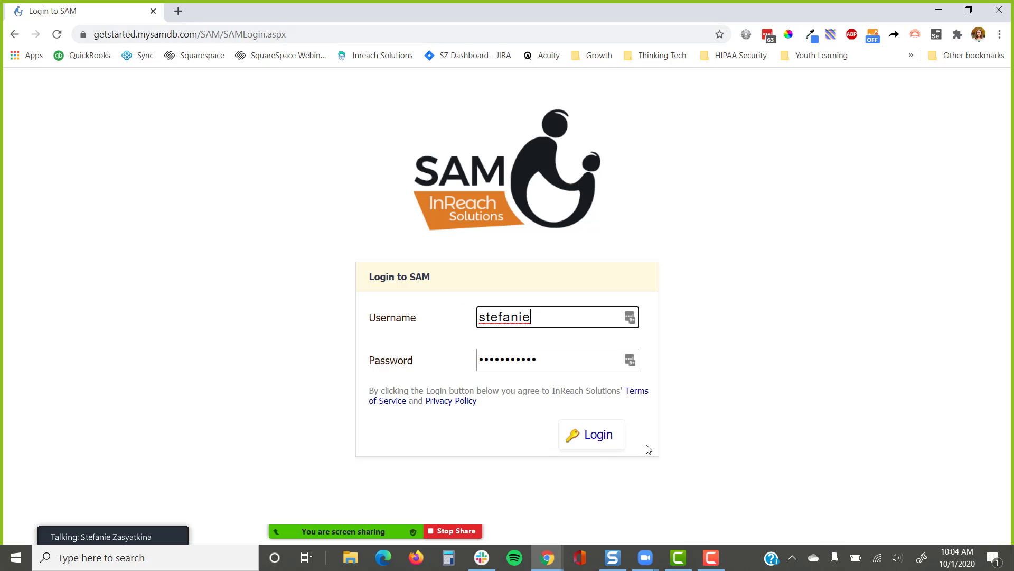
# Log in to SAM and open Settings from the header in a new tab
pyautogui.click(601, 443)
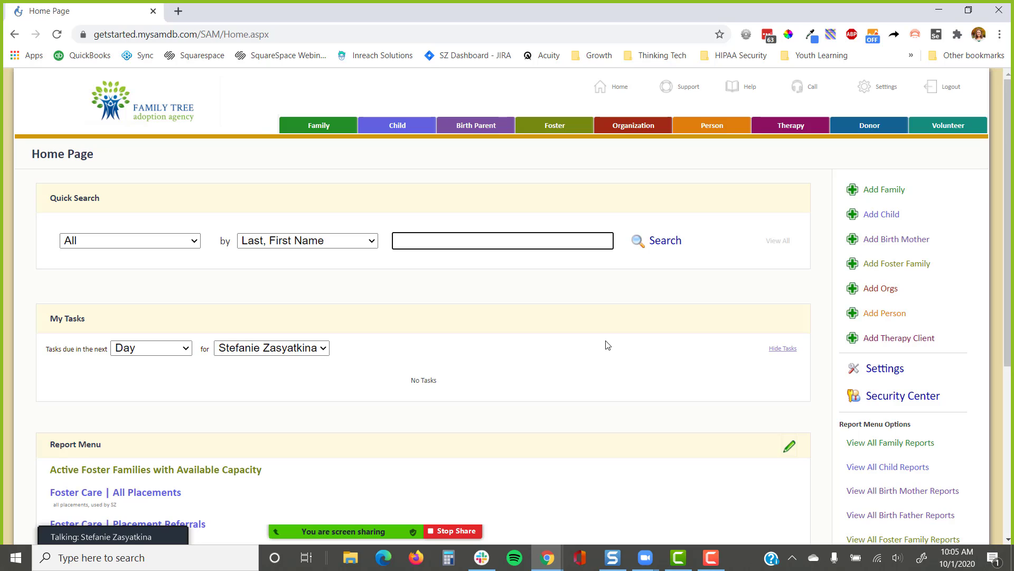
pyautogui.click(872, 95)
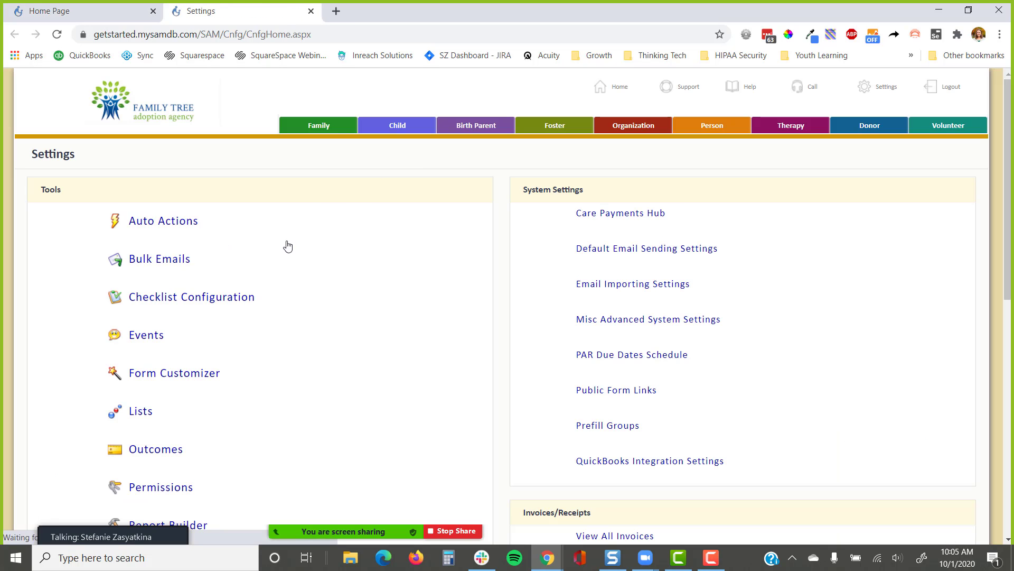
# Open Checklist Configuration under Tools and look through the checklists from Family to Volunteer
pyautogui.click(227, 300)
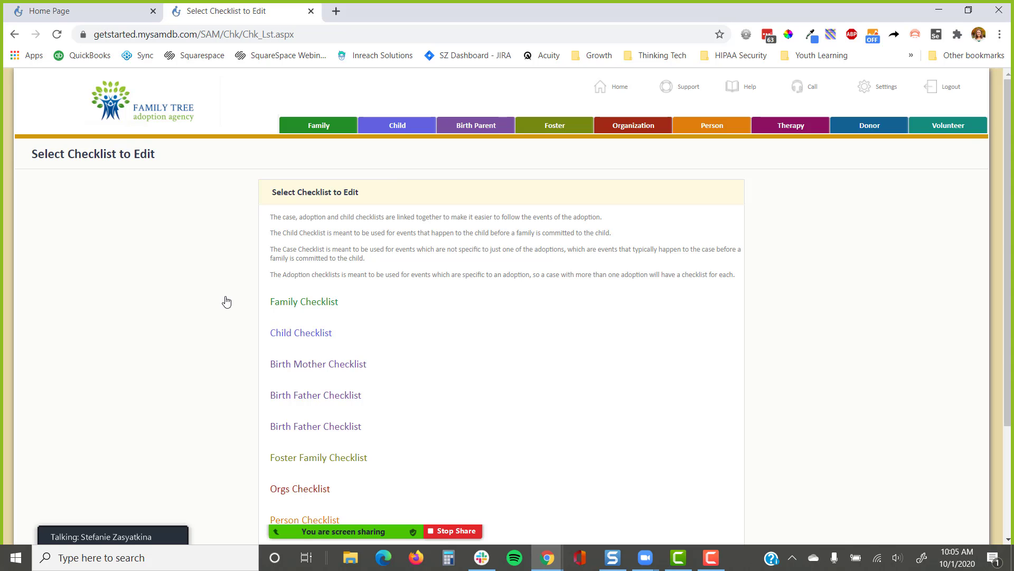
pyautogui.scroll(-3, 232, 290)
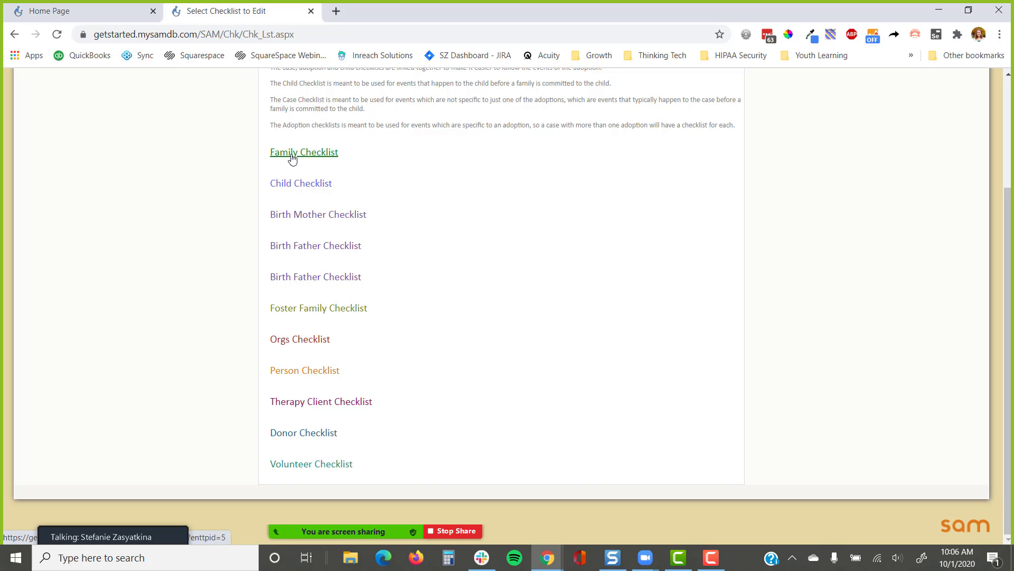
pyautogui.scroll(3, 238, 243)
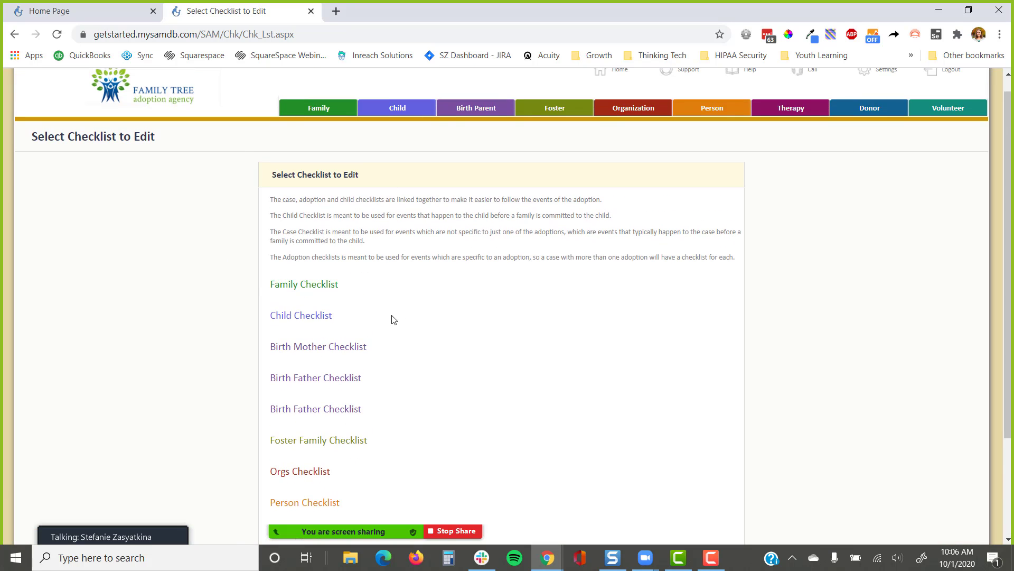
pyautogui.scroll(1, 392, 319)
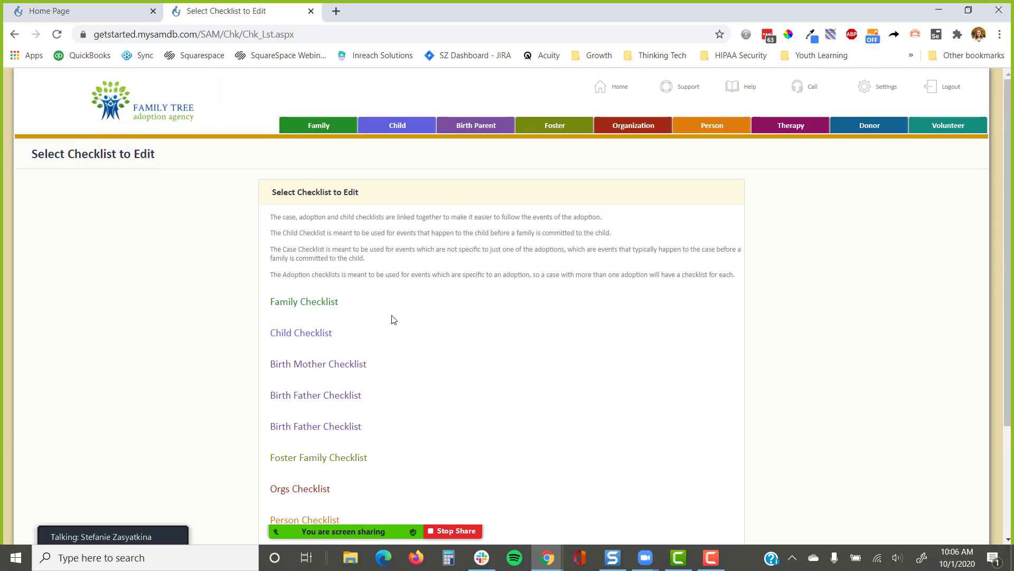
# Open Public Form Links under System Settings and scroll down the form list
pyautogui.click(878, 100)
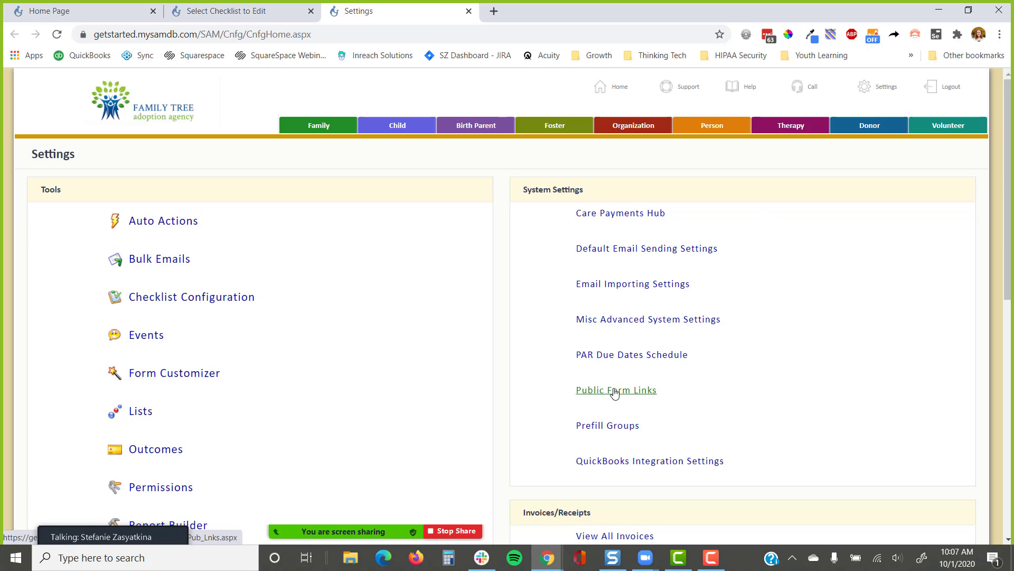
pyautogui.click(614, 392)
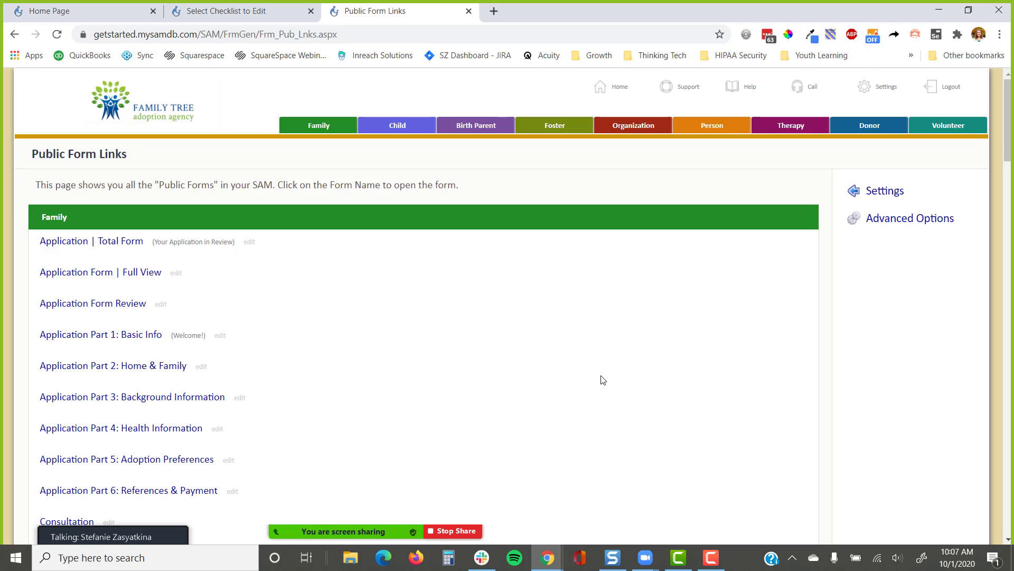
pyautogui.scroll(-3, 603, 375)
pyautogui.scroll(-3, 601, 367)
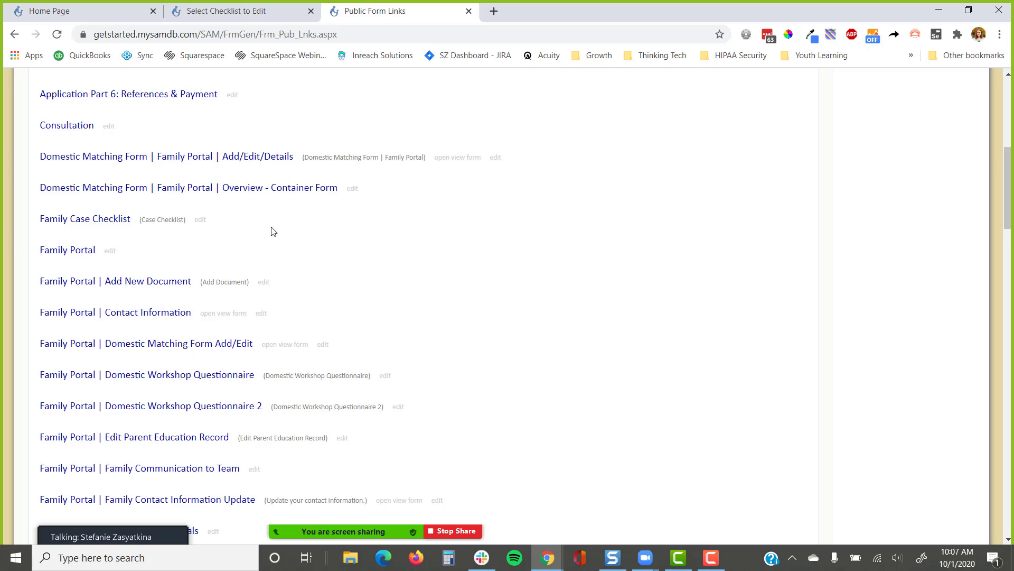
# Highlight the Family Case Checklist and Child Client-Checklist entries in the public forms list
pyautogui.moveTo(191, 222); pyautogui.dragTo(36, 234)
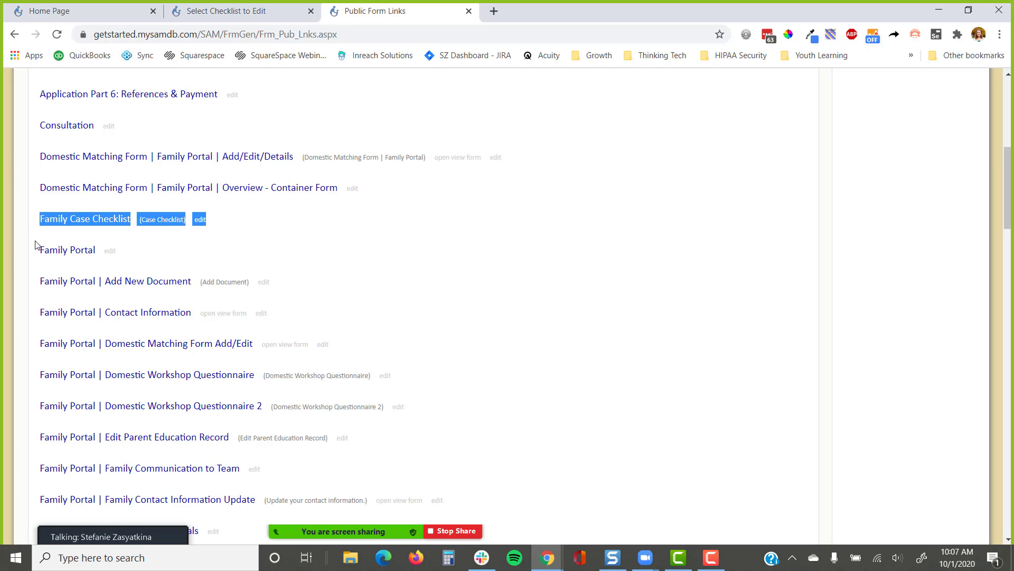
pyautogui.click(35, 245)
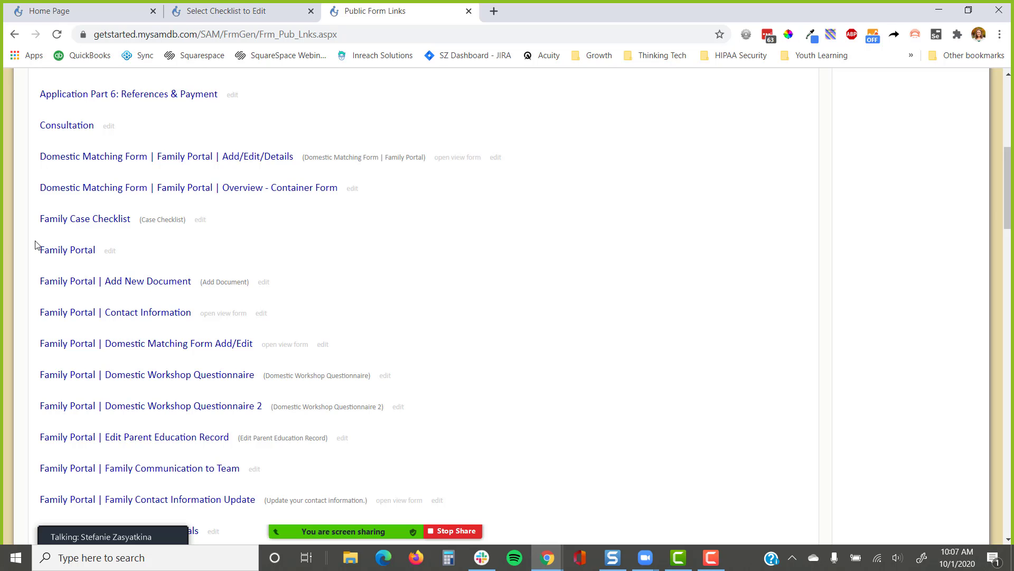
pyautogui.scroll(-10, 140, 285)
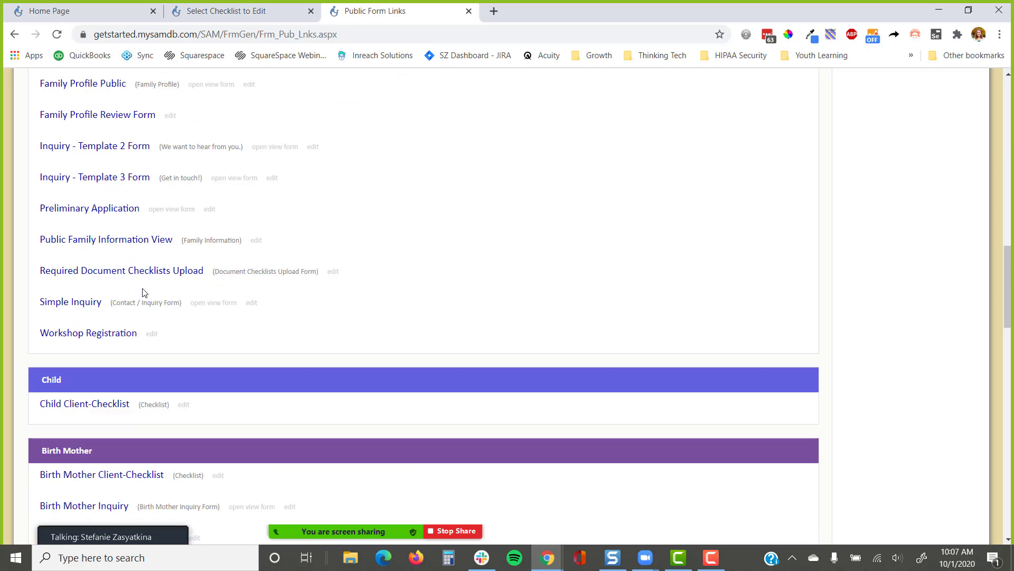
pyautogui.scroll(-4, 143, 292)
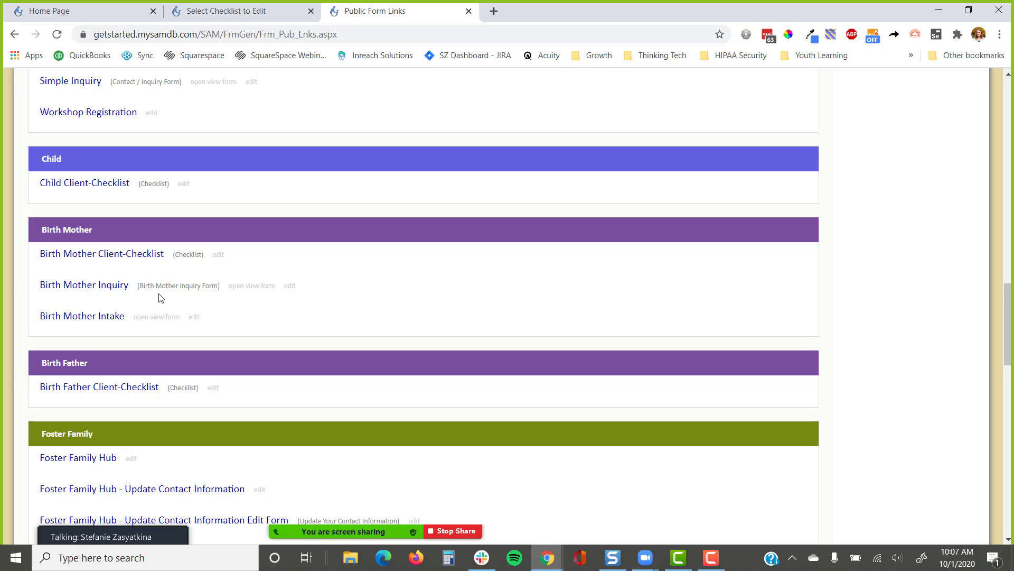
pyautogui.moveTo(215, 188); pyautogui.dragTo(28, 205)
pyautogui.click(59, 203)
pyautogui.scroll(-2, 106, 296)
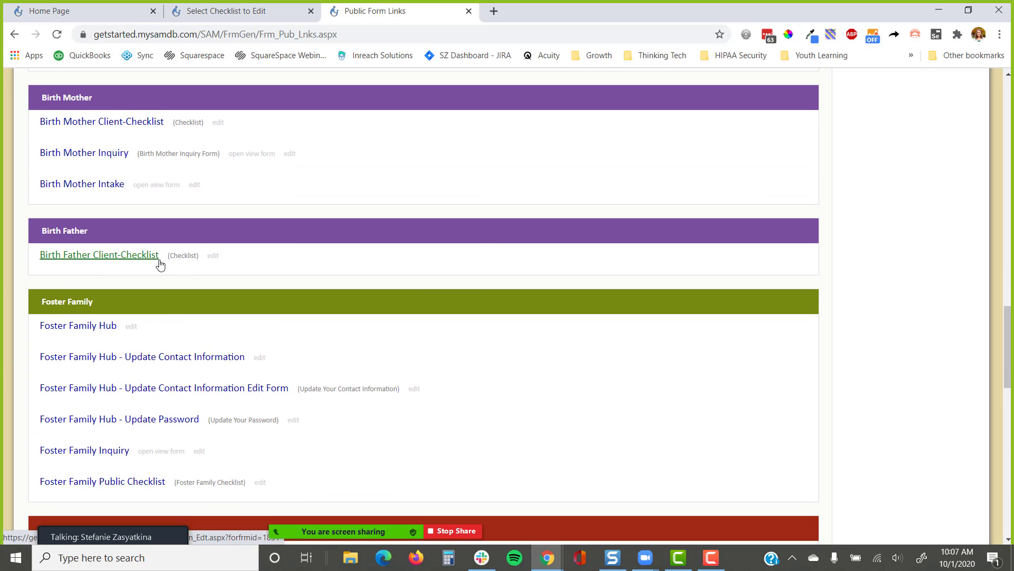
# Preview the Birth Father Client-Checklist and Foster Family Public Checklist login pages
pyautogui.click(126, 258)
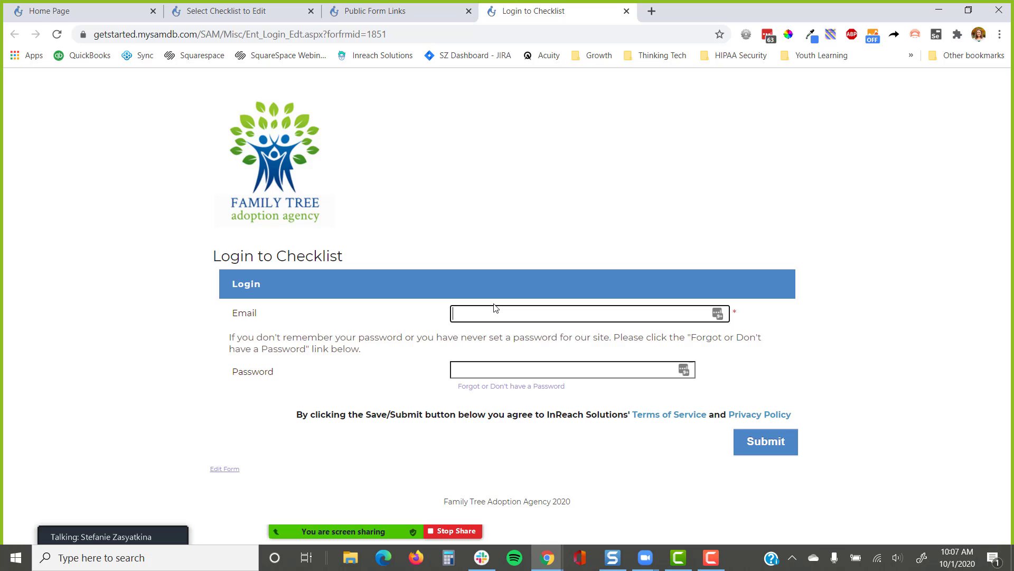
pyautogui.click(626, 11)
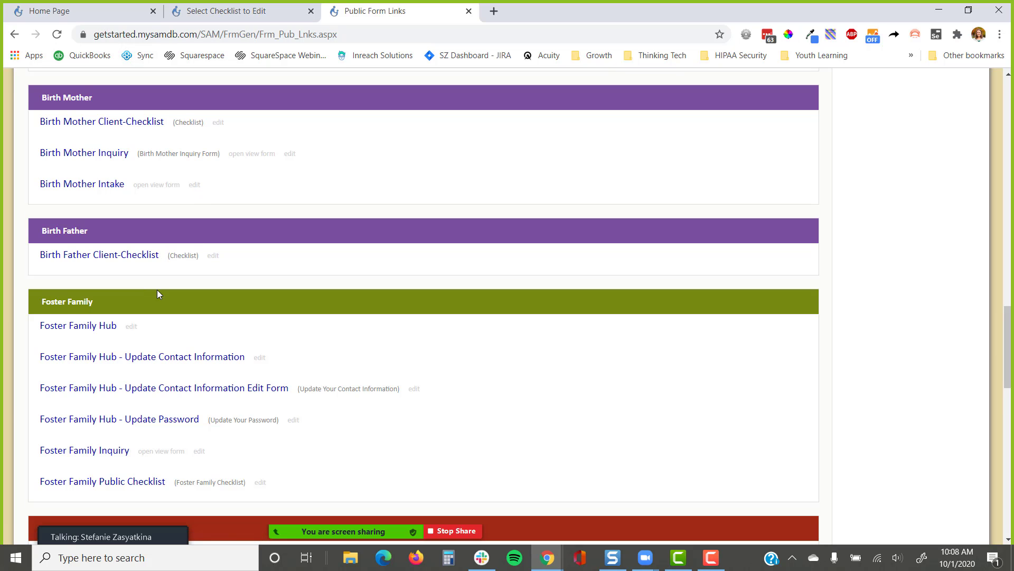
pyautogui.scroll(-3, 161, 289)
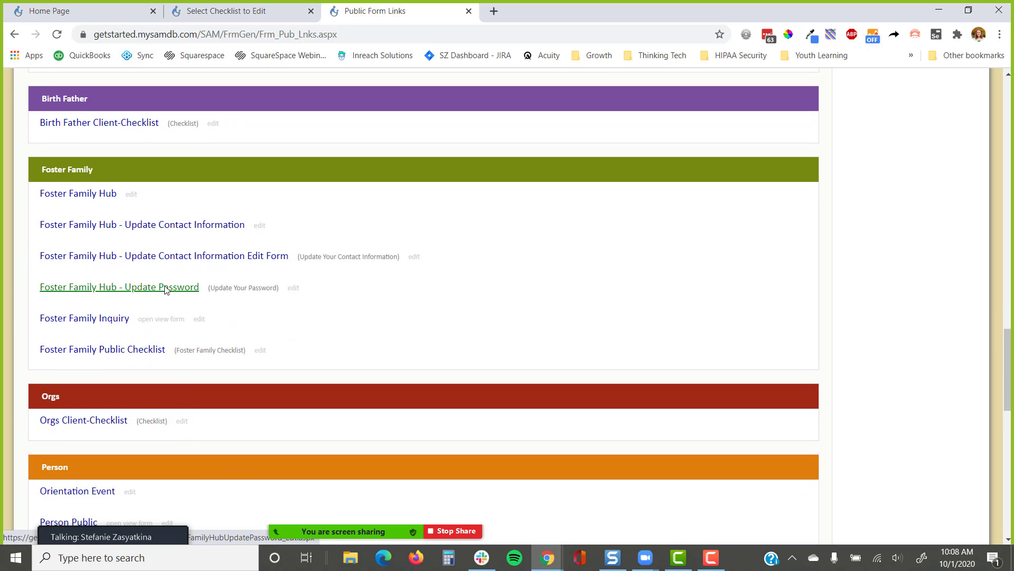
pyautogui.rightClick(125, 355)
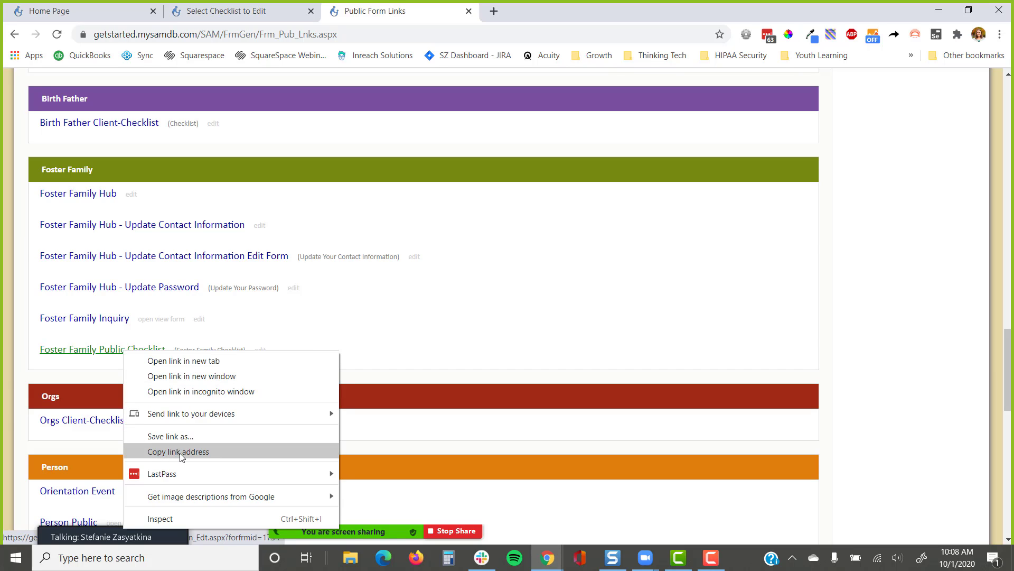
pyautogui.click(88, 351)
pyautogui.click(398, 39)
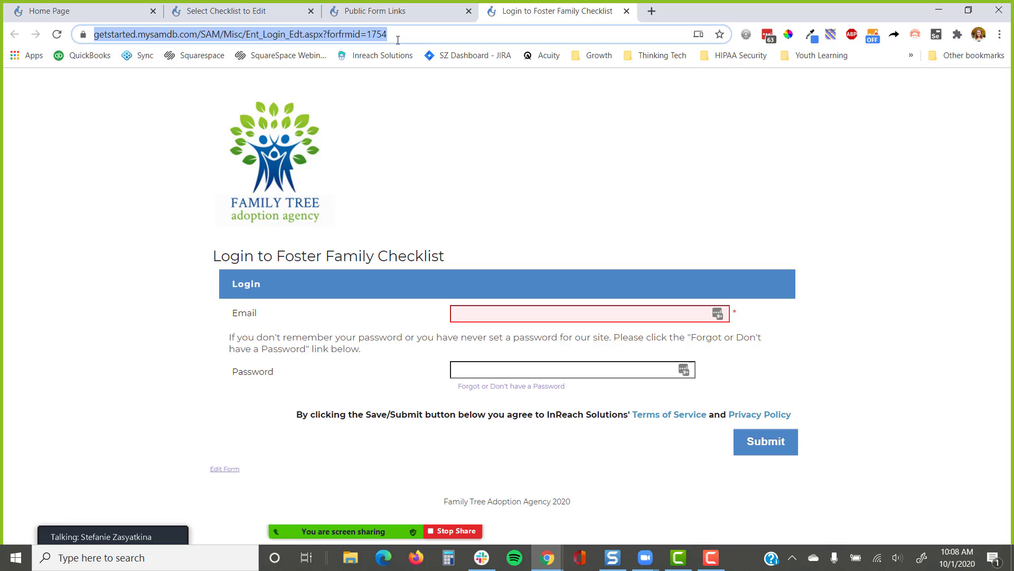
# Close all tabs to the right of the Select Checklist to Edit tab
pyautogui.click(316, 11)
pyautogui.rightClick(260, 15)
pyautogui.click(325, 200)
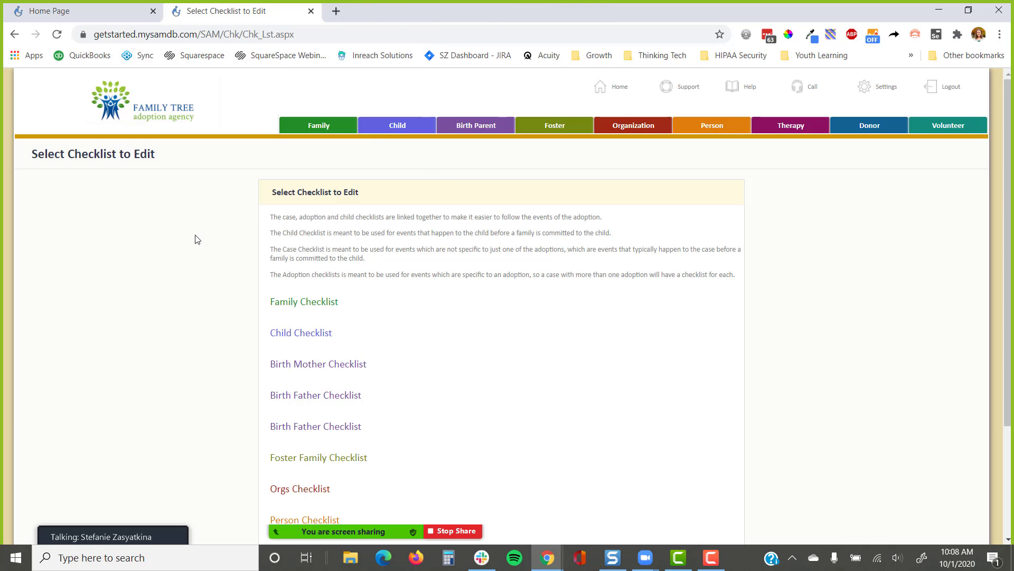
# Open the Family Checklist for editing and highlight its Application Process section
pyautogui.click(284, 305)
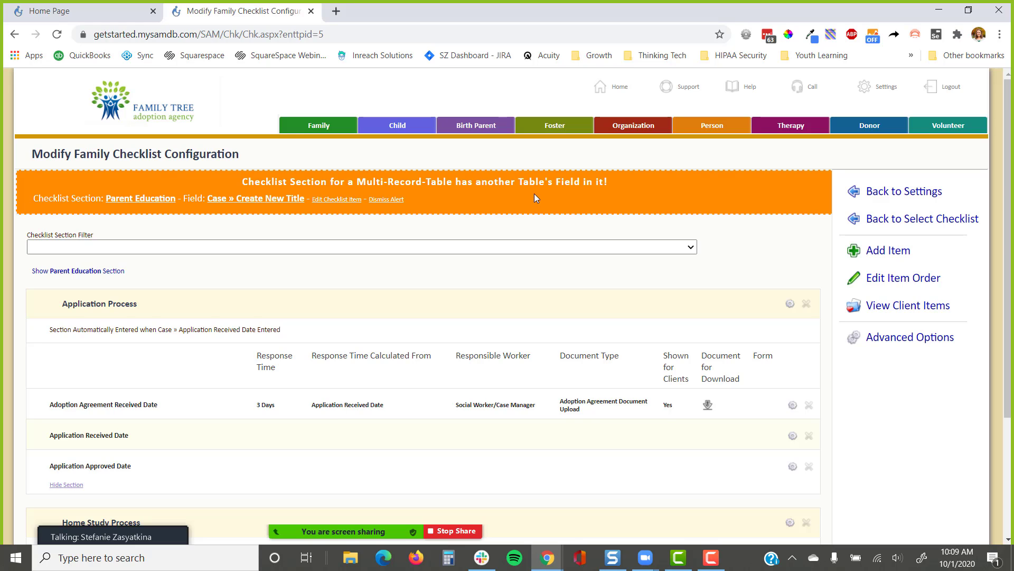
pyautogui.scroll(-1, 499, 227)
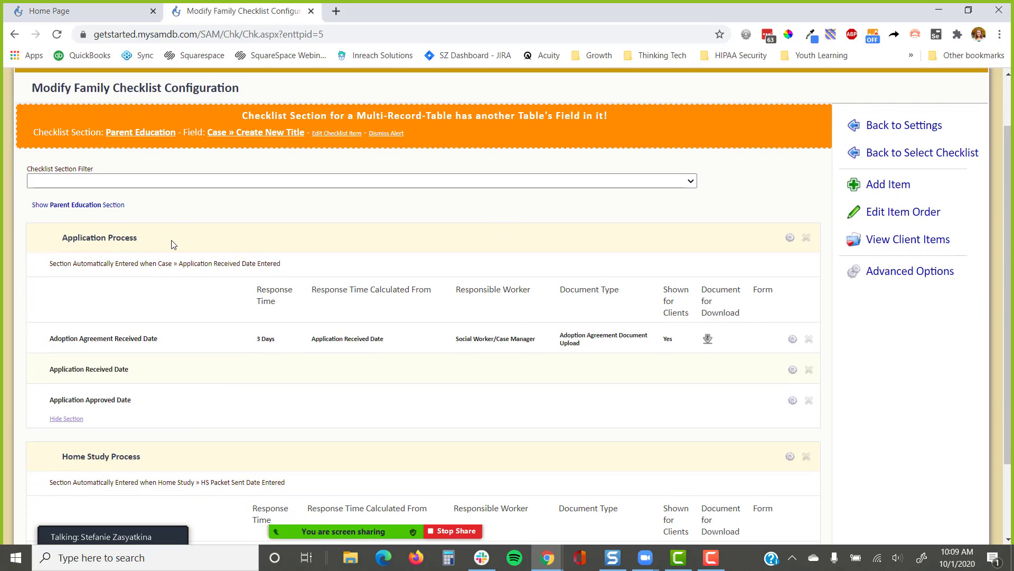
pyautogui.moveTo(54, 238); pyautogui.dragTo(727, 415)
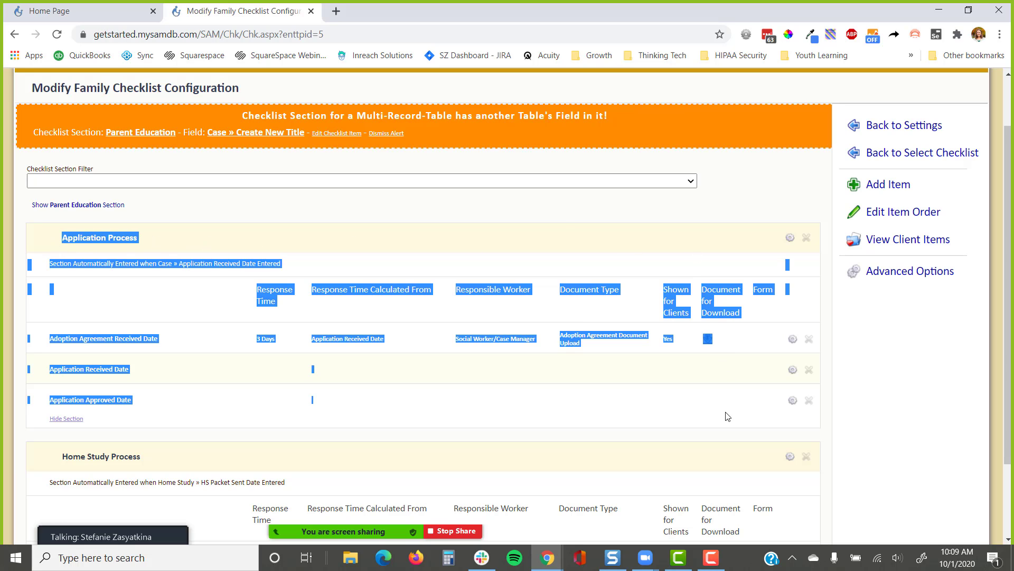
pyautogui.click(563, 245)
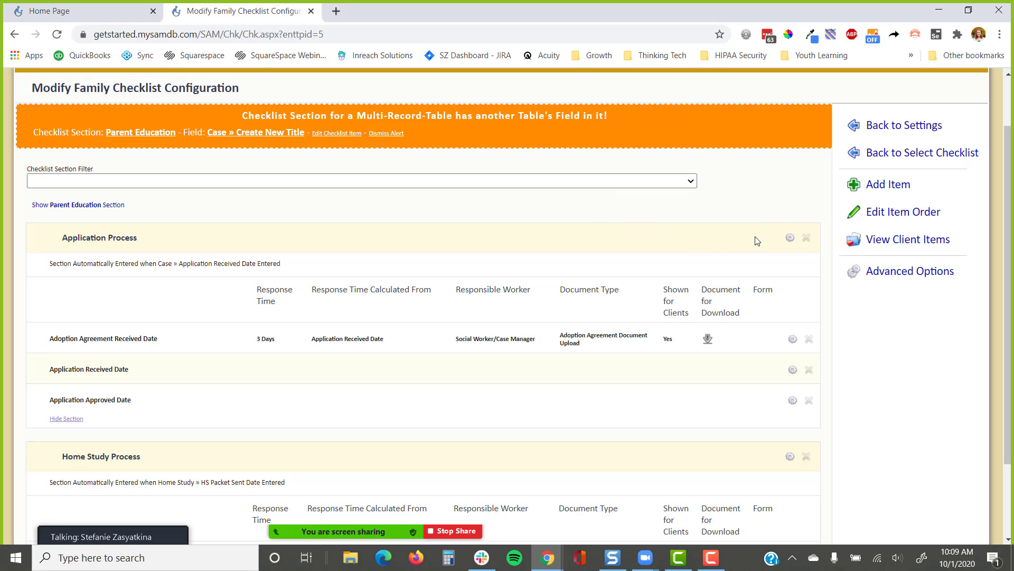
pyautogui.click(791, 239)
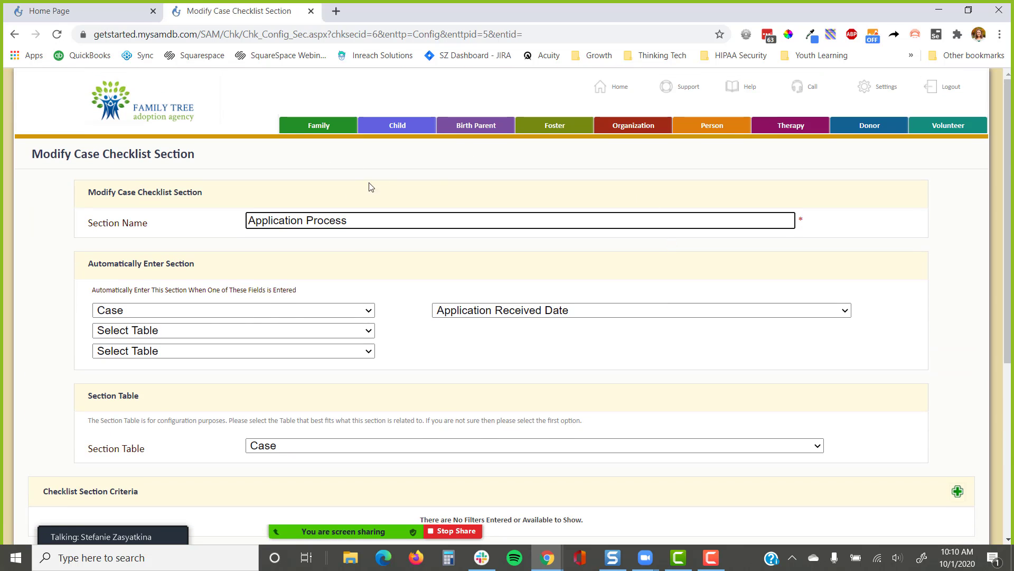
pyautogui.scroll(-1, 377, 295)
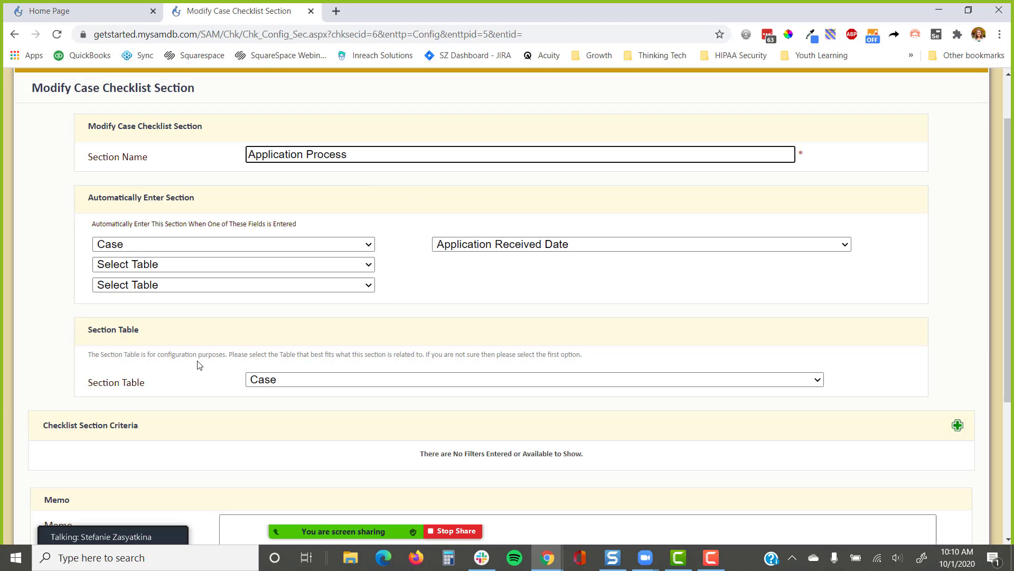
pyautogui.moveTo(140, 331); pyautogui.dragTo(86, 338)
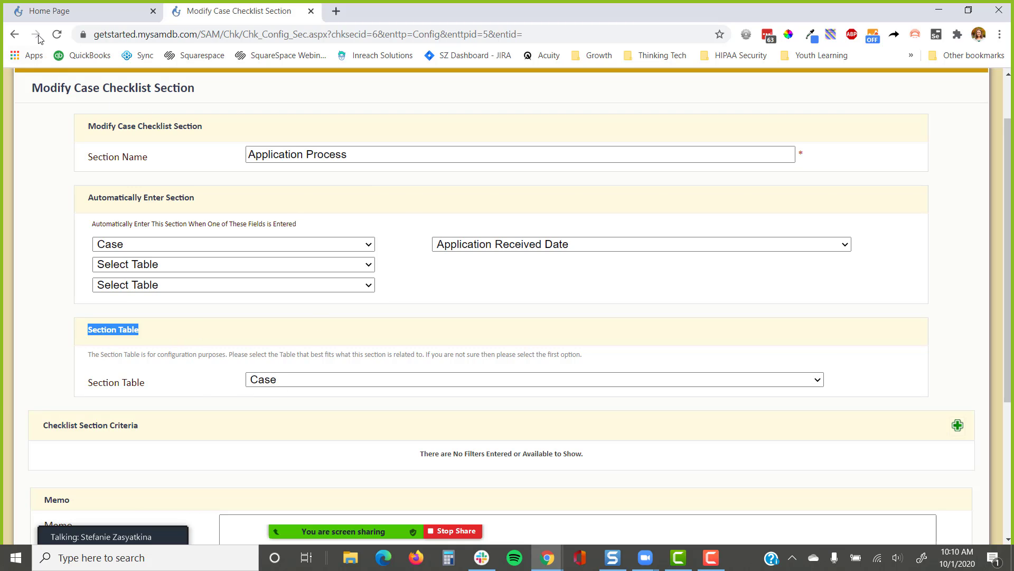
pyautogui.click(15, 34)
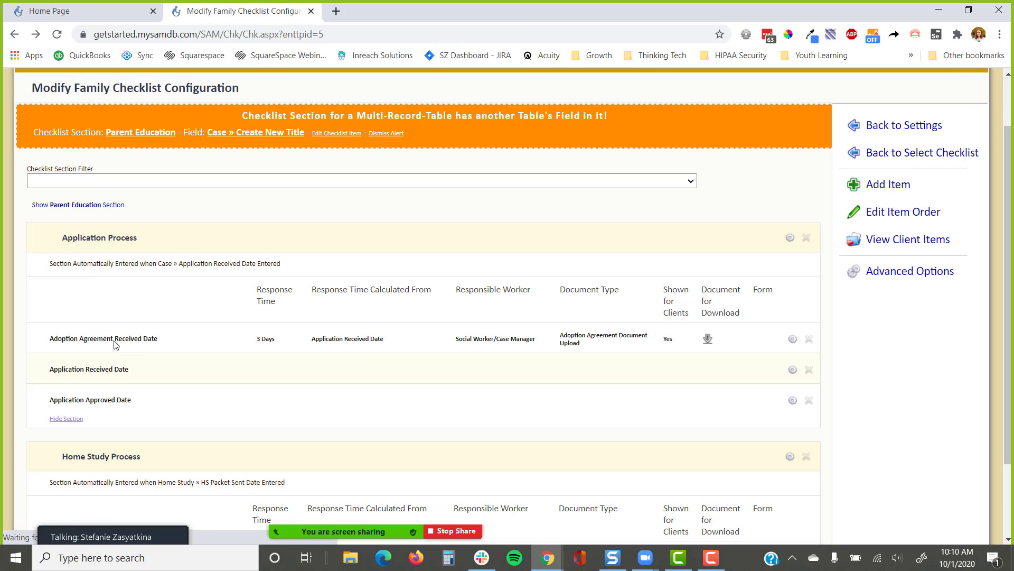
pyautogui.moveTo(191, 339); pyautogui.dragTo(43, 343)
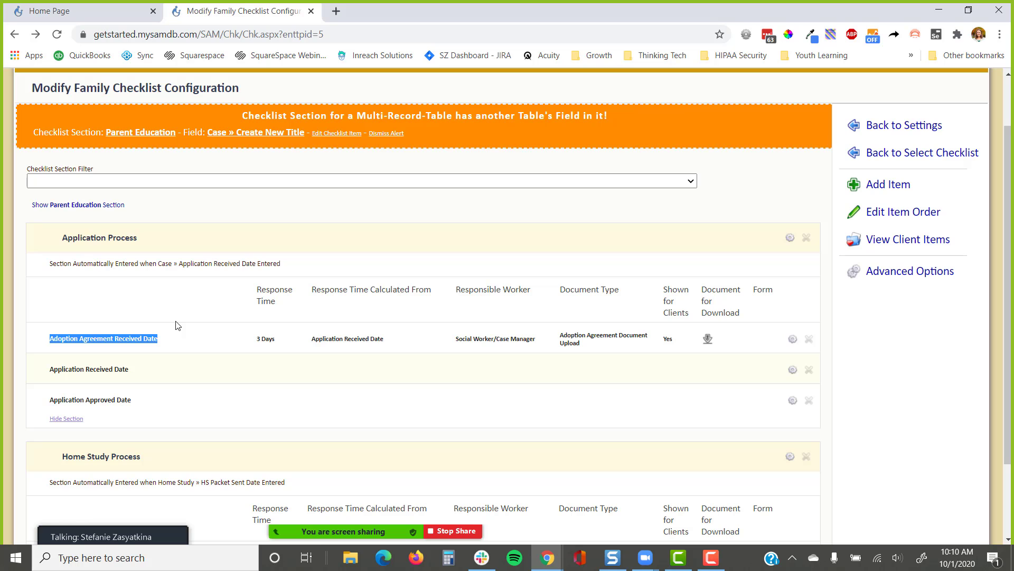
pyautogui.click(141, 341)
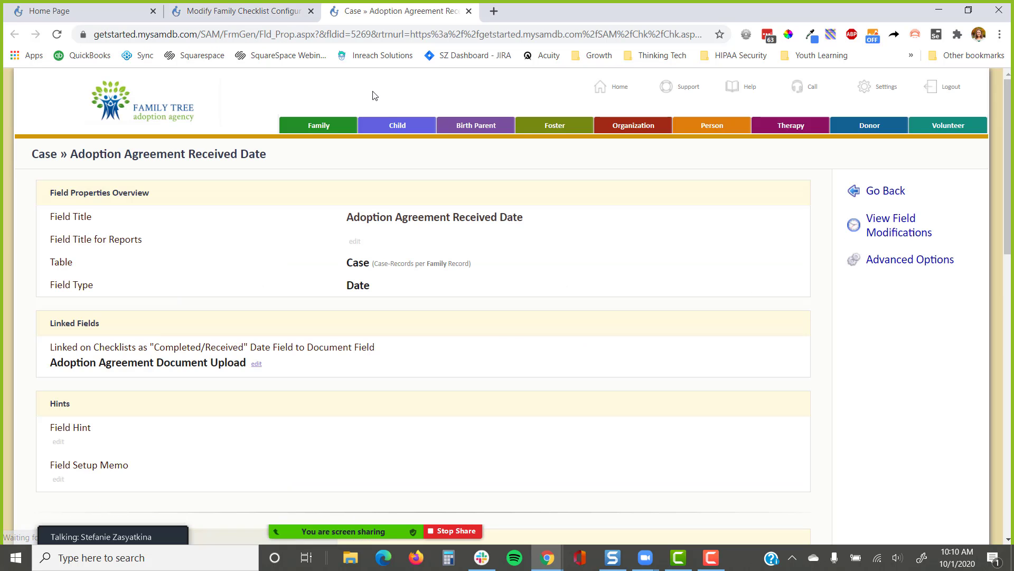
pyautogui.moveTo(338, 264); pyautogui.dragTo(481, 273)
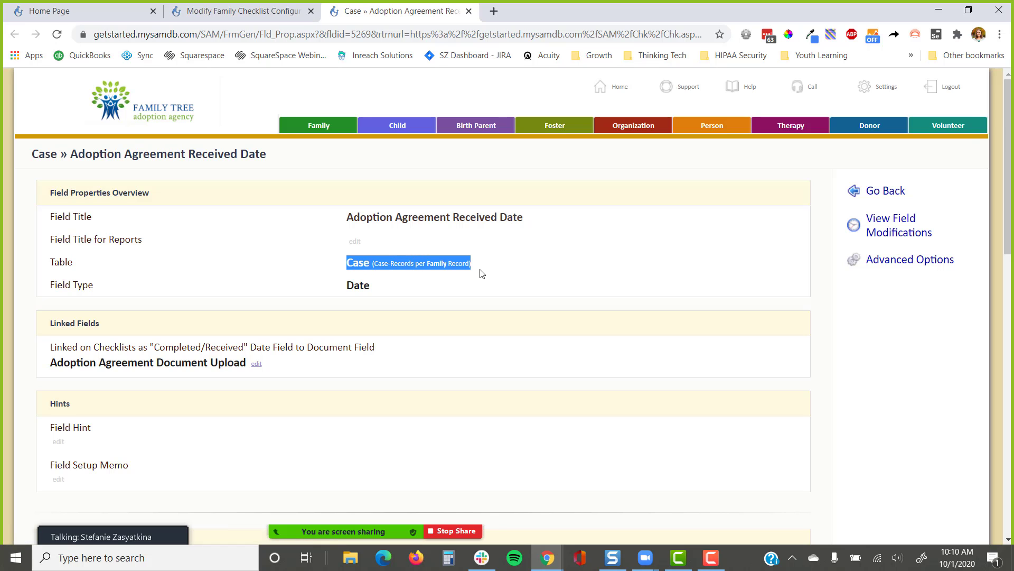
pyautogui.click(468, 11)
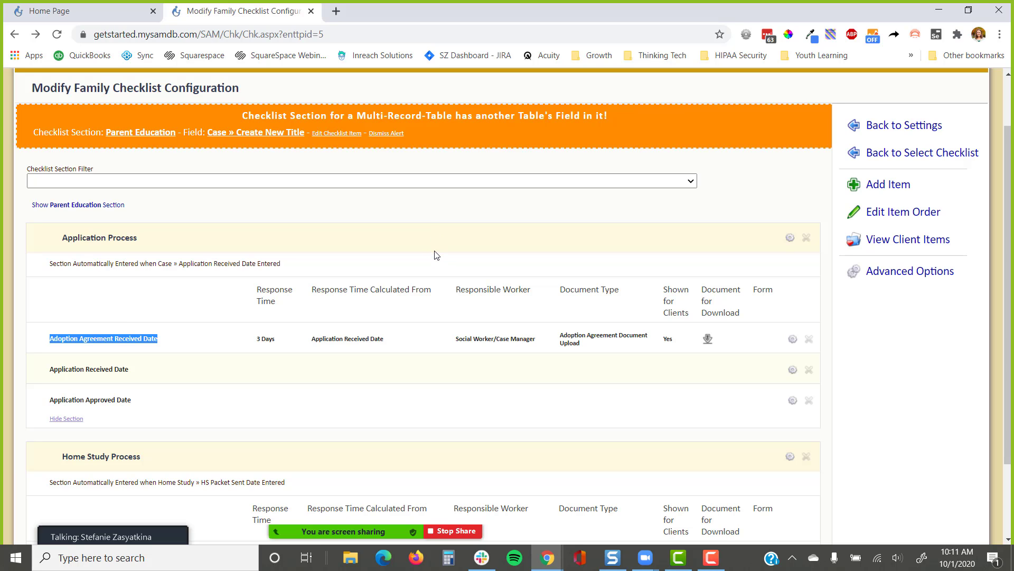
# Start a new Family Checklist item with Add Item in the right-hand menu
pyautogui.scroll(-2, 436, 256)
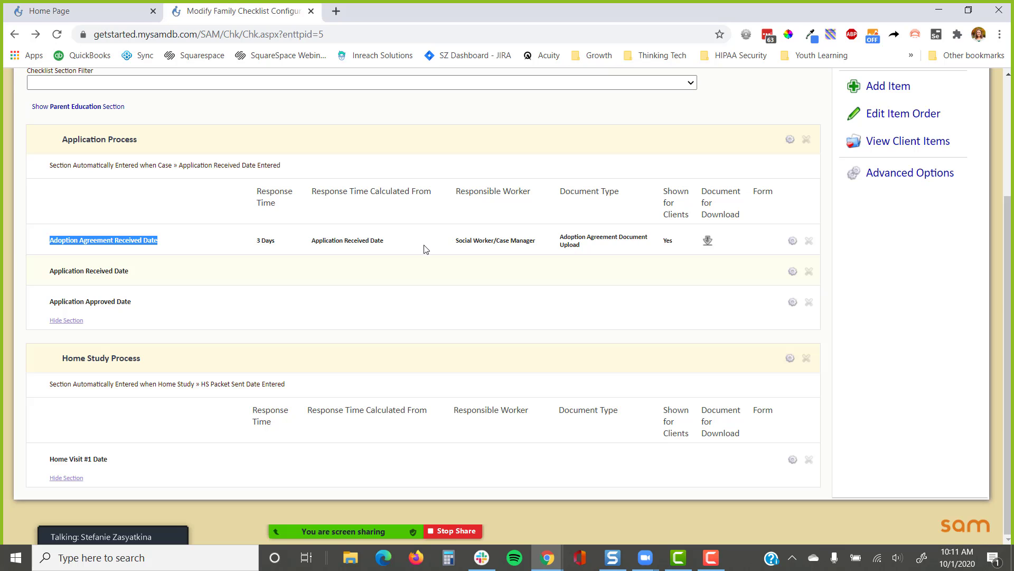
pyautogui.scroll(3, 425, 249)
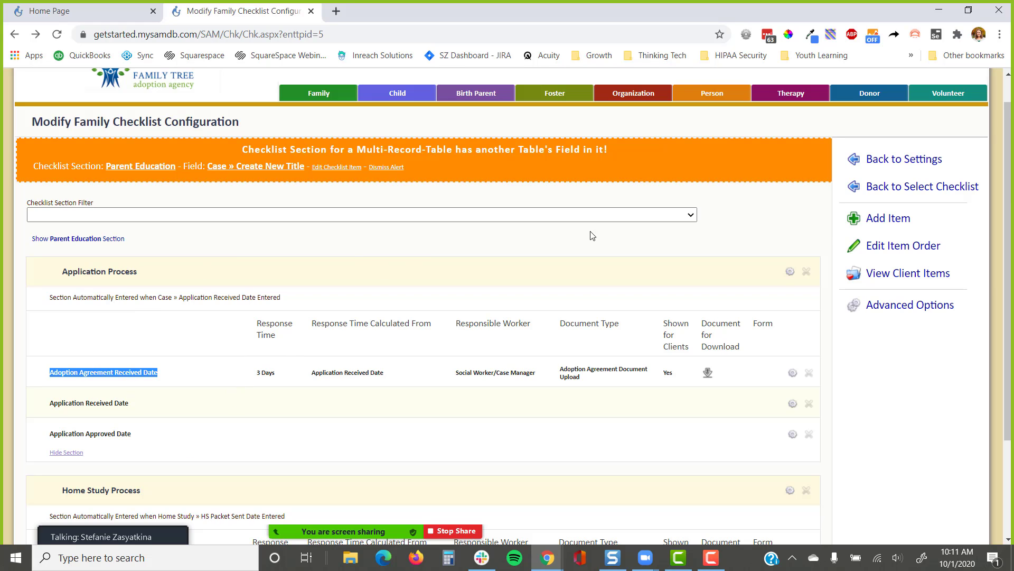
pyautogui.click(885, 218)
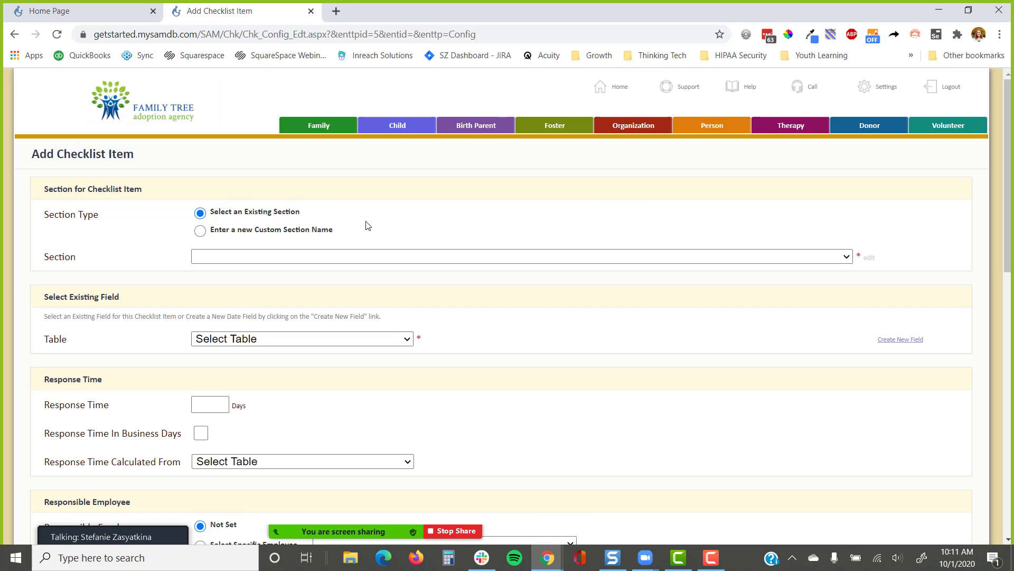
# Review the existing sections, then enter a new custom section named 'Inquiry'
pyautogui.moveTo(176, 191); pyautogui.dragTo(46, 194)
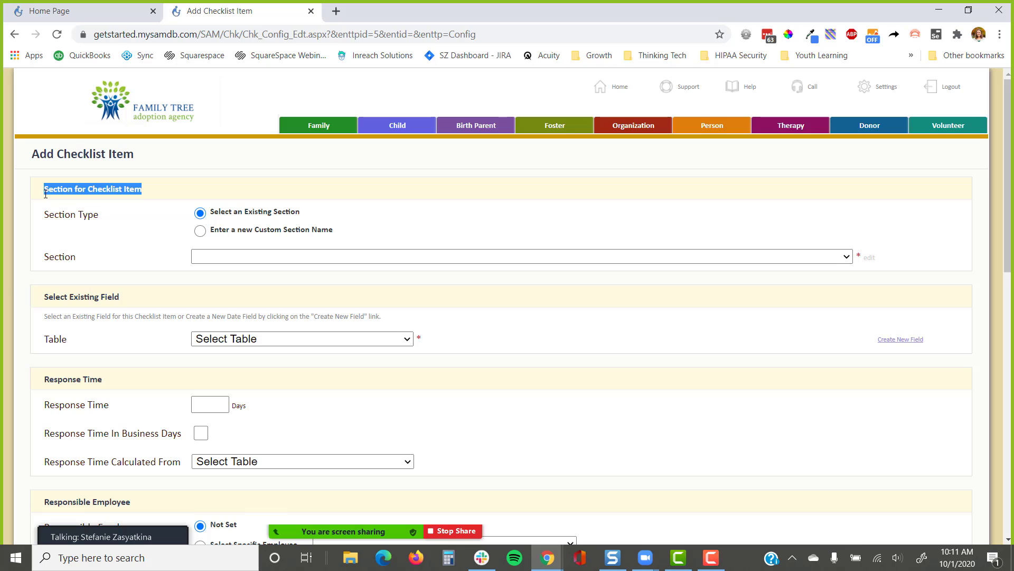
pyautogui.click(383, 257)
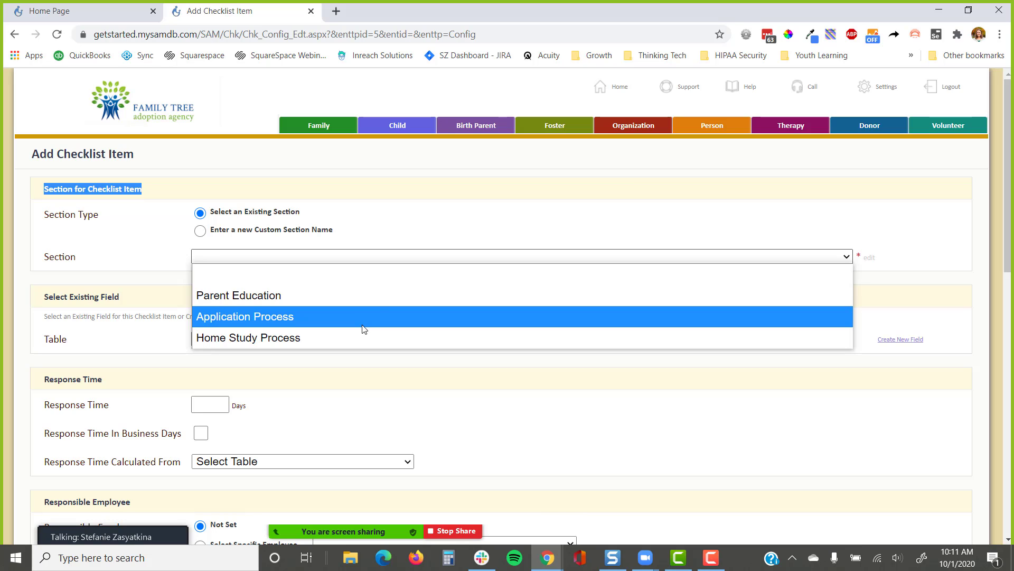
pyautogui.click(391, 221)
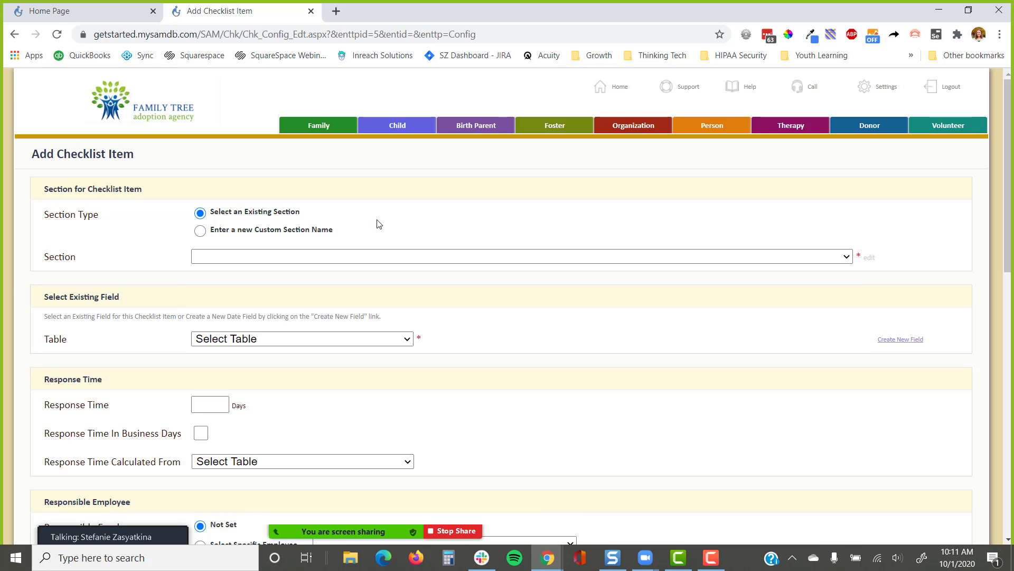
pyautogui.click(200, 231)
pyautogui.click(227, 260)
pyautogui.write('Inquiry')
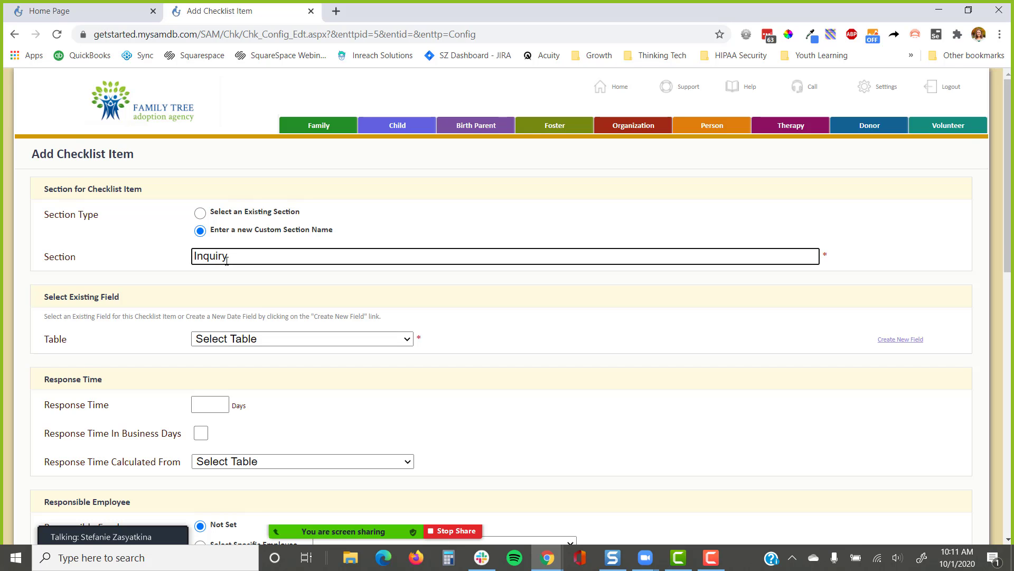
pyautogui.click(340, 299)
pyautogui.scroll(-3, 336, 280)
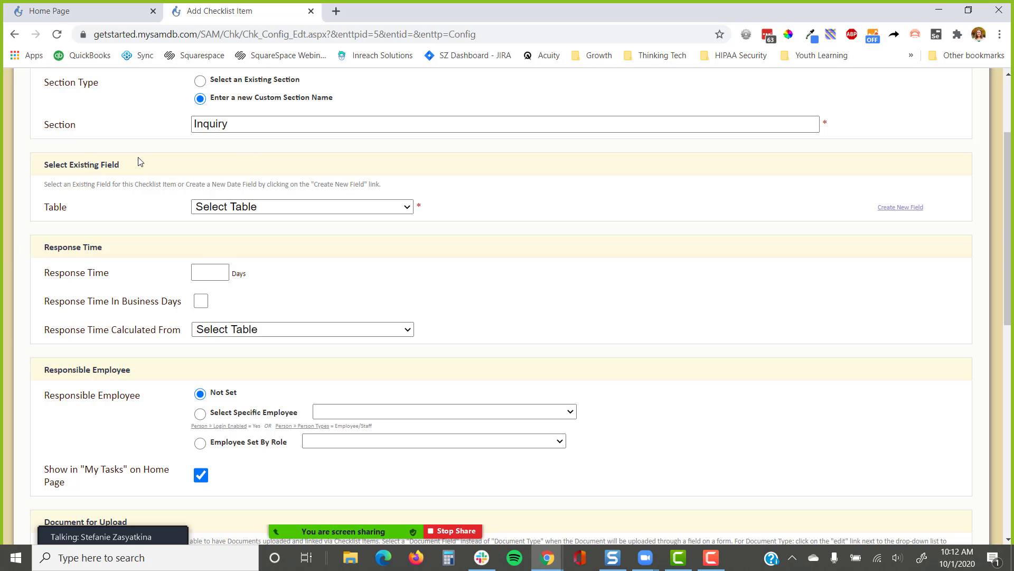
# Set the item's Table to Case and its Field to Inquiry Received Date
pyautogui.moveTo(139, 159); pyautogui.dragTo(34, 171)
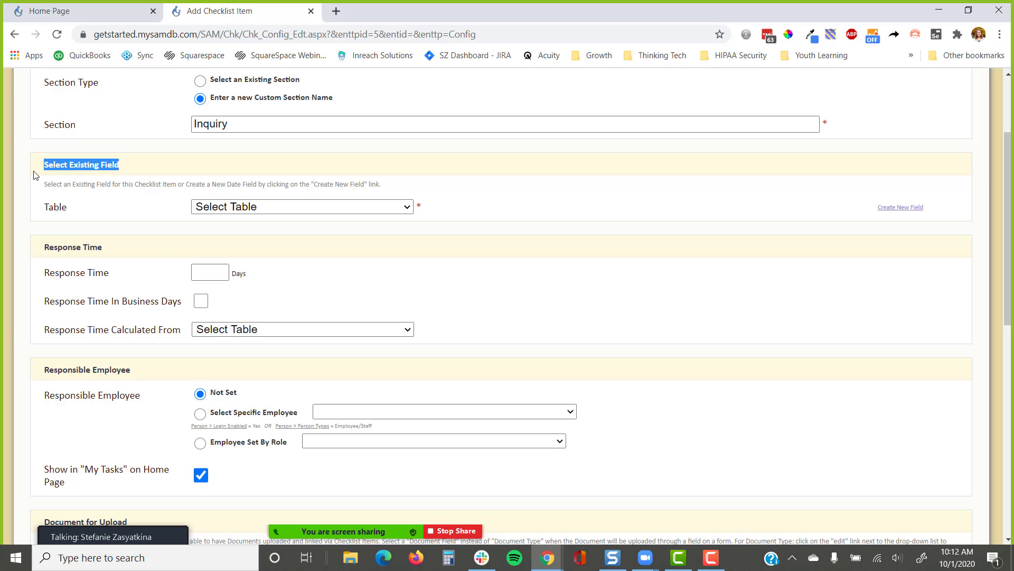
pyautogui.moveTo(76, 213); pyautogui.dragTo(43, 219)
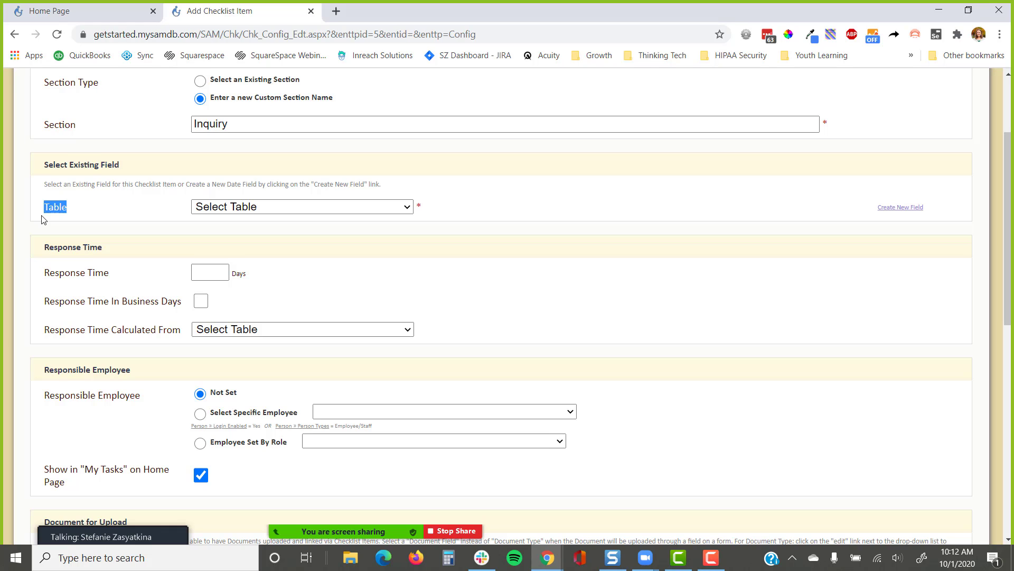
pyautogui.click(264, 207)
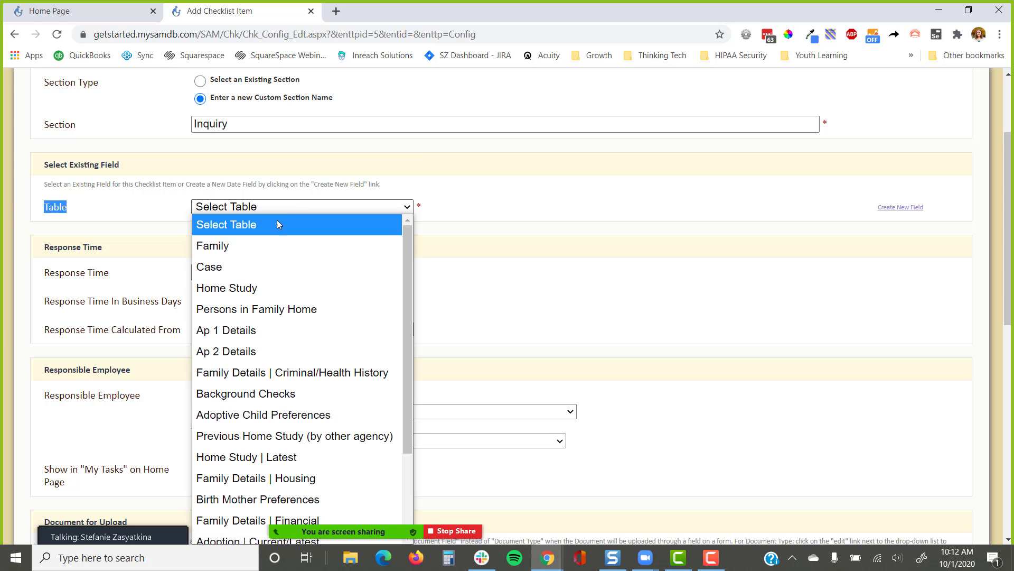
pyautogui.click(262, 266)
pyautogui.click(270, 238)
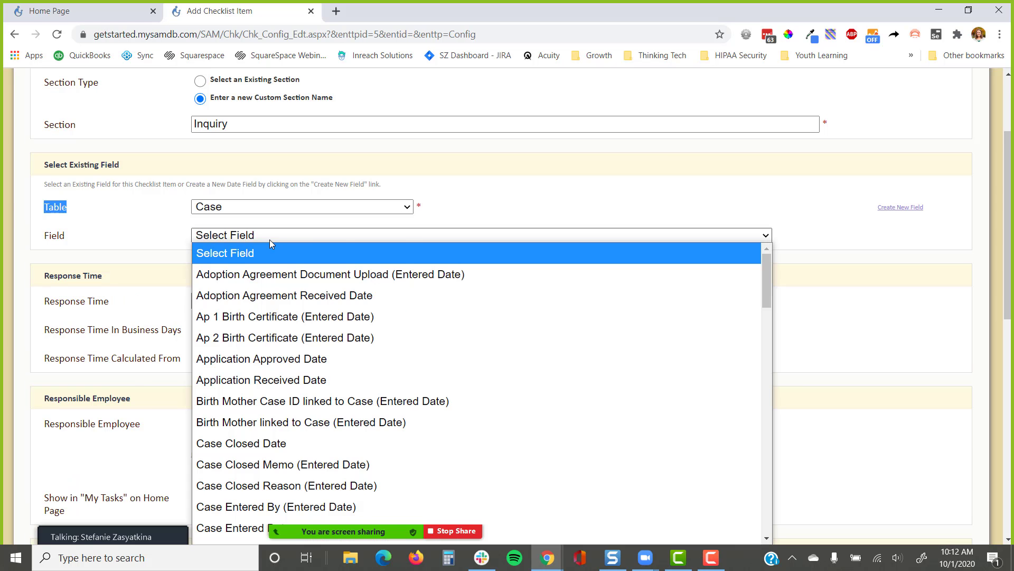
pyautogui.write('inq')
pyautogui.press('Down')
pyautogui.press('Down')
pyautogui.press('Down')
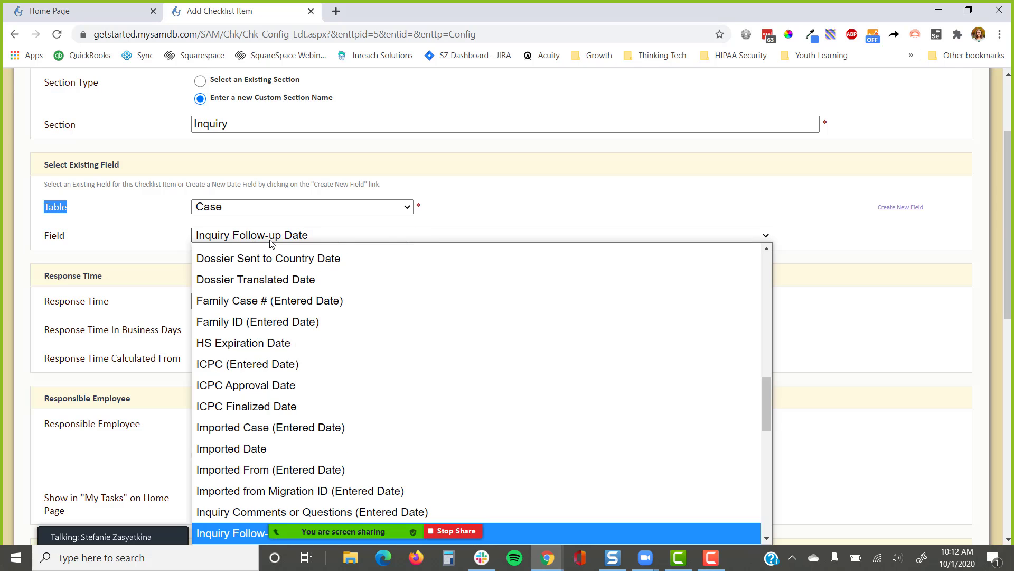
pyautogui.press('Return')
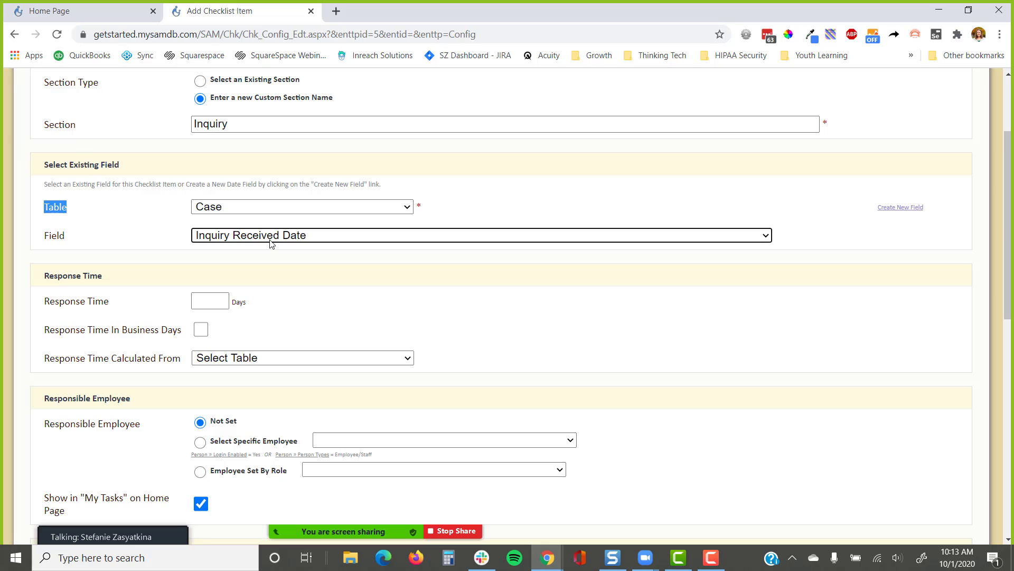
pyautogui.moveTo(866, 209); pyautogui.dragTo(947, 214)
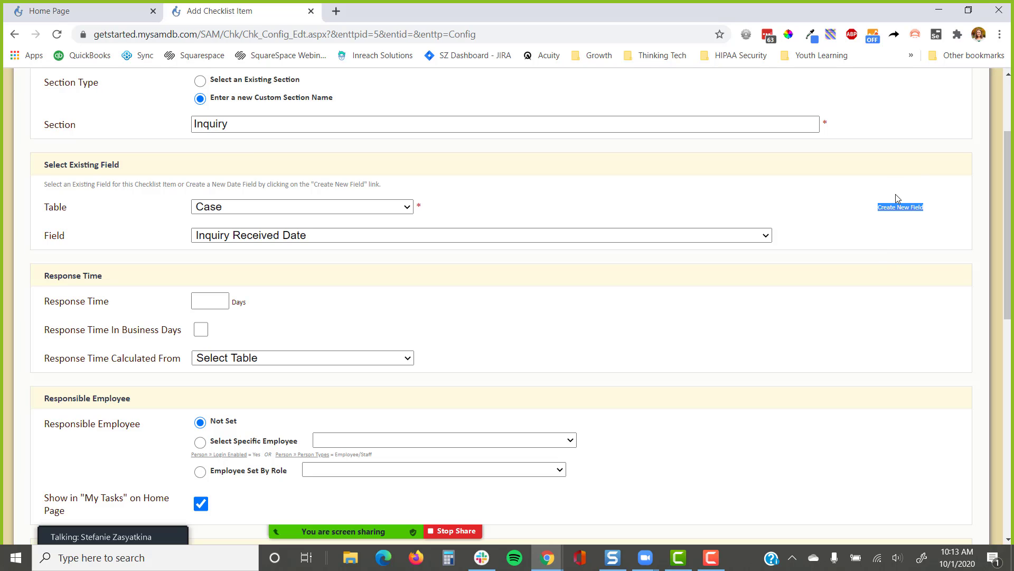
pyautogui.click(832, 194)
pyautogui.scroll(-3, 782, 228)
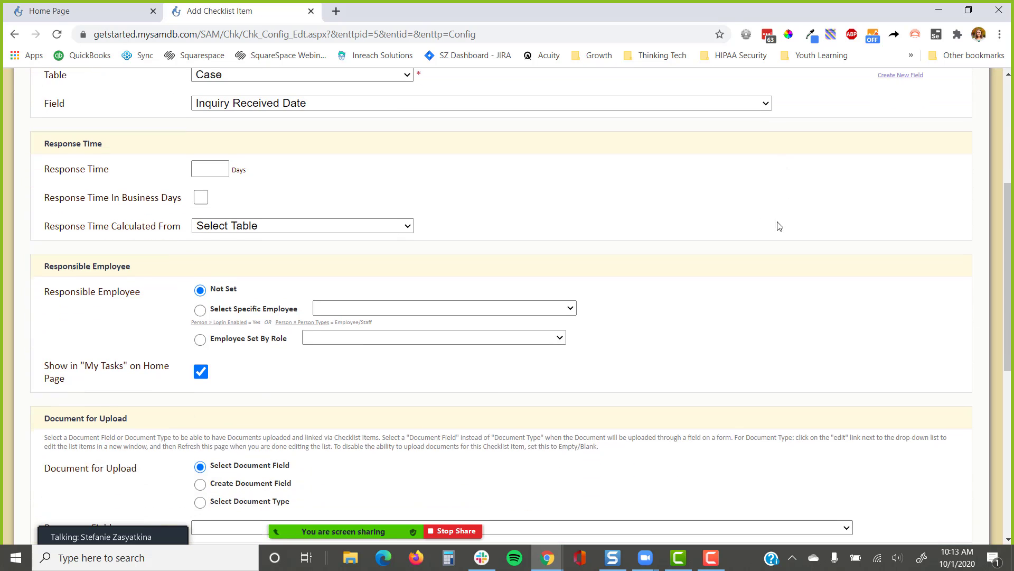
pyautogui.moveTo(143, 152); pyautogui.dragTo(33, 153)
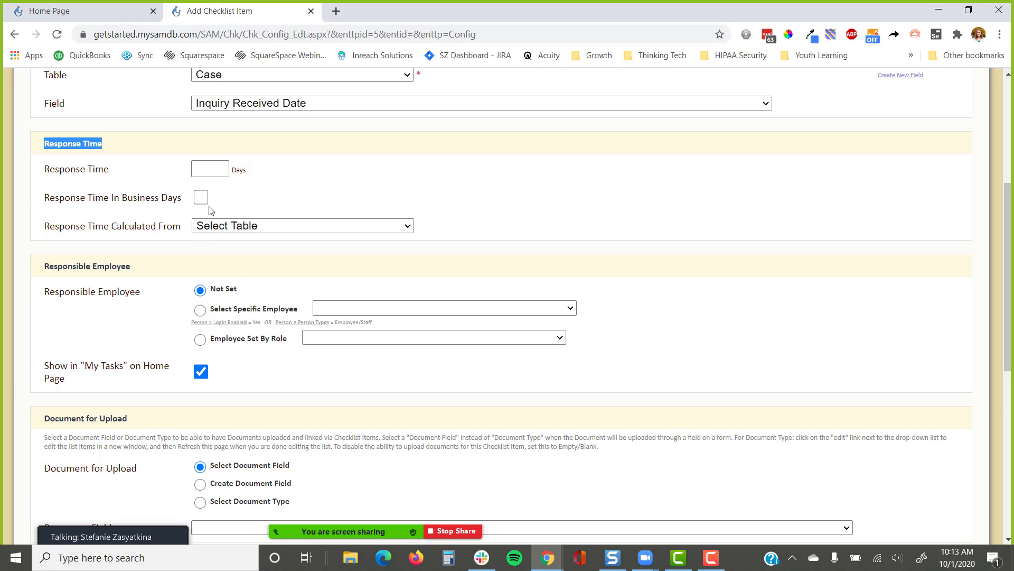
pyautogui.click(139, 141)
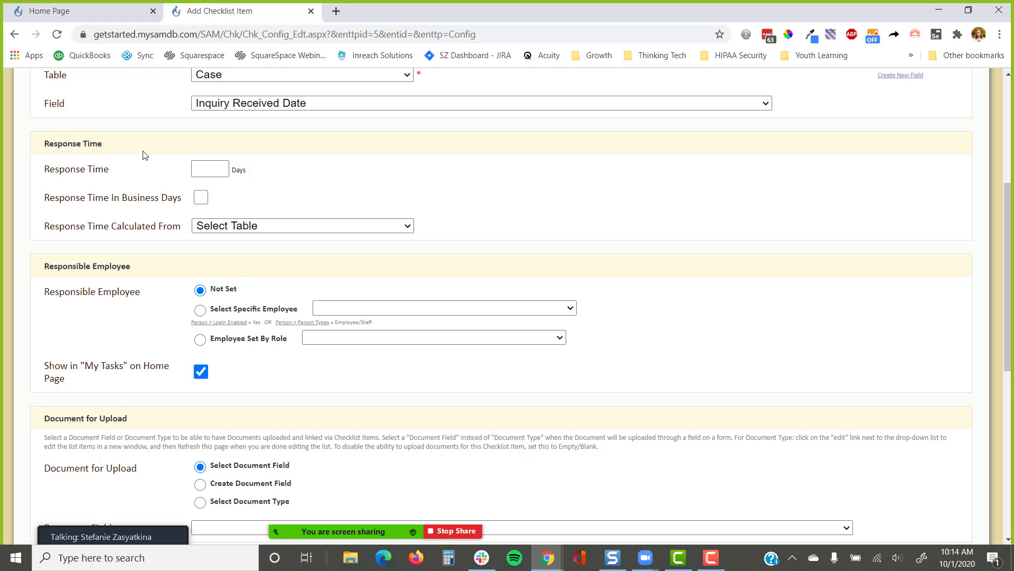
pyautogui.moveTo(134, 147); pyautogui.dragTo(30, 151)
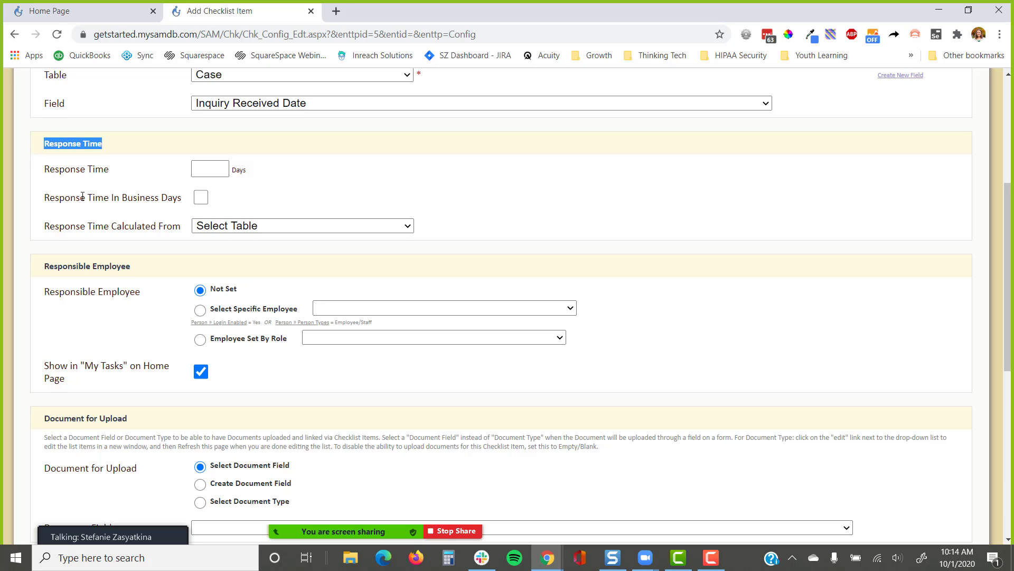
pyautogui.scroll(-2, 80, 195)
pyautogui.moveTo(146, 138); pyautogui.dragTo(46, 135)
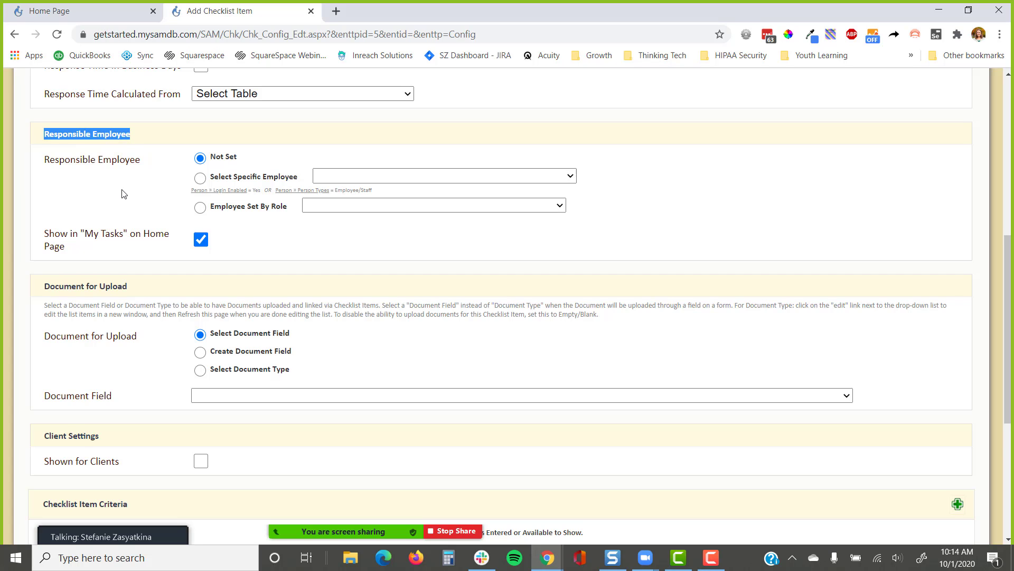
pyautogui.scroll(-1, 125, 187)
pyautogui.scroll(-3, 113, 238)
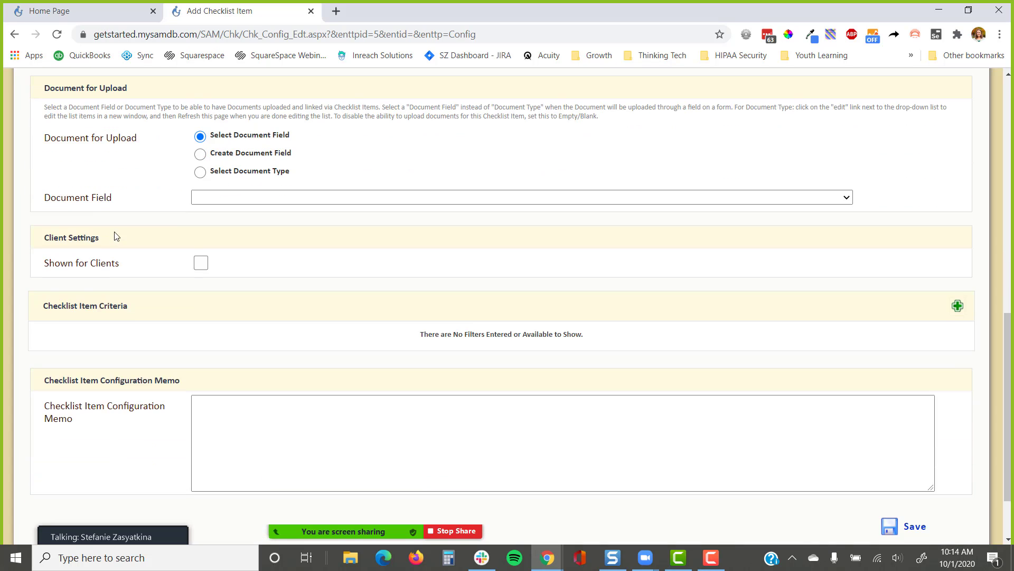
pyautogui.scroll(1, 137, 167)
pyautogui.moveTo(129, 155); pyautogui.dragTo(45, 157)
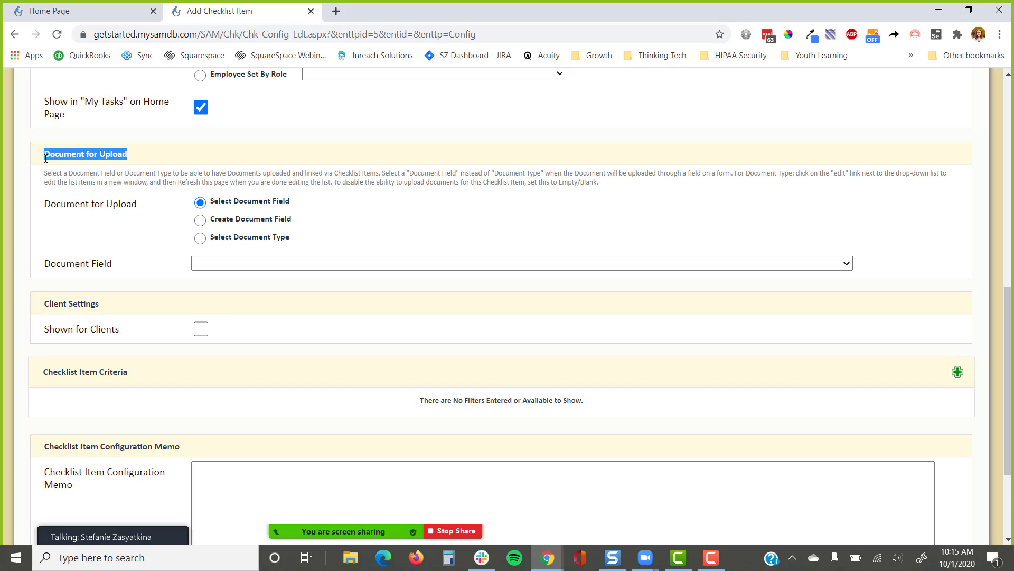
pyautogui.click(192, 161)
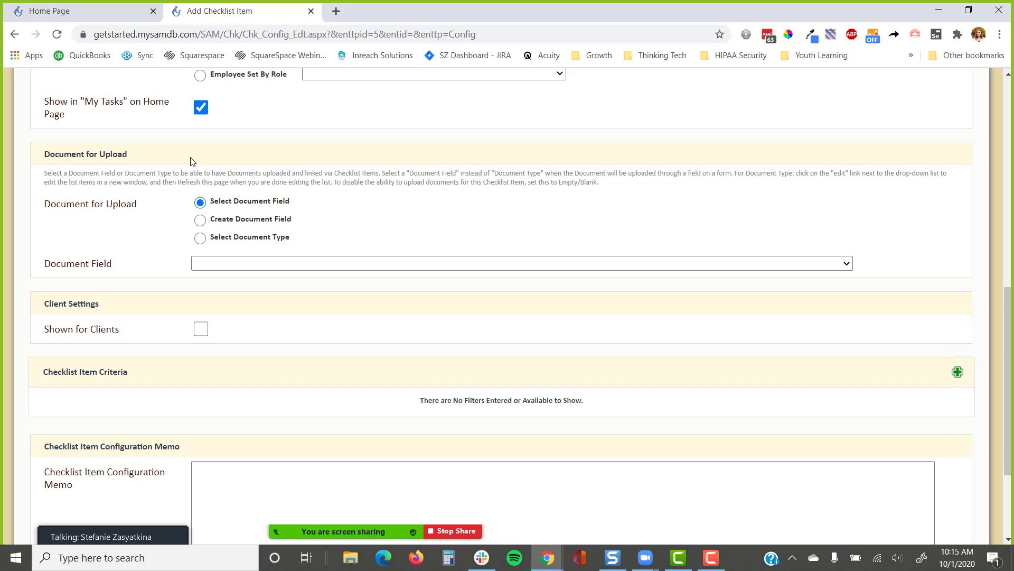
pyautogui.scroll(-1, 174, 209)
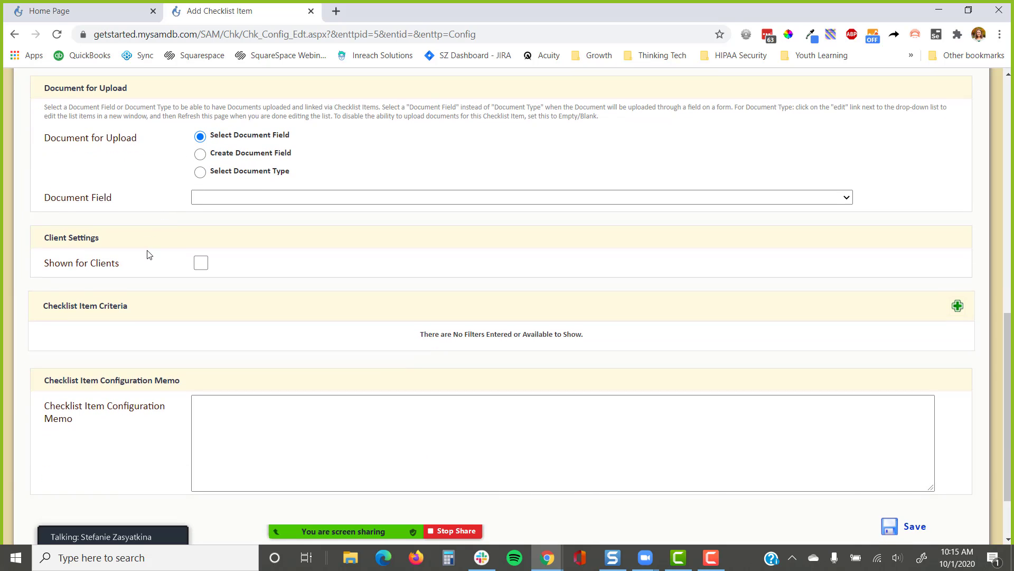
pyautogui.moveTo(122, 240); pyautogui.dragTo(30, 242)
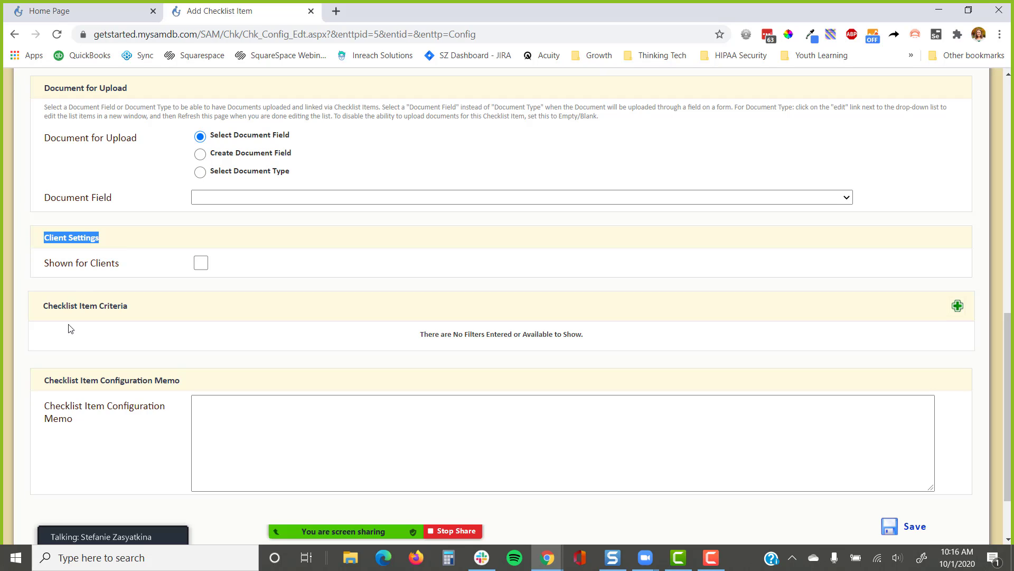
pyautogui.click(129, 241)
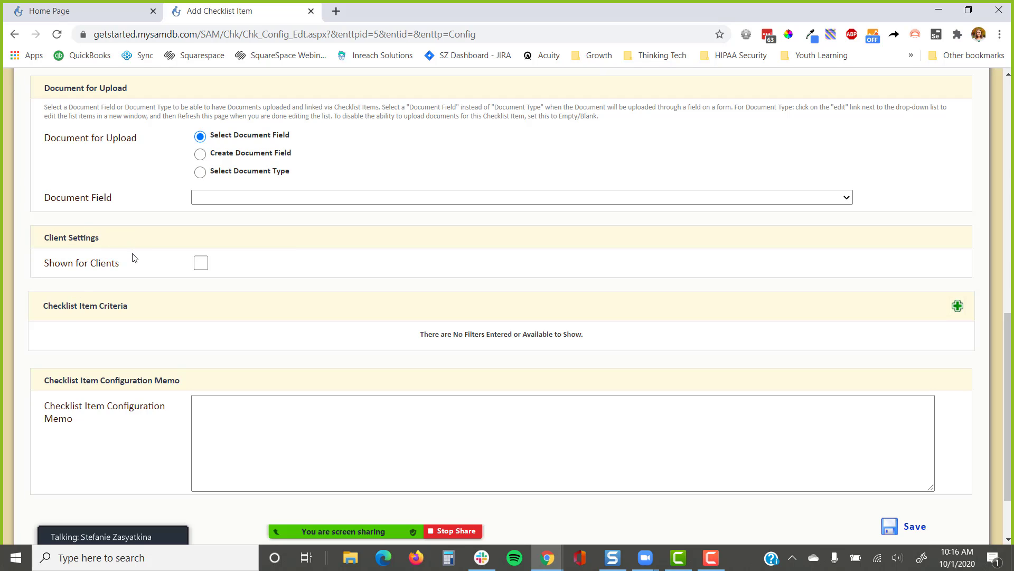
pyautogui.moveTo(152, 316); pyautogui.dragTo(30, 319)
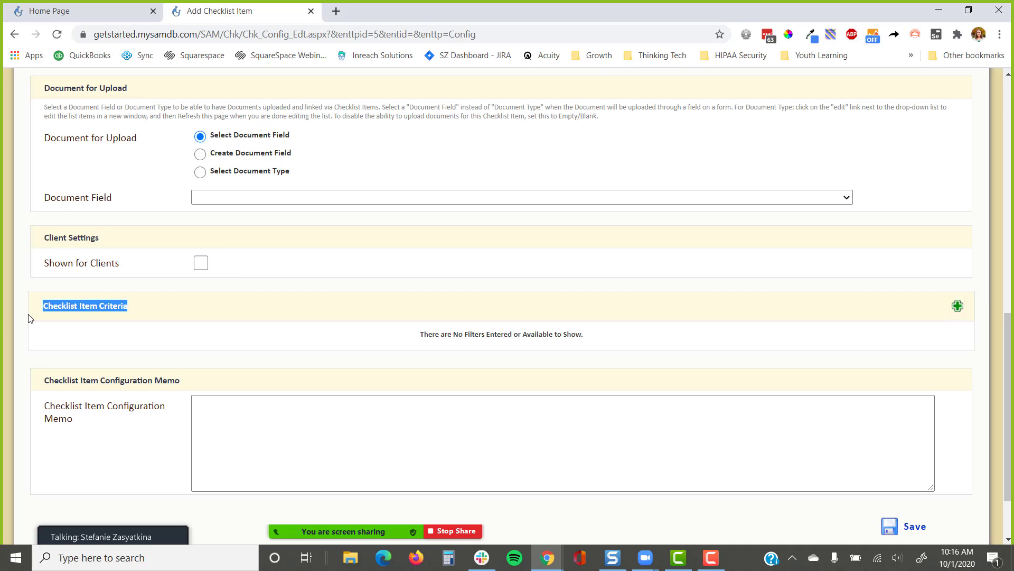
pyautogui.scroll(-2, 37, 322)
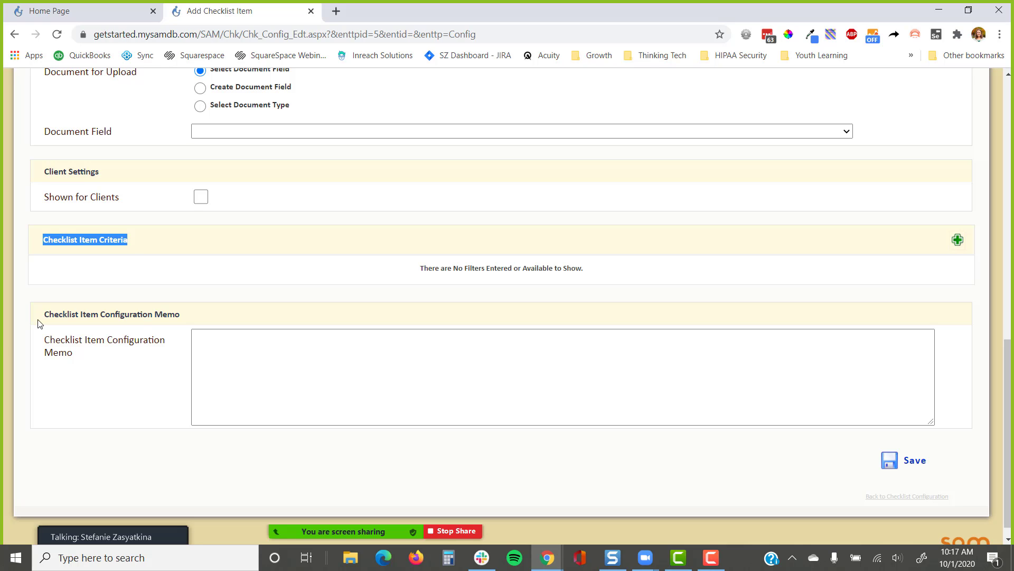
pyautogui.click(229, 245)
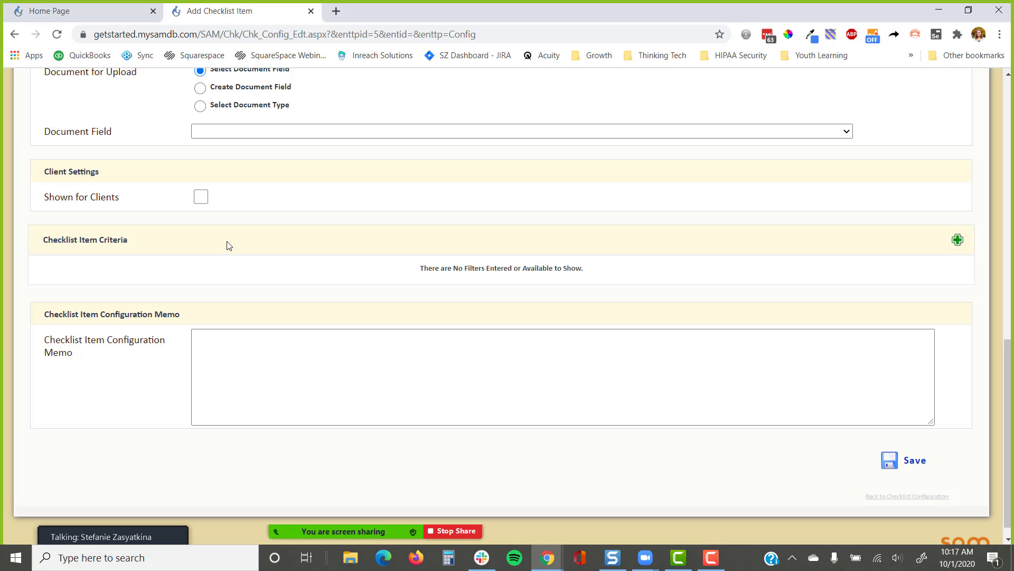
pyautogui.moveTo(207, 316); pyautogui.dragTo(34, 323)
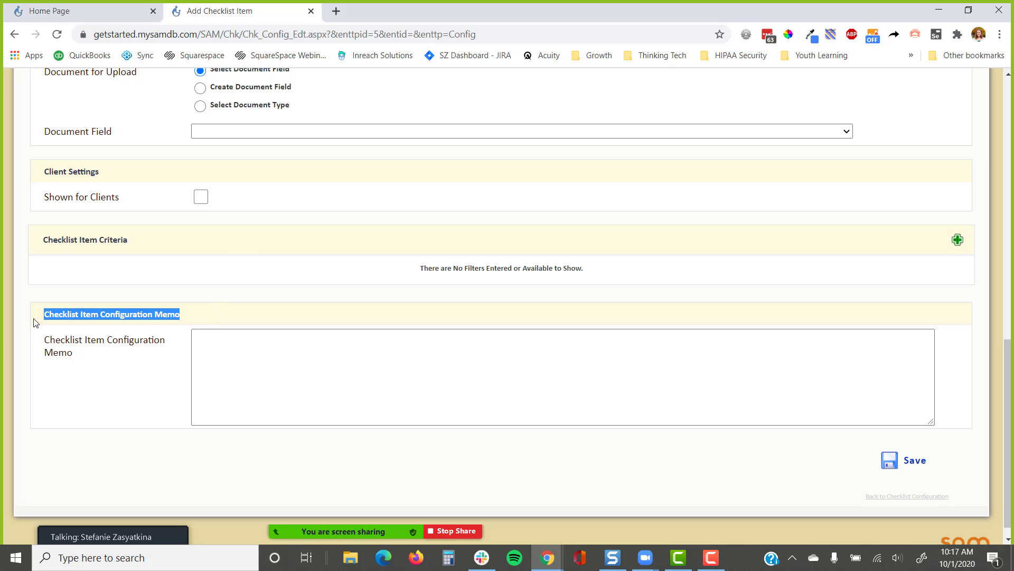
pyautogui.click(247, 368)
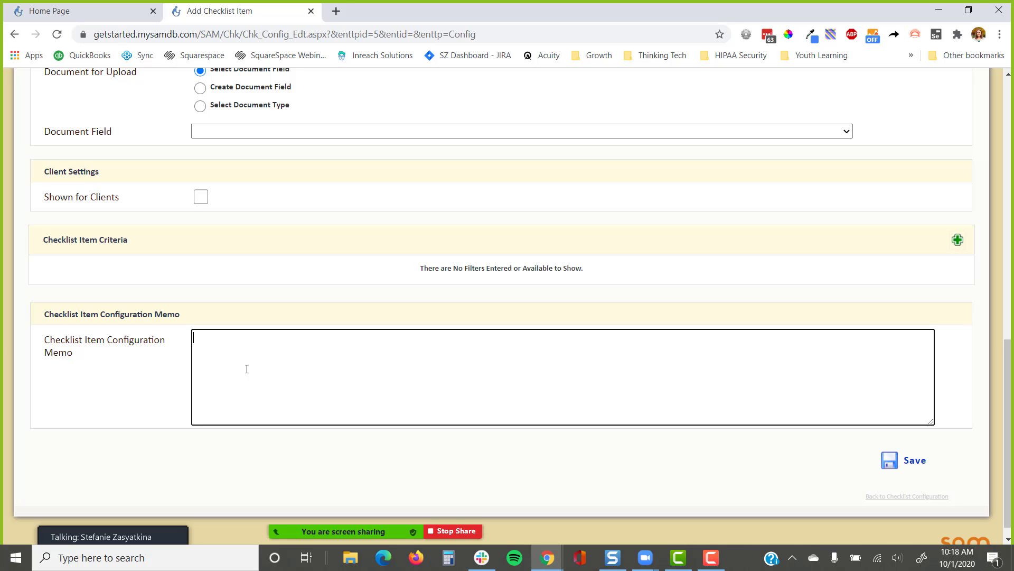
pyautogui.click(247, 368)
pyautogui.scroll(15, 332, 366)
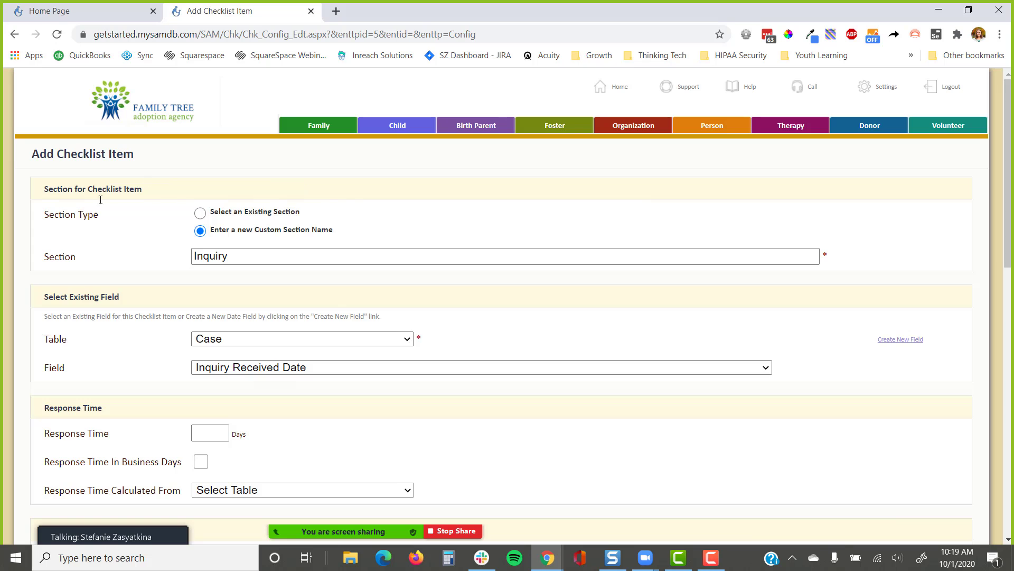
pyautogui.scroll(-1, 147, 275)
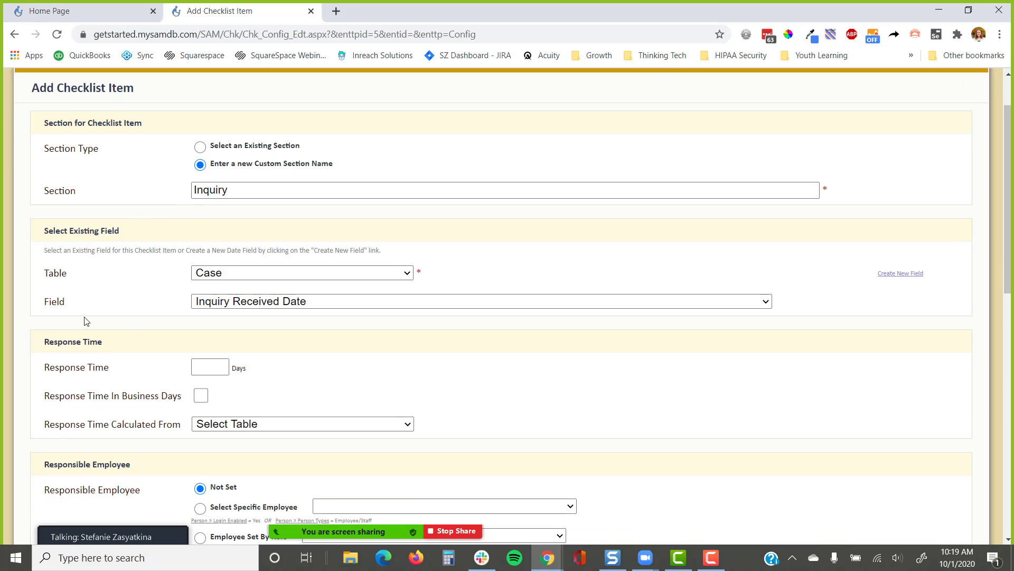
pyautogui.scroll(-4, 185, 258)
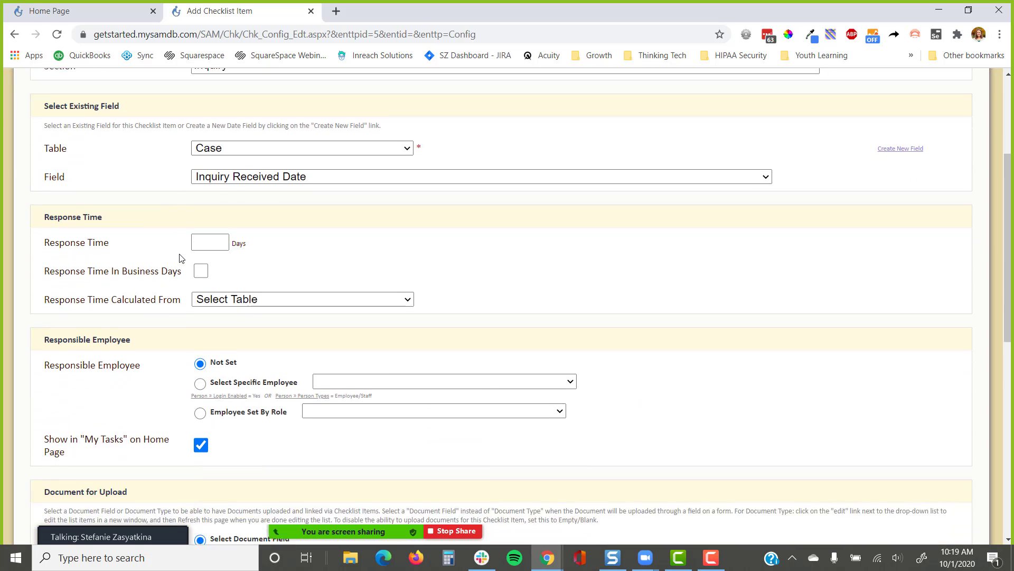
pyautogui.scroll(-5, 179, 258)
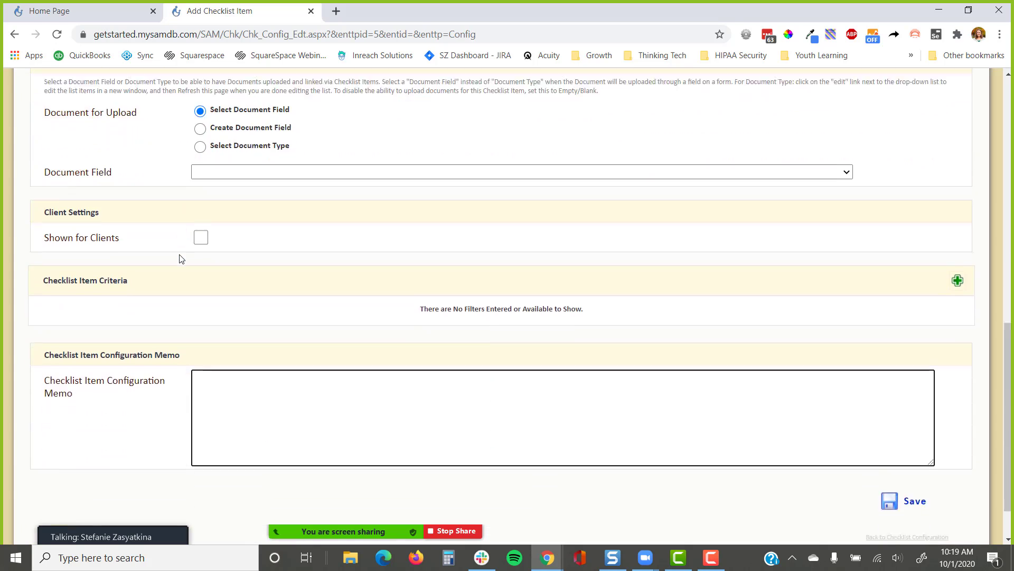
# Save the Inquiry Received Date item and scroll down to the new Inquiry section
pyautogui.click(893, 444)
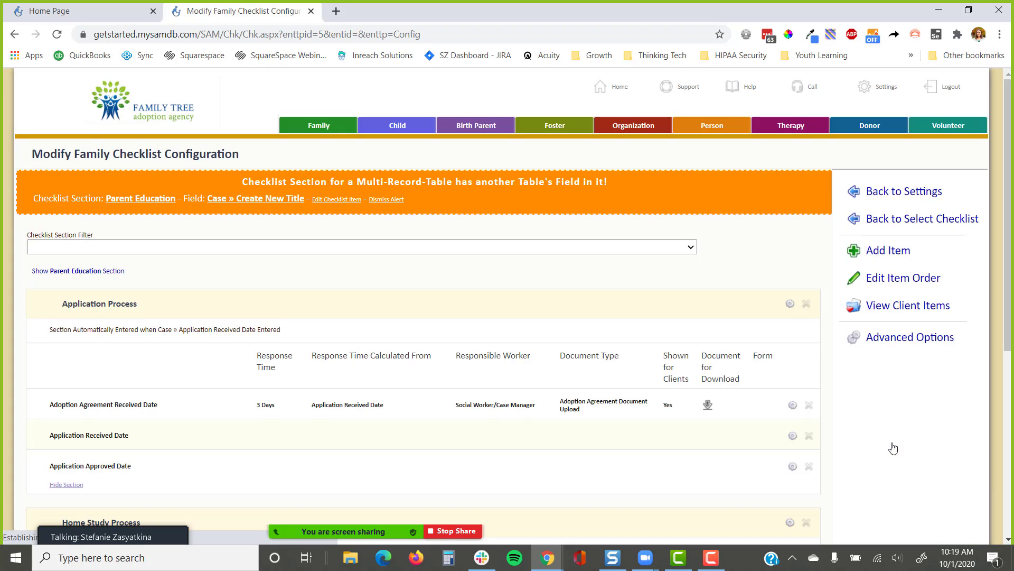
pyautogui.scroll(-5, 761, 333)
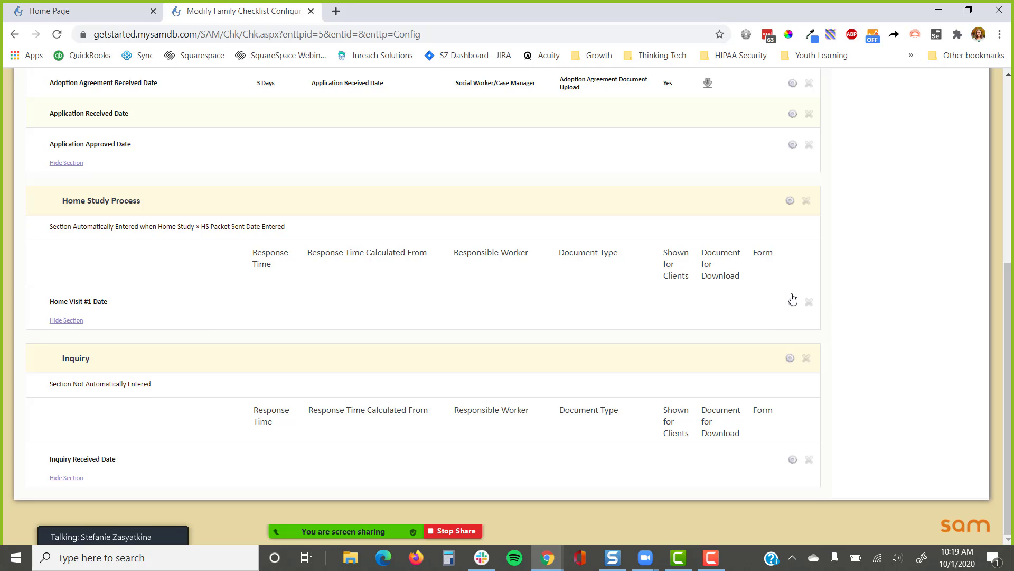
# In Edit Item Order, move the Inquiry section to position 1
pyautogui.scroll(6, 872, 312)
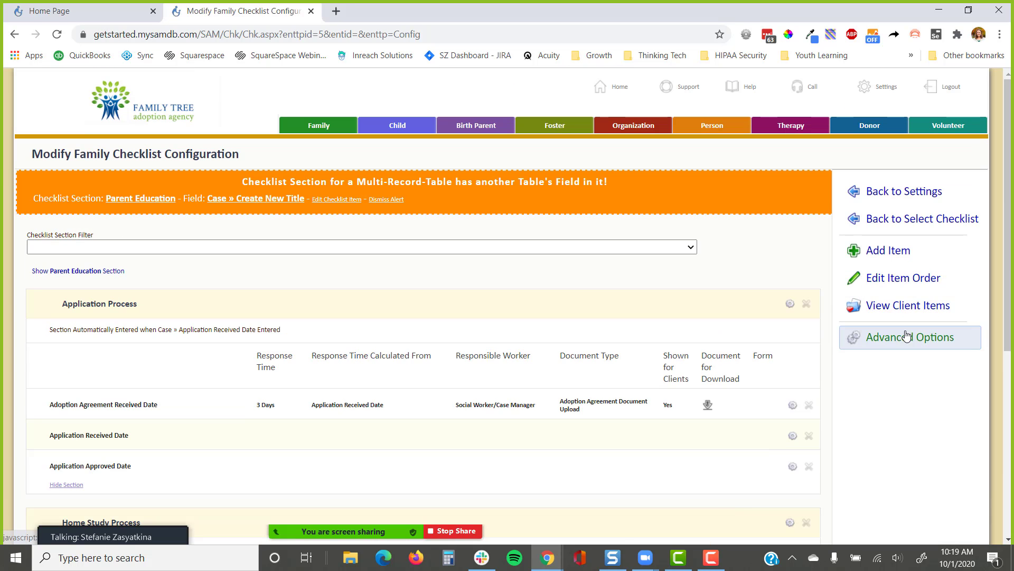
pyautogui.click(899, 283)
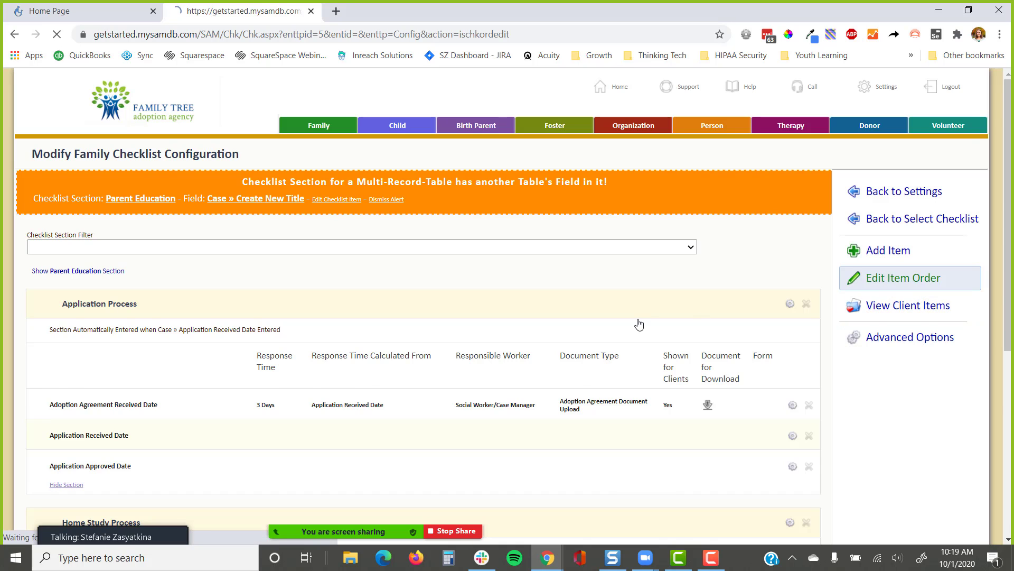
pyautogui.scroll(-3, 624, 324)
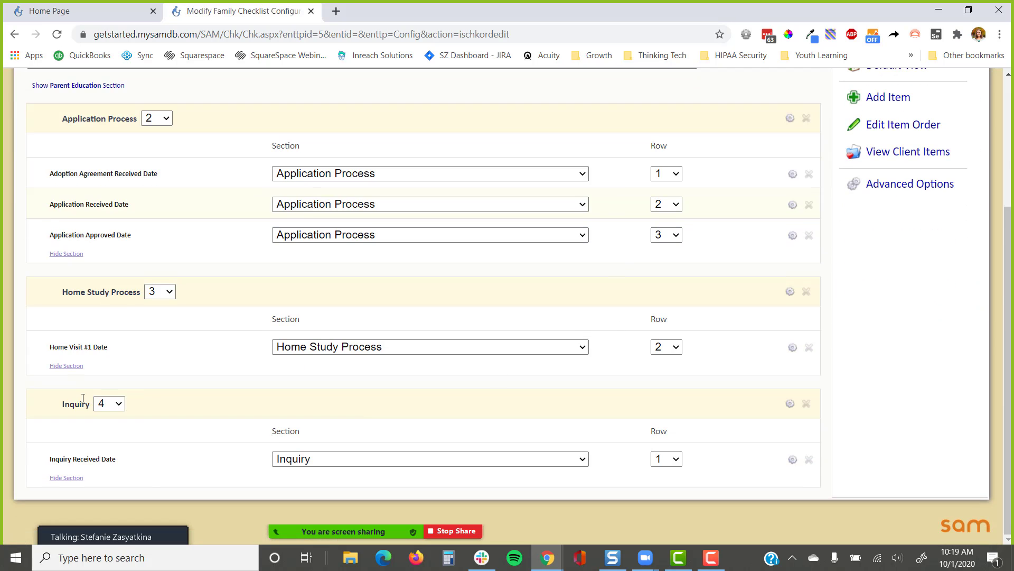
pyautogui.click(110, 404)
pyautogui.click(115, 425)
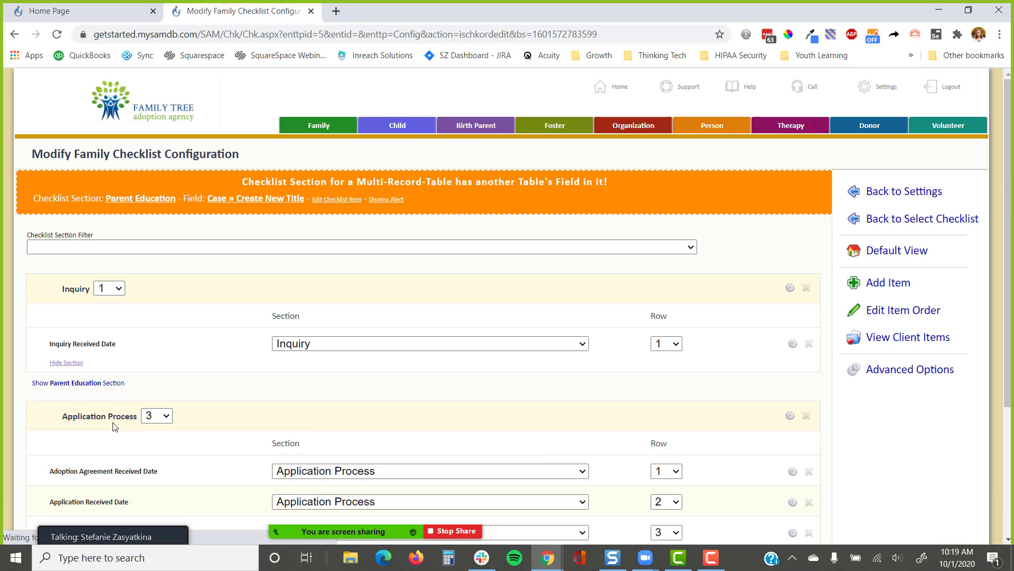
pyautogui.click(113, 383)
pyautogui.scroll(-3, 116, 389)
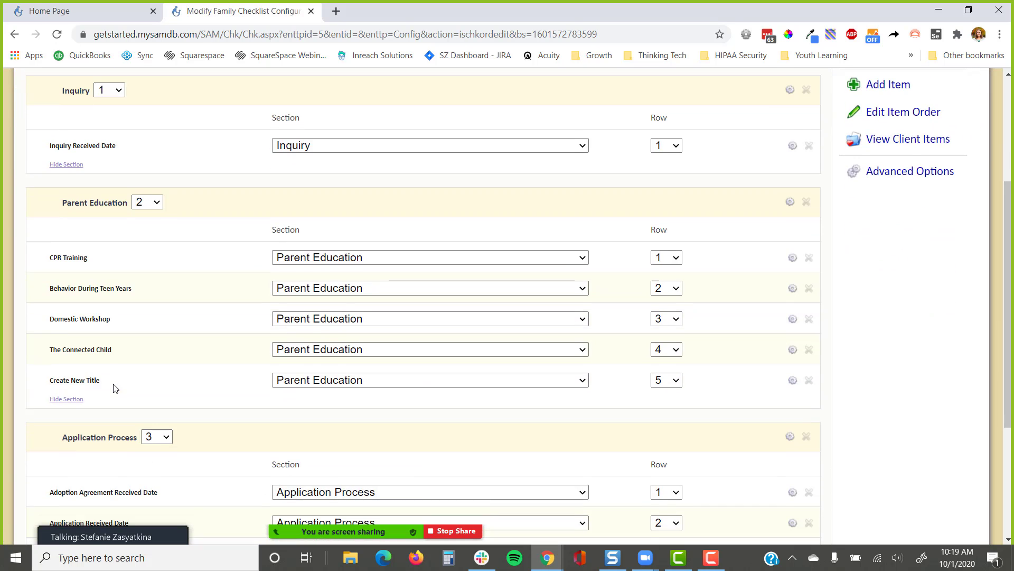
pyautogui.scroll(3, 116, 388)
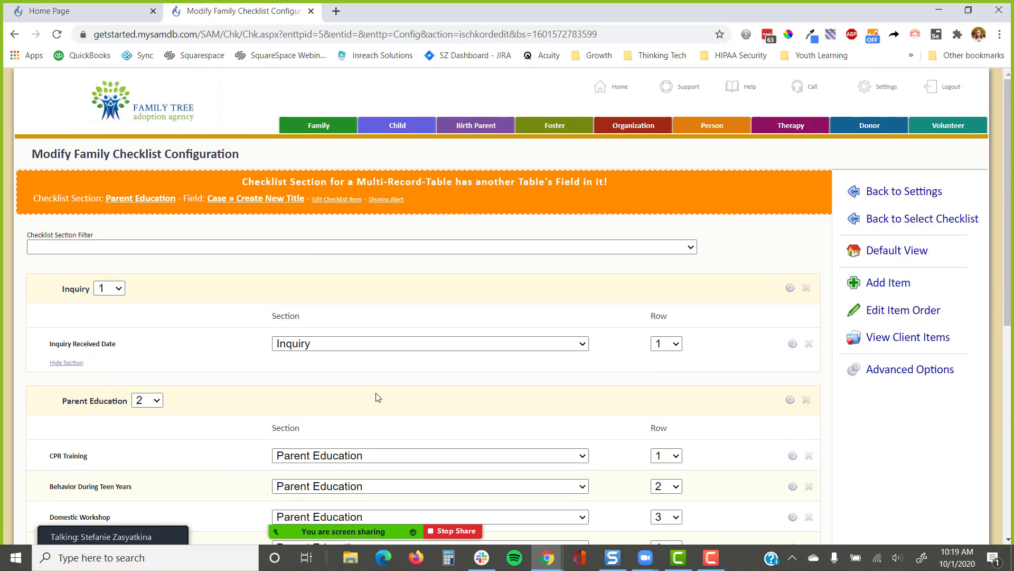
pyautogui.scroll(-5, 225, 383)
pyautogui.click(69, 333)
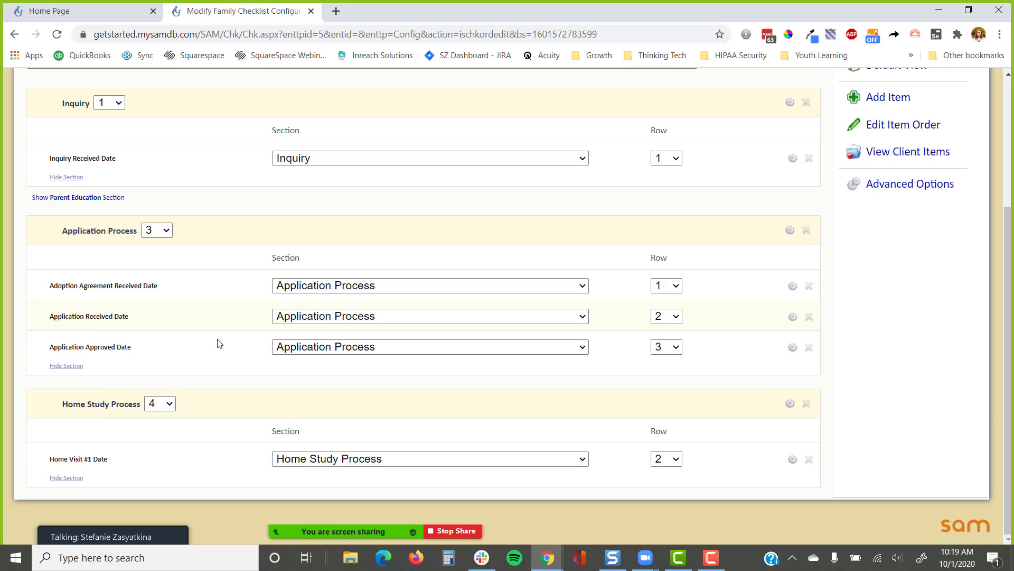
# Set Application Process to position 2 and Home Study Process to 3
pyautogui.click(158, 229)
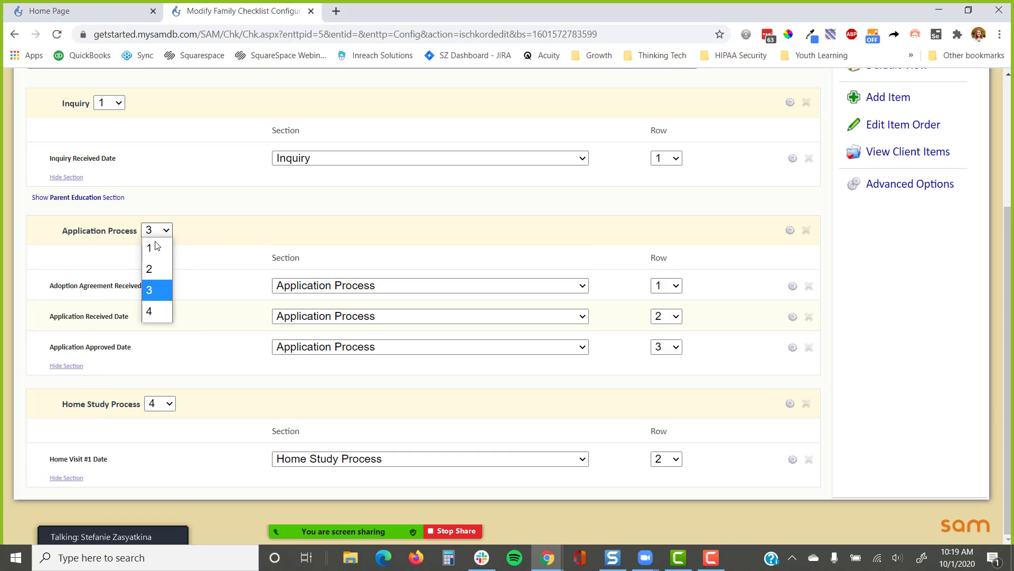
pyautogui.click(154, 268)
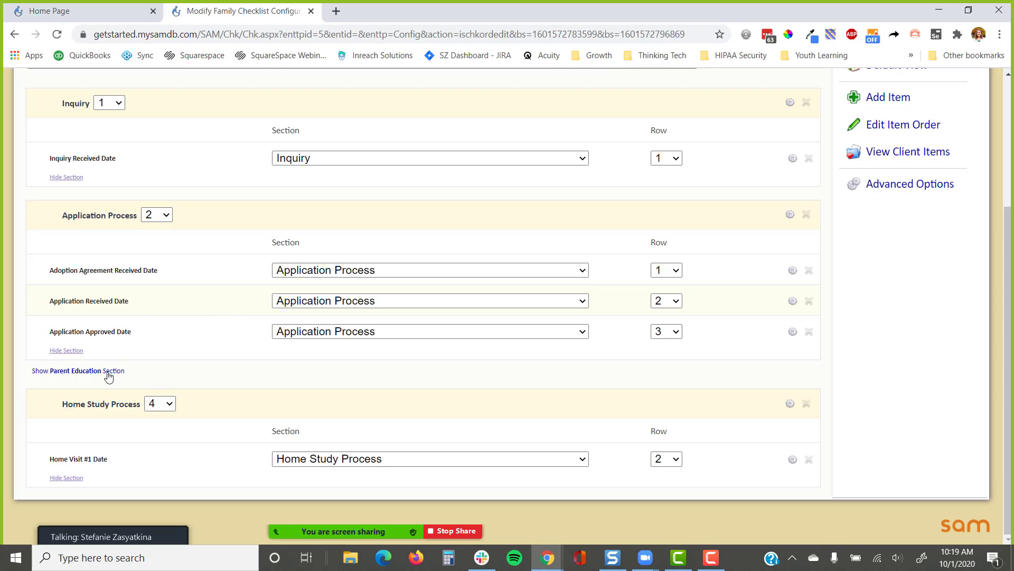
pyautogui.click(160, 403)
pyautogui.click(160, 464)
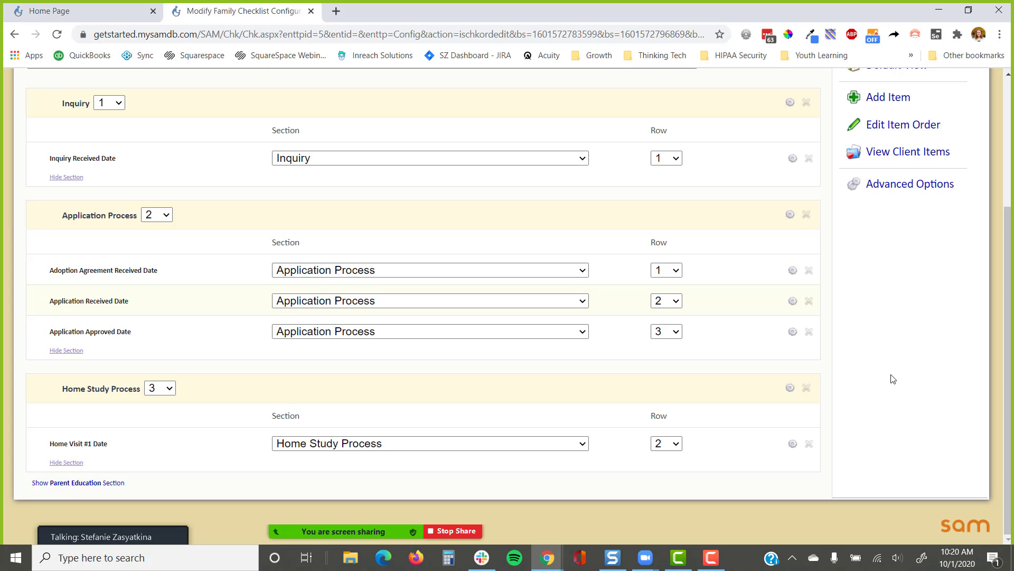
# Check Inquiry Received Date's section and row options, keeping it in row 1
pyautogui.scroll(1, 898, 382)
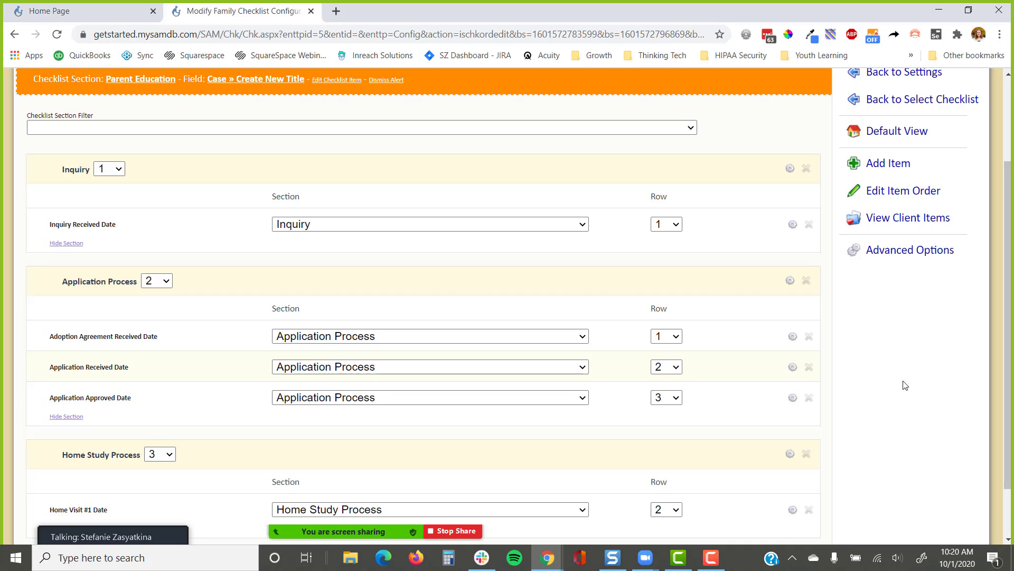
pyautogui.click(496, 227)
pyautogui.click(667, 225)
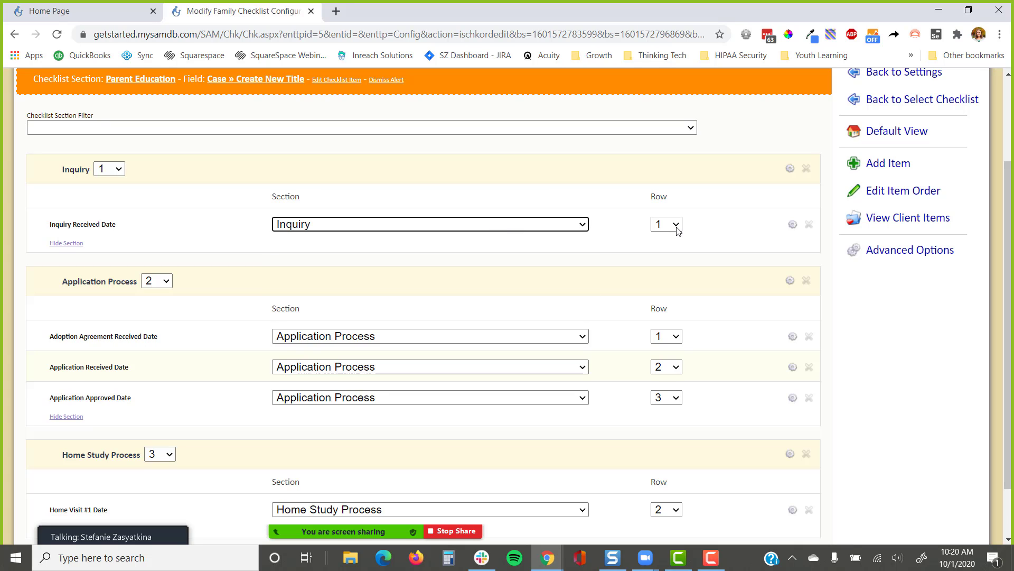
pyautogui.click(661, 226)
pyautogui.click(661, 226)
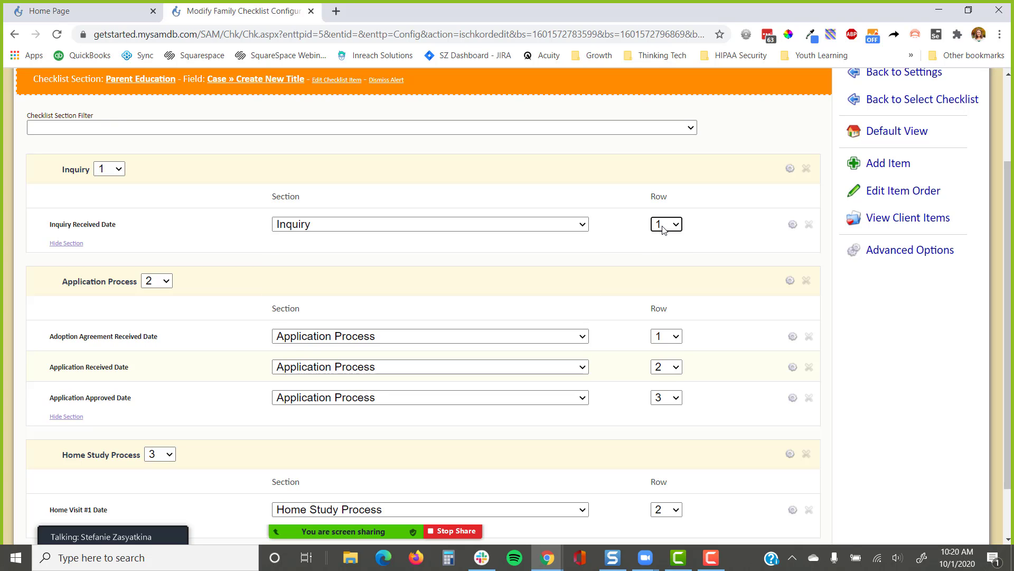
# Filter the checklist configuration to the Application Process section
pyautogui.click(314, 131)
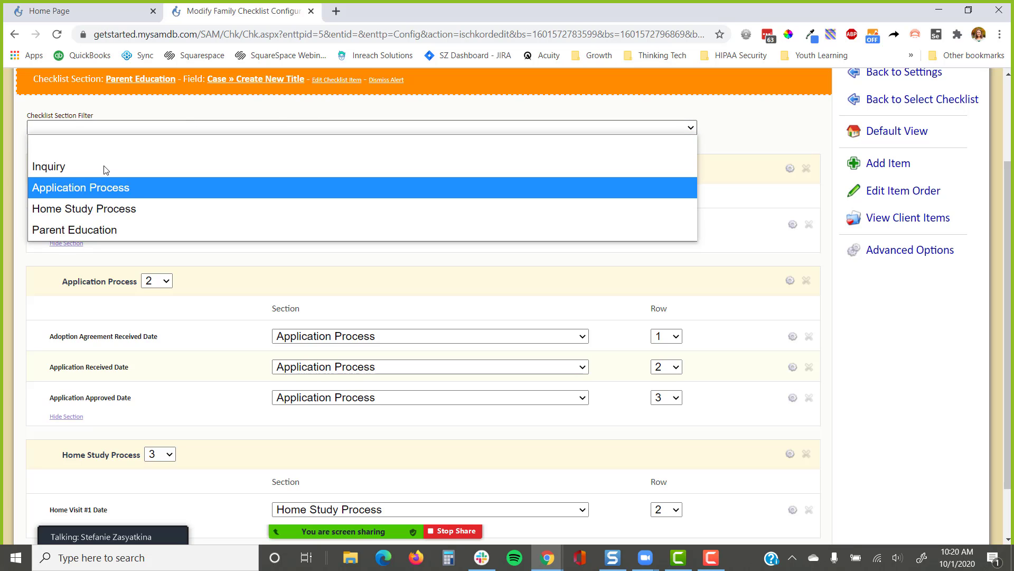
pyautogui.click(120, 126)
pyautogui.moveTo(108, 117); pyautogui.dragTo(9, 119)
pyautogui.click(62, 129)
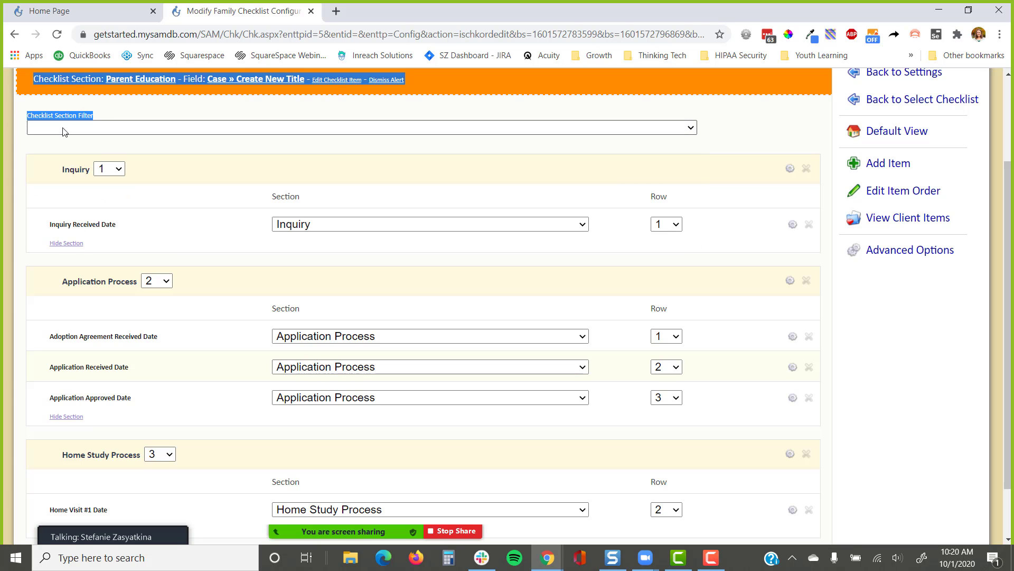
pyautogui.click(78, 189)
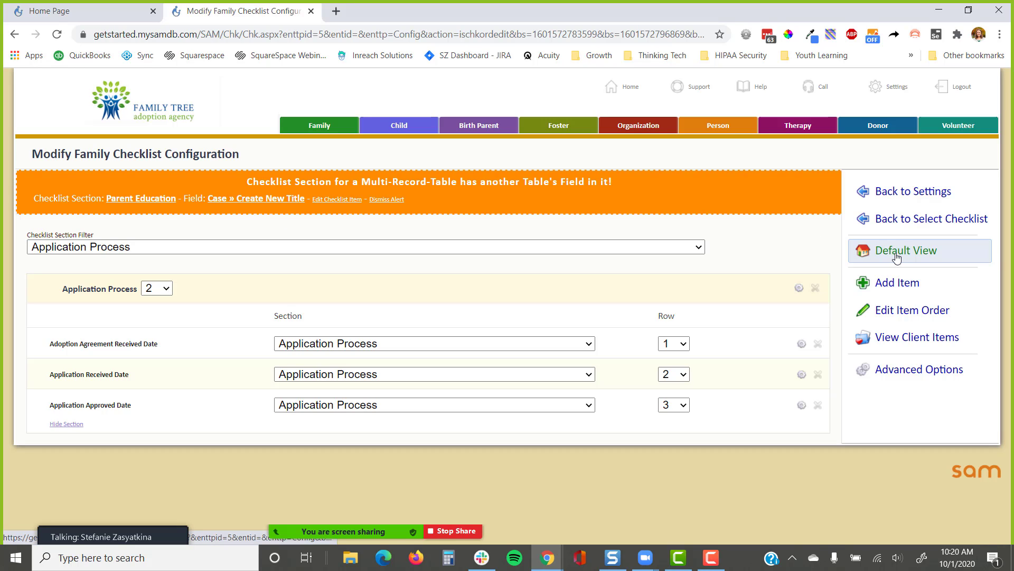
# Move Application Received Date to row 1 and Adoption Agreement Received Date to row 3
pyautogui.click(452, 347)
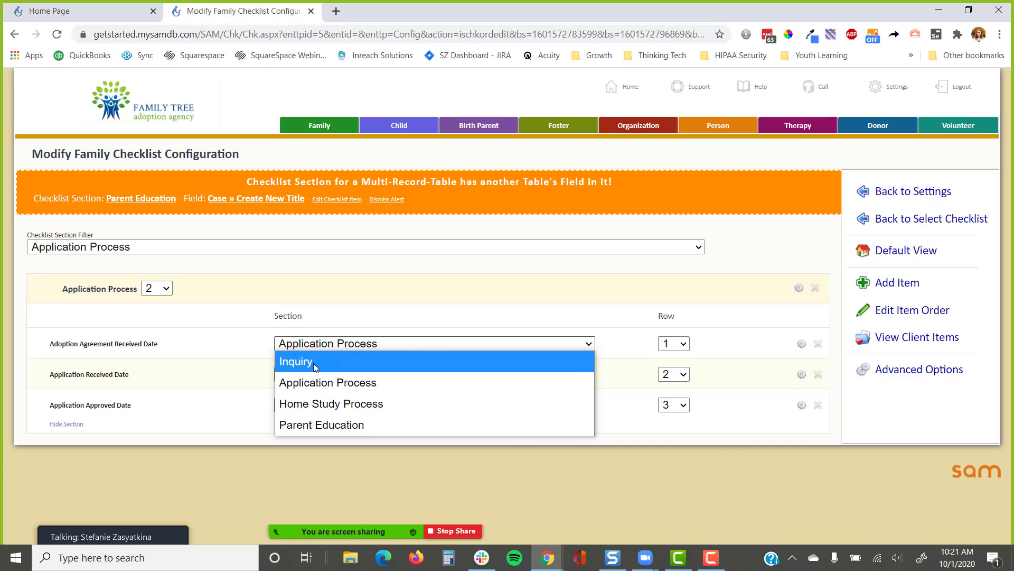
pyautogui.click(383, 347)
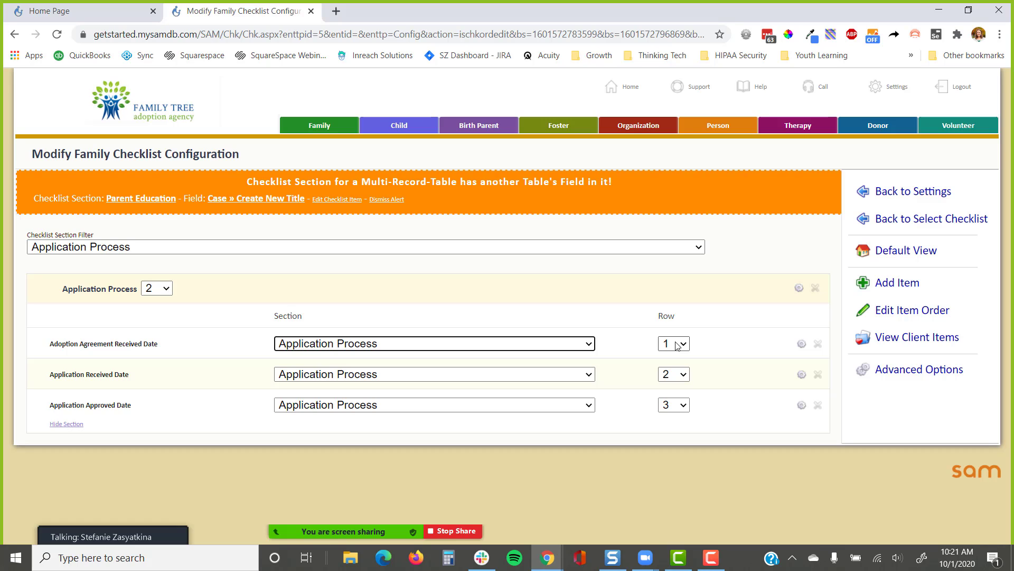
pyautogui.click(674, 374)
pyautogui.click(669, 387)
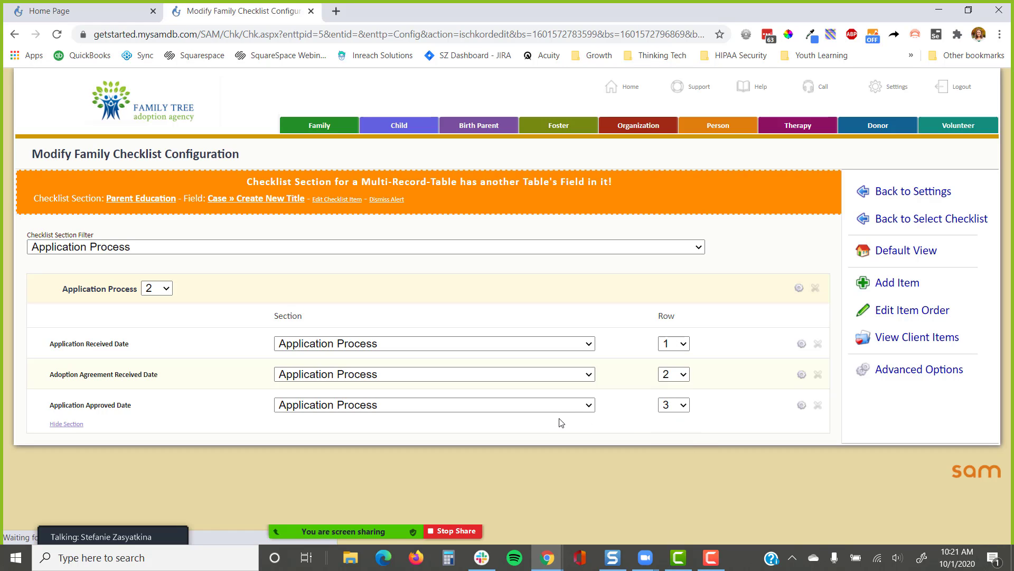
pyautogui.click(674, 374)
pyautogui.click(670, 430)
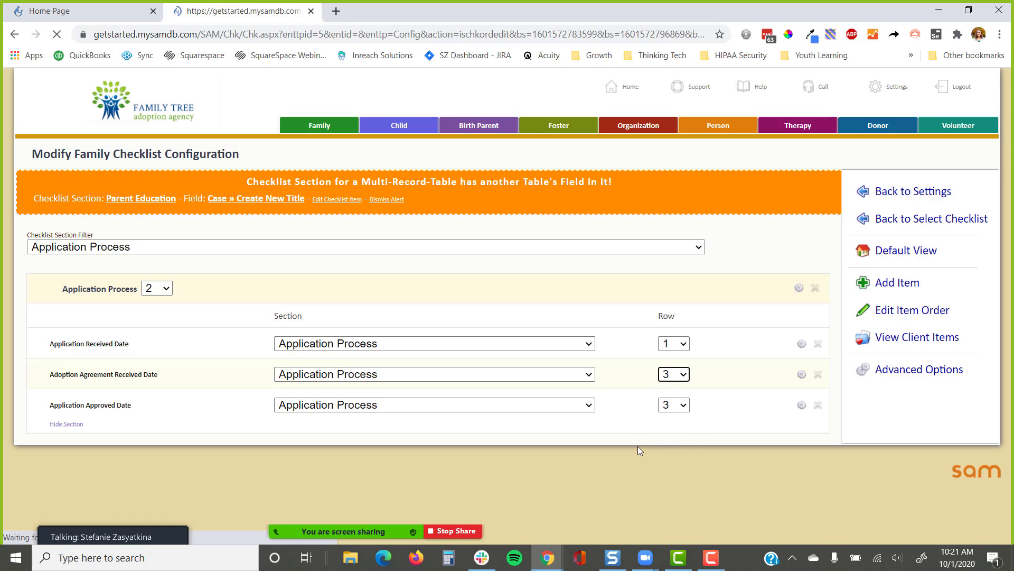
pyautogui.moveTo(130, 374); pyautogui.dragTo(47, 374)
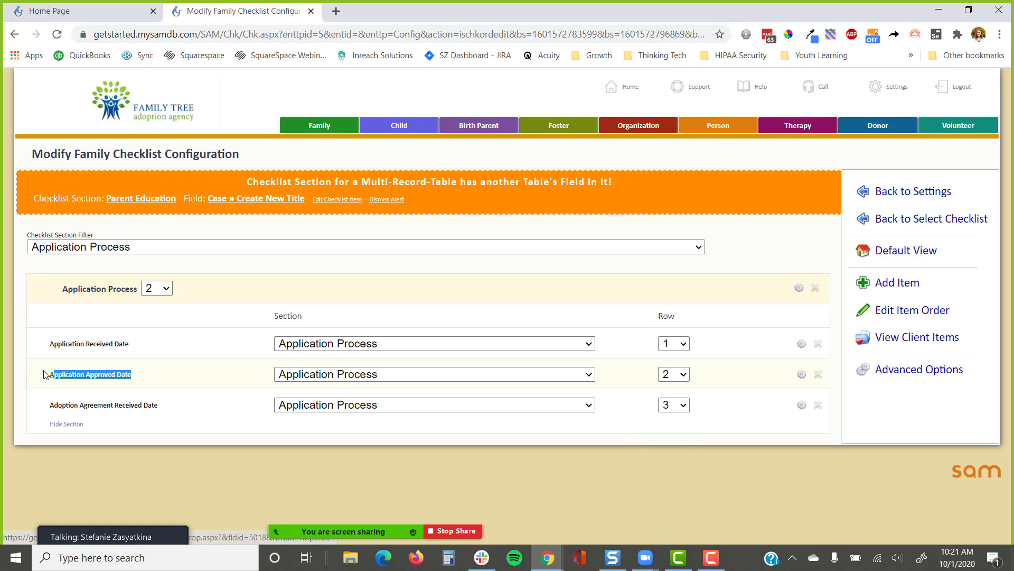
pyautogui.moveTo(241, 412); pyautogui.dragTo(40, 408)
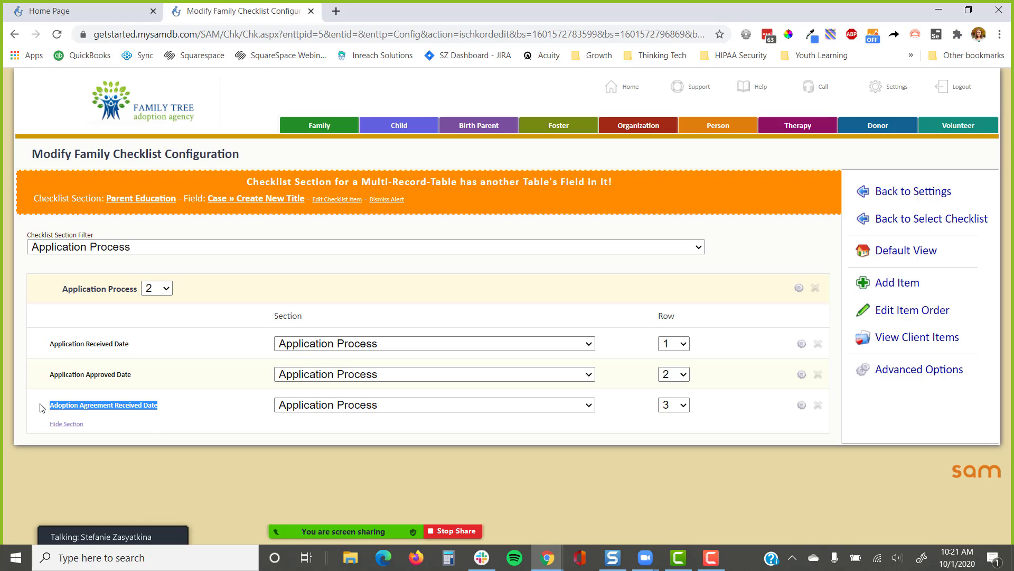
# Switch to Default View with a blank section filter, showing Inquiry as Section Not Automatically Entered
pyautogui.click(900, 247)
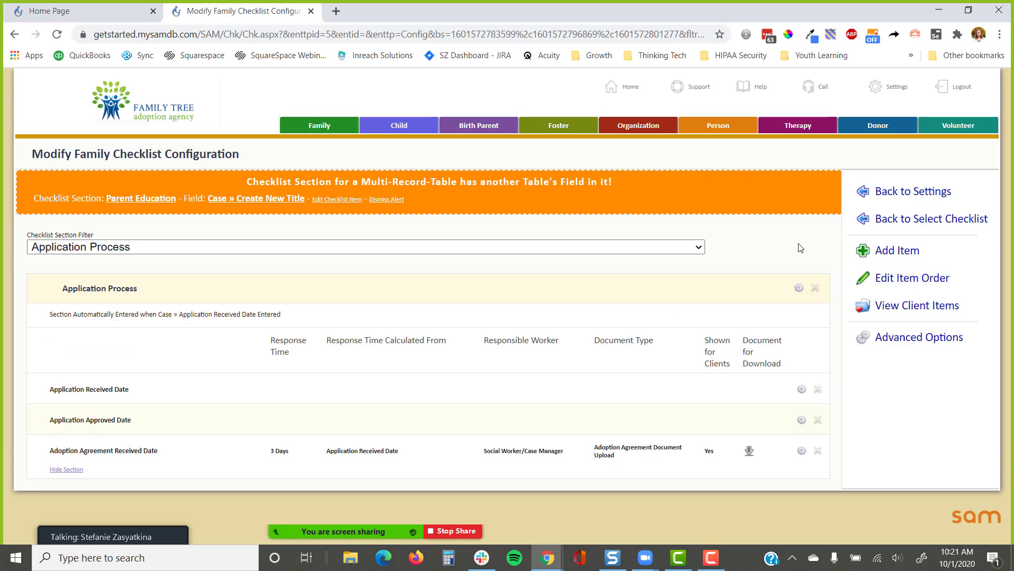
pyautogui.click(528, 246)
pyautogui.click(264, 264)
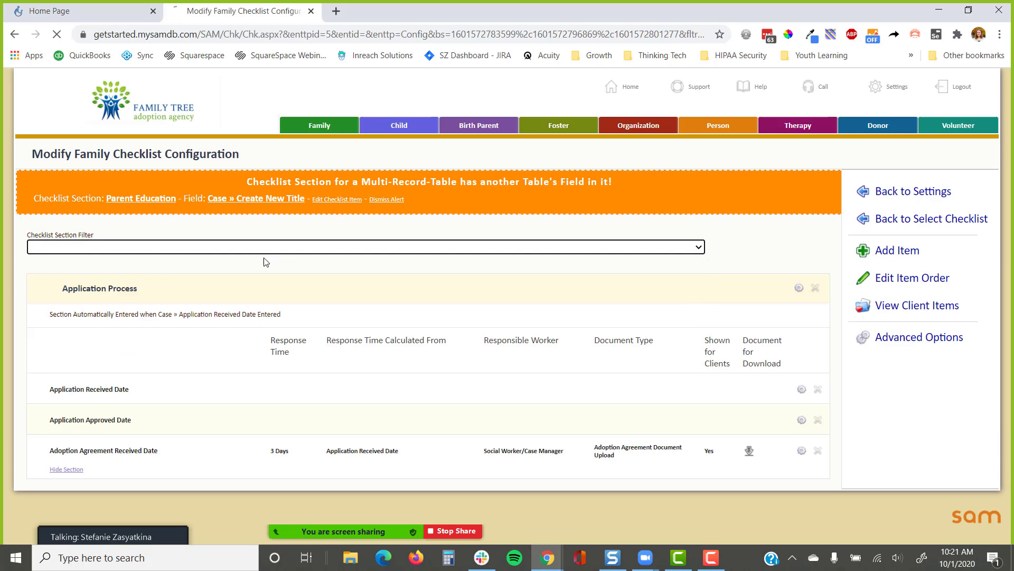
pyautogui.scroll(-2, 478, 244)
pyautogui.scroll(1, 481, 246)
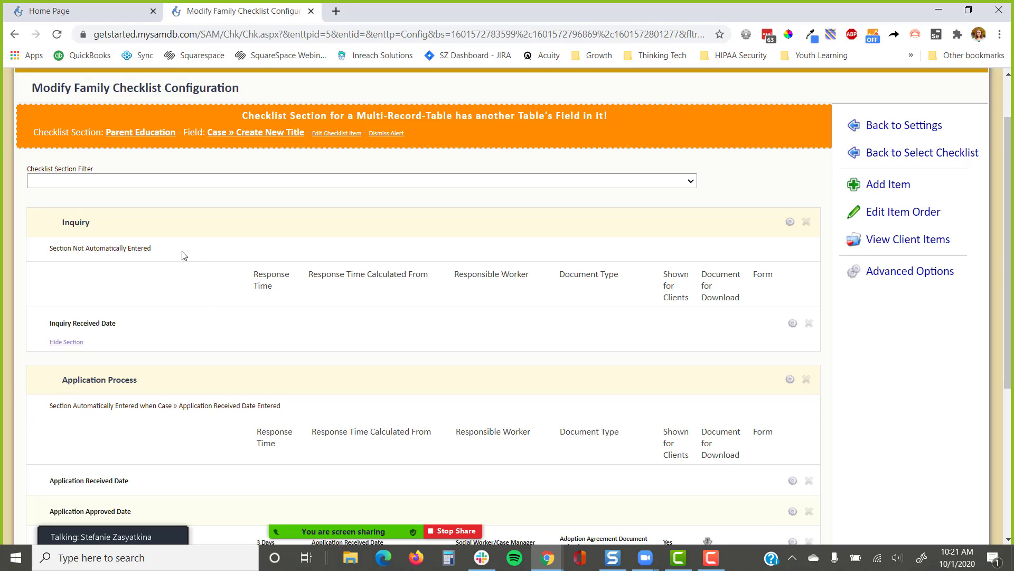
pyautogui.moveTo(190, 252); pyautogui.dragTo(50, 252)
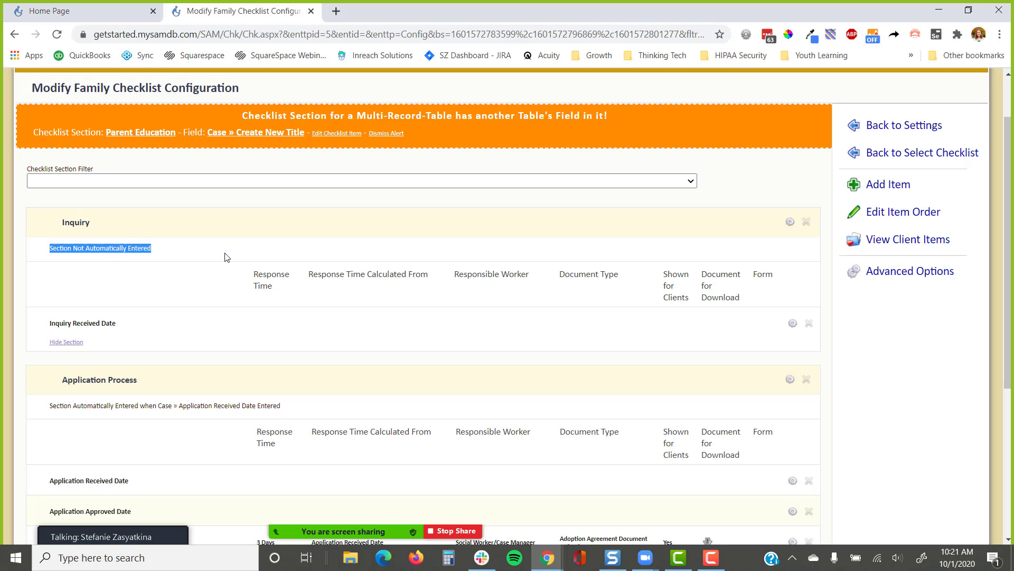
pyautogui.click(235, 229)
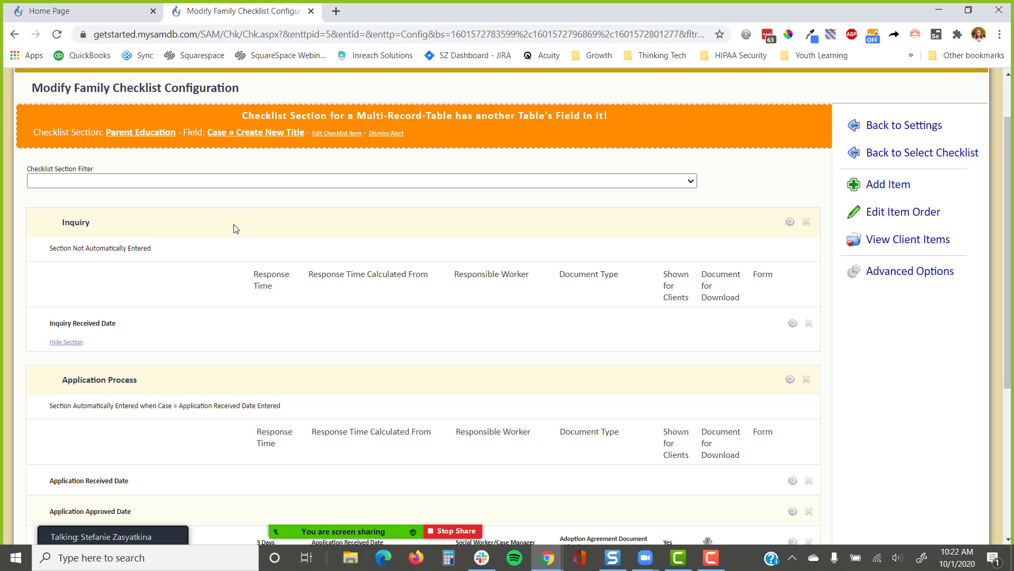
# Set the Inquiry section to auto-enter from the Case table's Inquiry Received Date field
pyautogui.click(790, 222)
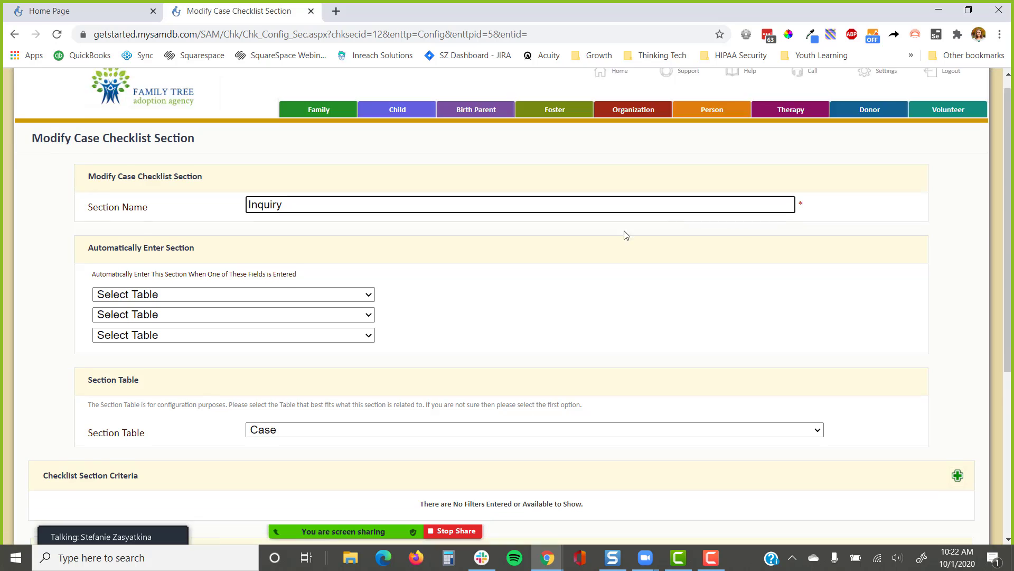
pyautogui.click(289, 243)
pyautogui.click(181, 280)
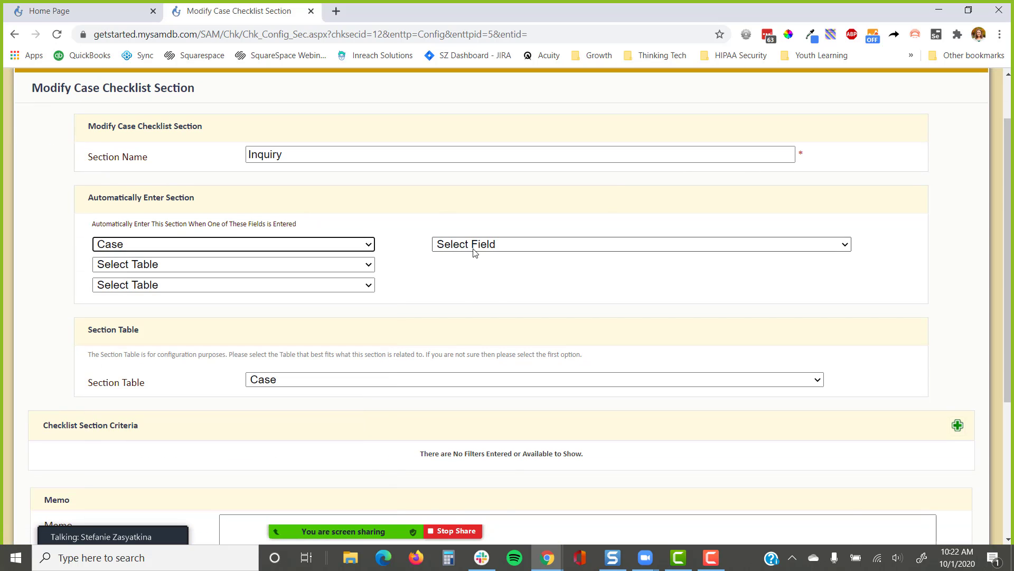
pyautogui.click(475, 247)
pyautogui.write('in')
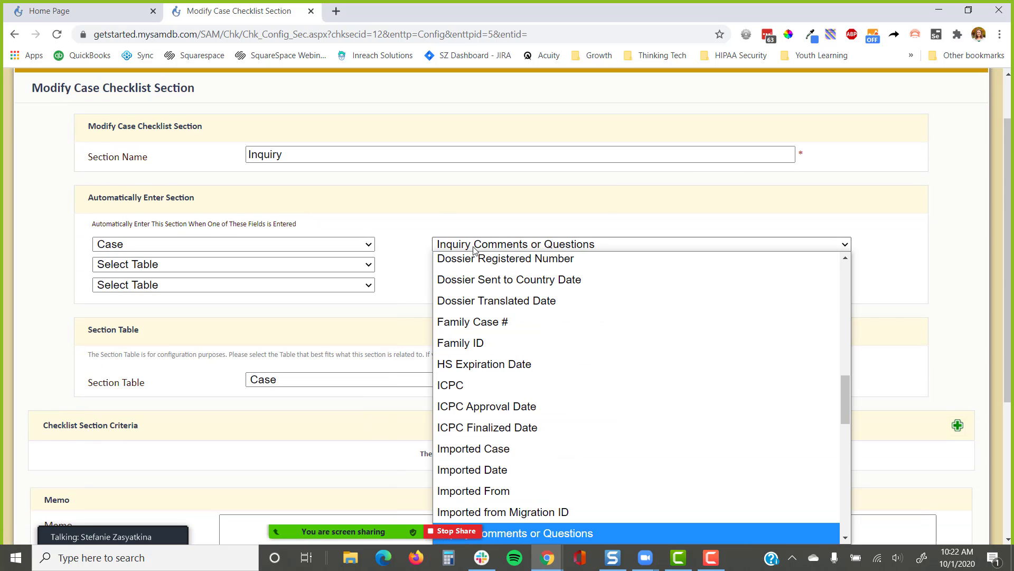
pyautogui.press('Down')
pyautogui.press('Down')
pyautogui.press('Down')
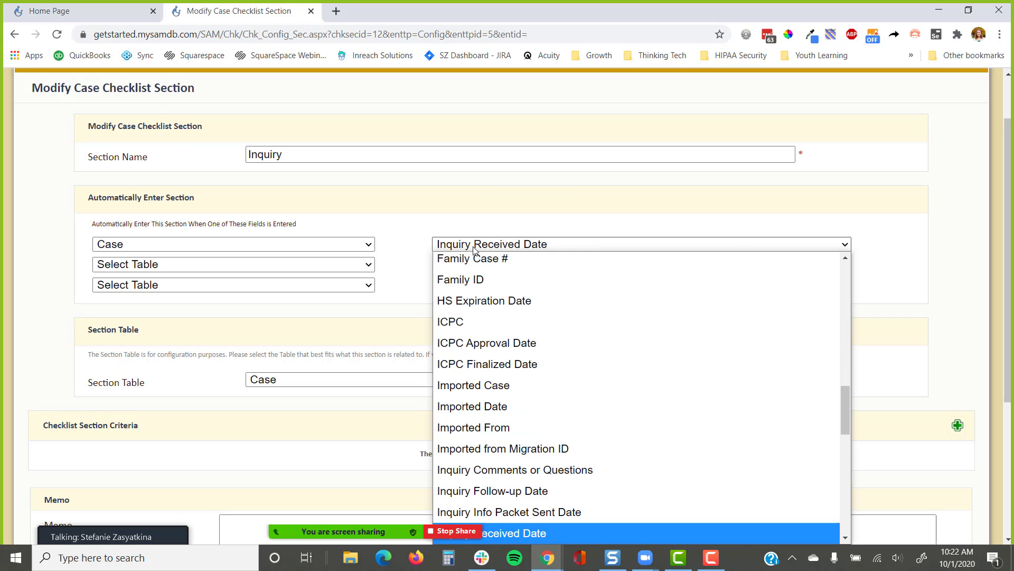
pyautogui.press('Return')
# Review the rest of the Inquiry section settings, including Memo and the create-section option
pyautogui.scroll(-1, 521, 271)
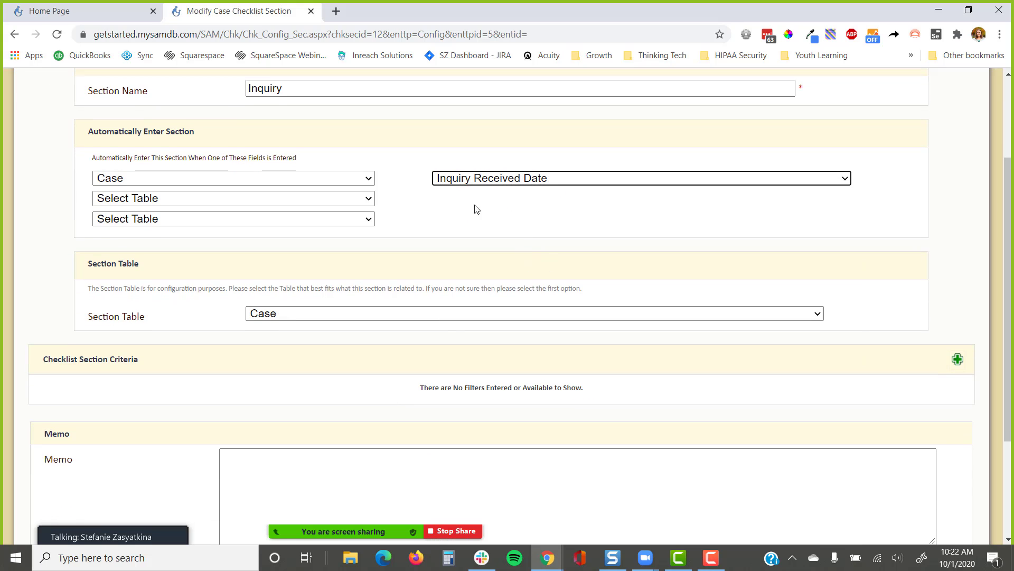
pyautogui.scroll(-2, 274, 243)
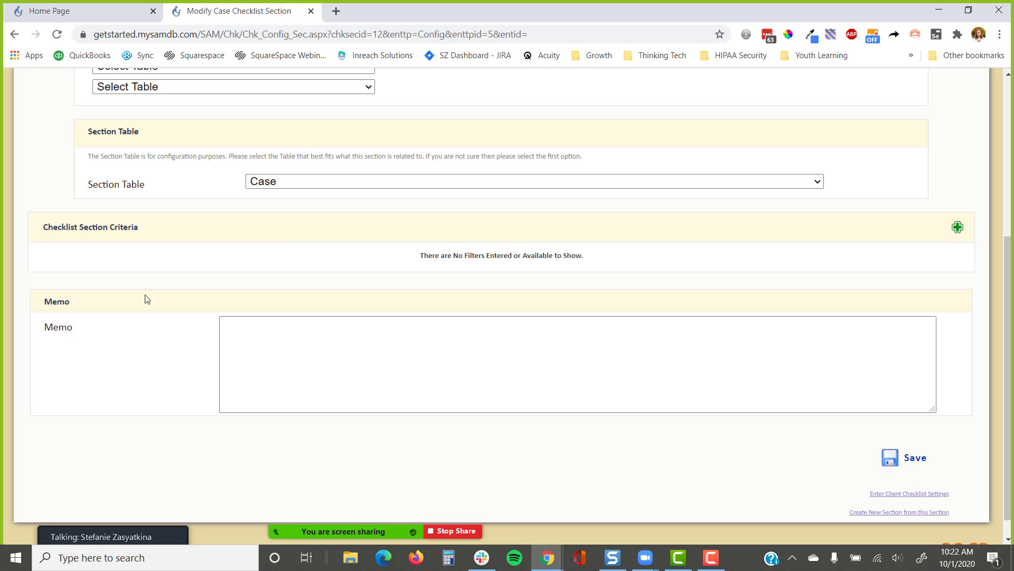
pyautogui.moveTo(74, 305); pyautogui.dragTo(44, 311)
pyautogui.click(98, 346)
pyautogui.scroll(1, 108, 402)
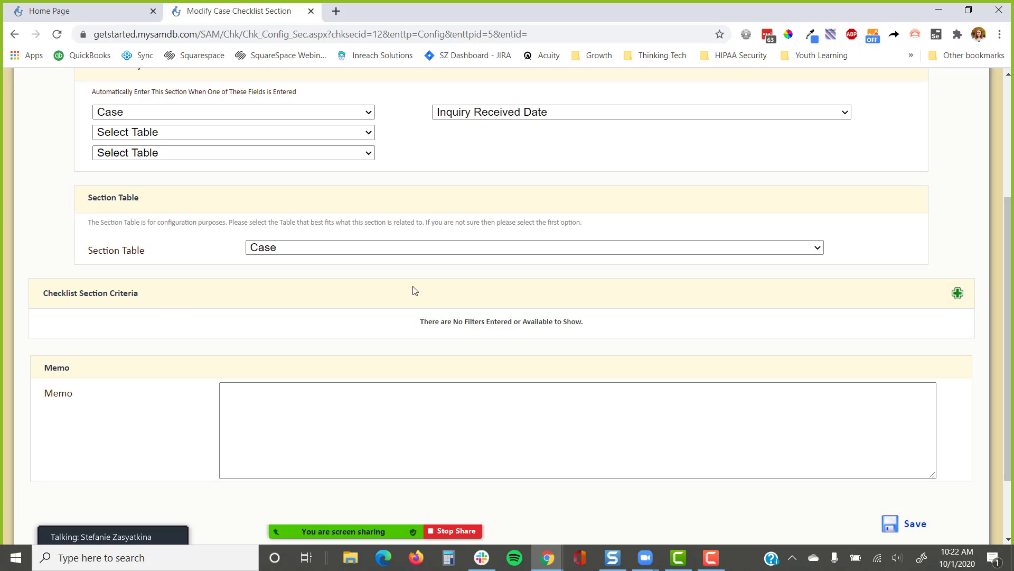
pyautogui.scroll(-2, 629, 326)
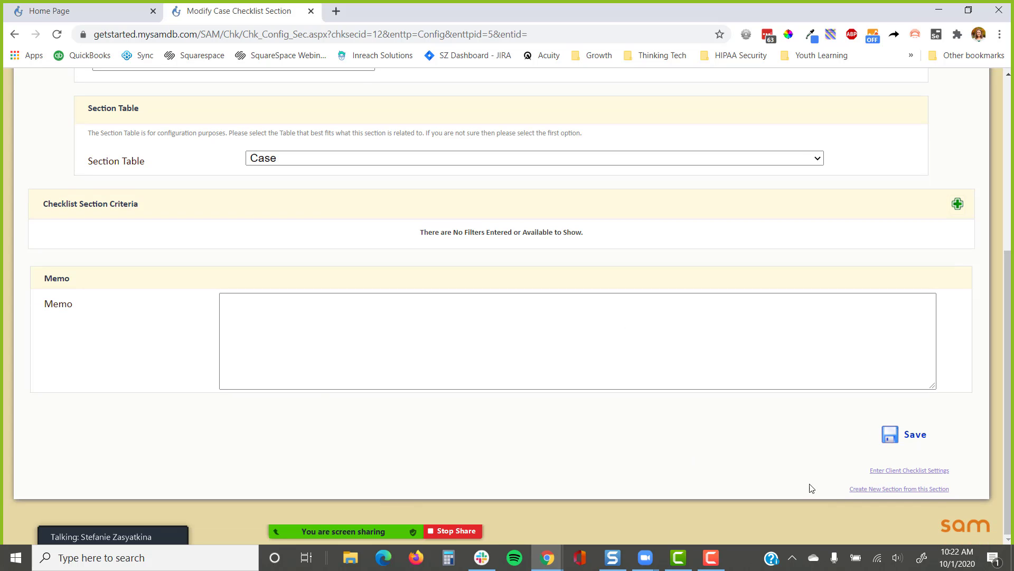
pyautogui.scroll(5, 832, 495)
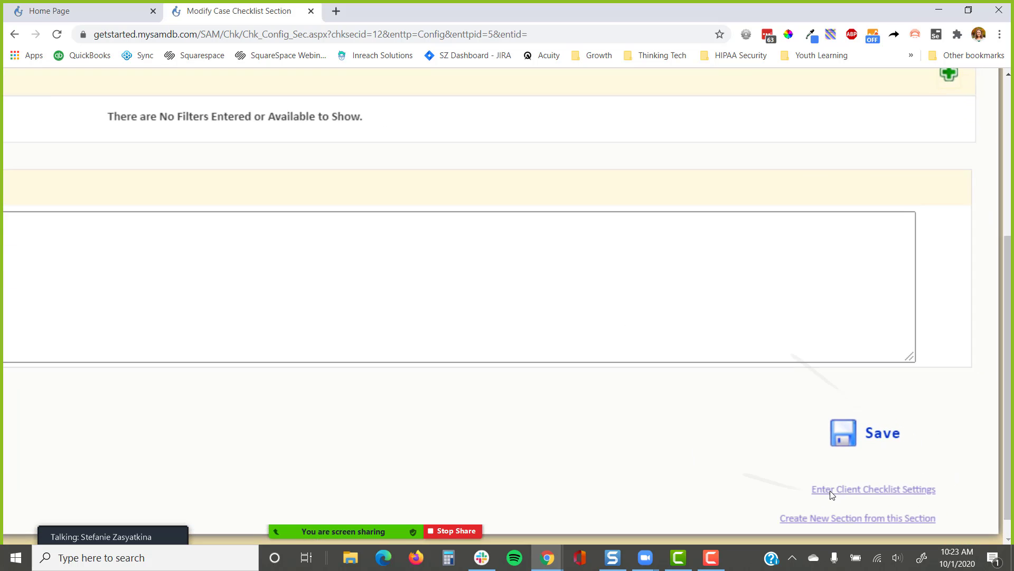
pyautogui.scroll(-2, 832, 495)
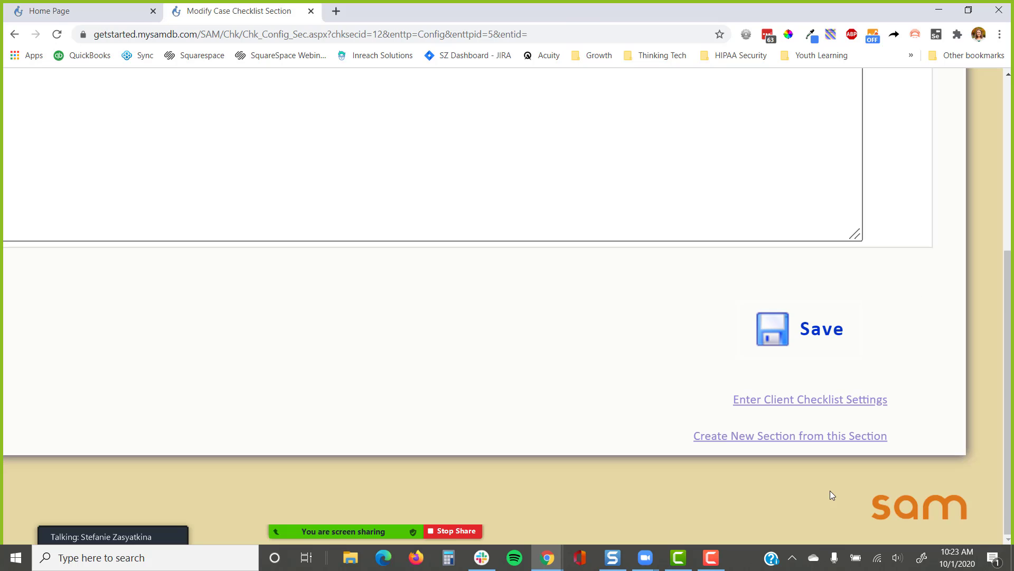
pyautogui.moveTo(687, 436); pyautogui.dragTo(931, 439)
pyautogui.click(931, 439)
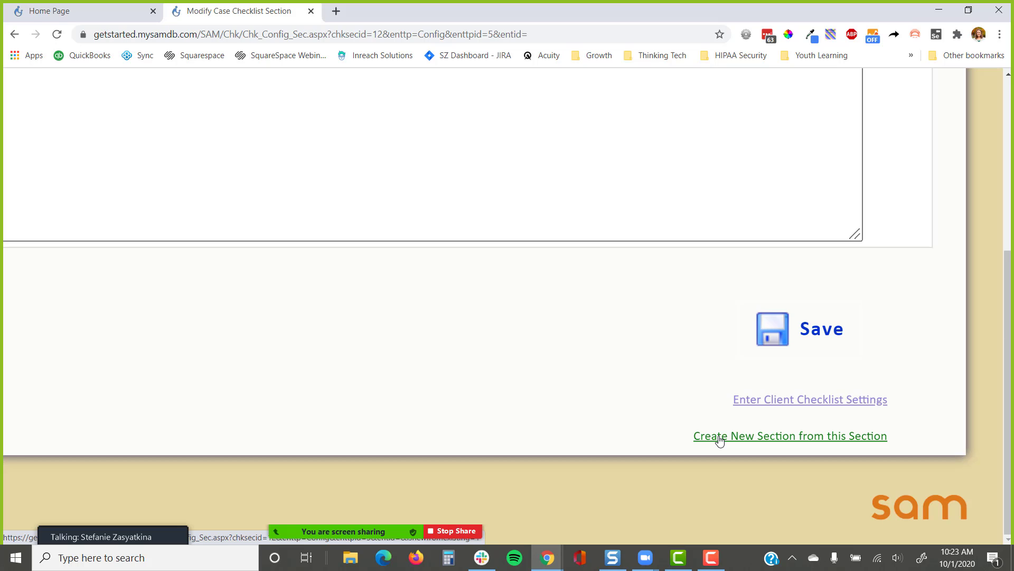
pyautogui.scroll(-5, 720, 441)
pyautogui.scroll(4, 650, 286)
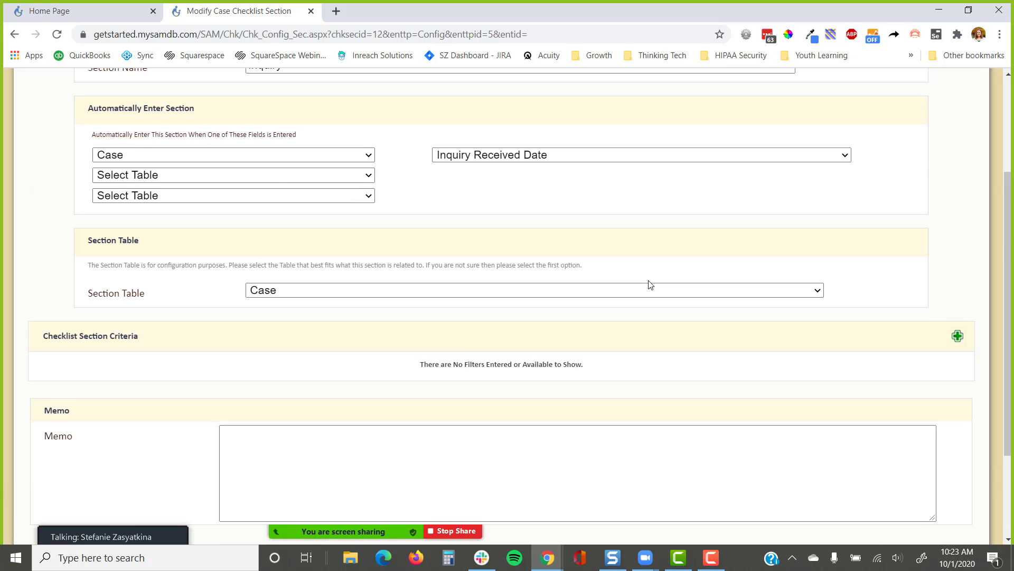
pyautogui.scroll(-2, 687, 287)
pyautogui.scroll(-2, 687, 286)
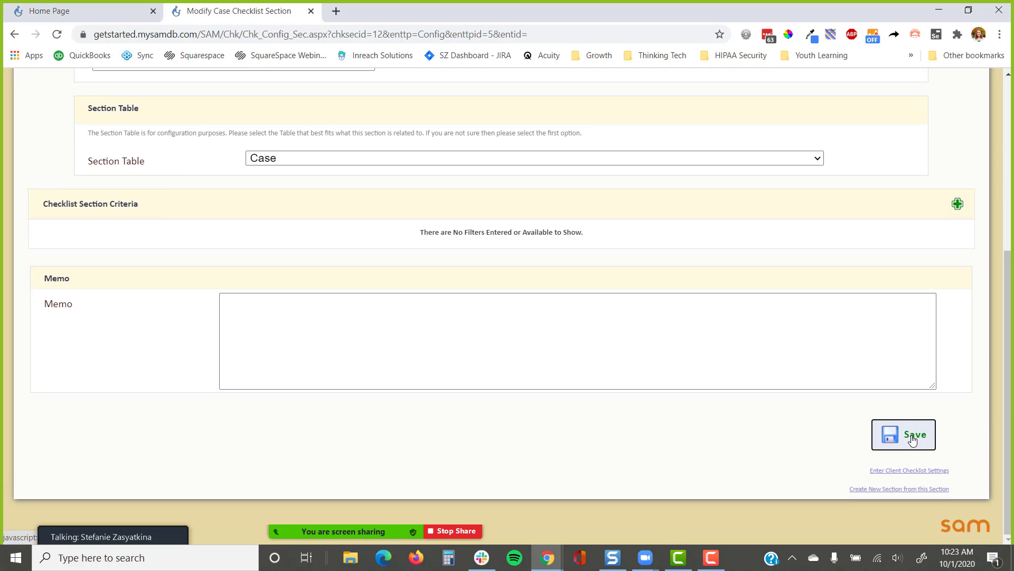
# Save the Inquiry auto-enter setting and open the Family area in a new tab
pyautogui.click(879, 438)
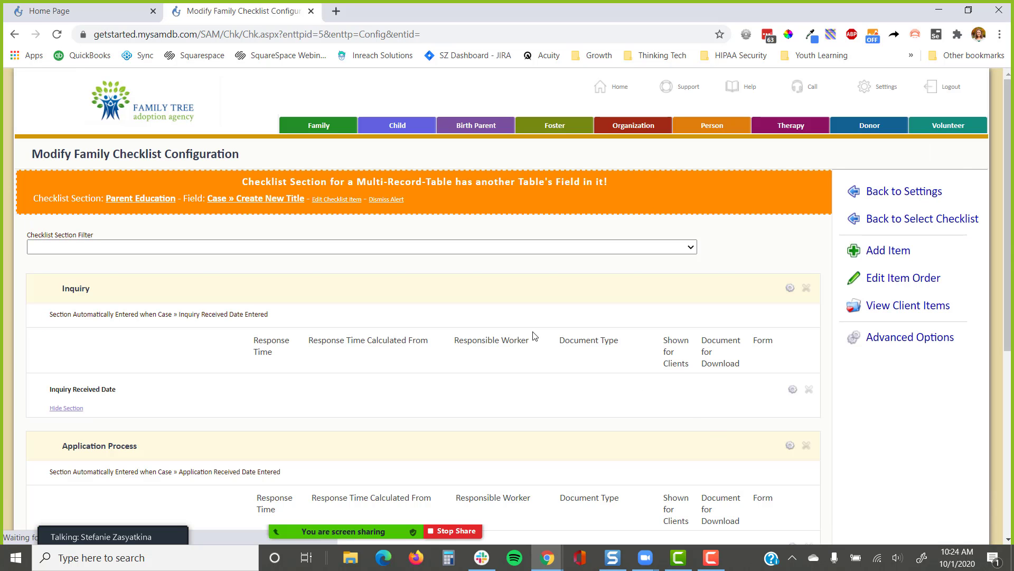
pyautogui.rightClick(346, 126)
pyautogui.click(370, 134)
pyautogui.click(391, 11)
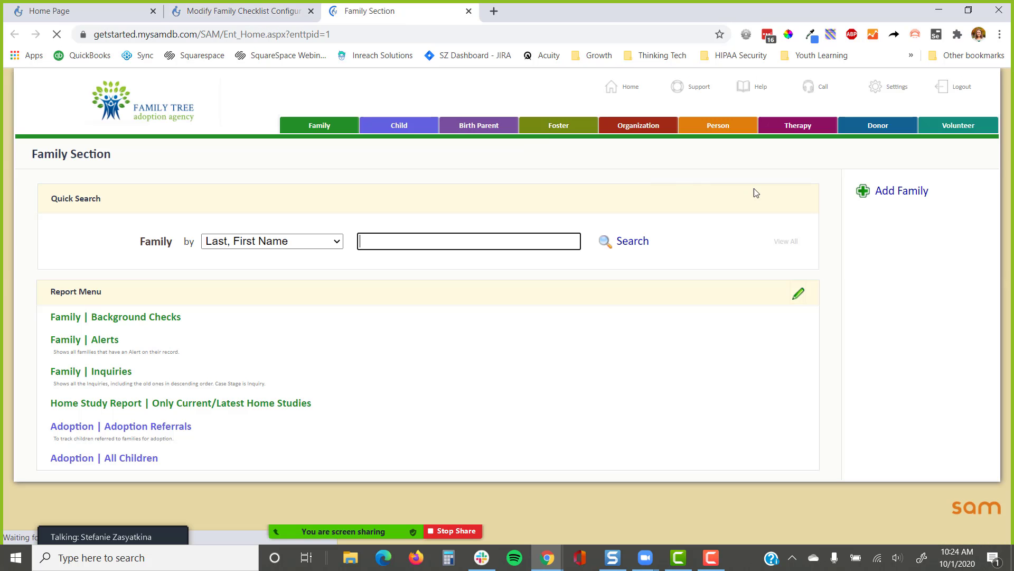
# Add a test family with the parent's first and last name and Inquiry Received Date 10/1/2020, then save
pyautogui.click(887, 192)
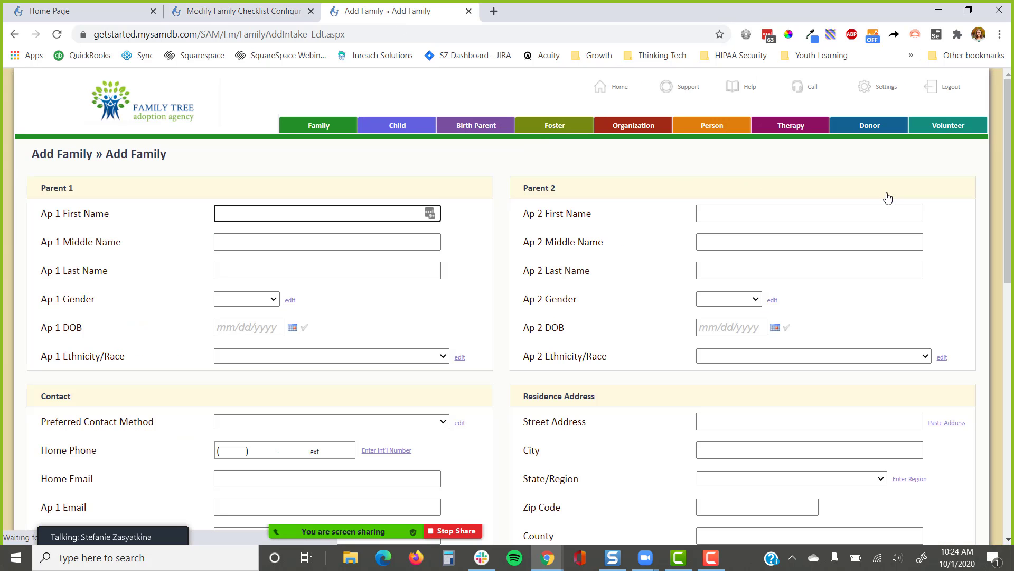
pyautogui.write('Stefanie')
pyautogui.press('Tab')
pyautogui.press('Tab')
pyautogui.write('Test')
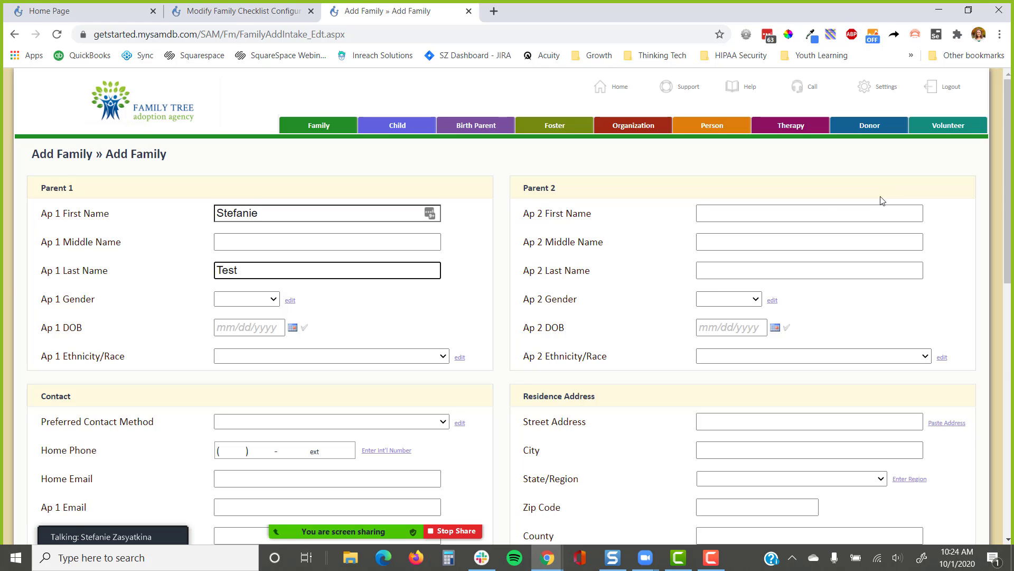
pyautogui.scroll(-10, 759, 204)
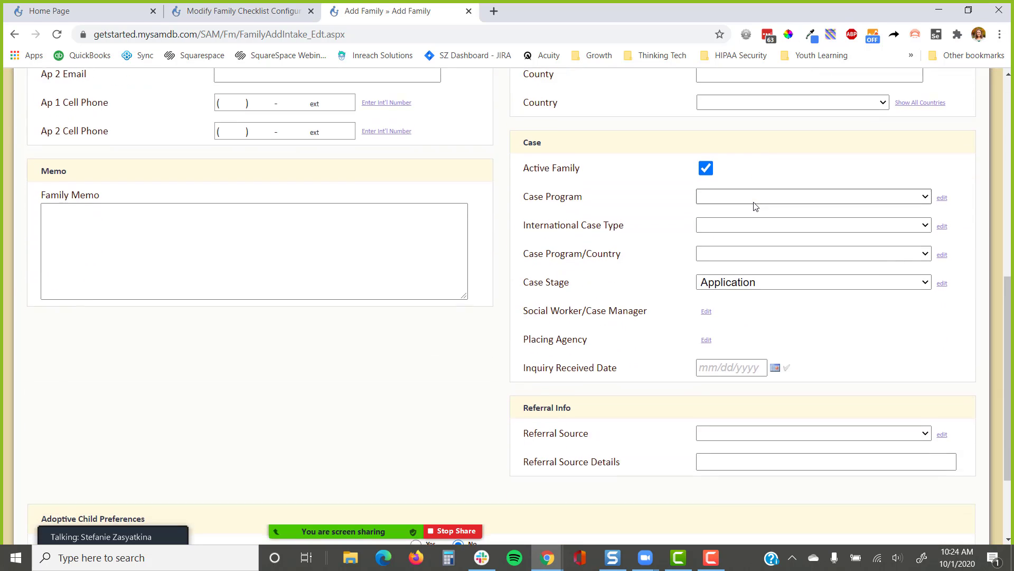
pyautogui.click(786, 300)
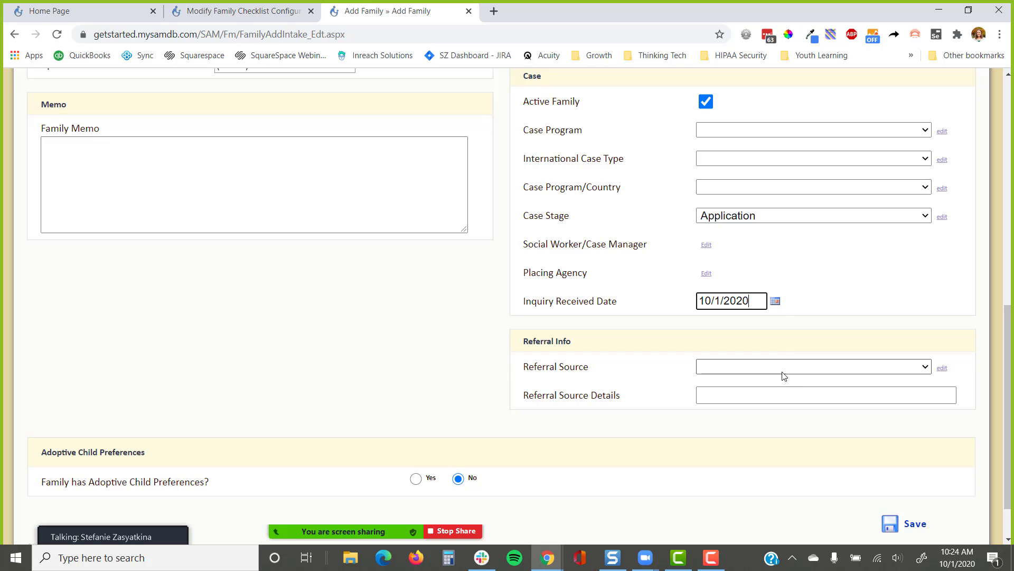
pyautogui.scroll(-2, 775, 364)
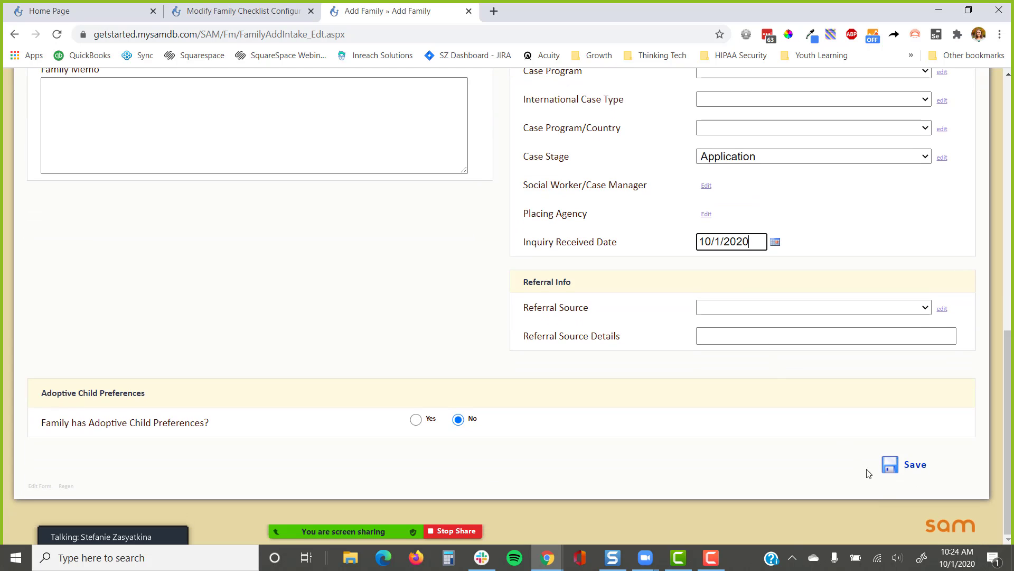
pyautogui.click(901, 465)
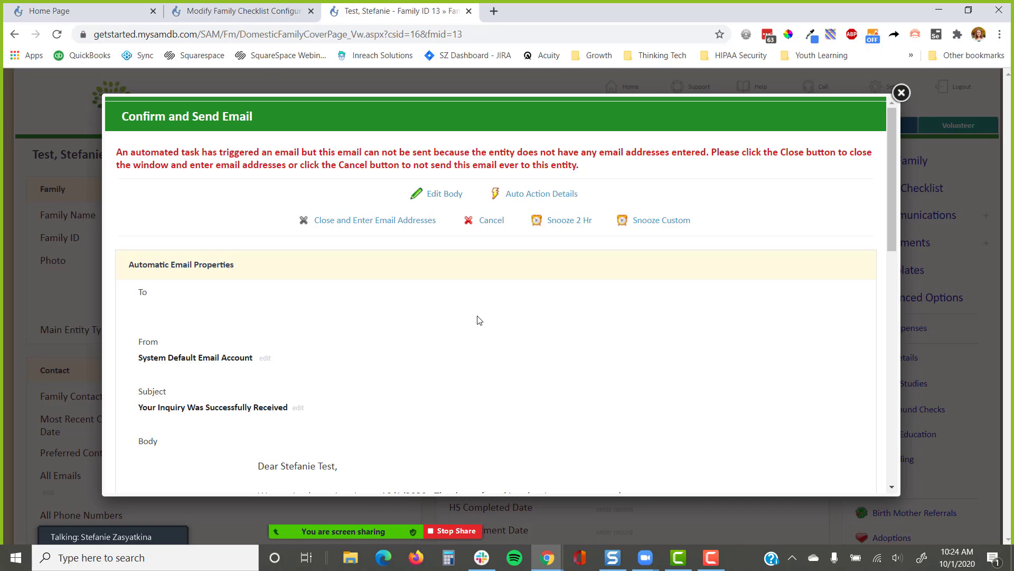
# Dismiss the inquiry email prompt and open the test family's Case Checklist
pyautogui.scroll(-5, 482, 326)
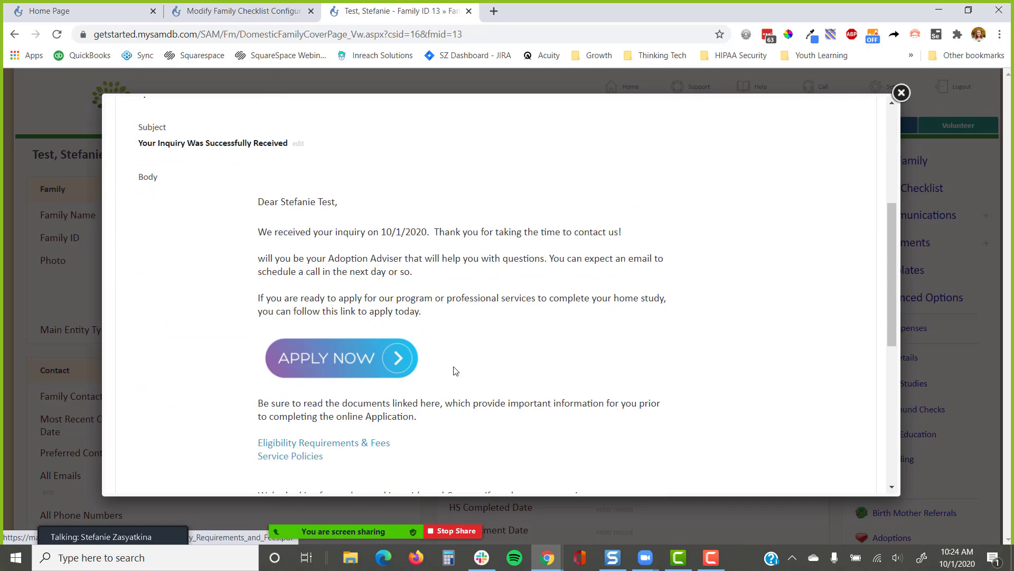
pyautogui.scroll(5, 453, 370)
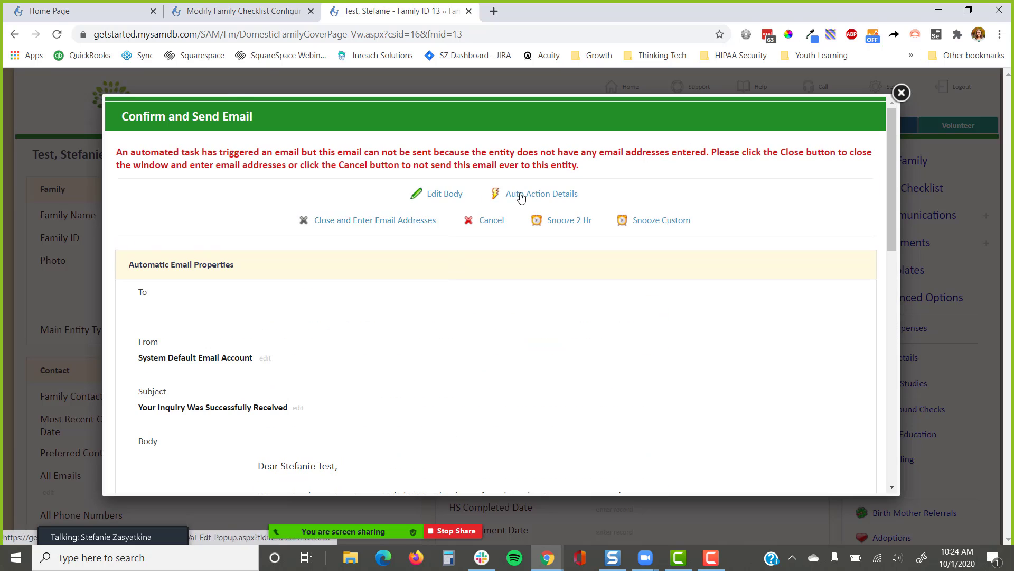
pyautogui.click(491, 224)
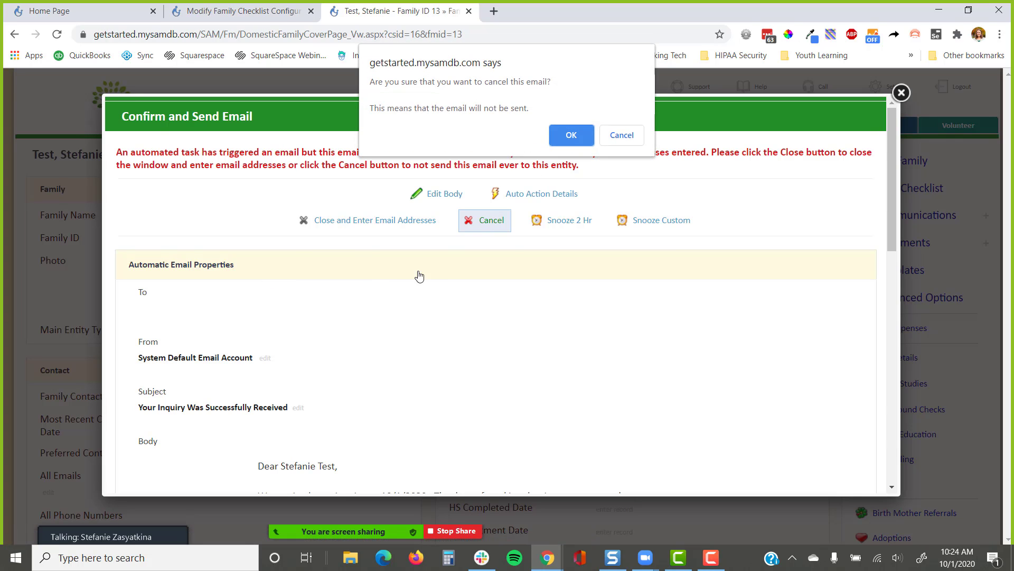
pyautogui.click(628, 136)
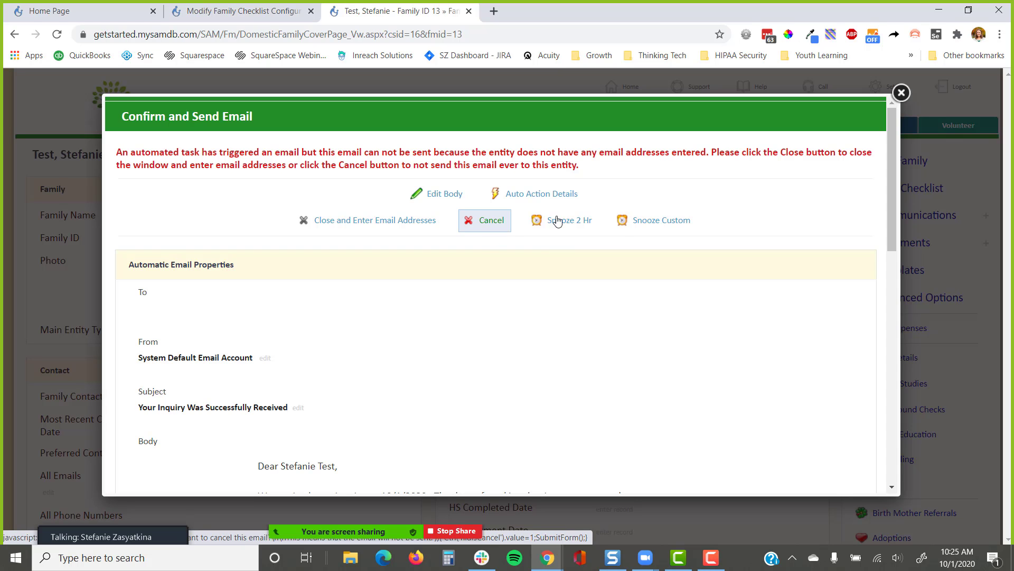
pyautogui.click(900, 94)
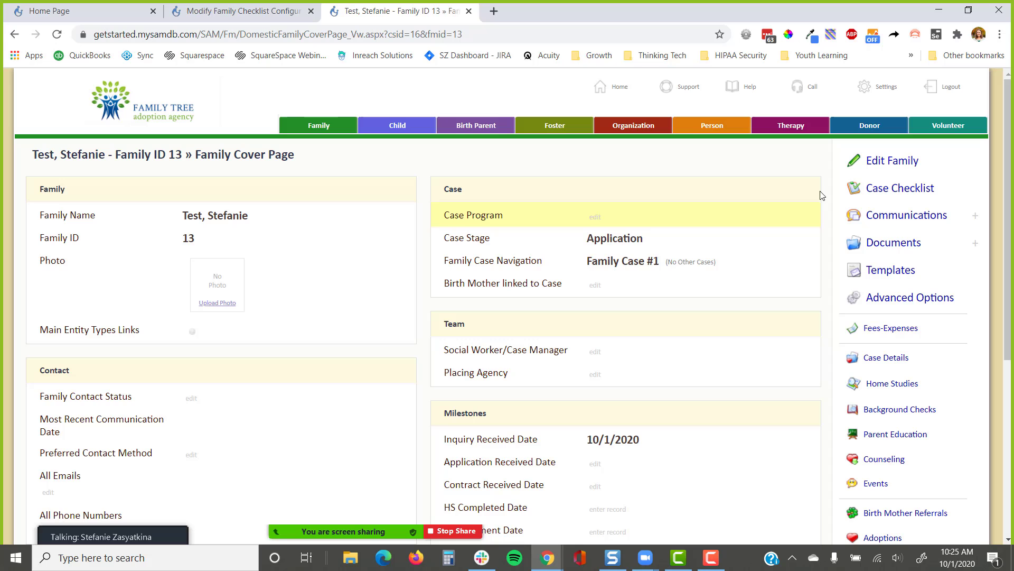
pyautogui.click(898, 188)
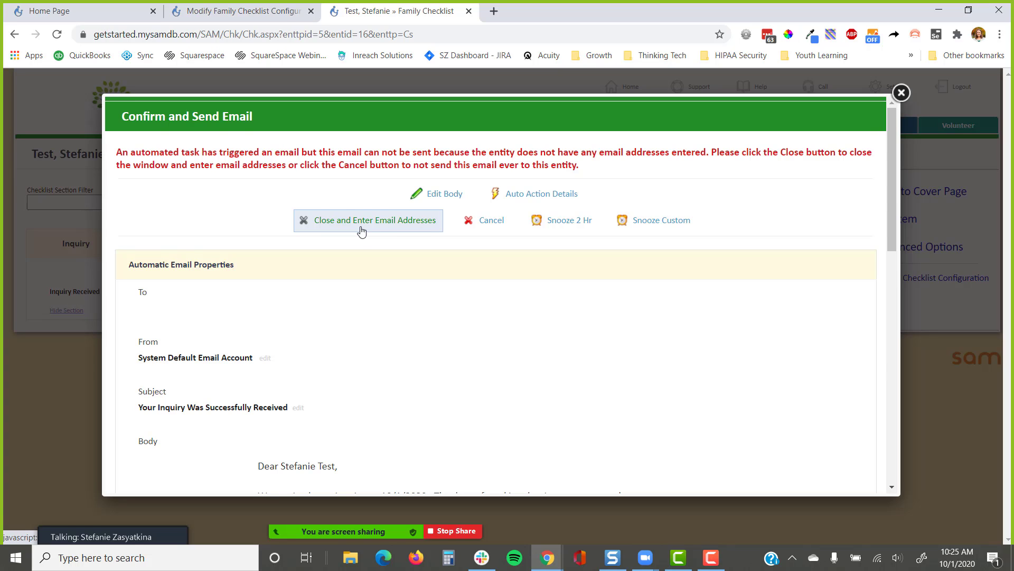
# Cancel the unsent inquiry email and confirm the Inquiry section appears on the checklist
pyautogui.click(495, 229)
pyautogui.click(585, 136)
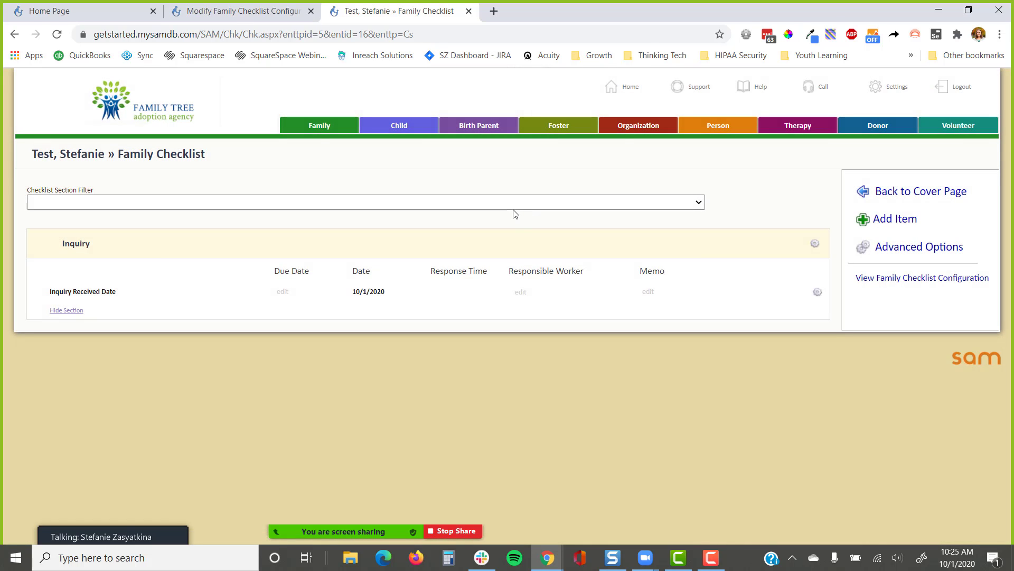
pyautogui.moveTo(209, 155); pyautogui.dragTo(30, 156)
# Return to the cover page, reopen the case checklist, and open View Family Checklist Configuration
pyautogui.click(890, 191)
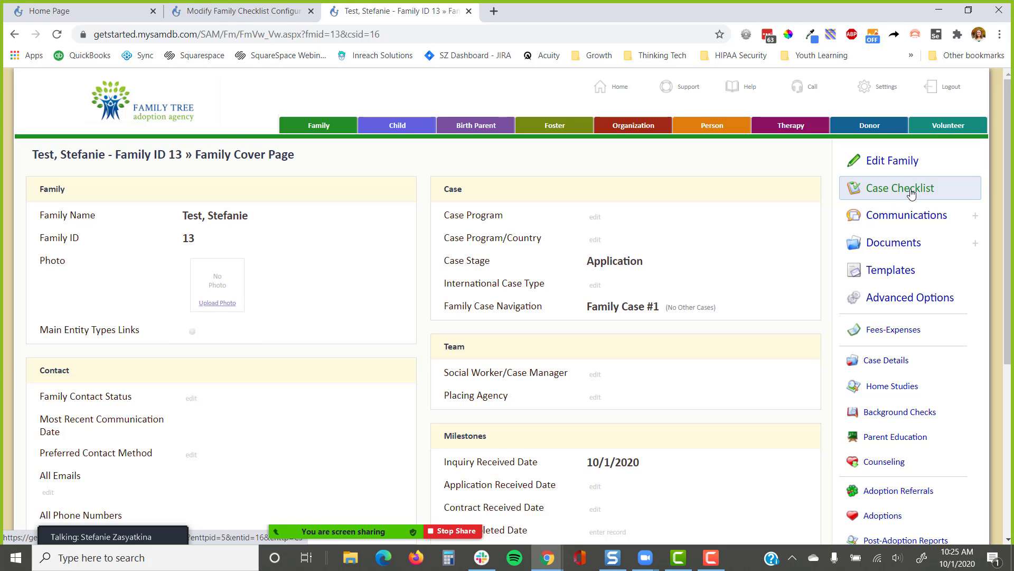
pyautogui.click(901, 189)
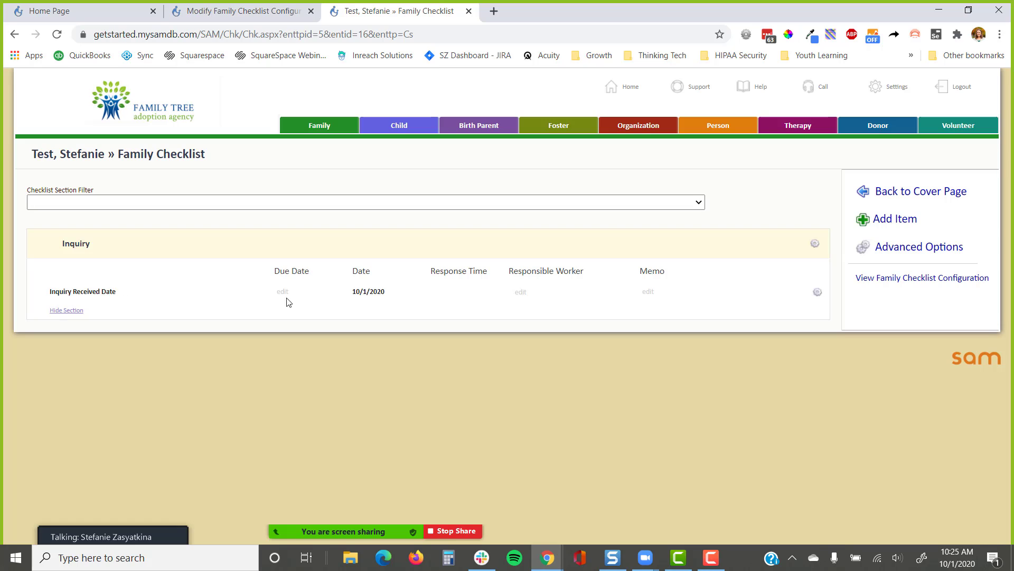
pyautogui.click(897, 281)
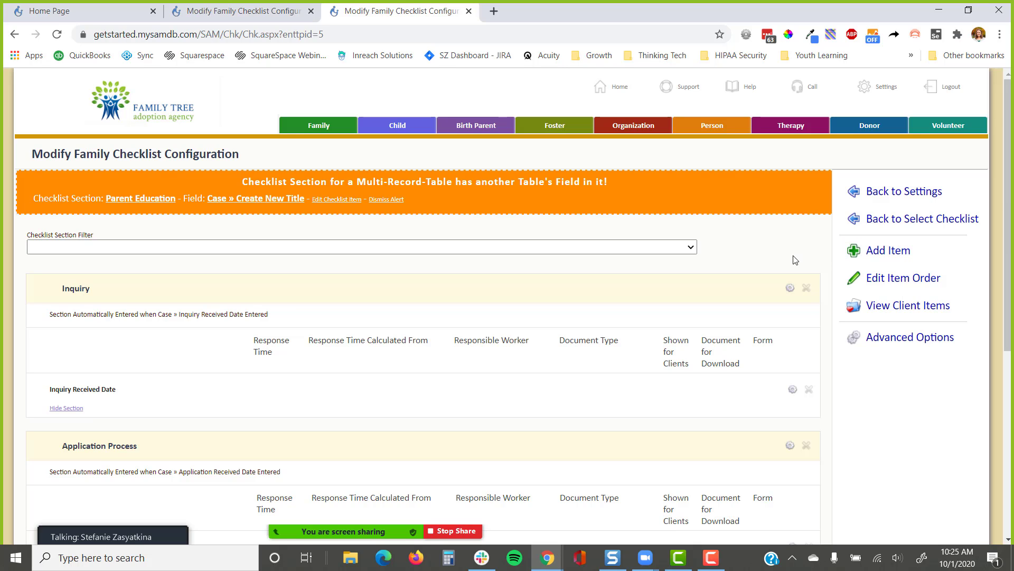
# Inspect the Home Study Process heading, then start a new checklist item with Add Item
pyautogui.scroll(-3, 778, 260)
pyautogui.scroll(-2, 779, 260)
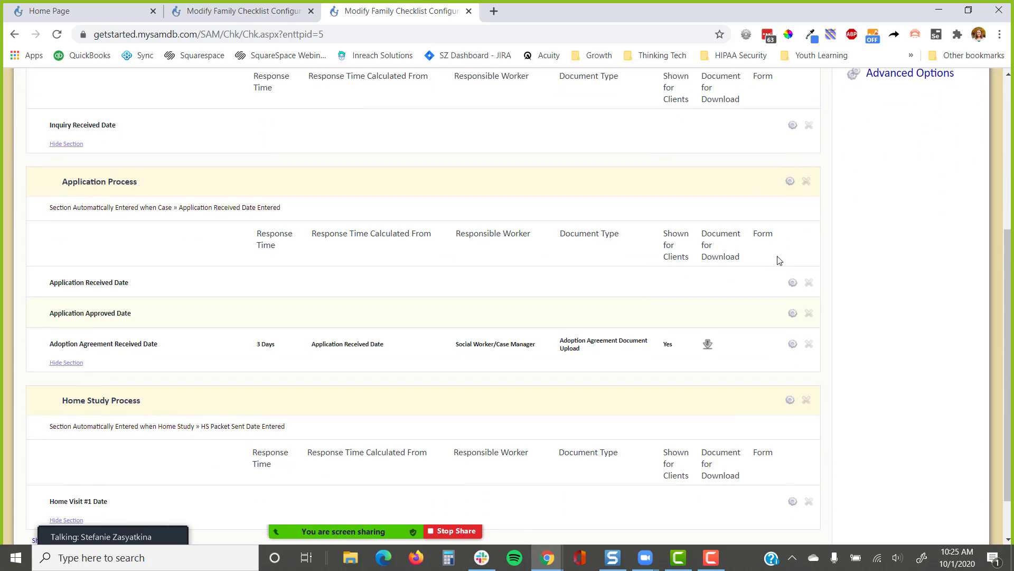
pyautogui.scroll(-2, 778, 260)
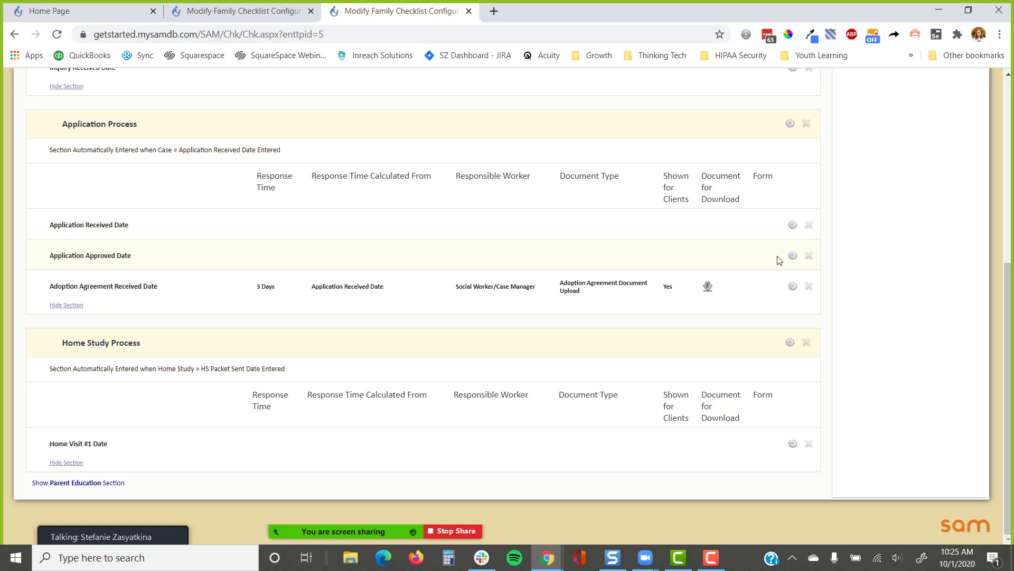
pyautogui.moveTo(165, 343); pyautogui.dragTo(58, 351)
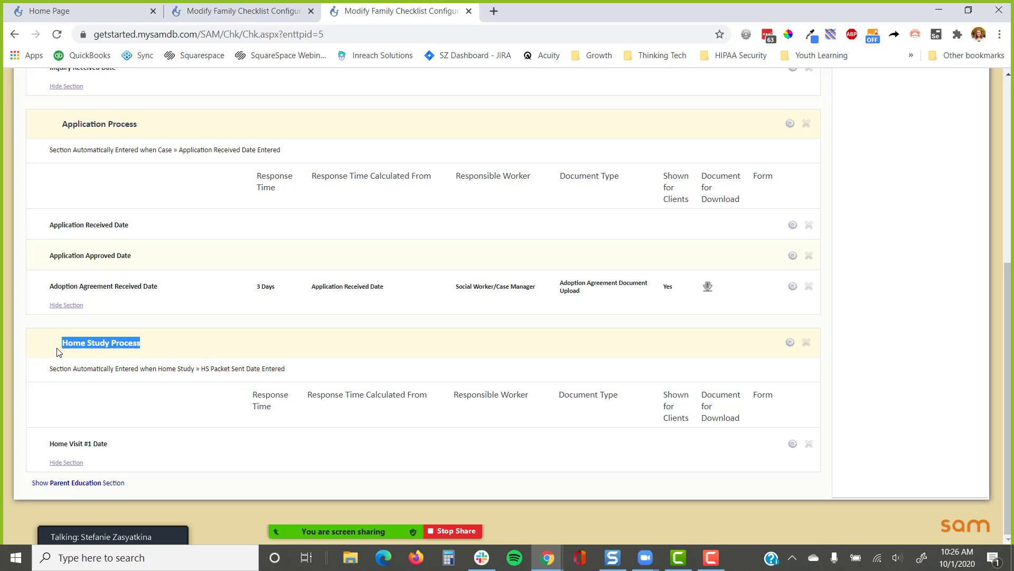
pyautogui.scroll(5, 892, 354)
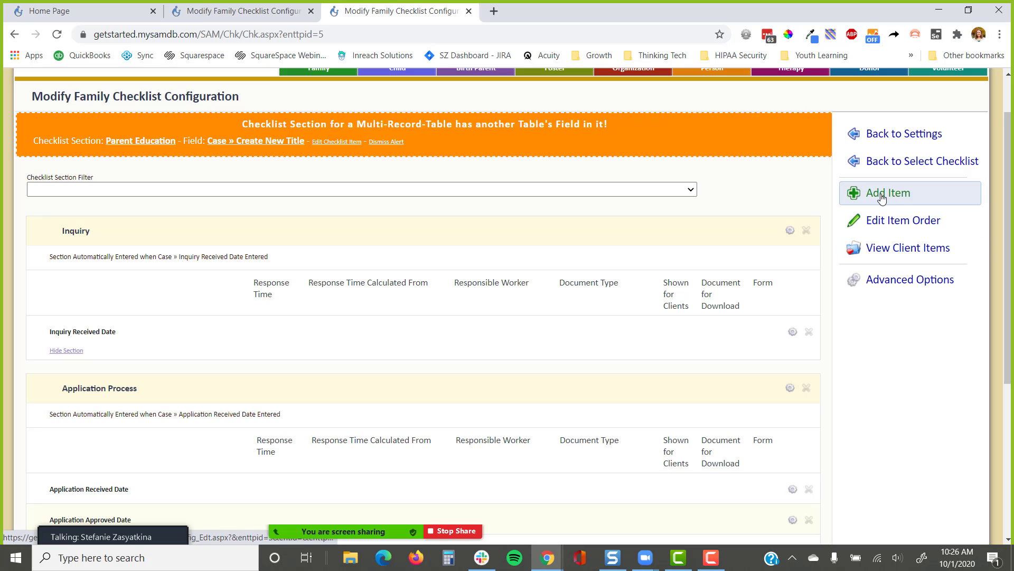
pyautogui.click(881, 197)
# Assign the new checklist item to the Home Study Process section
pyautogui.click(270, 259)
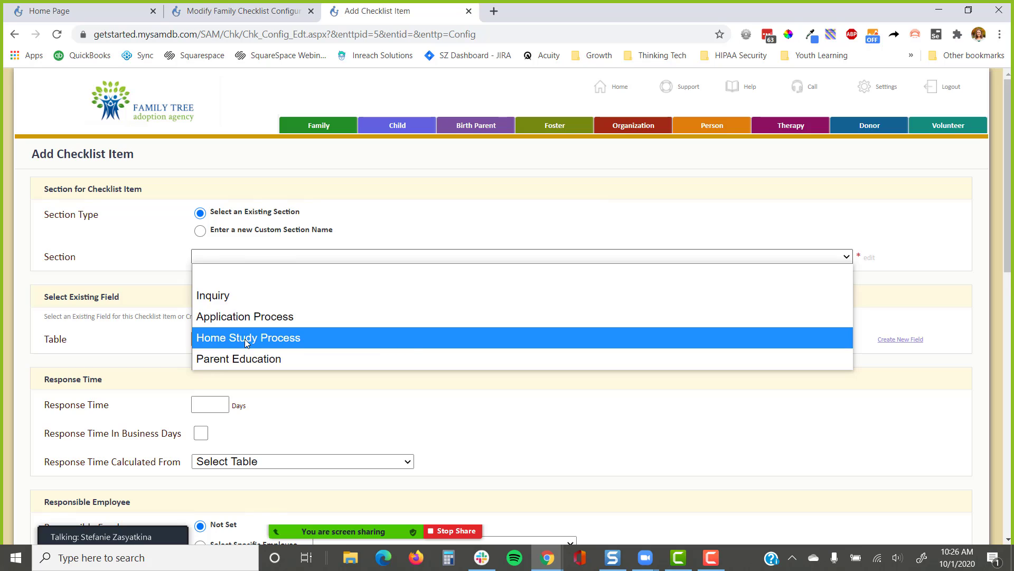
pyautogui.click(246, 338)
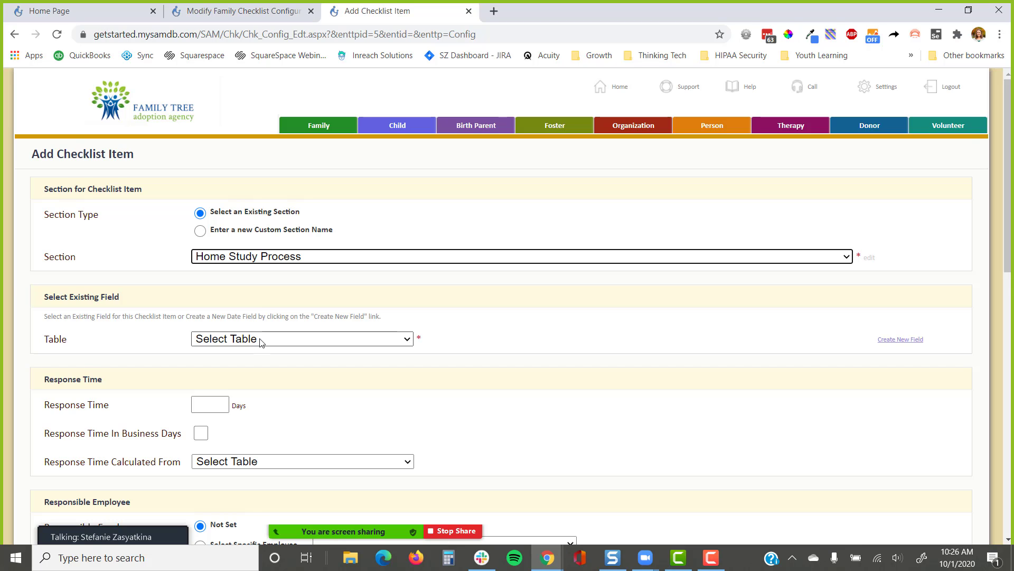
pyautogui.click(260, 340)
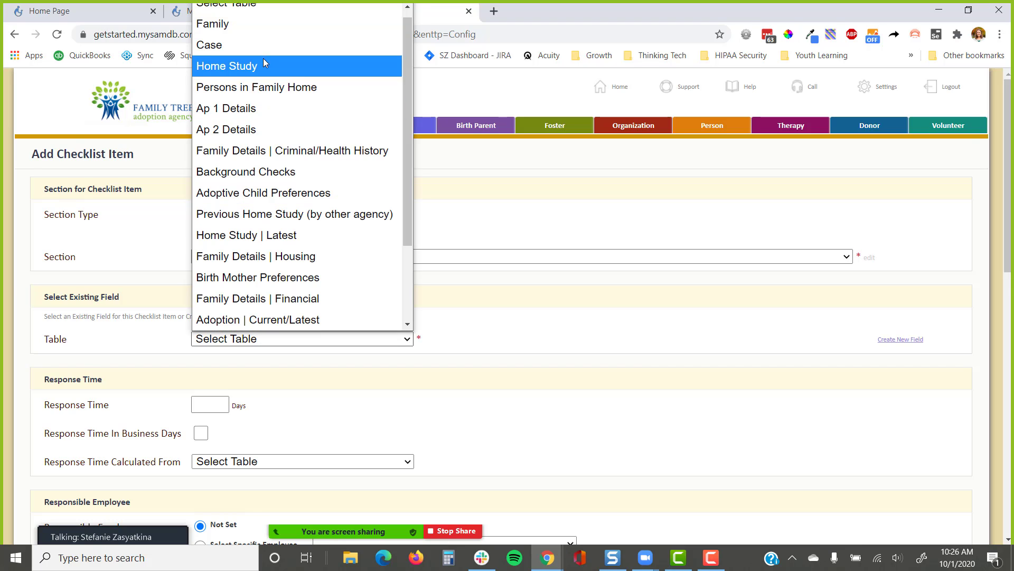
pyautogui.click(517, 323)
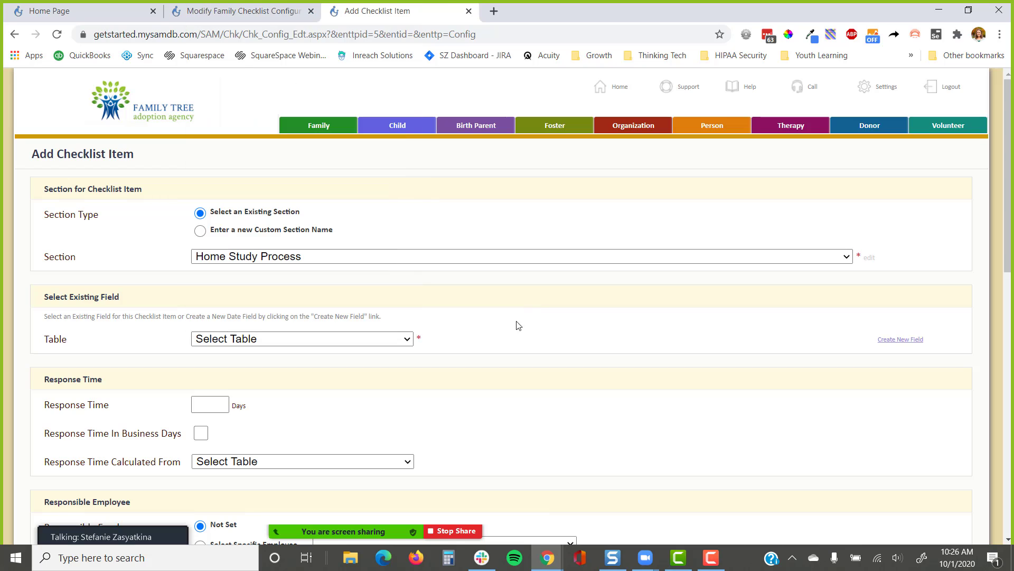
# Create a new date field on the Home Study table, then return to the configuration tab
pyautogui.click(900, 339)
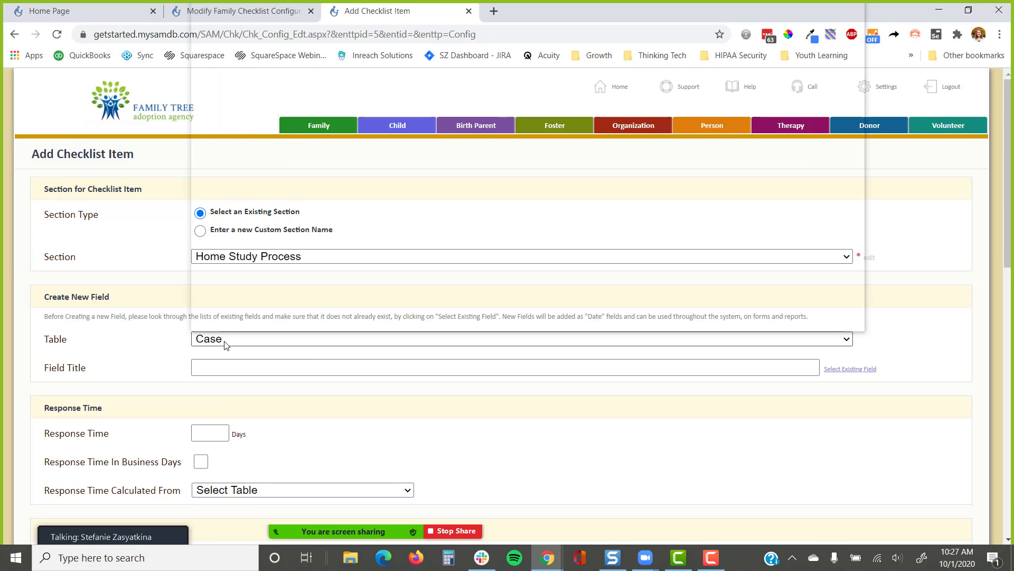
pyautogui.click(227, 340)
pyautogui.click(257, 24)
pyautogui.click(144, 342)
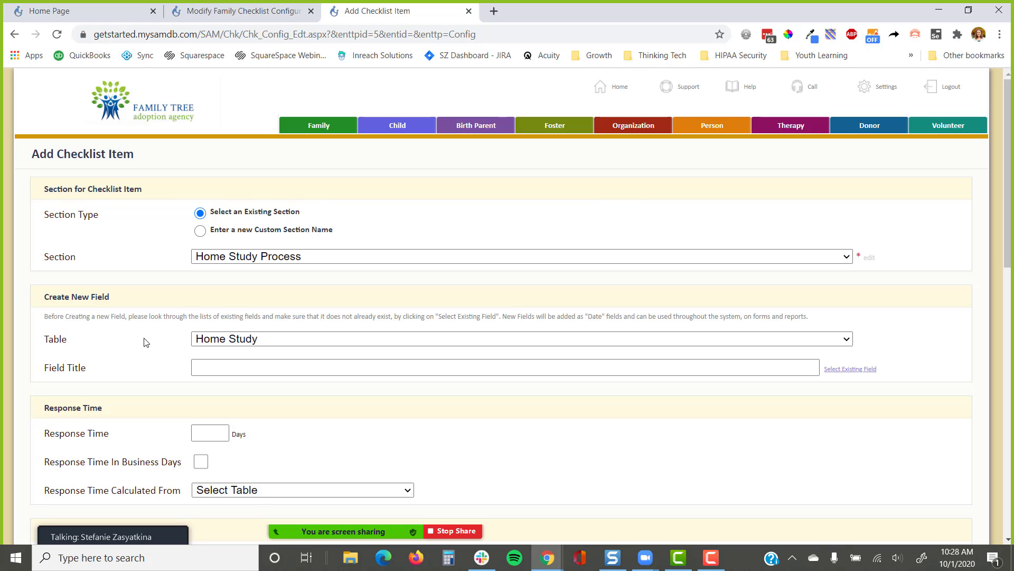
pyautogui.click(317, 8)
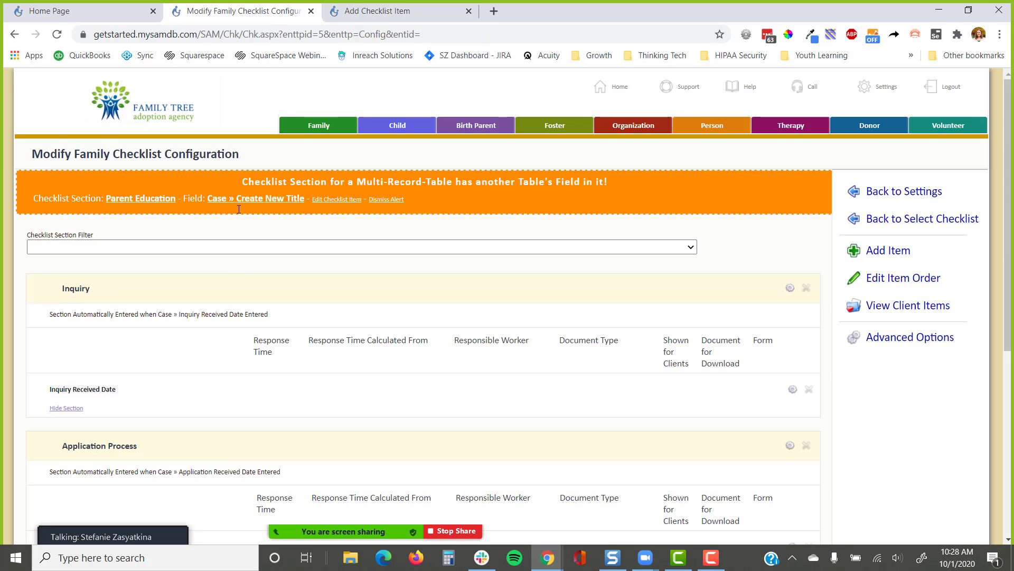
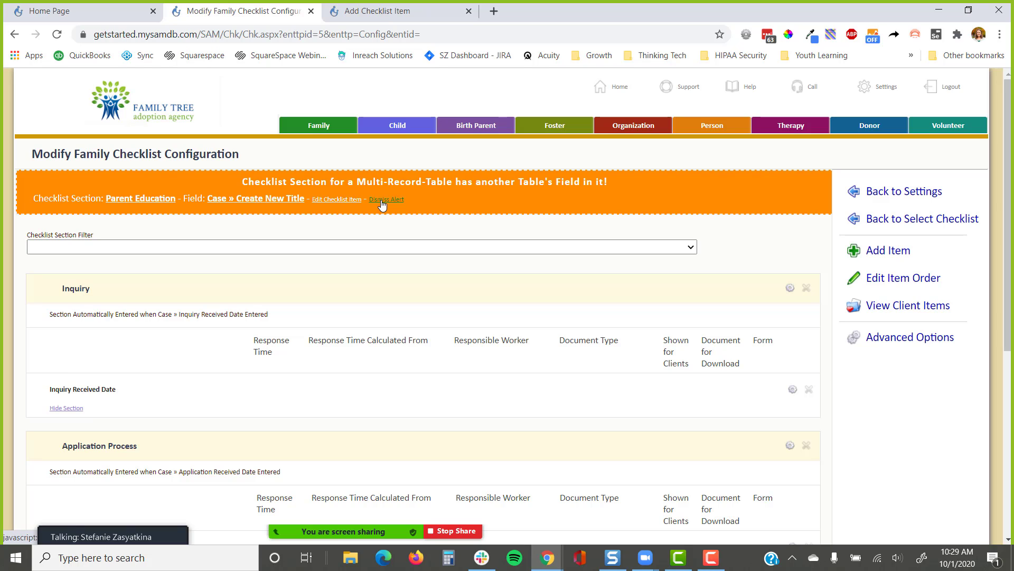
# Open the Add Checklist Item form and keep Create New Field selected
pyautogui.click(424, 15)
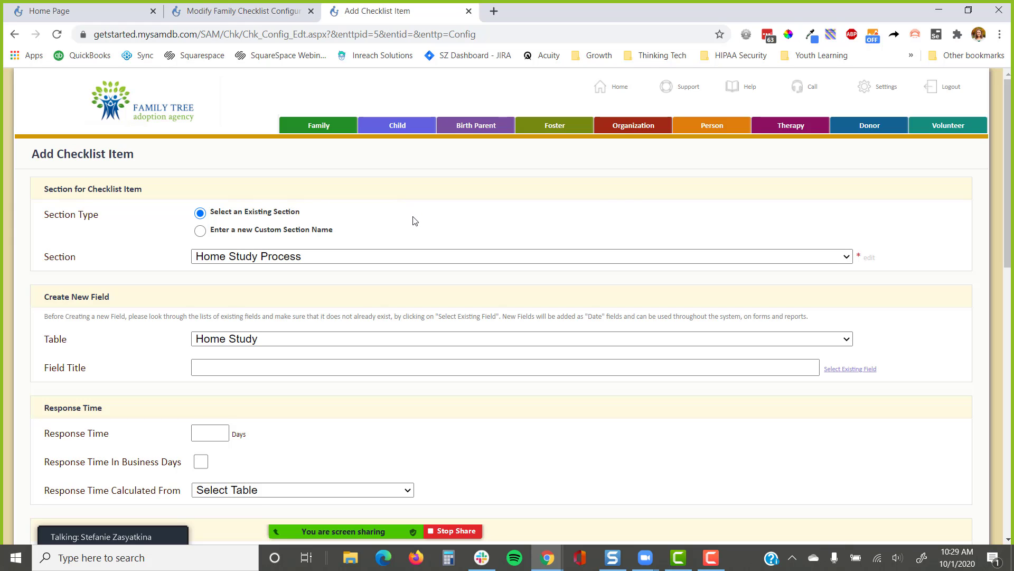
pyautogui.click(338, 364)
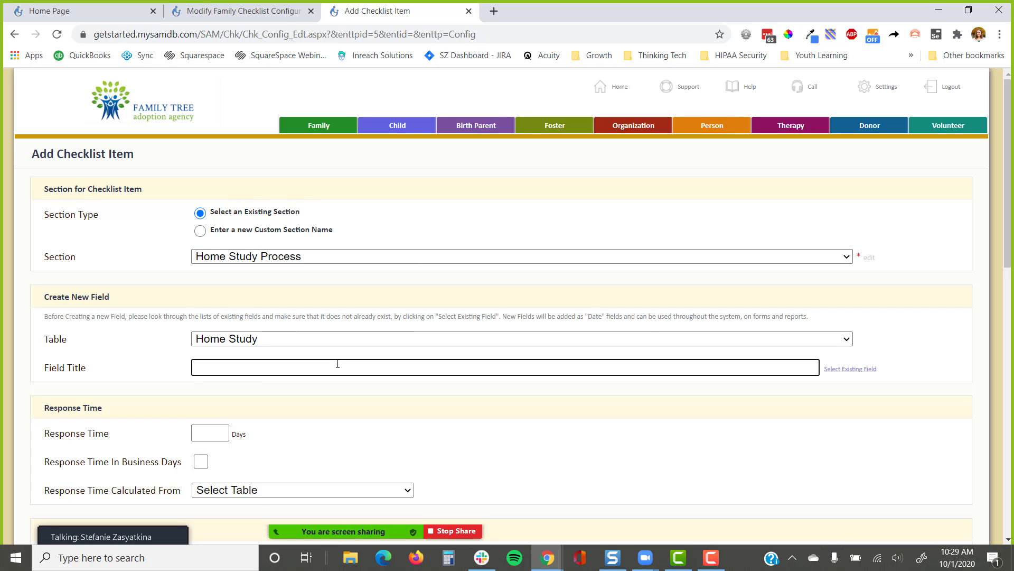
pyautogui.click(867, 370)
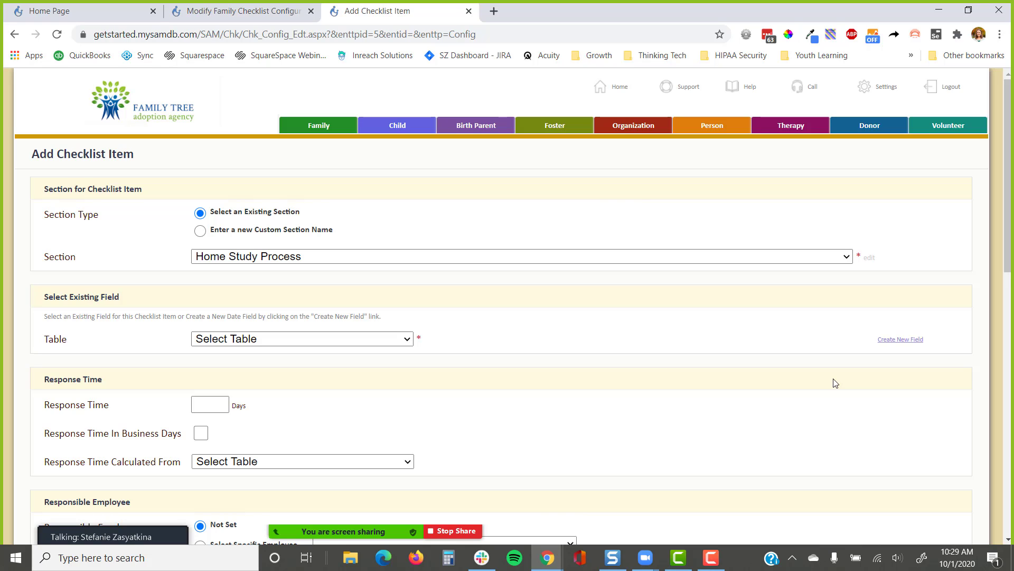
pyautogui.click(896, 341)
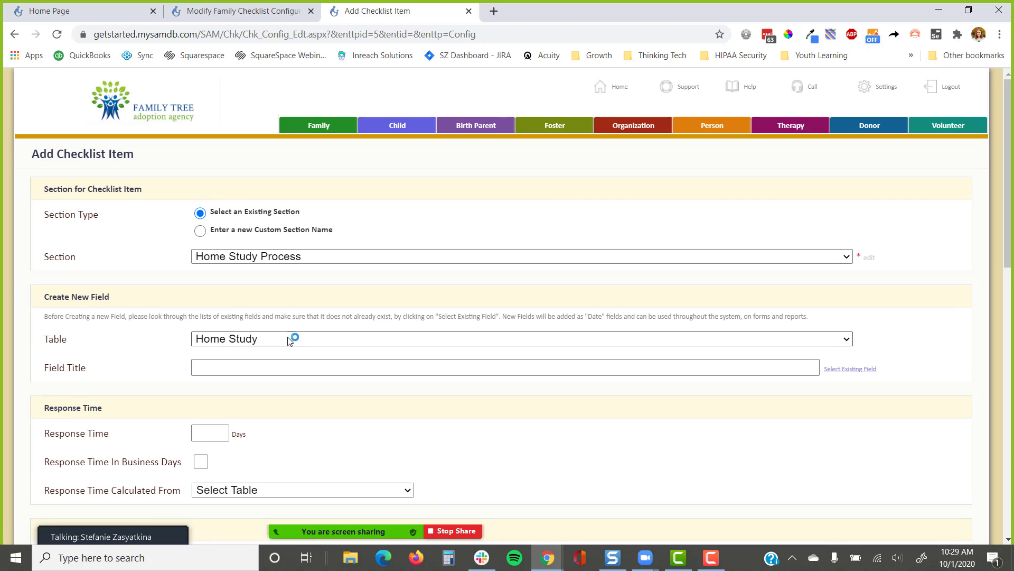
# Title the new field 'Document 1' and review the rest of the form
pyautogui.click(229, 364)
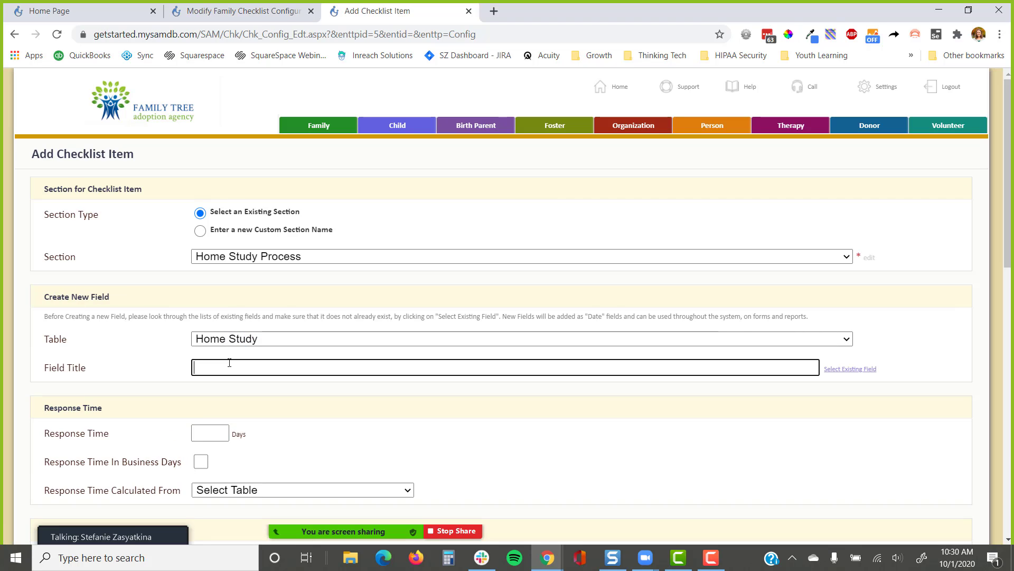
pyautogui.write('Docuemnt')
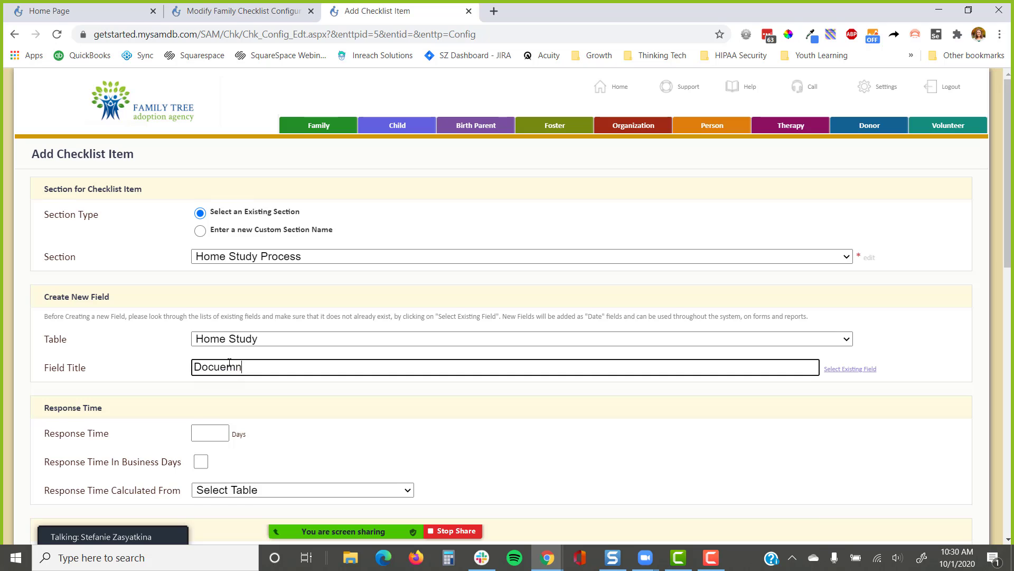
pyautogui.press('BackSpace')
pyautogui.press('BackSpace')
pyautogui.press('BackSpace')
pyautogui.press('BackSpace')
pyautogui.write('ment 1')
pyautogui.scroll(-4, 229, 364)
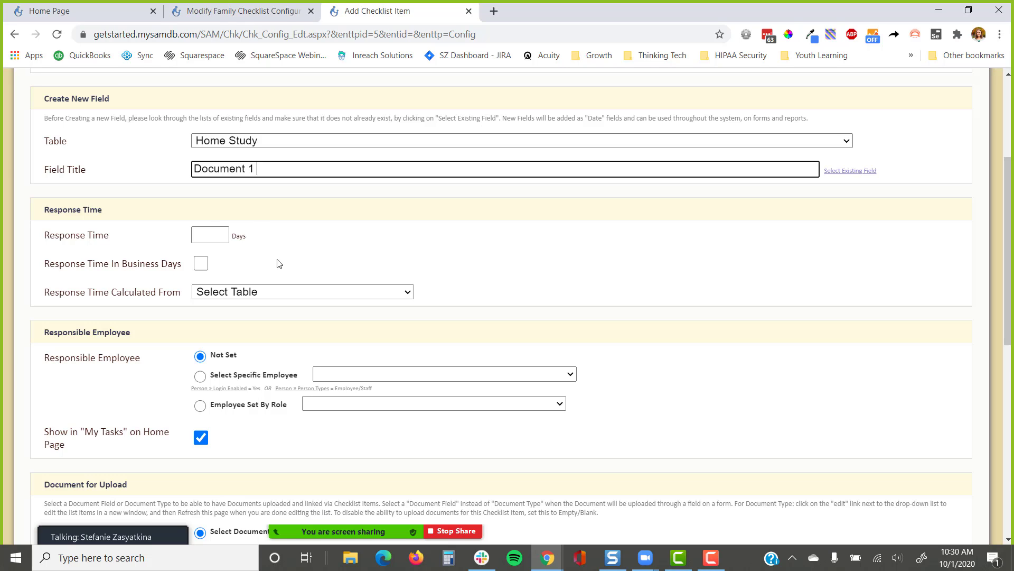
pyautogui.scroll(-1, 278, 264)
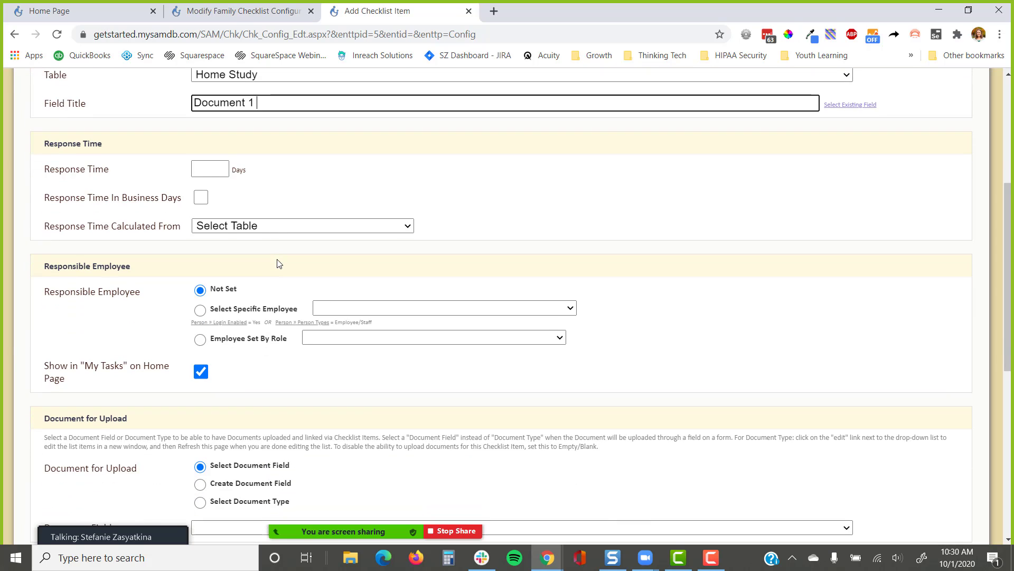
pyautogui.scroll(-1, 279, 263)
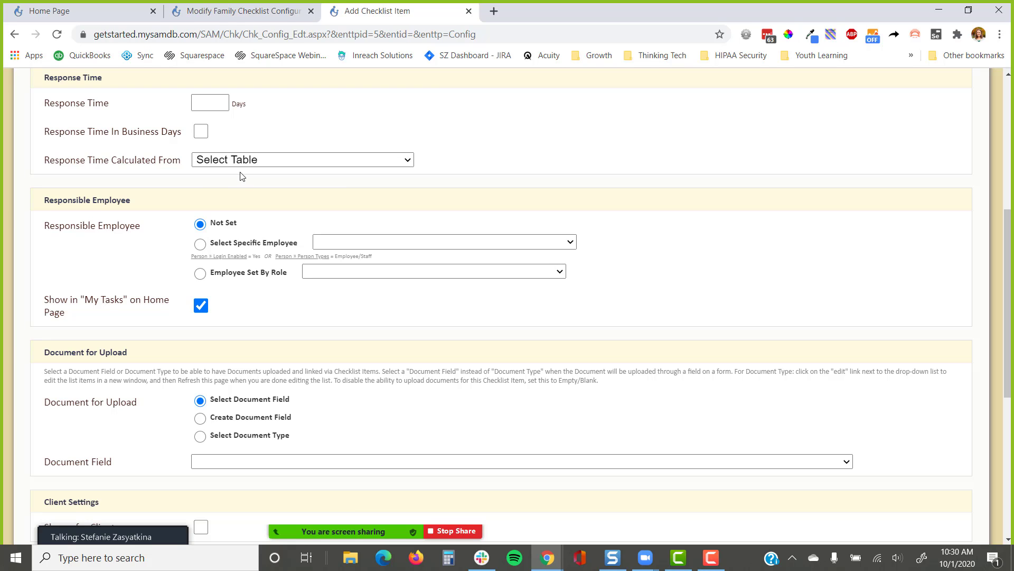
# Make a specific staff member from the employee list responsible for the item
pyautogui.click(200, 244)
pyautogui.click(358, 241)
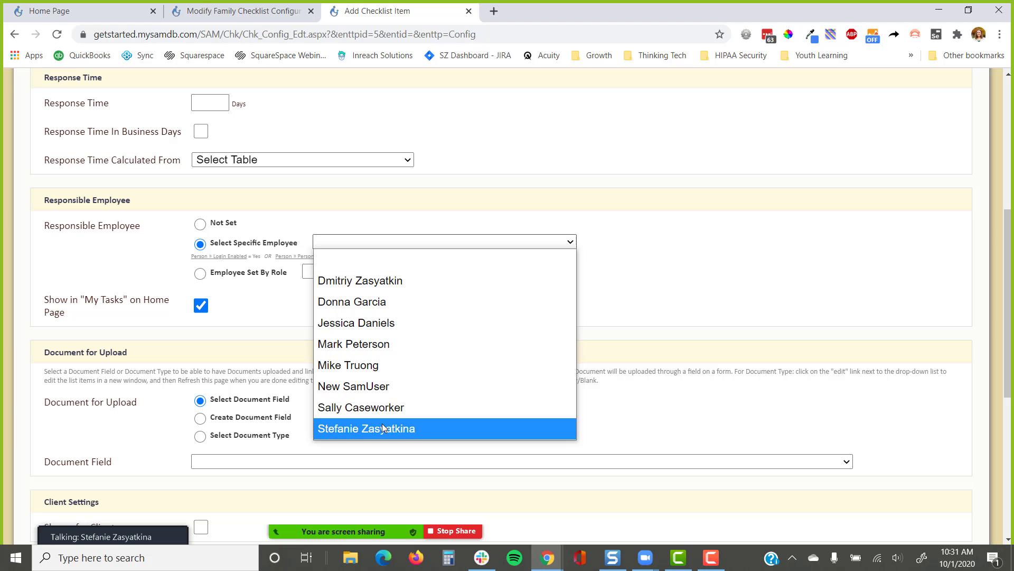
pyautogui.click(400, 257)
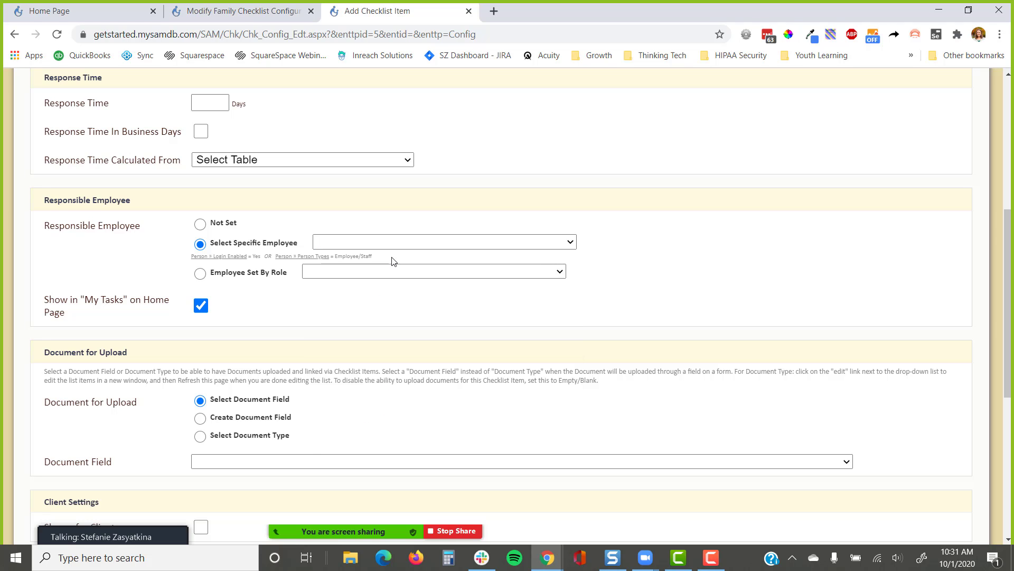
pyautogui.scroll(5, 391, 252)
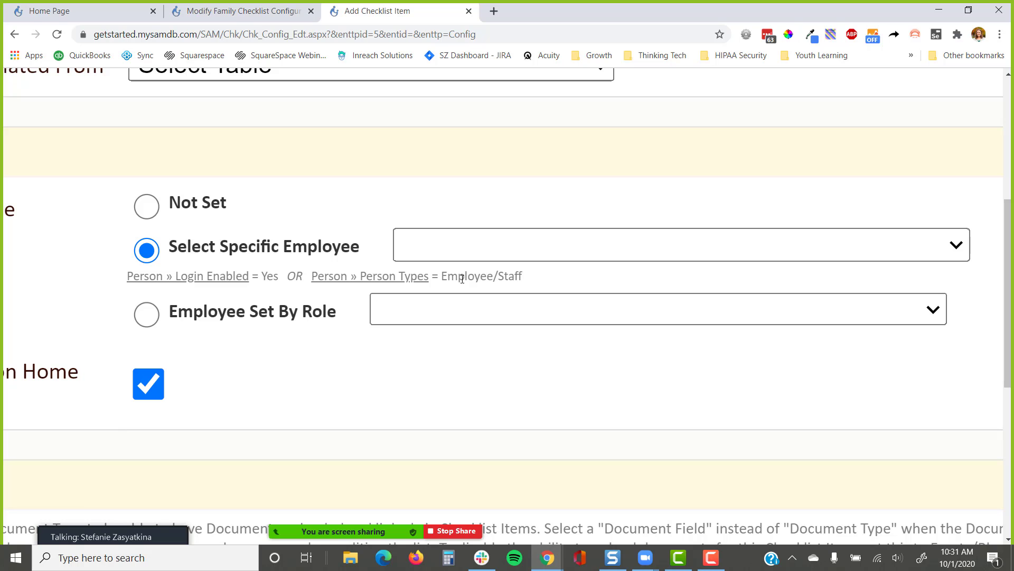
pyautogui.hotkey('ctrl', '-')
pyautogui.hotkey('ctrl', '-')
pyautogui.hotkey('ctrl', '-')
pyautogui.hotkey('ctrl', '-')
pyautogui.hotkey('ctrl', '-')
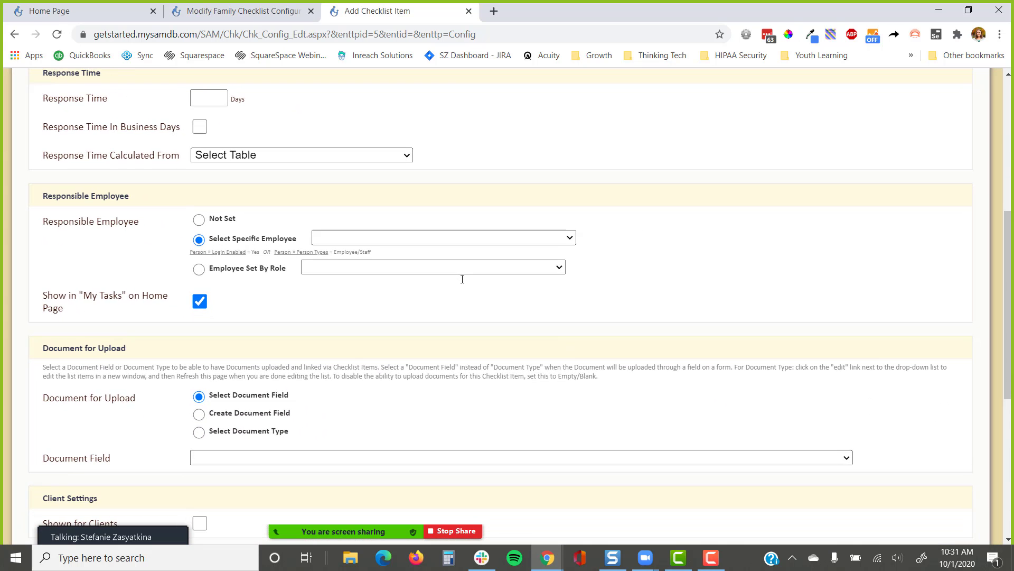
pyautogui.click(342, 236)
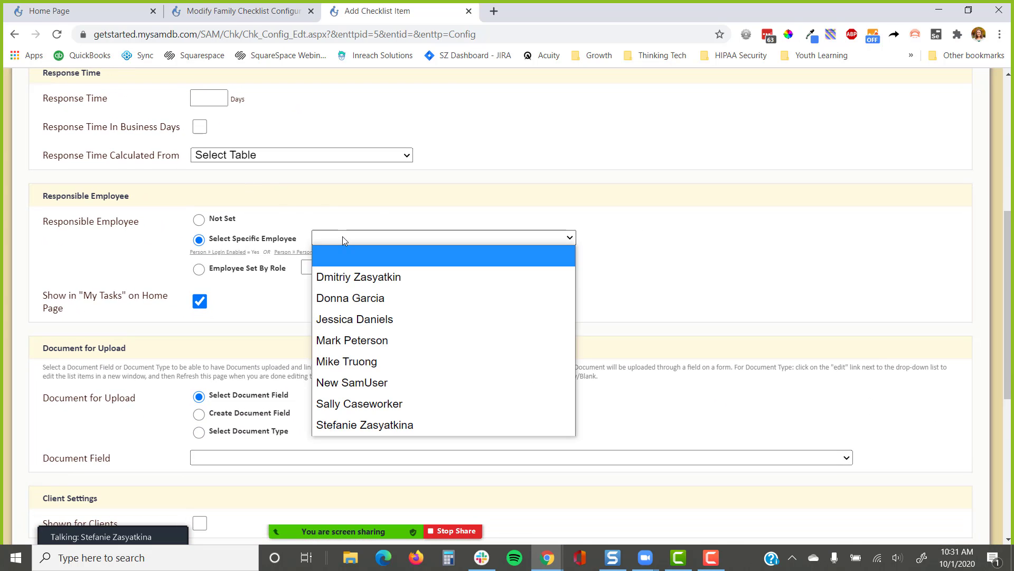
pyautogui.click(362, 423)
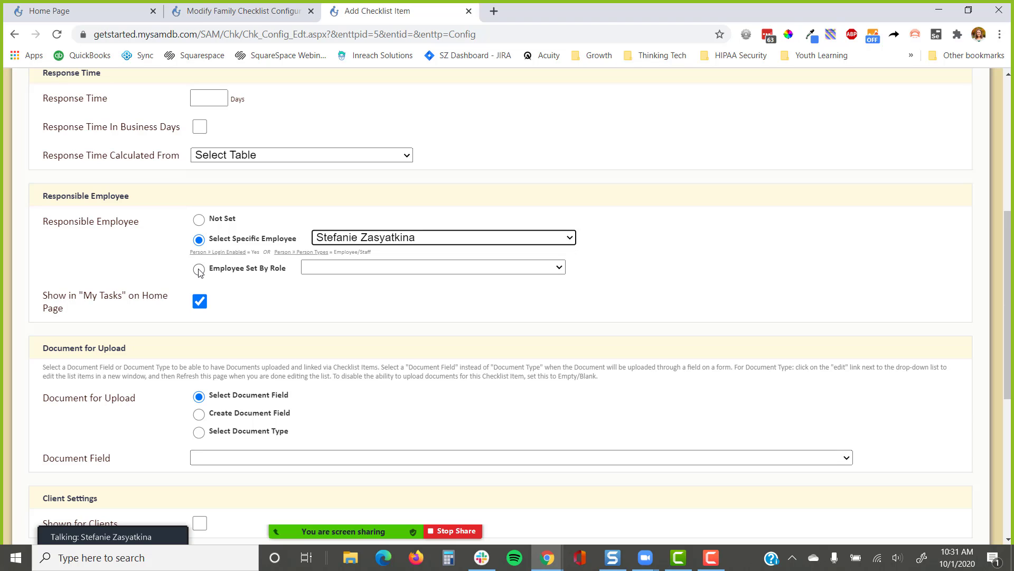
# Look over the role-based options and keep the item shown in My Tasks
pyautogui.click(332, 265)
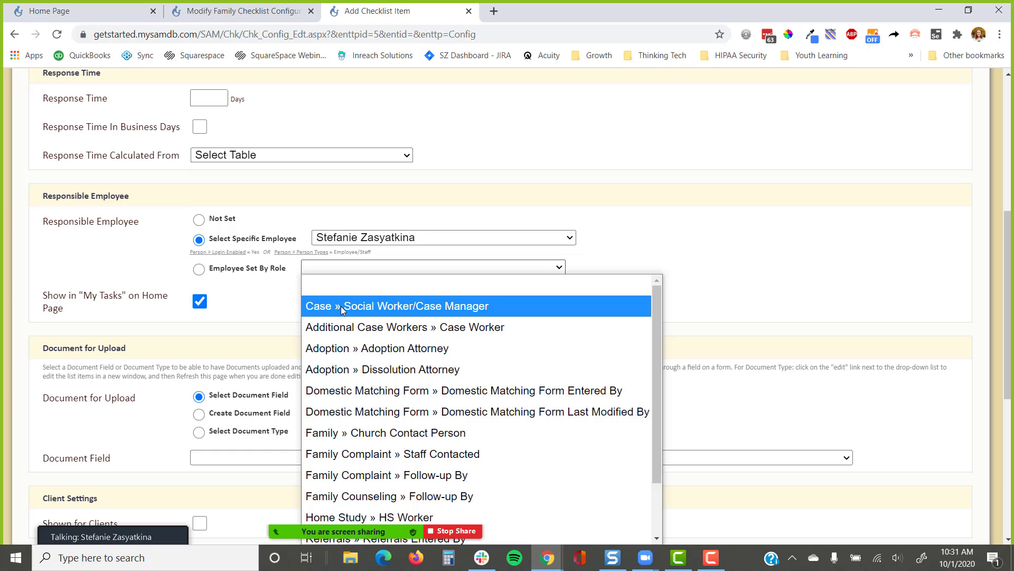
pyautogui.click(282, 298)
pyautogui.scroll(-1, 281, 297)
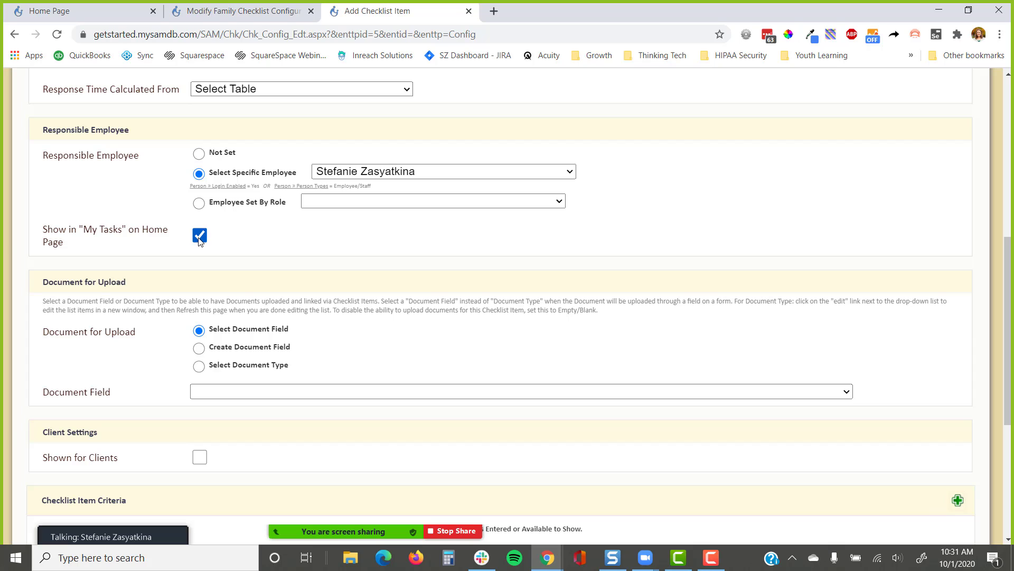
pyautogui.click(200, 237)
pyautogui.click(200, 237)
pyautogui.scroll(-1, 200, 238)
pyautogui.moveTo(156, 215); pyautogui.dragTo(34, 229)
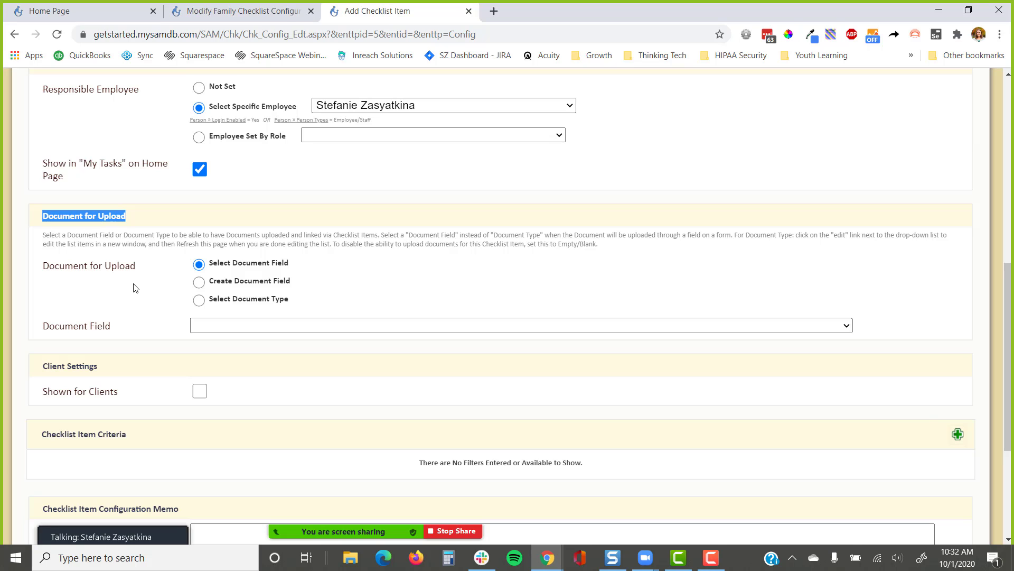
# Create the upload field 'Document 1 Document Upload' and start a new 'Document 1' document type
pyautogui.click(326, 329)
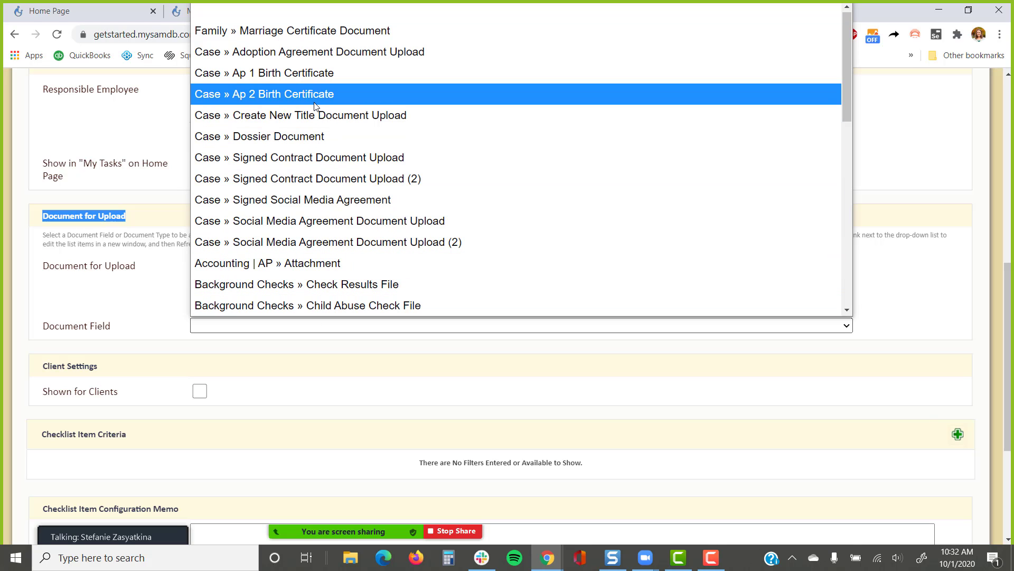
pyautogui.click(300, 363)
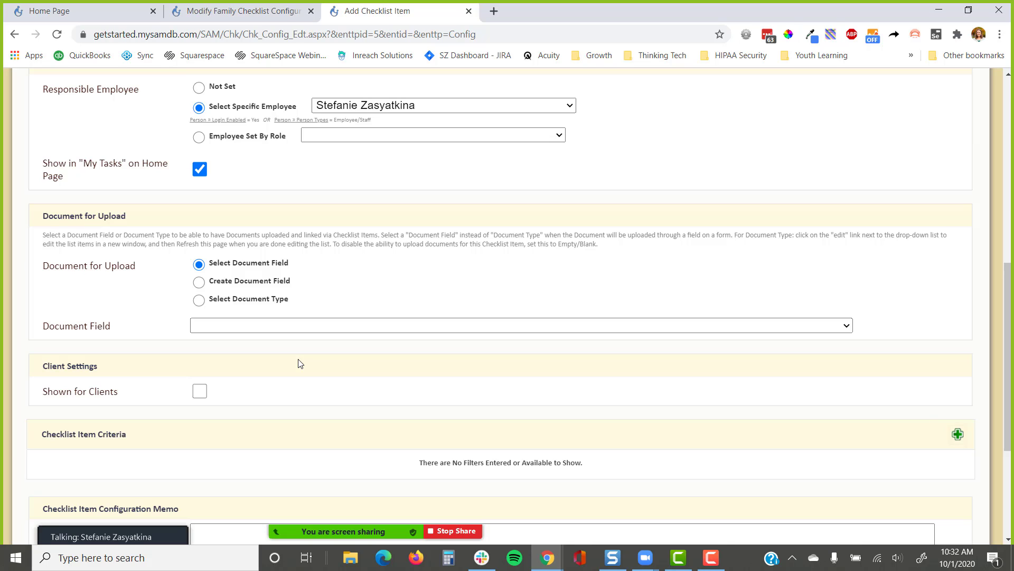
pyautogui.click(201, 286)
pyautogui.moveTo(363, 324); pyautogui.dragTo(183, 332)
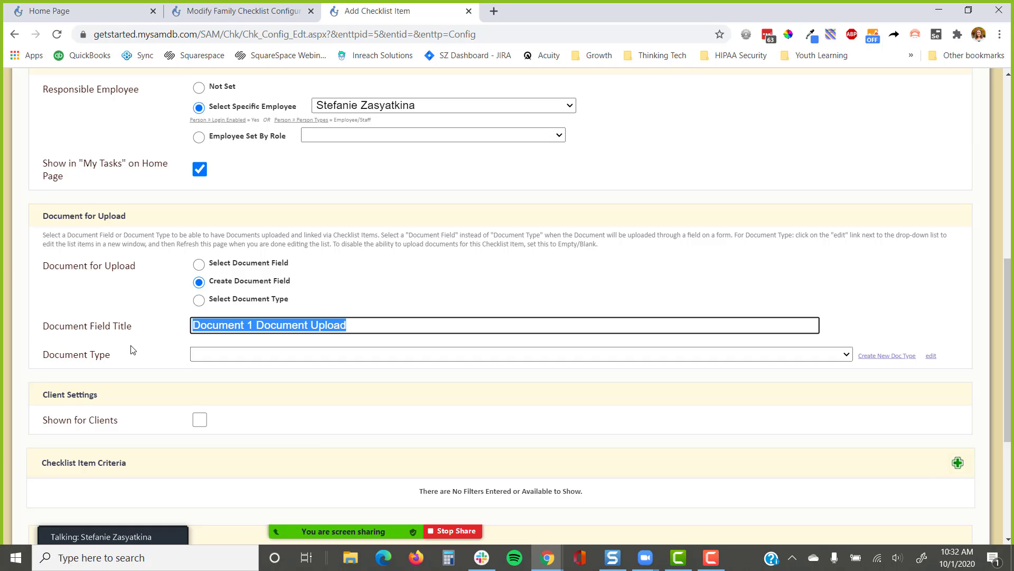
pyautogui.click(173, 339)
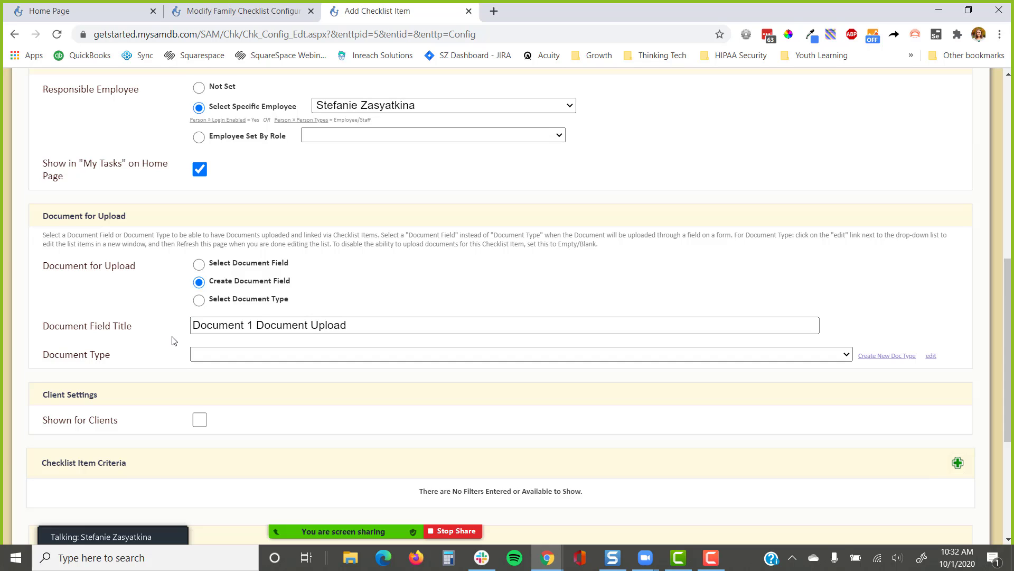
pyautogui.moveTo(138, 357); pyautogui.dragTo(36, 362)
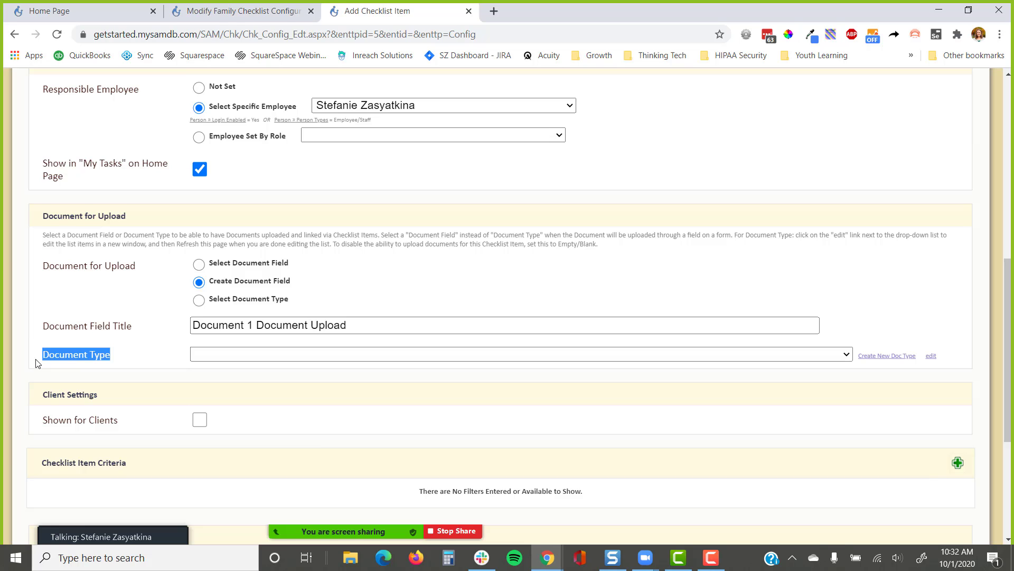
pyautogui.click(901, 357)
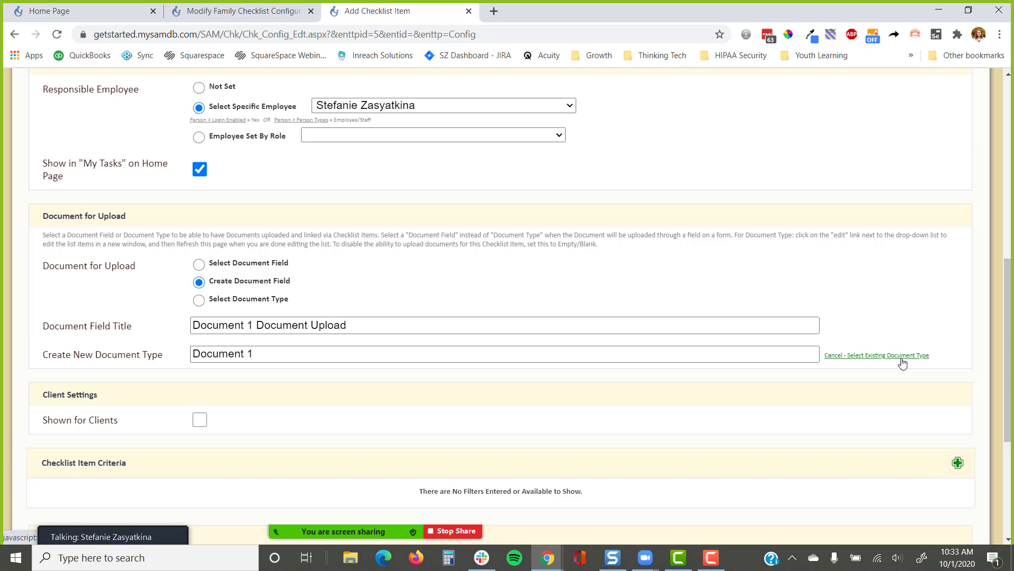
# Show the item to clients and attach 'Adoption Services Agreement 2013(1).pdf' from Demo/Docs for download
pyautogui.scroll(-2, 605, 362)
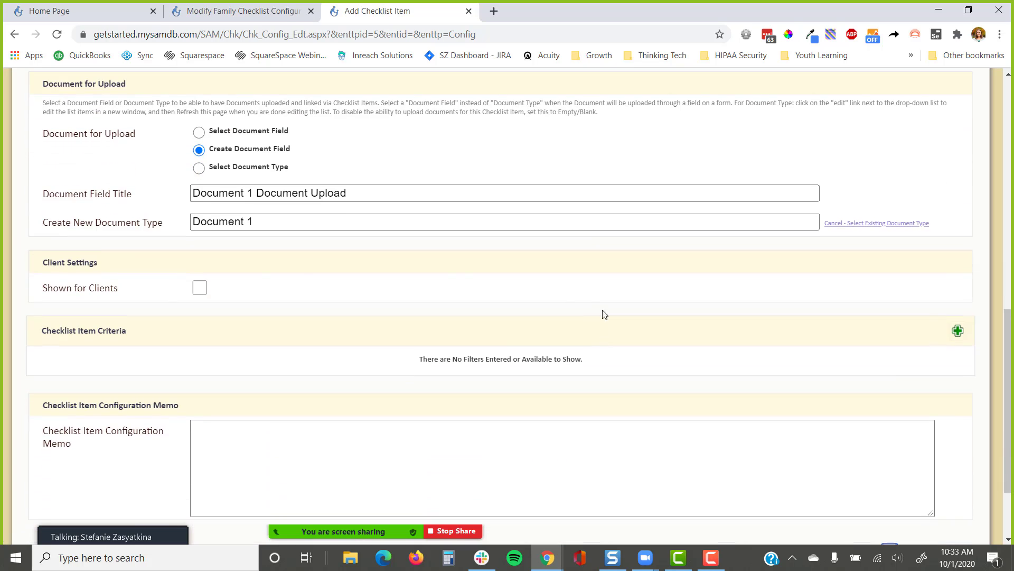
pyautogui.click(199, 288)
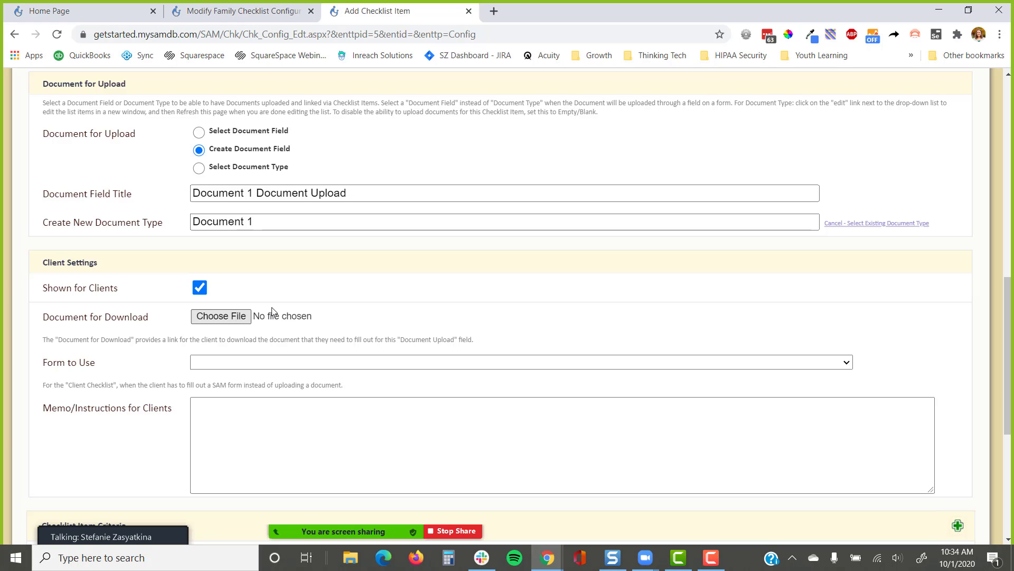
pyautogui.click(216, 317)
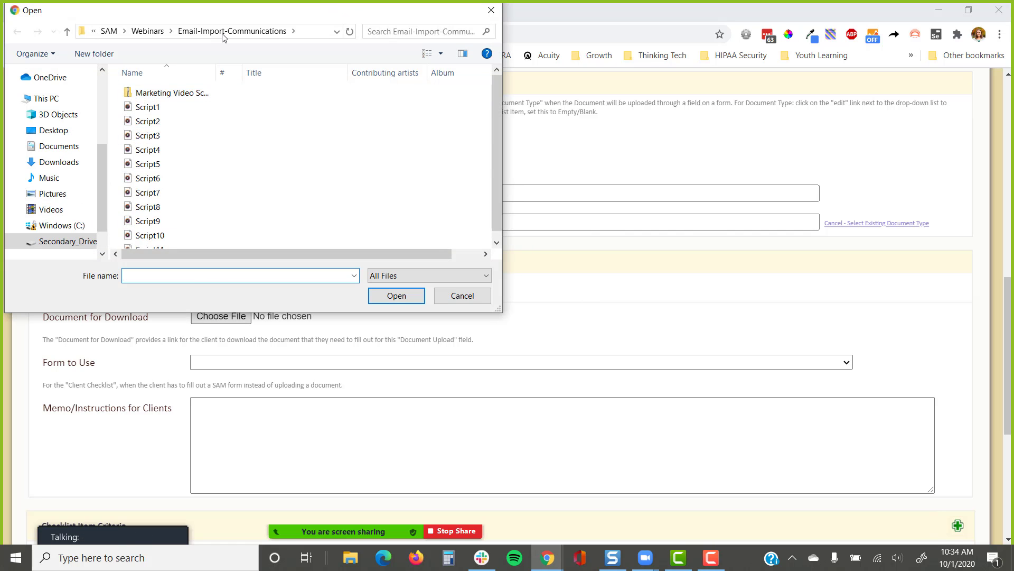
pyautogui.click(110, 31)
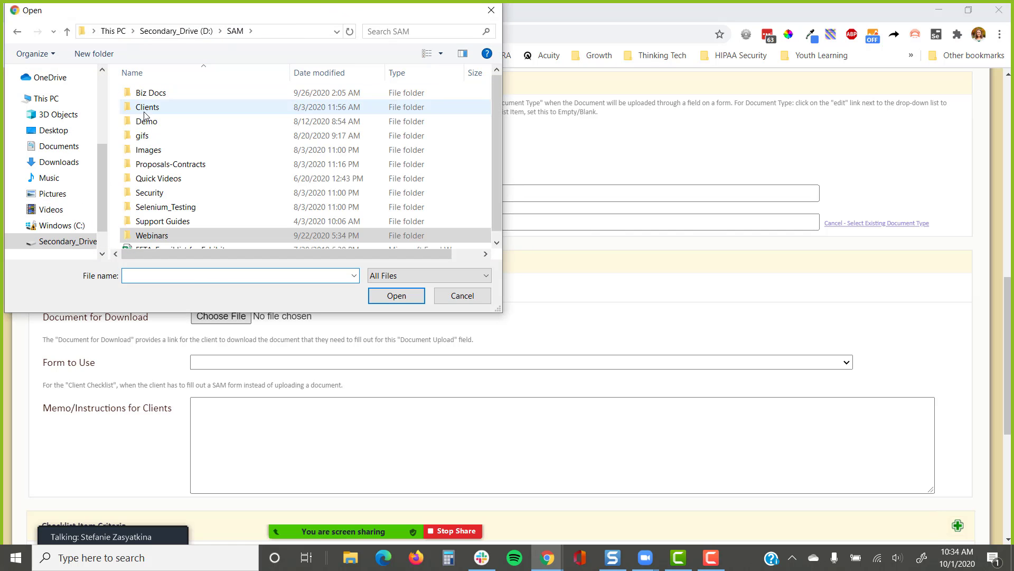
pyautogui.doubleClick(181, 118)
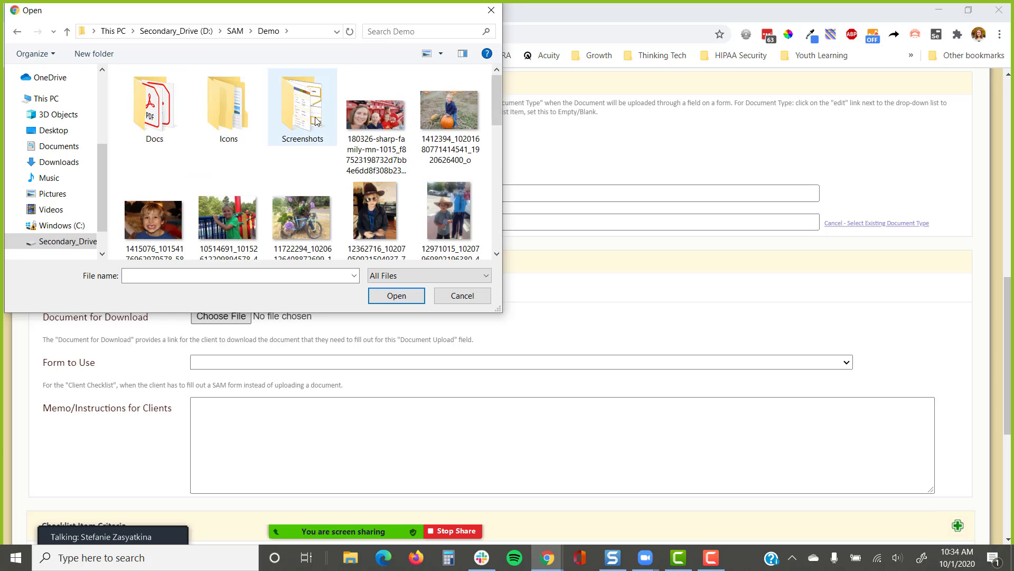
pyautogui.doubleClick(158, 110)
pyautogui.click(159, 108)
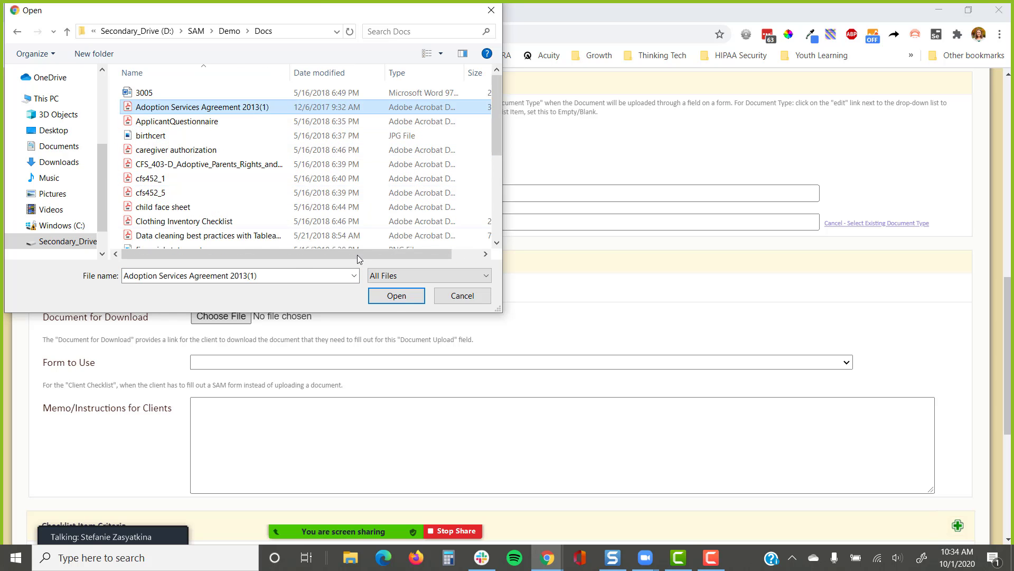
pyautogui.click(396, 296)
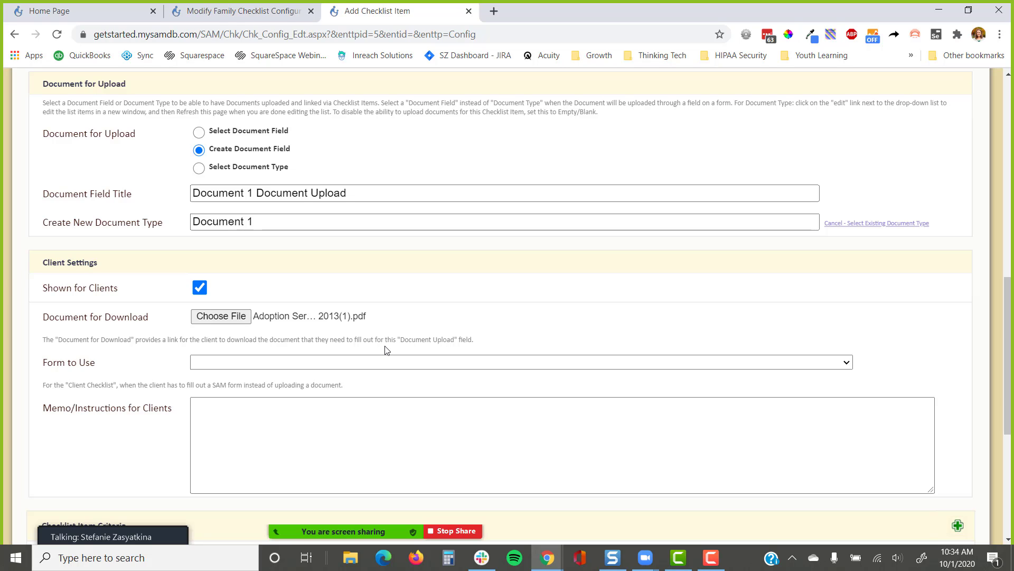
pyautogui.moveTo(126, 365); pyautogui.dragTo(45, 374)
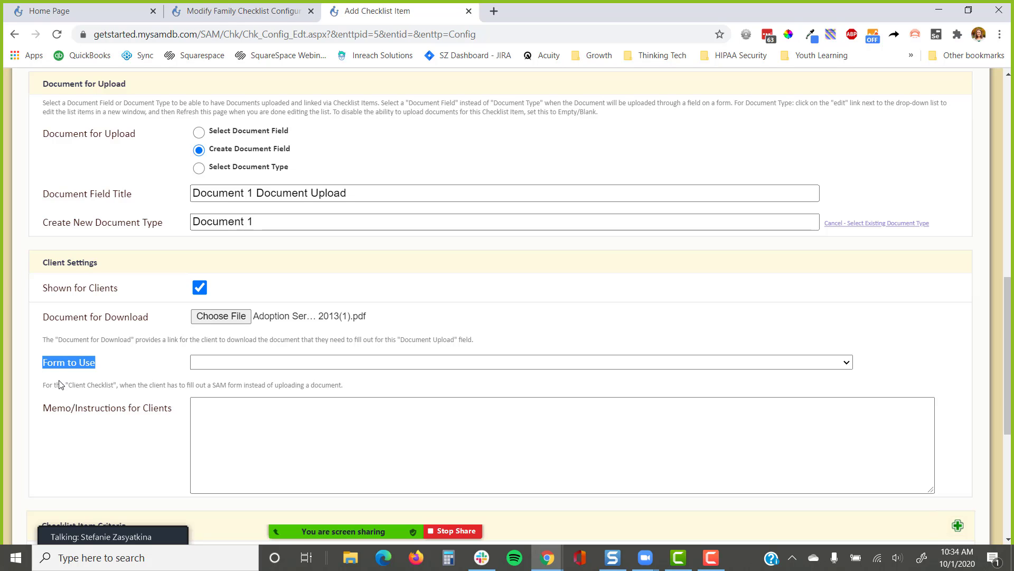
# Enter client instructions 'Please download and use Adobe to complete this. We need your signature.'
pyautogui.click(240, 403)
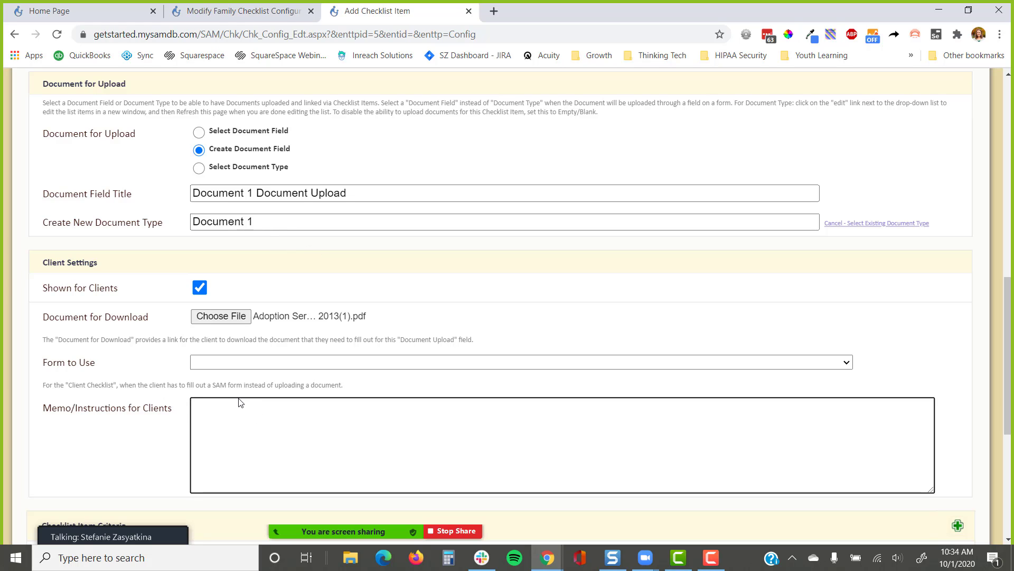
pyautogui.write('Please down')
pyautogui.write('load and ')
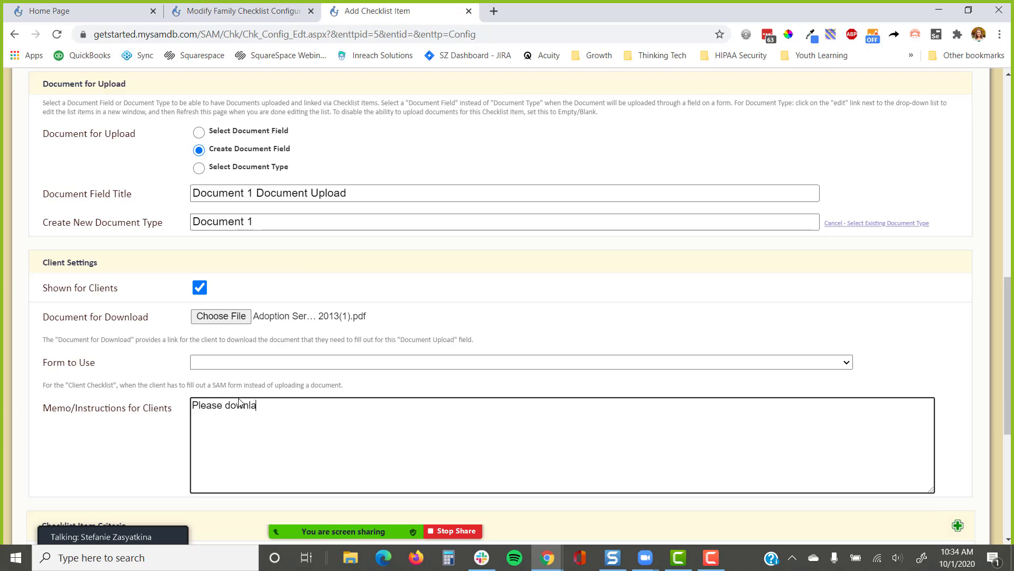
pyautogui.write('use Adobe to ')
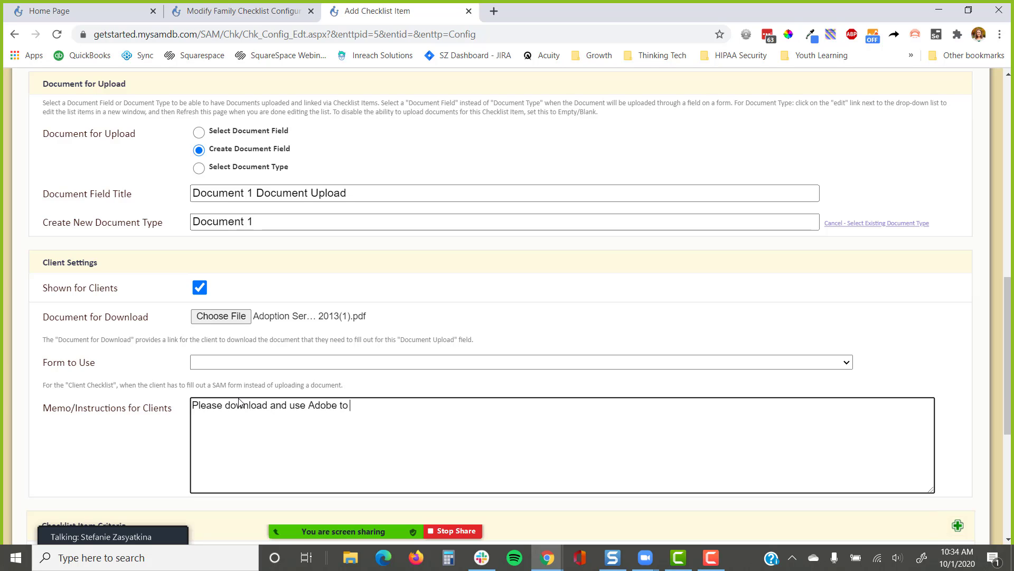
pyautogui.write('complete this. We need your signature.')
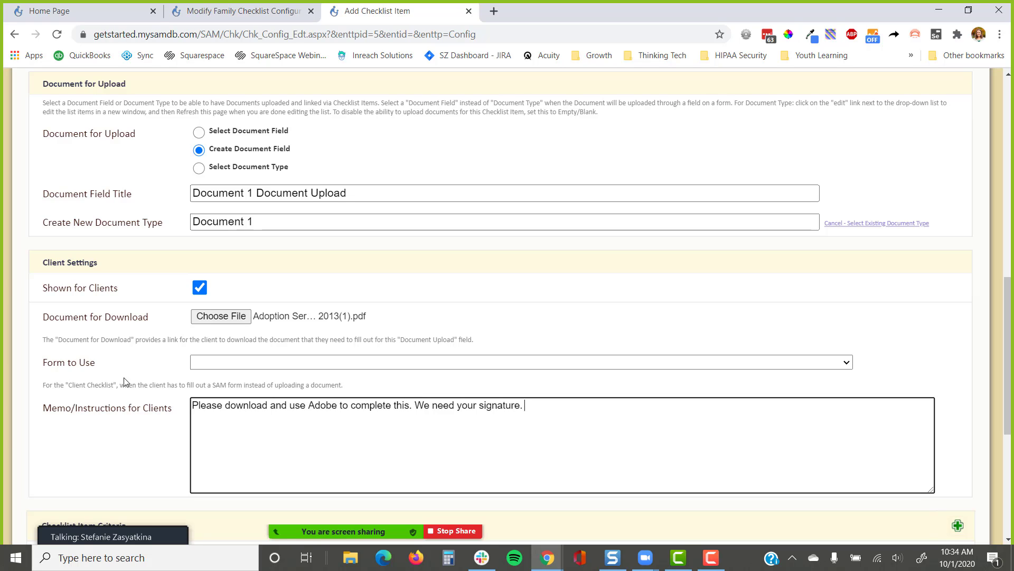
pyautogui.scroll(-5, 164, 445)
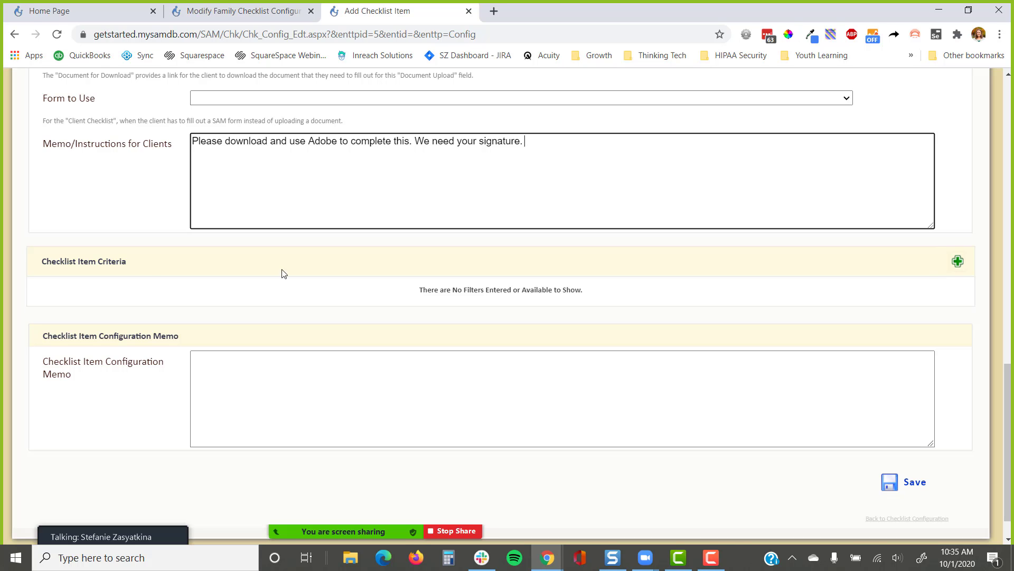
pyautogui.scroll(10, 280, 275)
pyautogui.scroll(4, 393, 258)
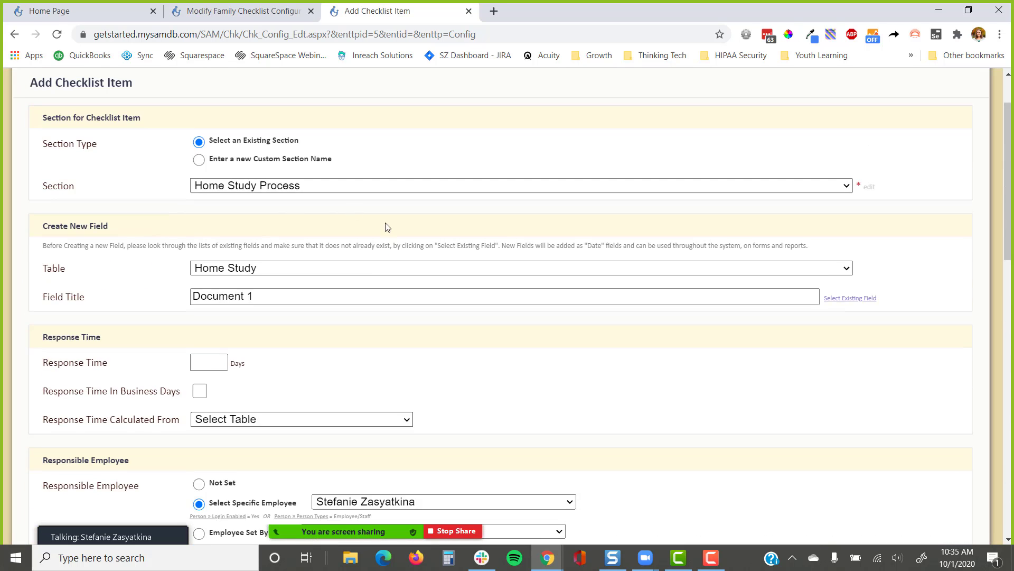
pyautogui.click(280, 301)
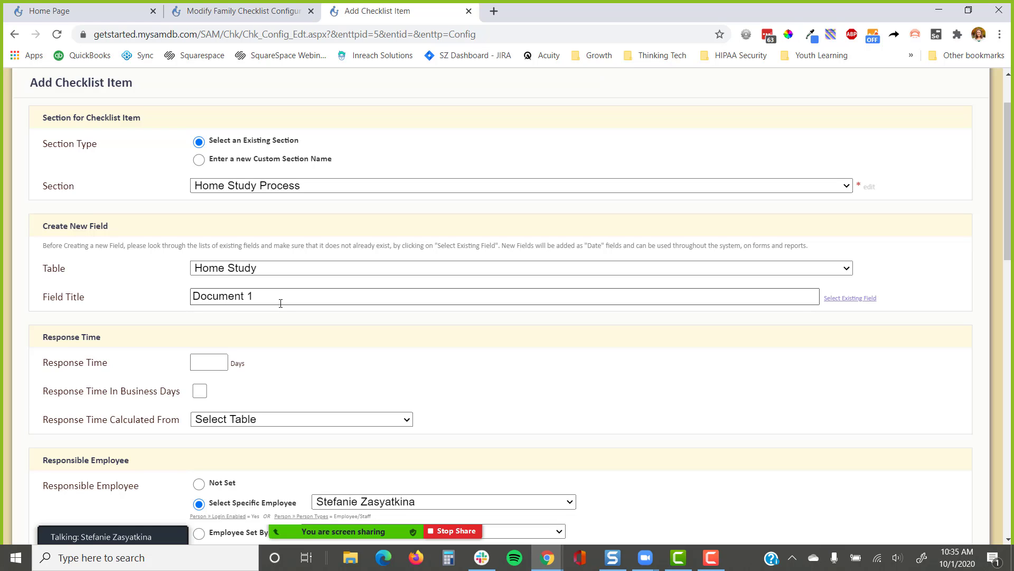
pyautogui.scroll(-12, 281, 302)
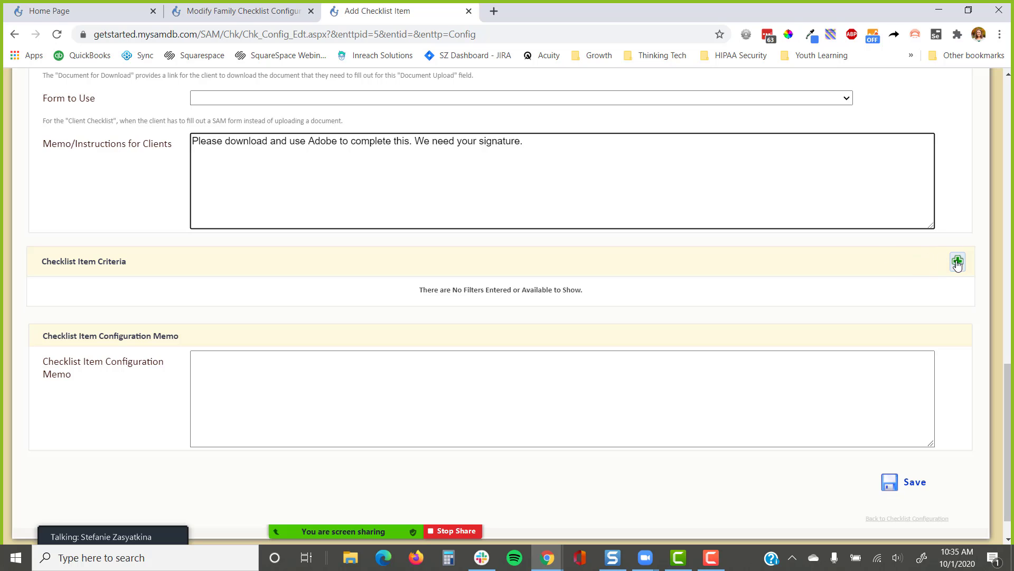
# Add a Case table criterion of Case Program equals Domestic and save the Document 1 item
pyautogui.click(958, 263)
pyautogui.click(79, 299)
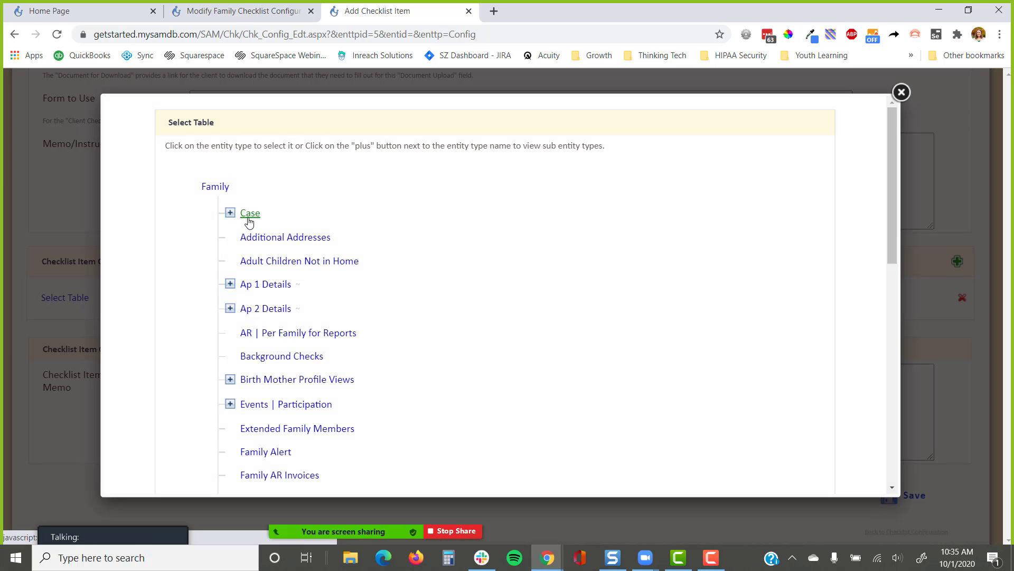
pyautogui.click(249, 217)
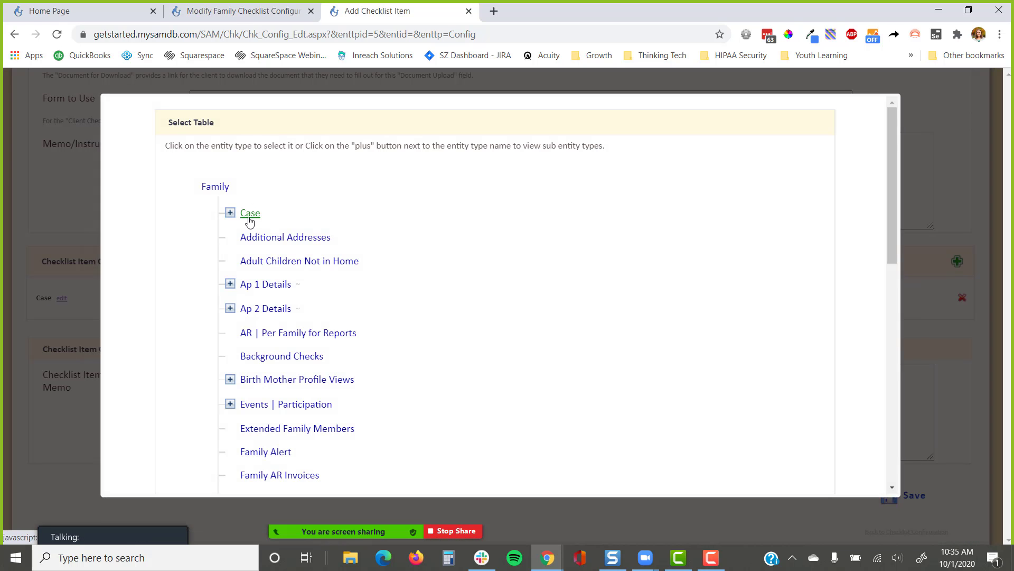
pyautogui.click(367, 299)
pyautogui.press('c')
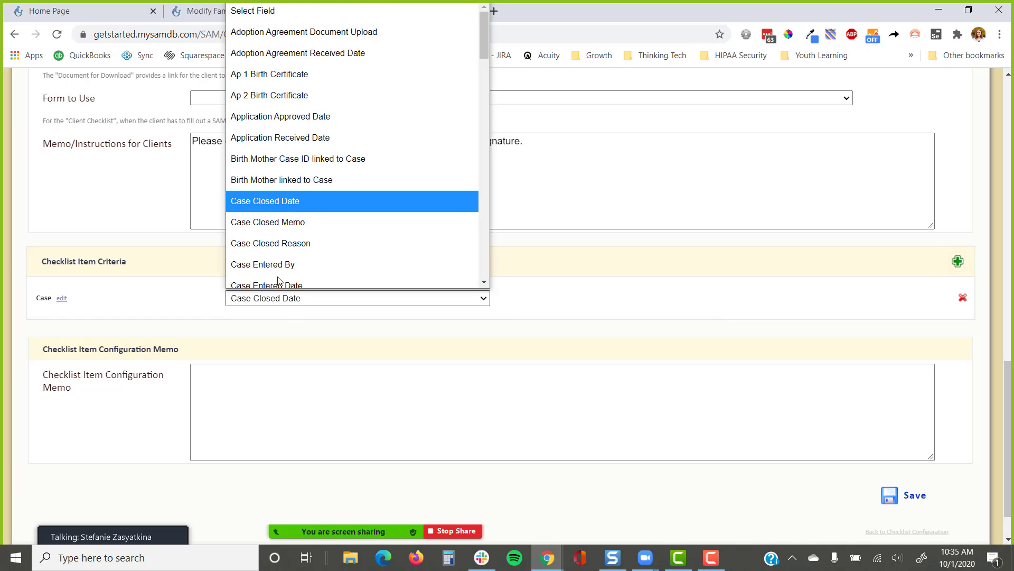
pyautogui.scroll(-5, 317, 196)
pyautogui.click(318, 163)
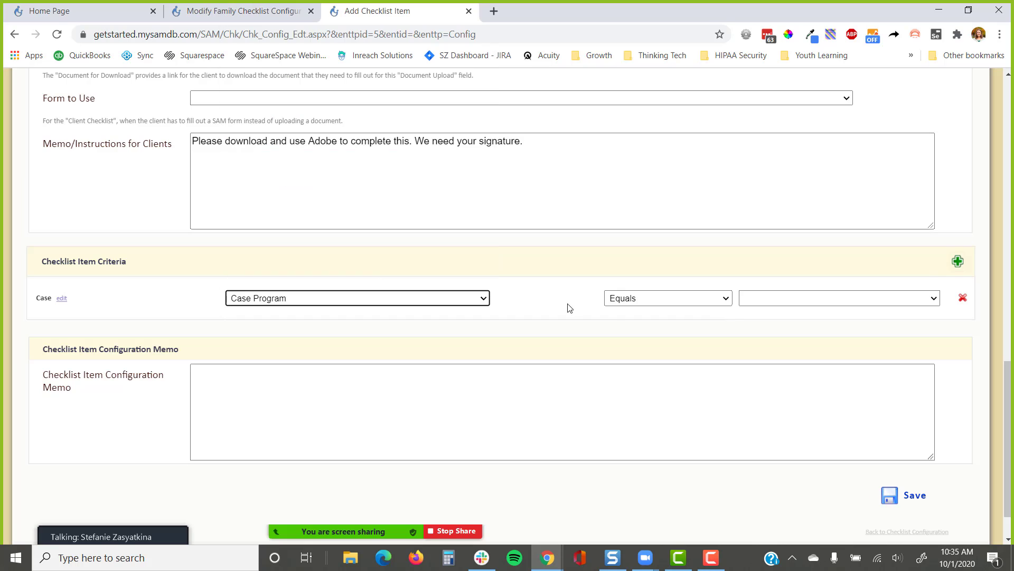
pyautogui.click(755, 299)
pyautogui.click(792, 334)
pyautogui.click(756, 345)
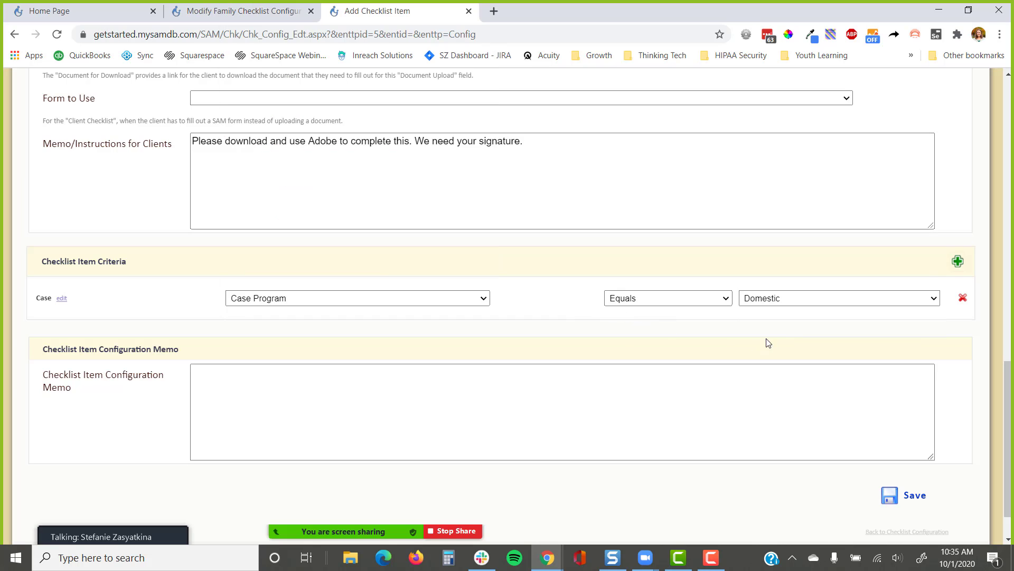
pyautogui.click(898, 498)
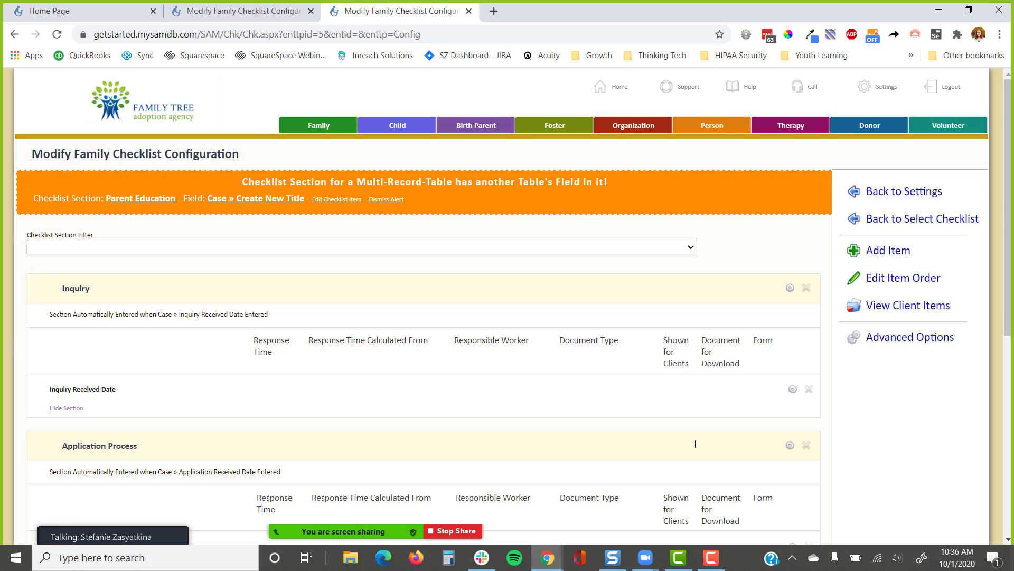
pyautogui.scroll(-7, 604, 405)
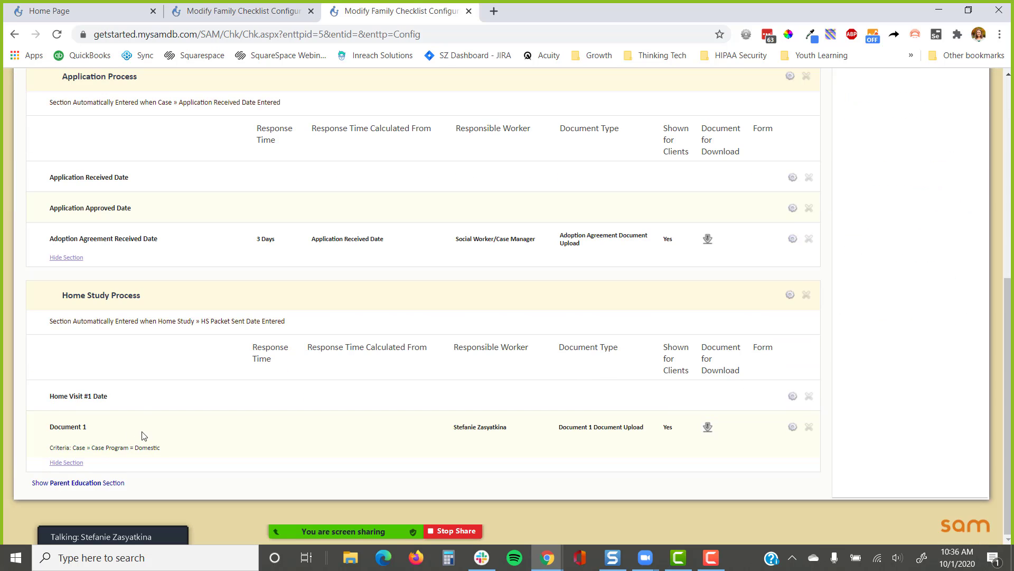
pyautogui.moveTo(144, 436); pyautogui.dragTo(39, 437)
pyautogui.moveTo(204, 453); pyautogui.dragTo(52, 457)
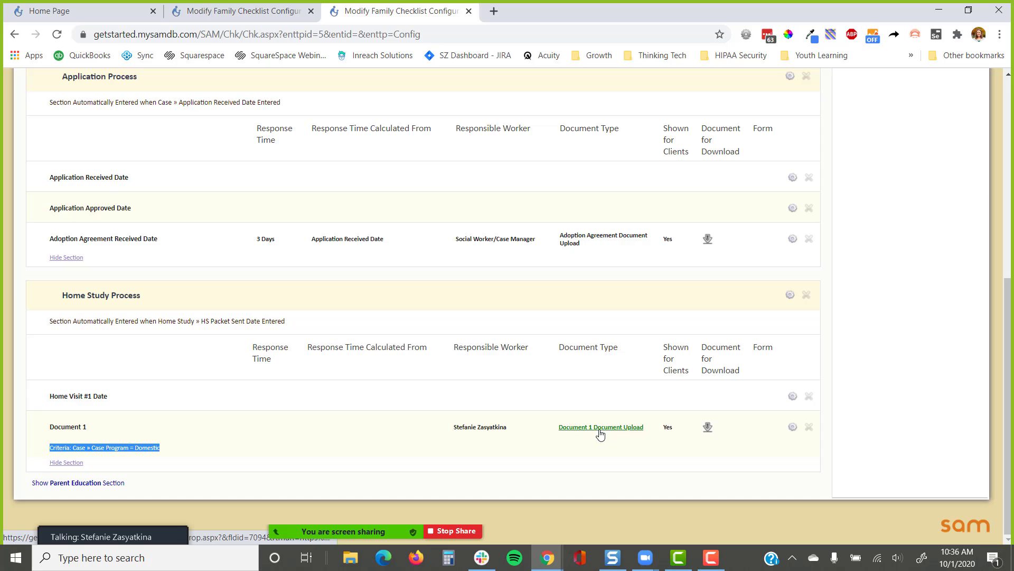
pyautogui.click(708, 427)
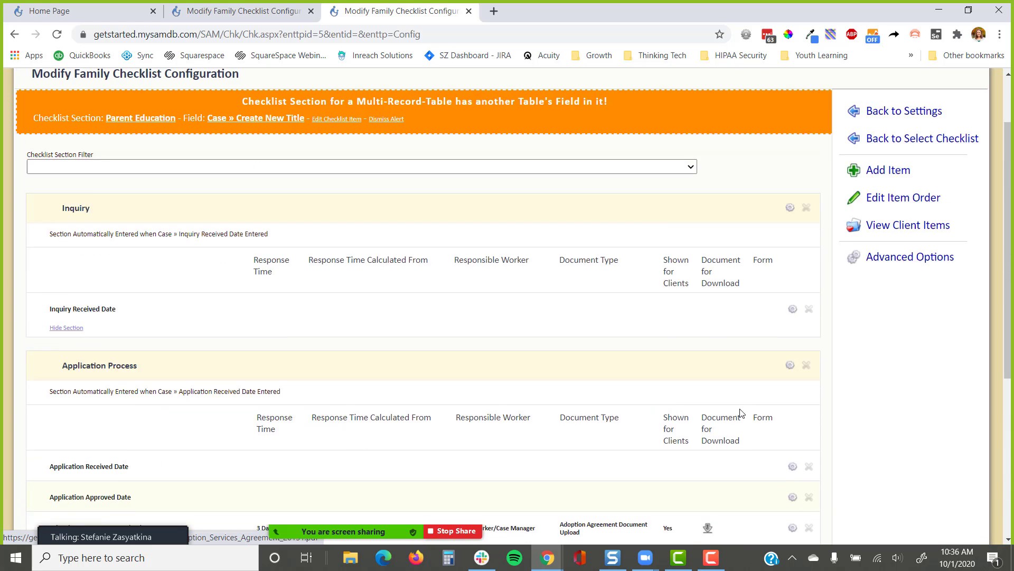
# Add another Home Study Process item using the Home Study table's Document 1 field
pyautogui.click(893, 212)
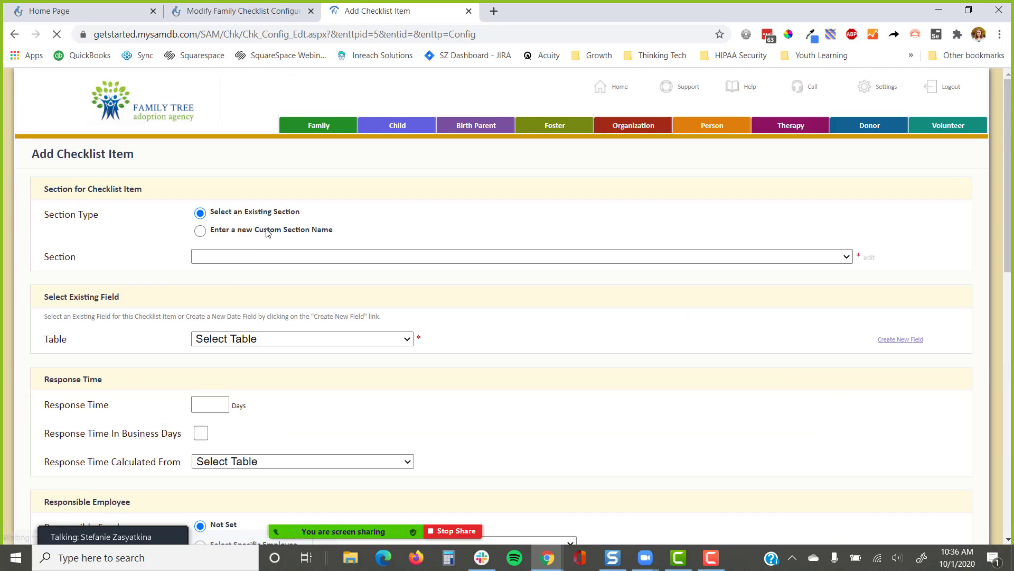
pyautogui.click(255, 256)
pyautogui.click(245, 337)
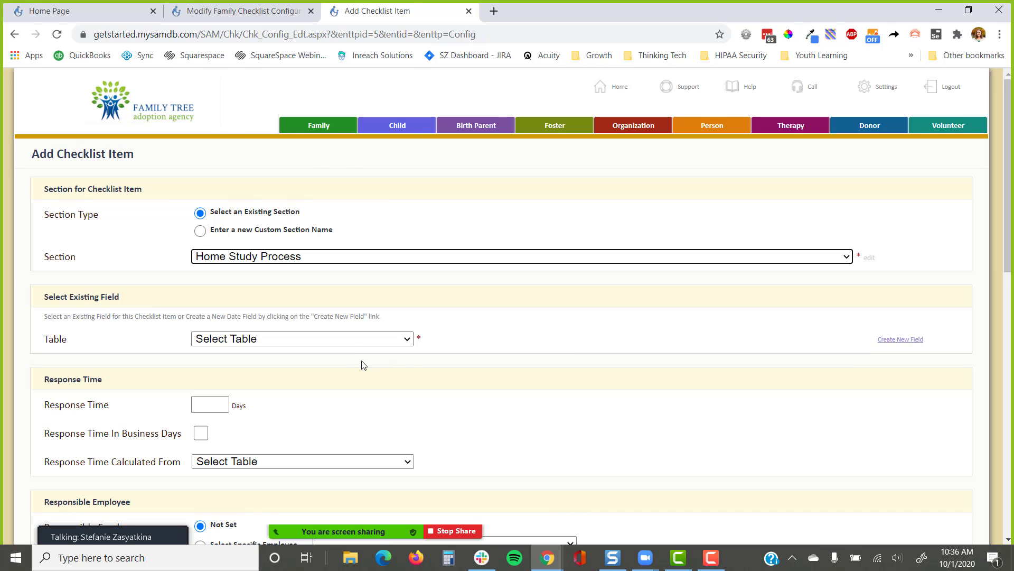
pyautogui.click(352, 342)
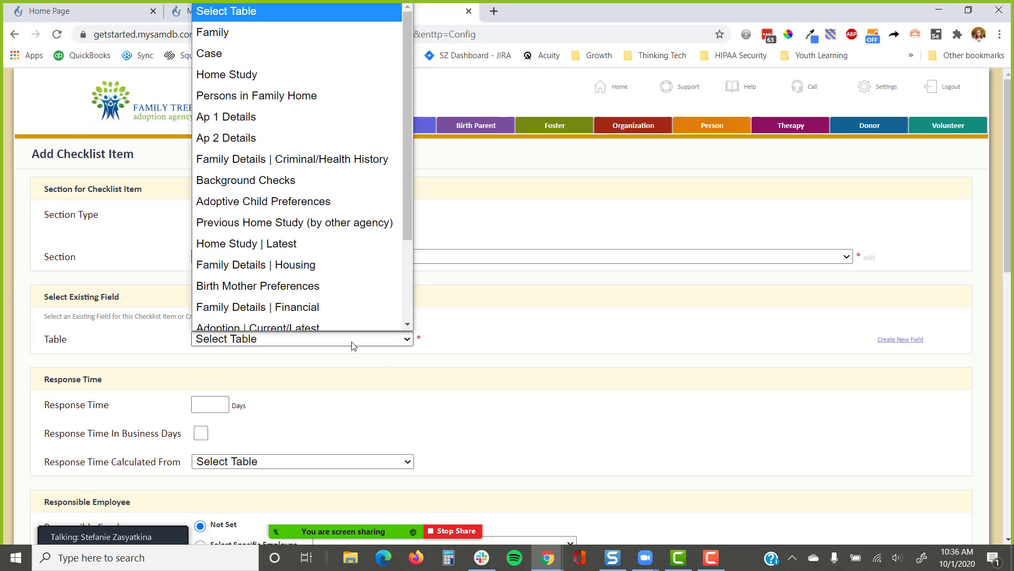
pyautogui.click(307, 75)
pyautogui.click(307, 367)
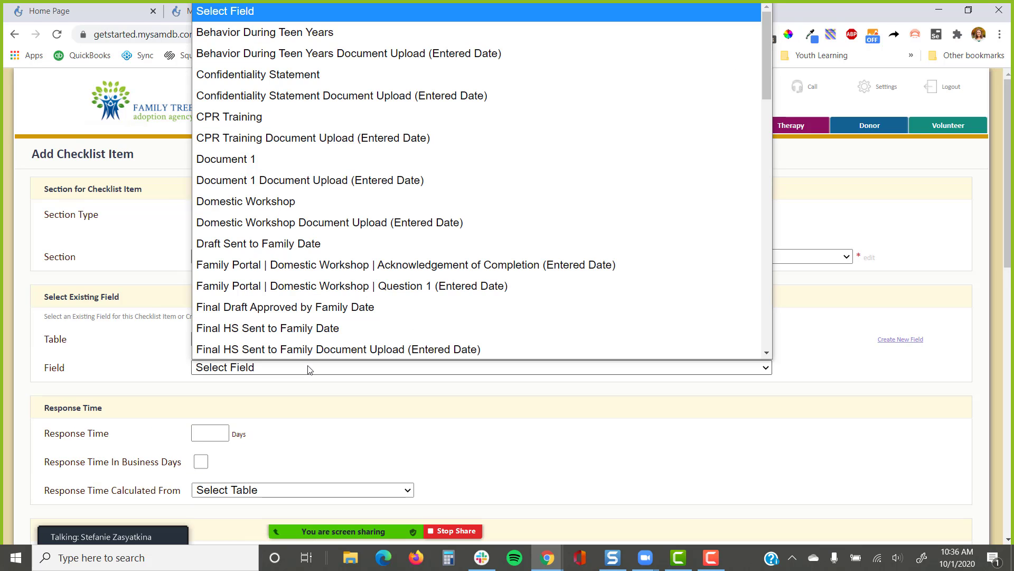
pyautogui.click(274, 159)
# Send its uploads to the Home Study » Document 1 Document Upload field
pyautogui.scroll(-7, 335, 378)
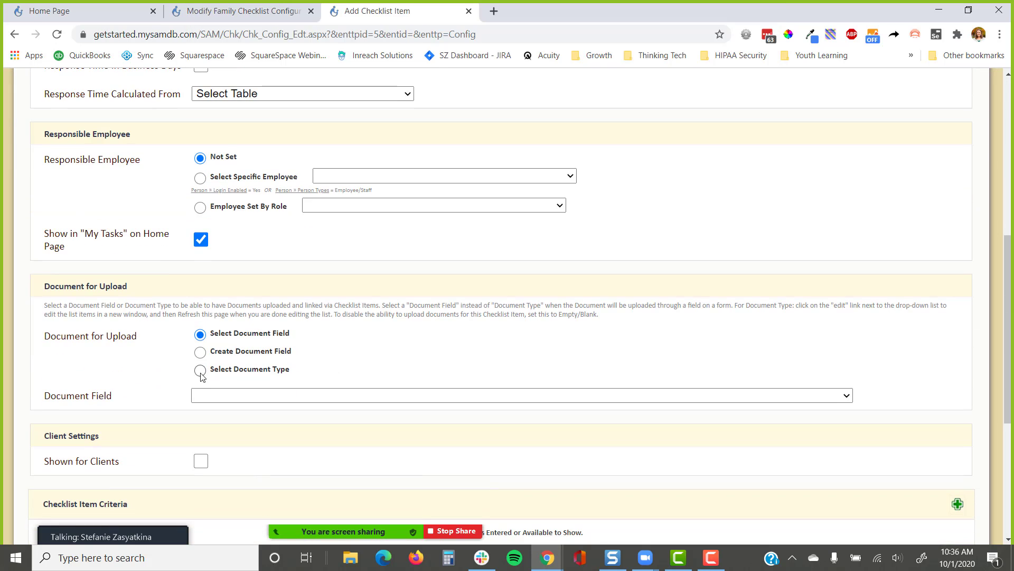
pyautogui.click(238, 400)
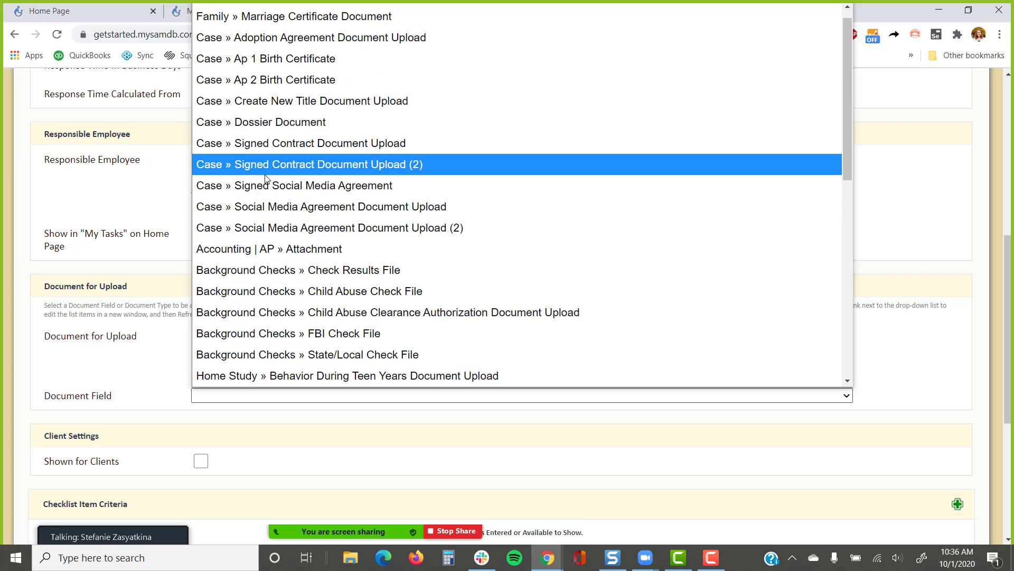
pyautogui.scroll(-4, 269, 228)
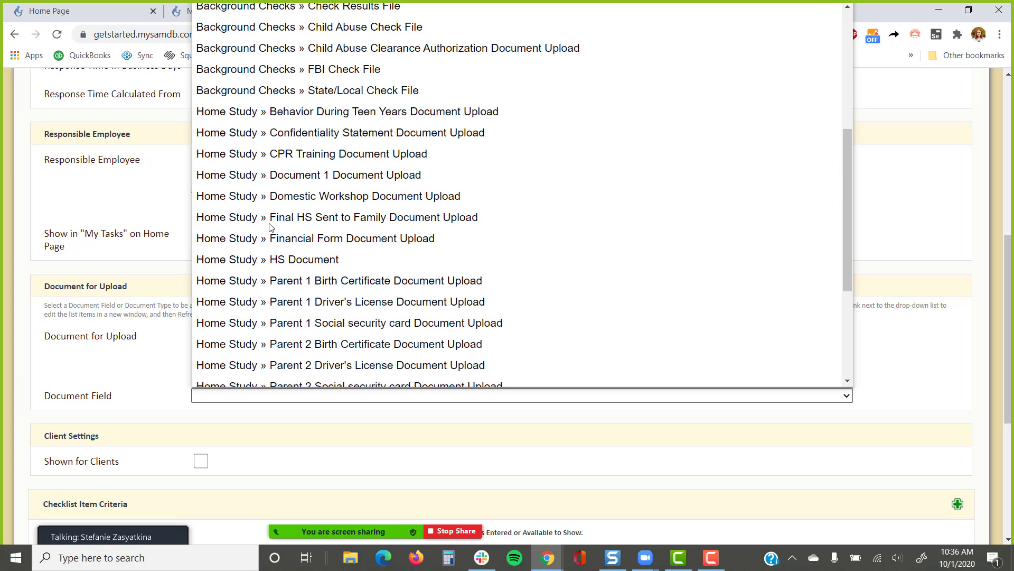
pyautogui.click(288, 177)
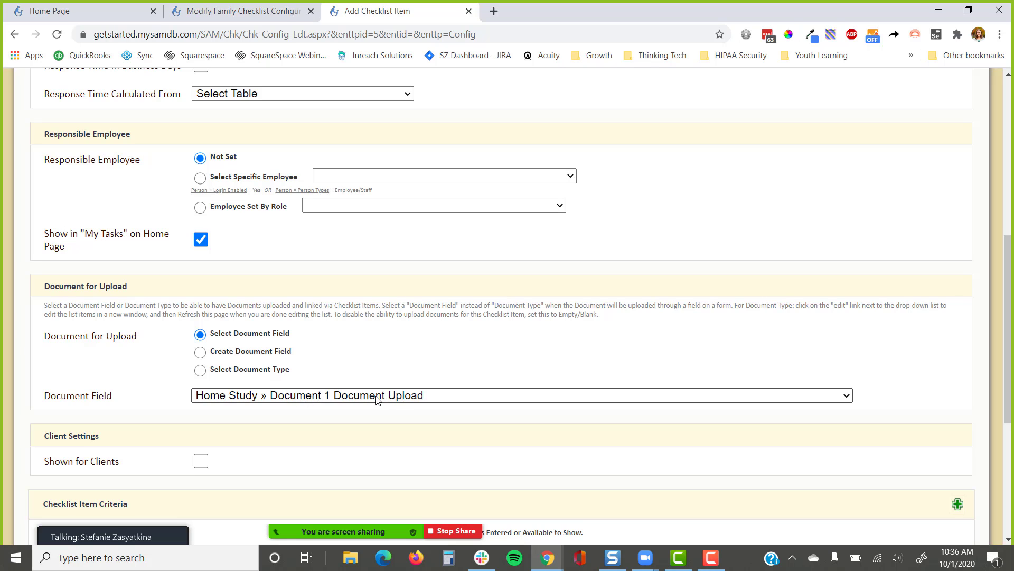
pyautogui.scroll(-4, 377, 400)
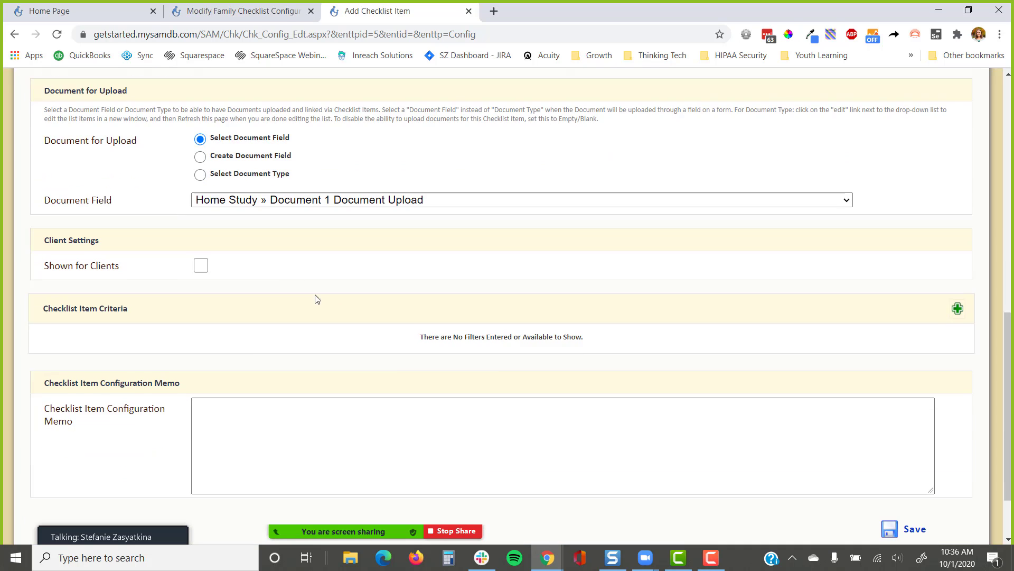
# Show the item to clients with ApplicantQuestionnaire.pdf attached for download
pyautogui.click(201, 262)
pyautogui.click(222, 291)
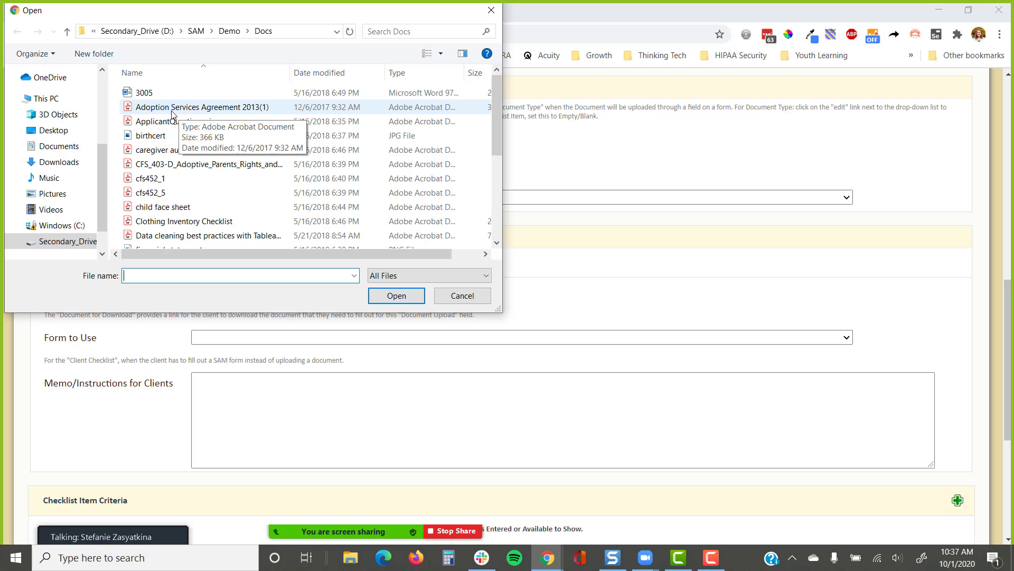
pyautogui.click(150, 127)
pyautogui.click(404, 304)
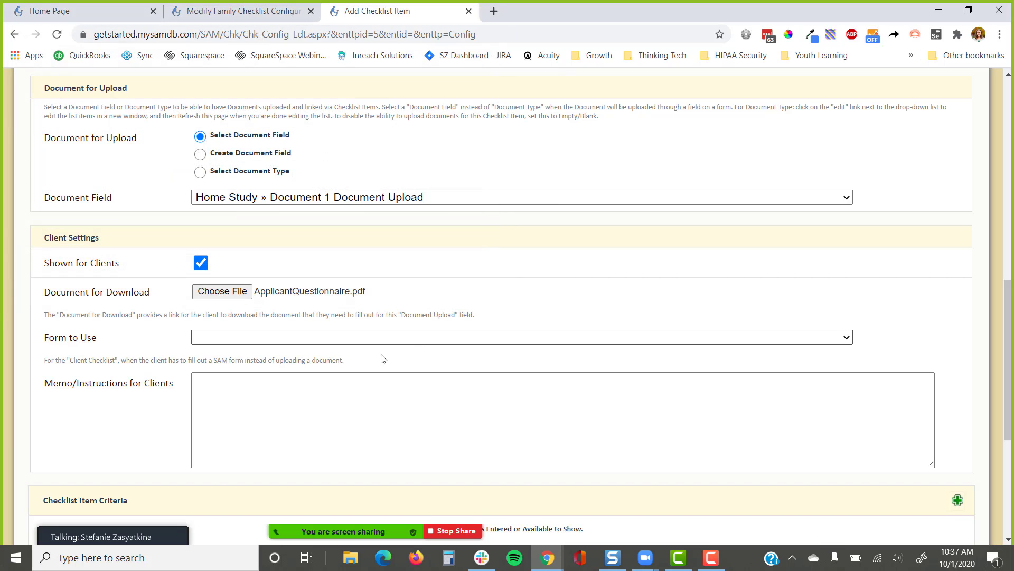
# Enter the client instructions 'International document for your signature.' and add a criteria row
pyautogui.click(242, 391)
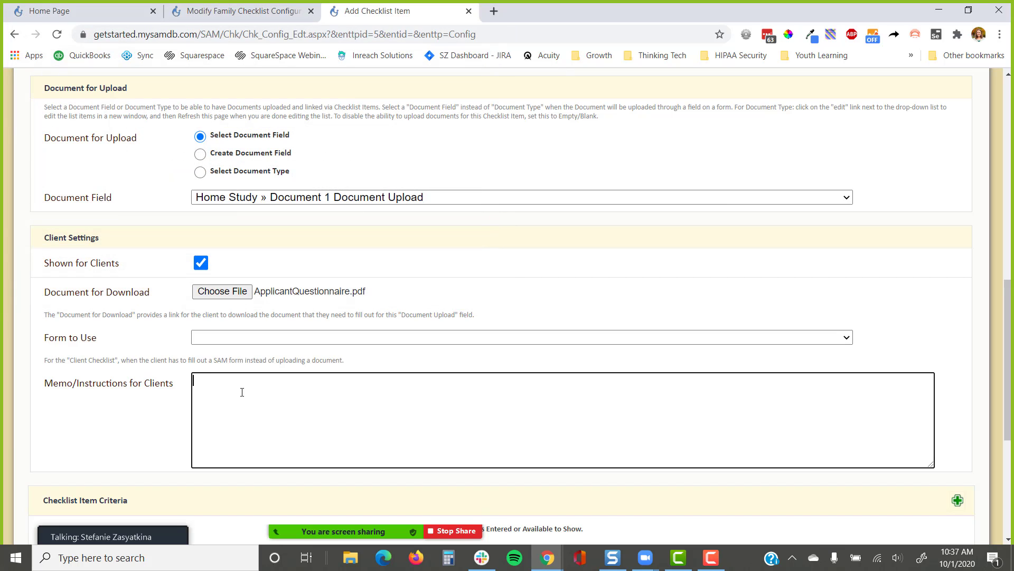
pyautogui.write('International form')
pyautogui.scroll(-4, 311, 358)
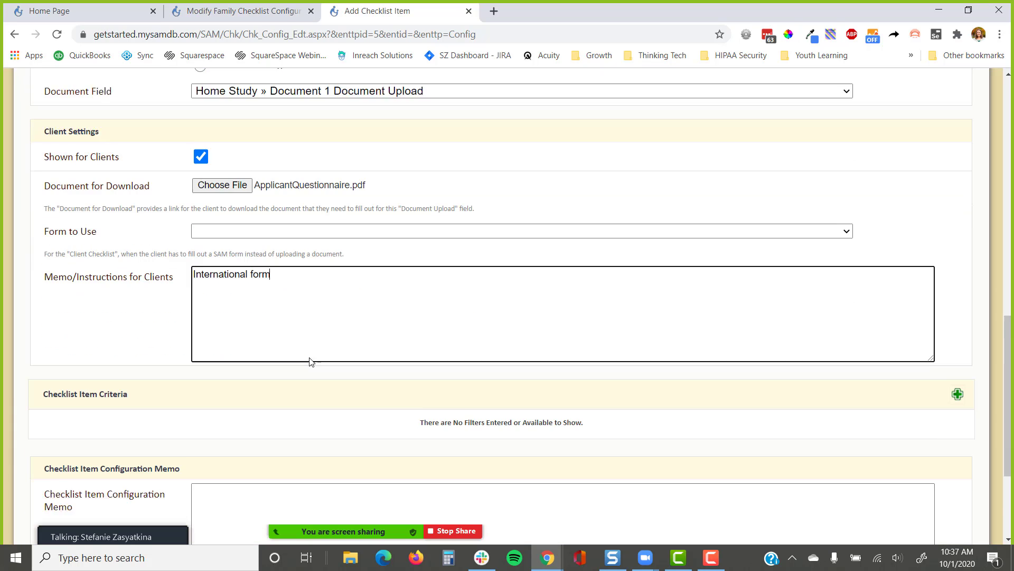
pyautogui.hotkey('ctrl', 'shift', 'Left')
pyautogui.write('docum')
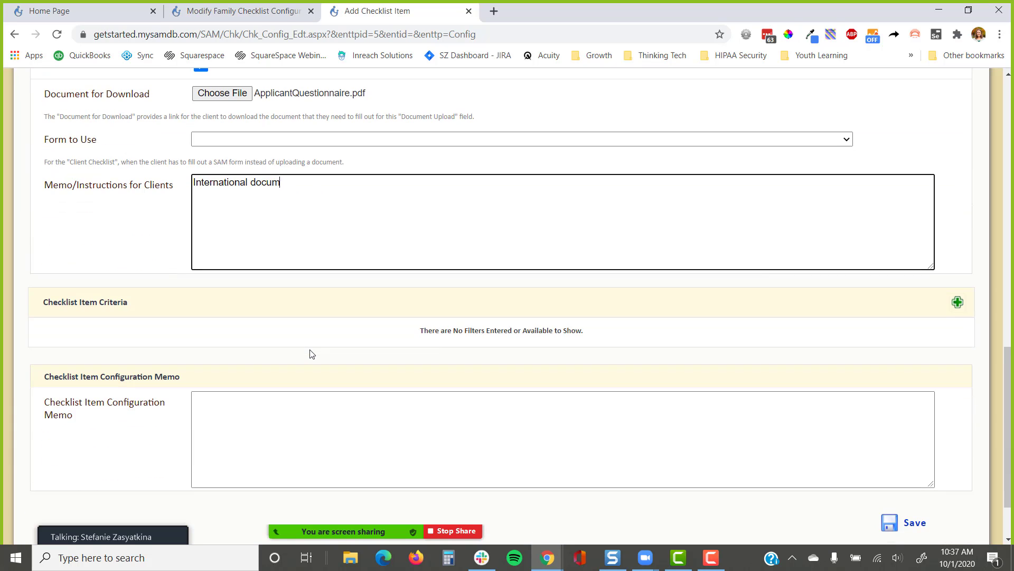
pyautogui.write('ent for your signature.')
pyautogui.click(957, 302)
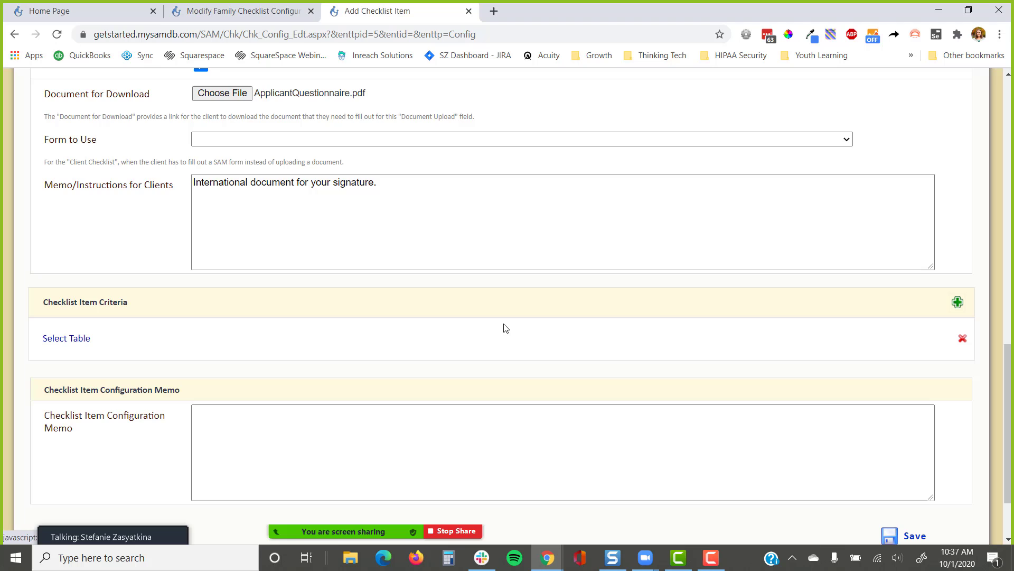
# Set the criterion to Case table, Case Program equals International, and save the item
pyautogui.click(63, 338)
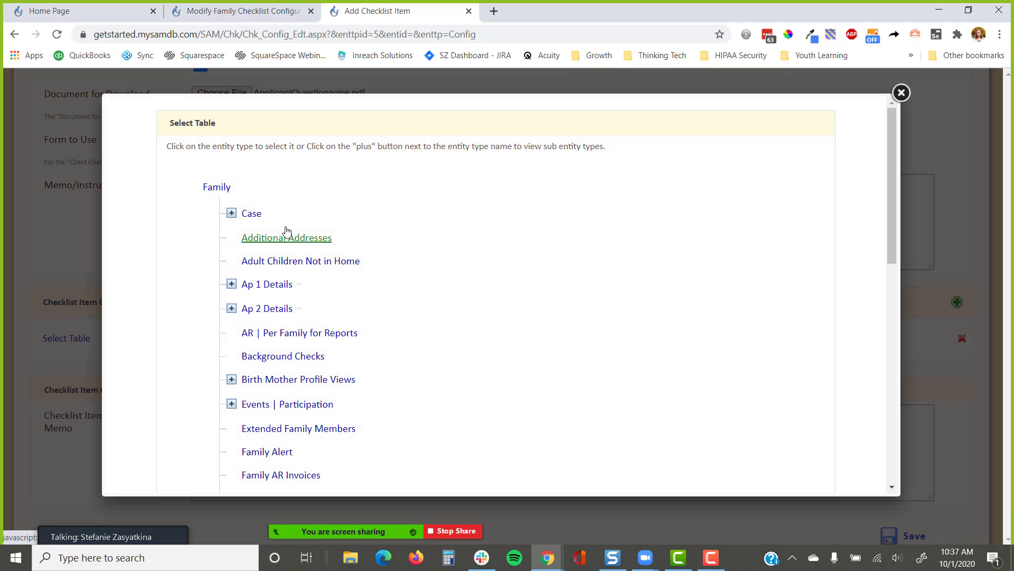
pyautogui.click(251, 214)
pyautogui.click(275, 340)
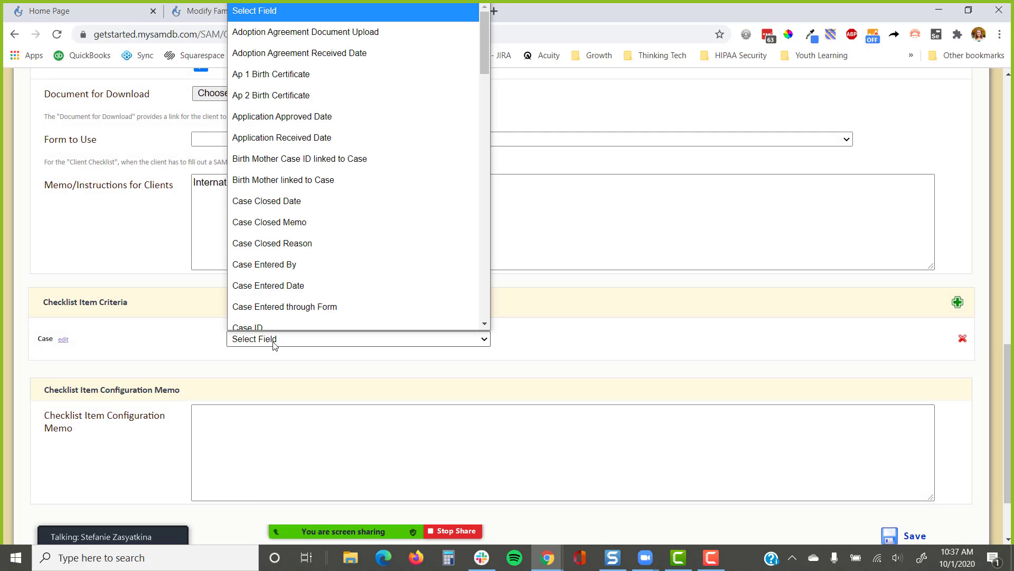
pyautogui.write('case p')
pyautogui.press('Return')
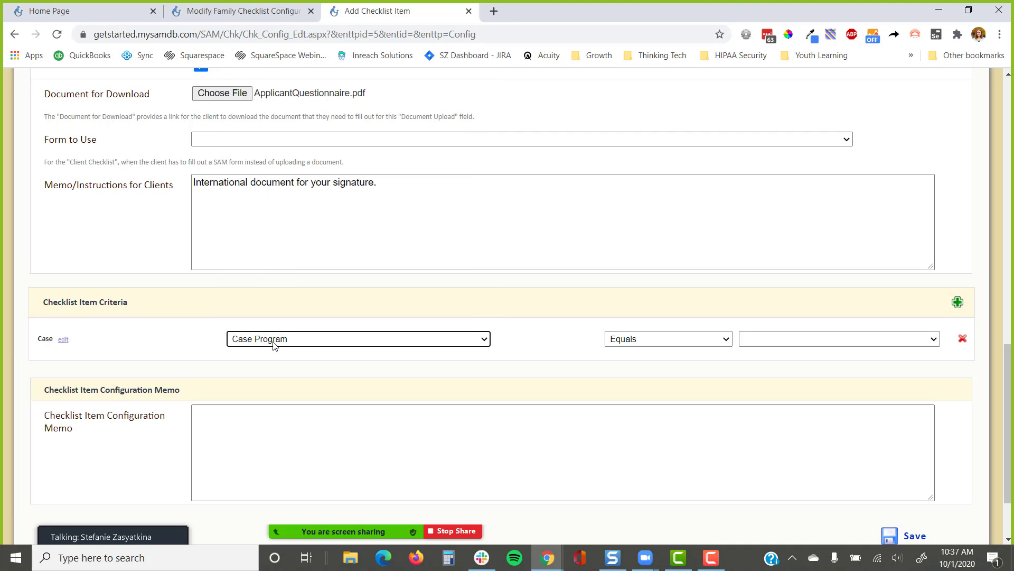
pyautogui.click(770, 343)
pyautogui.click(761, 419)
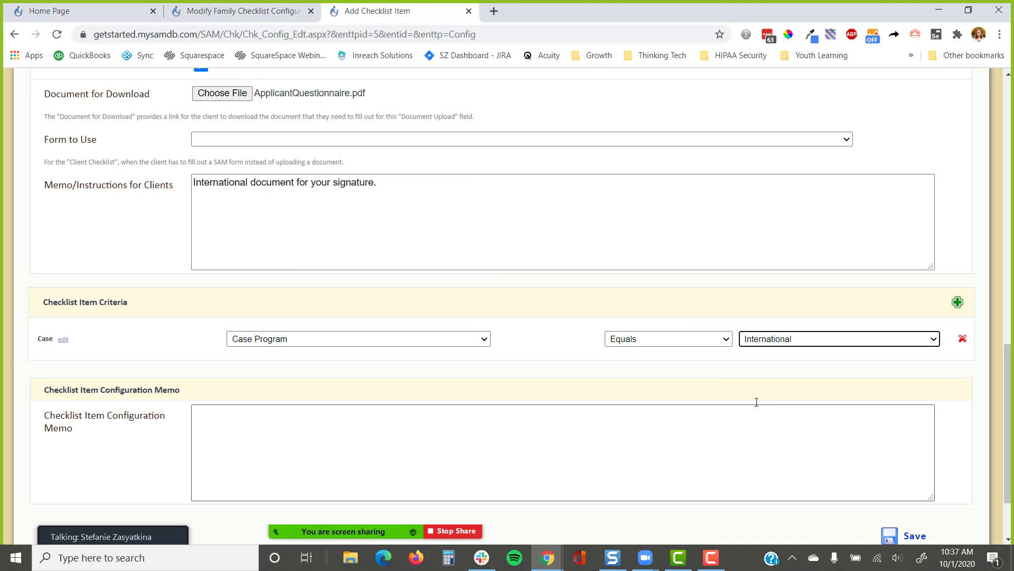
pyautogui.click(727, 385)
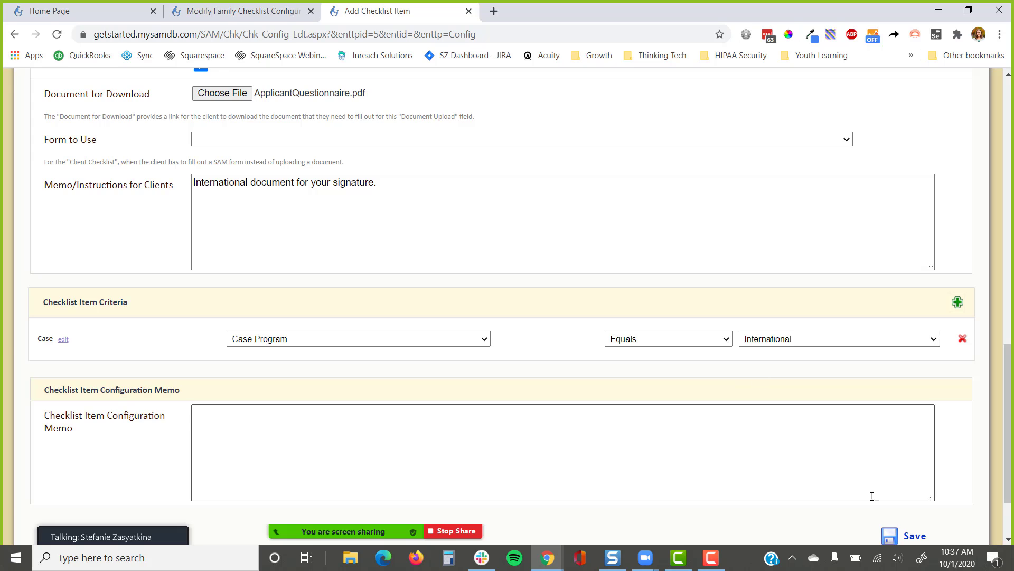
pyautogui.click(900, 534)
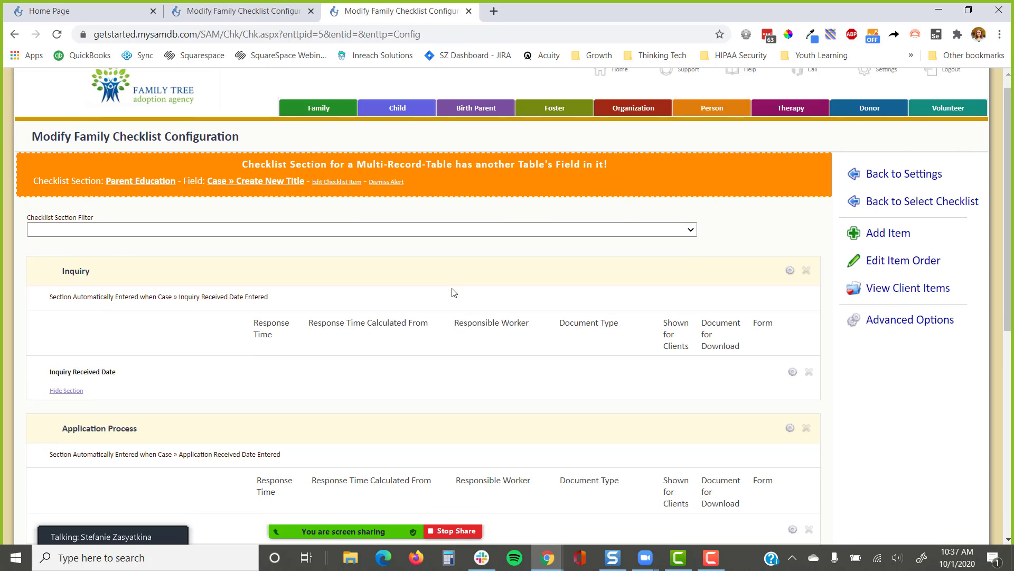
# Review the Home Study Process items, including the Domestic criterion and the second Document 1
pyautogui.scroll(-8, 453, 292)
pyautogui.moveTo(148, 248); pyautogui.dragTo(60, 249)
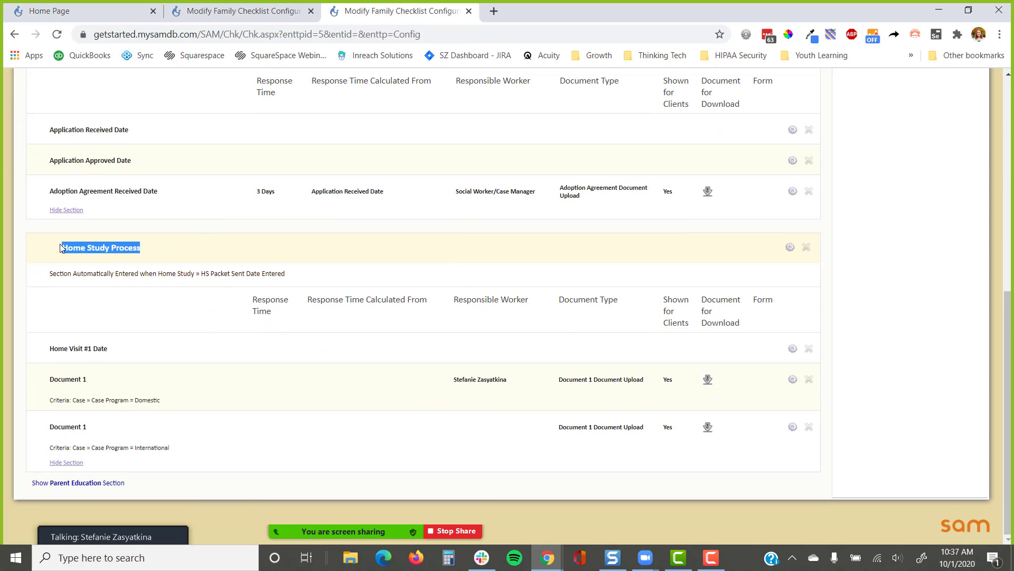
pyautogui.moveTo(48, 349); pyautogui.dragTo(140, 355)
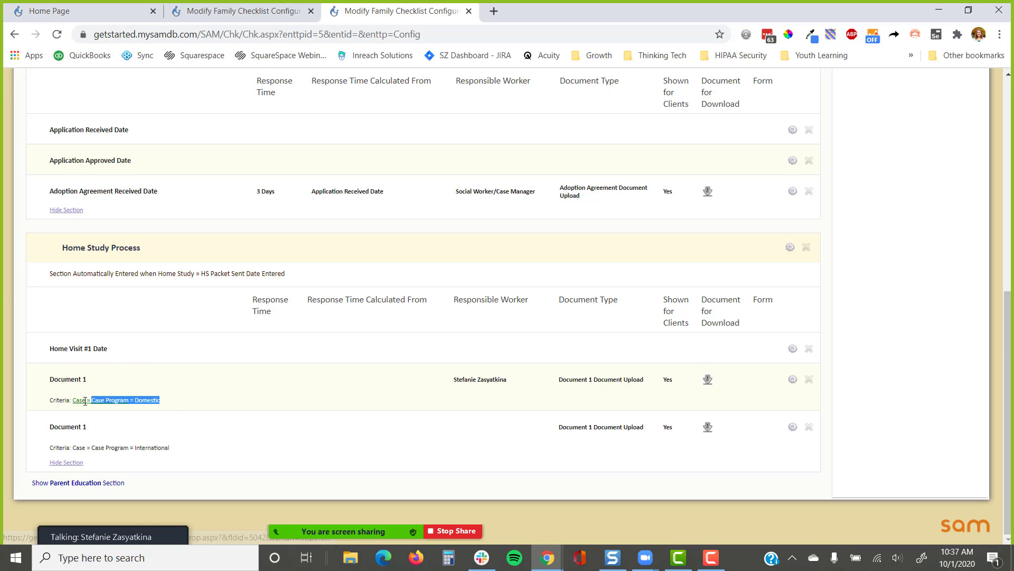
pyautogui.moveTo(164, 401); pyautogui.dragTo(55, 402)
pyautogui.moveTo(94, 430); pyautogui.dragTo(48, 431)
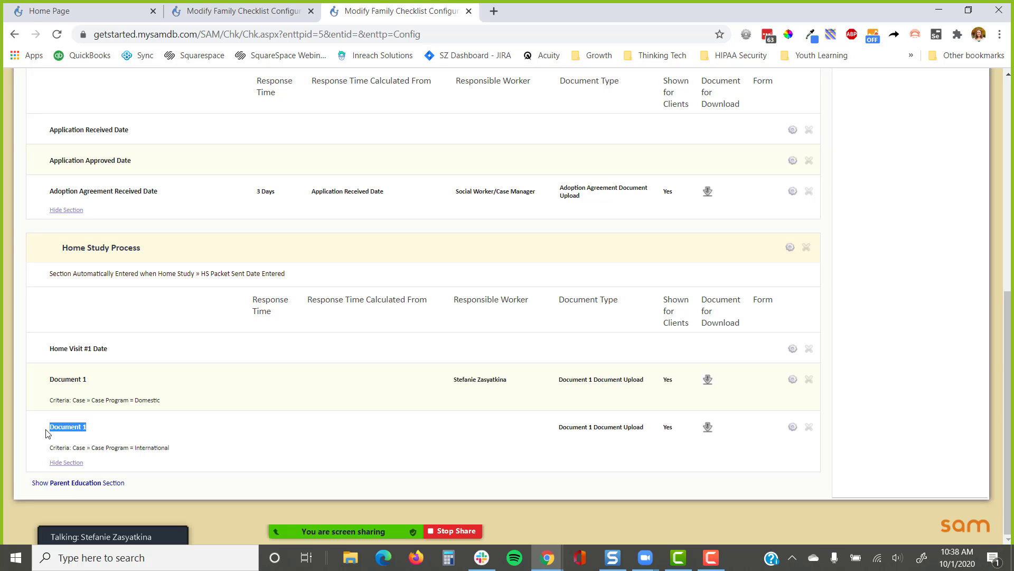
# Open both Document 1 download files, ending on the Questionnaire for Relative Adoption Applicants PDF
pyautogui.click(709, 380)
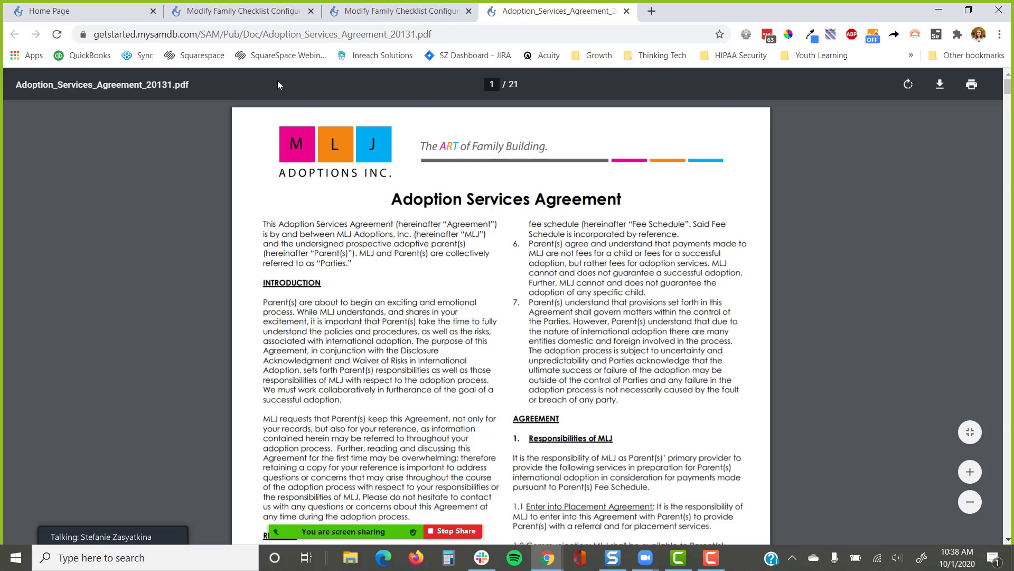
pyautogui.click(391, 10)
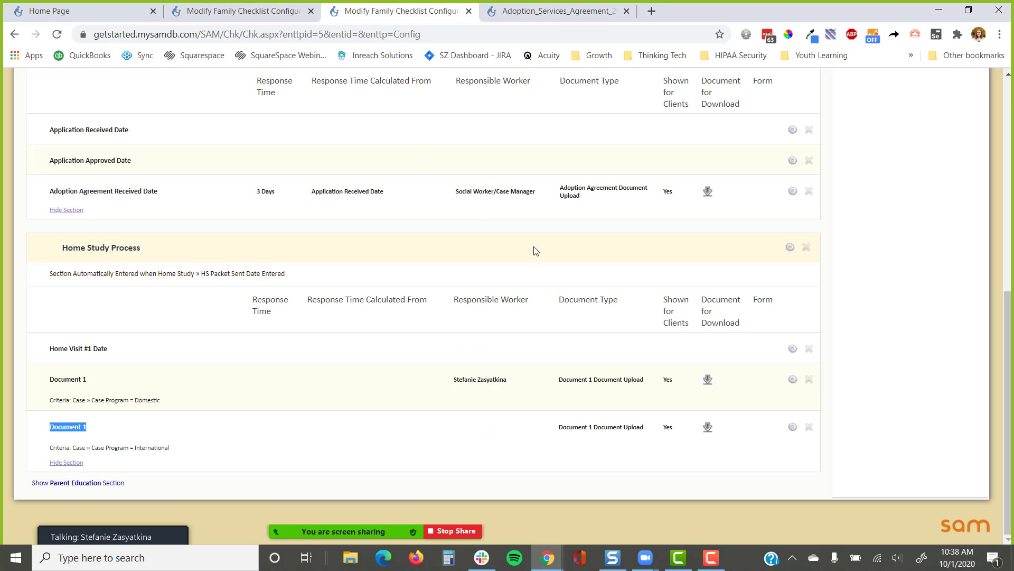
pyautogui.click(708, 427)
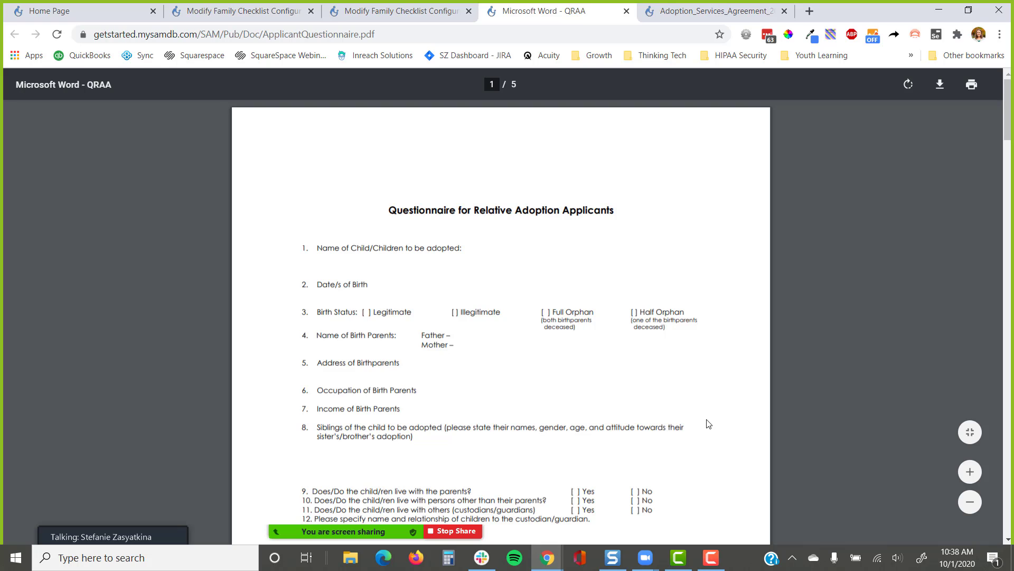
# Close the PDF tabs to the right of the checklist tab
pyautogui.rightClick(404, 11)
pyautogui.click(468, 195)
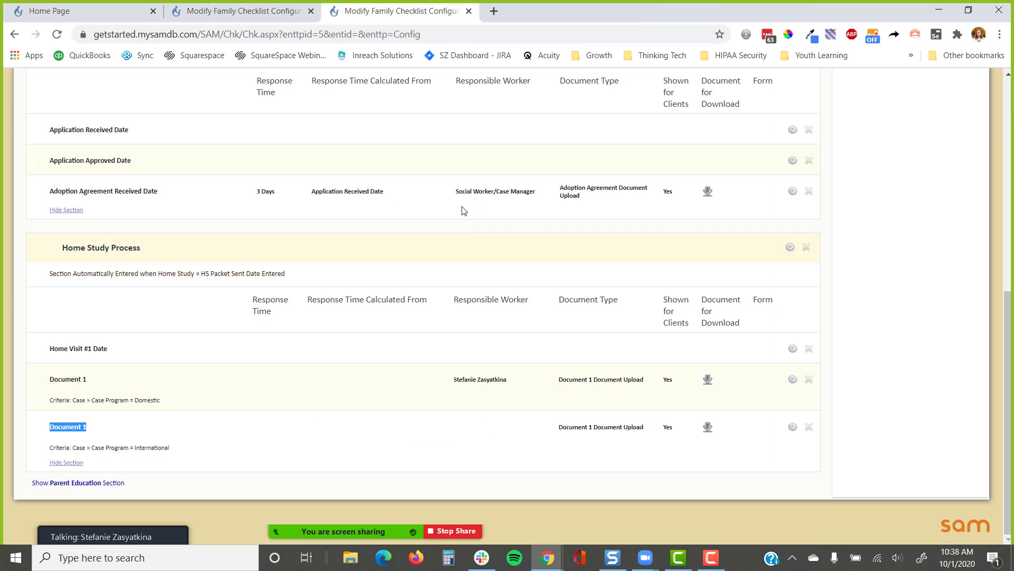
pyautogui.click(887, 370)
# Point out the section's automatic entry rule, then open Settings in a new tab
pyautogui.moveTo(308, 273); pyautogui.dragTo(45, 285)
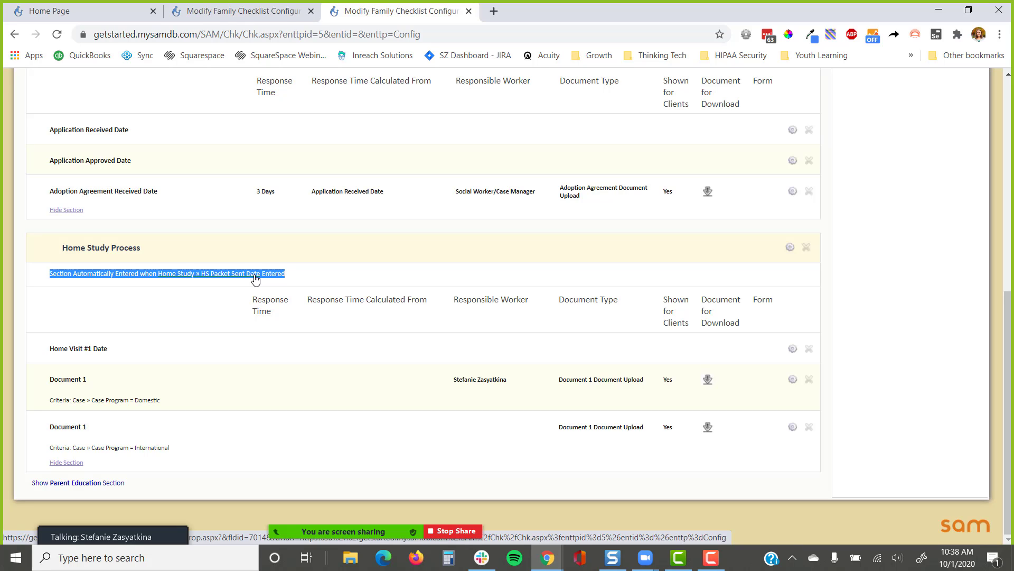
pyautogui.click(895, 276)
pyautogui.scroll(8, 894, 277)
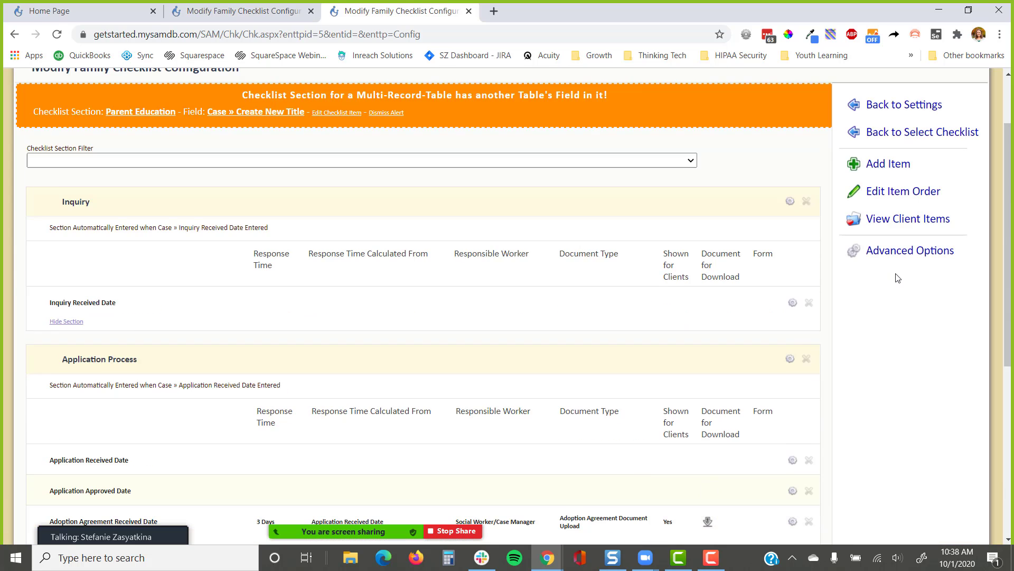
pyautogui.click(880, 87)
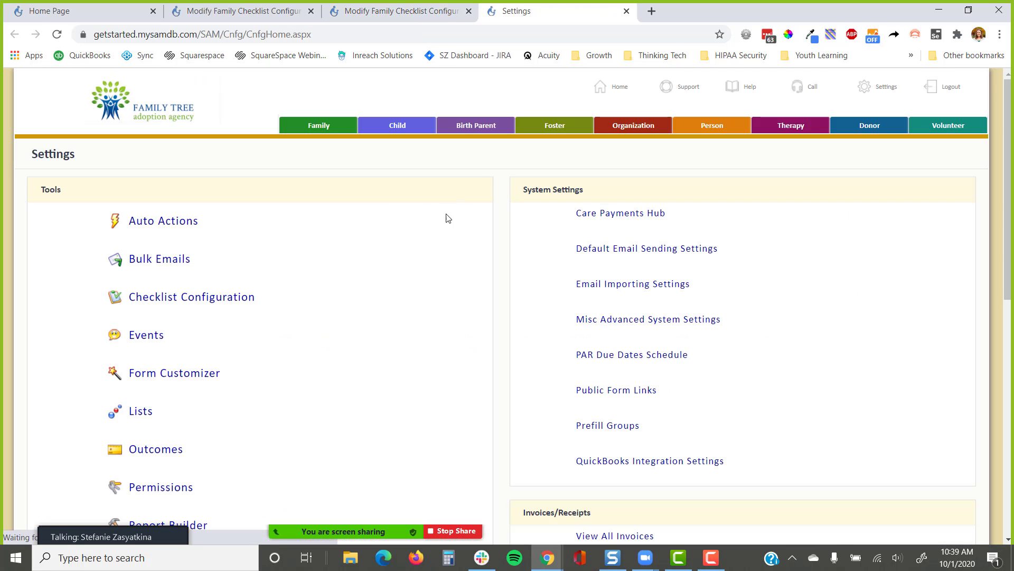
# Filter Auto Actions to the Home Study table and the HS Packet Sent Date field
pyautogui.click(163, 222)
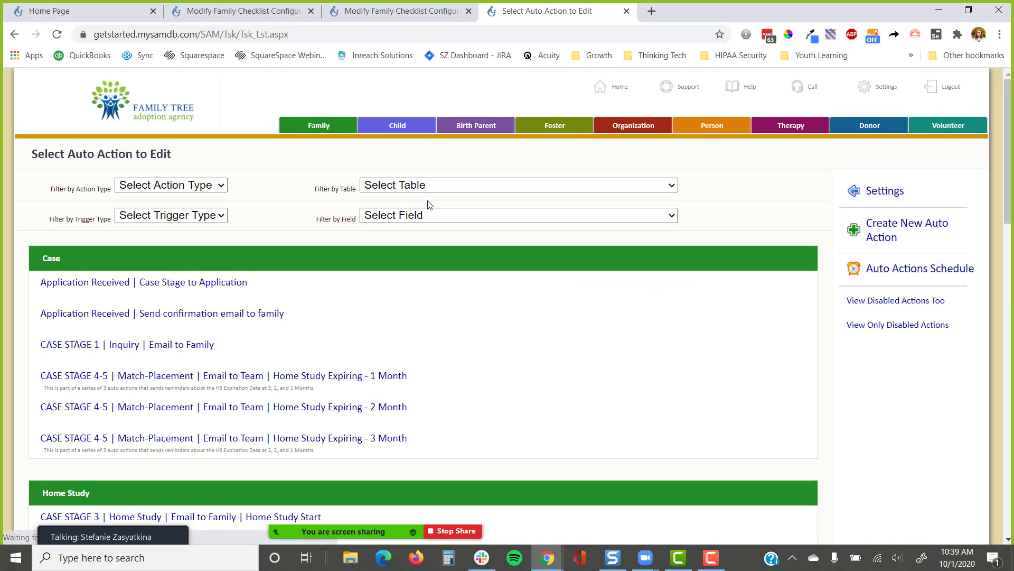
pyautogui.click(432, 186)
pyautogui.scroll(-6, 413, 431)
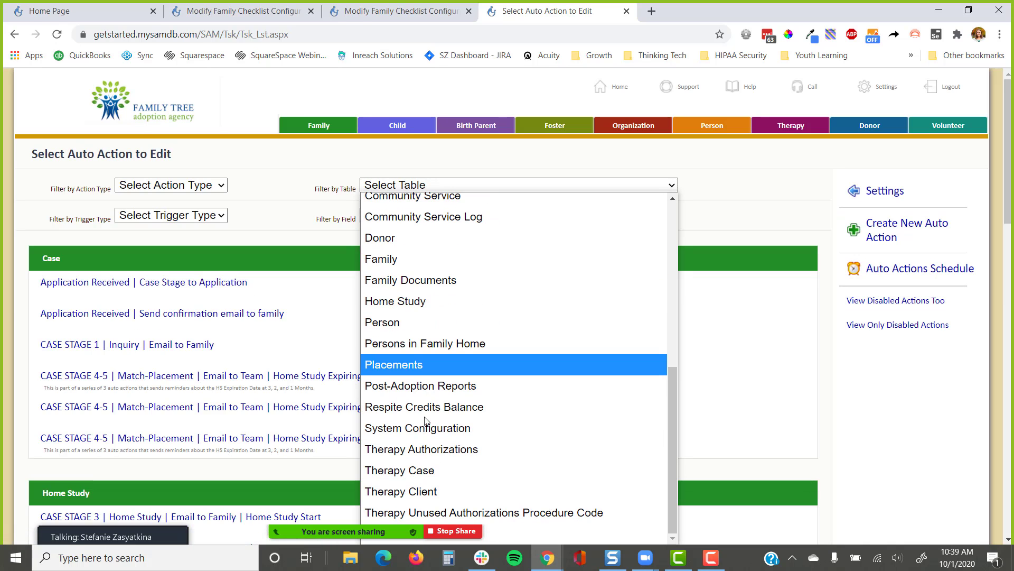
pyautogui.click(401, 301)
pyautogui.click(425, 215)
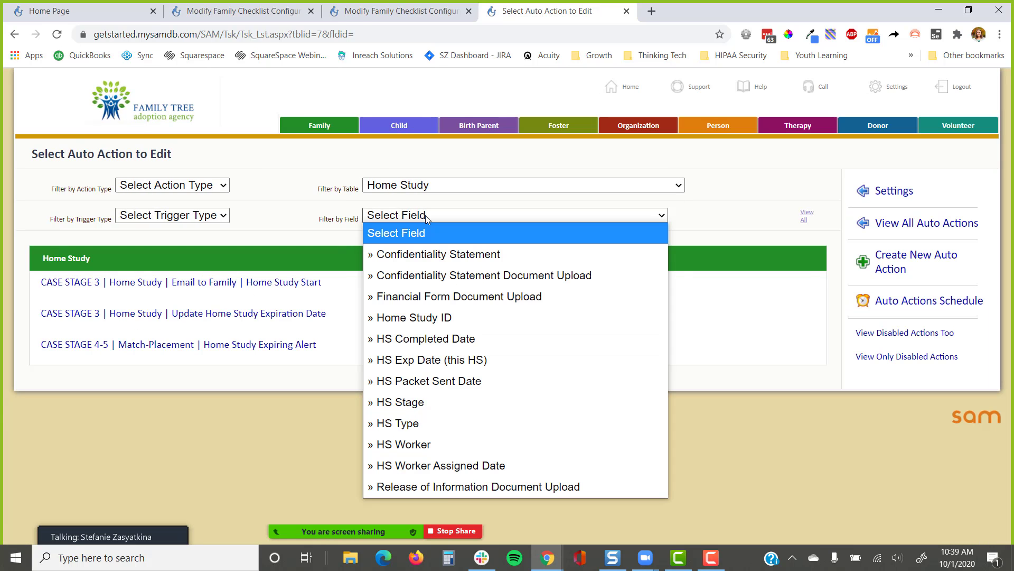
pyautogui.click(441, 381)
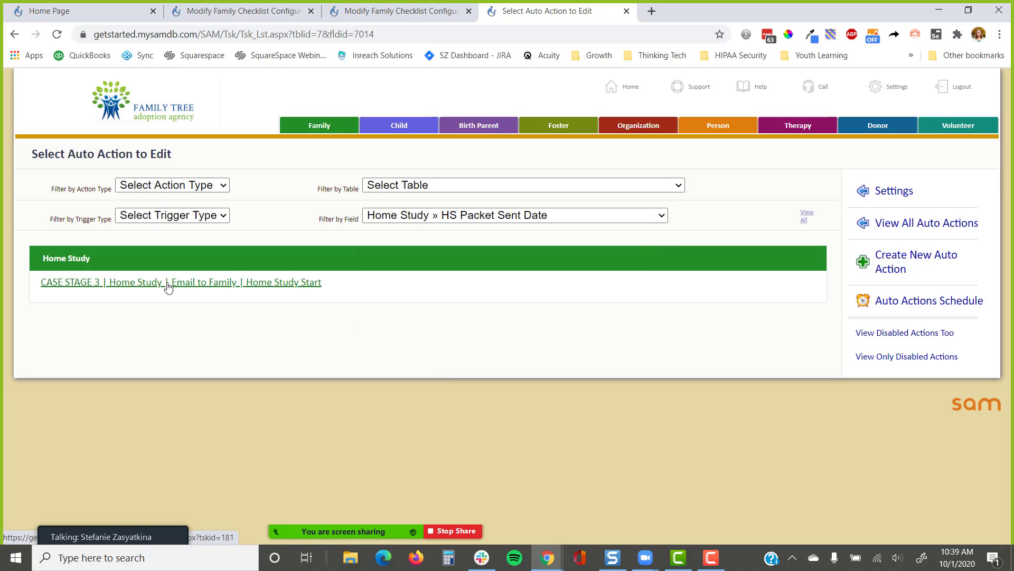
# Include disabled actions and open CASE STAGE 2 | Application | Insert Home Study
pyautogui.rightClick(148, 285)
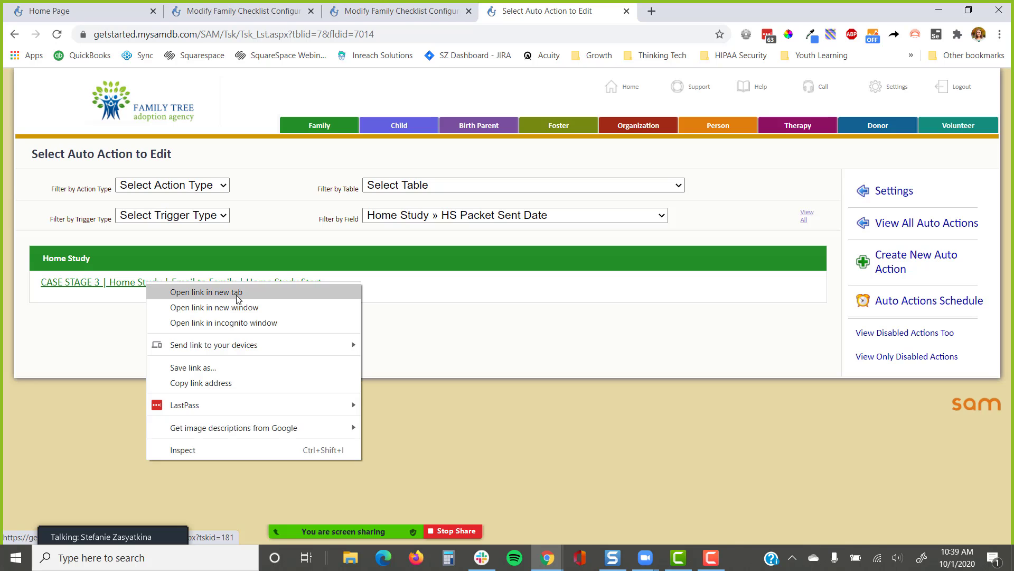
pyautogui.click(895, 332)
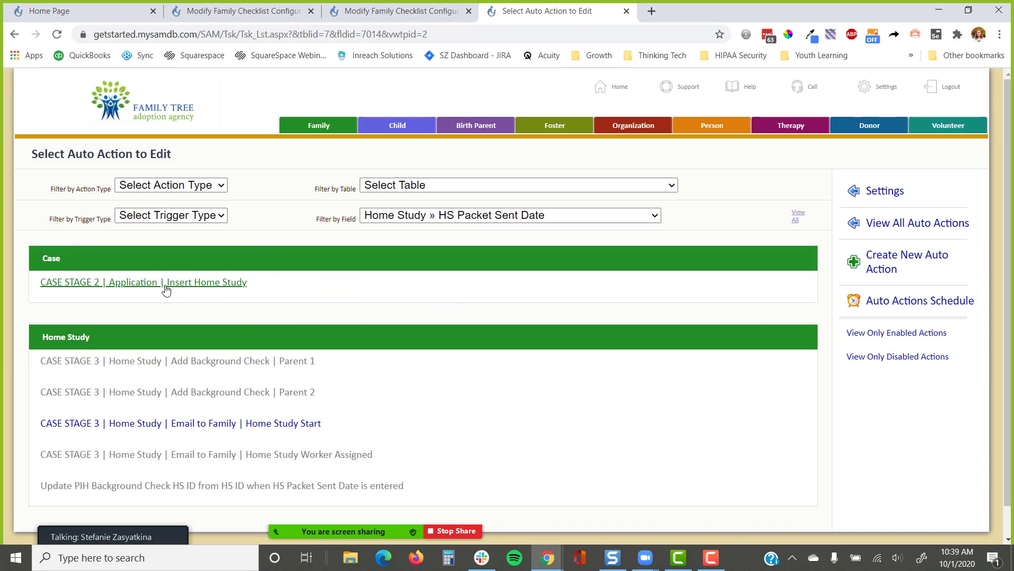
pyautogui.click(168, 283)
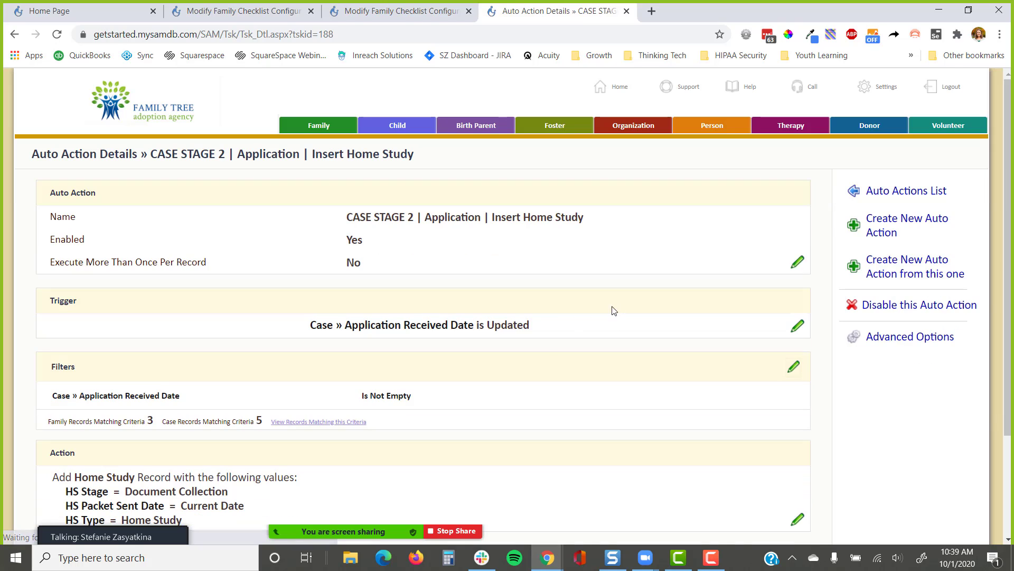
pyautogui.moveTo(569, 332); pyautogui.dragTo(295, 335)
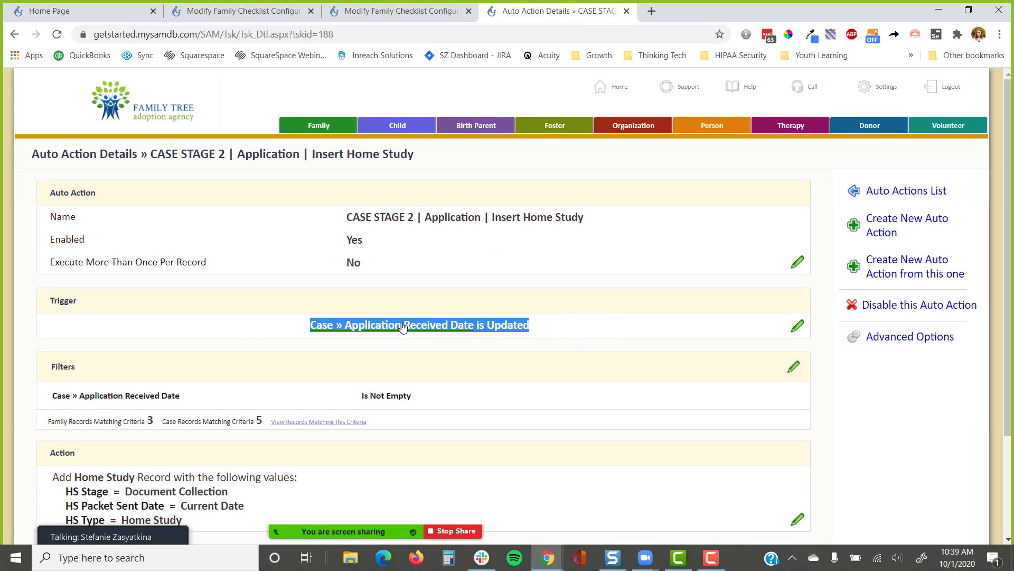
pyautogui.scroll(-3, 402, 328)
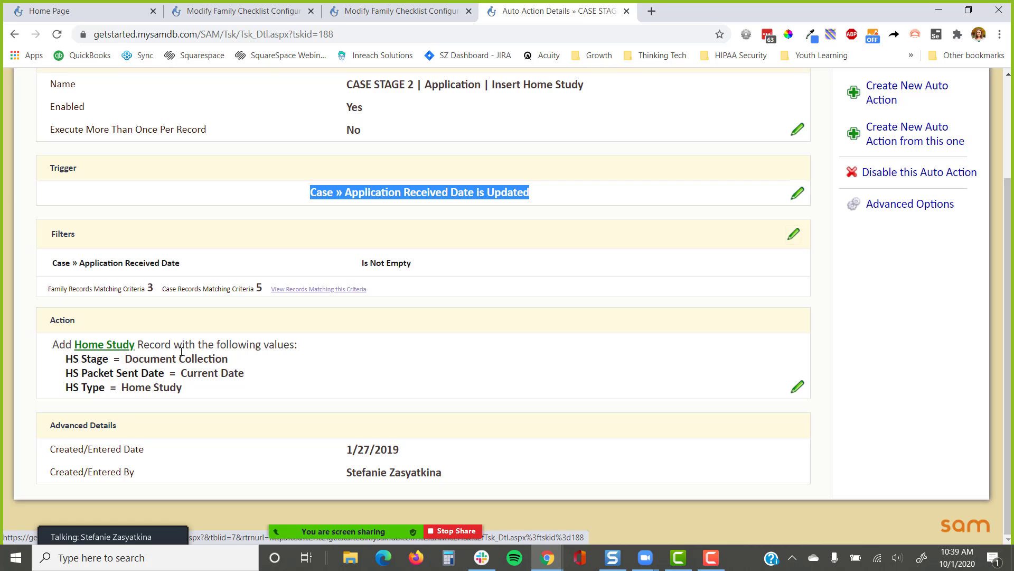
pyautogui.moveTo(256, 375); pyautogui.dragTo(57, 382)
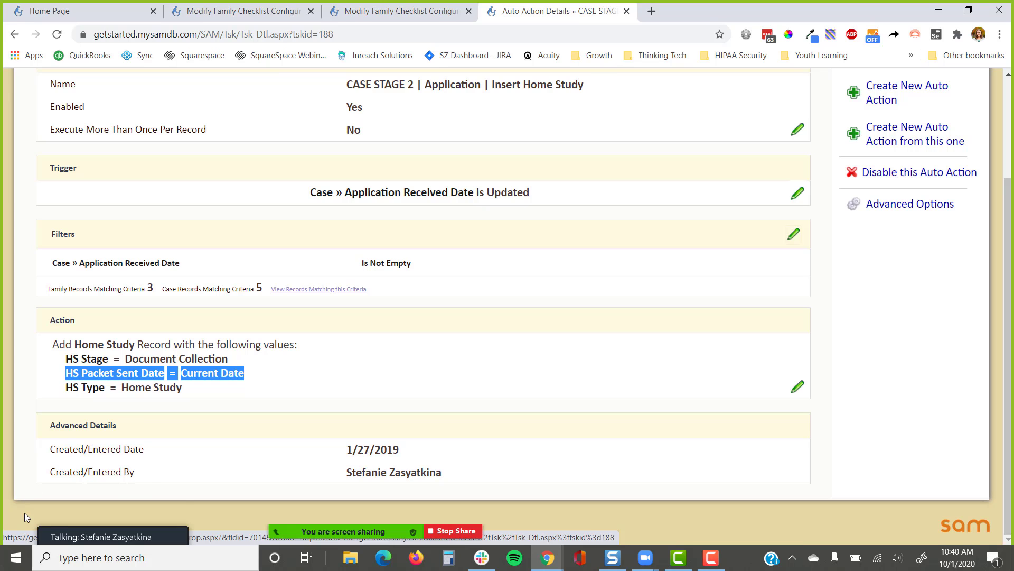
pyautogui.click(102, 518)
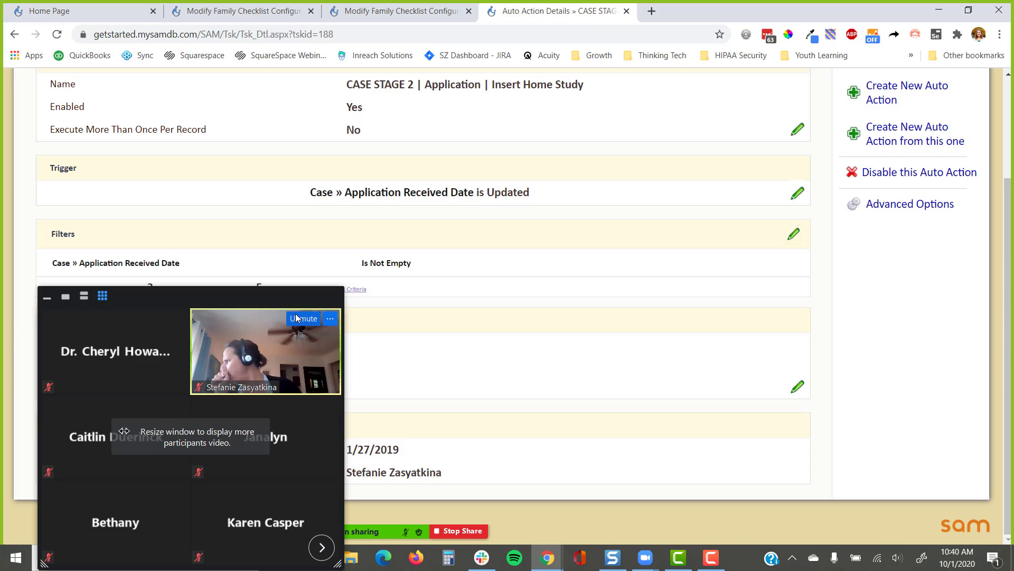
pyautogui.click(313, 321)
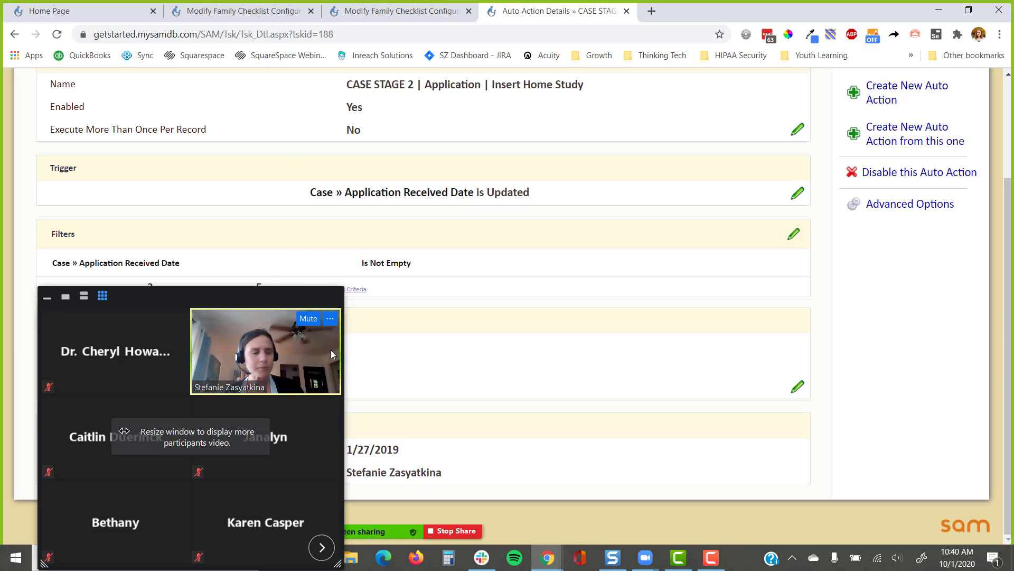
pyautogui.click(48, 298)
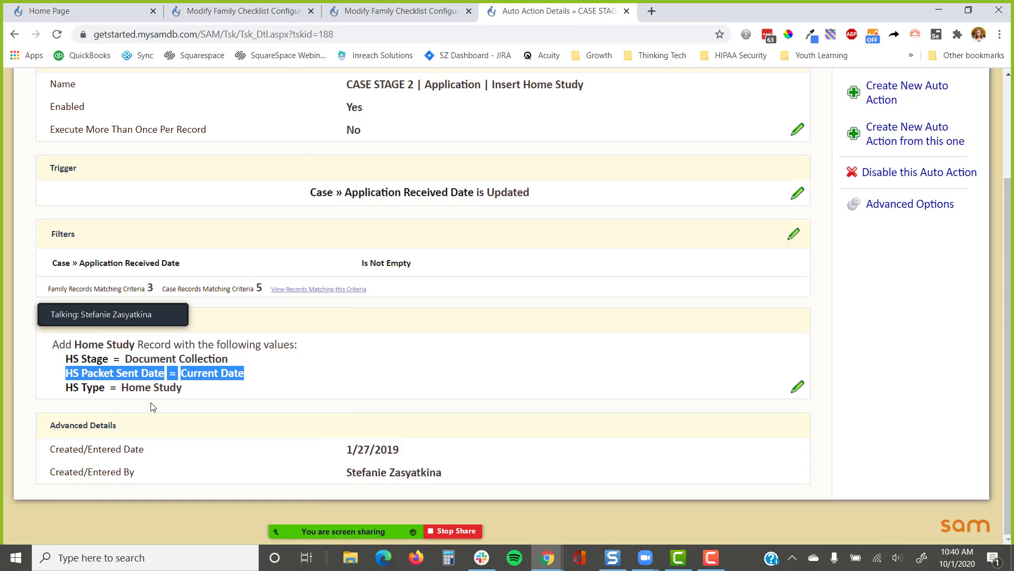
pyautogui.moveTo(167, 299); pyautogui.dragTo(154, 499)
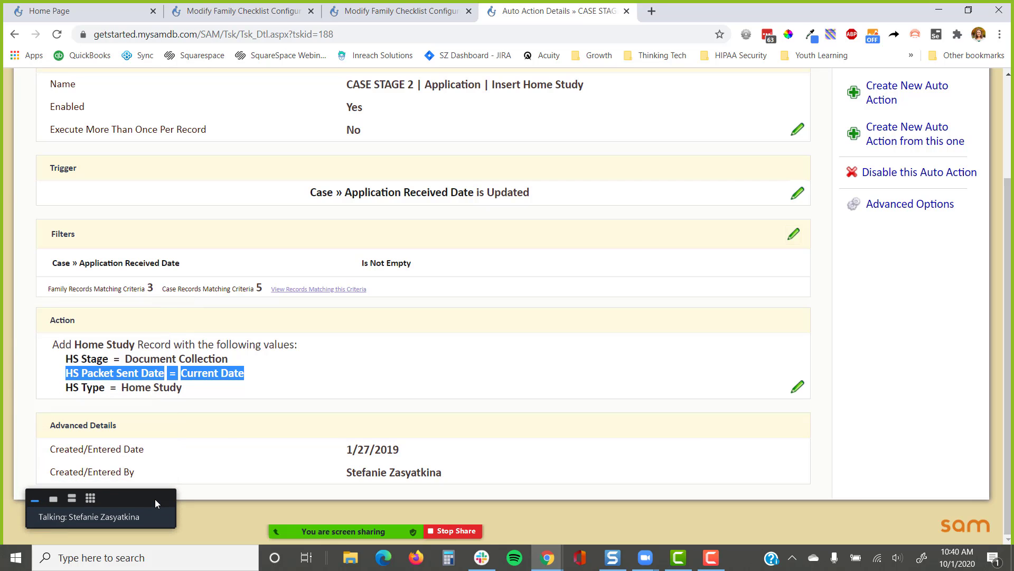
pyautogui.click(228, 427)
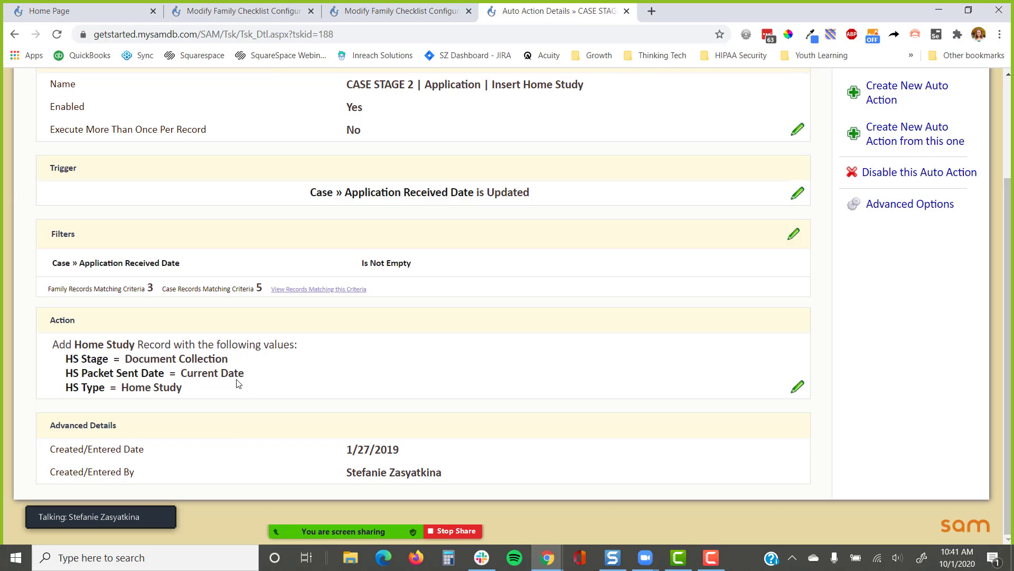
pyautogui.click(395, 11)
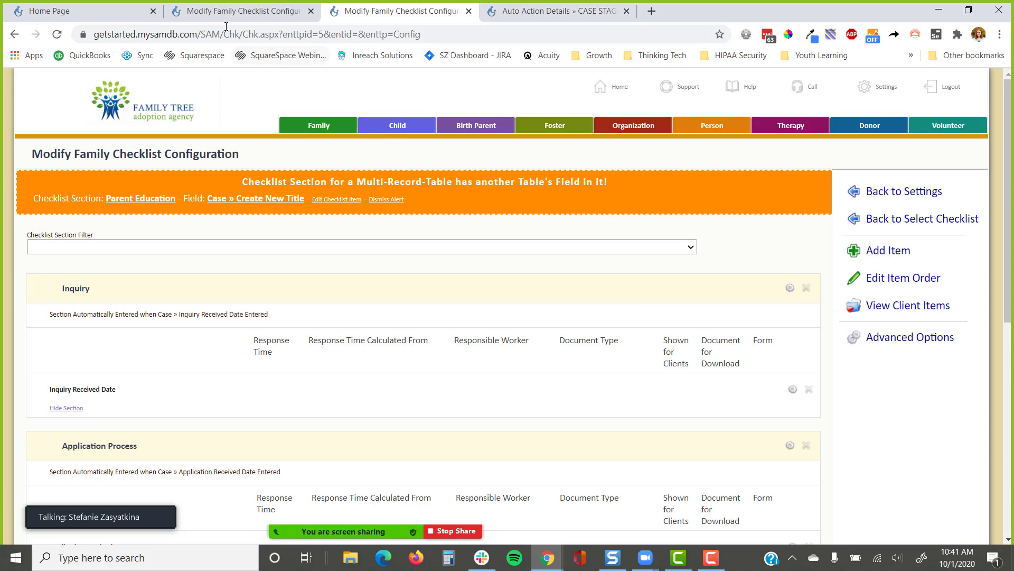
# Search Family for 'test' in a new tab and open the test family's cover page
pyautogui.rightClick(312, 137)
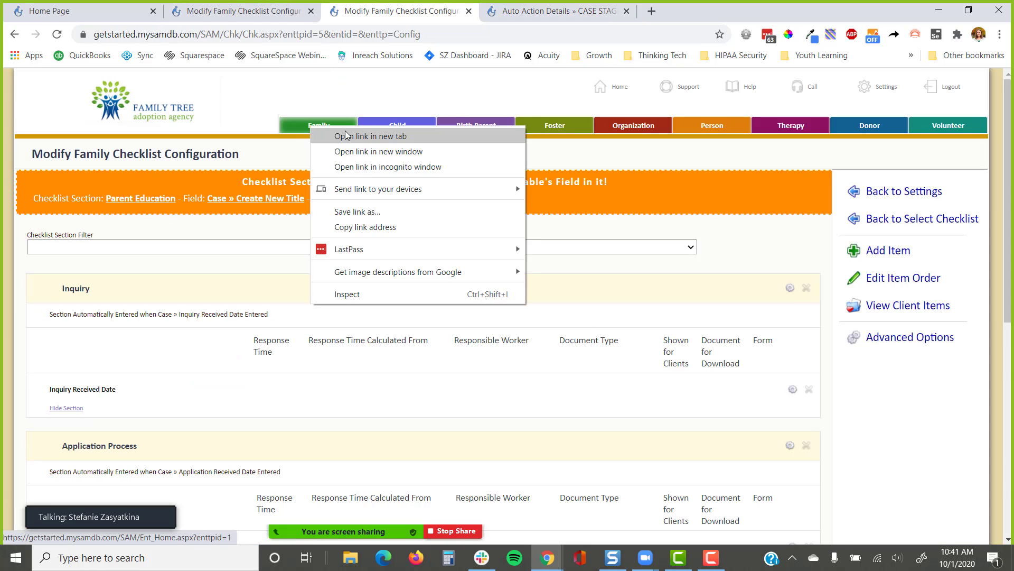
pyautogui.click(349, 138)
pyautogui.click(698, 13)
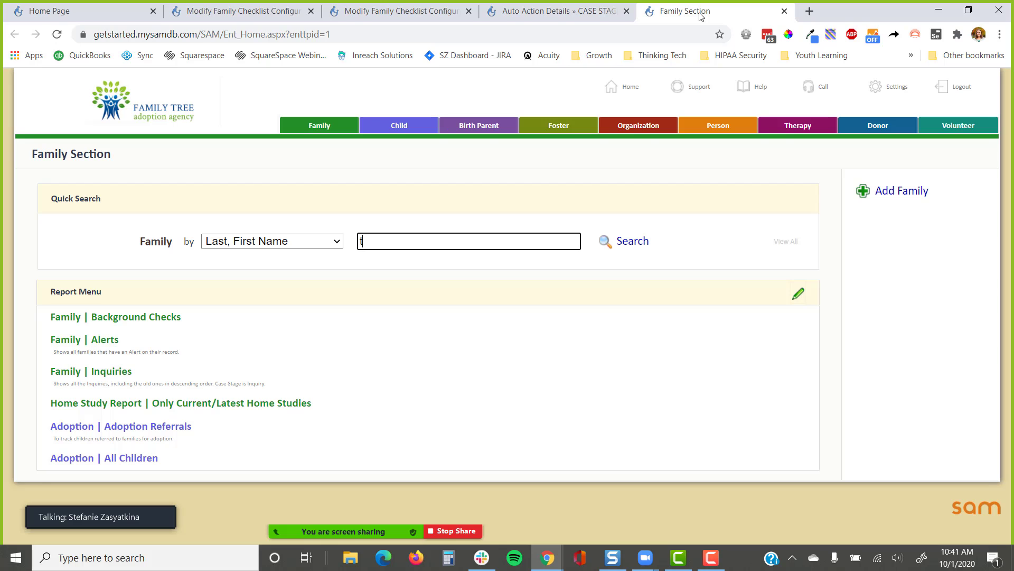
pyautogui.write('test')
pyautogui.press('Return')
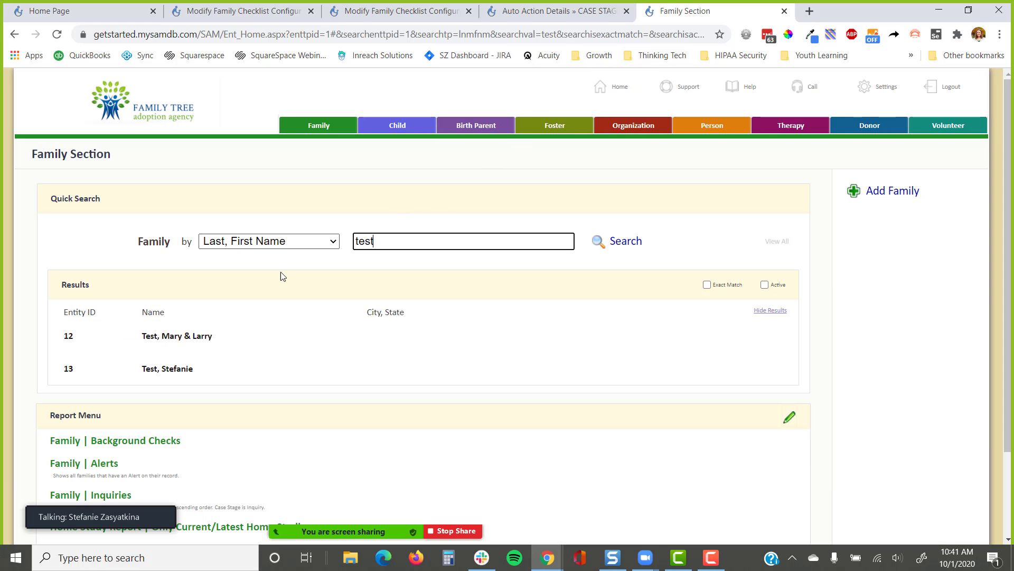
pyautogui.click(167, 368)
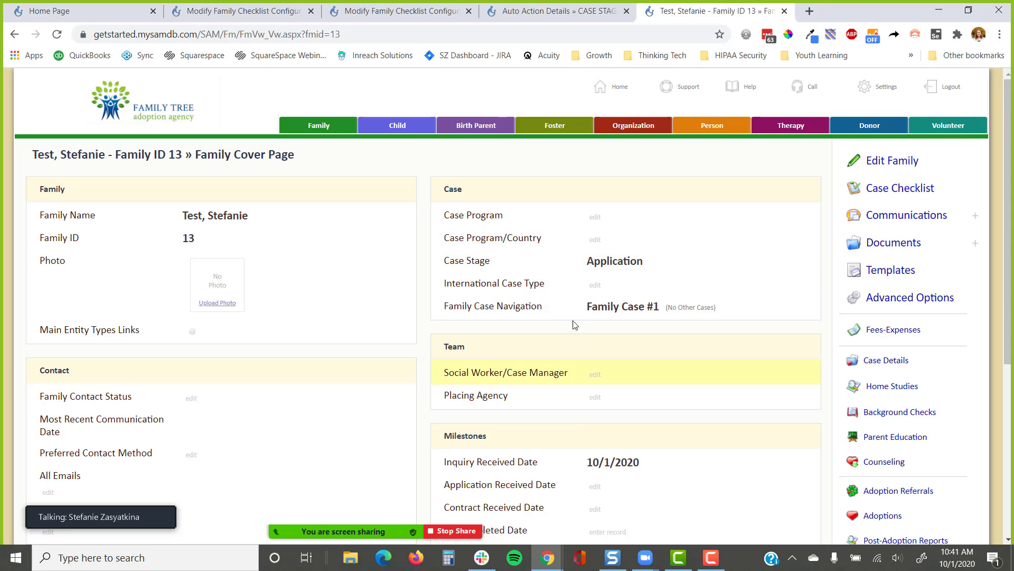
# Set the family's Case Program to Domestic and save
pyautogui.click(592, 222)
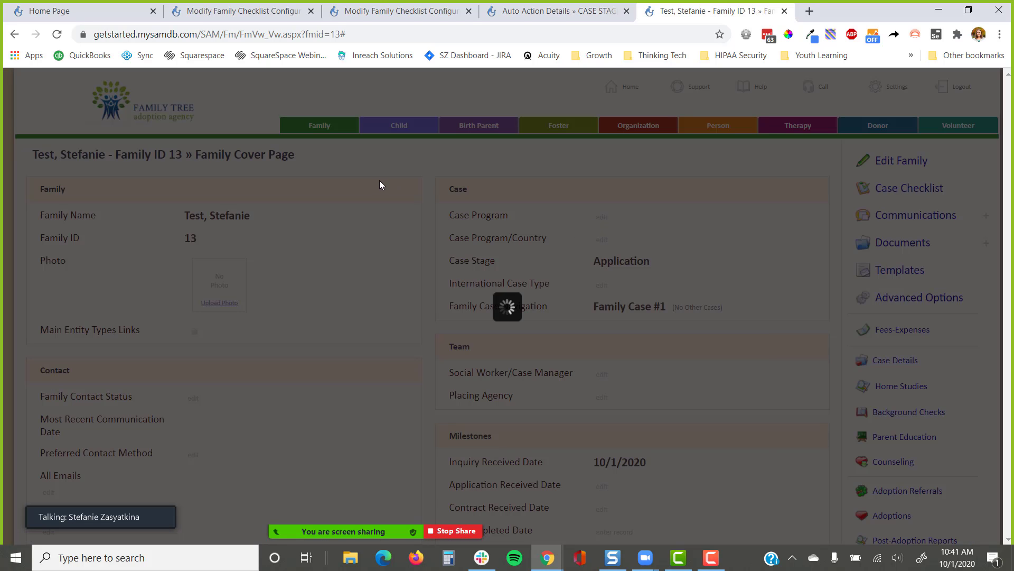
pyautogui.click(482, 152)
pyautogui.click(484, 185)
pyautogui.click(712, 194)
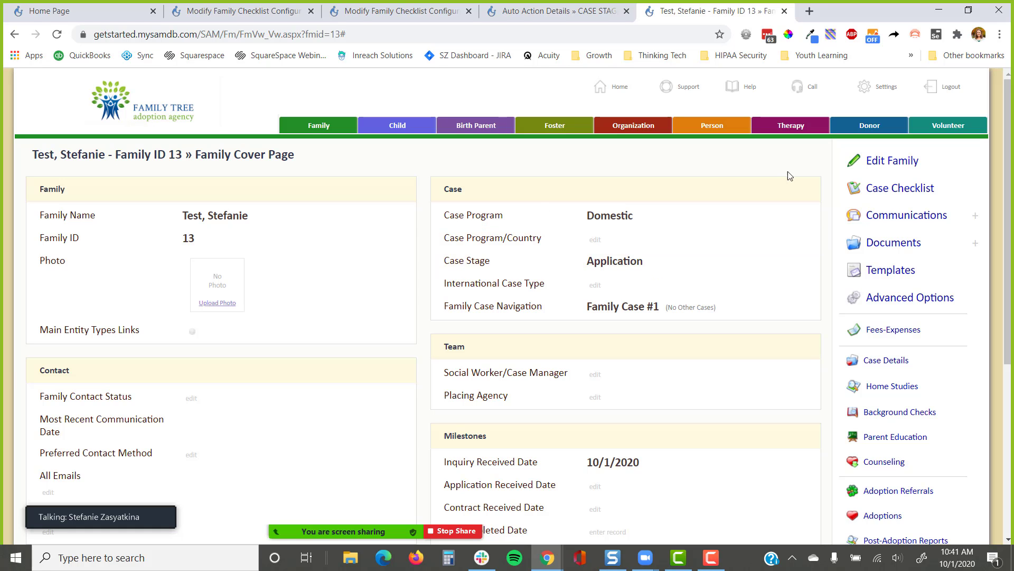
# Enter the test family's home email address in the Edit Family form
pyautogui.click(891, 160)
pyautogui.scroll(-15, 348, 242)
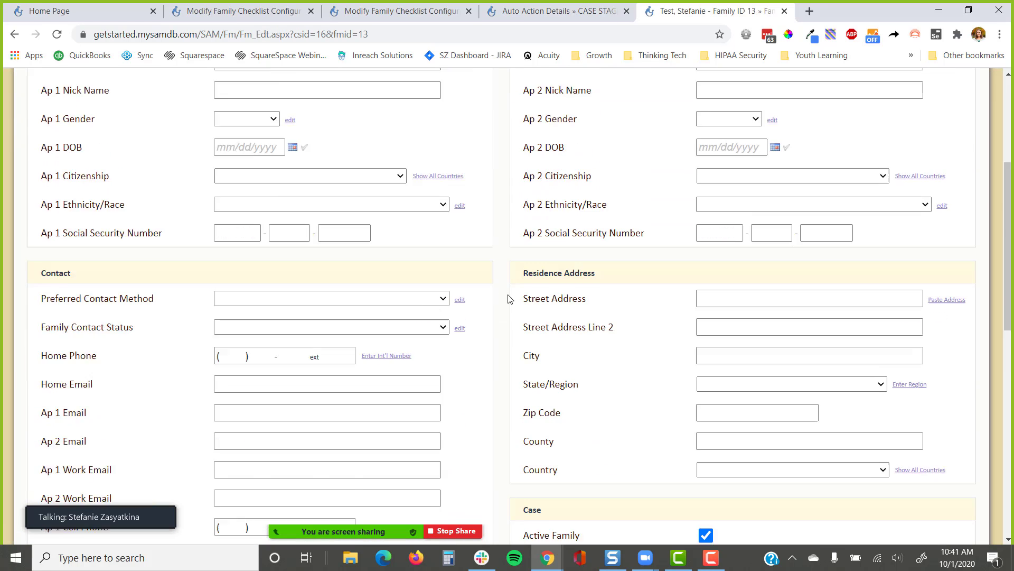
pyautogui.scroll(7, 453, 297)
pyautogui.scroll(3, 453, 296)
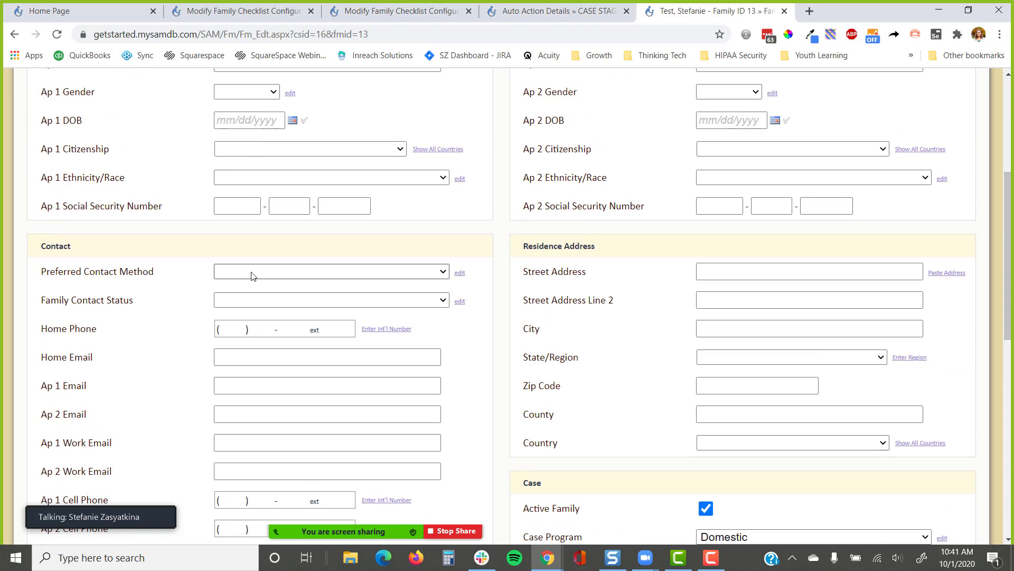
pyautogui.click(240, 356)
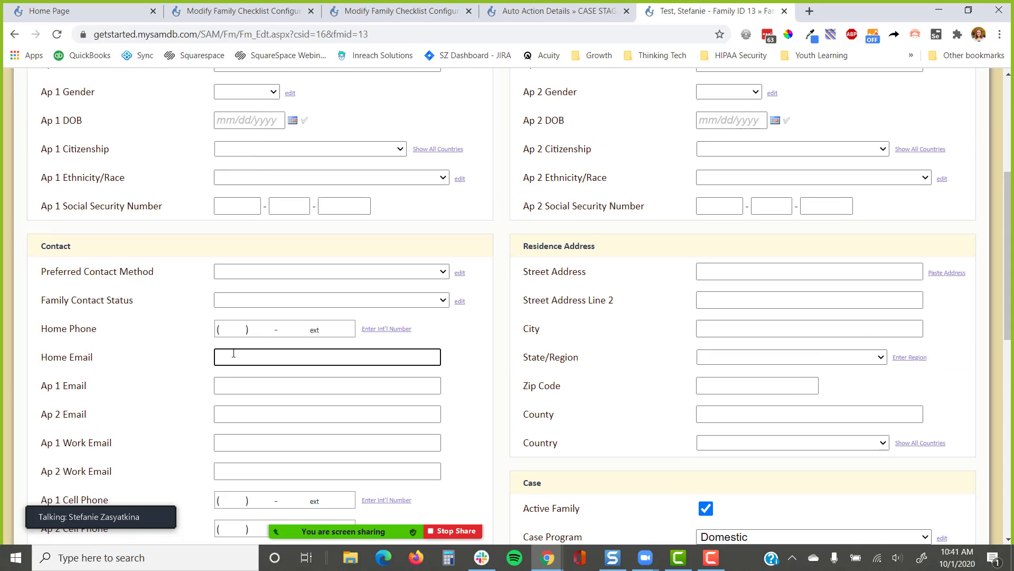
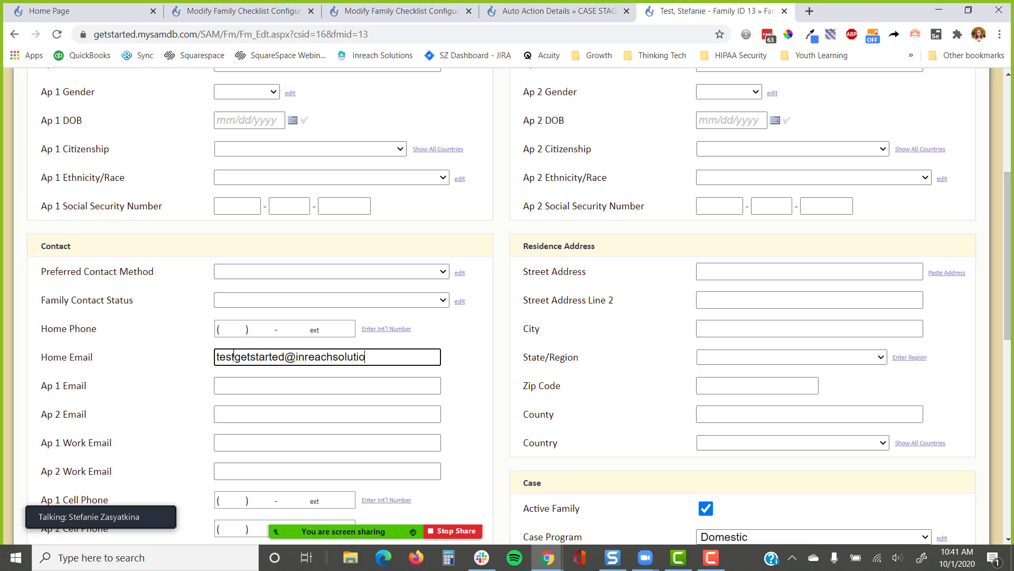
pyautogui.hotkey('ctrl', 'a')
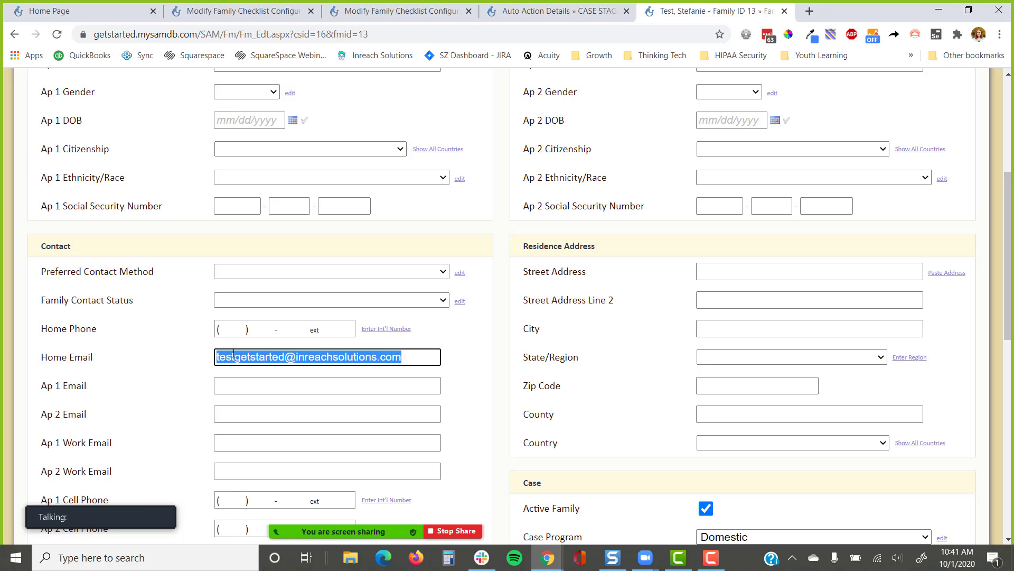
pyautogui.scroll(-10, 645, 152)
# Enter and confirm the family login password, then save the family record
pyautogui.click(664, 318)
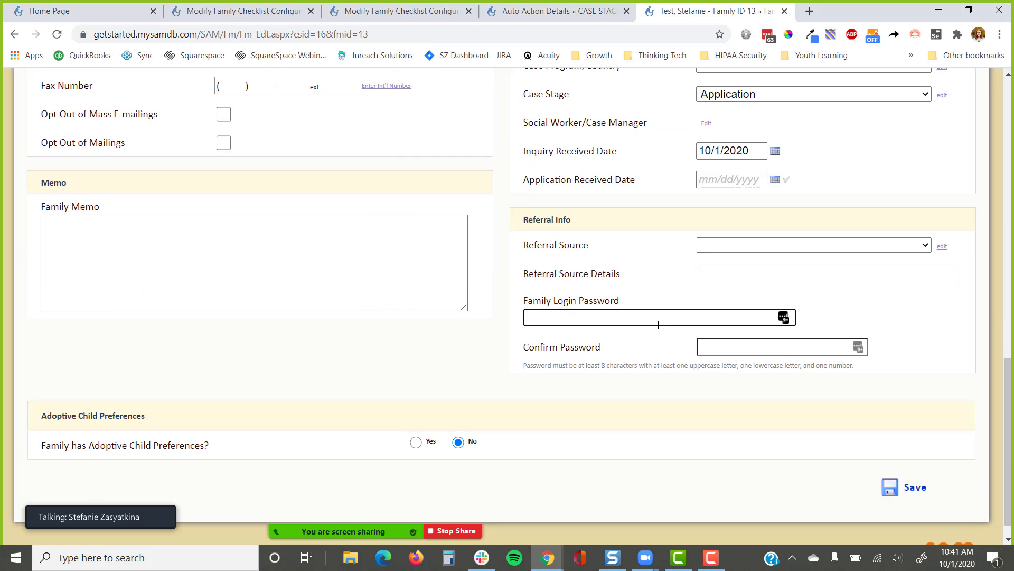
pyautogui.write('•••••••••••')
pyautogui.press('Tab')
pyautogui.write('••••••••')
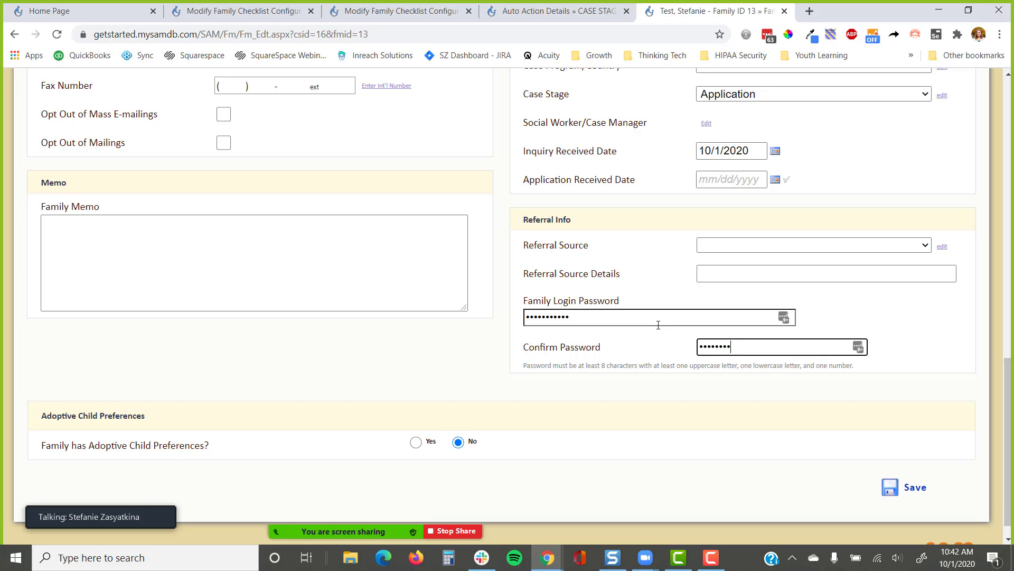
pyautogui.write('•••')
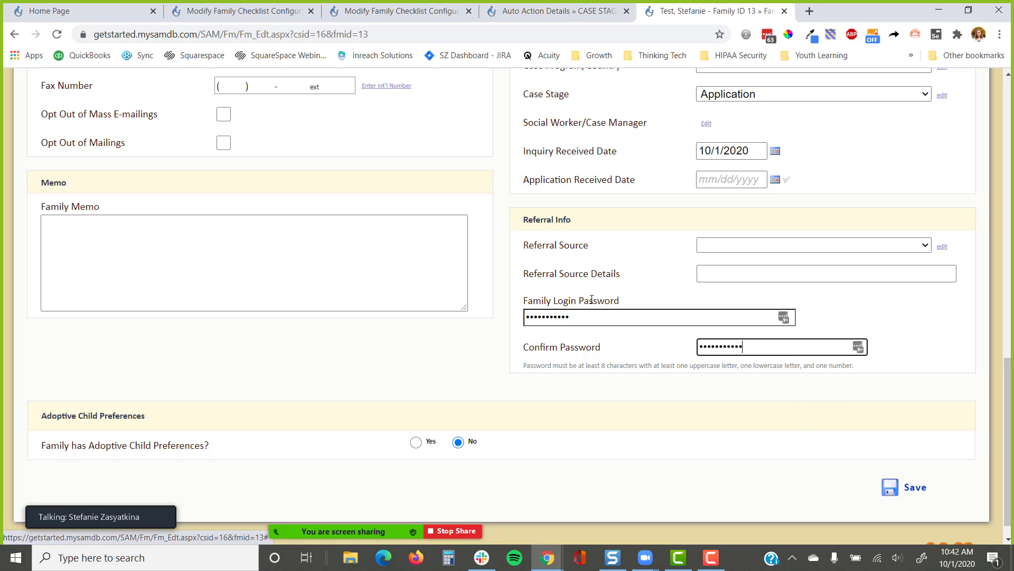
pyautogui.scroll(6, 449, 335)
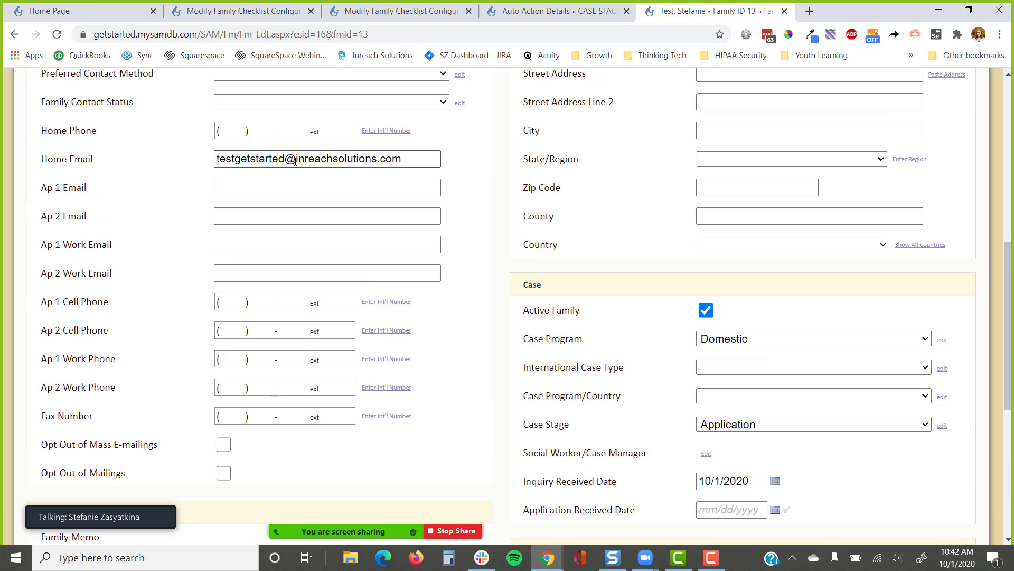
pyautogui.moveTo(42, 159); pyautogui.dragTo(137, 274)
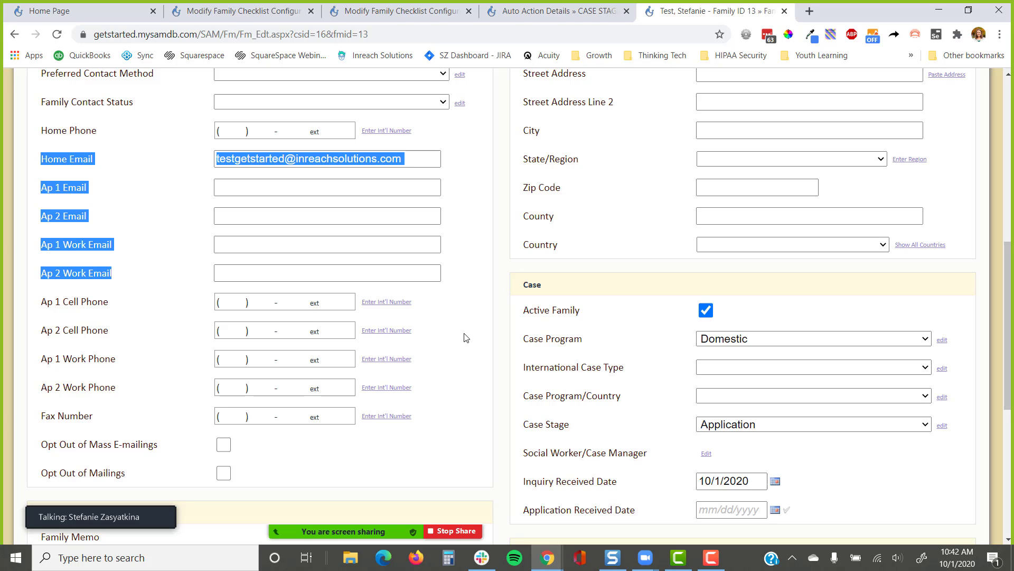
pyautogui.scroll(-7, 466, 337)
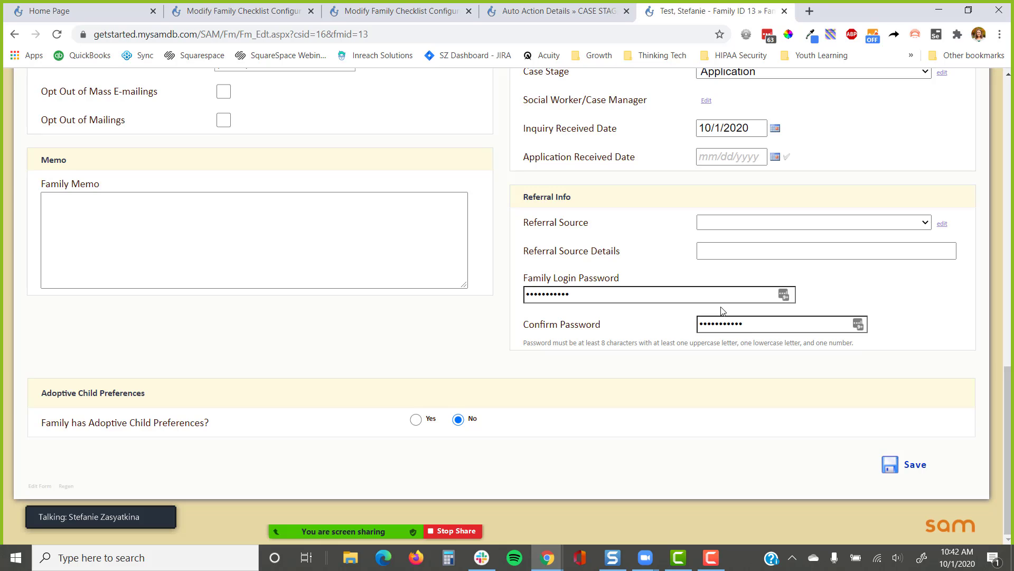
pyautogui.click(907, 464)
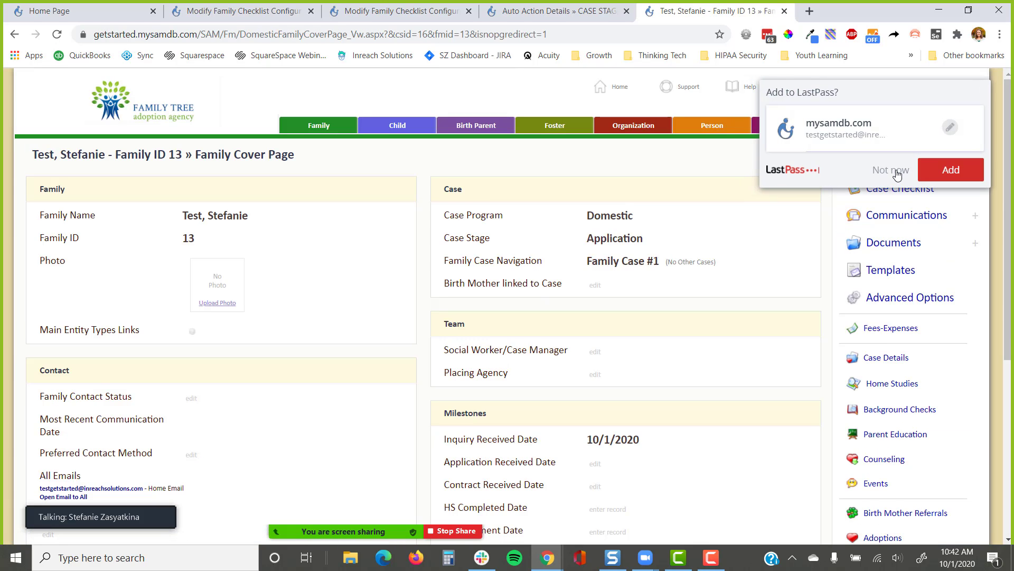
# Set the Application Received Date to today, 10/1/2020, and save it
pyautogui.click(897, 170)
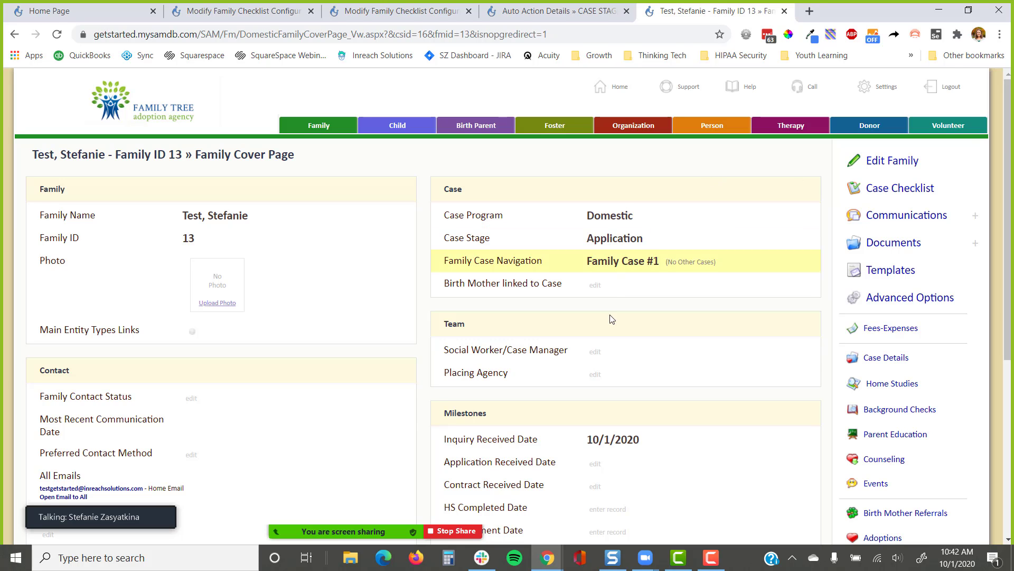
pyautogui.click(595, 463)
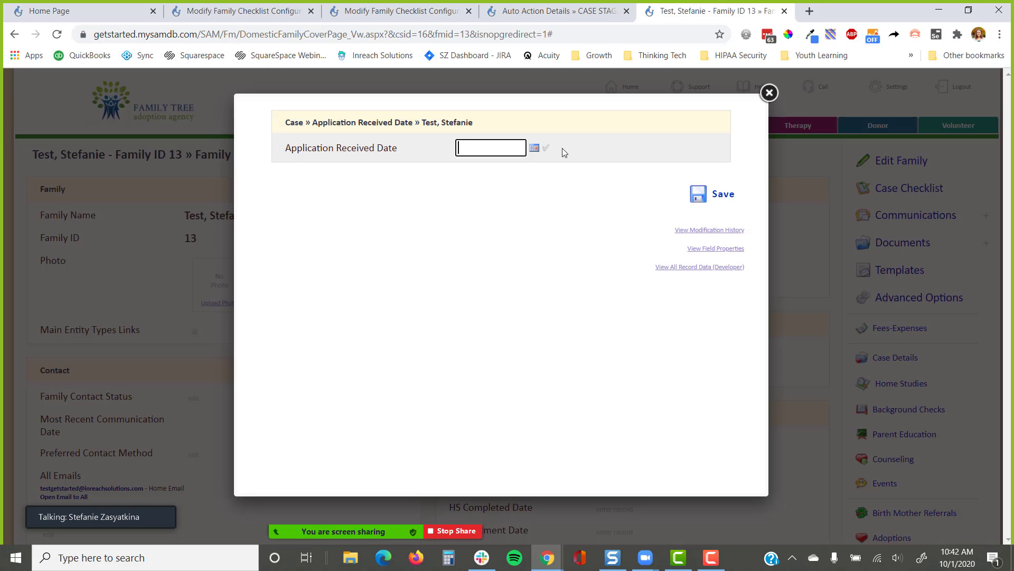
pyautogui.click(545, 147)
pyautogui.click(718, 194)
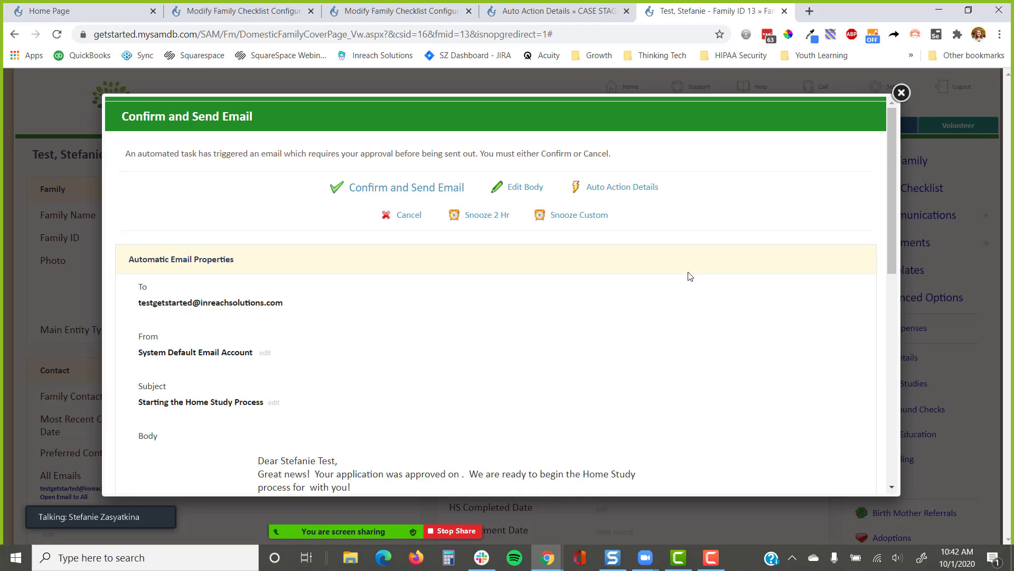
# Review the Starting the Home Study Process email and confirm sending it
pyautogui.scroll(-2, 385, 316)
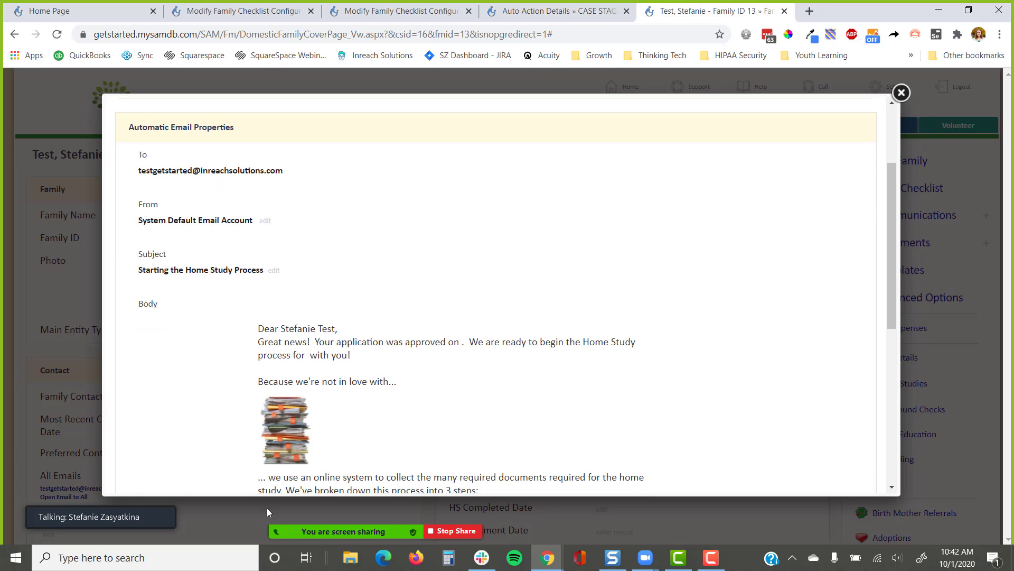
pyautogui.scroll(-2, 436, 281)
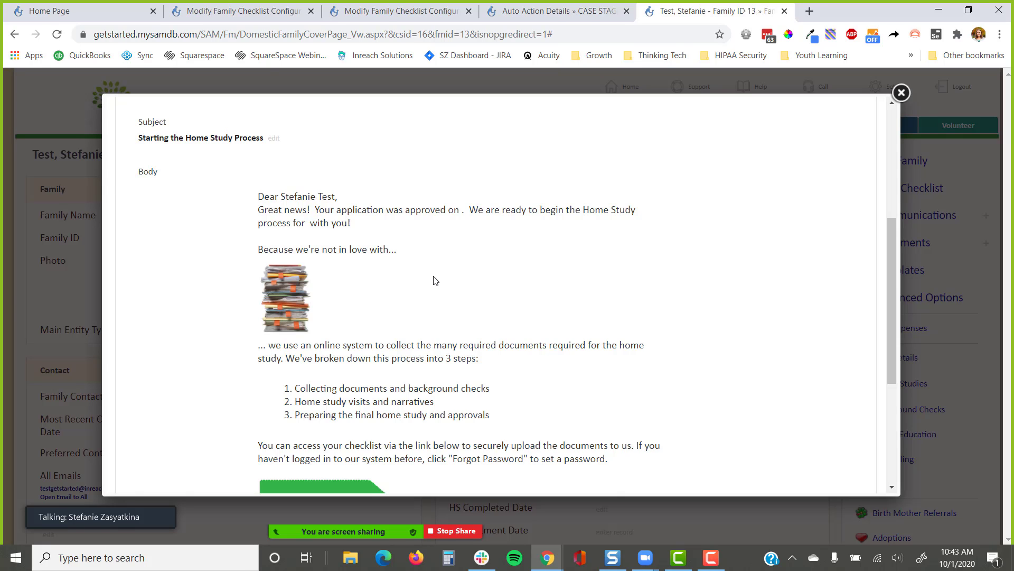
pyautogui.moveTo(463, 211); pyautogui.dragTo(311, 208)
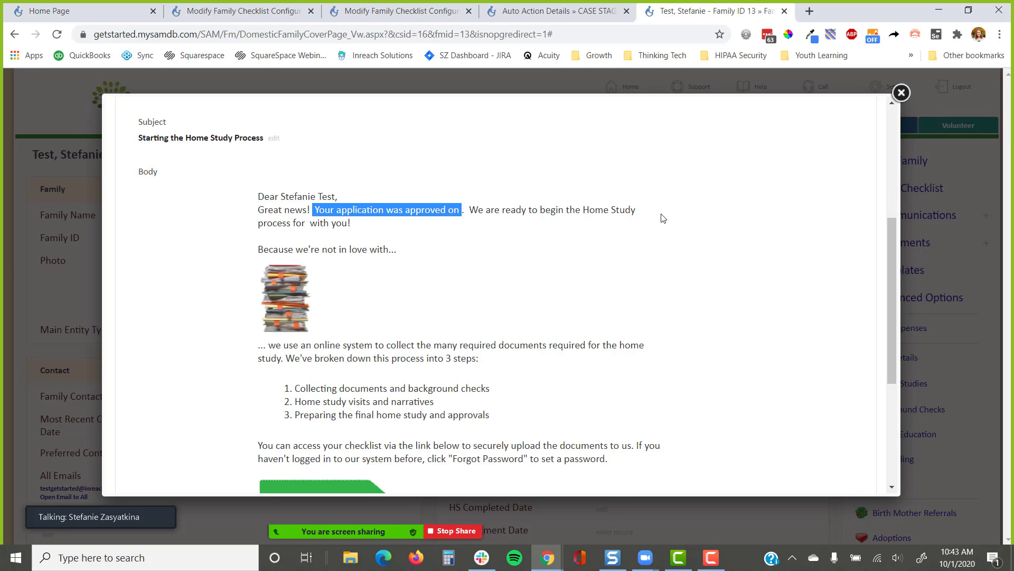
pyautogui.scroll(5, 729, 242)
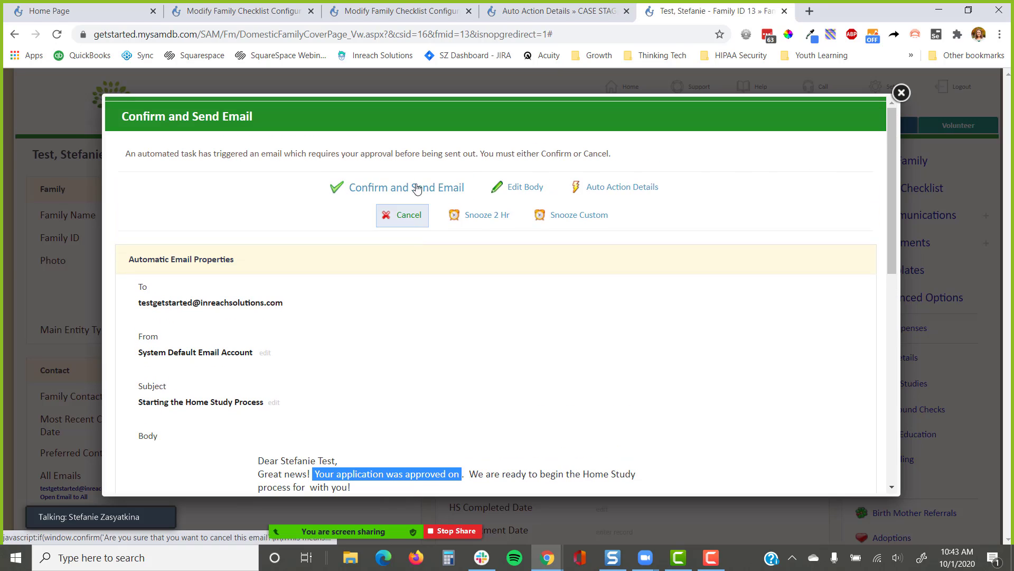
pyautogui.click(417, 187)
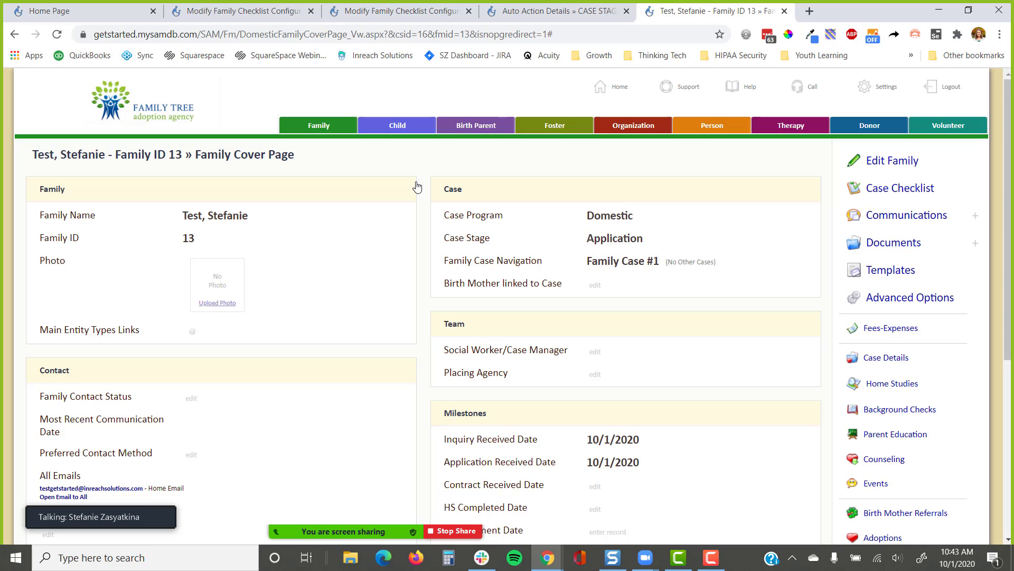
# Review the new Home Study record at Document Collection stage, then go to the Case Checklist
pyautogui.scroll(-1, 529, 249)
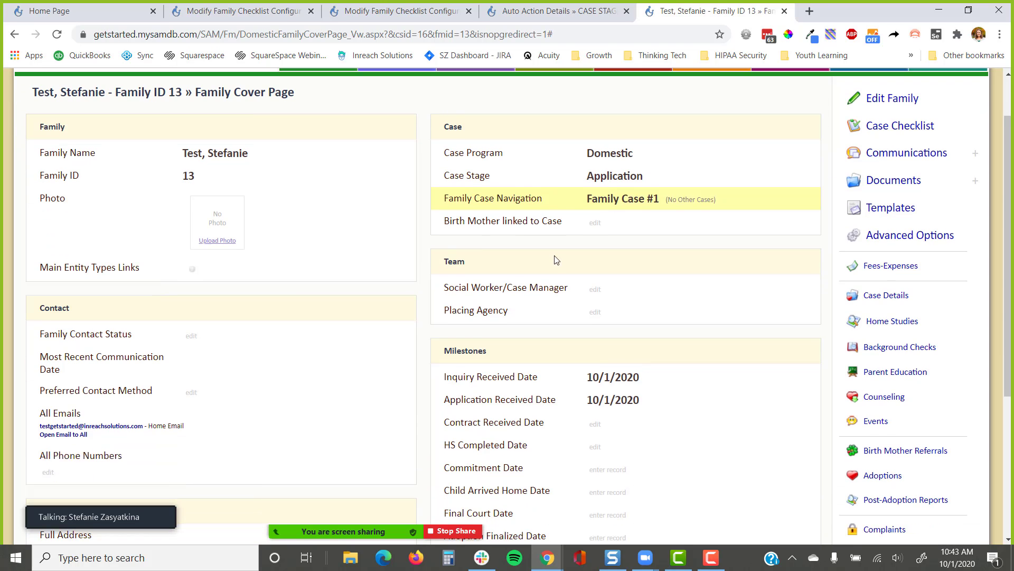
pyautogui.click(886, 318)
pyautogui.scroll(-1, 279, 276)
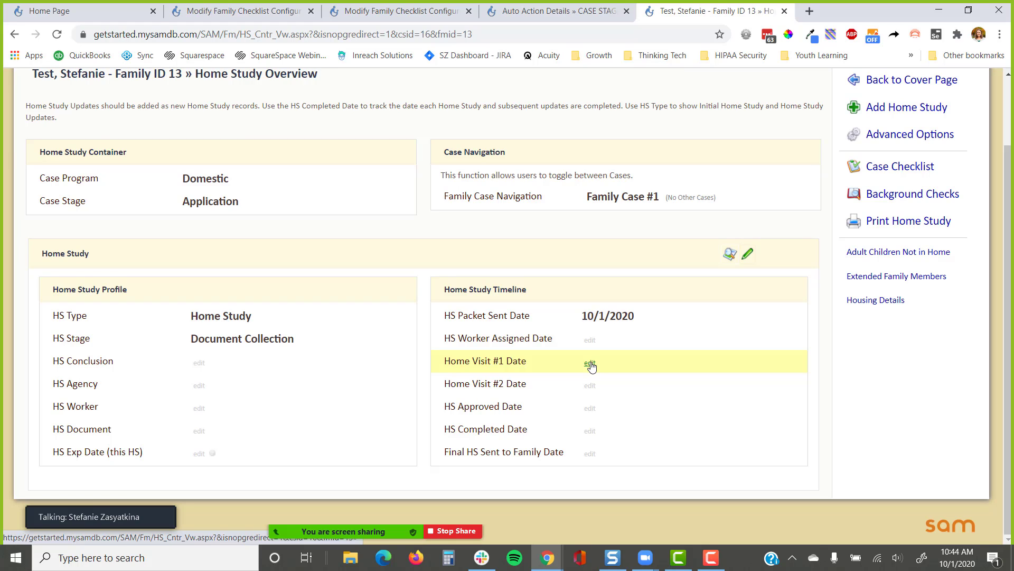
pyautogui.click(881, 174)
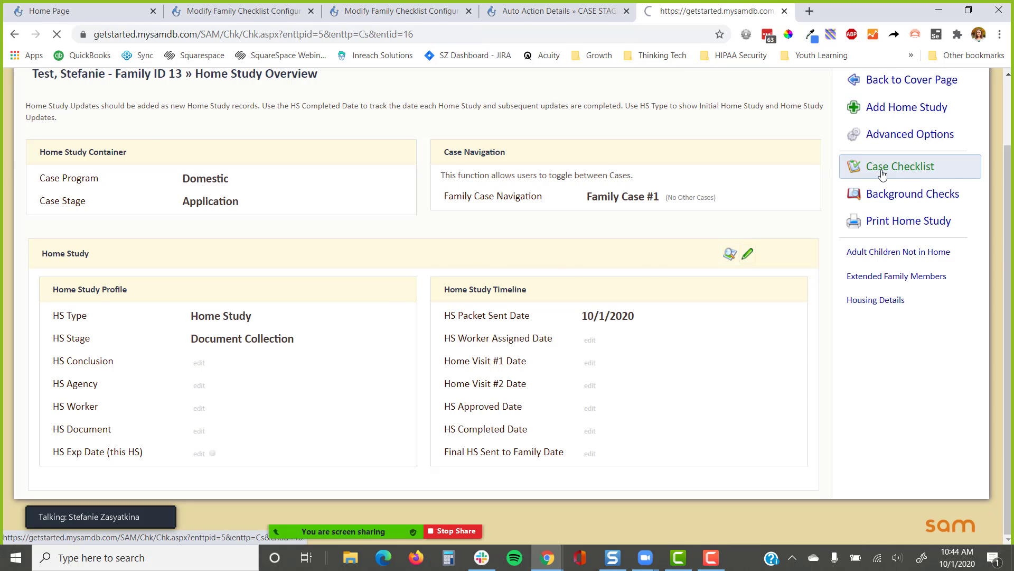
# Point out the Home Study Process section and its Document 1 item on the checklist
pyautogui.scroll(-7, 797, 235)
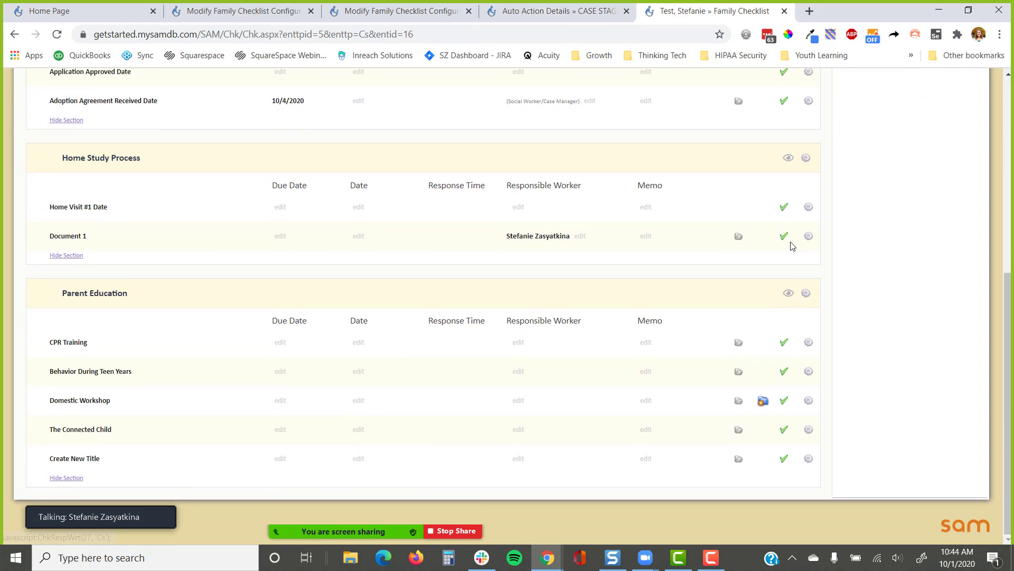
pyautogui.moveTo(177, 159); pyautogui.dragTo(39, 164)
pyautogui.moveTo(116, 240); pyautogui.dragTo(36, 243)
pyautogui.scroll(6, 201, 266)
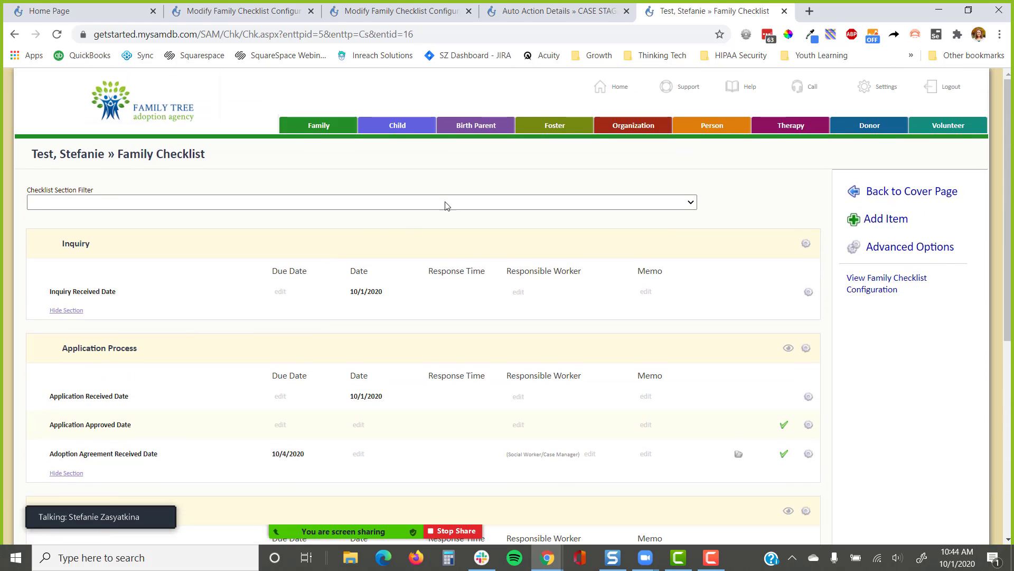
# Open the Family Case Checklist login form from Settings' Public Form Links
pyautogui.click(888, 86)
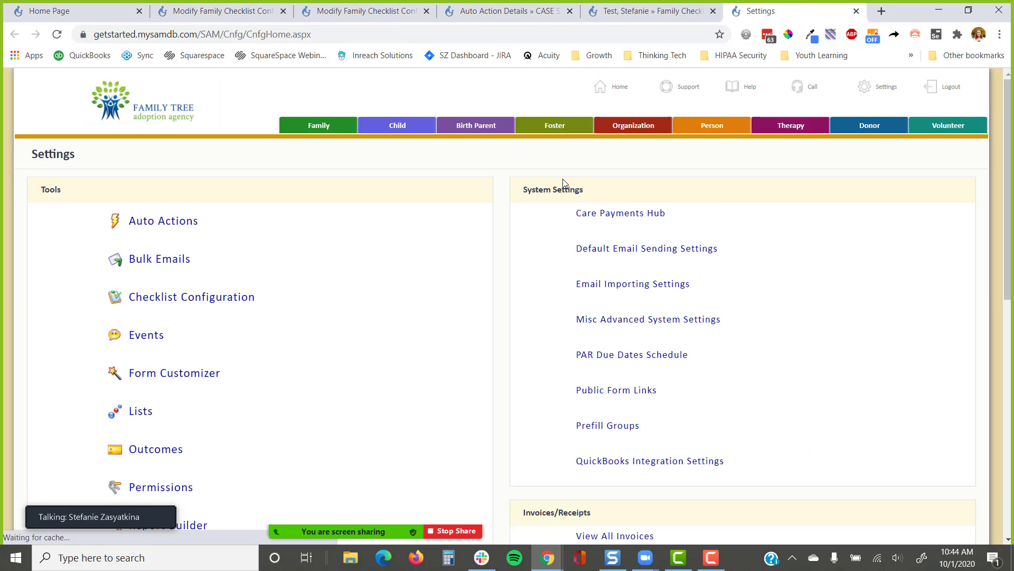
pyautogui.click(609, 390)
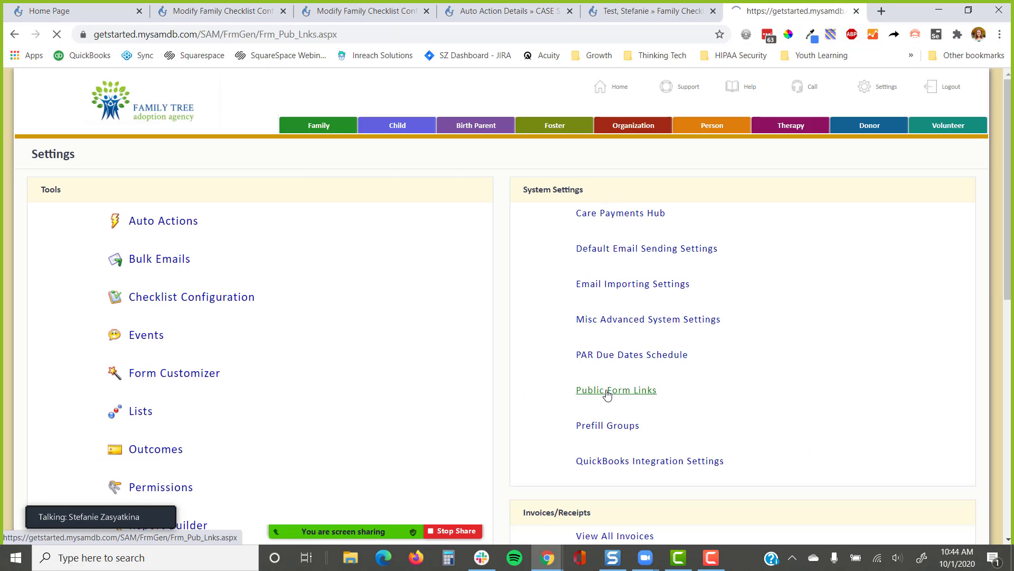
pyautogui.scroll(-7, 404, 341)
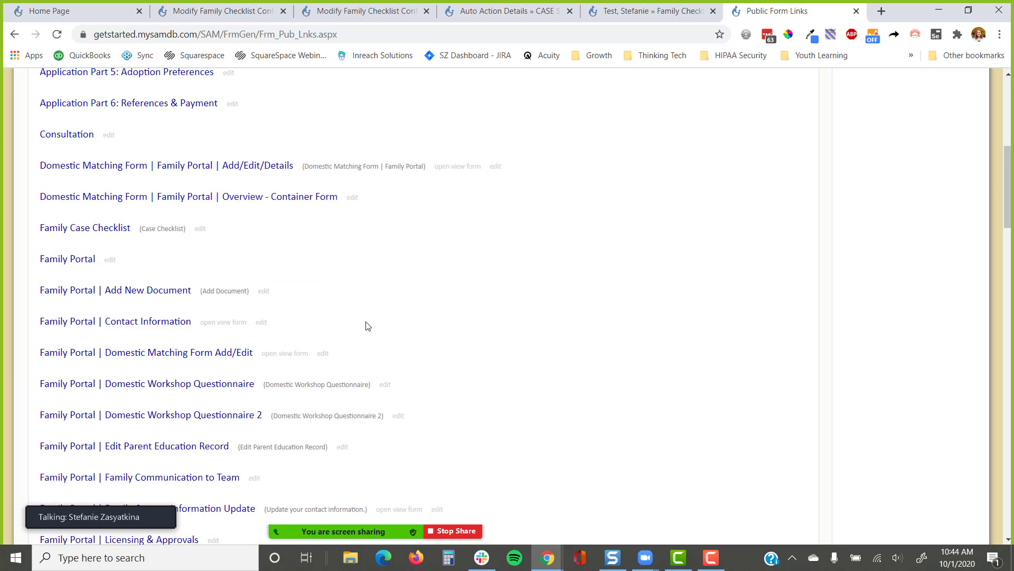
pyautogui.scroll(1, 365, 324)
pyautogui.click(124, 287)
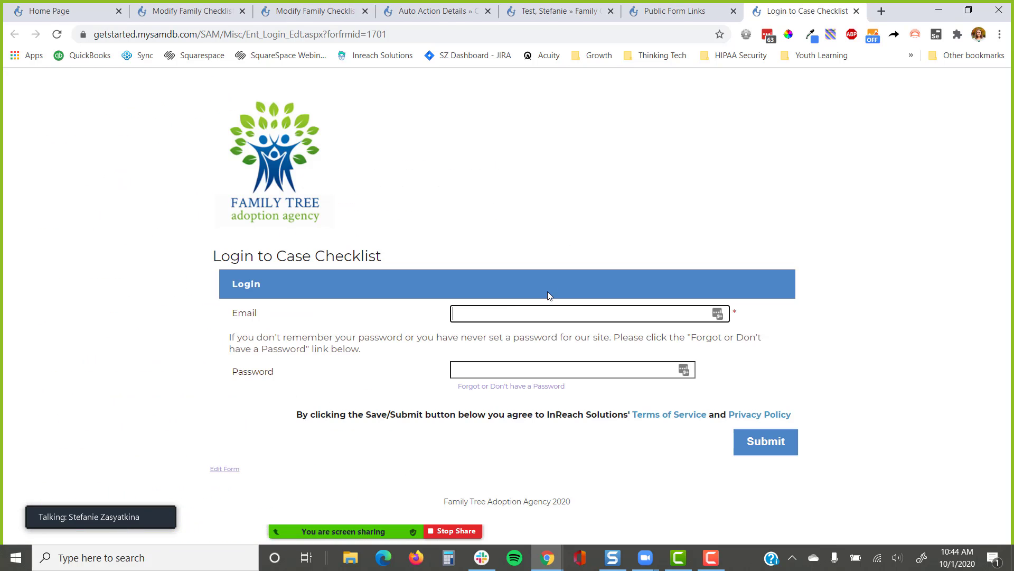
# Sign in to the family's Case Checklist with the portal password and decline saving it
pyautogui.click(533, 369)
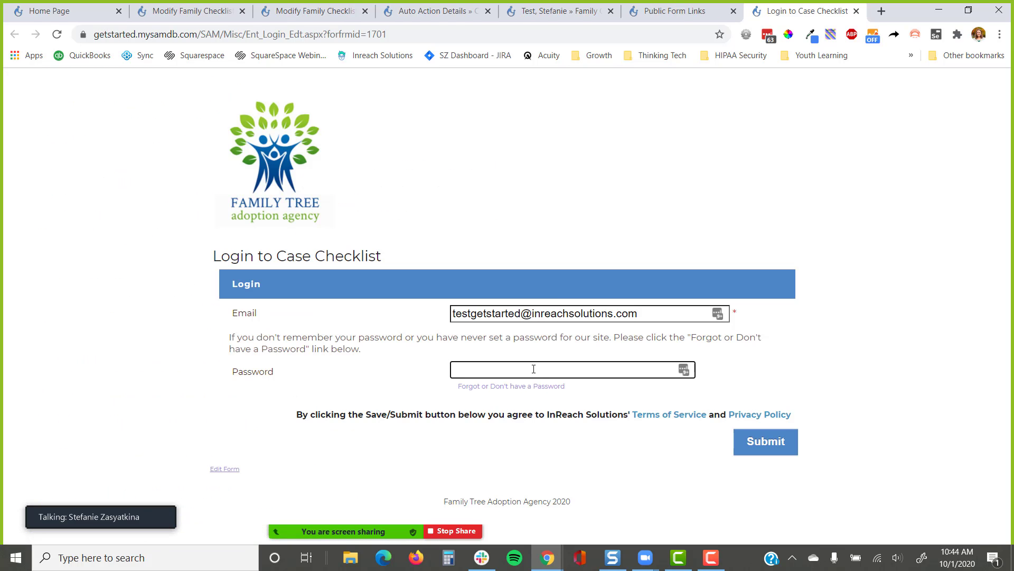
pyautogui.write('•••••••••••')
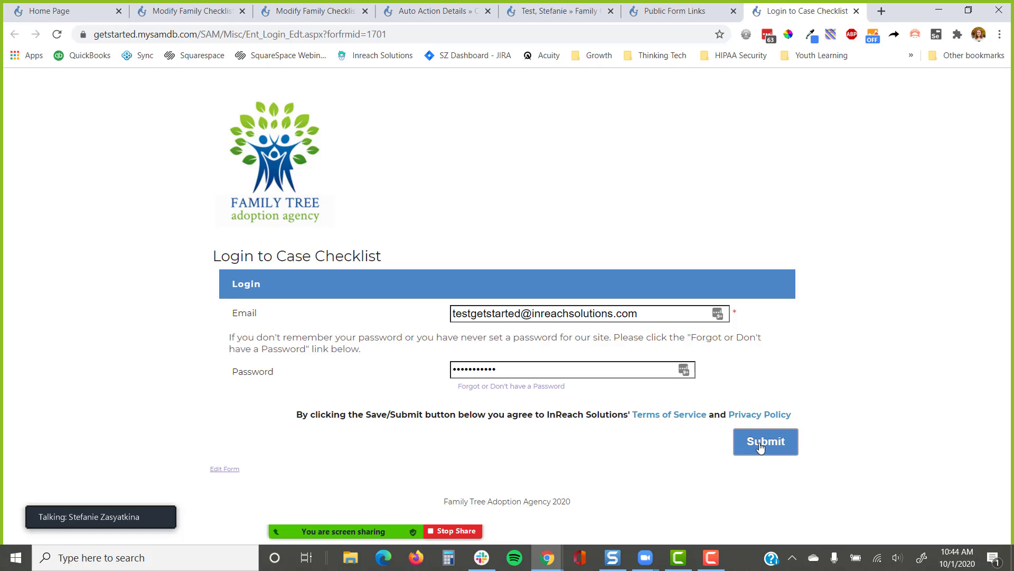
pyautogui.click(761, 448)
pyautogui.scroll(-3, 729, 234)
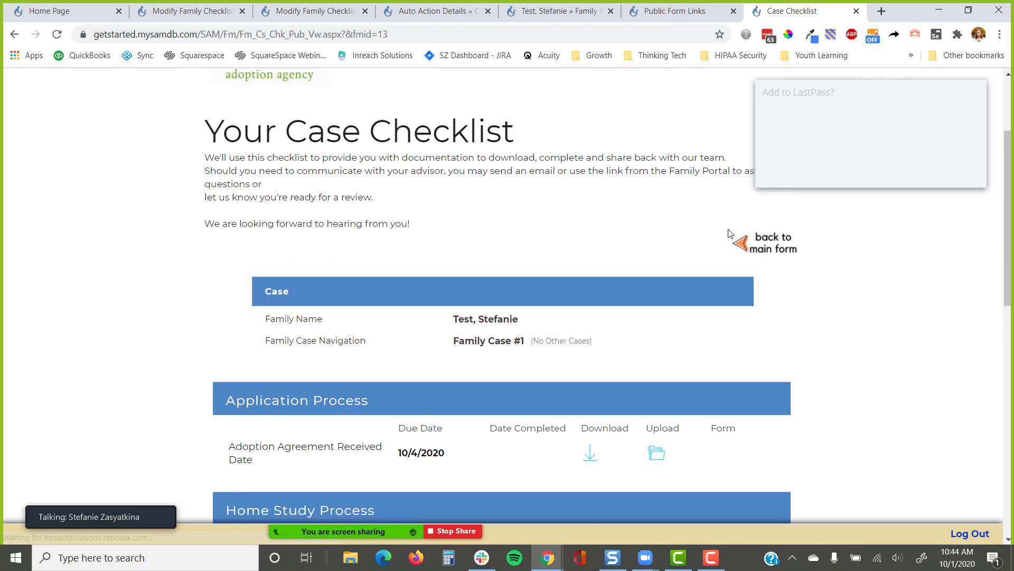
pyautogui.click(897, 171)
# Download Document 1's form, close the PDF, and point out the Application Process heading
pyautogui.scroll(-3, 833, 328)
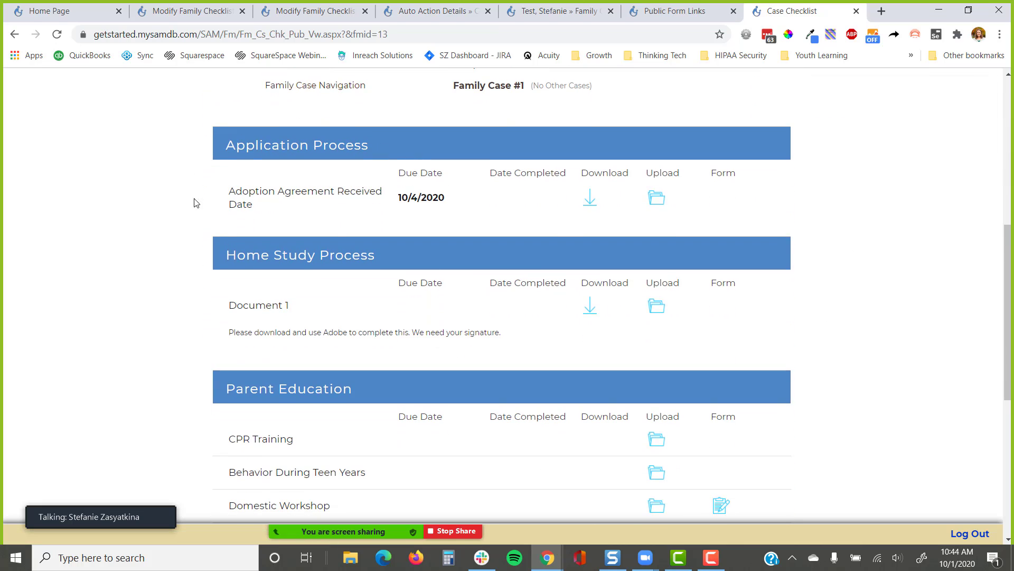
pyautogui.scroll(-1, 435, 227)
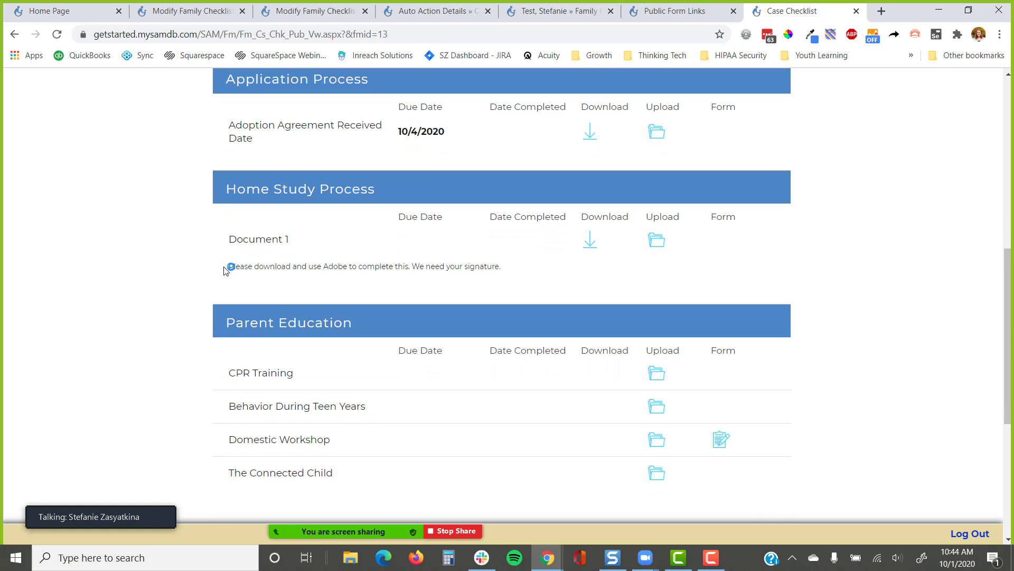
pyautogui.moveTo(288, 239); pyautogui.dragTo(219, 249)
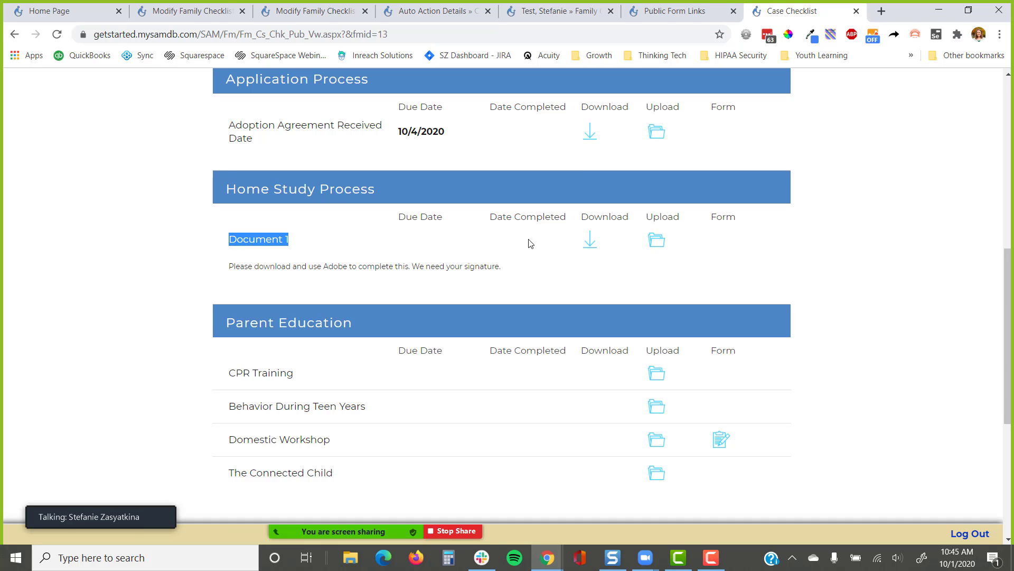
pyautogui.click(588, 241)
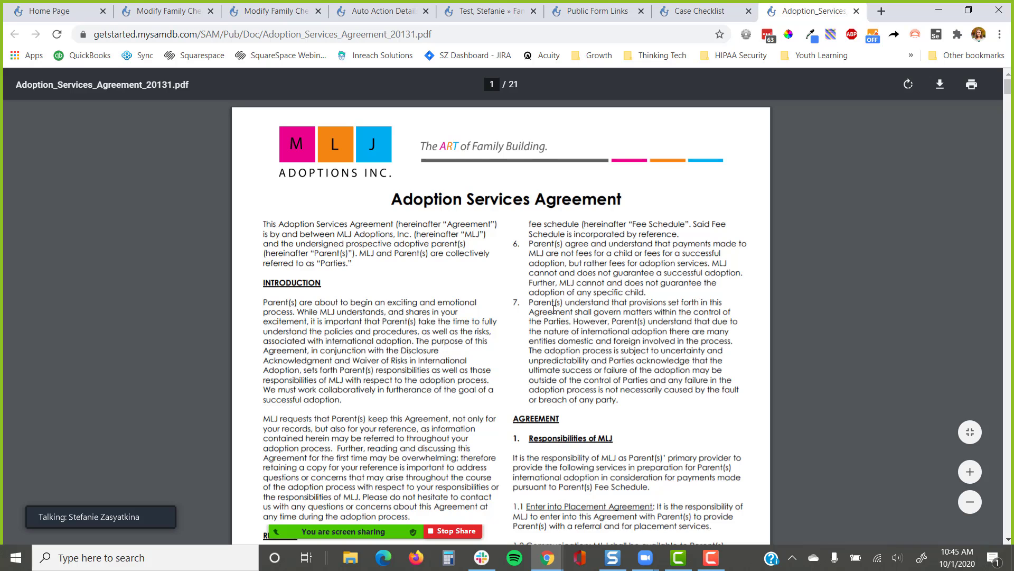
pyautogui.click(857, 12)
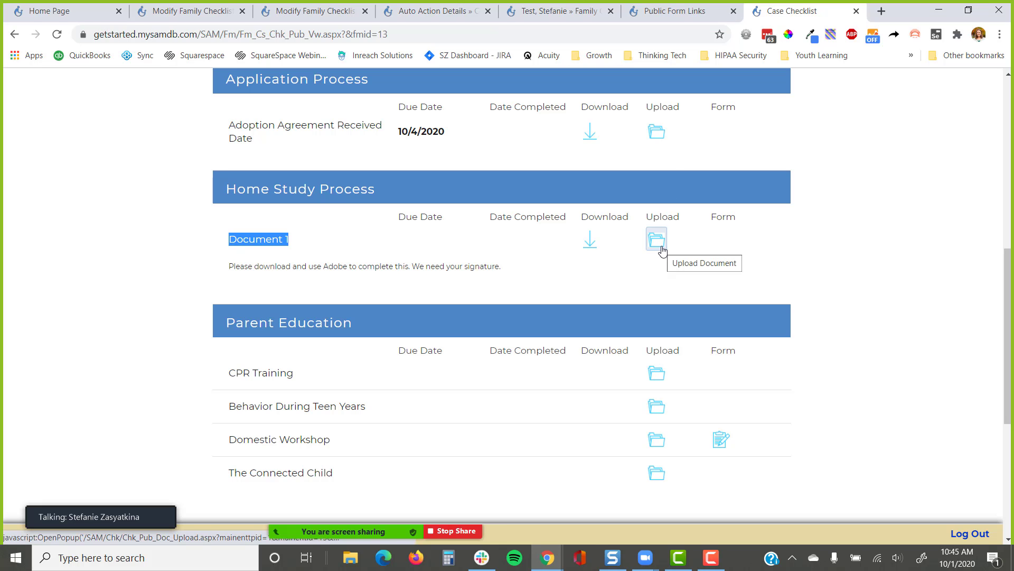
pyautogui.scroll(5, 609, 265)
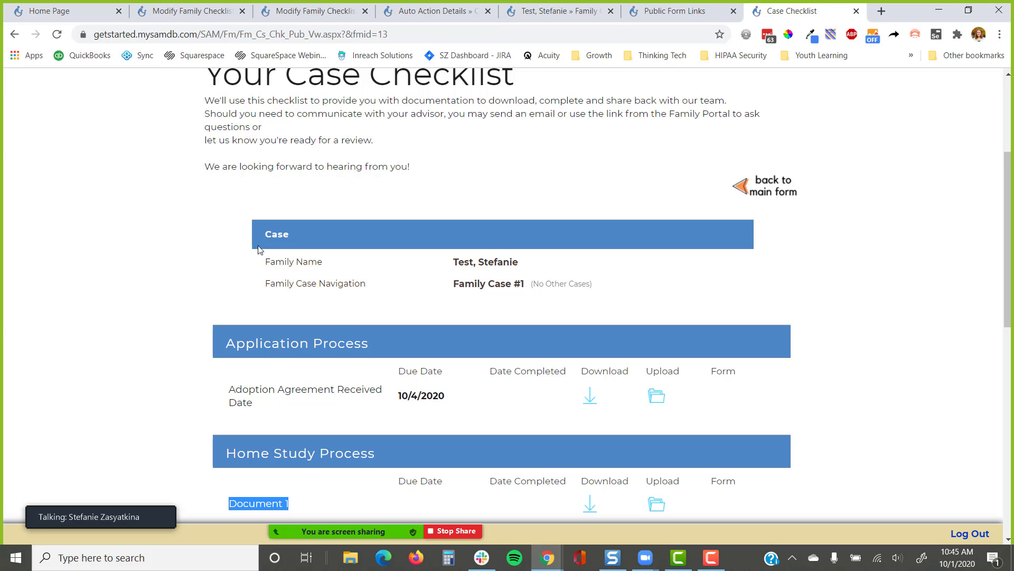
pyautogui.moveTo(381, 339); pyautogui.dragTo(161, 352)
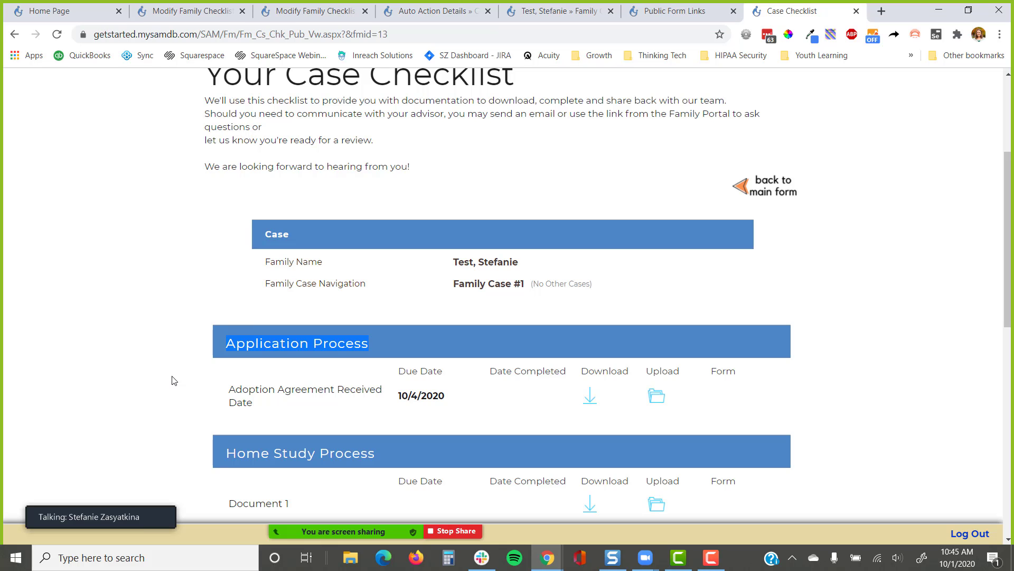
pyautogui.scroll(-2, 174, 380)
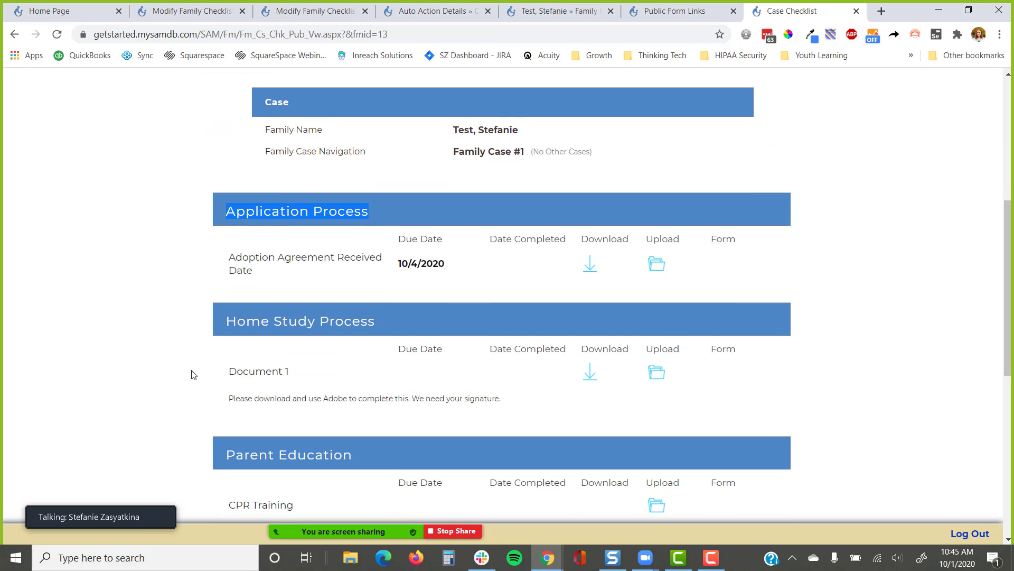
# Upload child face sheet.pdf for Document 1, giving it a 10/1/2020 completed date
pyautogui.click(657, 372)
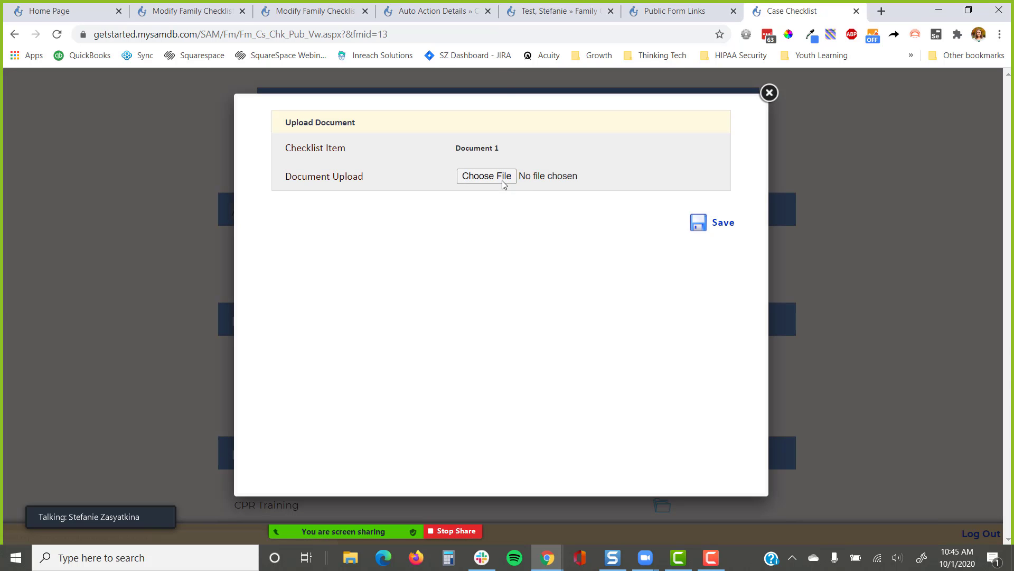
pyautogui.click(501, 180)
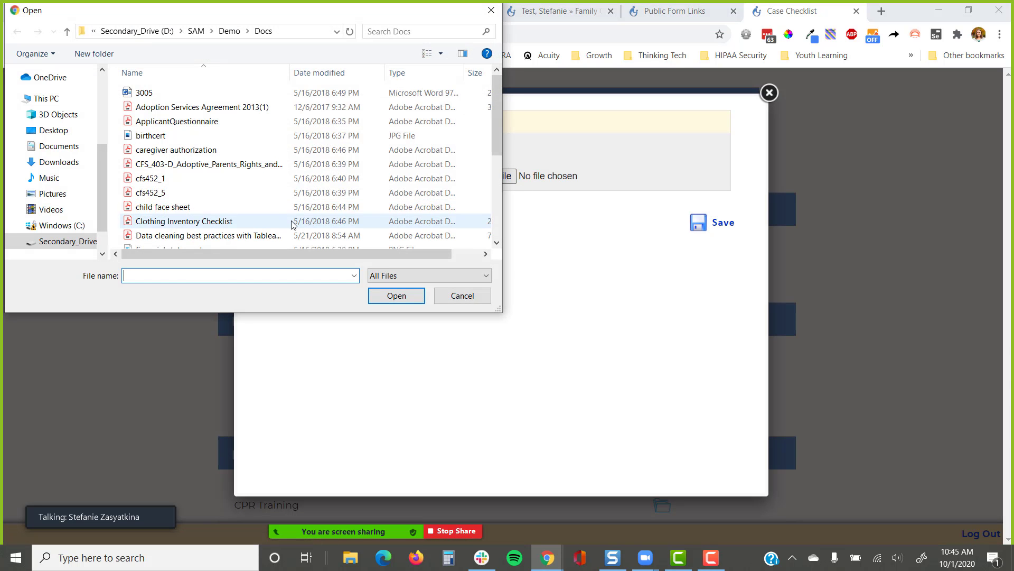
pyautogui.click(196, 207)
pyautogui.click(396, 295)
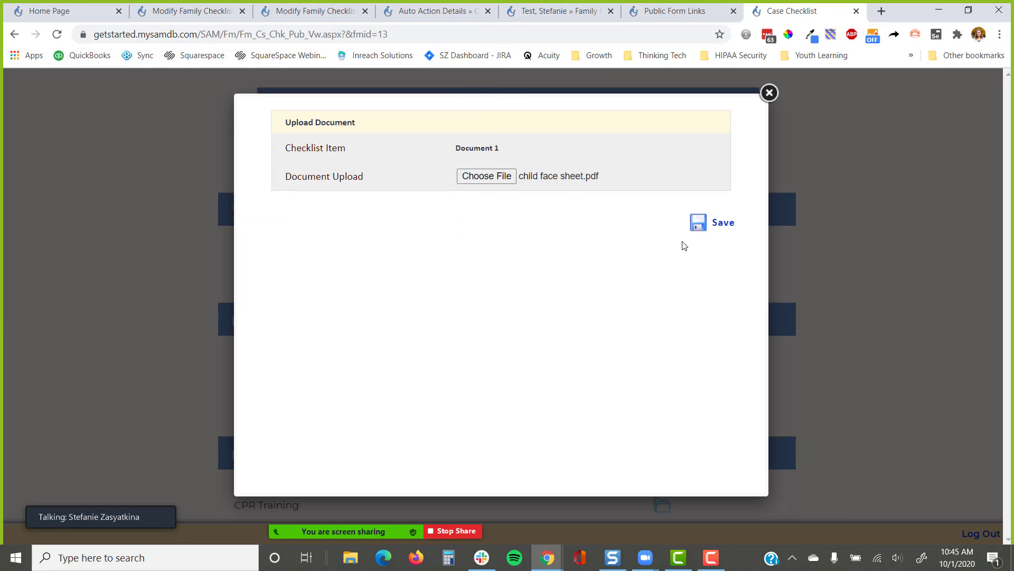
pyautogui.click(713, 222)
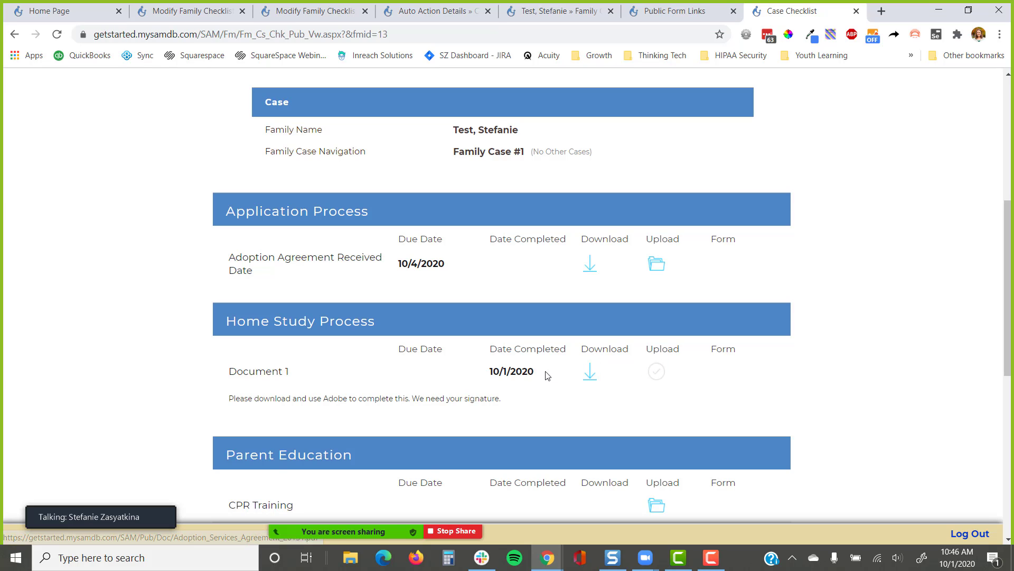
pyautogui.moveTo(542, 374); pyautogui.dragTo(434, 375)
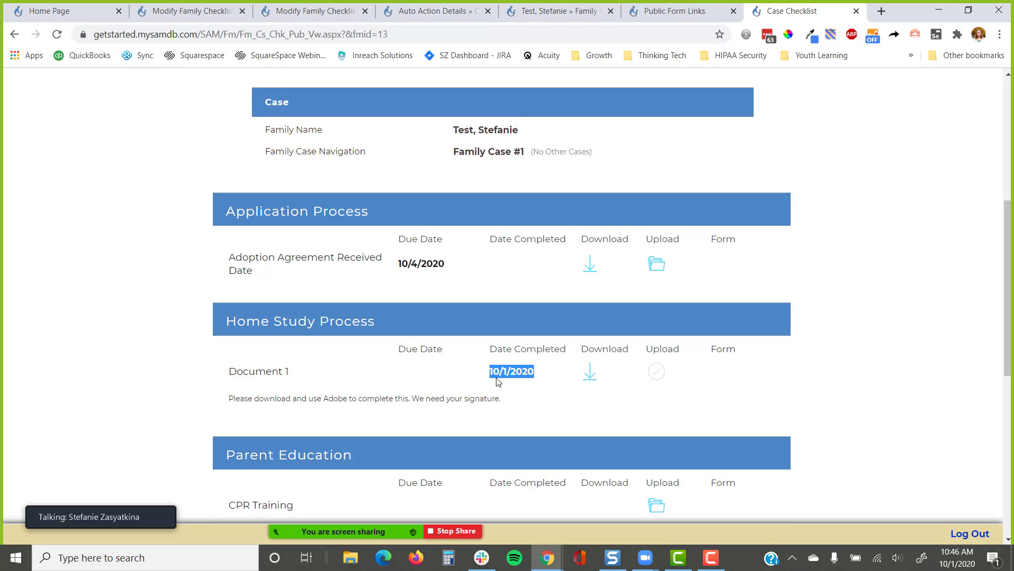
pyautogui.click(431, 383)
# Refresh the staff checklist, note Document 1's 10/1/2020 date, and open its uploaded Adoption File Face Sheet
pyautogui.click(532, 15)
pyautogui.scroll(-3, 582, 229)
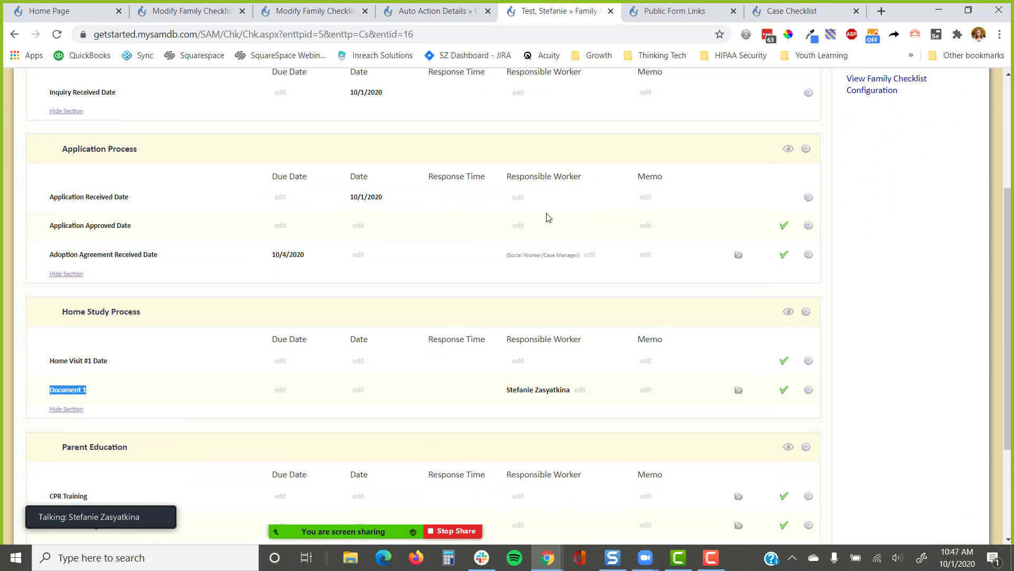
pyautogui.scroll(-1, 548, 217)
pyautogui.click(57, 34)
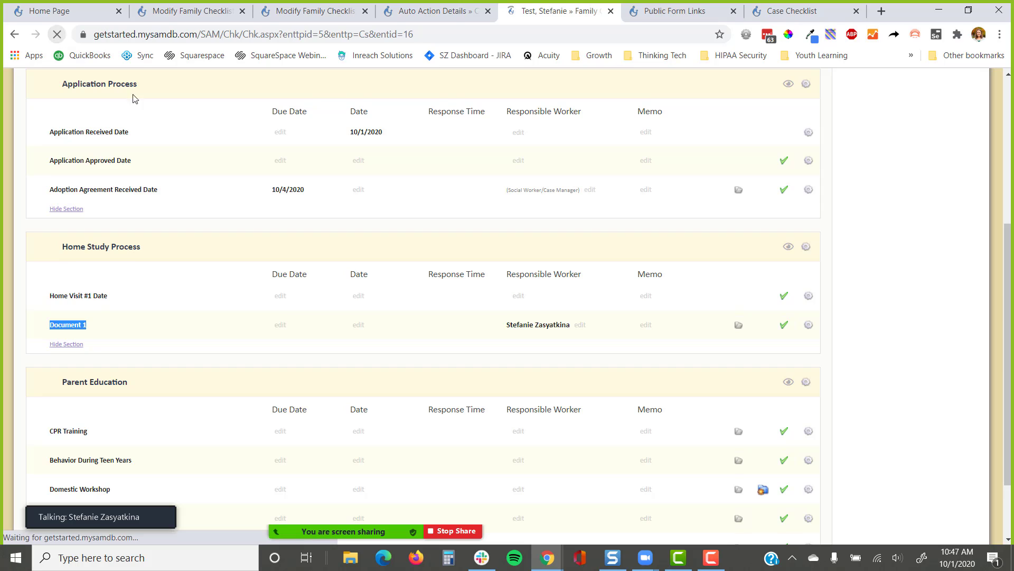
pyautogui.moveTo(385, 328); pyautogui.dragTo(335, 330)
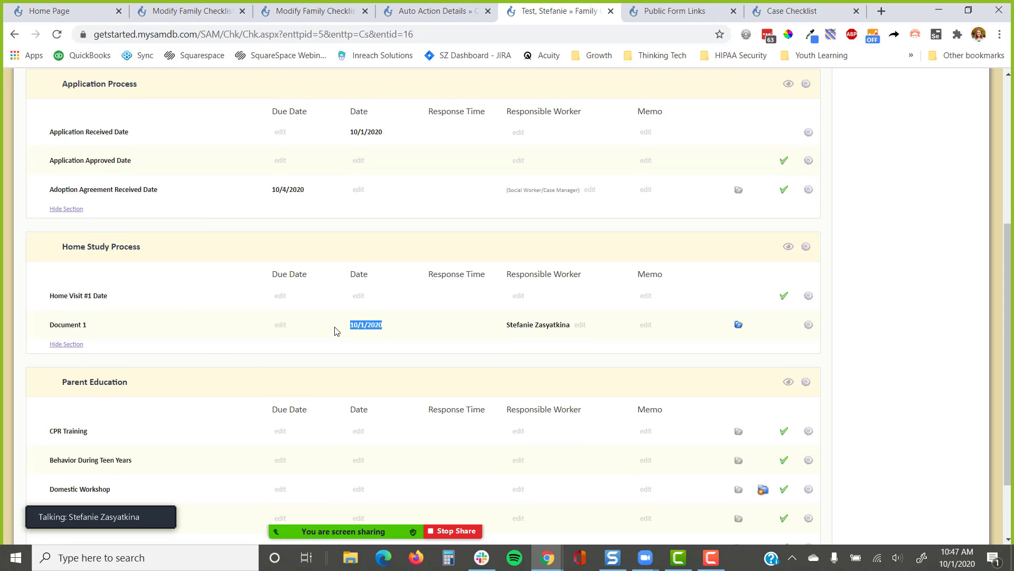
pyautogui.click(739, 325)
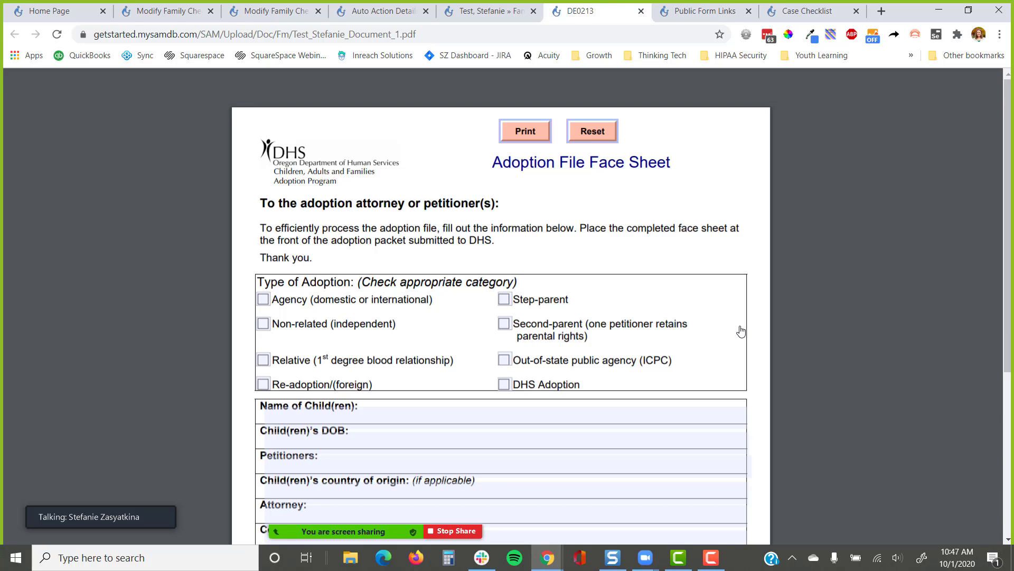
# Replace Document 1's date 10/1/2020 with 8/20/2020 on the family's staff checklist
pyautogui.click(641, 11)
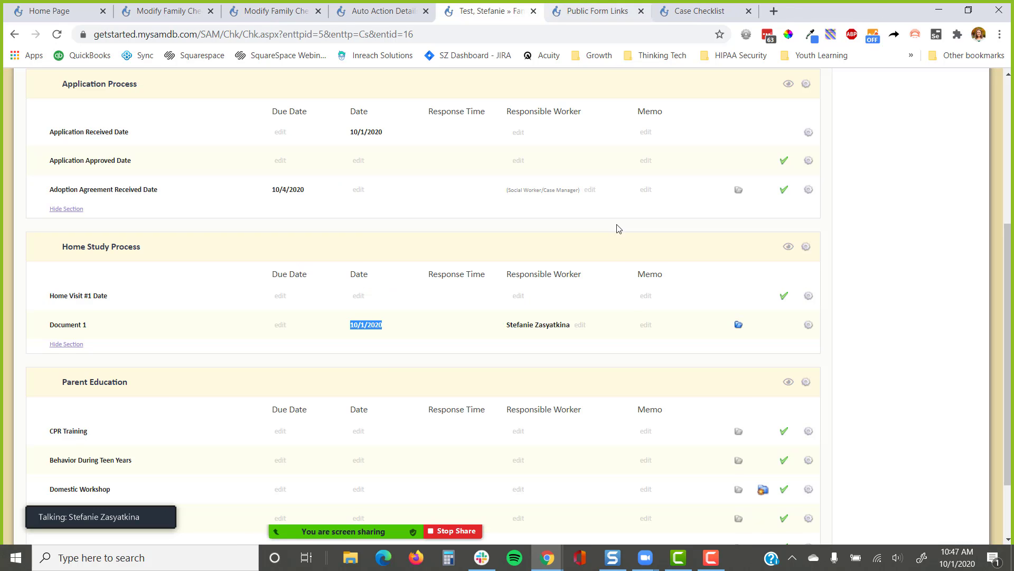
pyautogui.click(373, 327)
pyautogui.moveTo(512, 152); pyautogui.dragTo(388, 151)
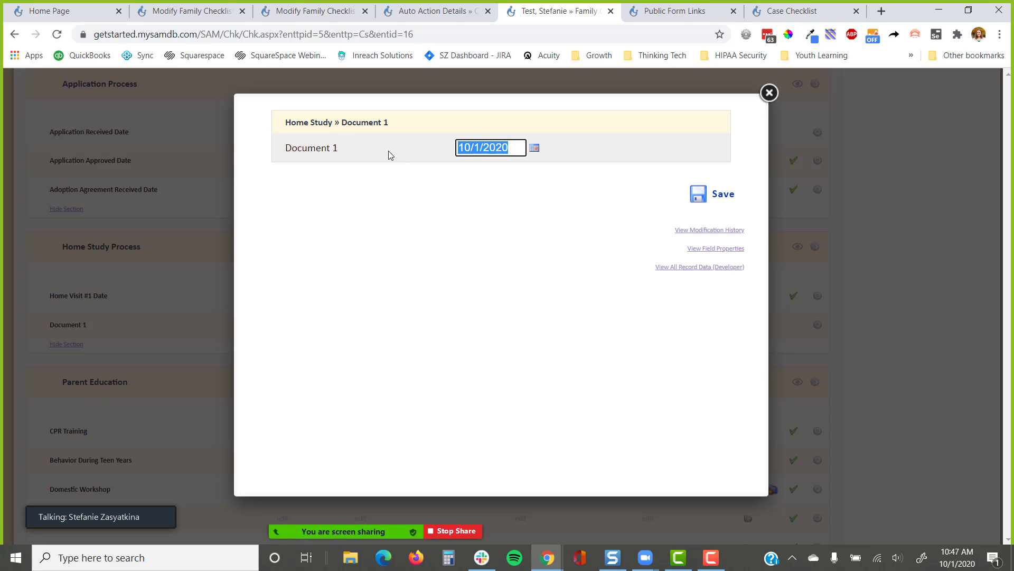
pyautogui.write('//')
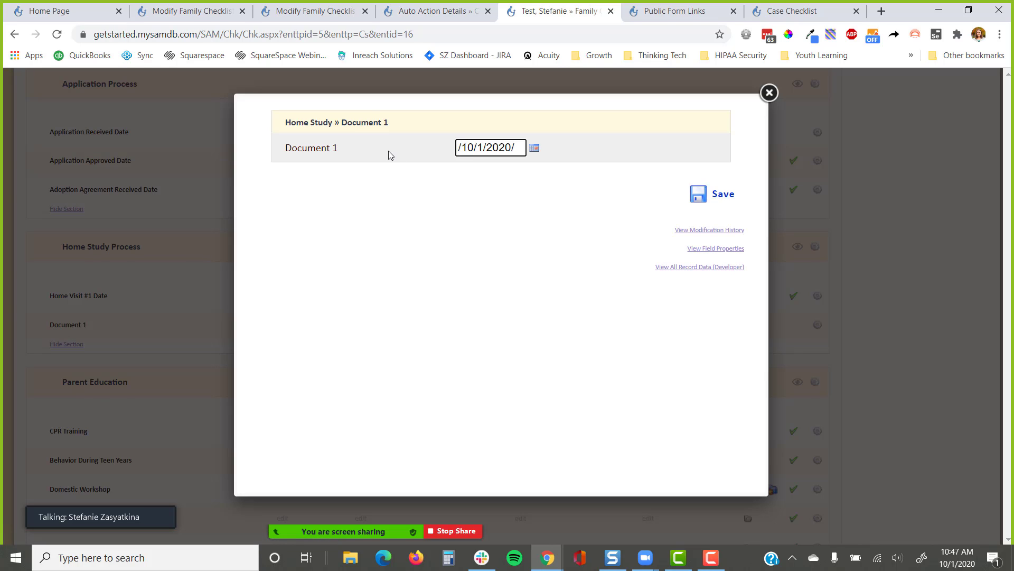
pyautogui.hotkey('ctrl', 'a')
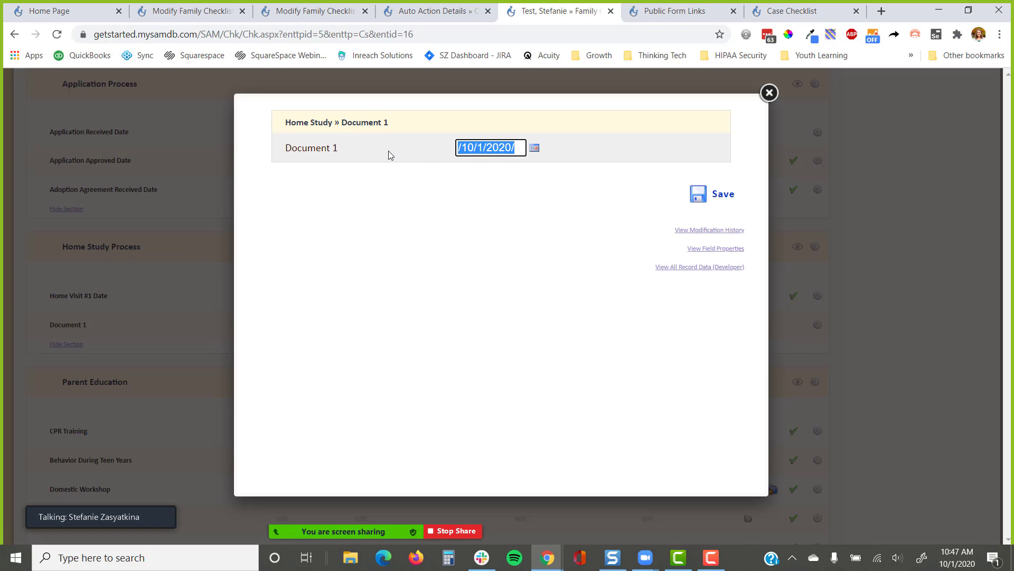
pyautogui.write('8/')
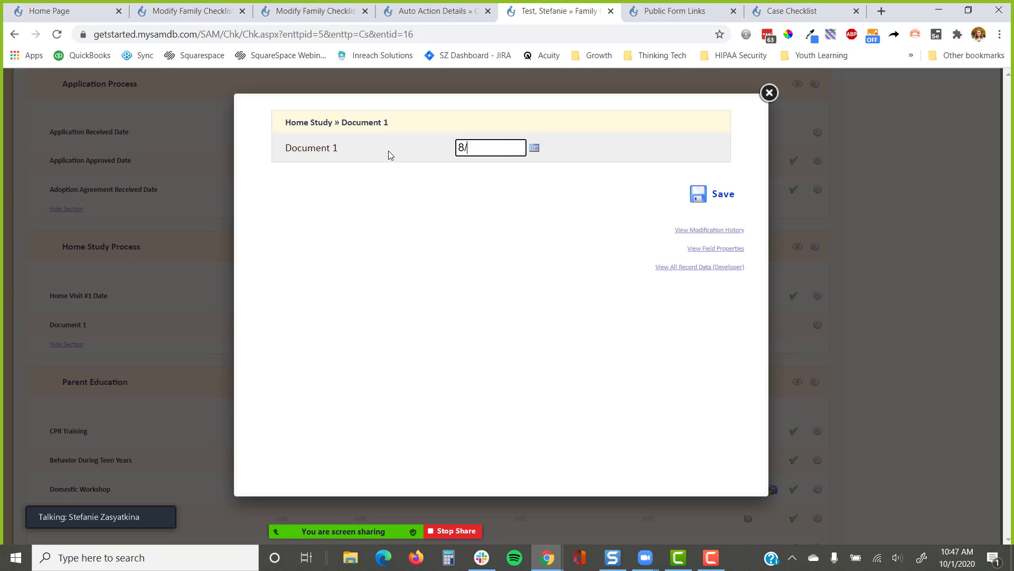
pyautogui.write('20/2020')
pyautogui.press('Tab')
pyautogui.press('Return')
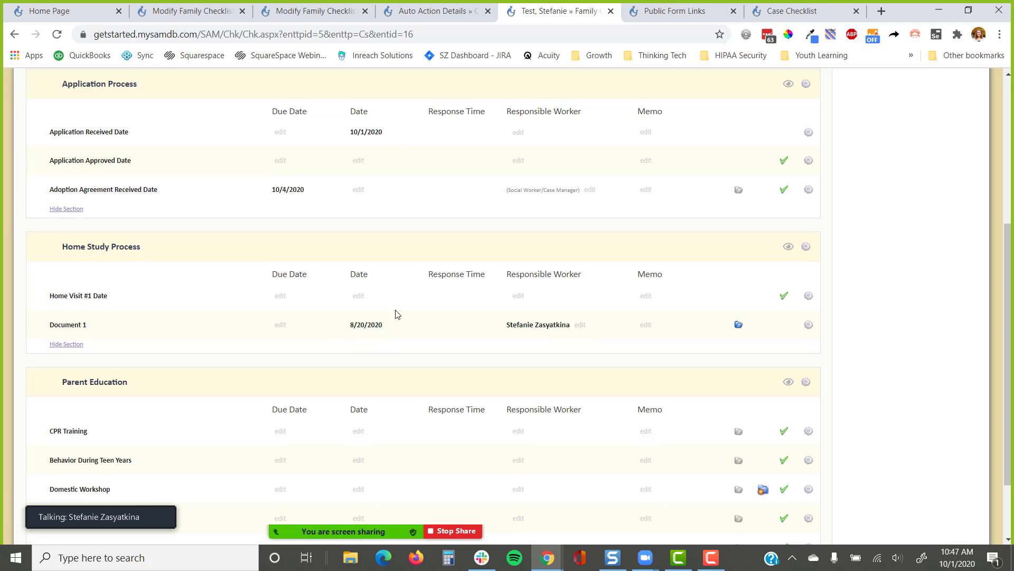
# Reload the client portal checklist, reopen Document 1's upload, and close the auto action details page
pyautogui.click(776, 11)
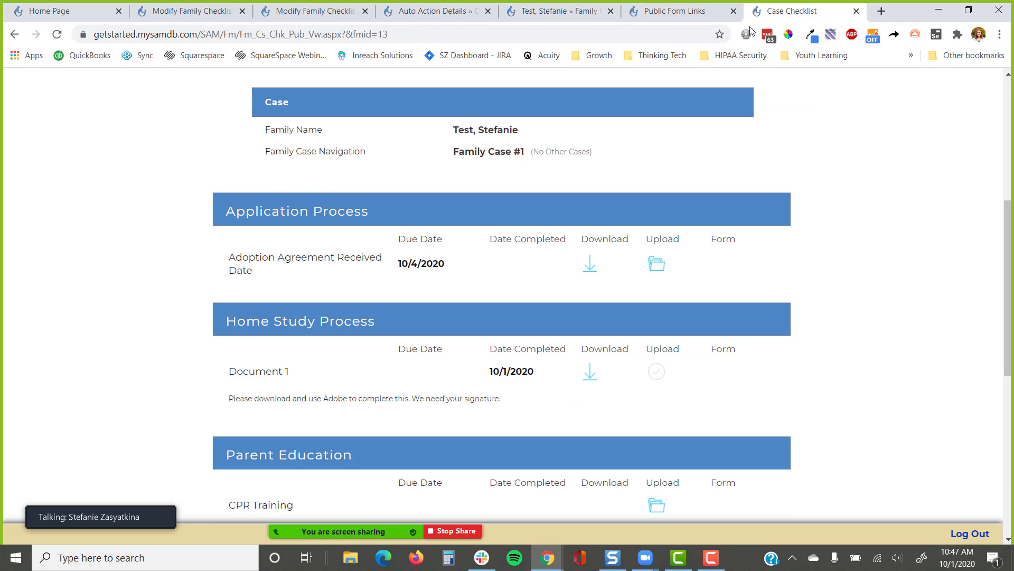
pyautogui.click(60, 39)
pyautogui.click(653, 372)
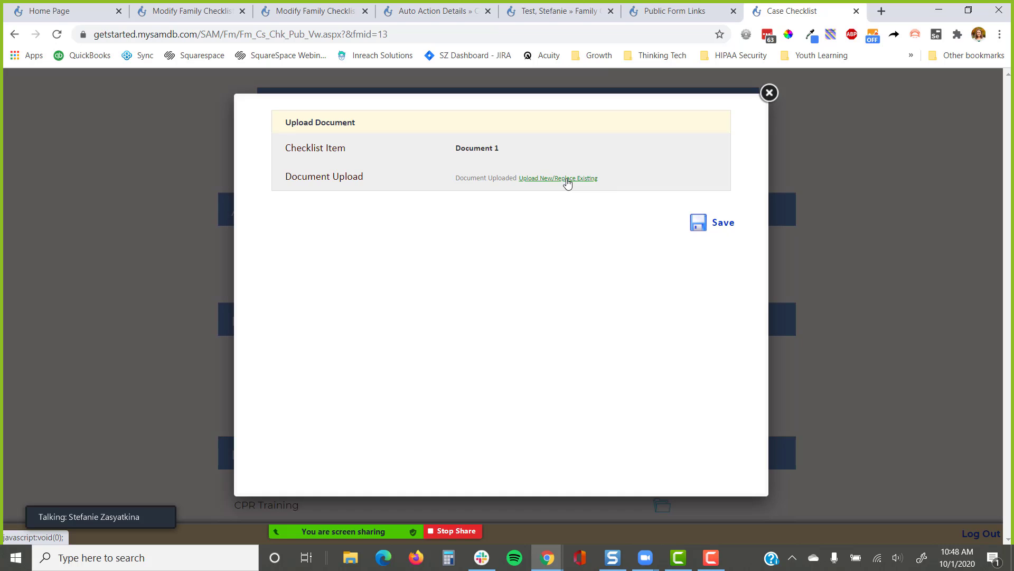
pyautogui.click(437, 11)
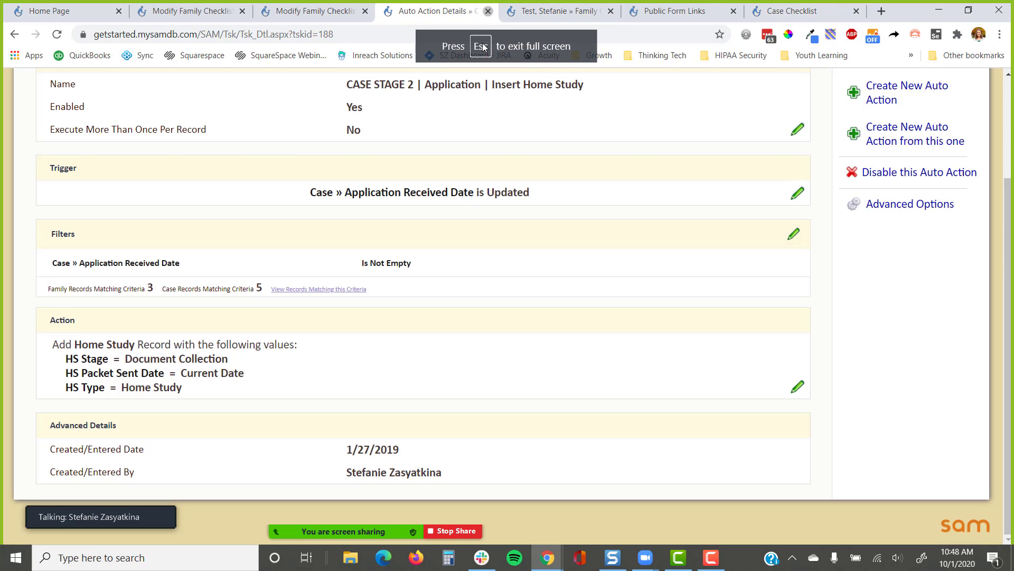
pyautogui.hotkey('ctrl', 'w')
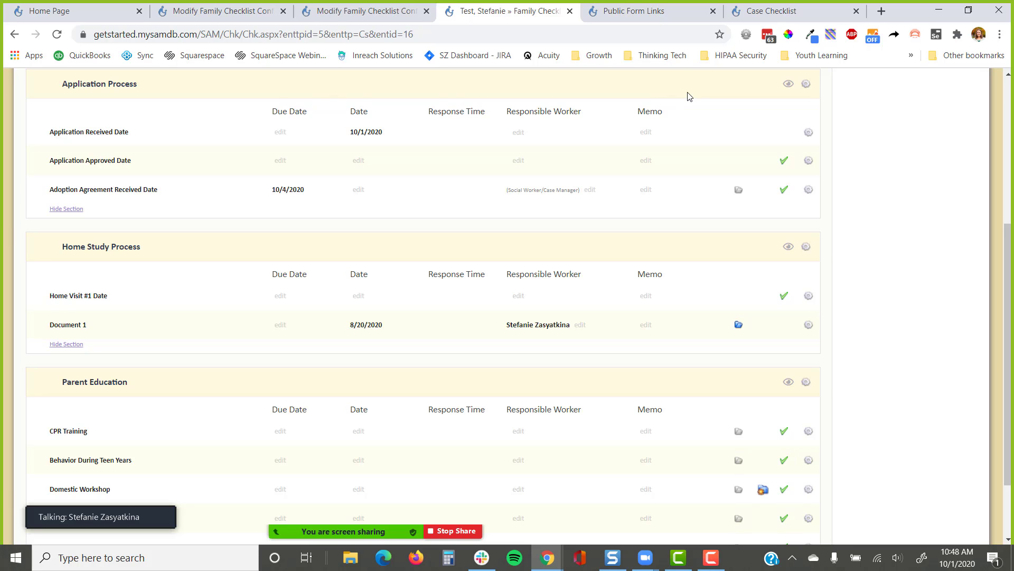
# Open the test family's Cover Page in a new tab from the Back to Cover Page link
pyautogui.moveTo(415, 336); pyautogui.dragTo(340, 333)
pyautogui.scroll(5, 856, 256)
pyautogui.rightClick(886, 206)
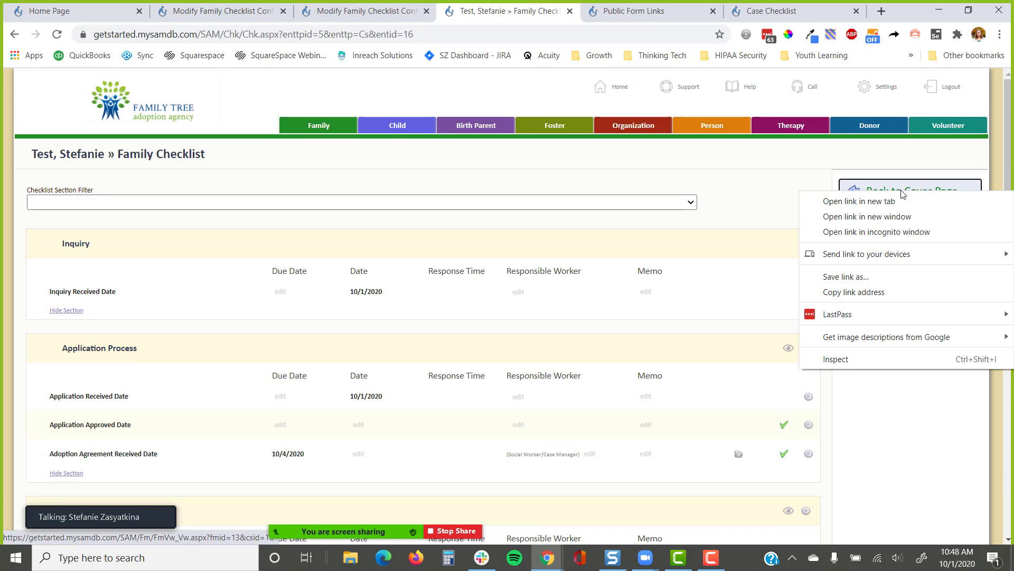
pyautogui.click(846, 200)
pyautogui.click(554, 11)
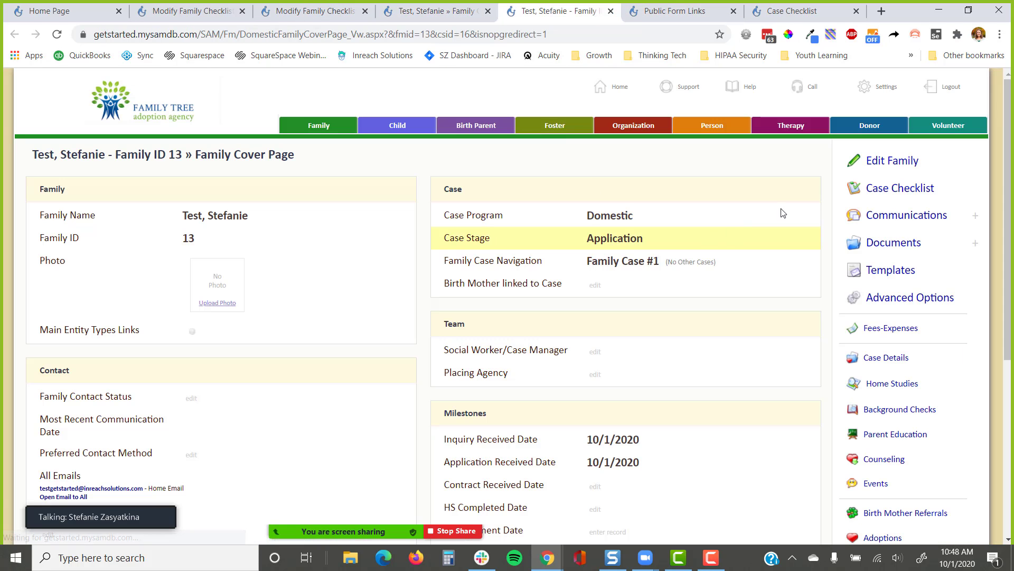
pyautogui.click(893, 247)
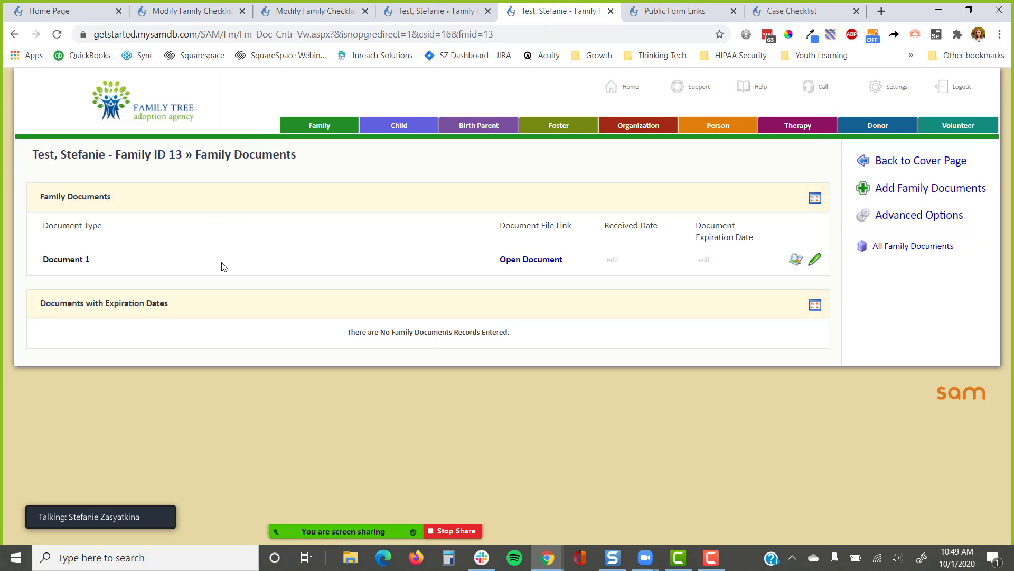
pyautogui.moveTo(111, 265); pyautogui.dragTo(42, 259)
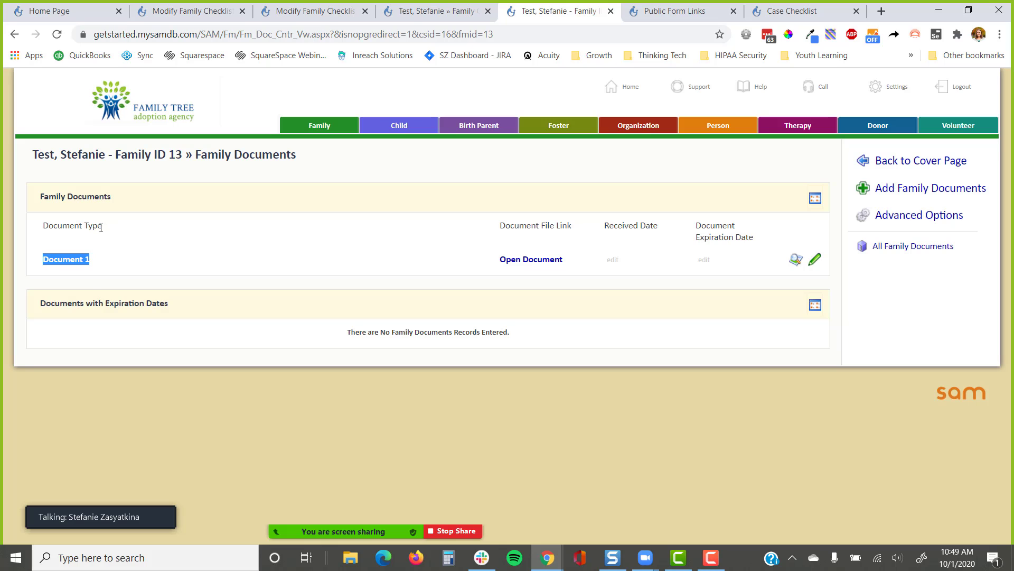
pyautogui.moveTo(105, 227); pyautogui.dragTo(44, 238)
pyautogui.moveTo(113, 264); pyautogui.dragTo(34, 267)
pyautogui.click(523, 260)
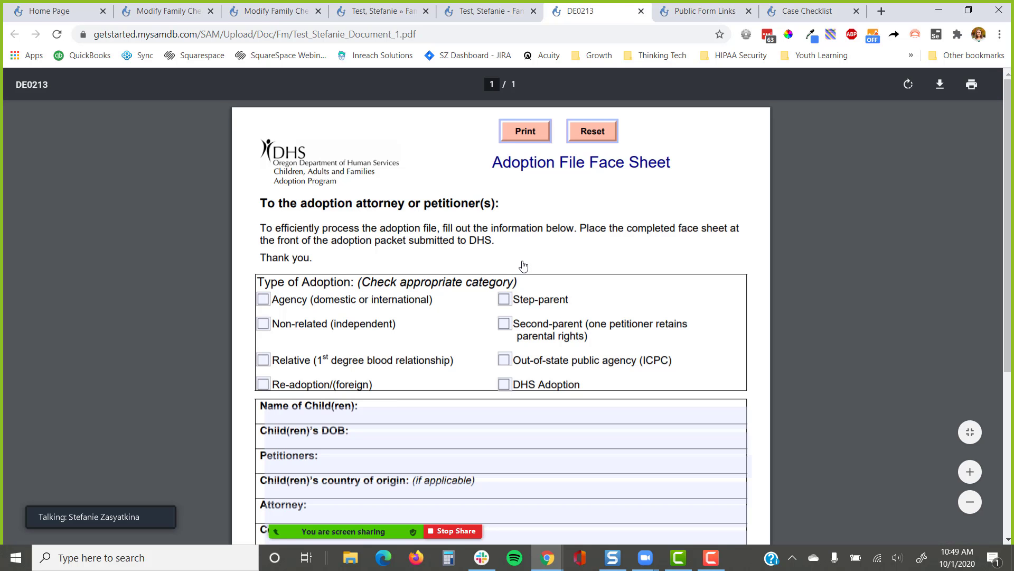
pyautogui.click(641, 11)
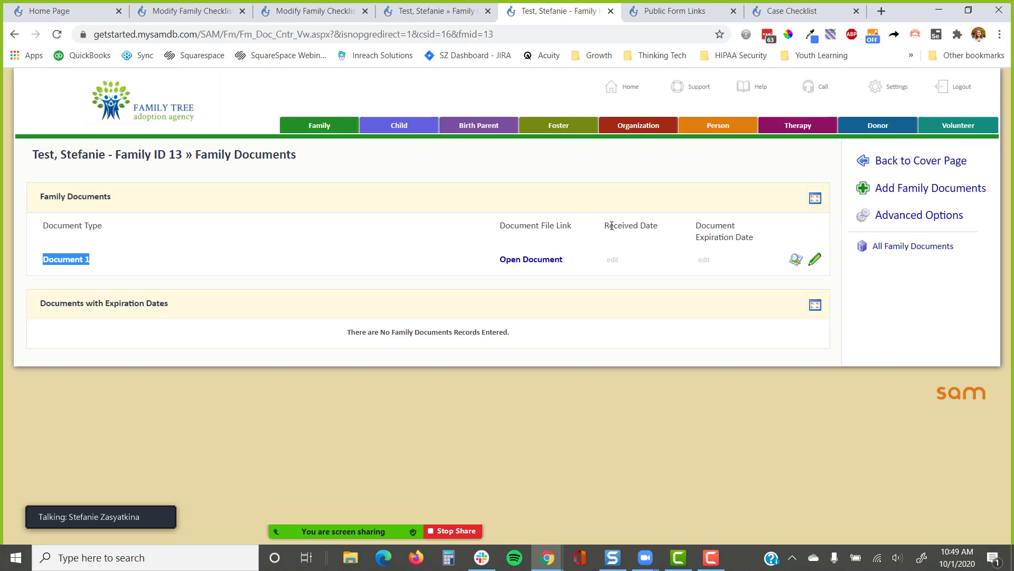
pyautogui.moveTo(660, 227); pyautogui.dragTo(604, 227)
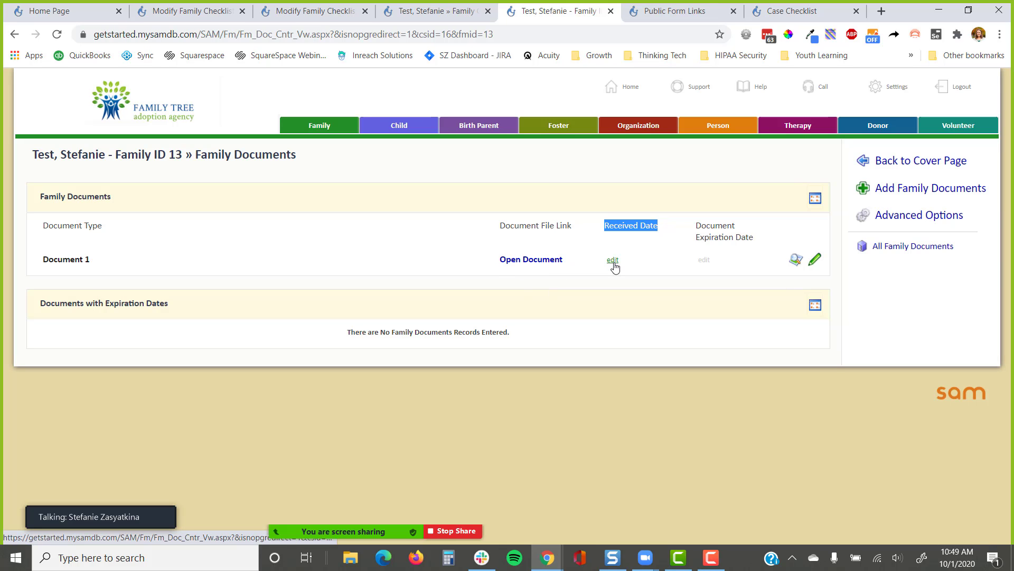
pyautogui.click(629, 218)
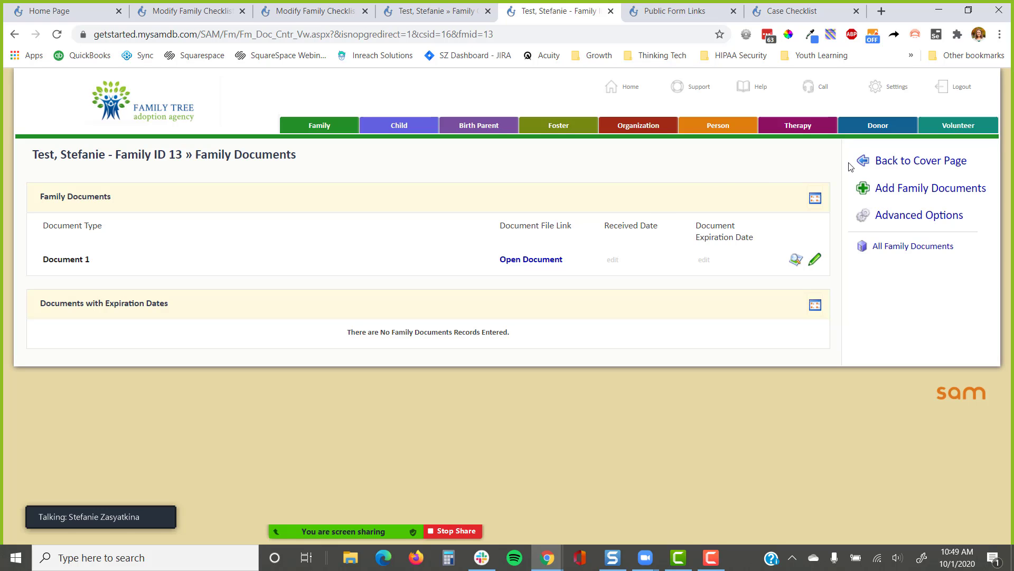
pyautogui.click(903, 161)
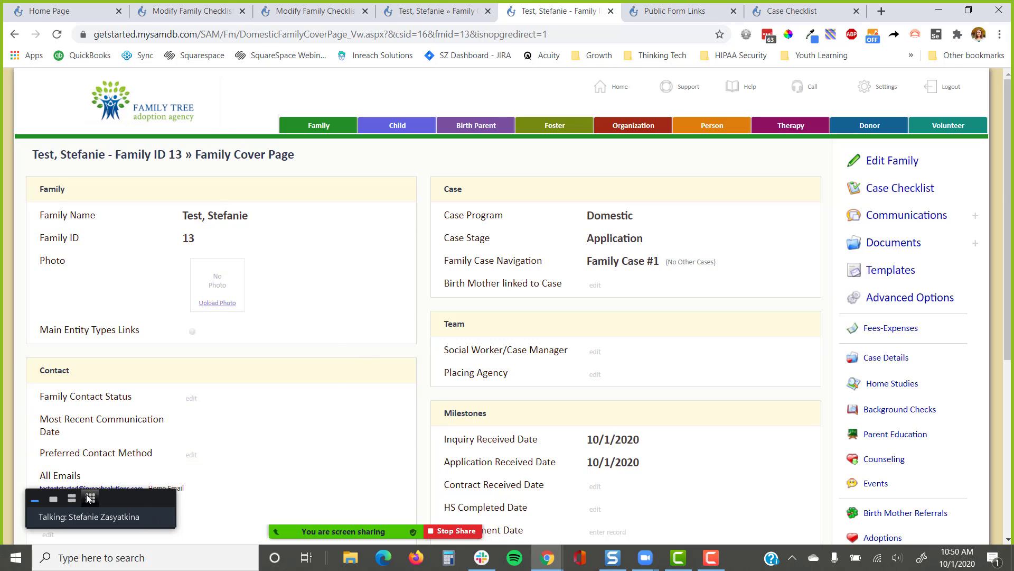
pyautogui.click(90, 498)
pyautogui.moveTo(173, 305); pyautogui.dragTo(173, 191)
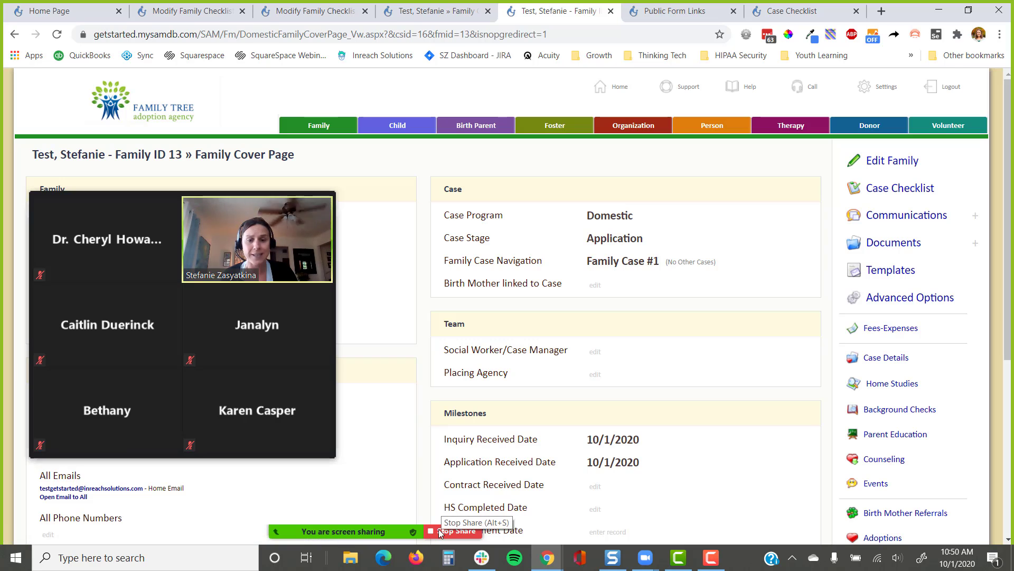
pyautogui.moveTo(415, 524)
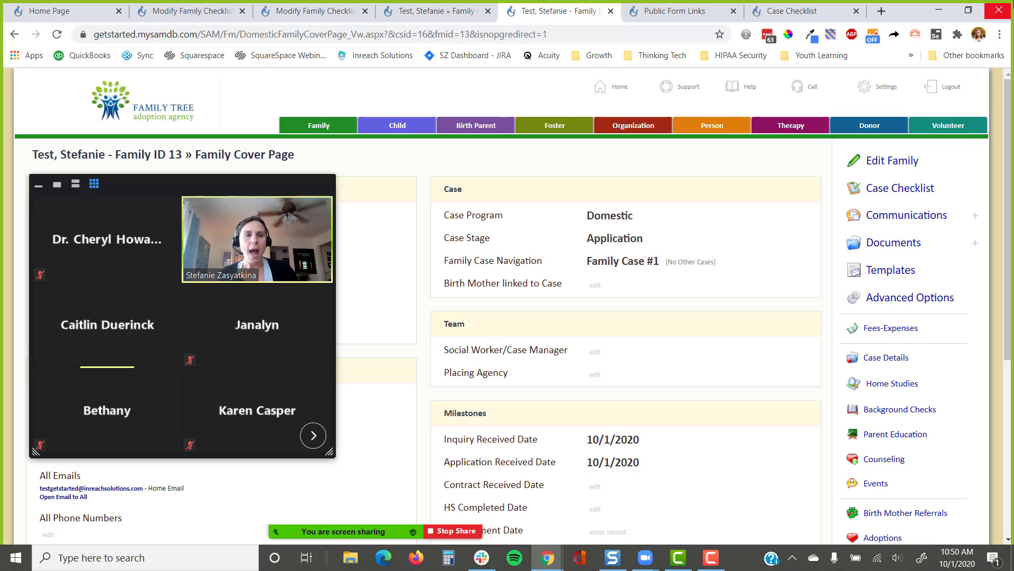
# On the Modify Family Checklist page, open the settings for the Application Process section
pyautogui.click(322, 10)
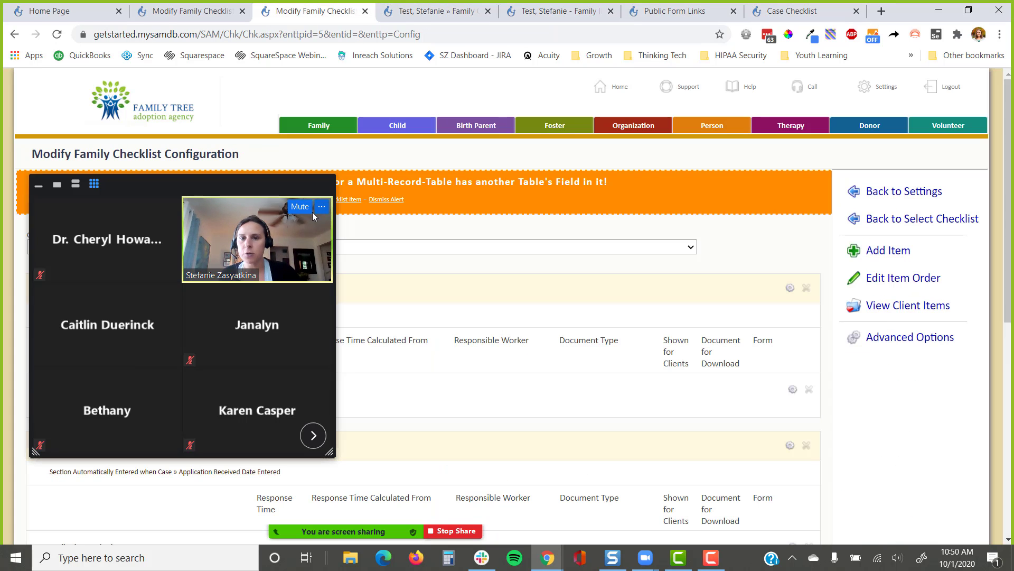
pyautogui.click(38, 188)
pyautogui.scroll(-5, 212, 285)
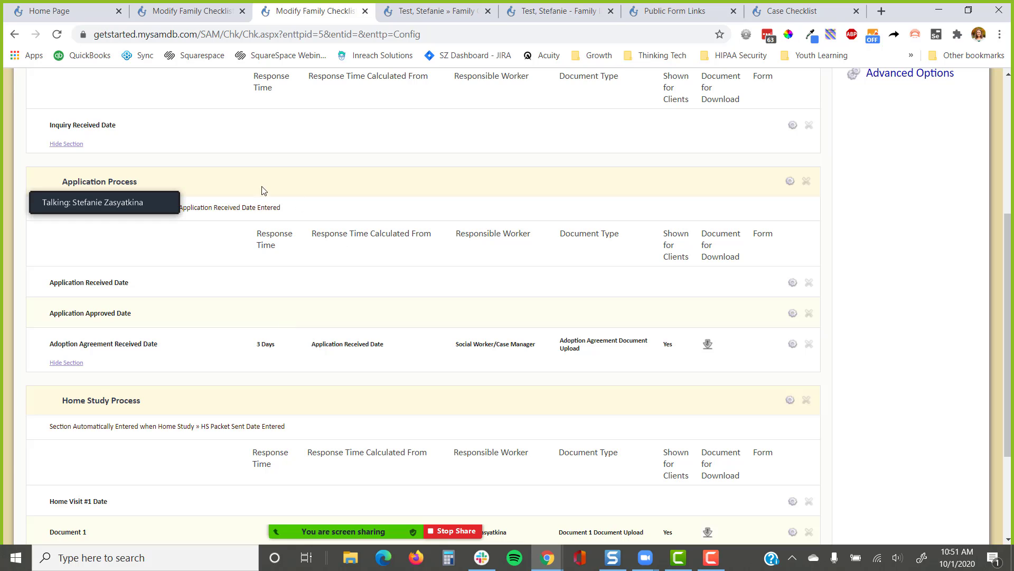
pyautogui.moveTo(46, 178); pyautogui.dragTo(533, 362)
pyautogui.click(542, 366)
pyautogui.click(789, 183)
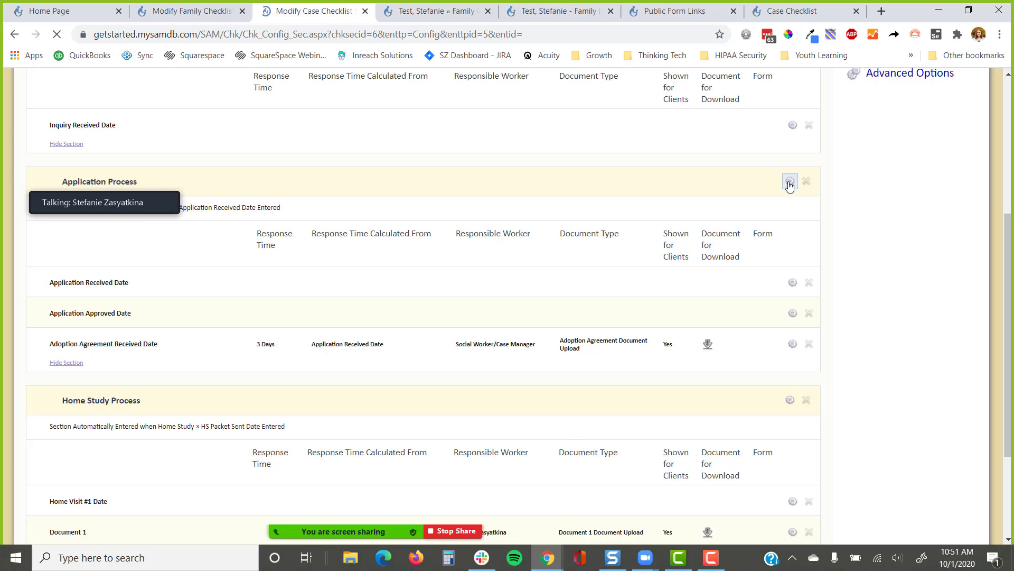
pyautogui.scroll(-8, 631, 217)
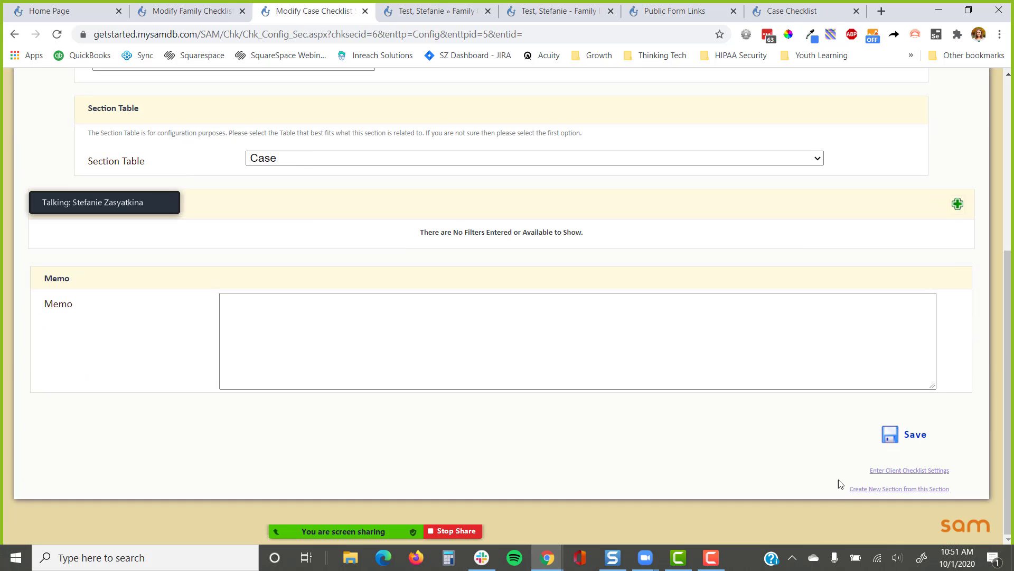
# Create a copy of Application Process named 'Application Process - International'
pyautogui.click(889, 490)
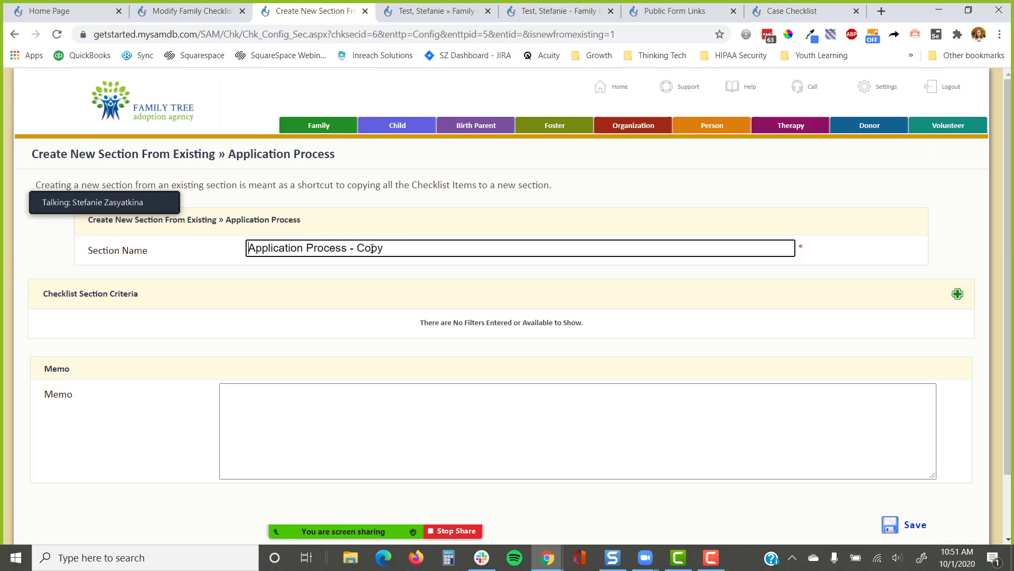
pyautogui.doubleClick(372, 248)
pyautogui.write('INtern')
pyautogui.press('BackSpace')
pyautogui.press('BackSpace')
pyautogui.press('BackSpace')
pyautogui.press('BackSpace')
pyautogui.press('BackSpace')
pyautogui.write('nterna')
pyautogui.write('tional')
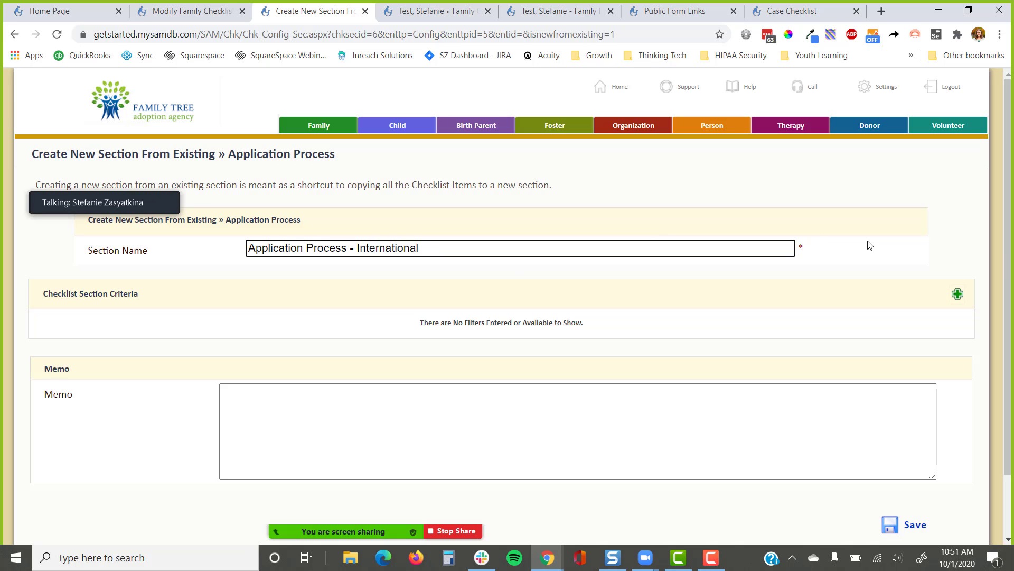
# Add the criterion Case > Case Program equals International and save the new section
pyautogui.click(959, 295)
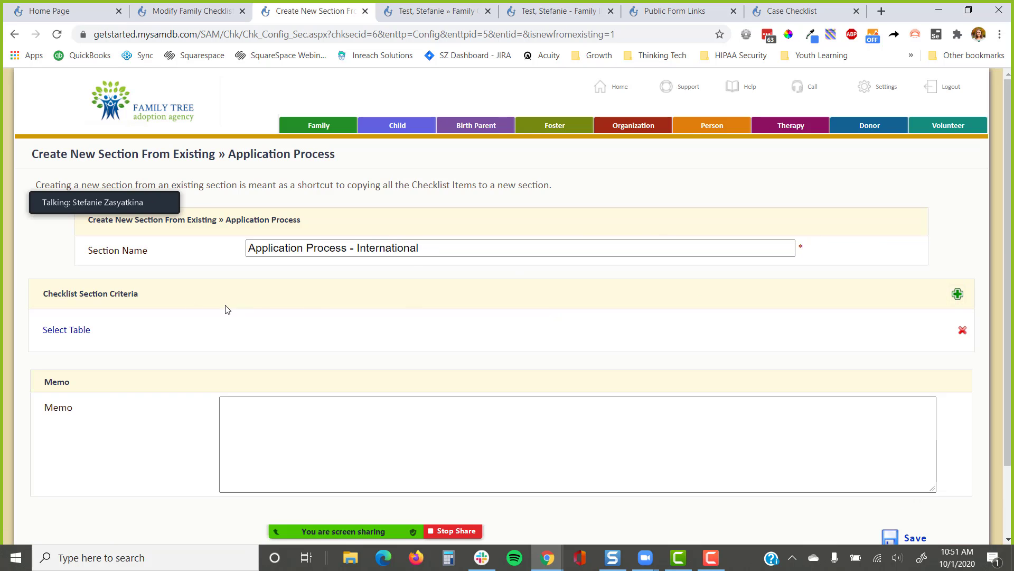
pyautogui.click(67, 330)
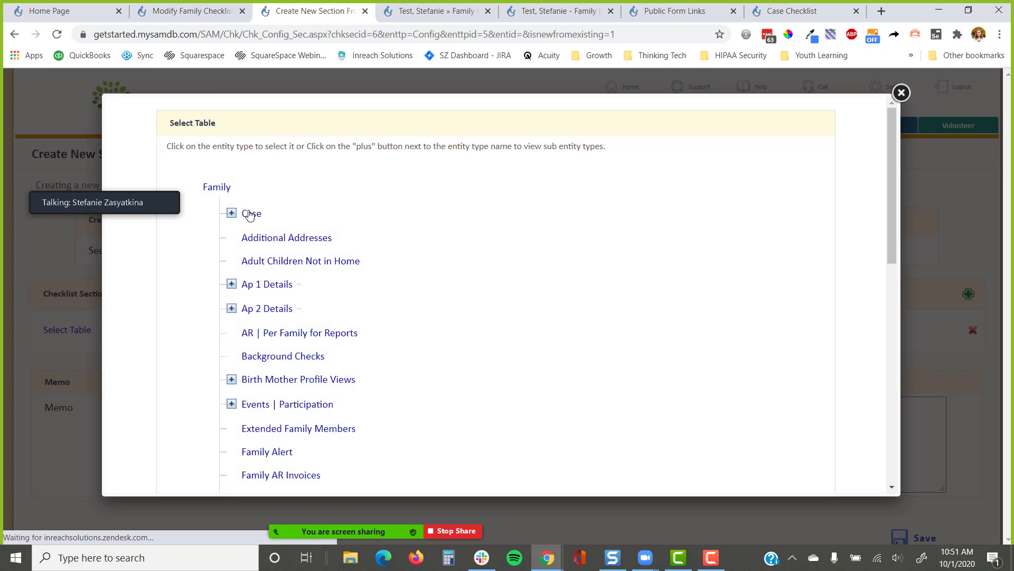
pyautogui.click(249, 213)
pyautogui.click(323, 330)
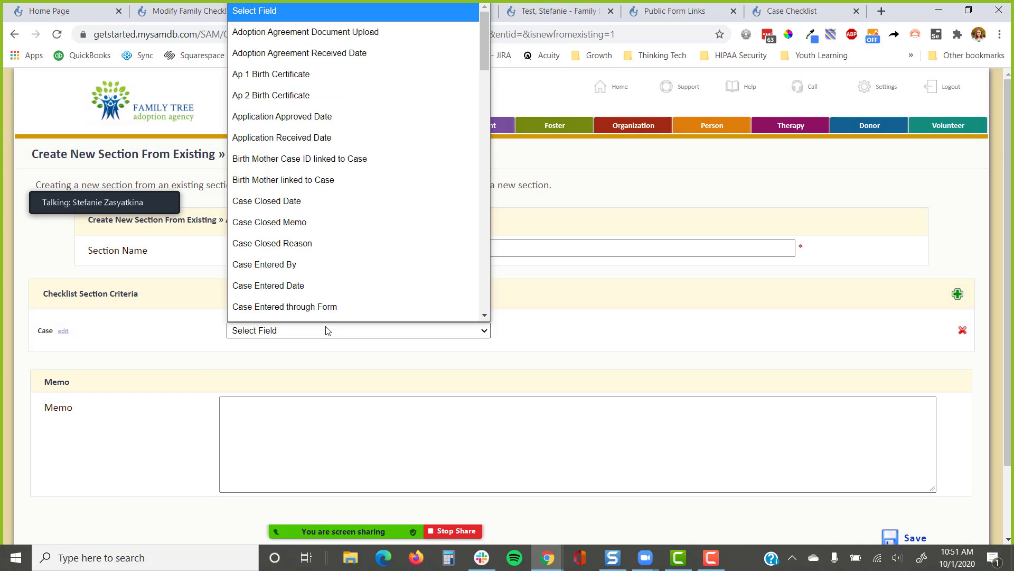
pyautogui.write('case p')
pyautogui.press('Return')
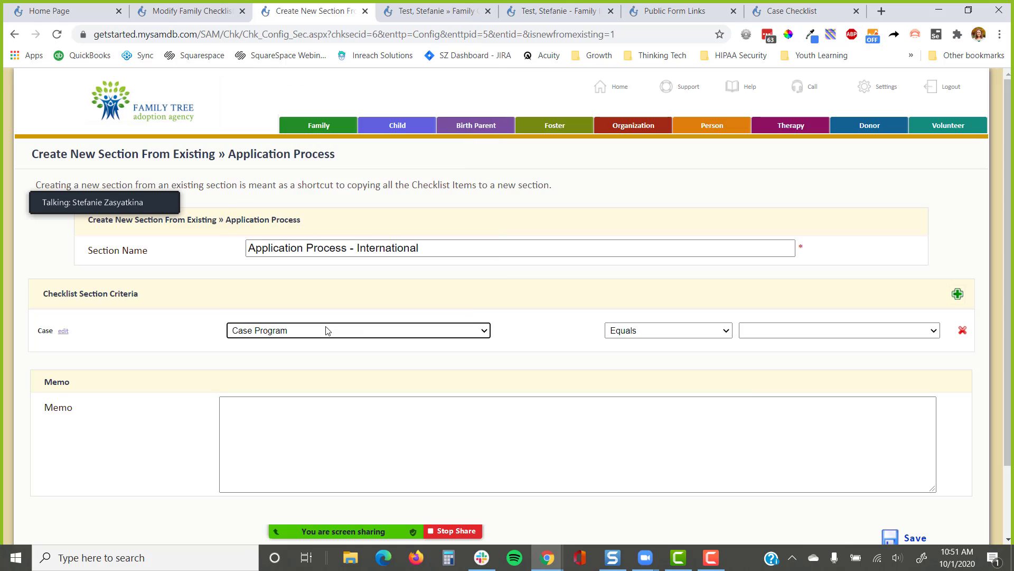
pyautogui.click(771, 330)
pyautogui.click(775, 410)
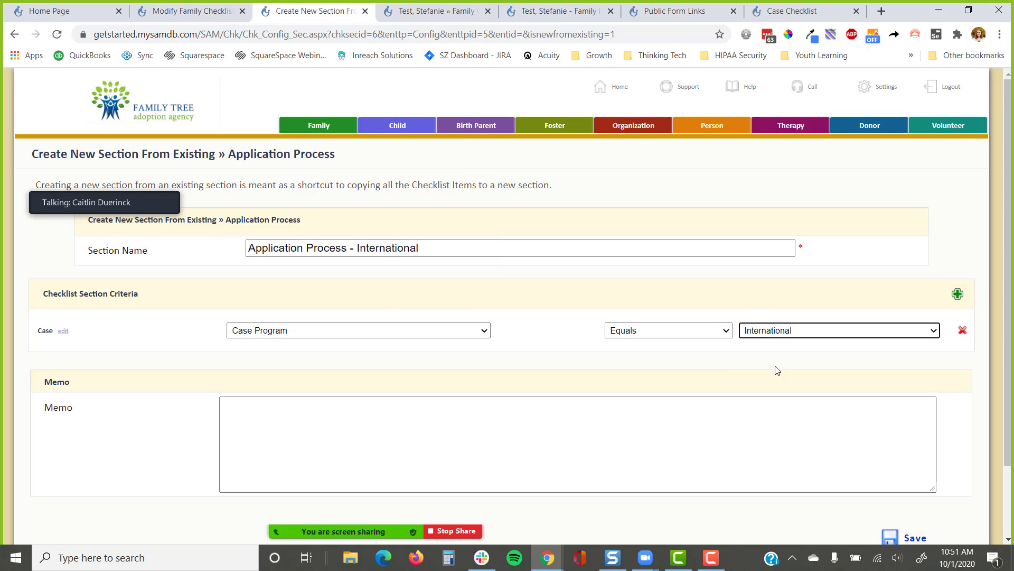
pyautogui.click(901, 536)
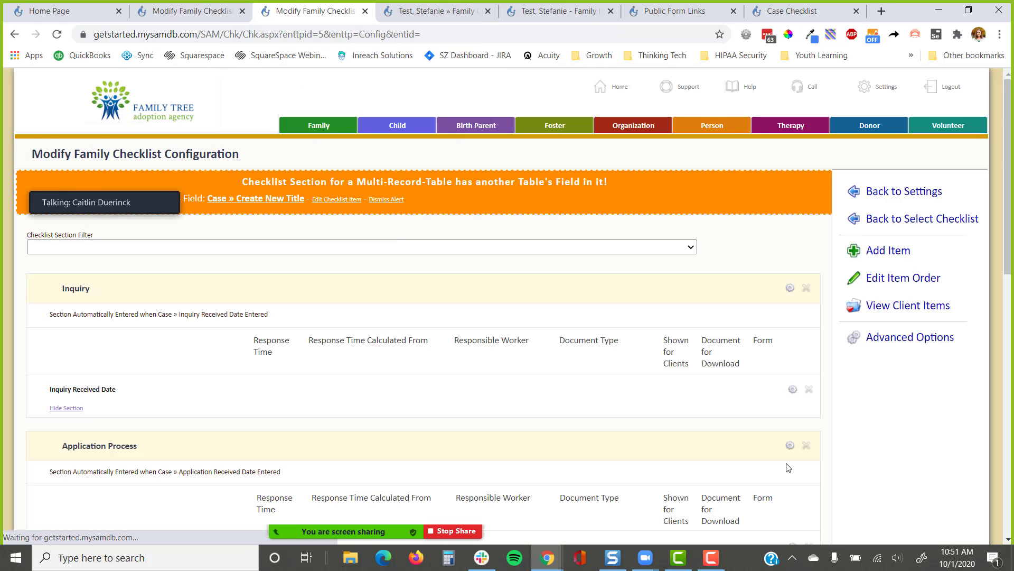
pyautogui.scroll(-3, 465, 391)
pyautogui.scroll(-5, 466, 372)
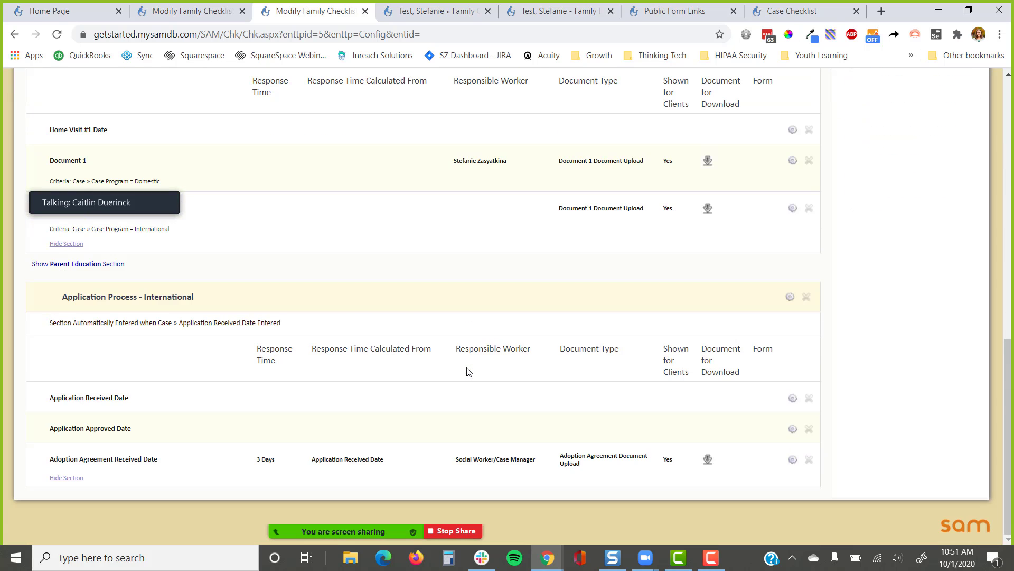
pyautogui.moveTo(214, 303); pyautogui.dragTo(59, 305)
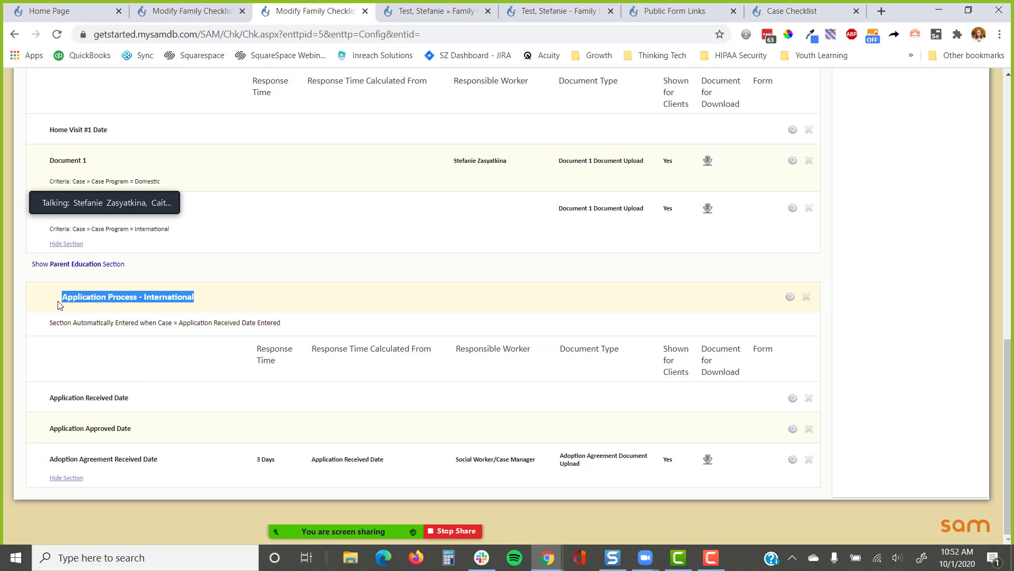
pyautogui.scroll(12, 452, 254)
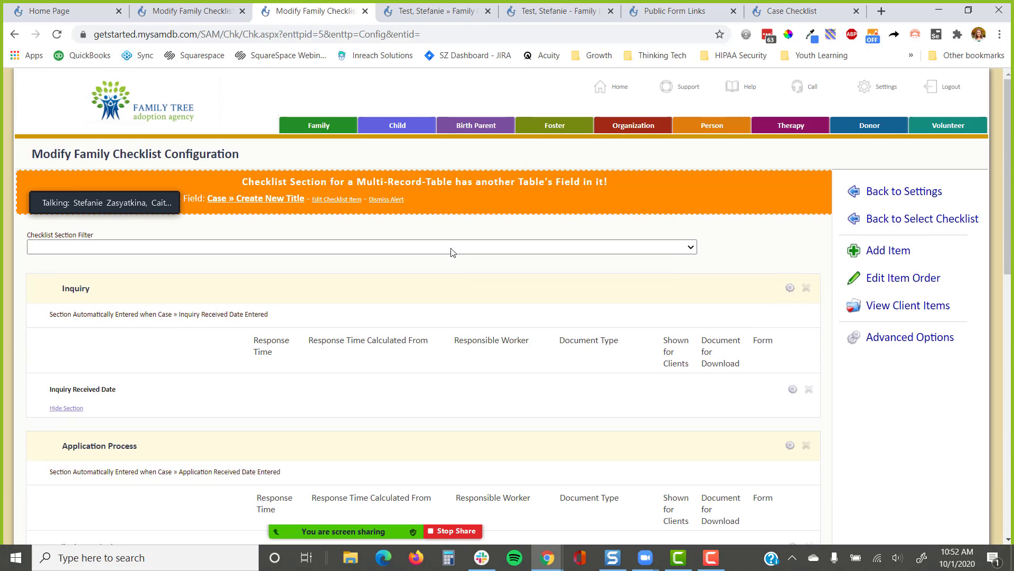
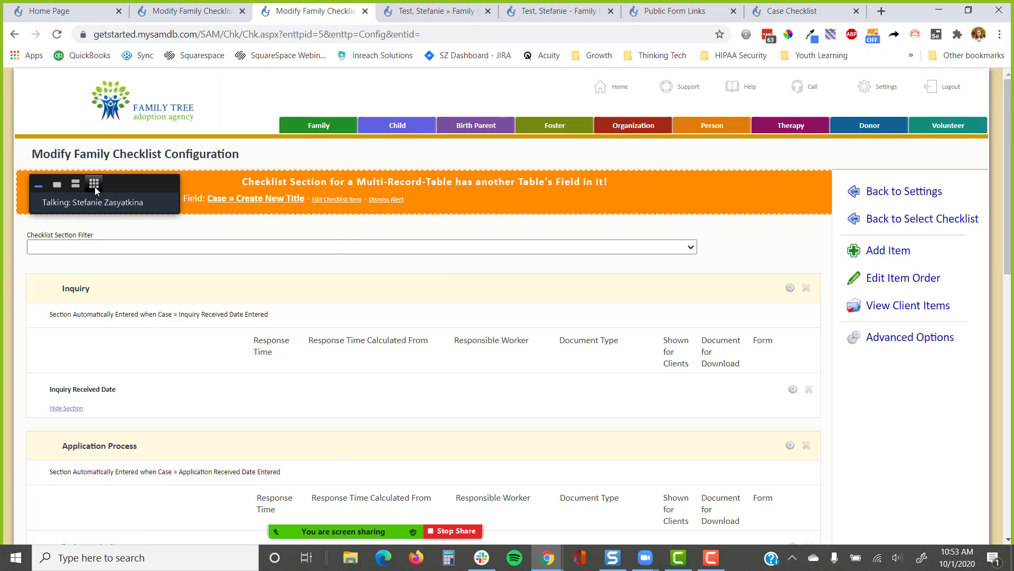
# Open the Application Part 1: Basic Info form from Settings > Public Form Links
pyautogui.click(94, 184)
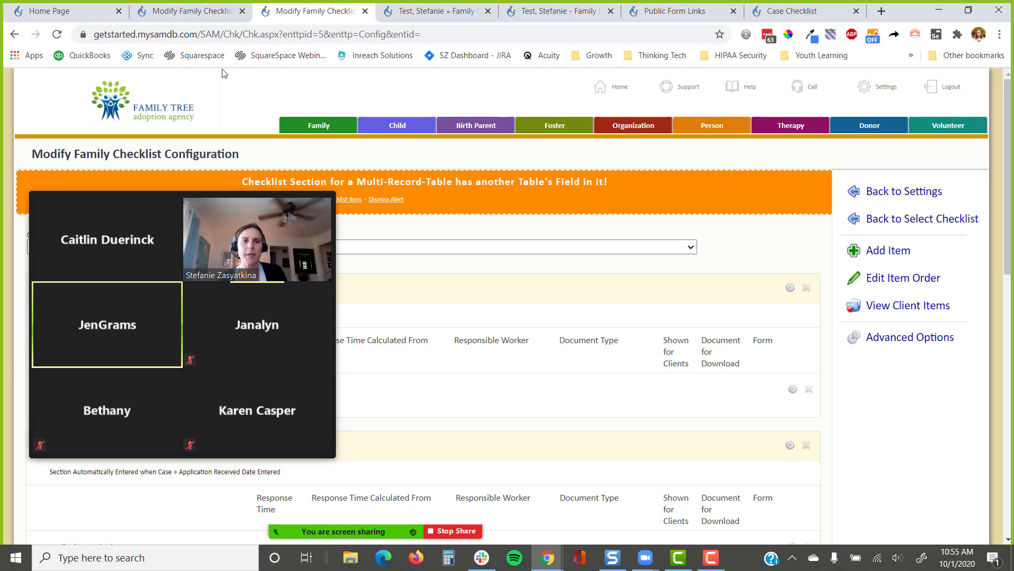
pyautogui.click(879, 86)
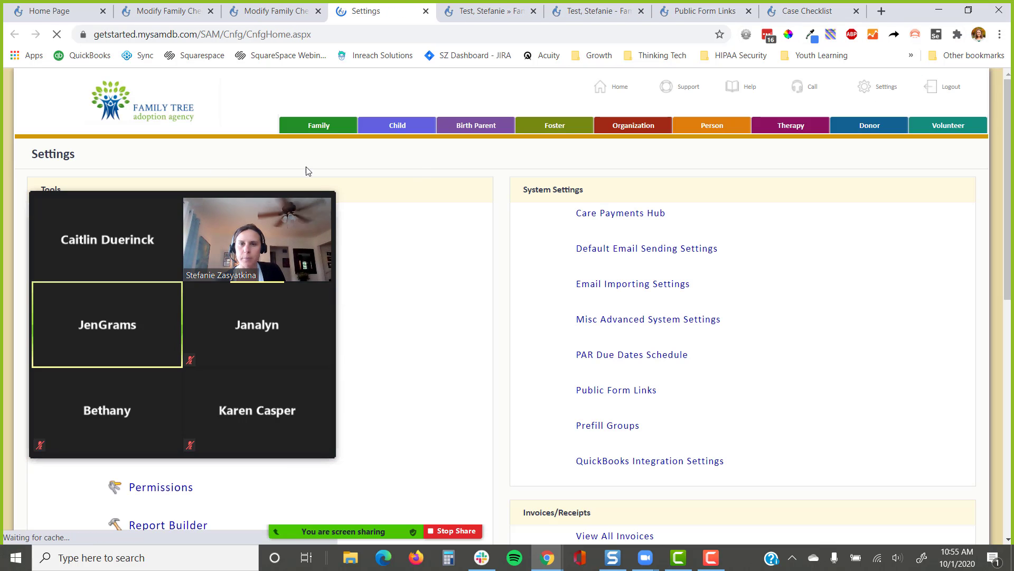
pyautogui.click(39, 184)
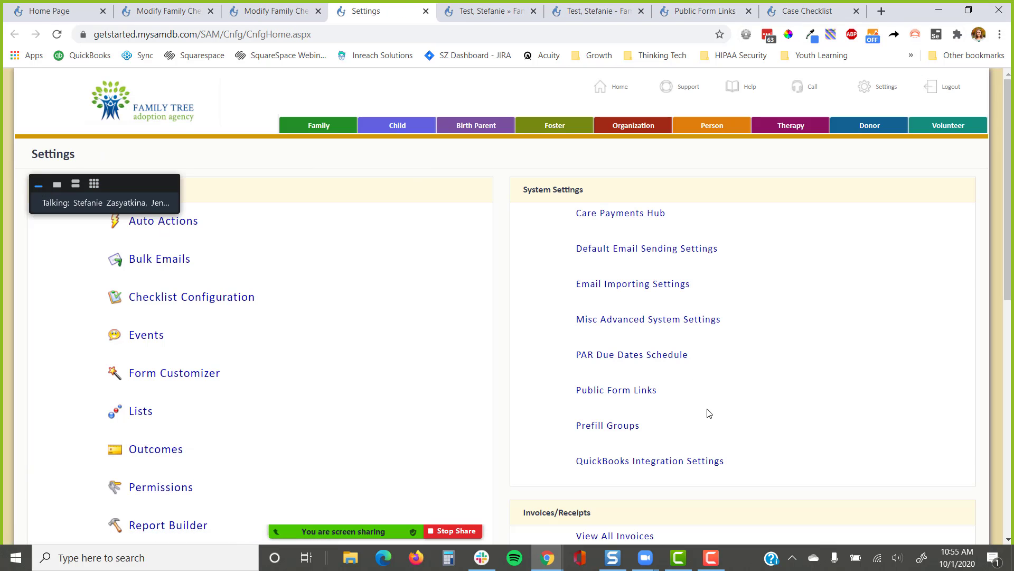
pyautogui.click(602, 390)
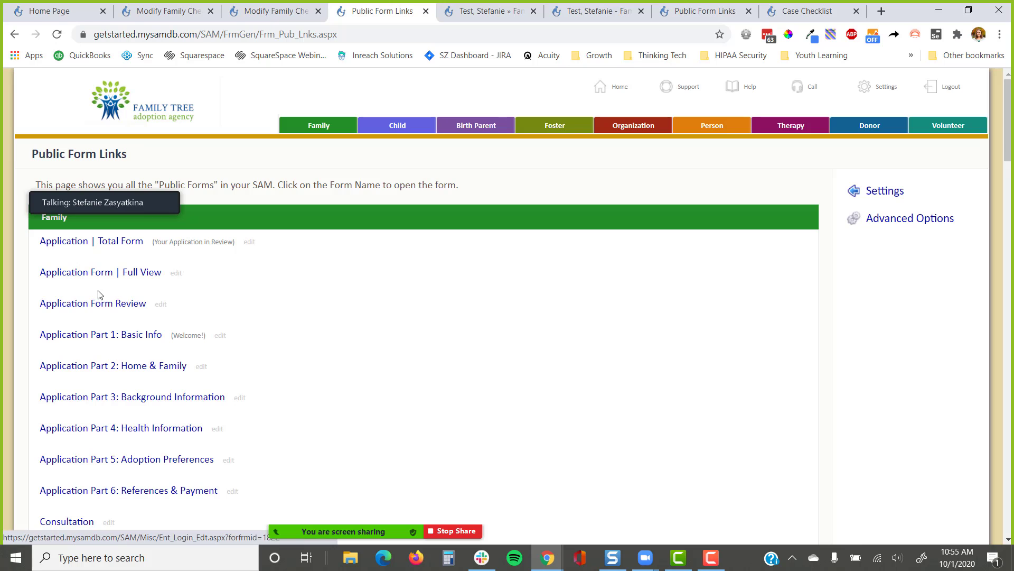
pyautogui.click(118, 343)
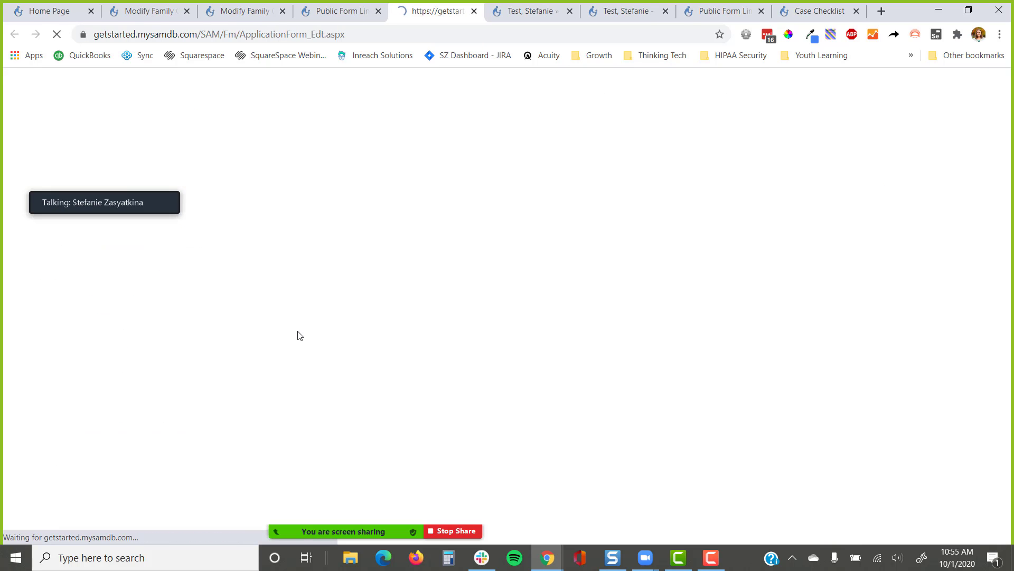
# Begin the form as a new applicant and look through its fields
pyautogui.scroll(-3, 508, 317)
pyautogui.click(639, 423)
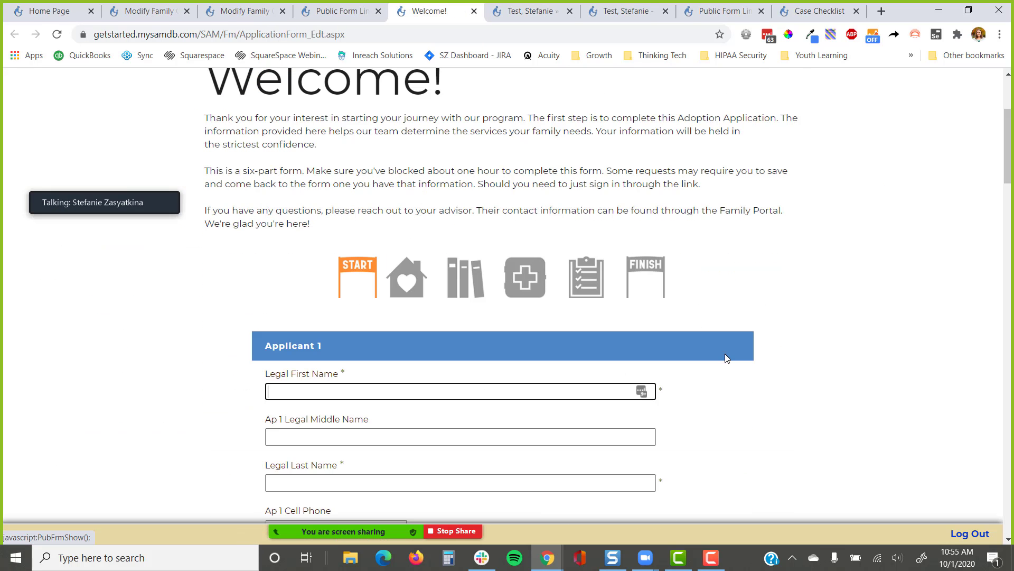
pyautogui.scroll(-4, 529, 233)
pyautogui.scroll(-4, 431, 296)
pyautogui.scroll(-11, 431, 296)
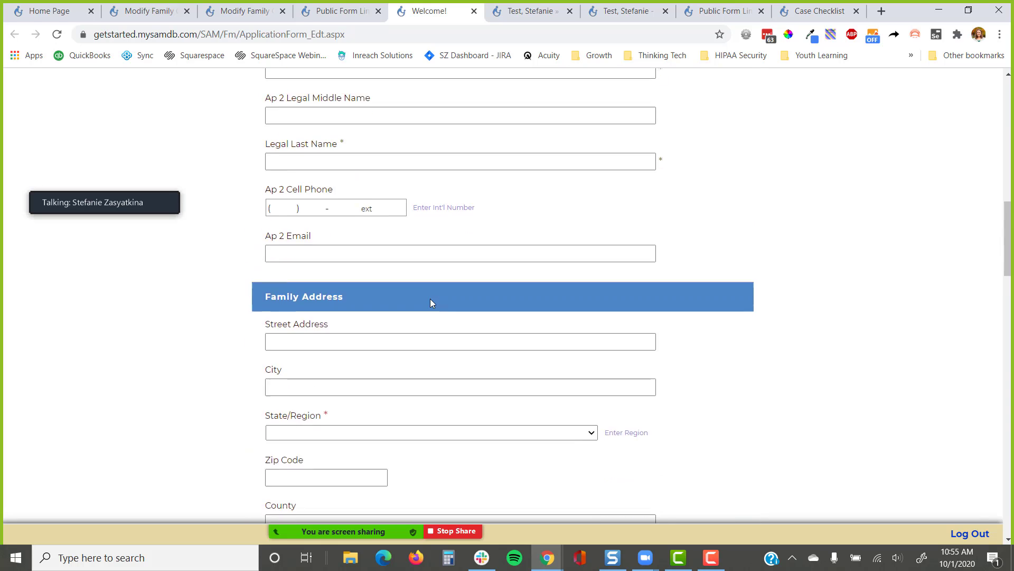
pyautogui.scroll(-8, 432, 312)
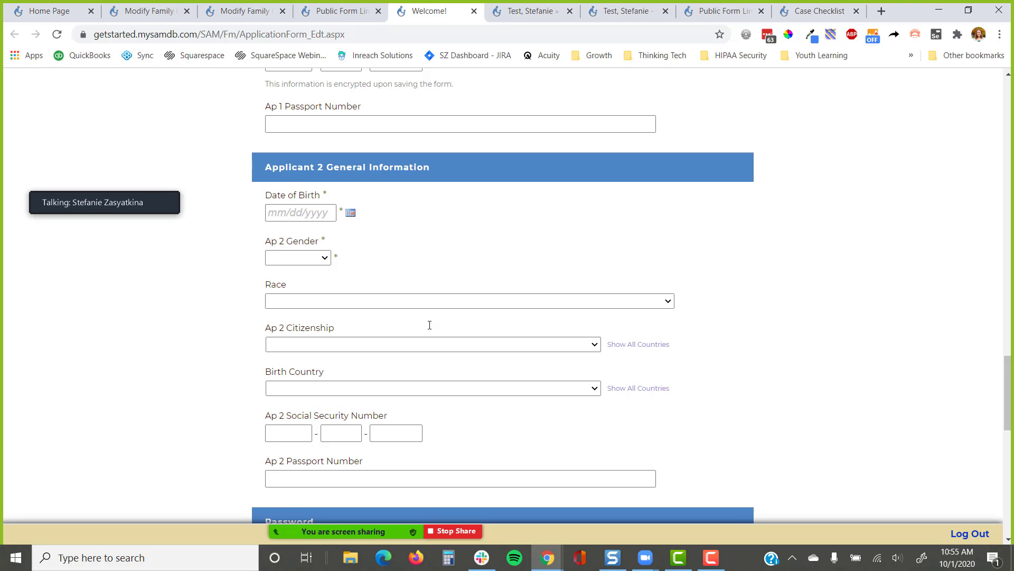
pyautogui.scroll(6, 429, 325)
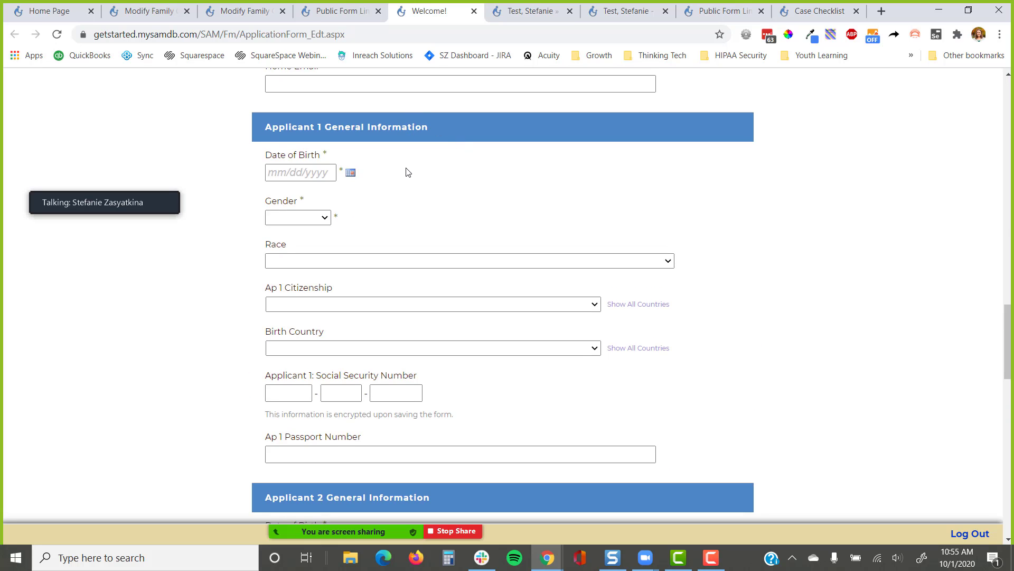
pyautogui.scroll(4, 449, 199)
pyautogui.scroll(1, 449, 199)
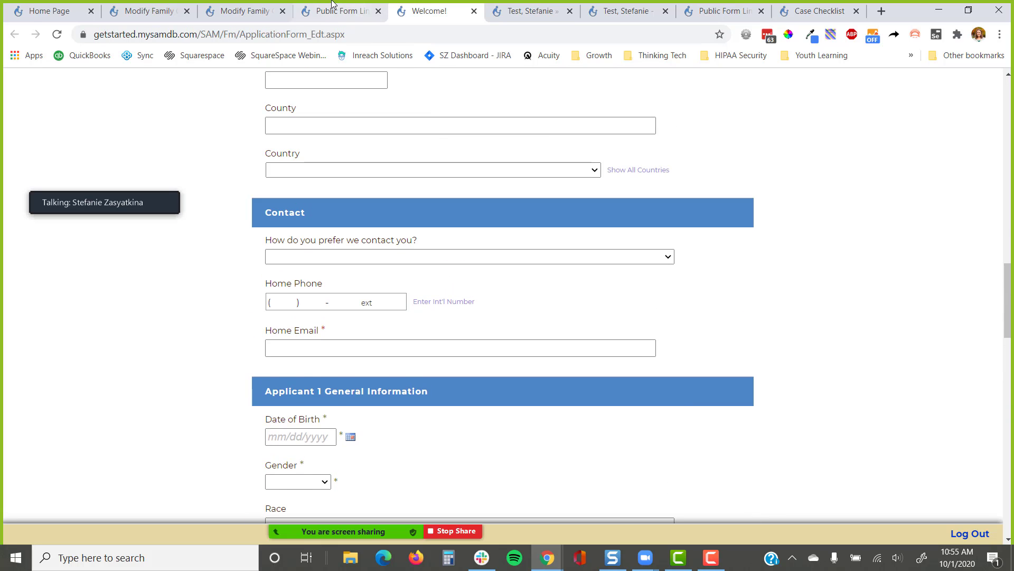
# Return to the test family's cover page
pyautogui.click(339, 11)
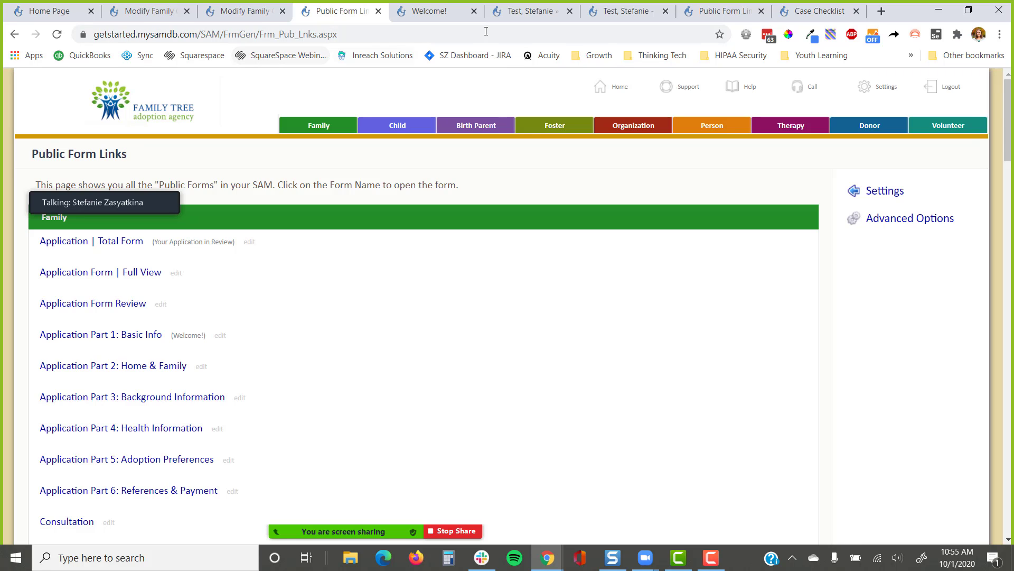
pyautogui.click(521, 11)
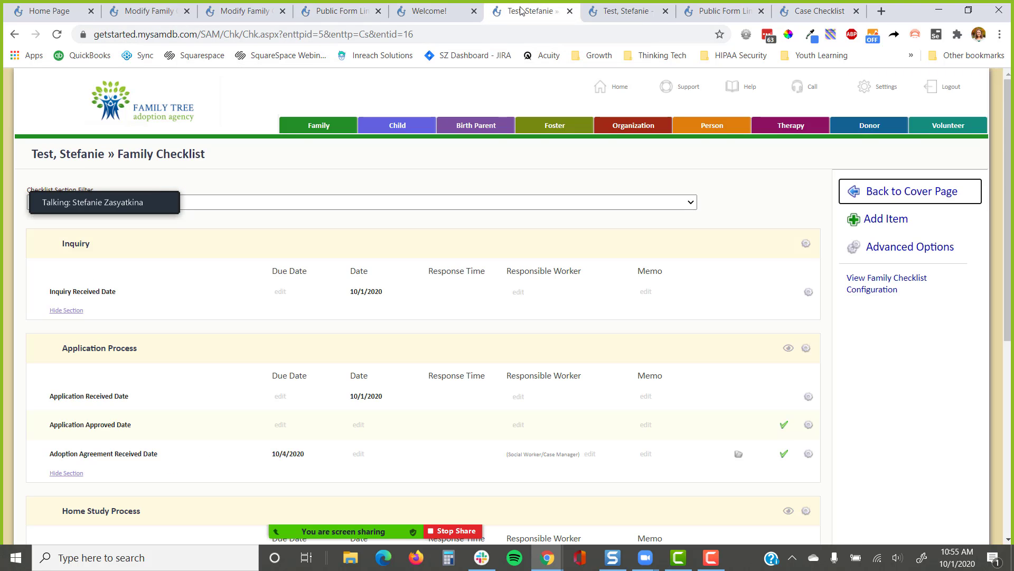
pyautogui.click(861, 189)
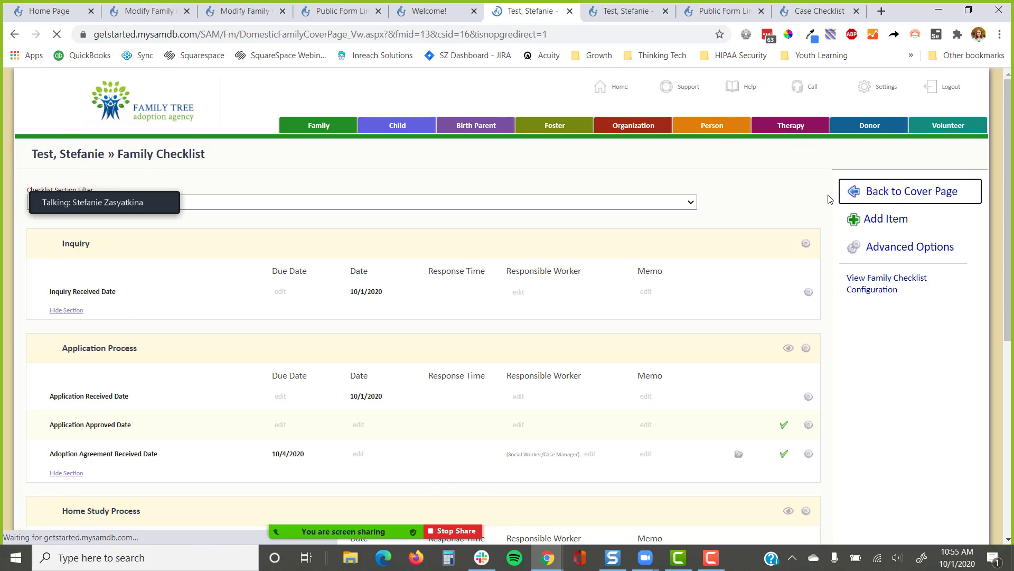
pyautogui.scroll(-3, 755, 434)
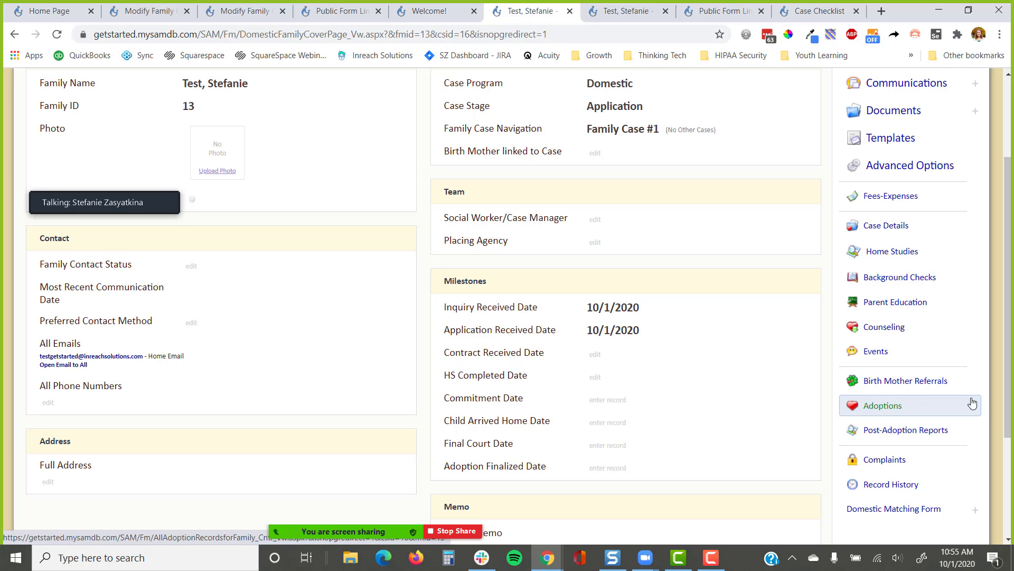
# Sign in to the master demo site at master.mysamdb.com in a new window
pyautogui.hotkey('ctrl', 'n')
pyautogui.write('master.mysamdb.com')
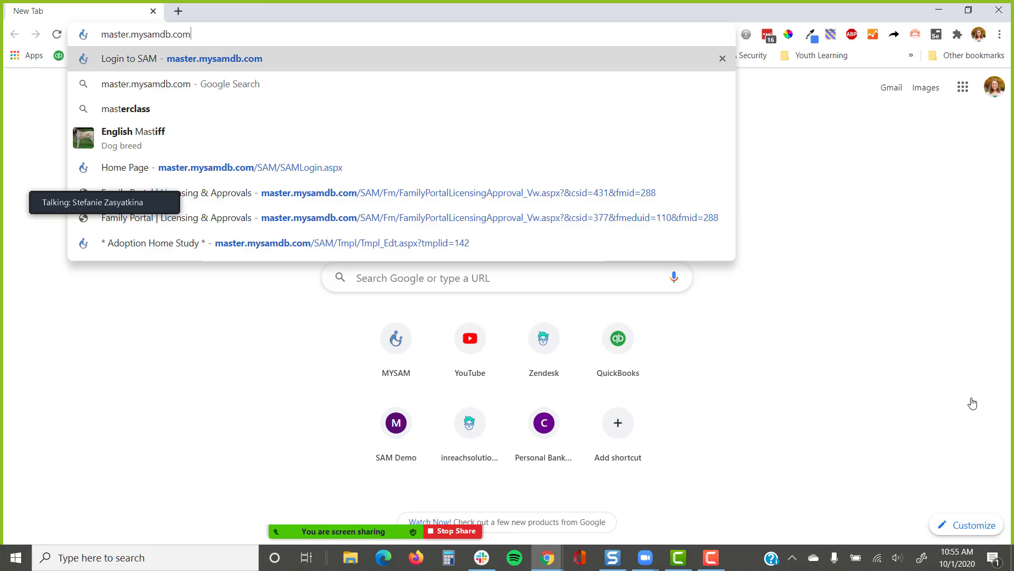
pyautogui.press('Return')
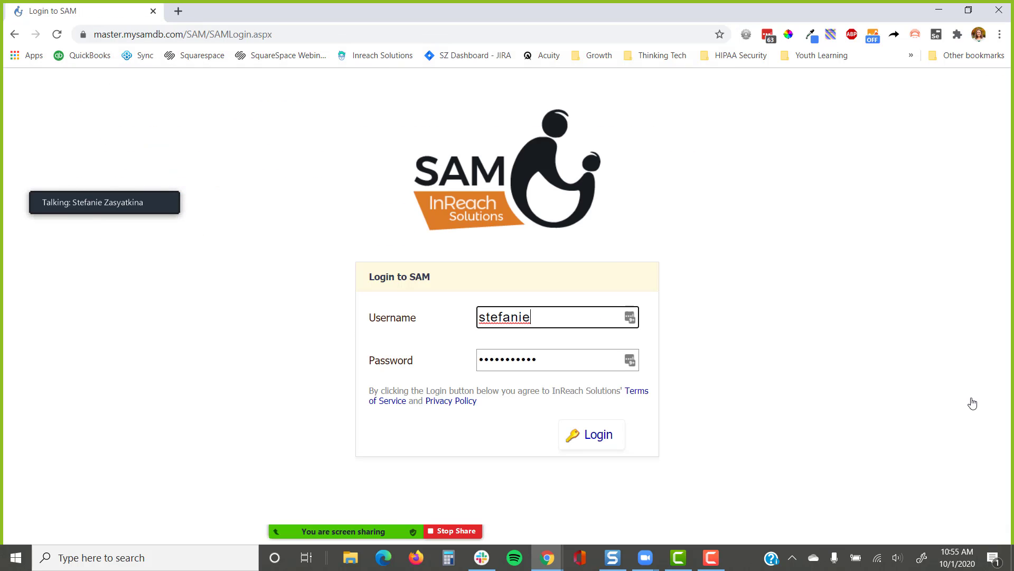
pyautogui.press('Return')
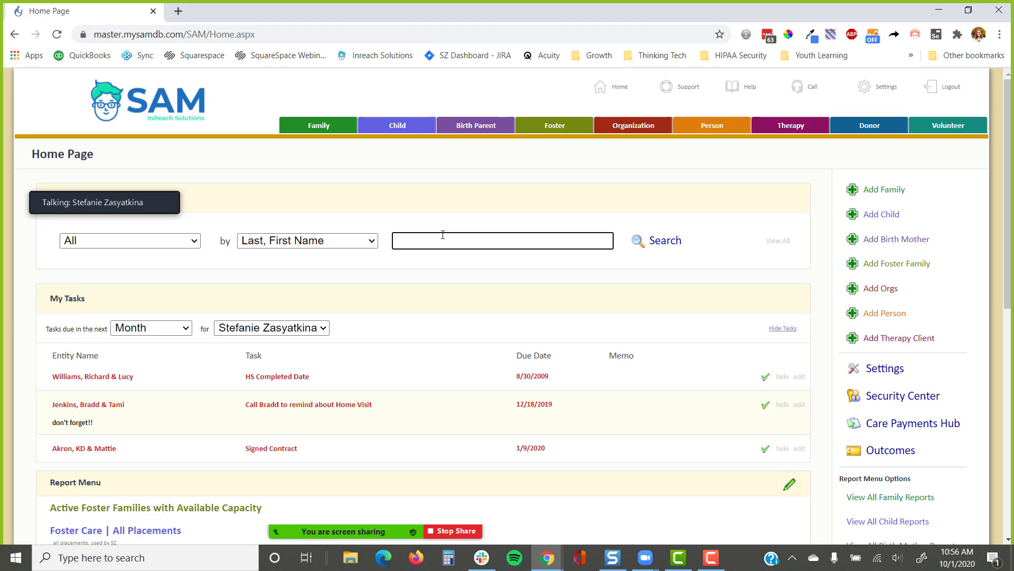
# Search for 'william' and open the demo couple's family record
pyautogui.write('william')
pyautogui.press('Return')
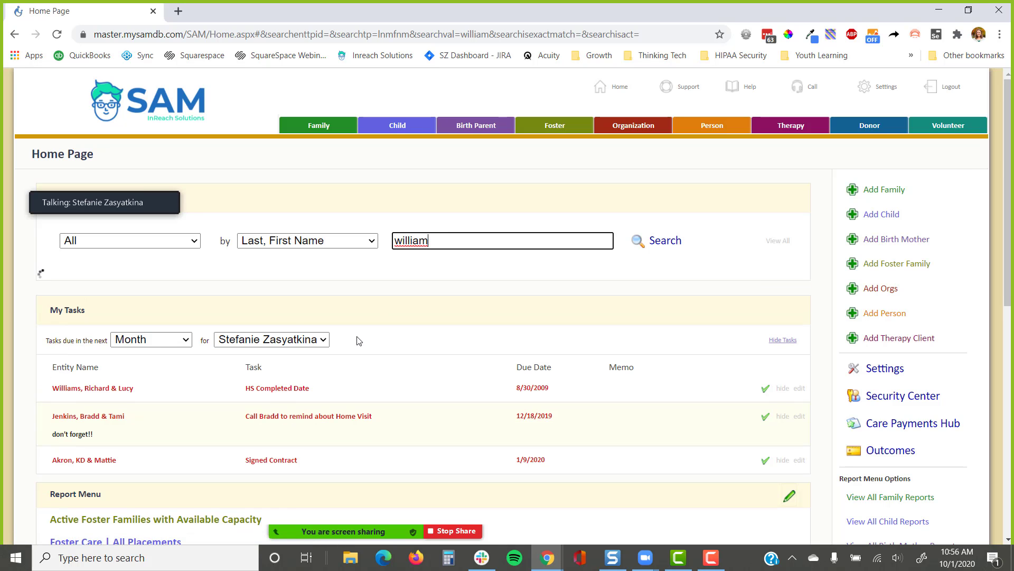
pyautogui.scroll(-4, 348, 341)
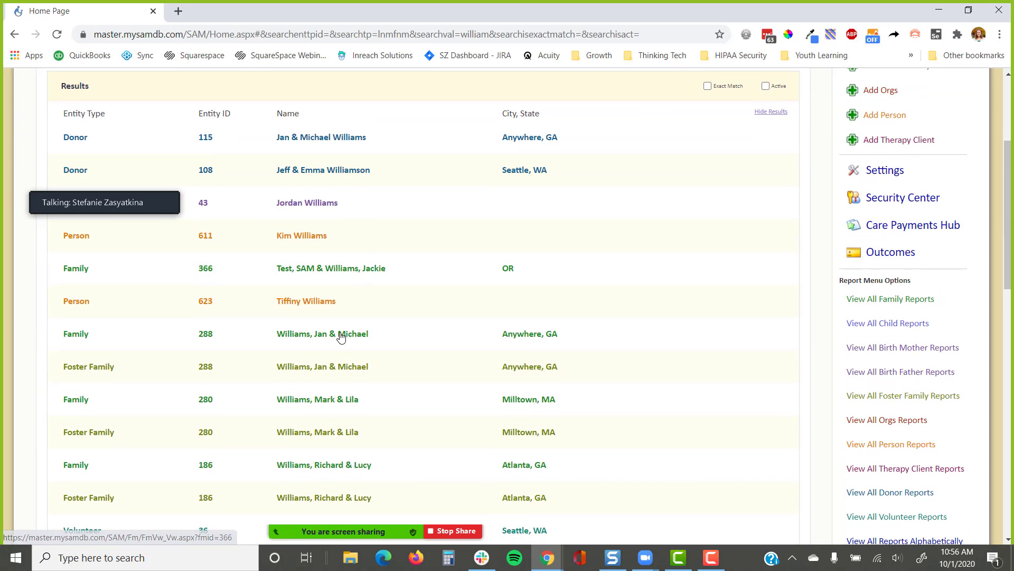
pyautogui.click(341, 334)
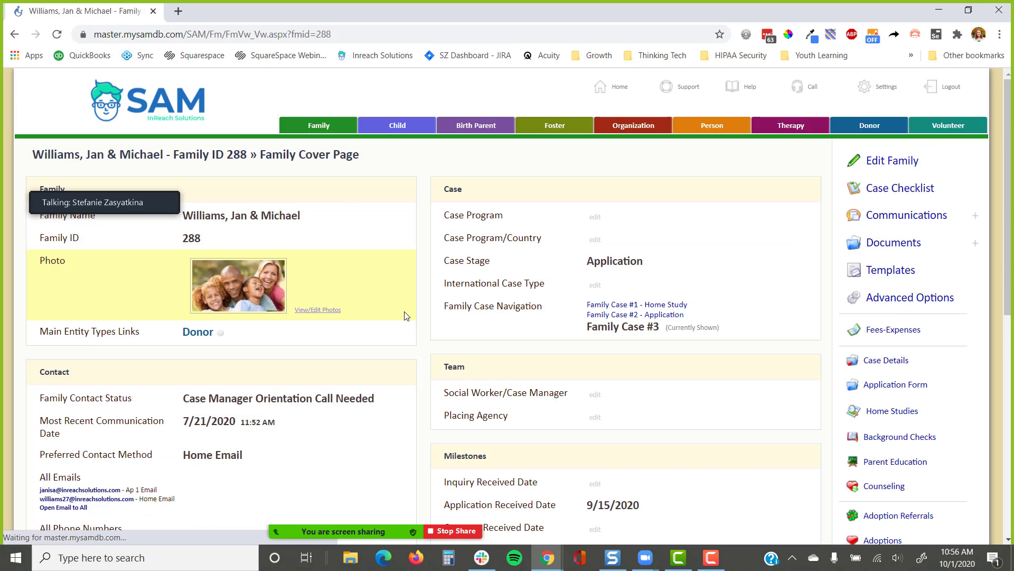
pyautogui.scroll(-1, 576, 293)
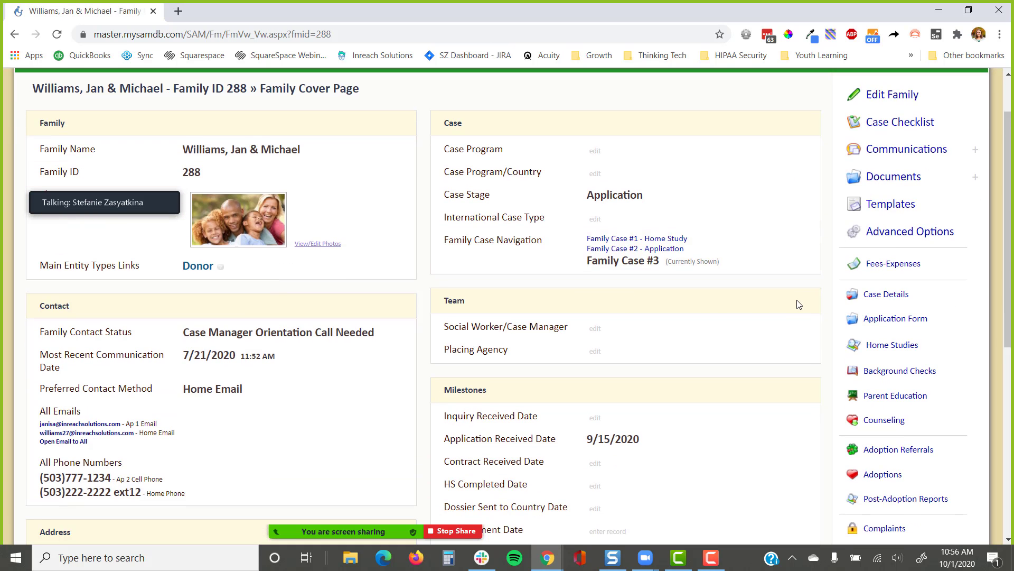
pyautogui.click(879, 320)
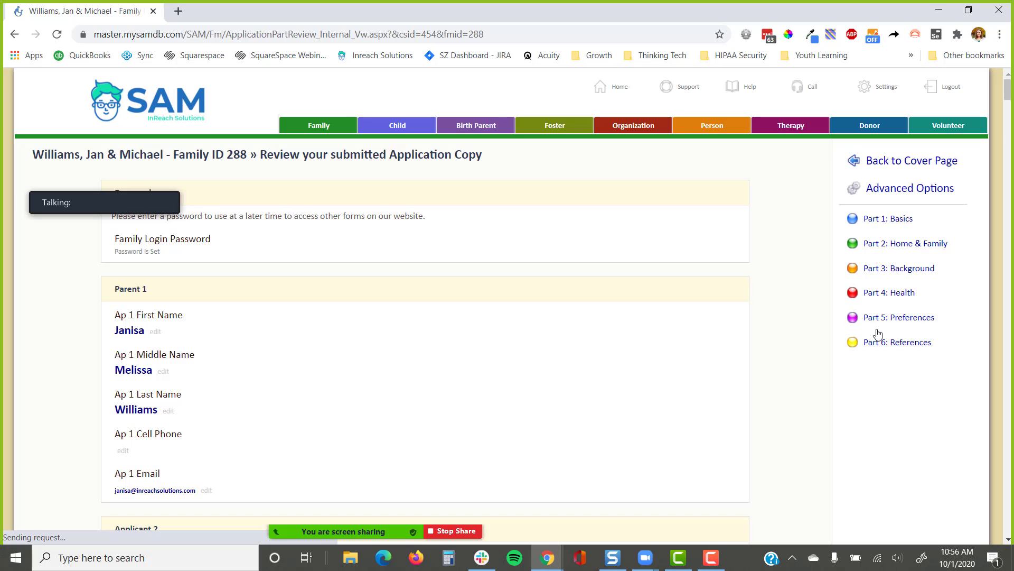
pyautogui.click(869, 165)
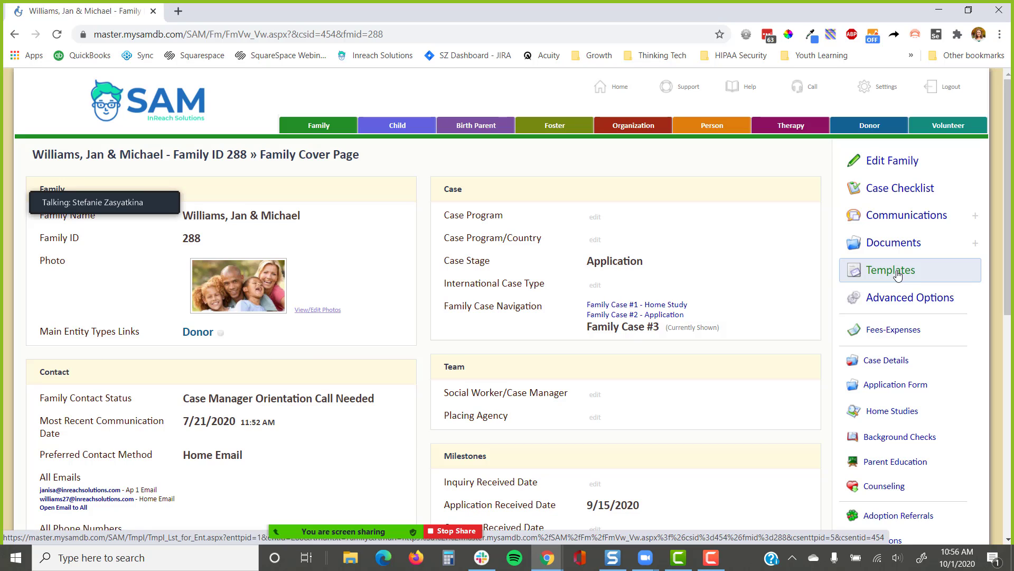
# Preview the family's printable Adoption Home Study Report, then go back to the Home Study Overview
pyautogui.click(887, 412)
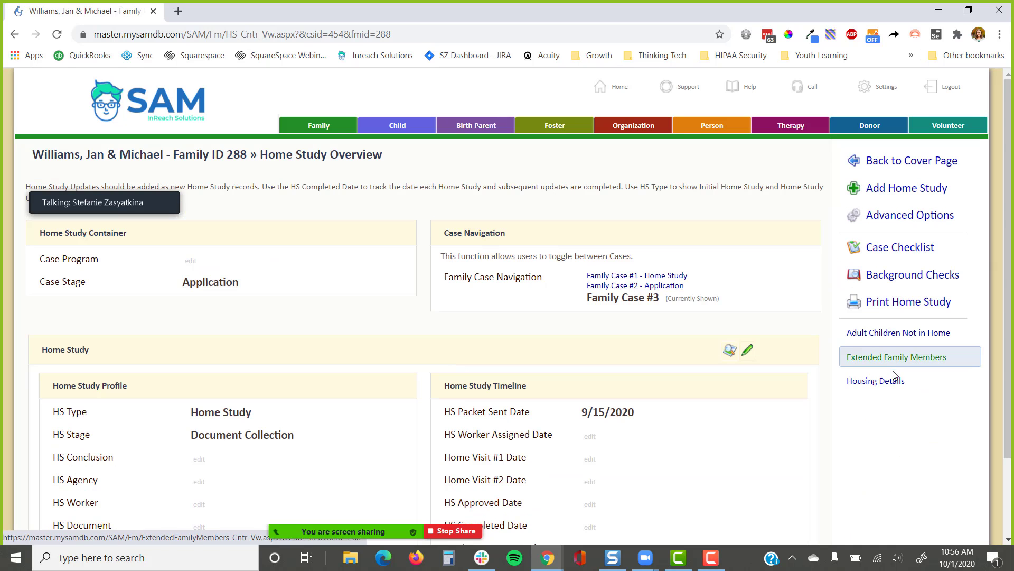
pyautogui.click(898, 305)
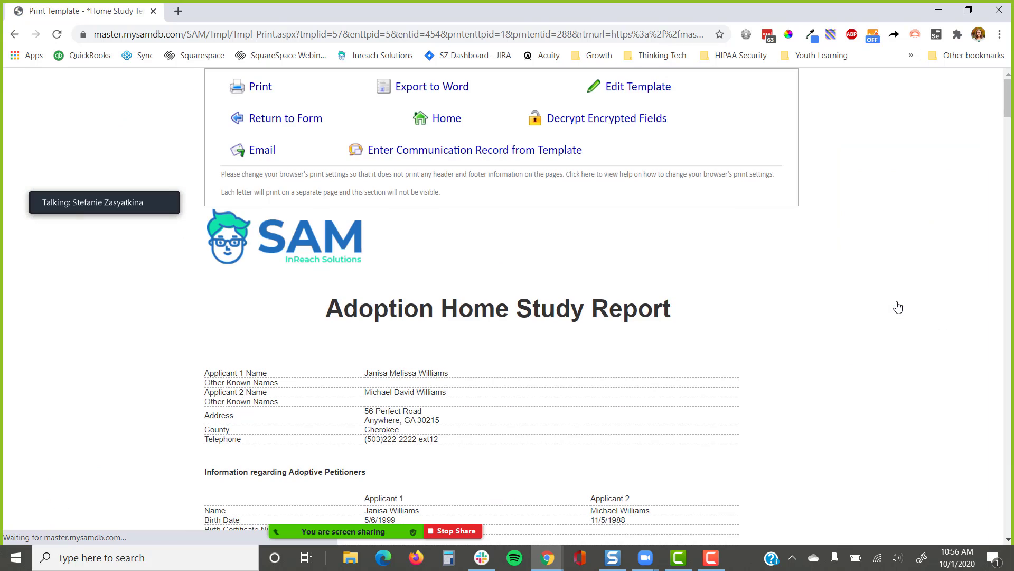
pyautogui.scroll(-5, 673, 311)
pyautogui.scroll(5, 656, 307)
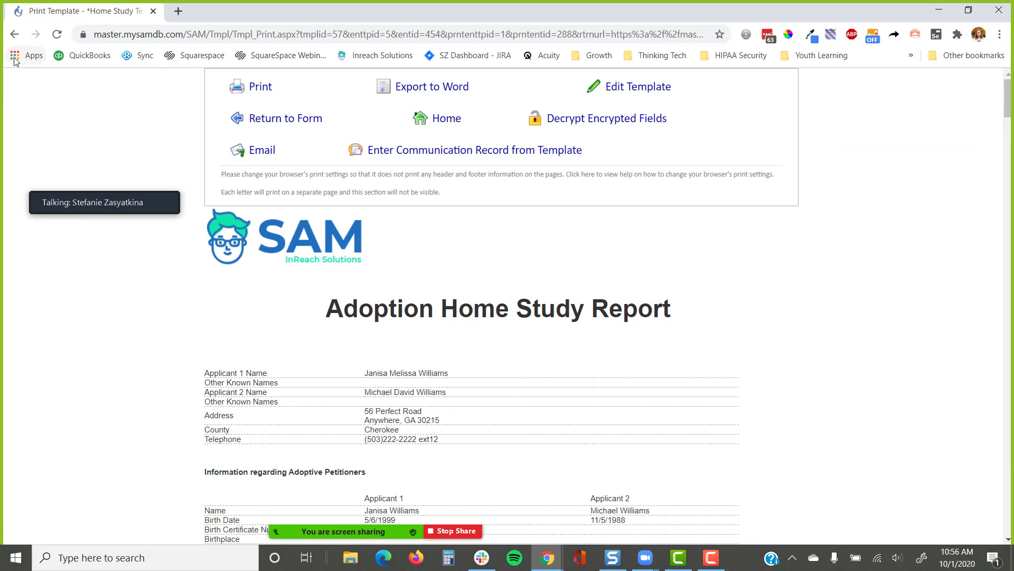
pyautogui.scroll(-3, 449, 304)
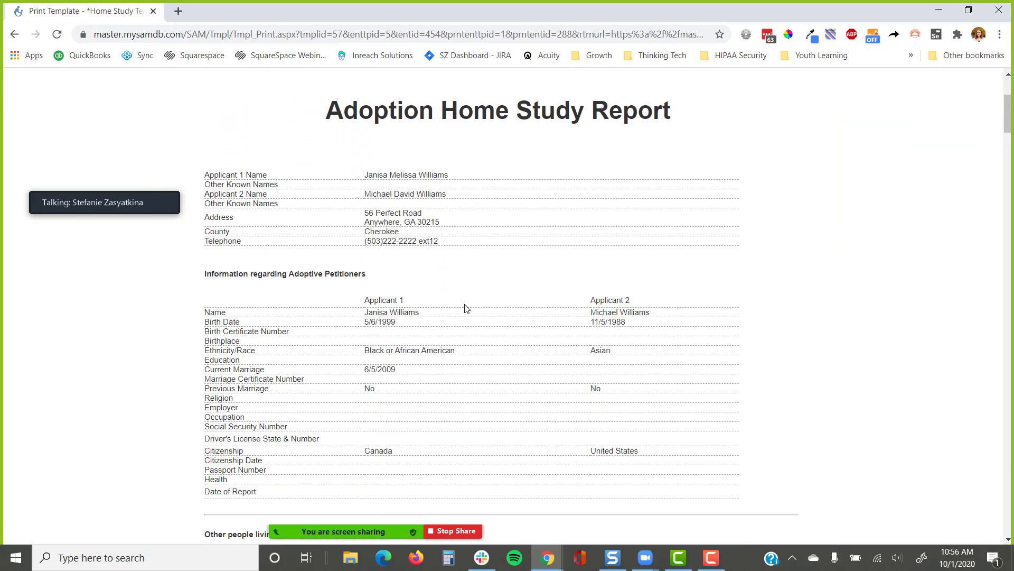
pyautogui.click(14, 34)
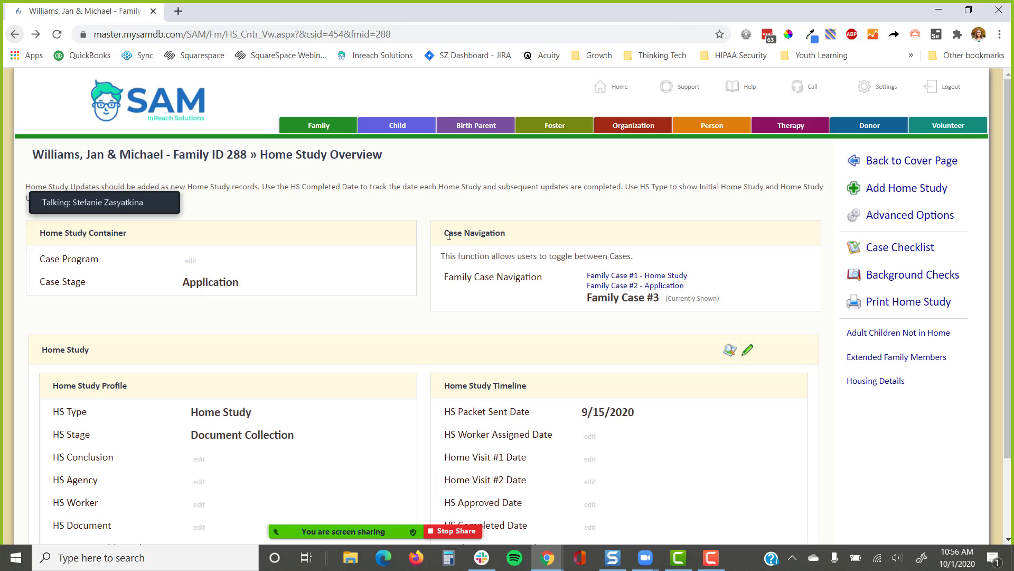
# Generate the Adoption Home Study Report from the Home Study Template in the family's templates
pyautogui.click(919, 160)
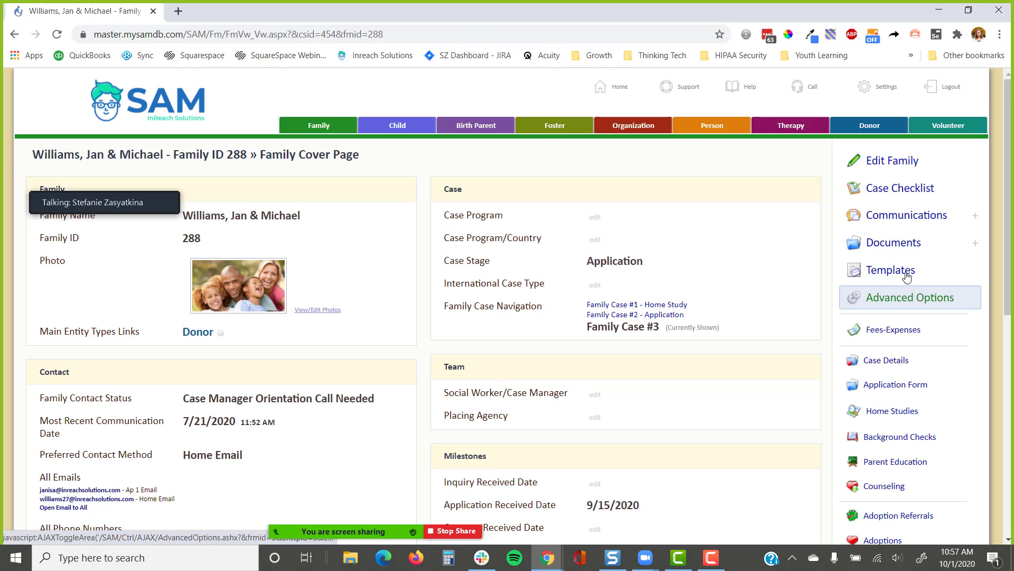
pyautogui.click(904, 270)
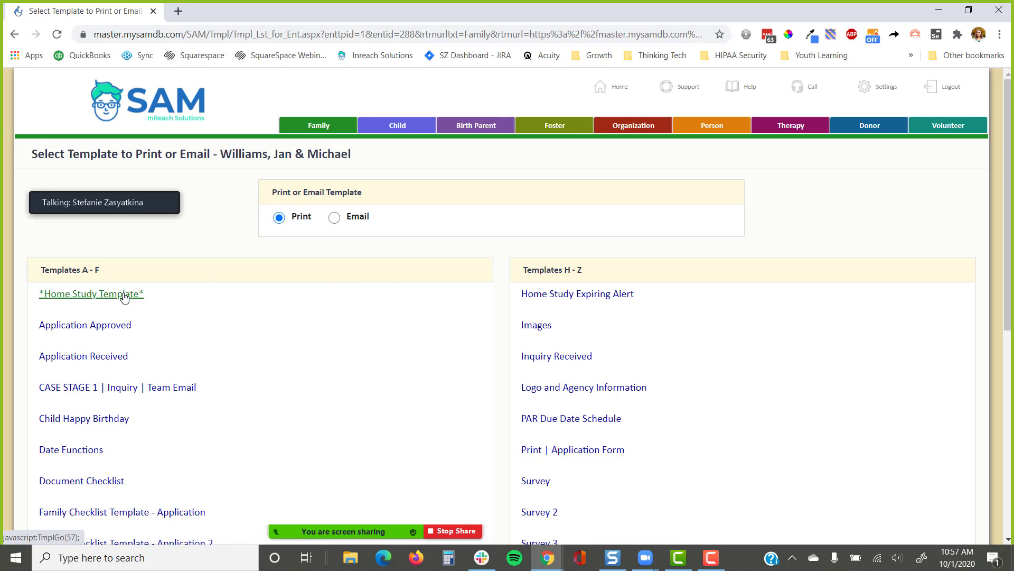
pyautogui.scroll(-6, 222, 354)
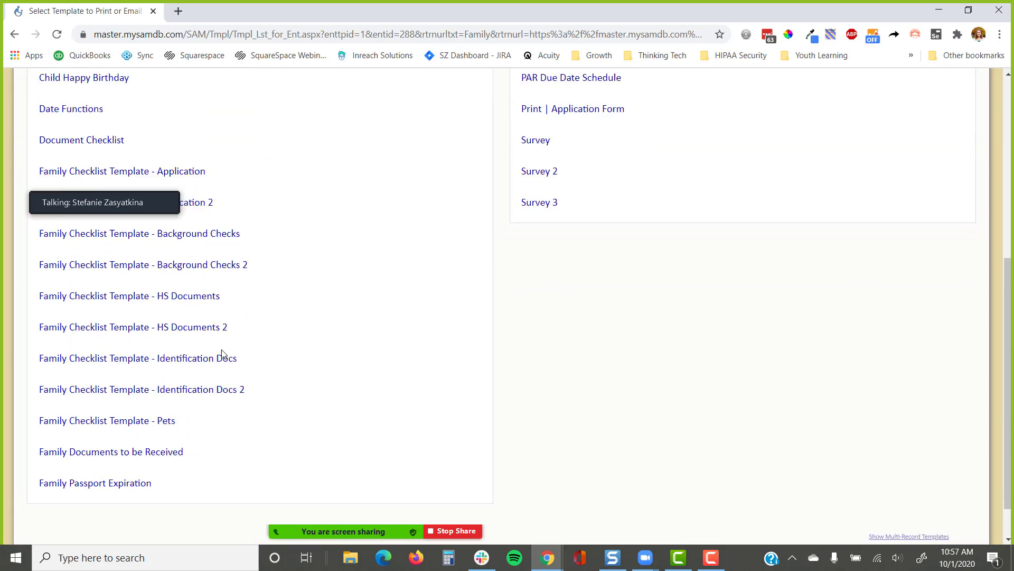
pyautogui.scroll(5, 222, 354)
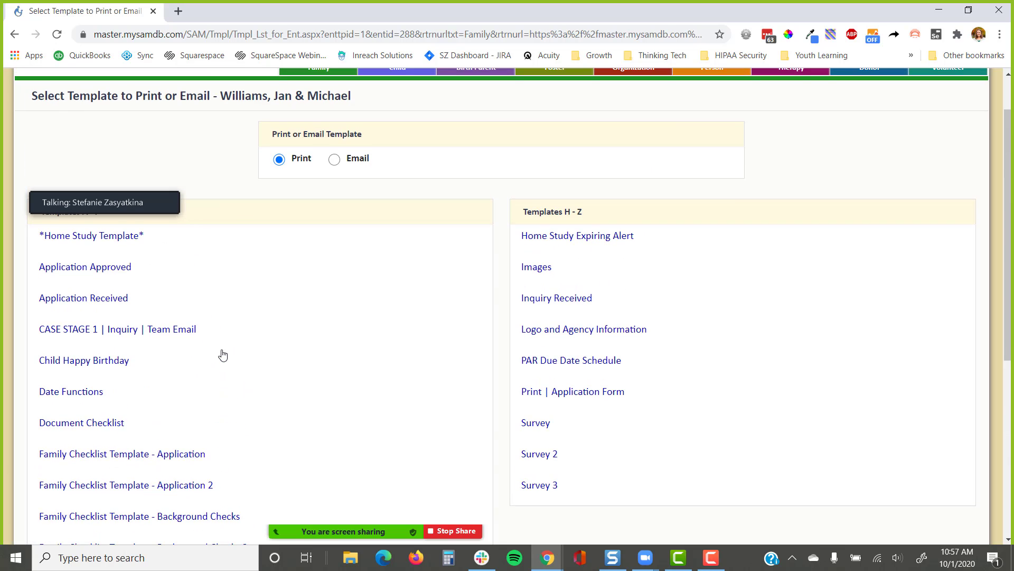
pyautogui.scroll(-6, 222, 355)
pyautogui.scroll(4, 223, 354)
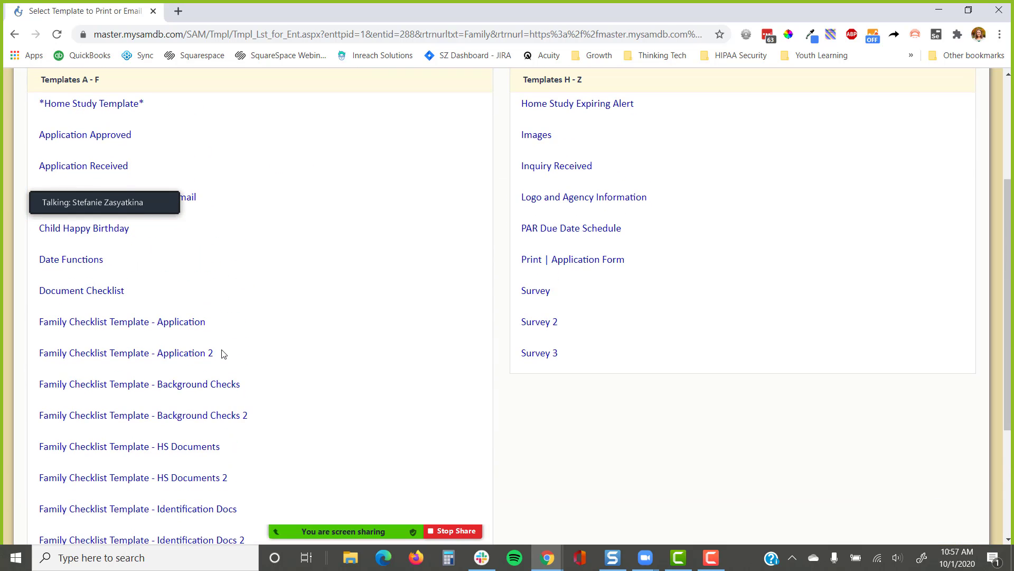
pyautogui.scroll(3, 224, 354)
pyautogui.scroll(1, 223, 354)
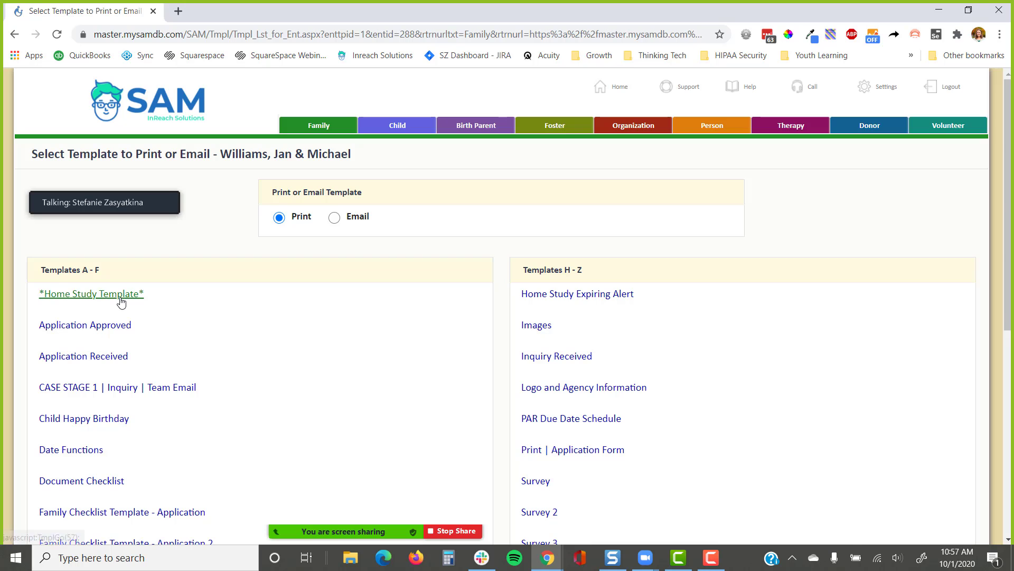
pyautogui.click(121, 300)
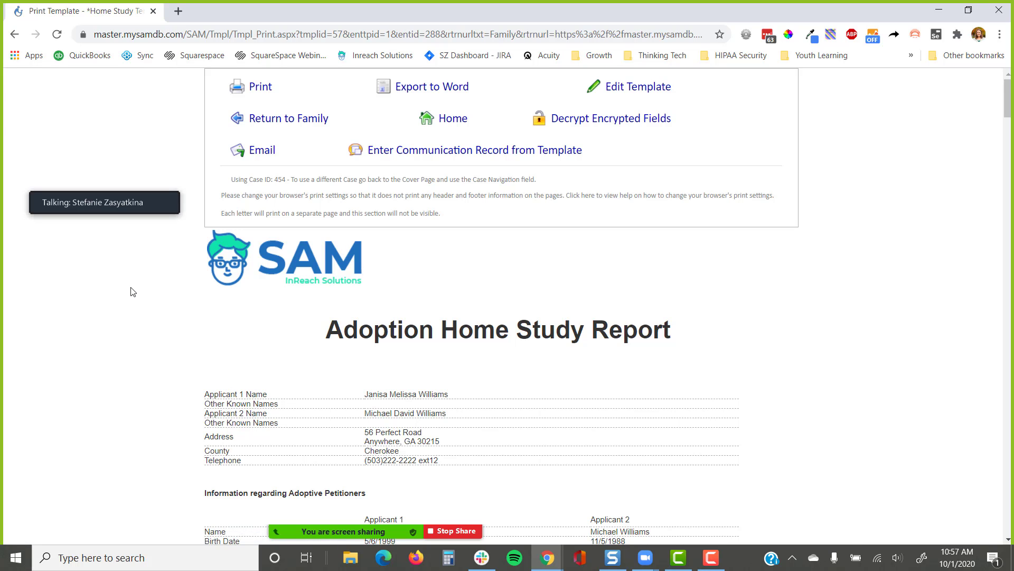
# Preview the 9-page report in the print dialog
pyautogui.hotkey('ctrl', 'p')
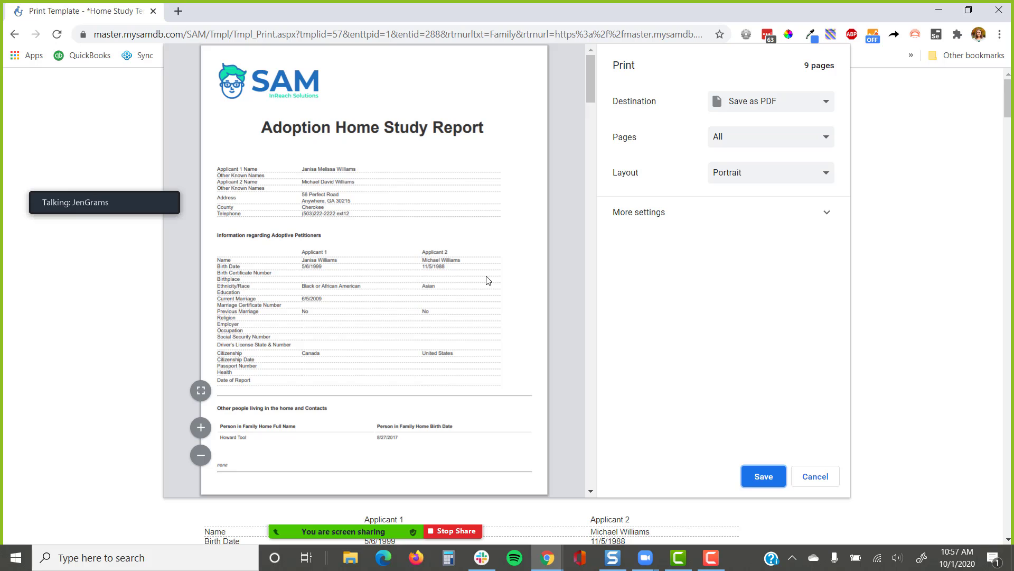
pyautogui.scroll(-3, 487, 280)
pyautogui.scroll(-5, 488, 280)
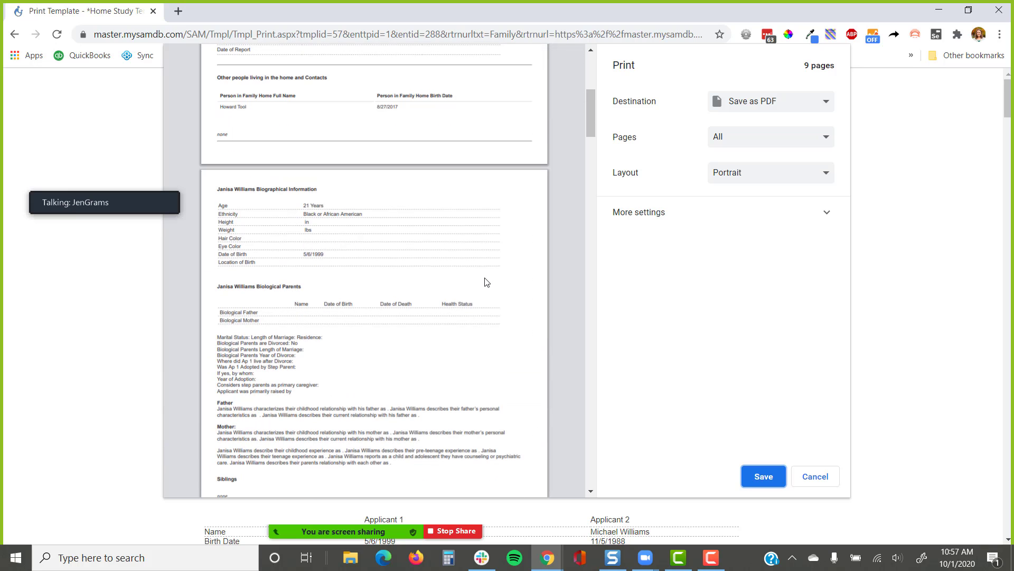
pyautogui.scroll(-10, 486, 282)
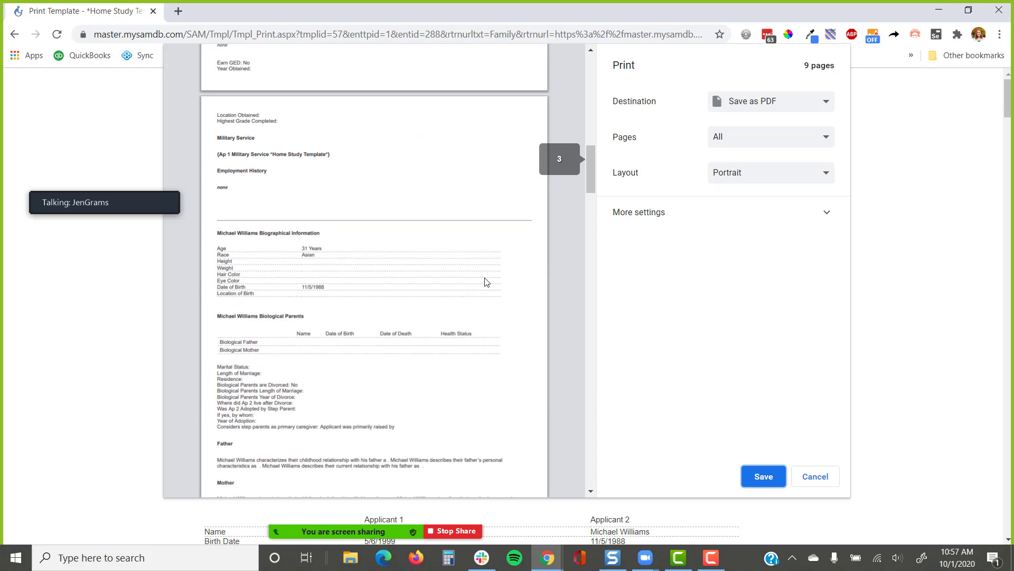
pyautogui.scroll(-8, 486, 281)
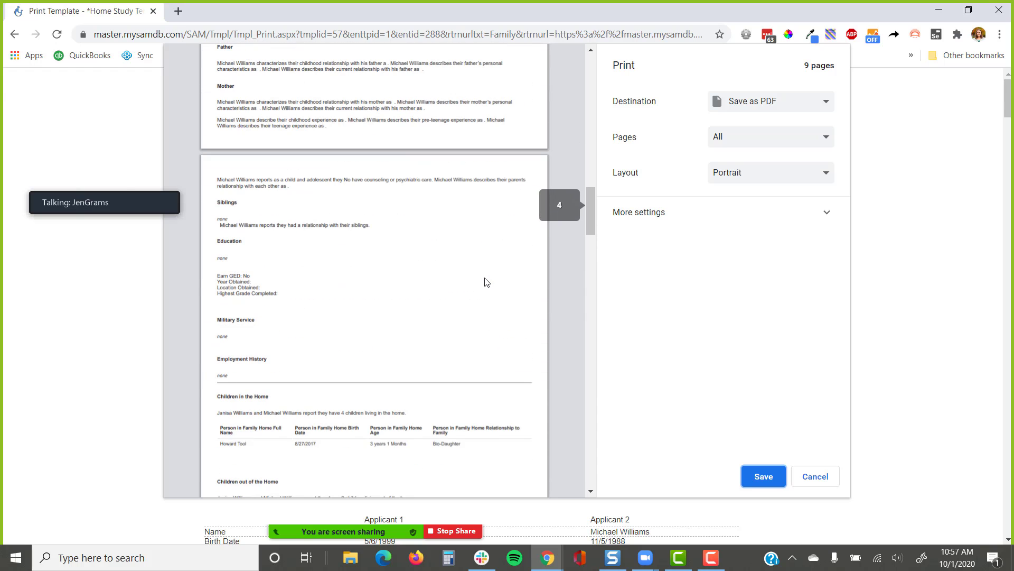
pyautogui.scroll(-4, 486, 281)
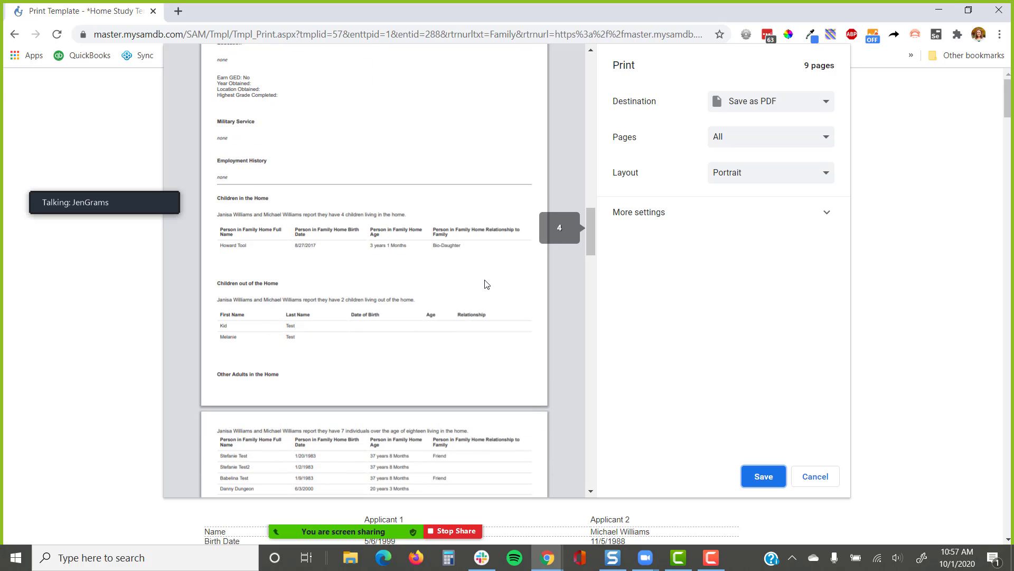
# Cancel the report preview, open the family's submitted Application Copy, and preview its printout
pyautogui.click(837, 475)
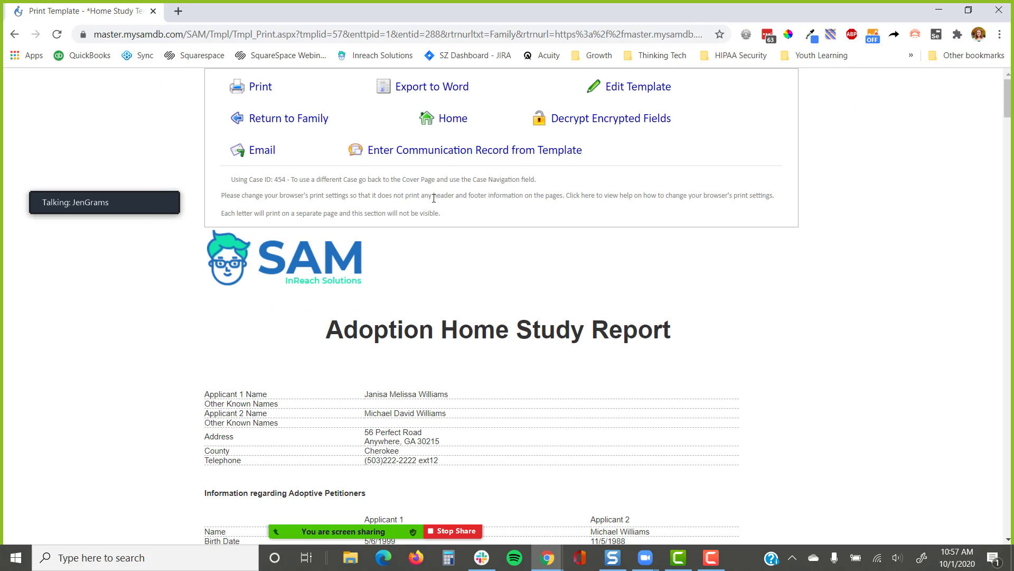
pyautogui.click(295, 126)
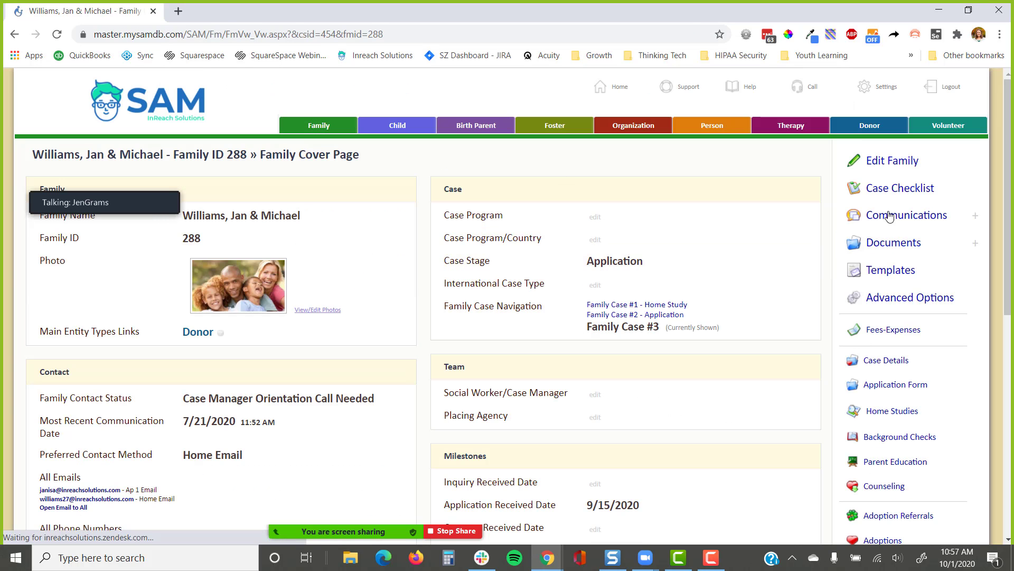
pyautogui.click(900, 391)
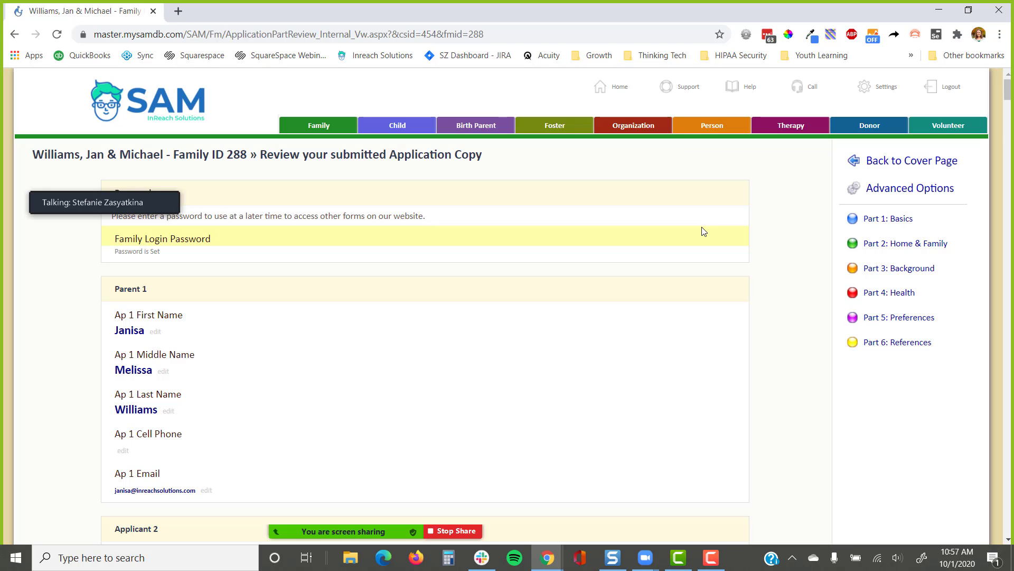
pyautogui.hotkey('ctrl', 'p')
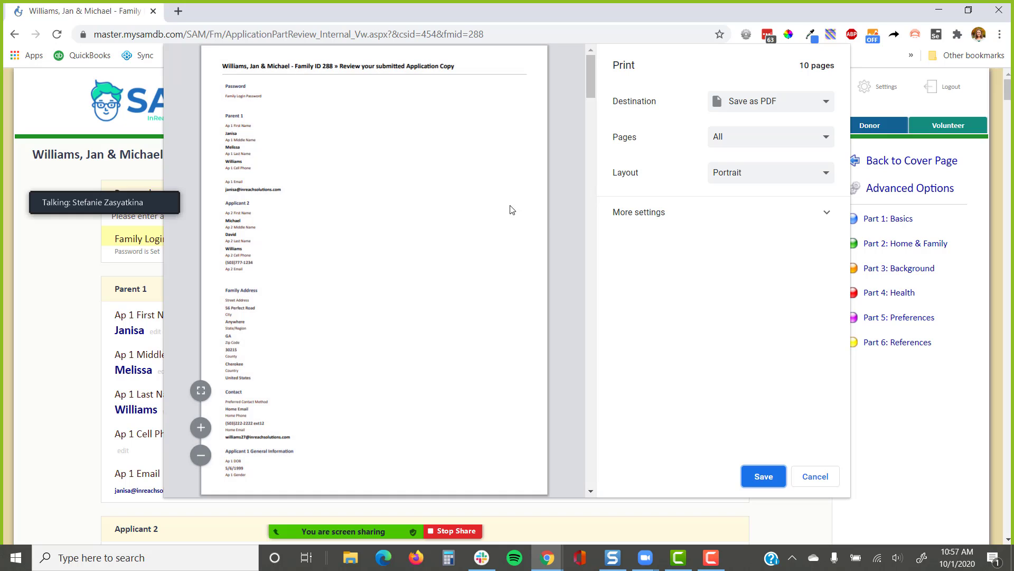
# Scroll through all 10 pages of the application printout, then cancel without printing
pyautogui.scroll(-5, 349, 162)
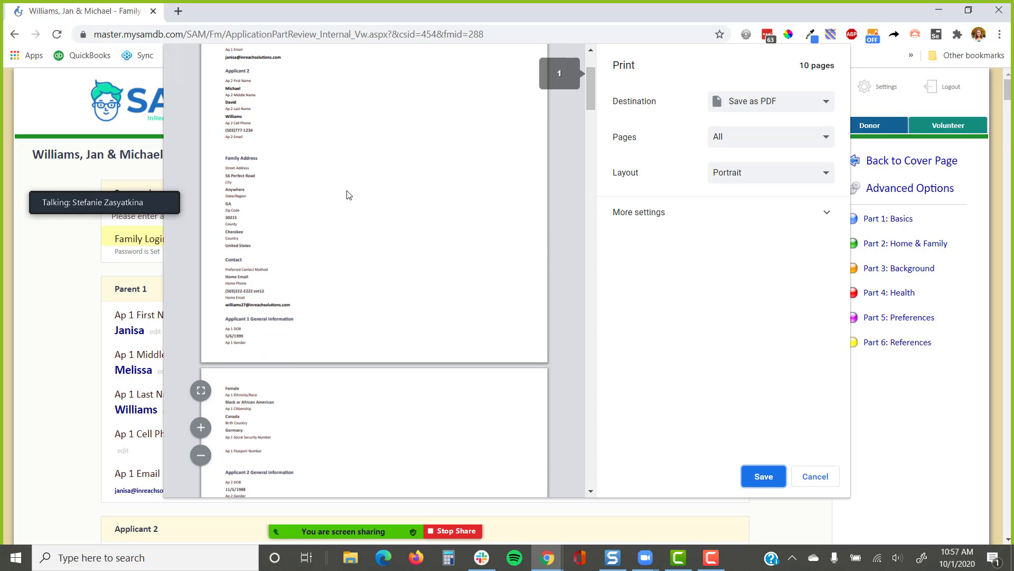
pyautogui.scroll(-6, 347, 201)
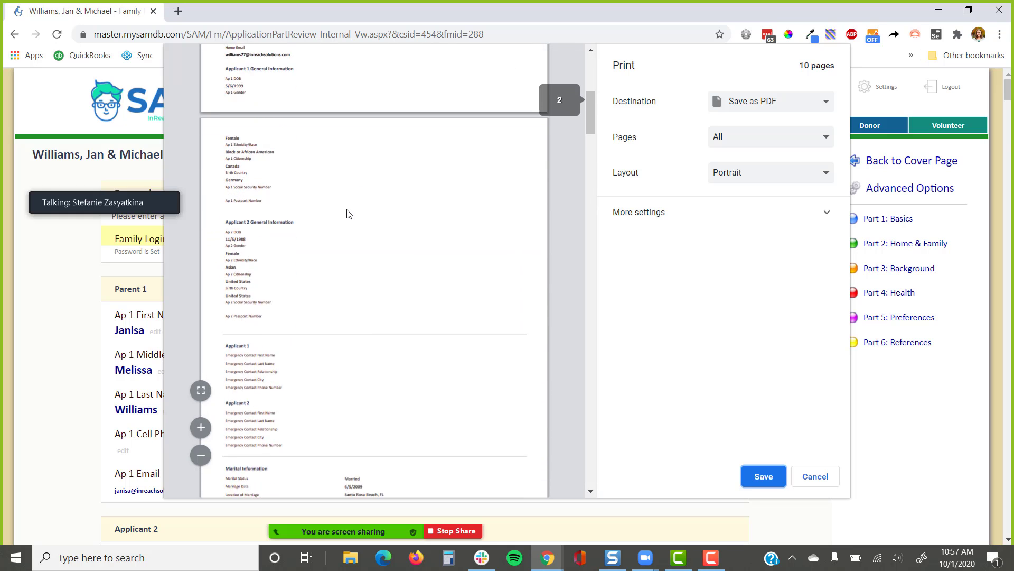
pyautogui.scroll(-5, 346, 214)
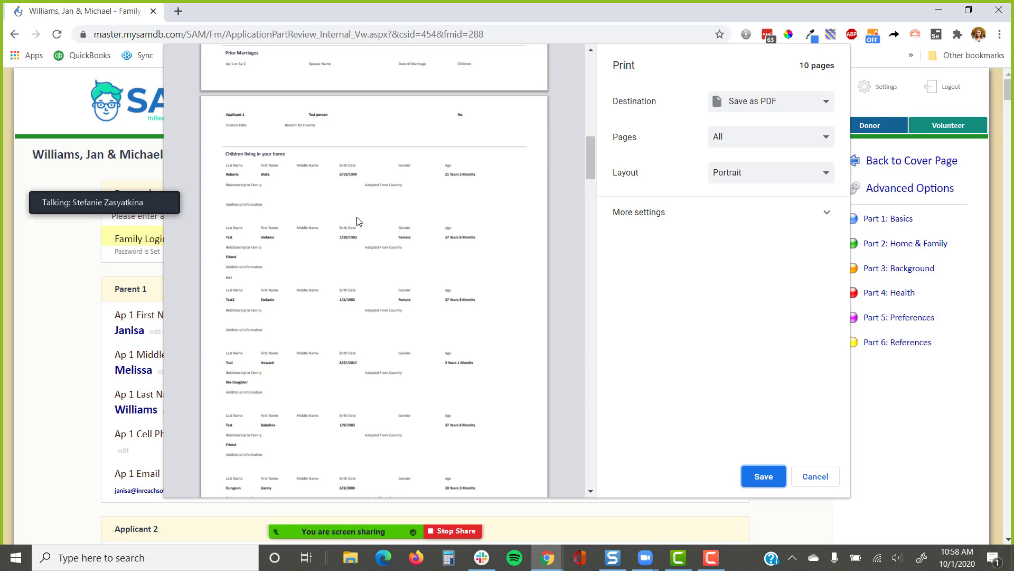
pyautogui.scroll(-2, 357, 220)
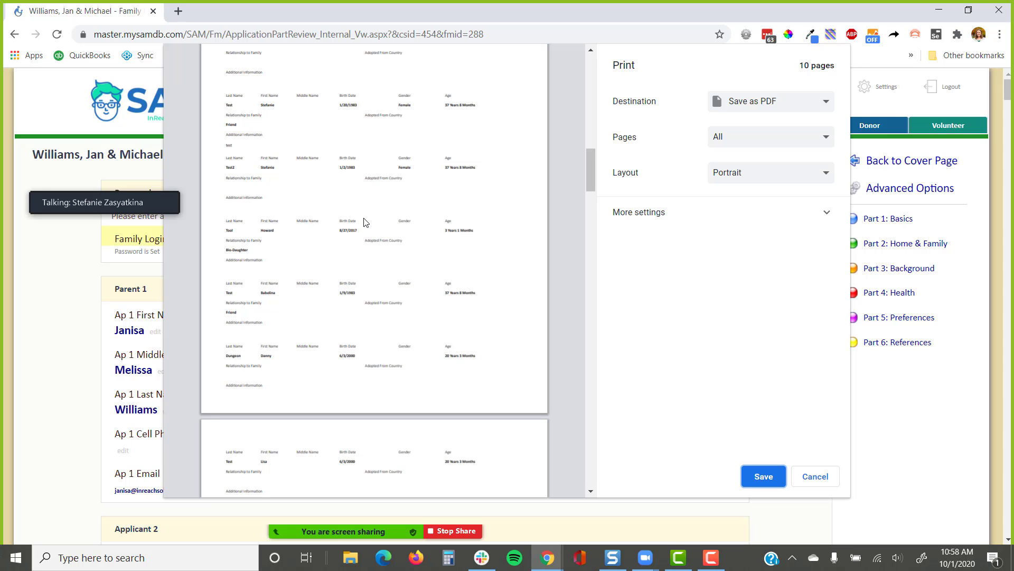
pyautogui.scroll(-10, 365, 222)
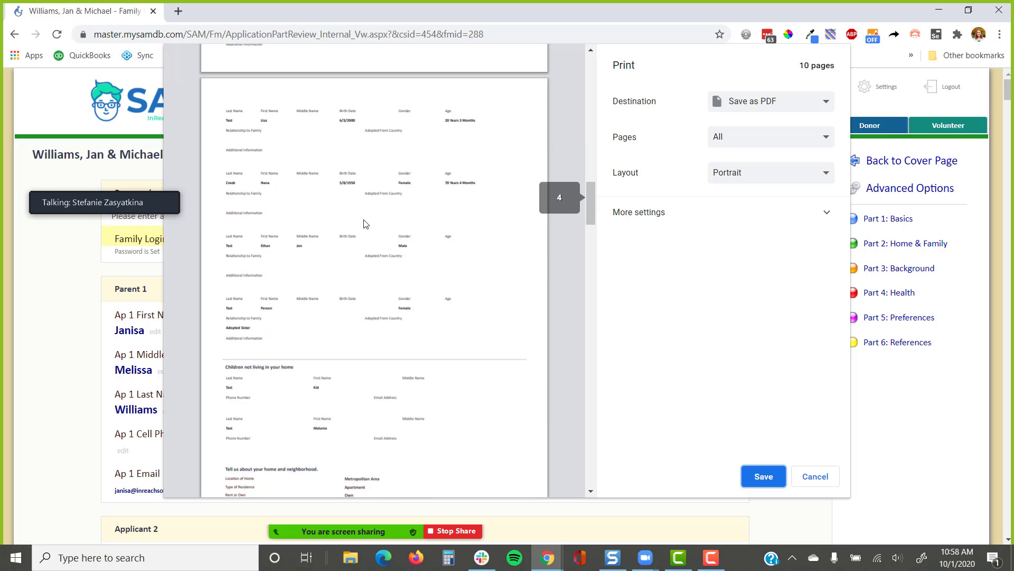
pyautogui.scroll(-10, 364, 226)
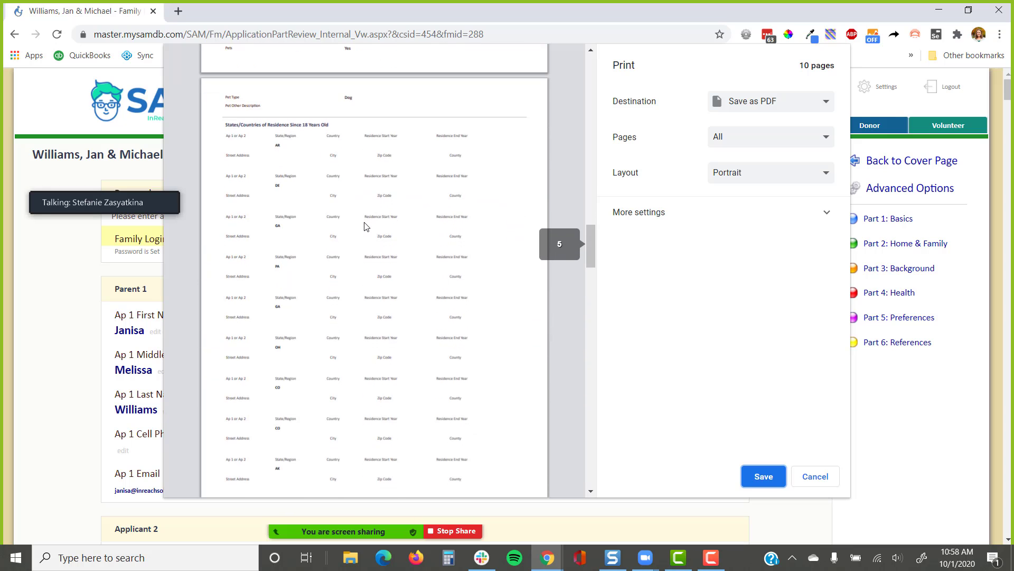
pyautogui.scroll(-10, 365, 226)
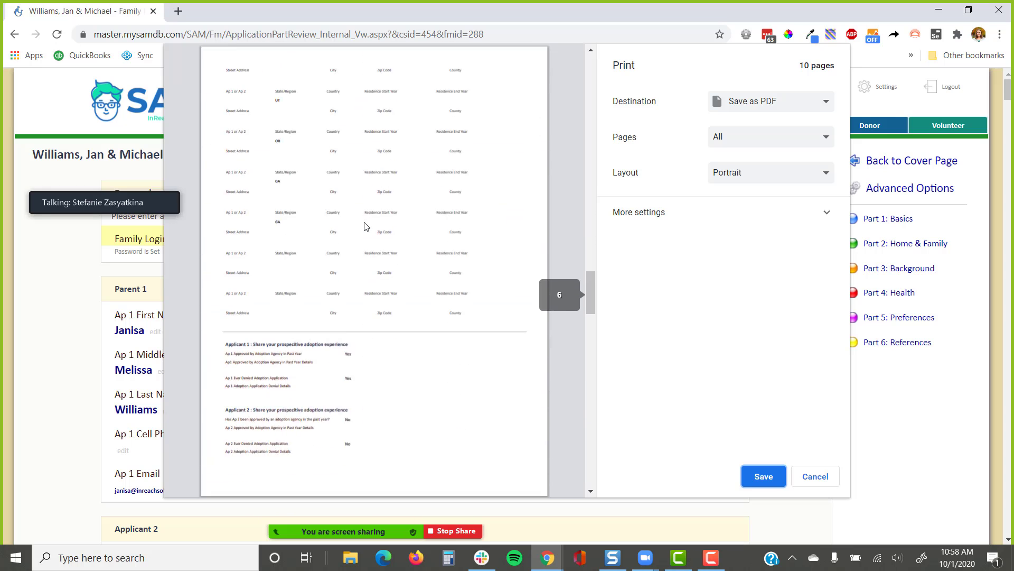
pyautogui.scroll(-10, 368, 228)
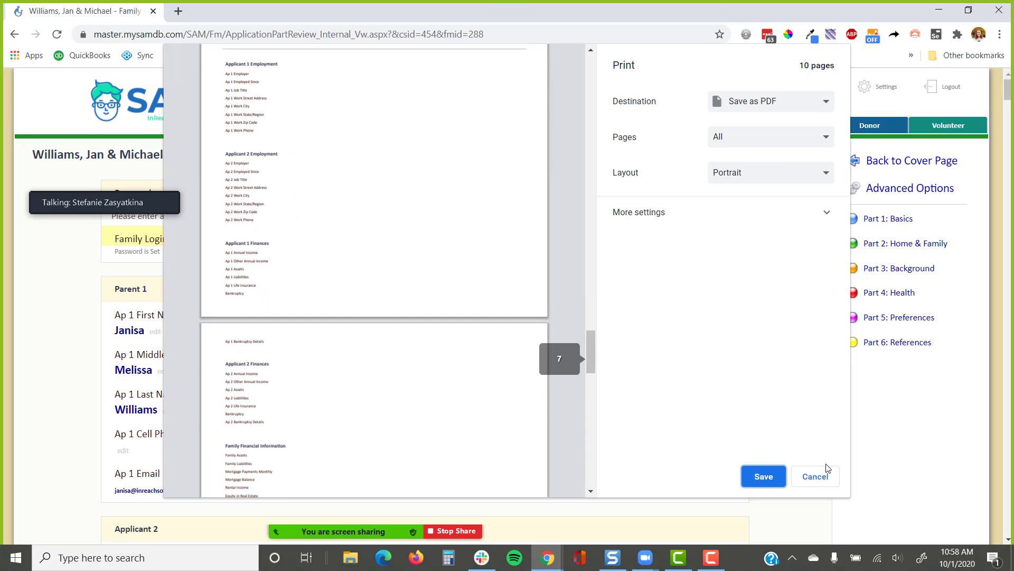
pyautogui.click(815, 477)
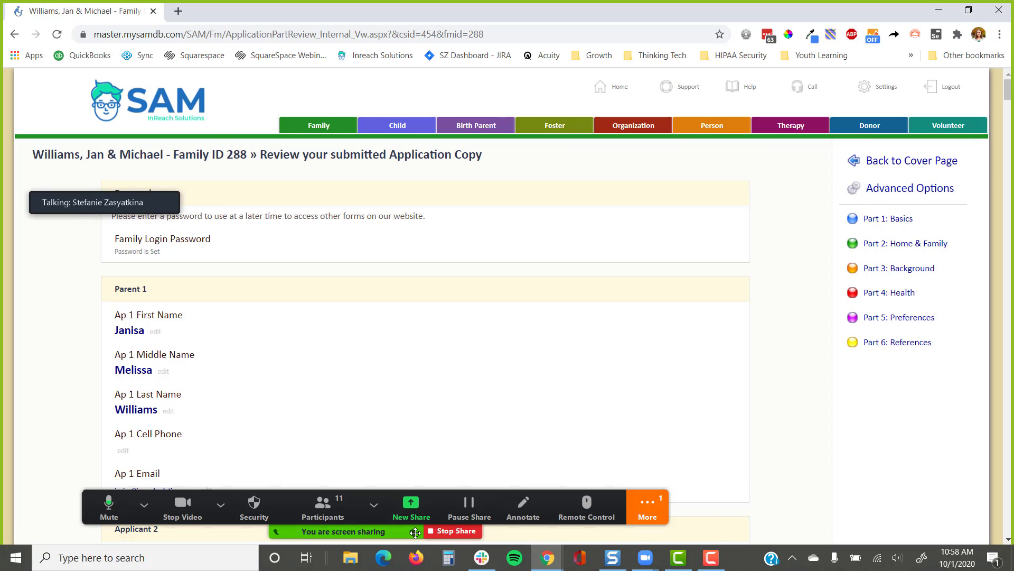
# Open the Zoom meeting chat from the More menu to read attendees' questions
pyautogui.click(648, 507)
pyautogui.click(667, 307)
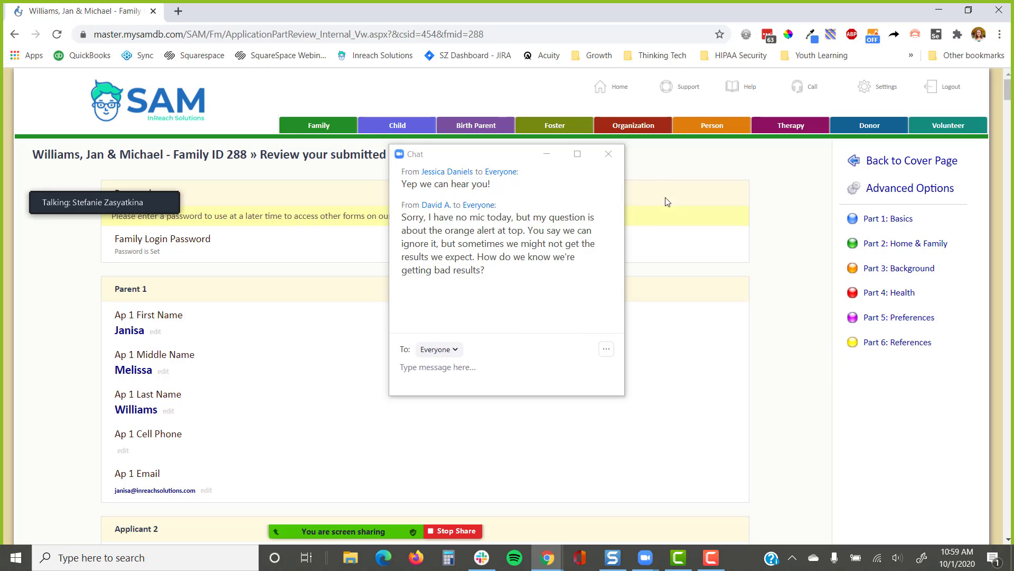
# Close the chat and open this form's Sidebar Links Manager through the Form Customizer
pyautogui.click(609, 154)
pyautogui.click(960, 198)
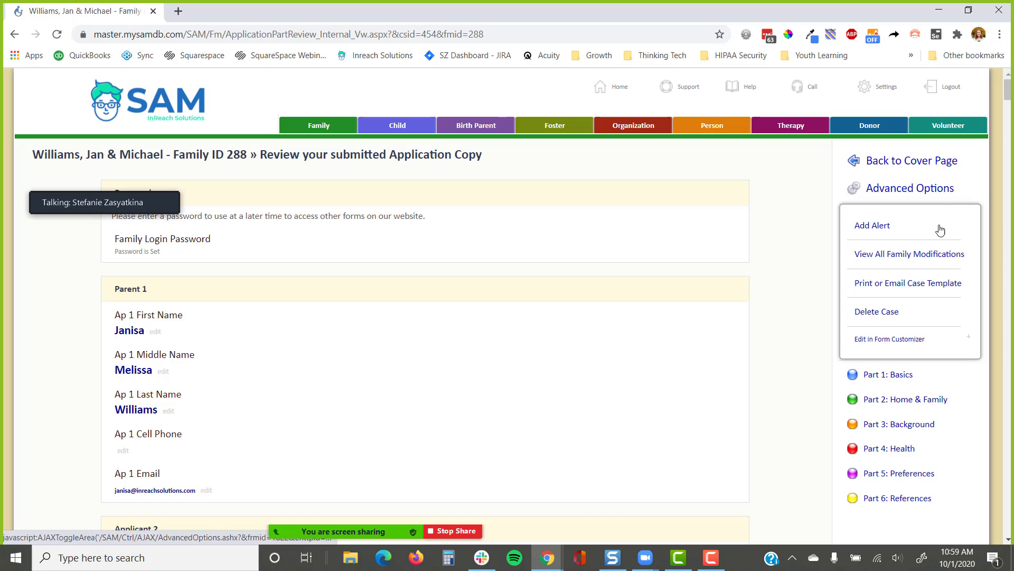
pyautogui.click(917, 345)
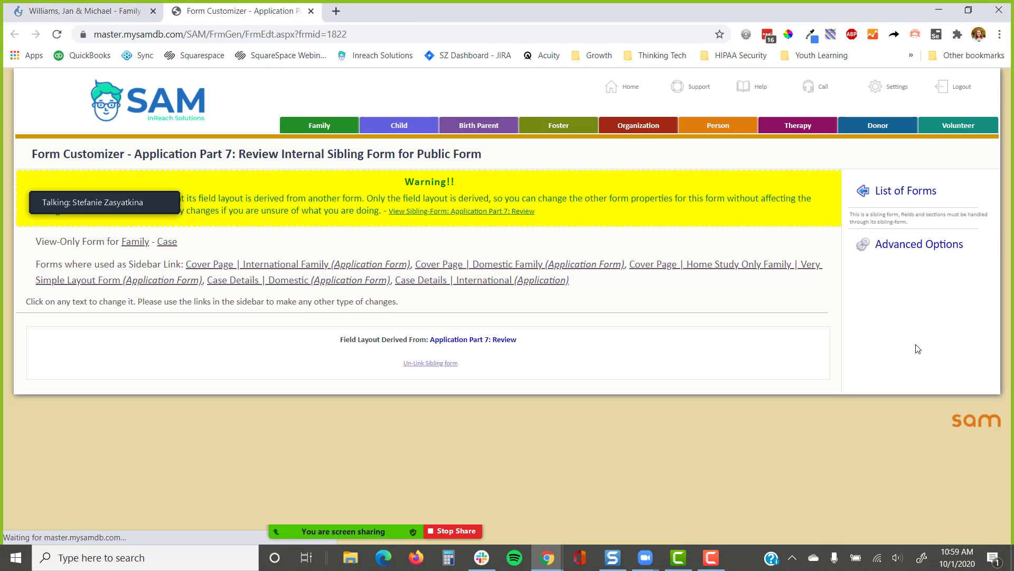
pyautogui.click(897, 244)
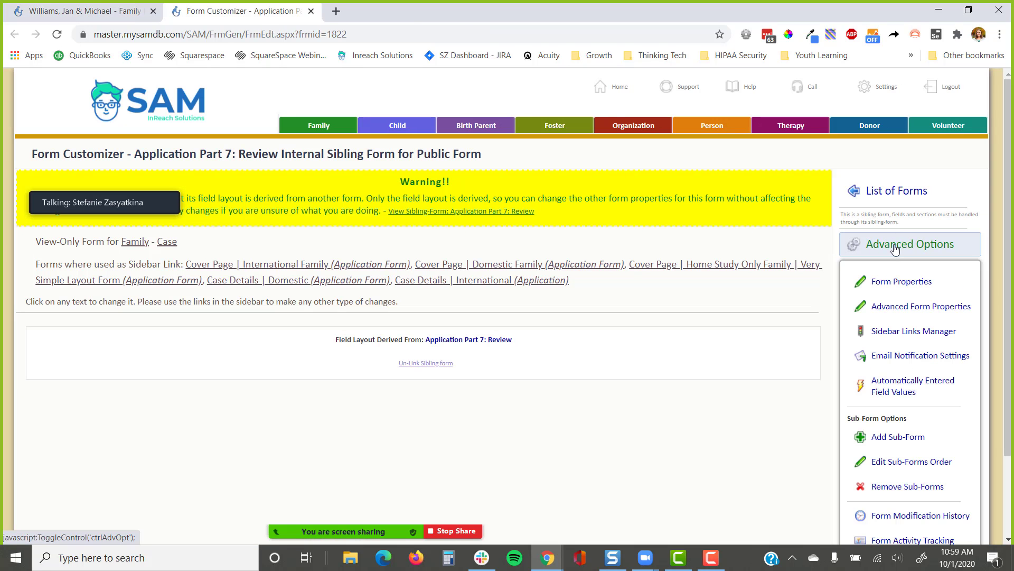
pyautogui.click(893, 332)
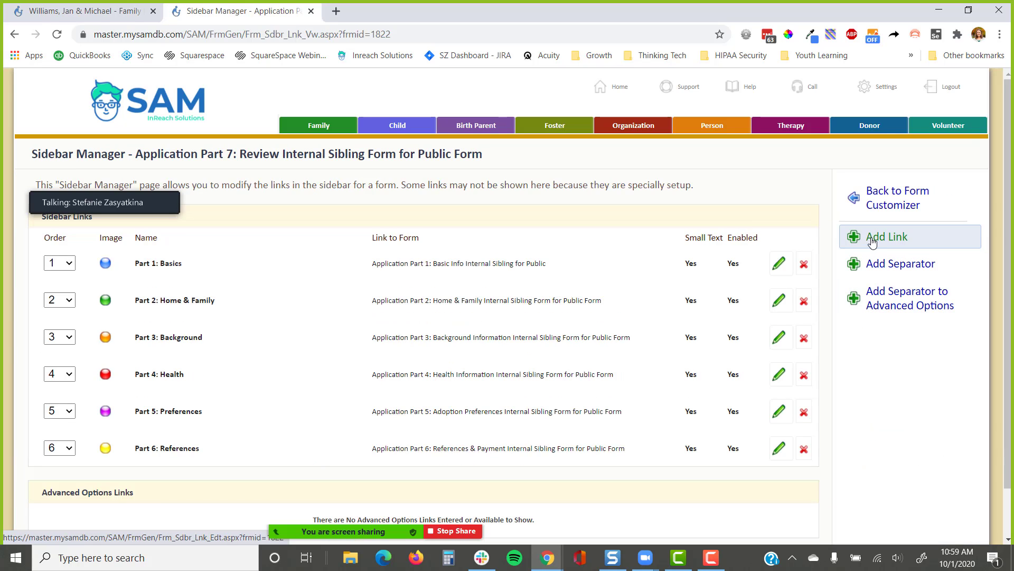
# Start a new Template-type sidebar link, browse the template list, then close it unsaved
pyautogui.click(874, 239)
pyautogui.moveTo(261, 371); pyautogui.dragTo(253, 367)
pyautogui.moveTo(294, 402); pyautogui.dragTo(255, 400)
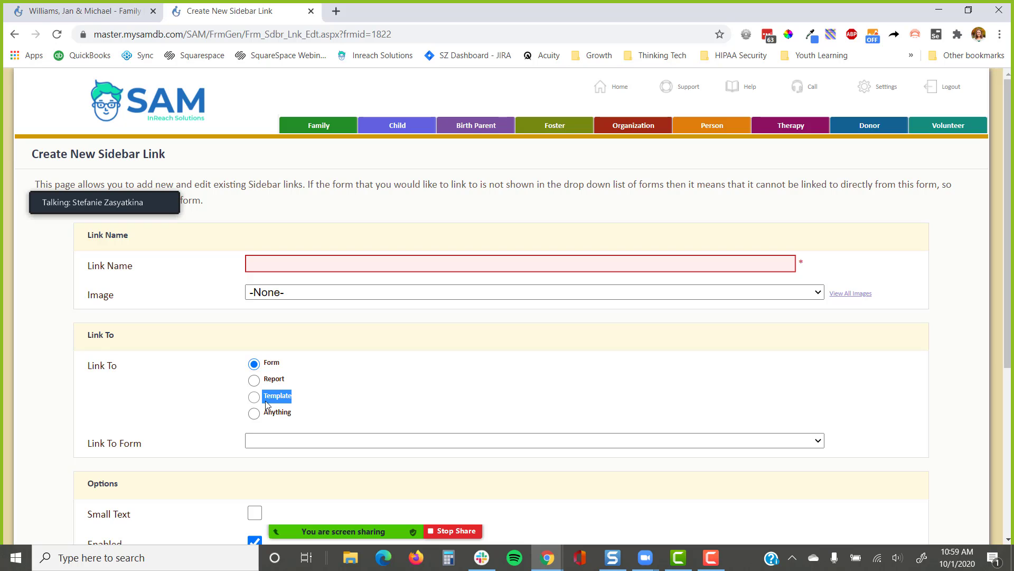
pyautogui.click(266, 400)
pyautogui.scroll(-3, 462, 377)
pyautogui.click(397, 242)
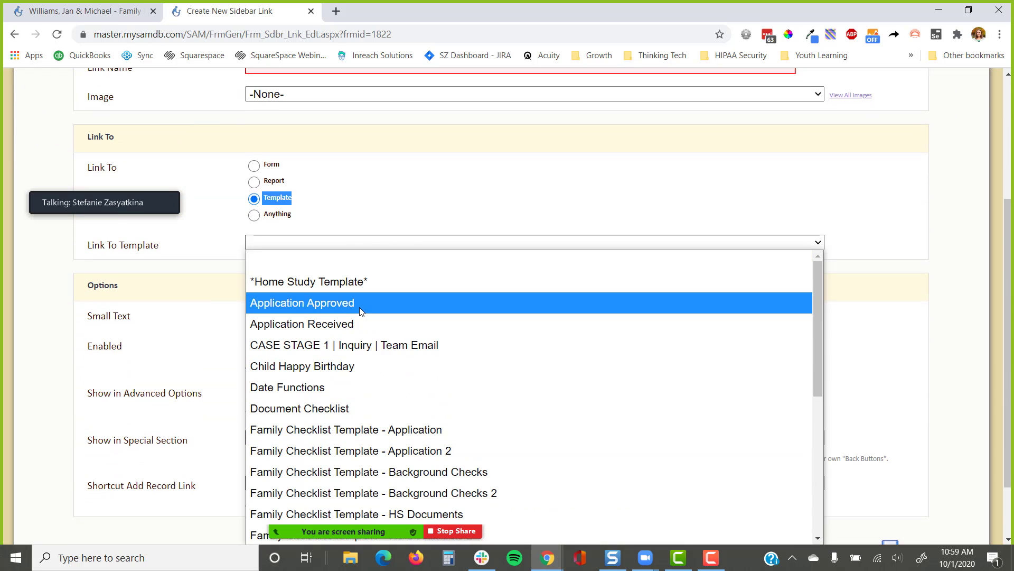
pyautogui.click(402, 239)
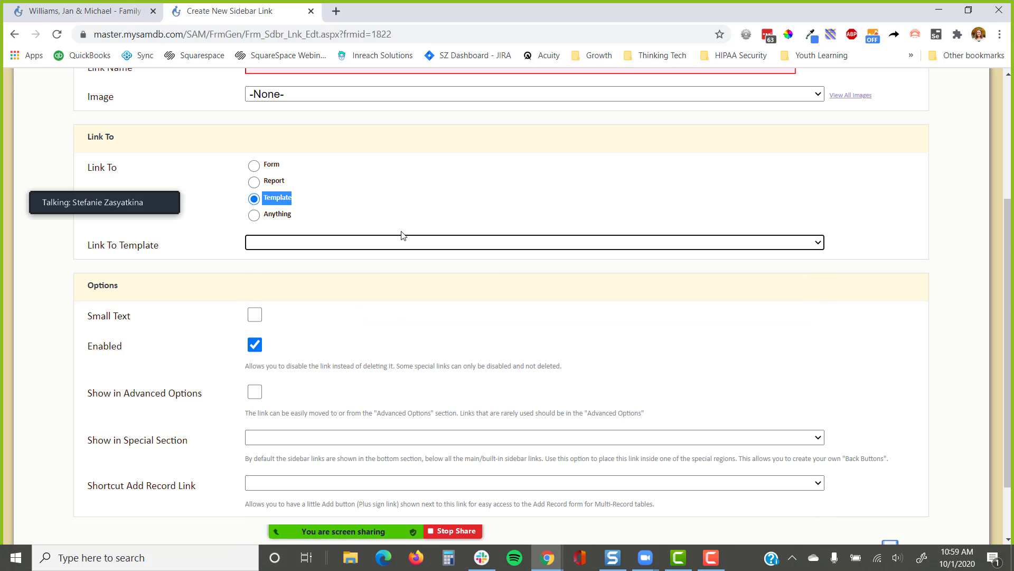
pyautogui.scroll(4, 423, 216)
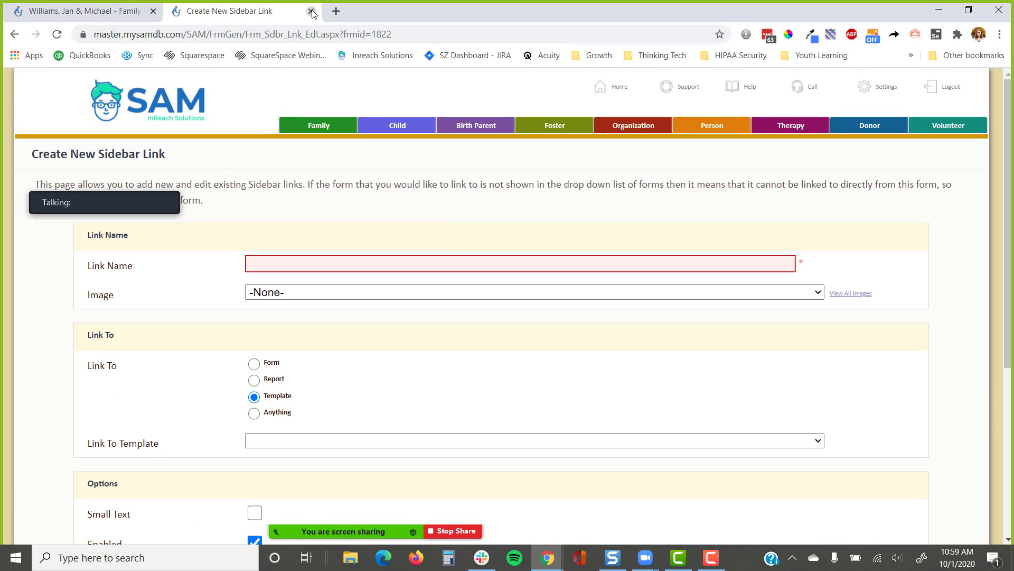
pyautogui.click(311, 12)
pyautogui.click(568, 112)
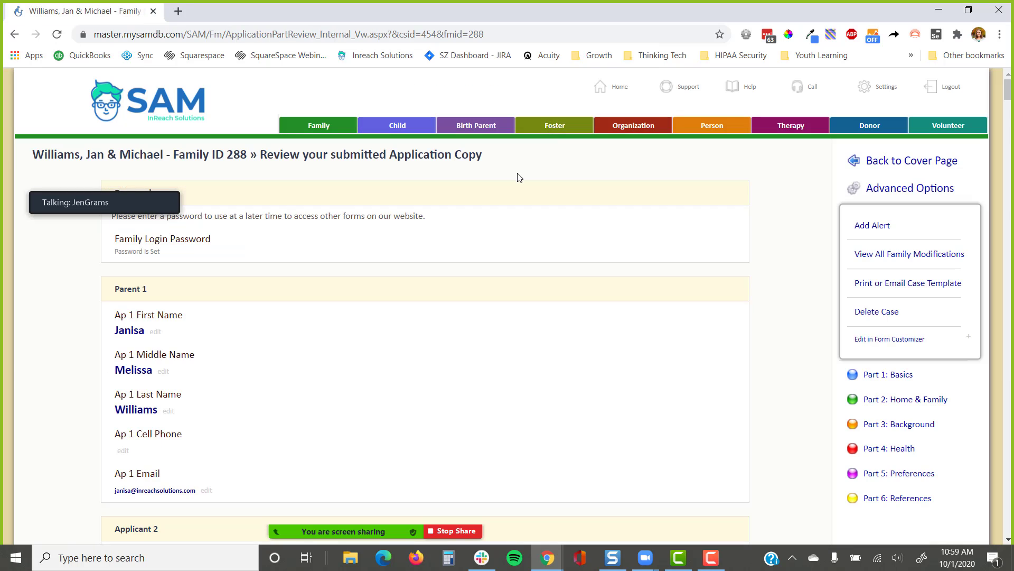
pyautogui.click(880, 161)
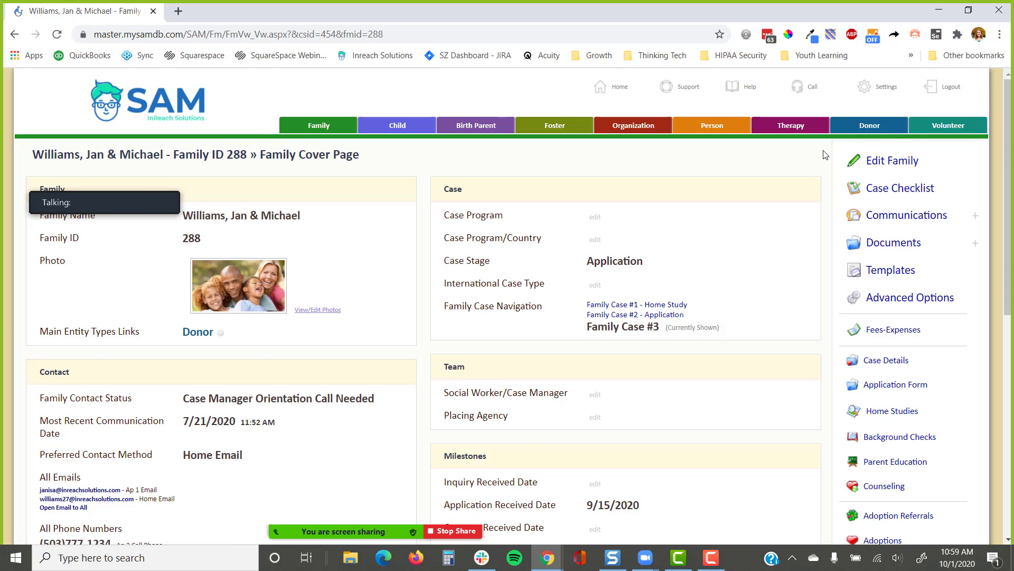
pyautogui.scroll(-1, 820, 182)
pyautogui.scroll(-3, 820, 190)
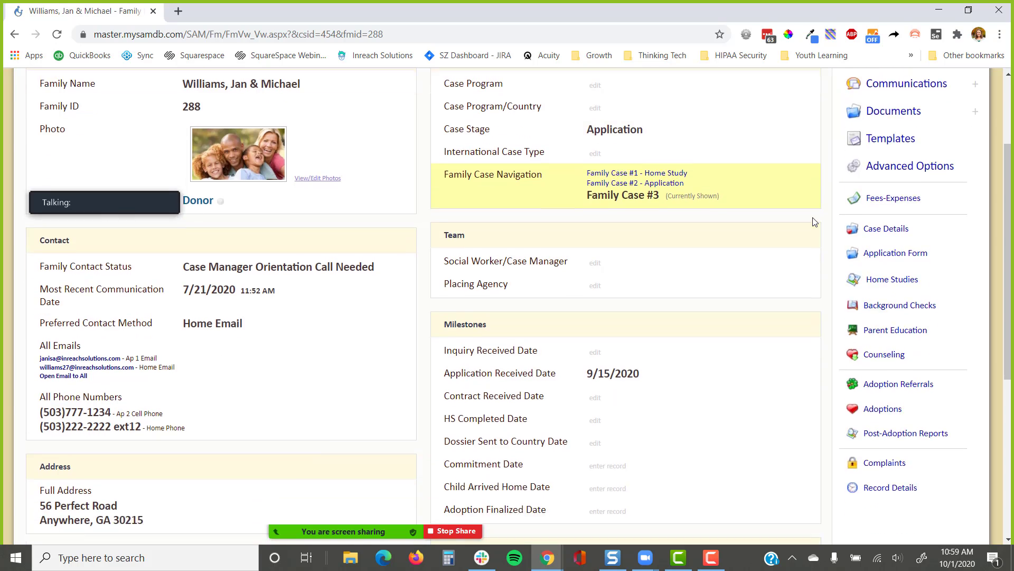
pyautogui.scroll(3, 813, 219)
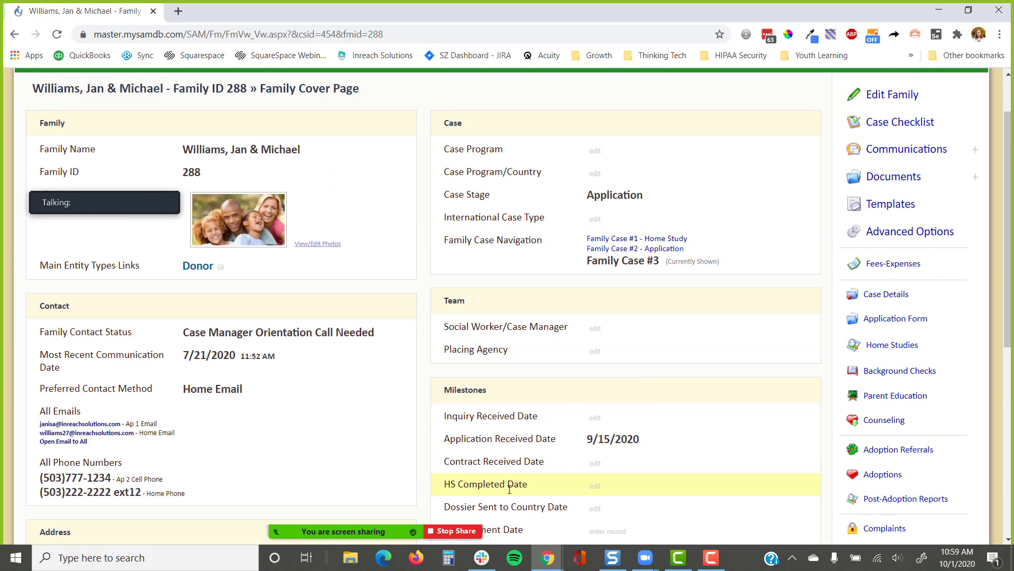
pyautogui.click(647, 507)
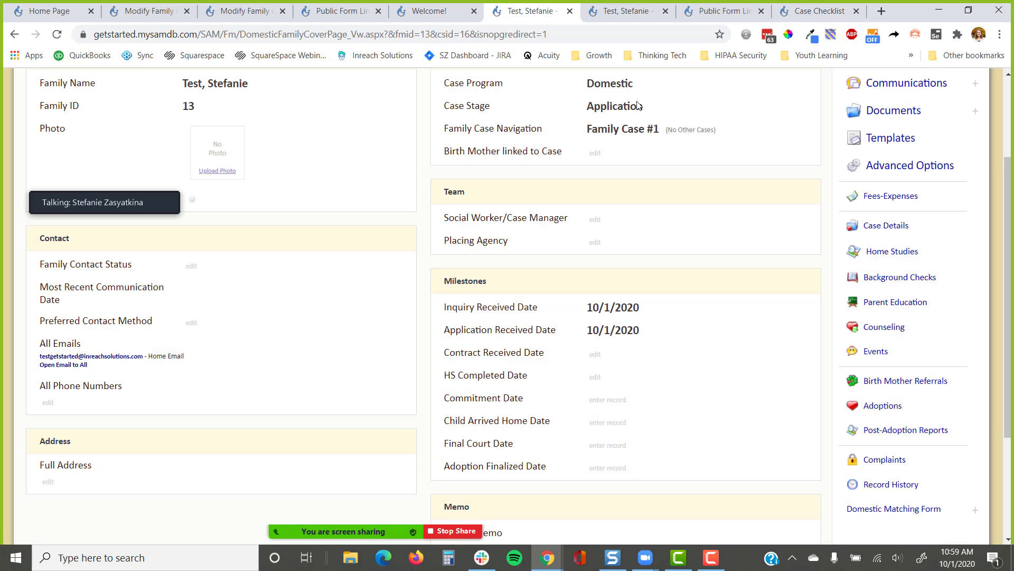
# On the Modify Family Checklist page, jump to the checklist item named in the alert
pyautogui.scroll(3, 460, 251)
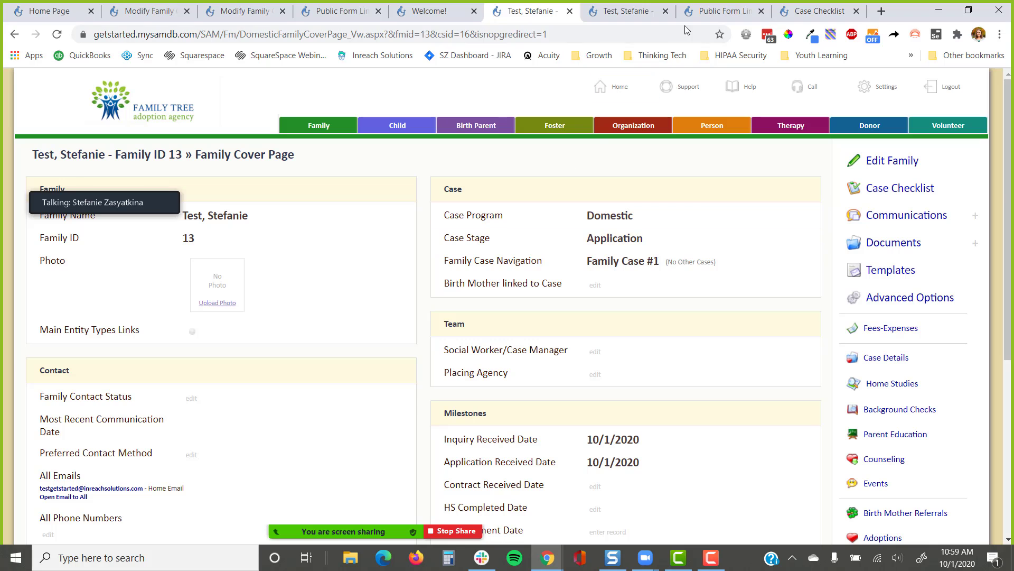
pyautogui.click(243, 11)
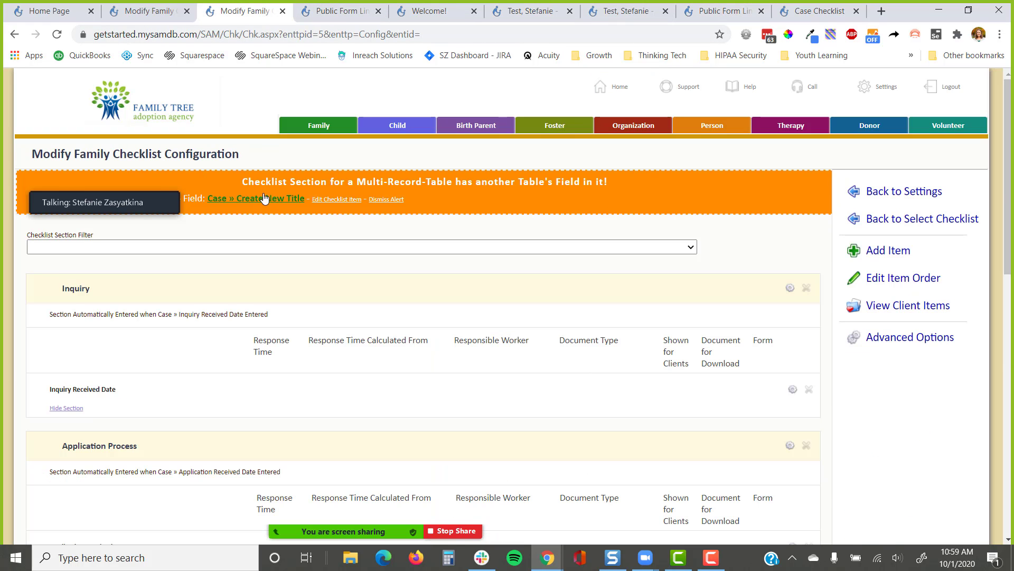
pyautogui.moveTo(103, 195); pyautogui.dragTo(152, 505)
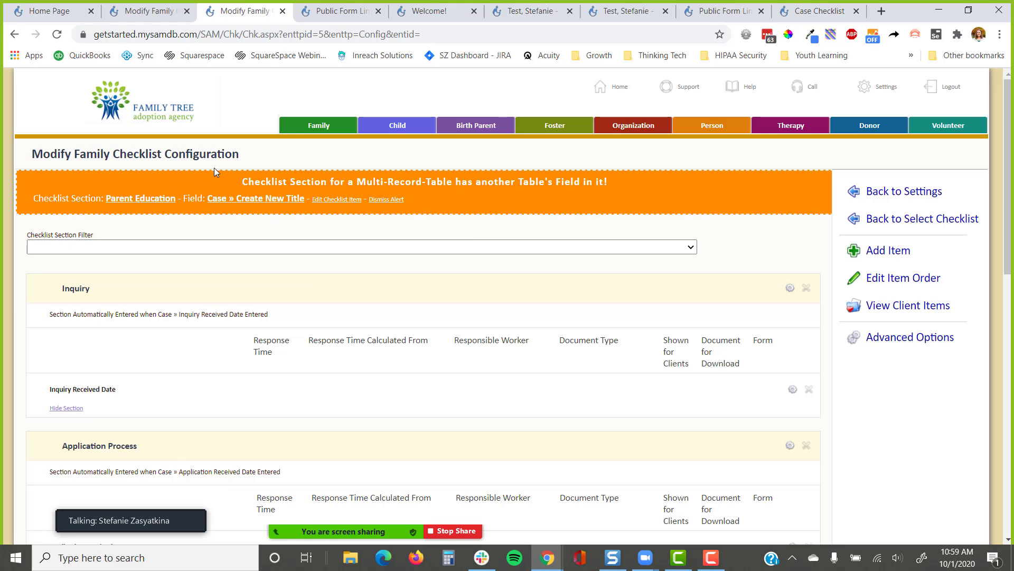
pyautogui.click(334, 202)
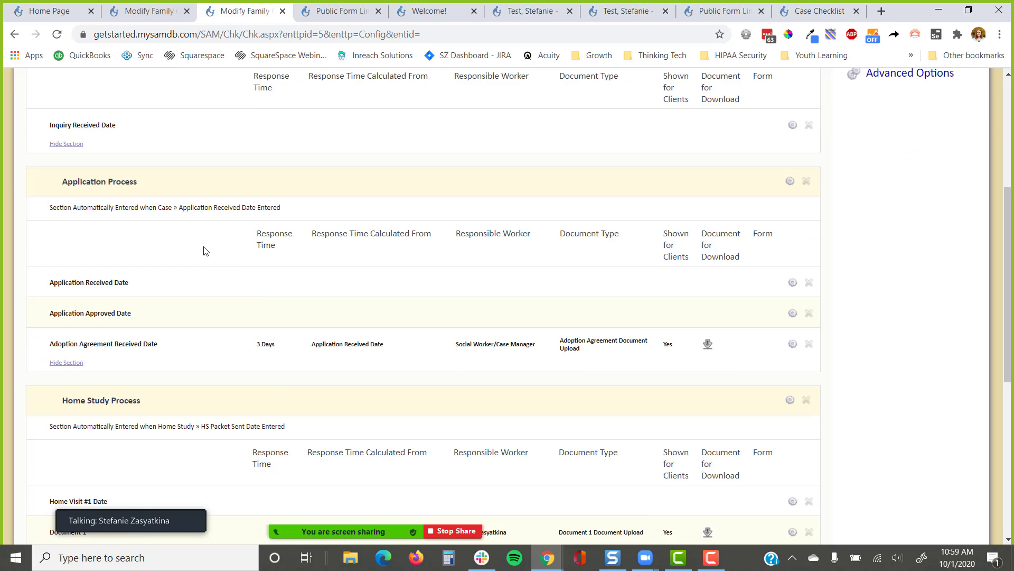
# Expand the Parent Education section, inspect CPR Training's properties, then return to the test family
pyautogui.scroll(-1, 137, 295)
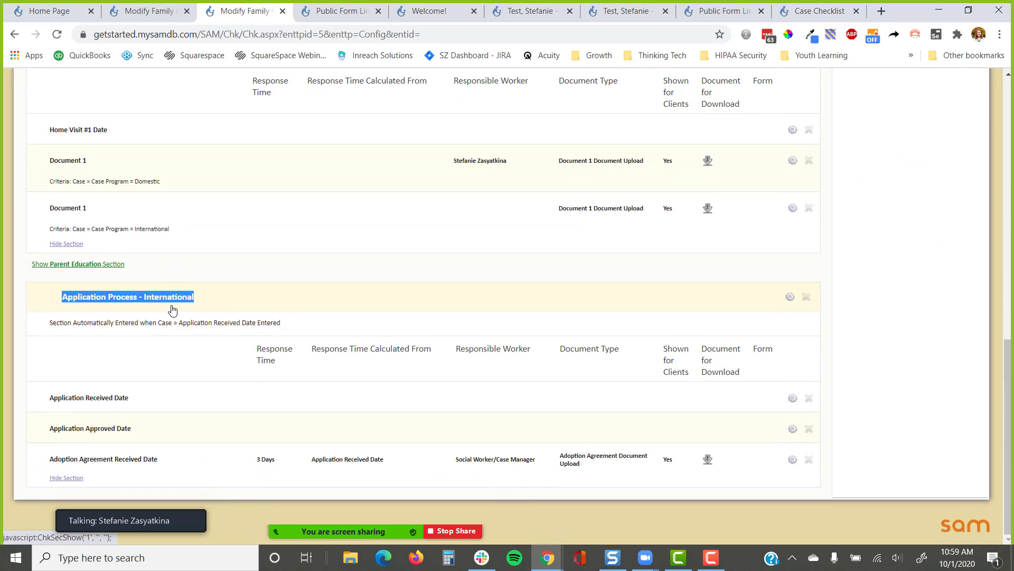
pyautogui.click(102, 264)
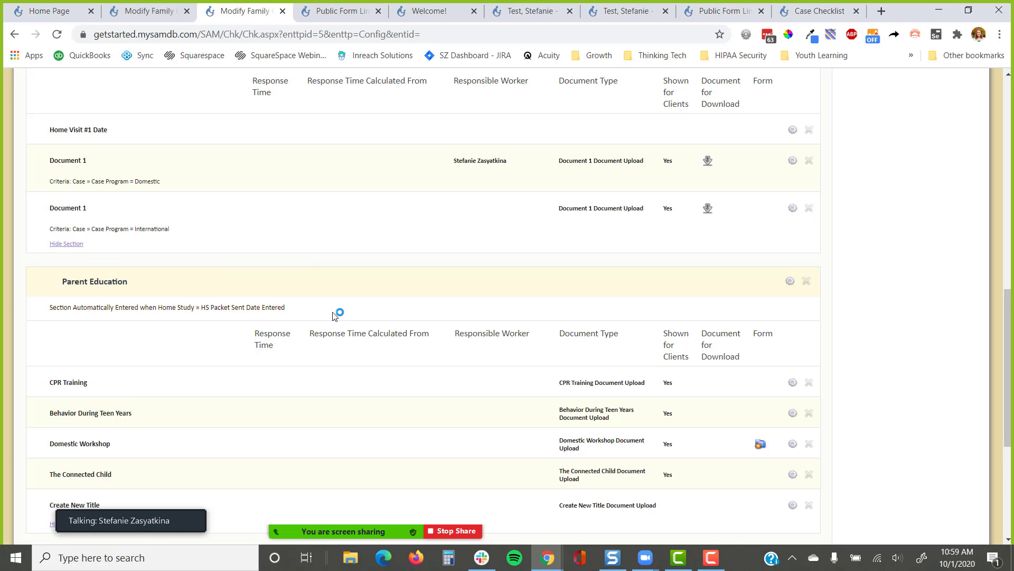
pyautogui.scroll(-4, 334, 315)
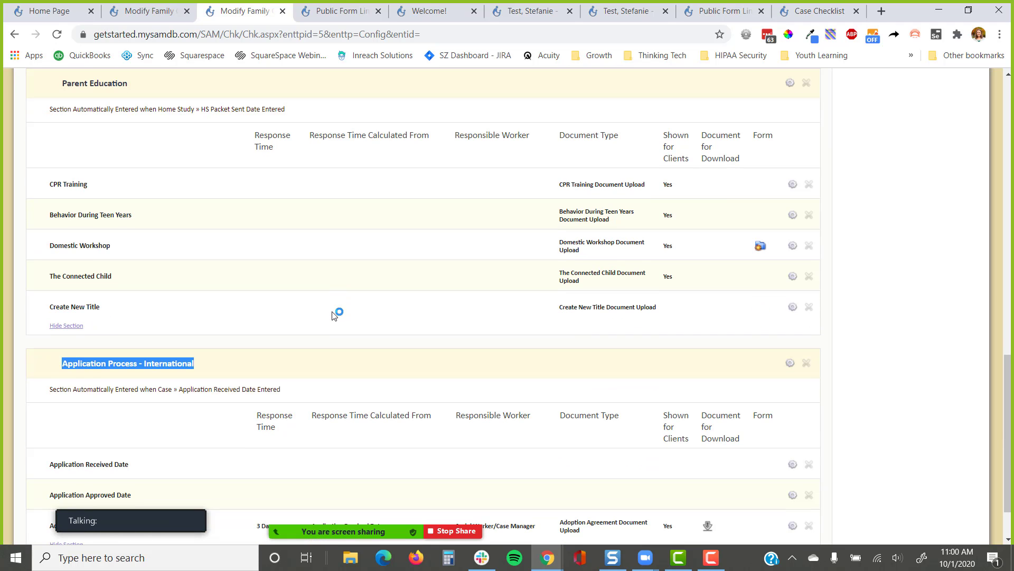
pyautogui.click(67, 185)
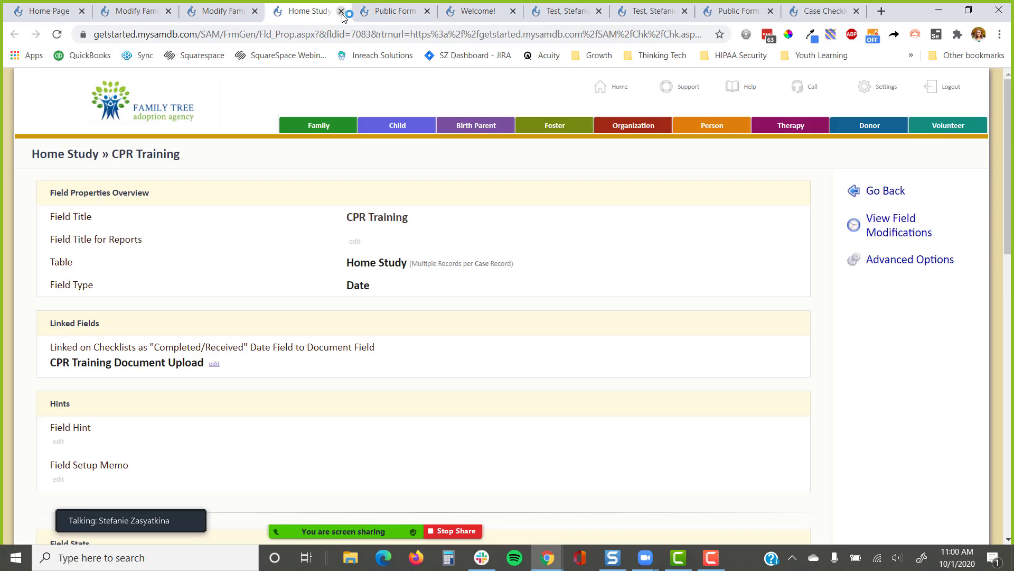
pyautogui.click(342, 11)
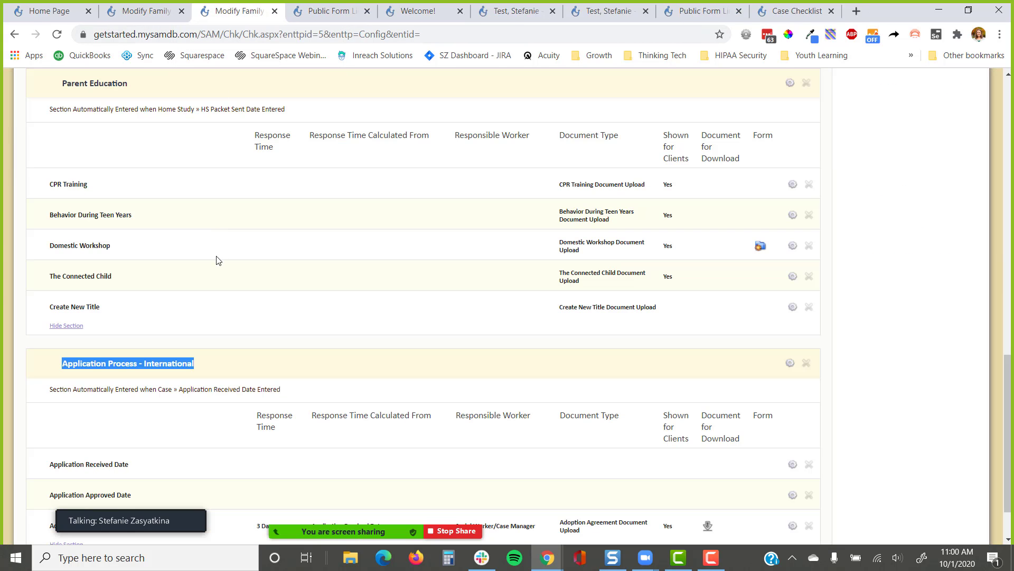
pyautogui.scroll(15, 214, 288)
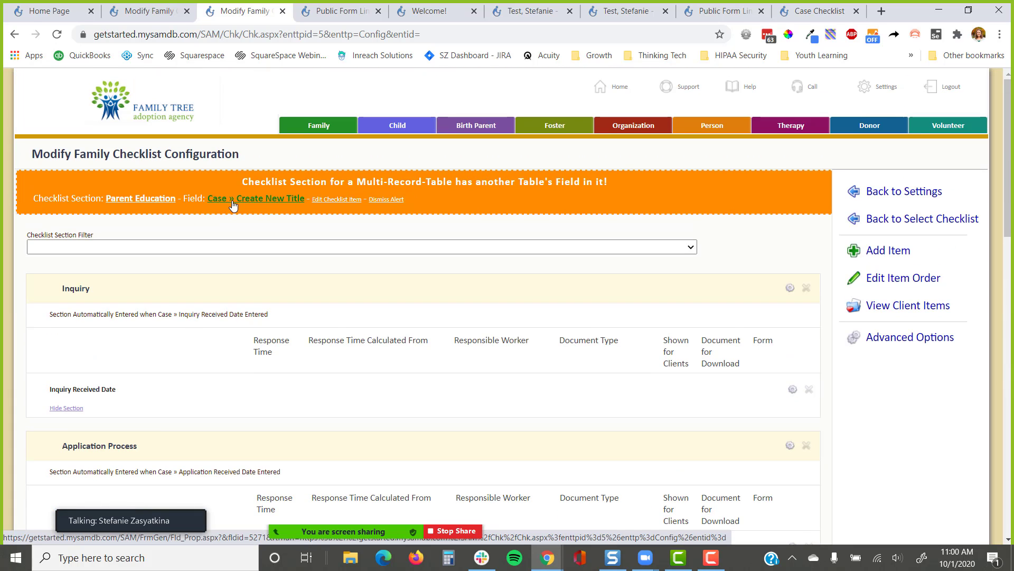
pyautogui.click(528, 11)
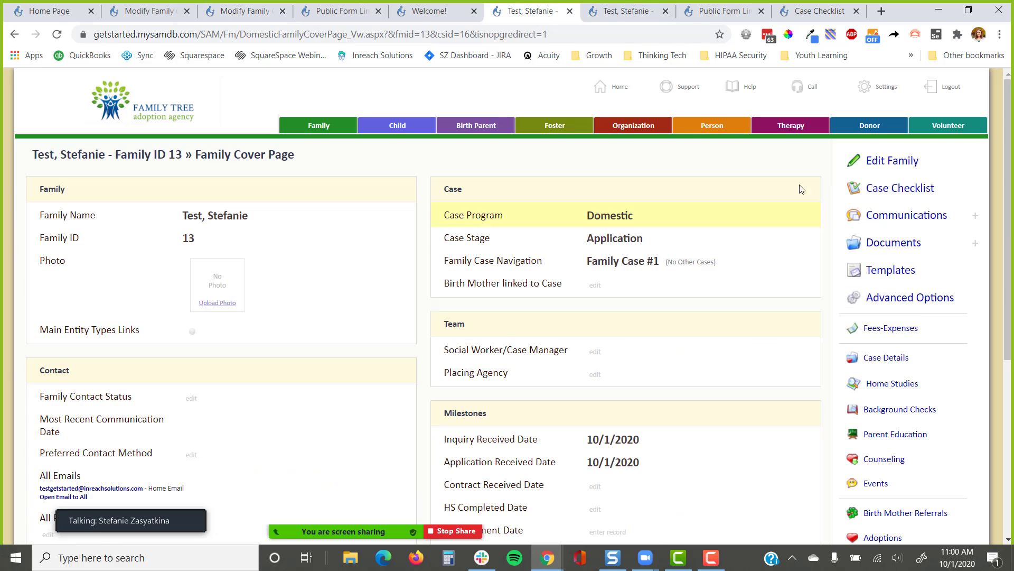
# Review the test family's case checklist down to Parent Education, then return to checklist configuration
pyautogui.click(898, 193)
pyautogui.scroll(-5, 317, 285)
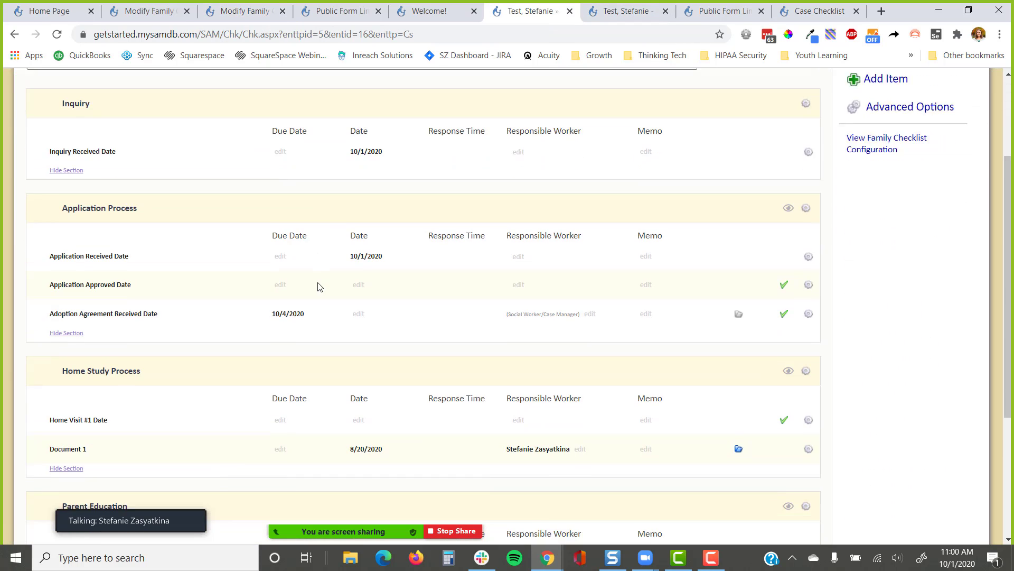
pyautogui.scroll(-1, 318, 287)
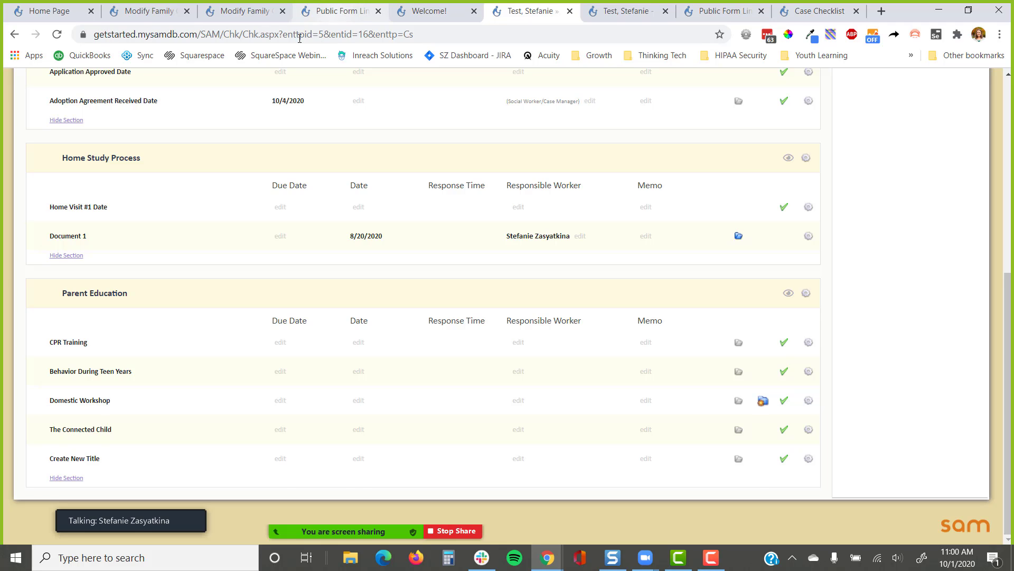
pyautogui.click(252, 9)
# Check the Home Study Process section settings and its HS Packet Sent Date trigger
pyautogui.scroll(-10, 138, 363)
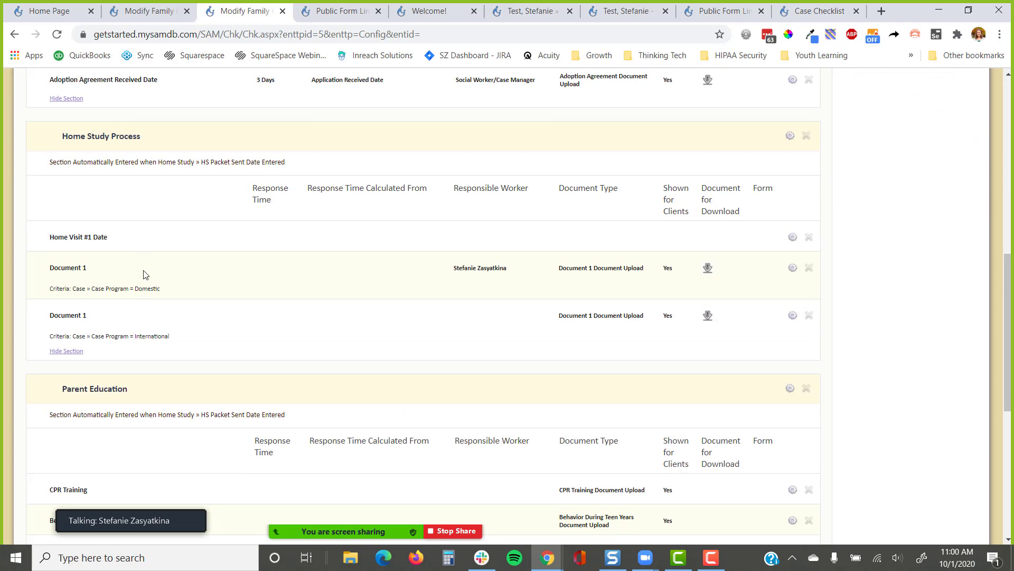
pyautogui.click(789, 140)
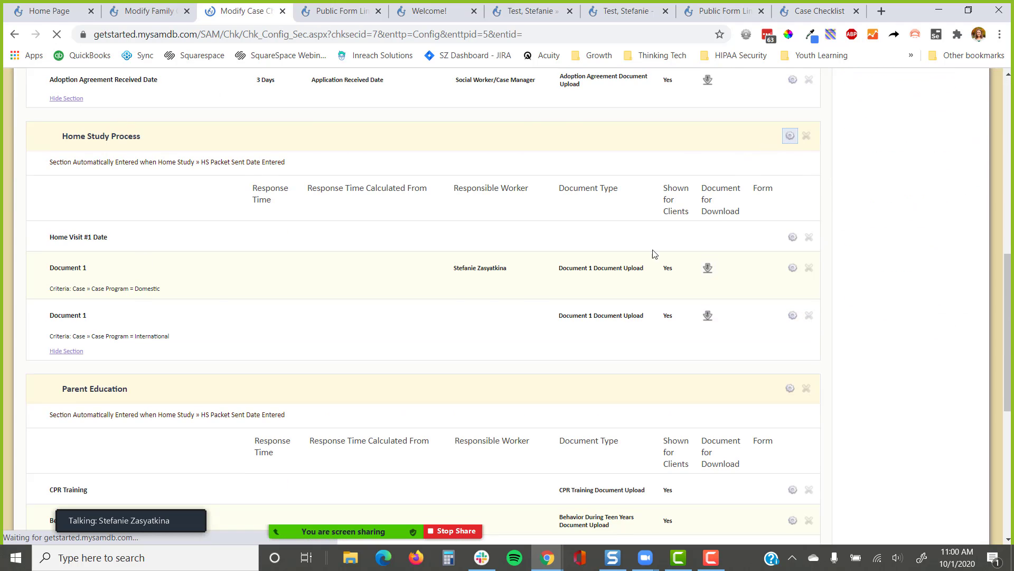
pyautogui.scroll(-2, 361, 341)
pyautogui.scroll(-1, 361, 341)
pyautogui.scroll(3, 362, 333)
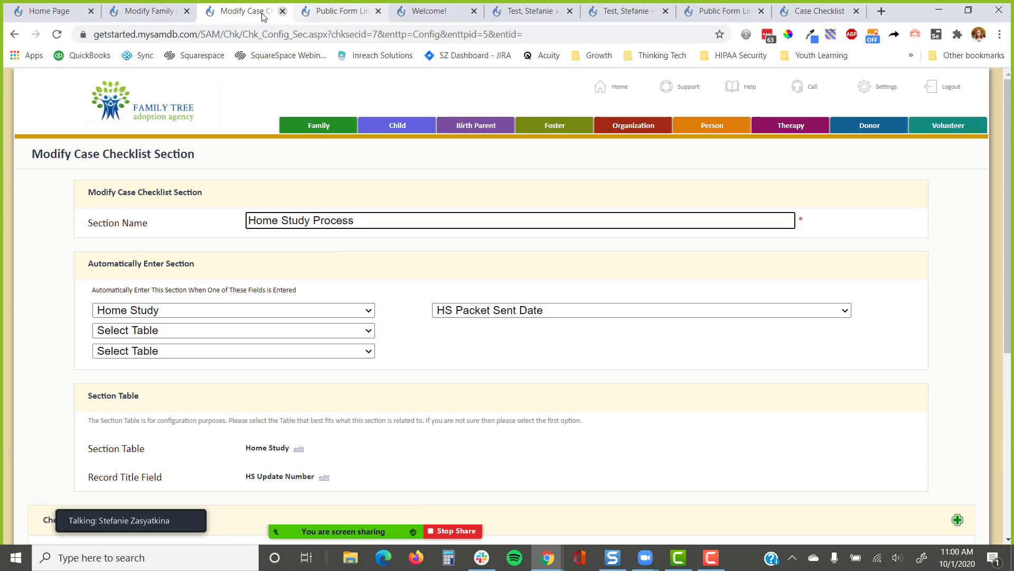
pyautogui.hotkey('alt', 'Left')
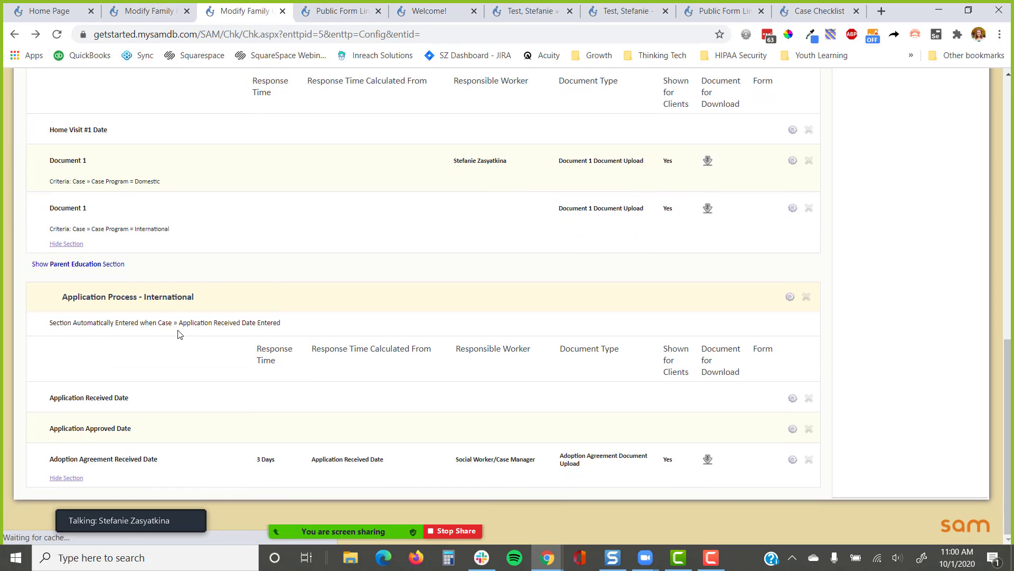
# Expand the hidden Parent Education section, check its settings, and return to the family cover page
pyautogui.click(102, 264)
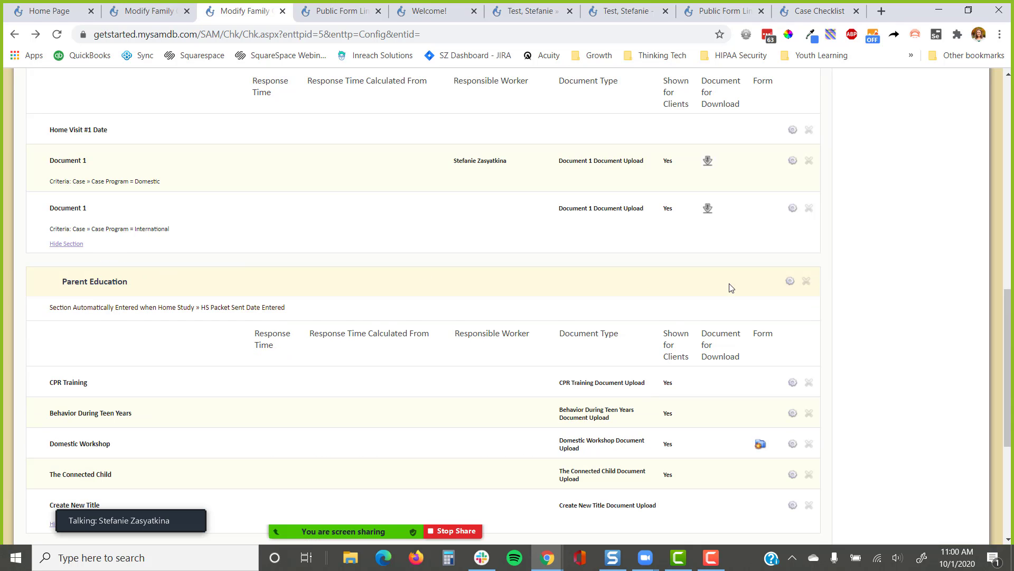
pyautogui.click(789, 280)
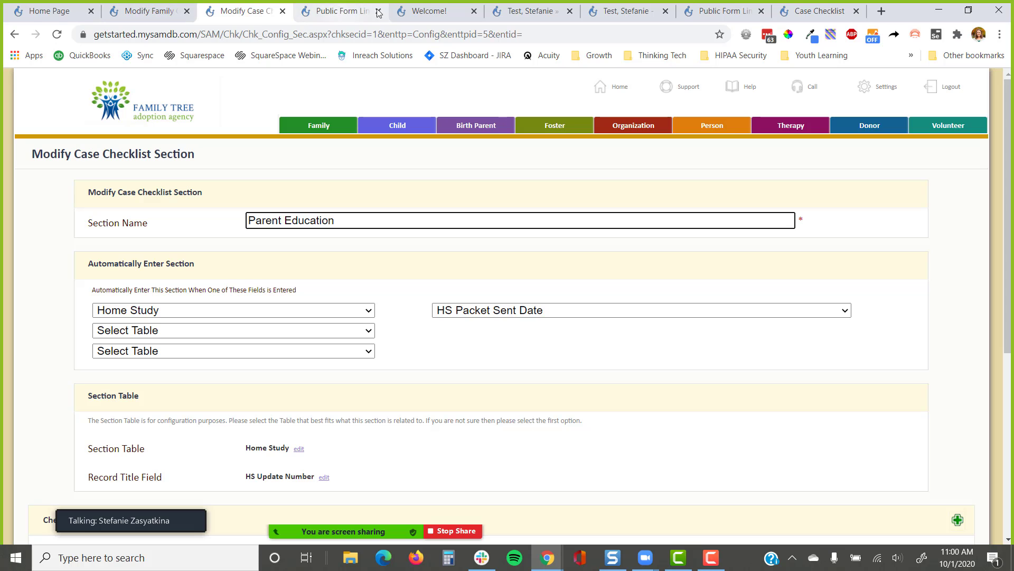
pyautogui.click(530, 11)
pyautogui.scroll(7, 517, 109)
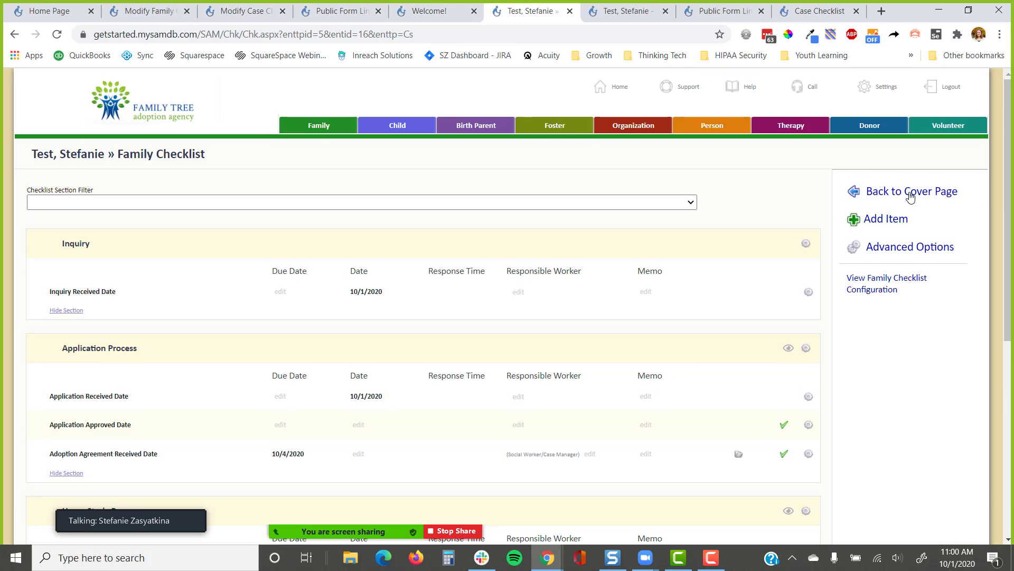
pyautogui.click(888, 193)
# In the home study's detailed view set HS Update Number to 1, then close the Welcome! tab
pyautogui.scroll(-3, 892, 258)
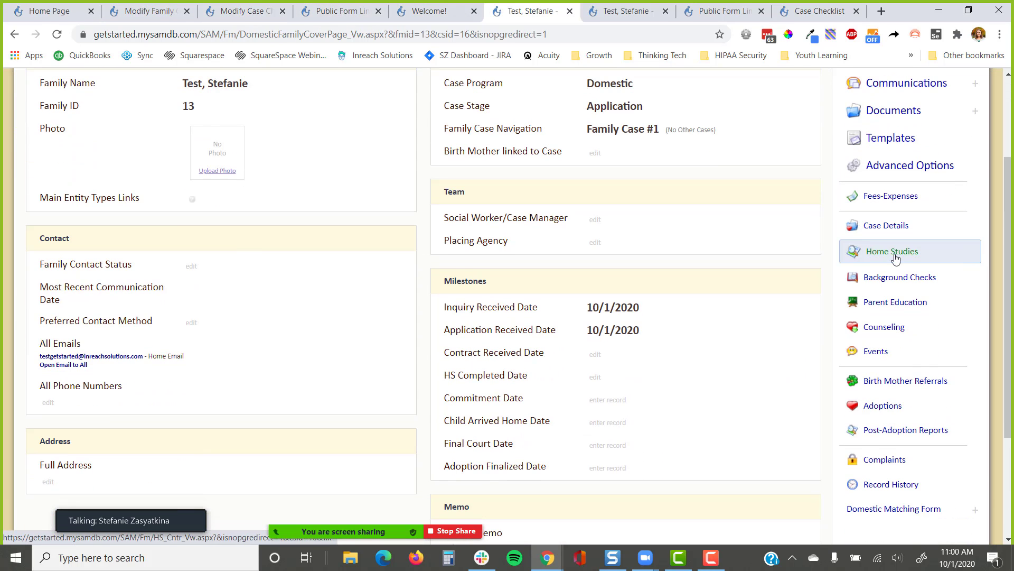
pyautogui.click(894, 256)
pyautogui.scroll(-2, 484, 284)
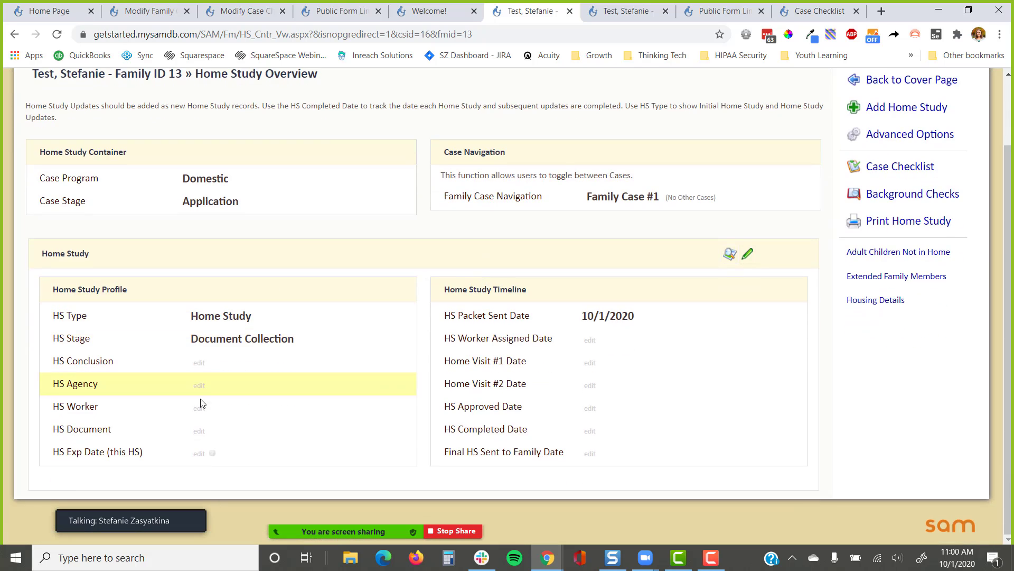
pyautogui.click(729, 255)
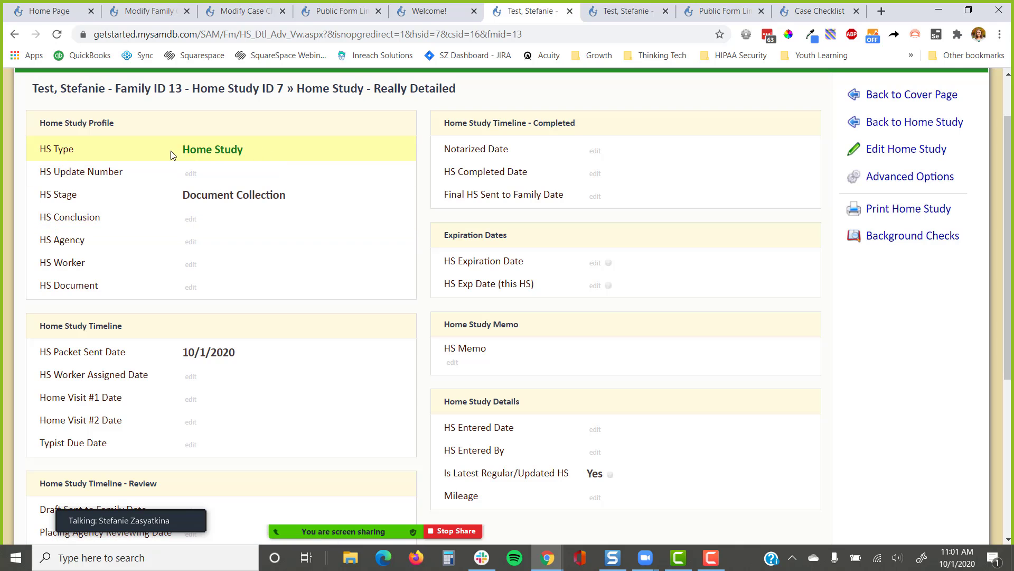
pyautogui.click(191, 173)
pyautogui.write('1')
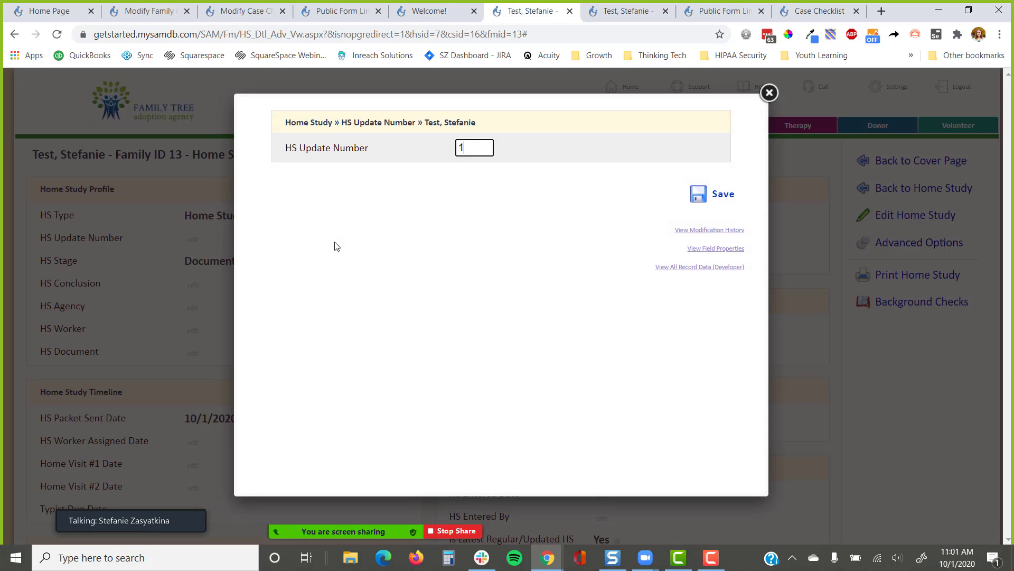
pyautogui.press('Return')
pyautogui.scroll(-1, 357, 224)
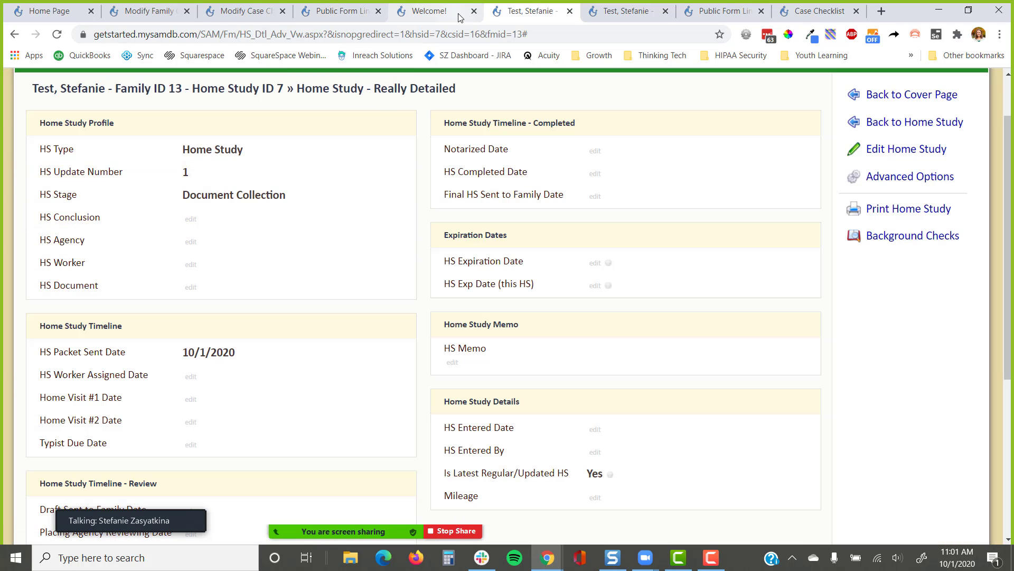
pyautogui.click(475, 11)
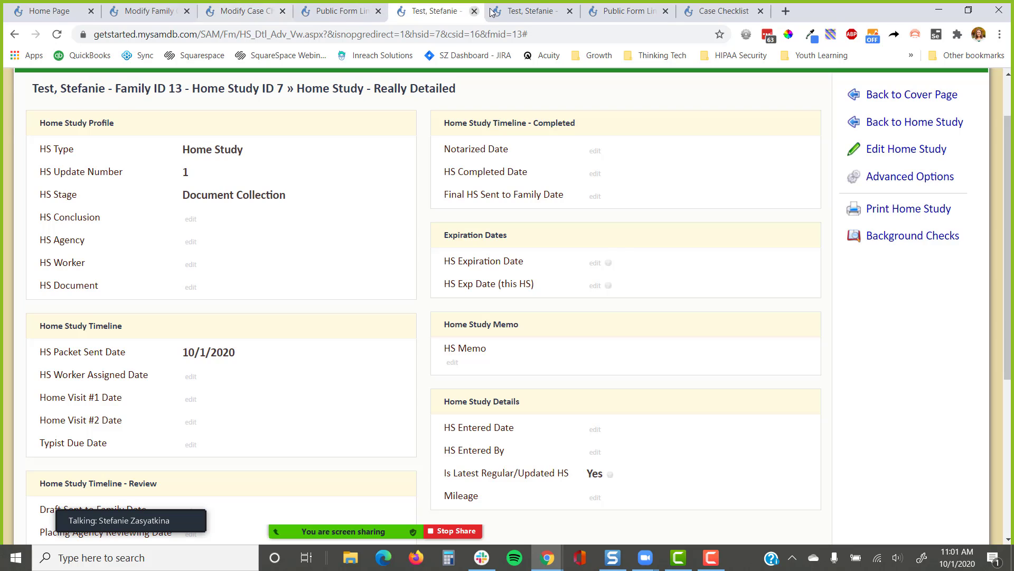
pyautogui.click(530, 11)
# Open the case checklist and point out the Home Study Process title and Create New Title item
pyautogui.click(900, 189)
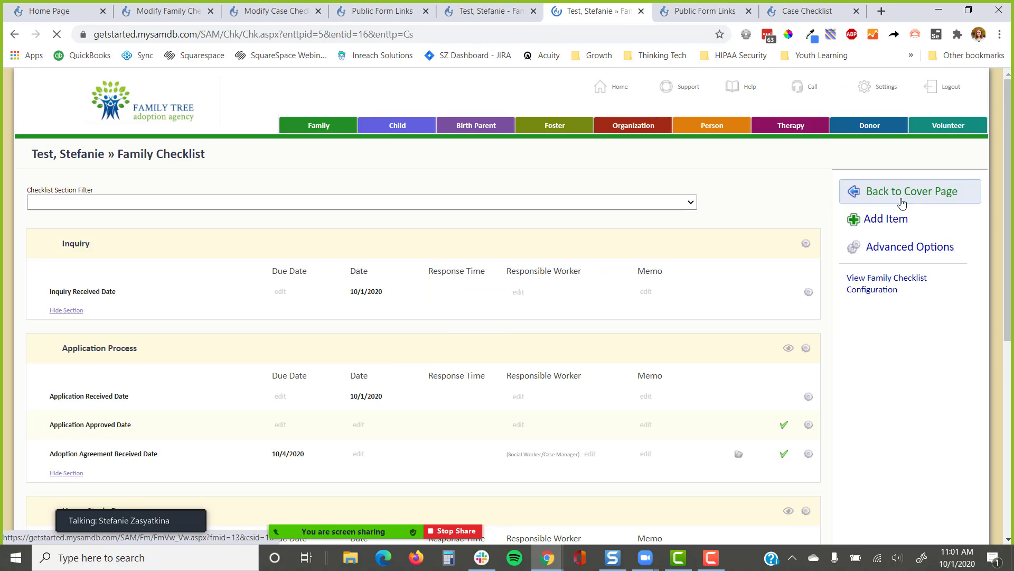
pyautogui.scroll(-2, 485, 300)
pyautogui.scroll(-5, 485, 299)
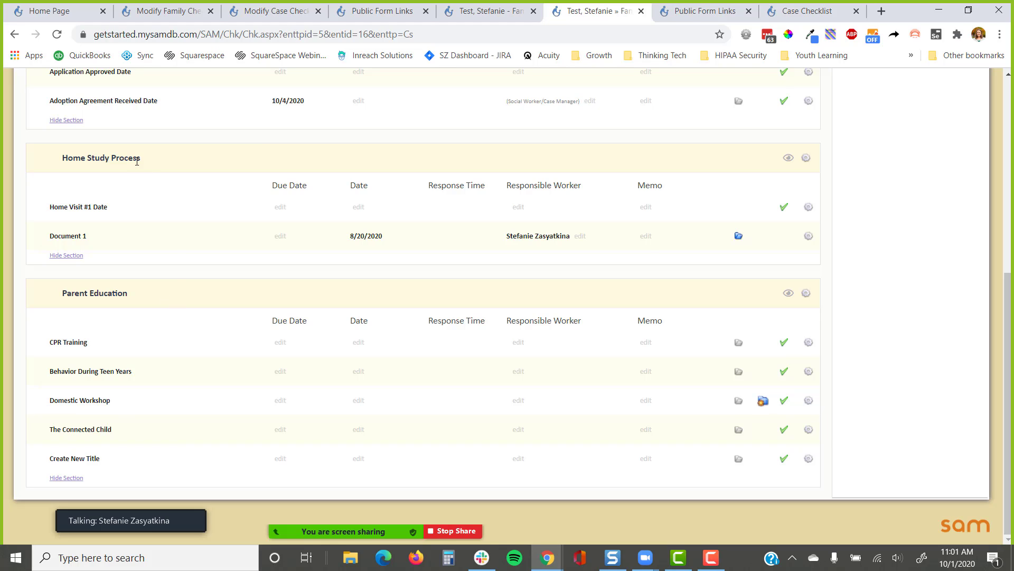
pyautogui.moveTo(63, 159); pyautogui.dragTo(148, 162)
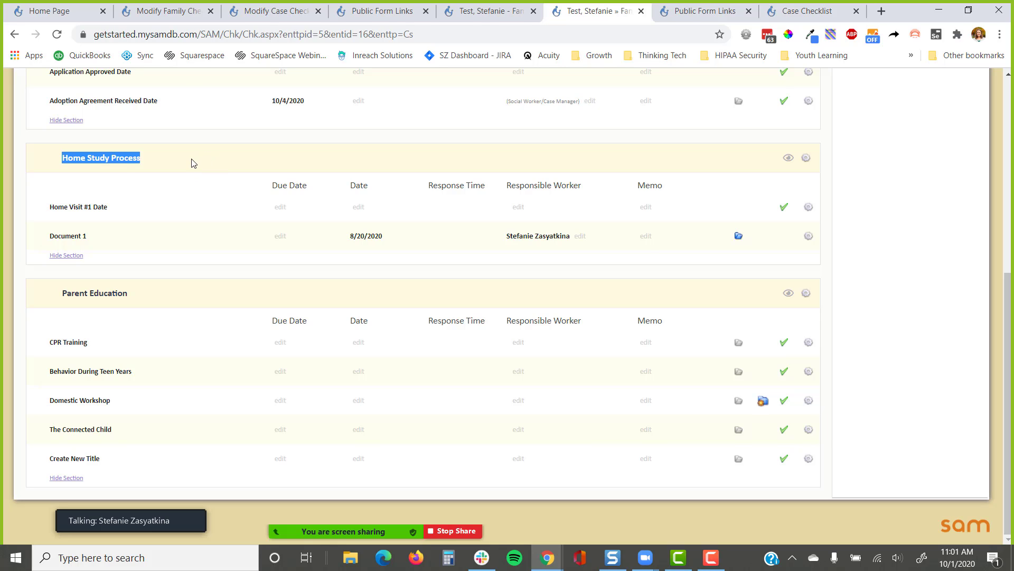
pyautogui.click(222, 170)
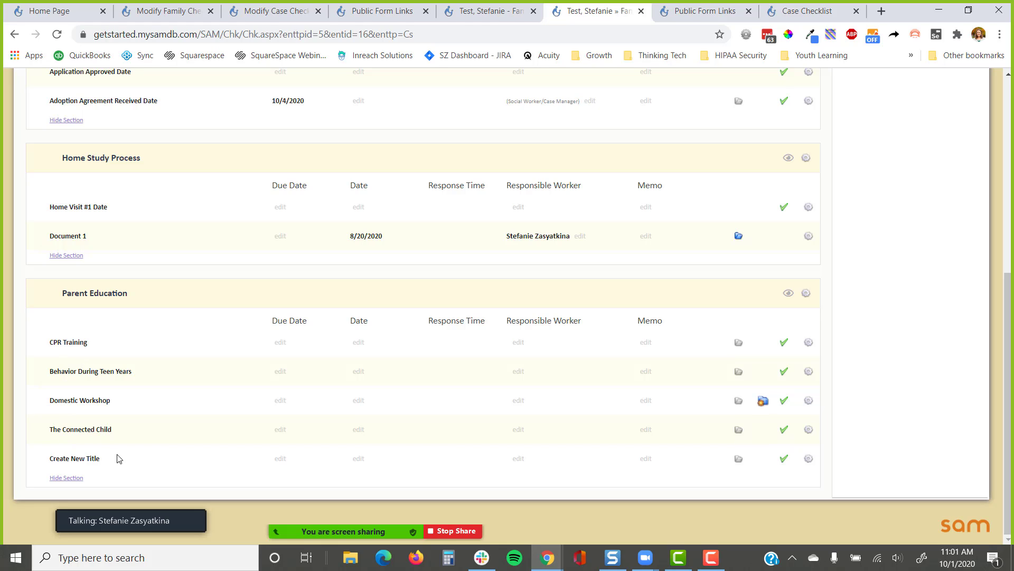
pyautogui.moveTo(118, 458); pyautogui.dragTo(32, 467)
# Review the multi-record-table warning in checklist configuration, then reopen the family checklist from the cover page
pyautogui.click(267, 11)
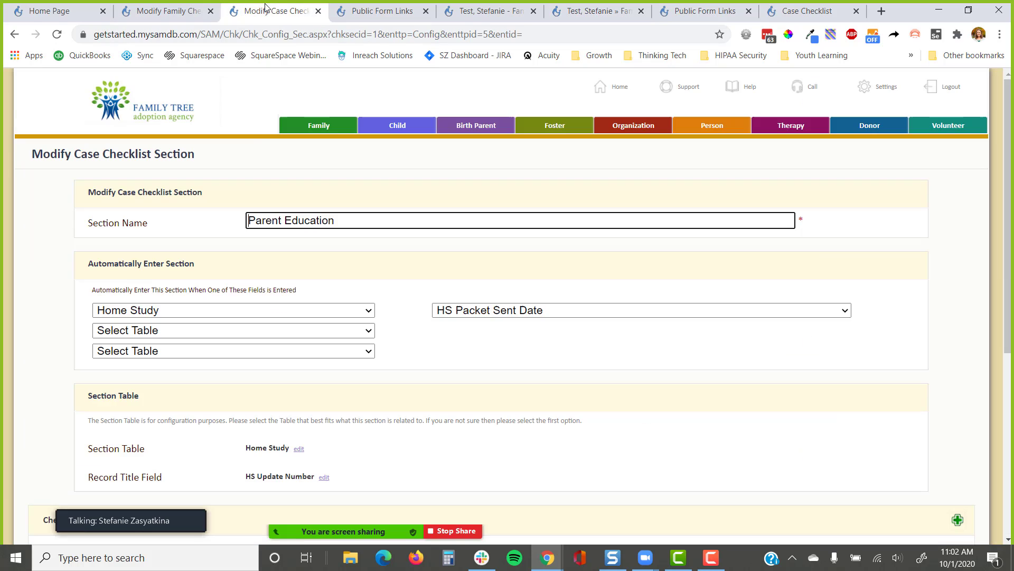
pyautogui.click(15, 33)
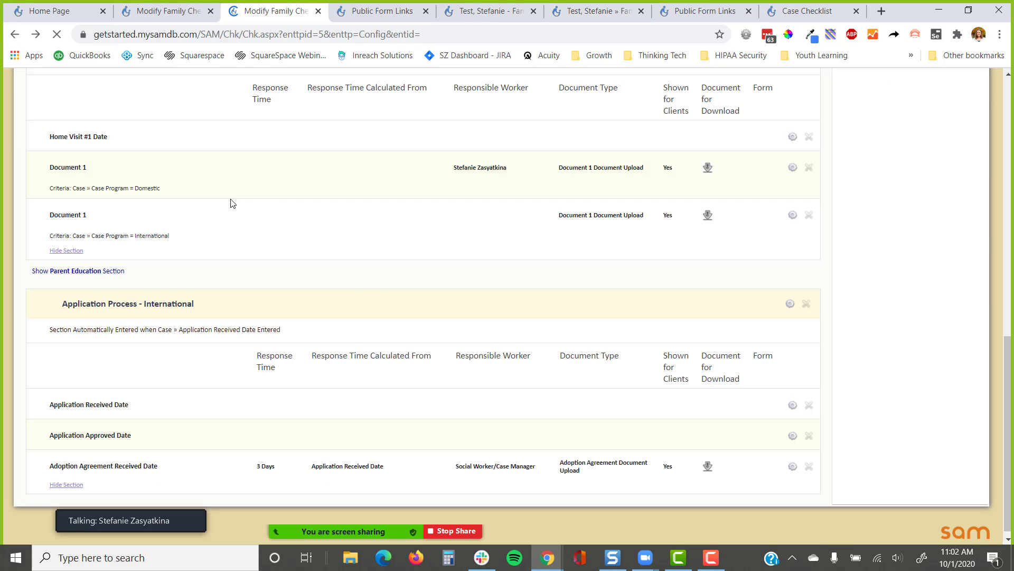
pyautogui.scroll(10, 378, 276)
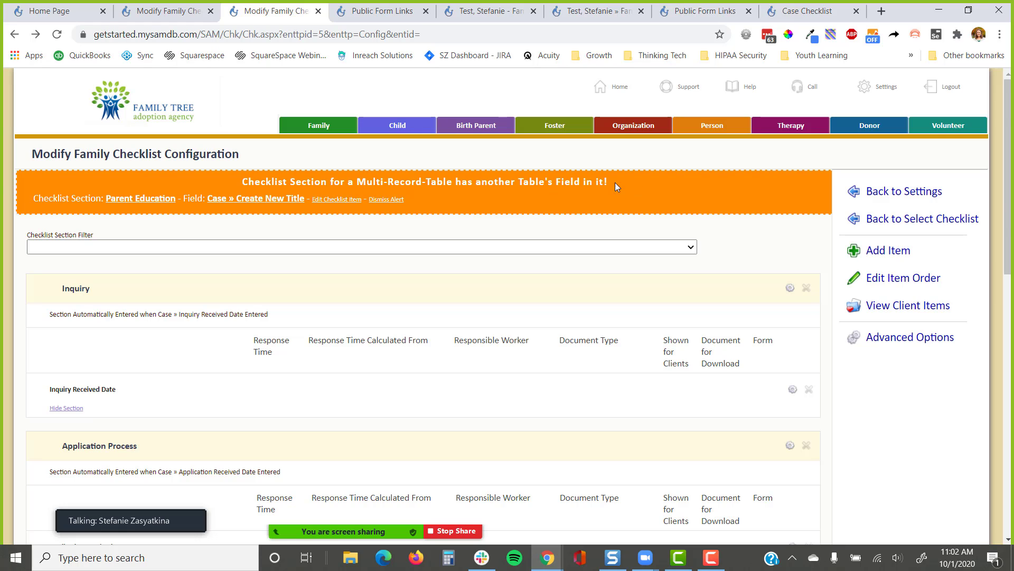
pyautogui.moveTo(615, 183); pyautogui.dragTo(280, 190)
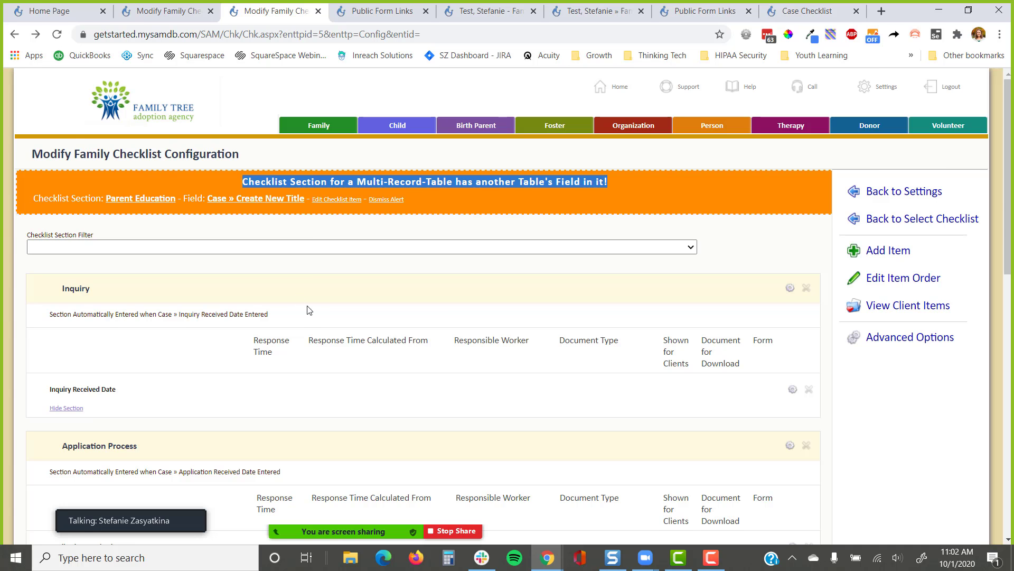
pyautogui.scroll(-1, 309, 310)
pyautogui.click(489, 11)
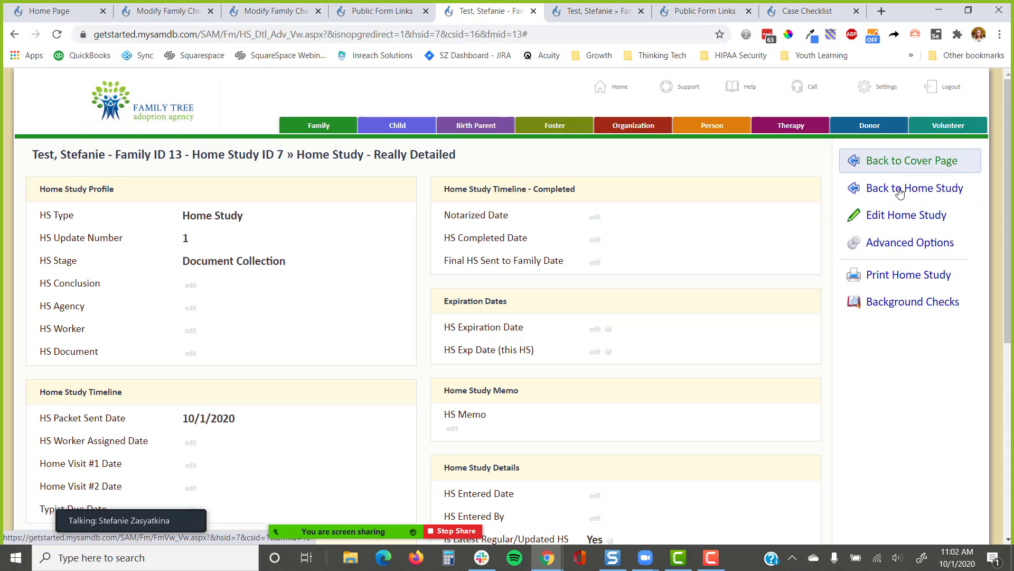
pyautogui.click(918, 163)
pyautogui.click(917, 201)
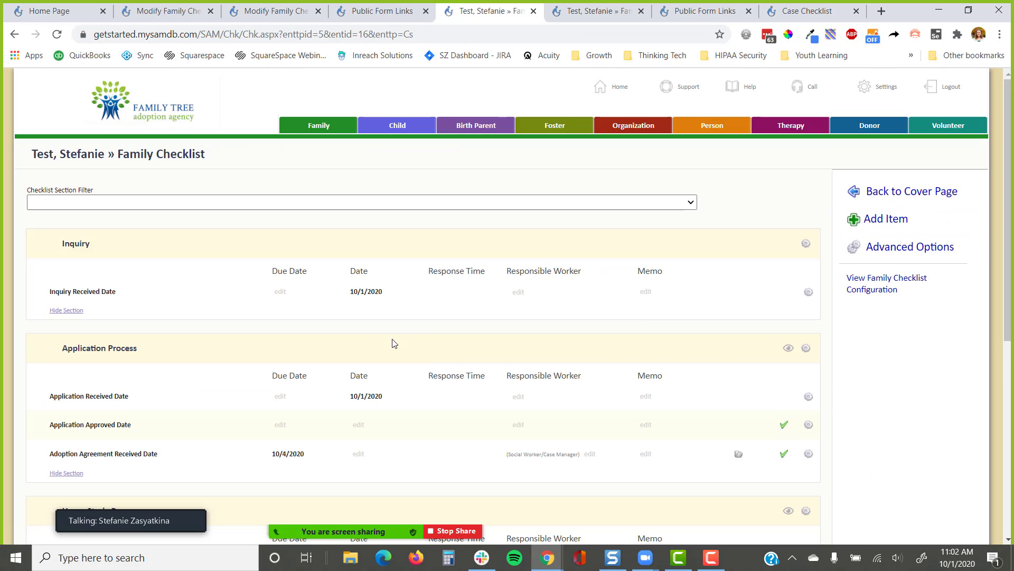
# Date CPR Training 8/15/2020 and Behavior During Teen Years 7/1/2020
pyautogui.scroll(-6, 367, 293)
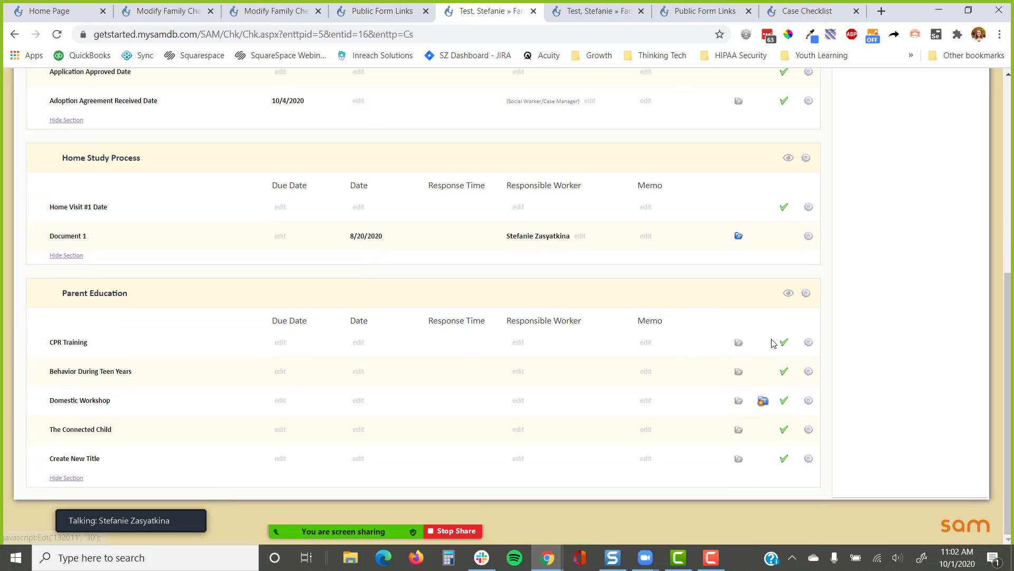
pyautogui.click(358, 342)
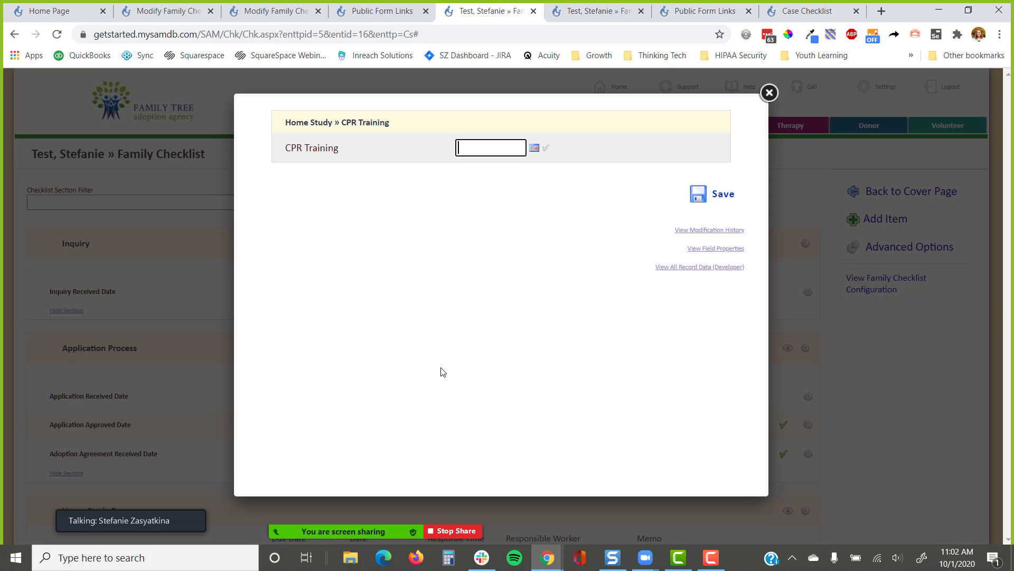
pyautogui.write('8/15')
pyautogui.press('Return')
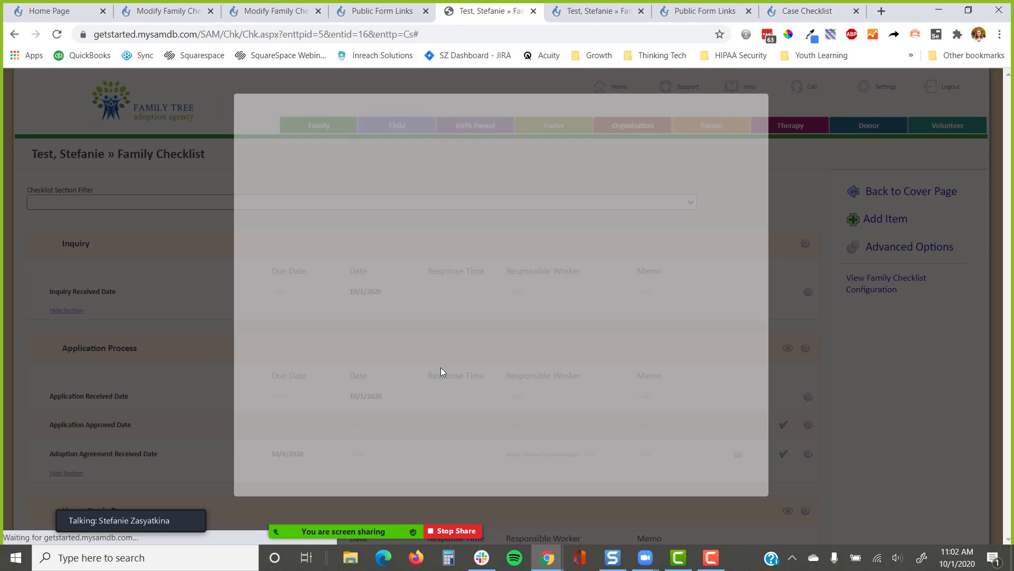
pyautogui.scroll(-1, 447, 348)
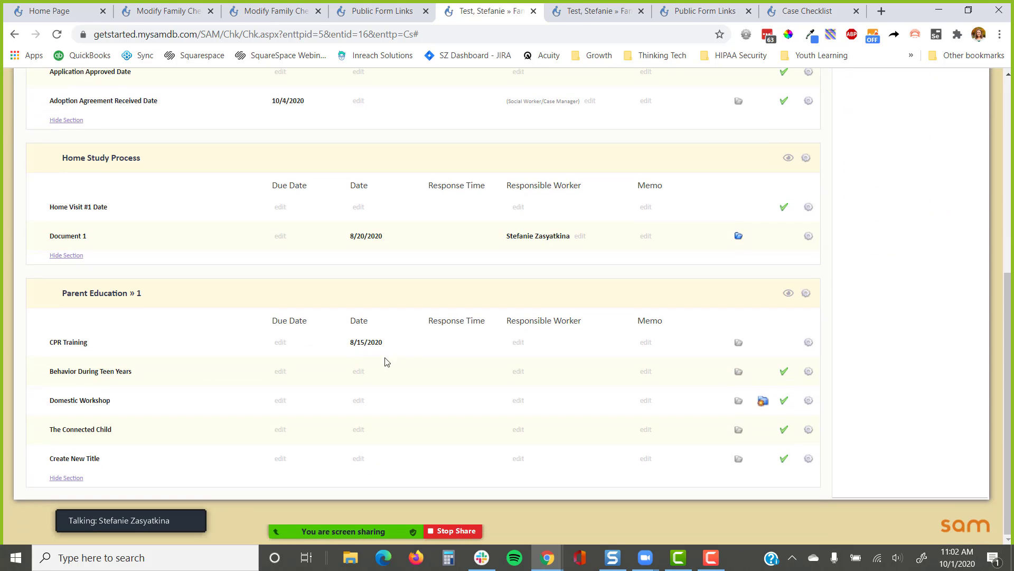
pyautogui.click(357, 372)
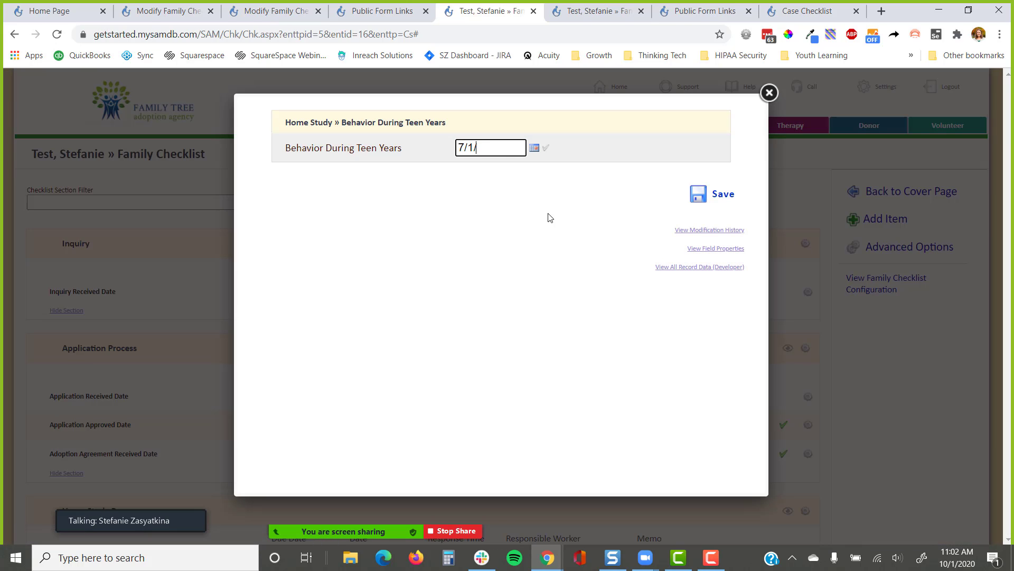
pyautogui.write('7/1/20')
pyautogui.press('Return')
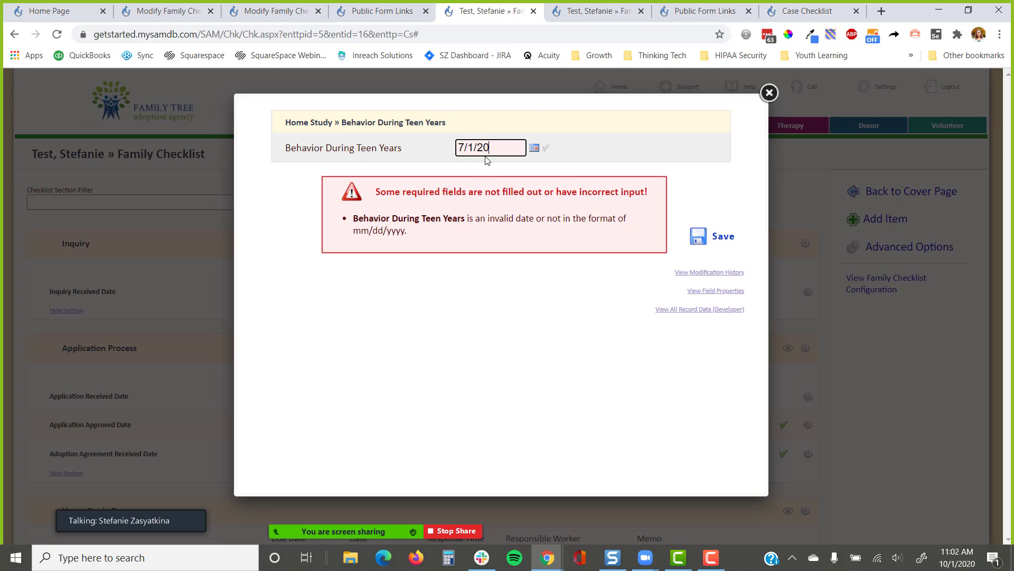
pyautogui.write('20')
pyautogui.click(708, 237)
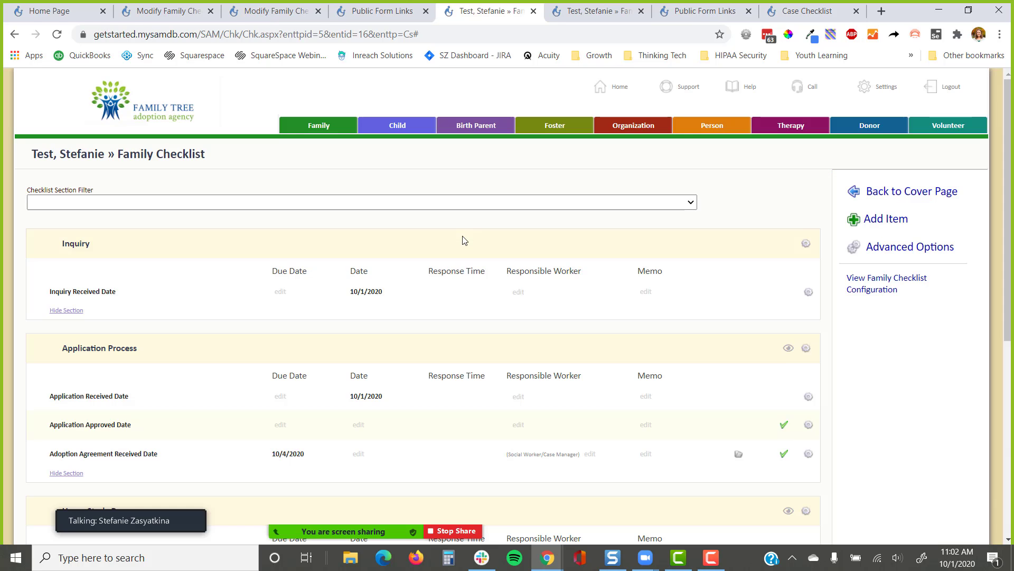
# Date Create New Title 9/1/2020 and point out the Parent Education » 1 heading
pyautogui.scroll(-6, 460, 264)
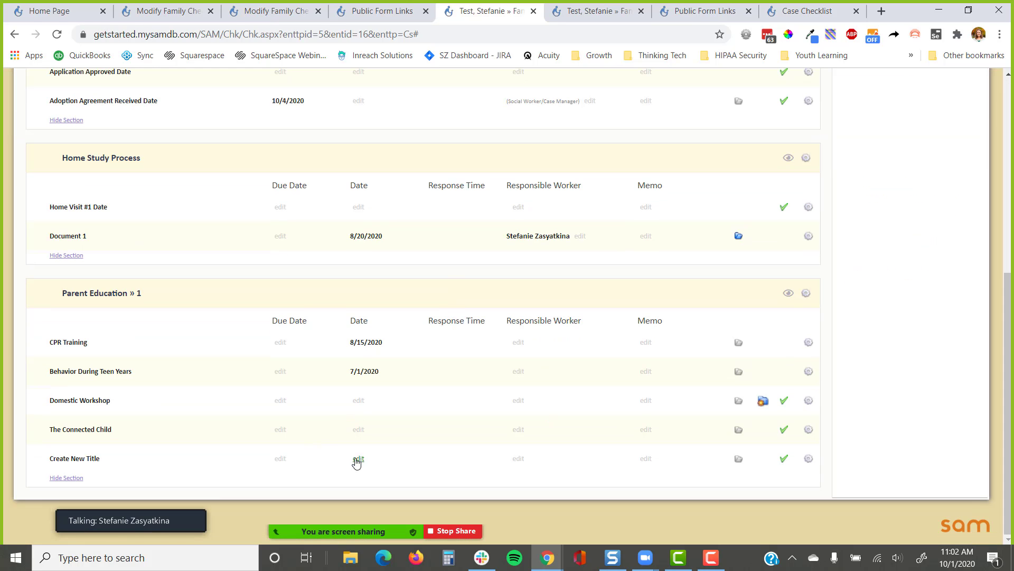
pyautogui.moveTo(109, 459); pyautogui.dragTo(31, 467)
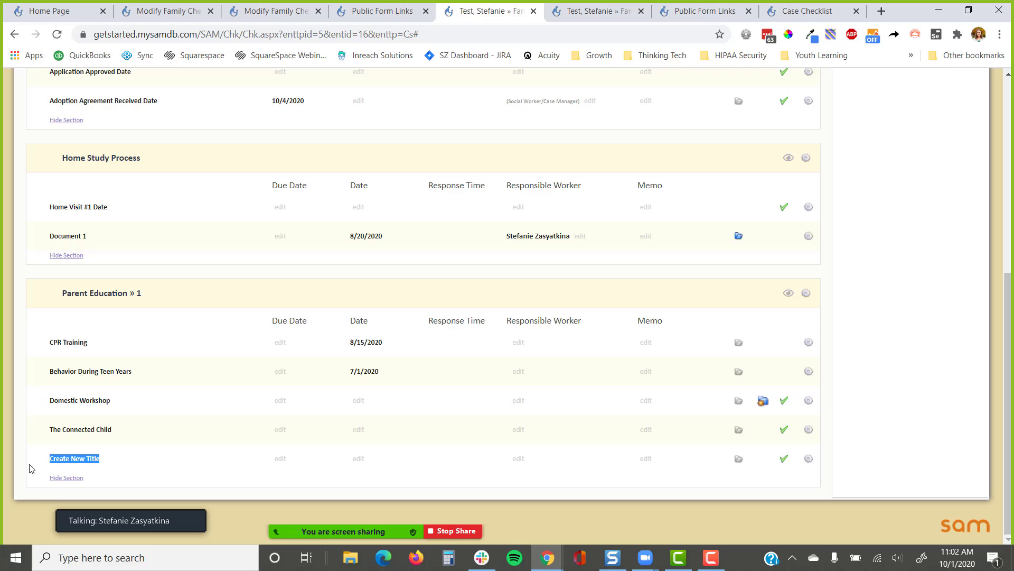
pyautogui.click(358, 458)
pyautogui.write('9')
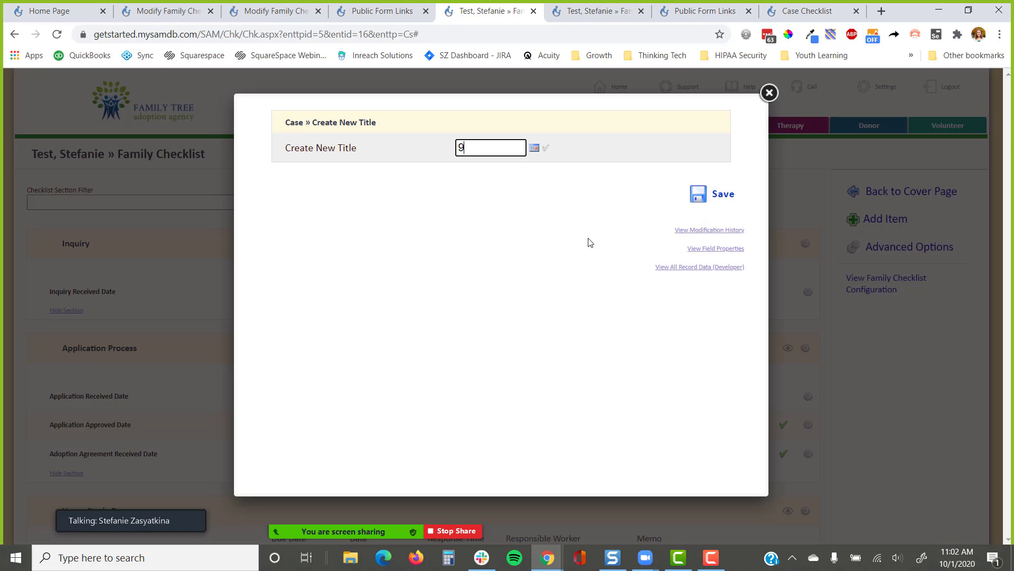
pyautogui.write('/1/2020')
pyautogui.press('Return')
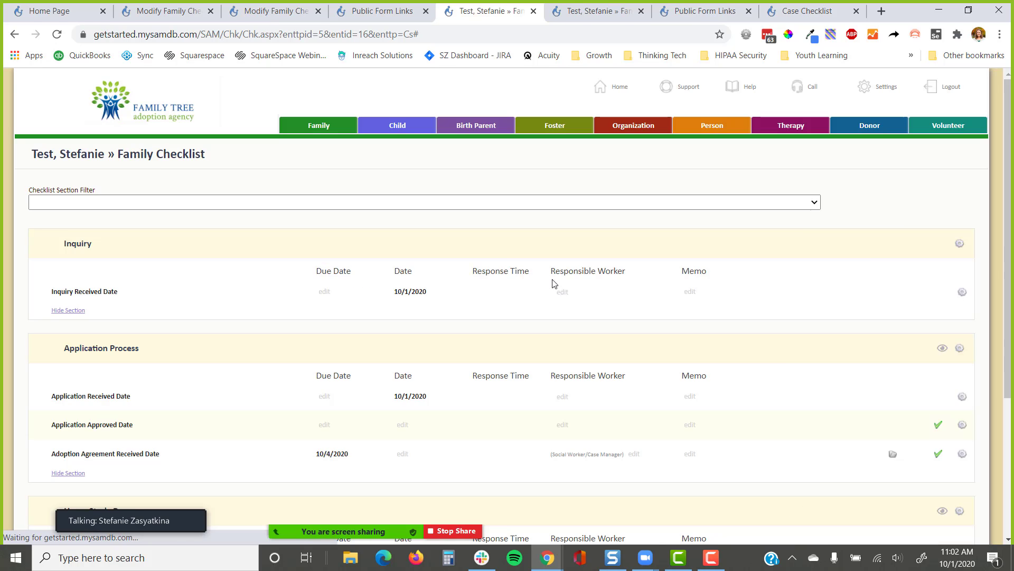
pyautogui.scroll(-7, 552, 283)
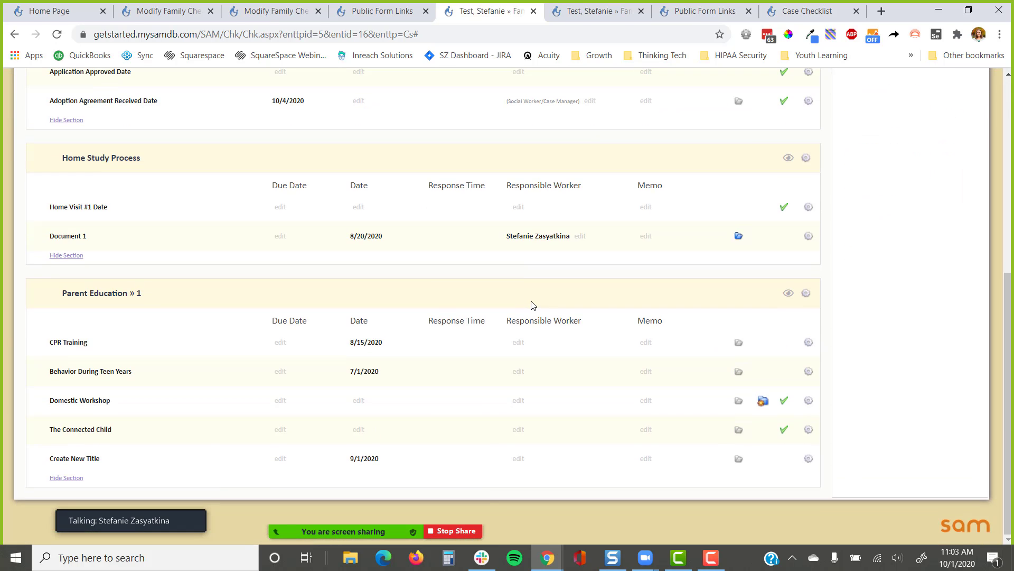
pyautogui.moveTo(157, 306); pyautogui.dragTo(50, 302)
pyautogui.click(167, 301)
pyautogui.scroll(10, 209, 334)
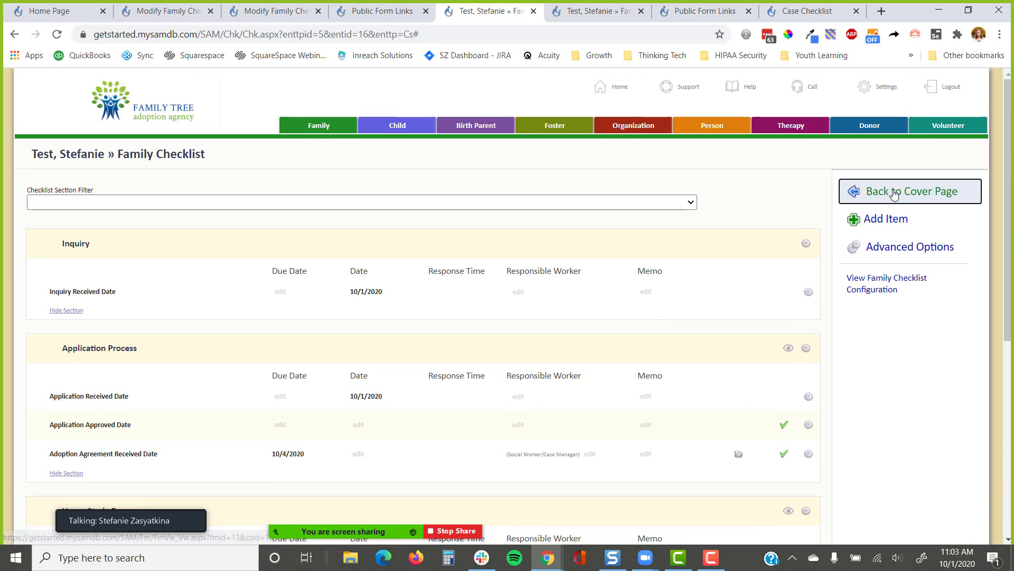
# Begin a new Updated Home Study record in Document Collection stage, then abandon the unsaved form
pyautogui.click(894, 194)
pyautogui.click(877, 385)
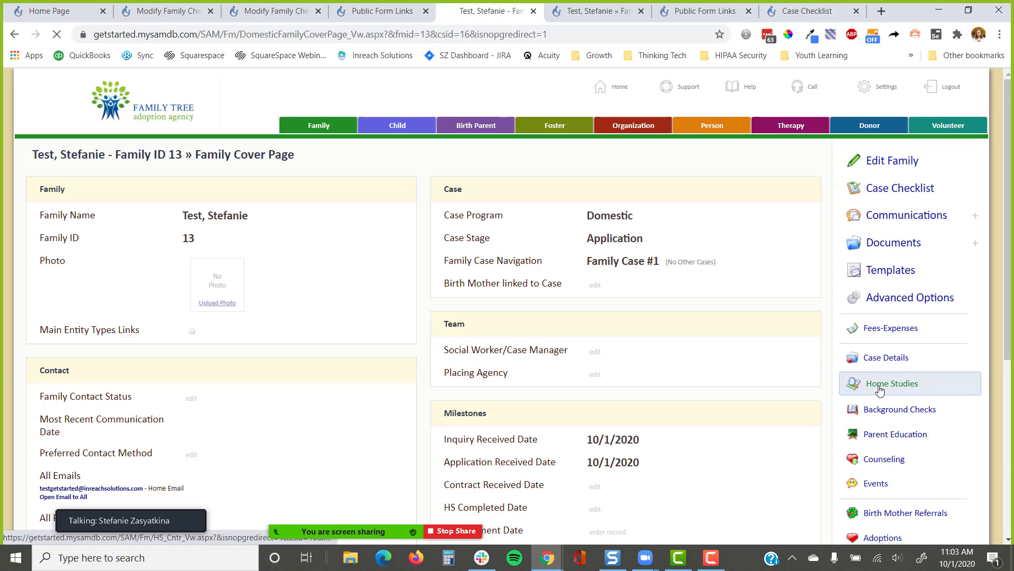
pyautogui.scroll(-1, 714, 285)
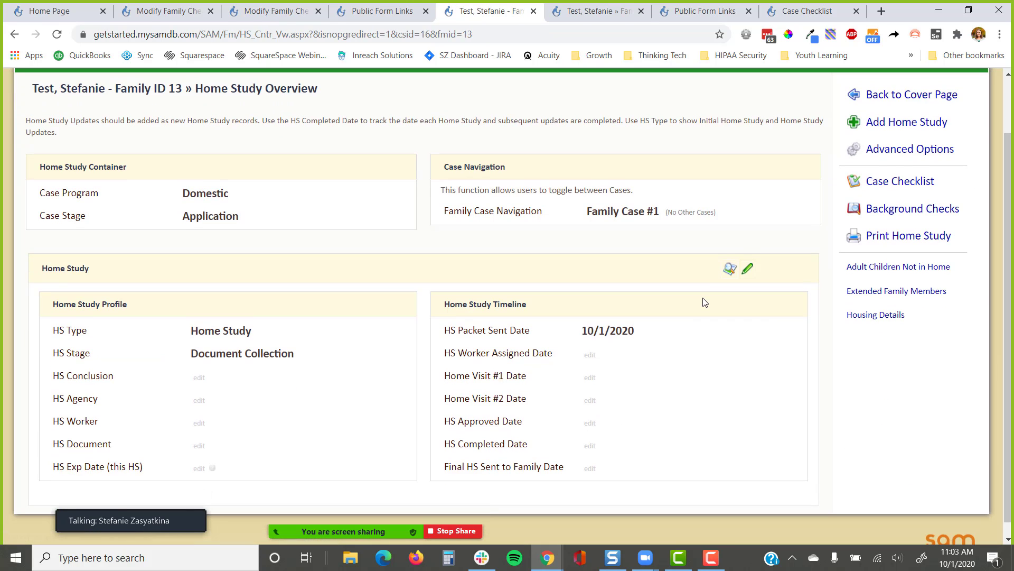
pyautogui.click(948, 130)
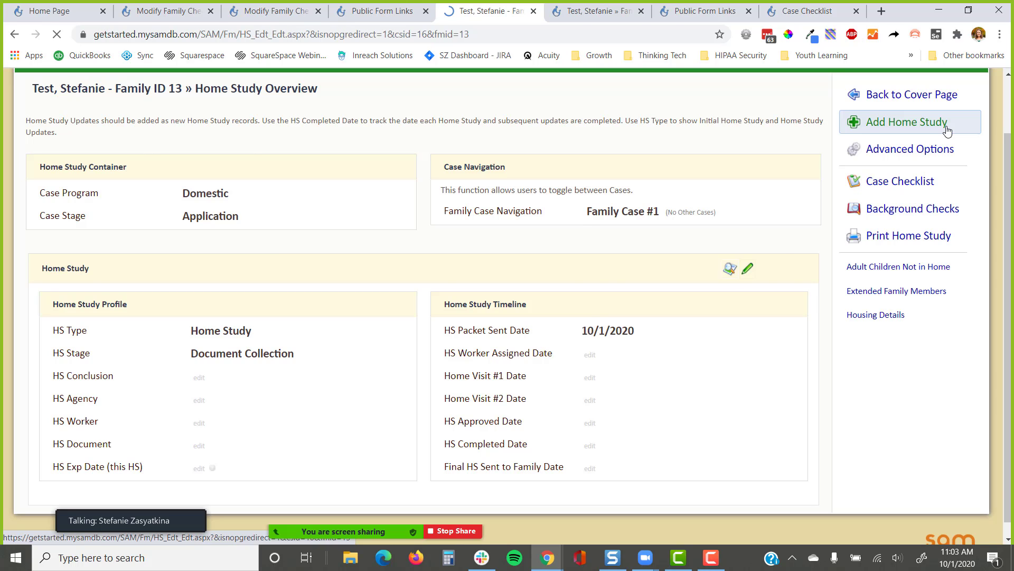
pyautogui.click(279, 221)
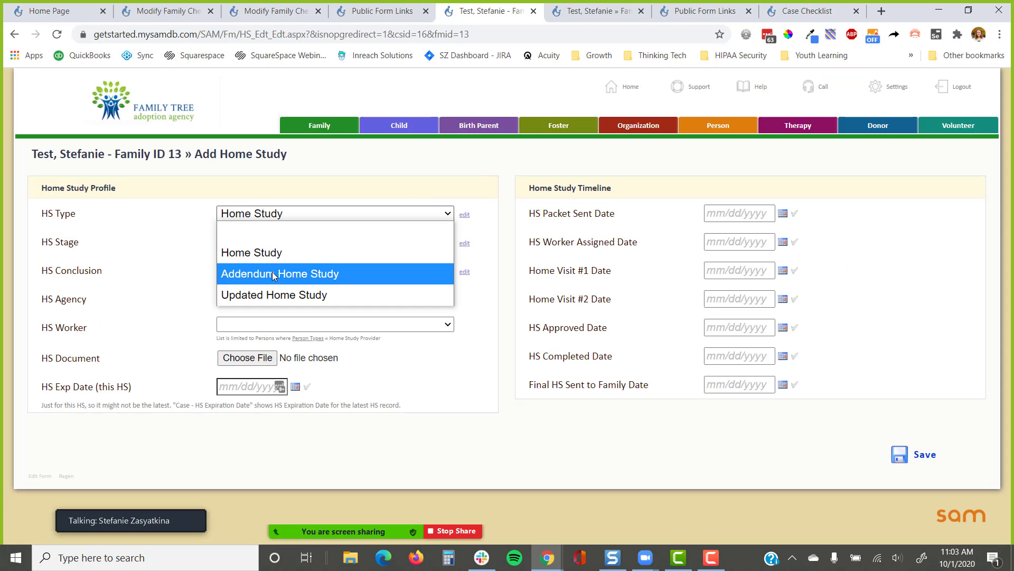
pyautogui.click(268, 295)
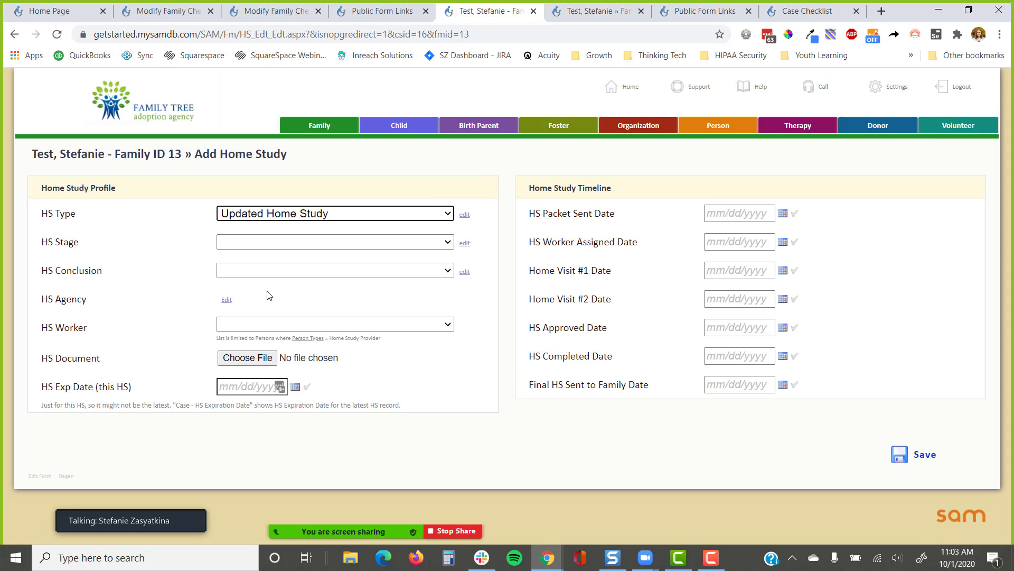
pyautogui.click(272, 242)
pyautogui.click(272, 282)
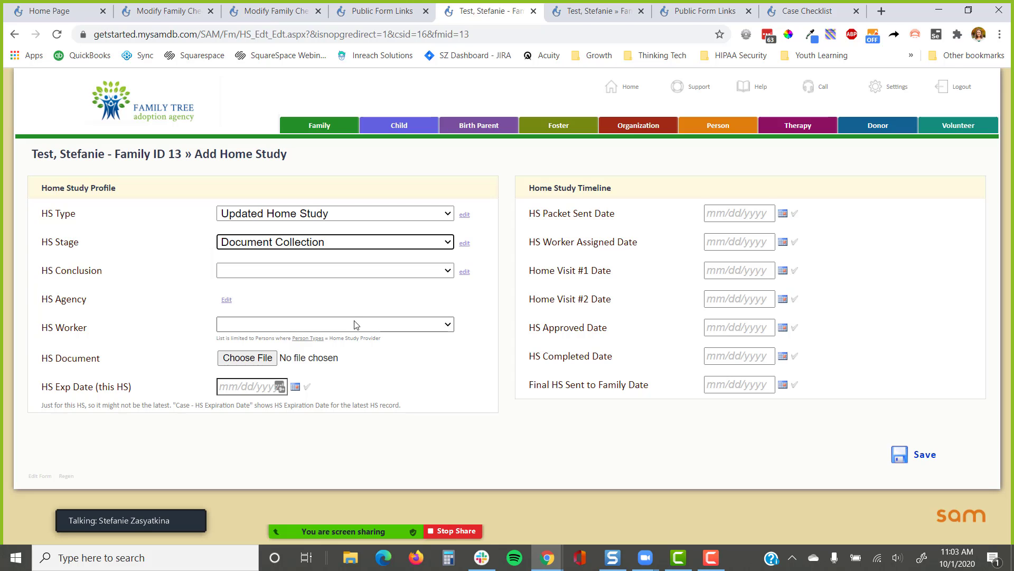
pyautogui.click(14, 34)
pyautogui.press('Return')
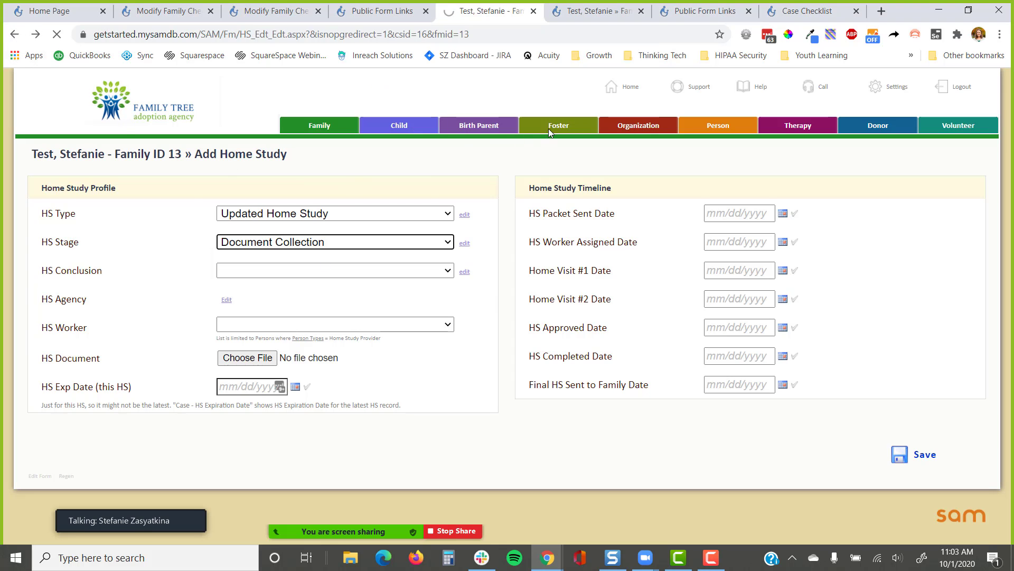
# Mark the existing home study as Home Study Complete with today's HS Completed Date
pyautogui.click(234, 338)
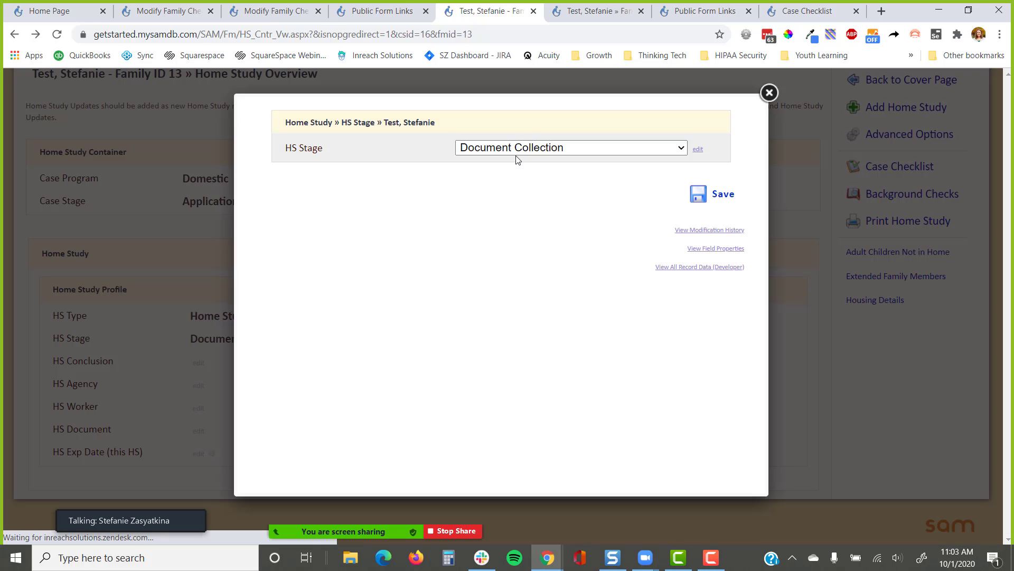
pyautogui.click(528, 148)
pyautogui.click(622, 228)
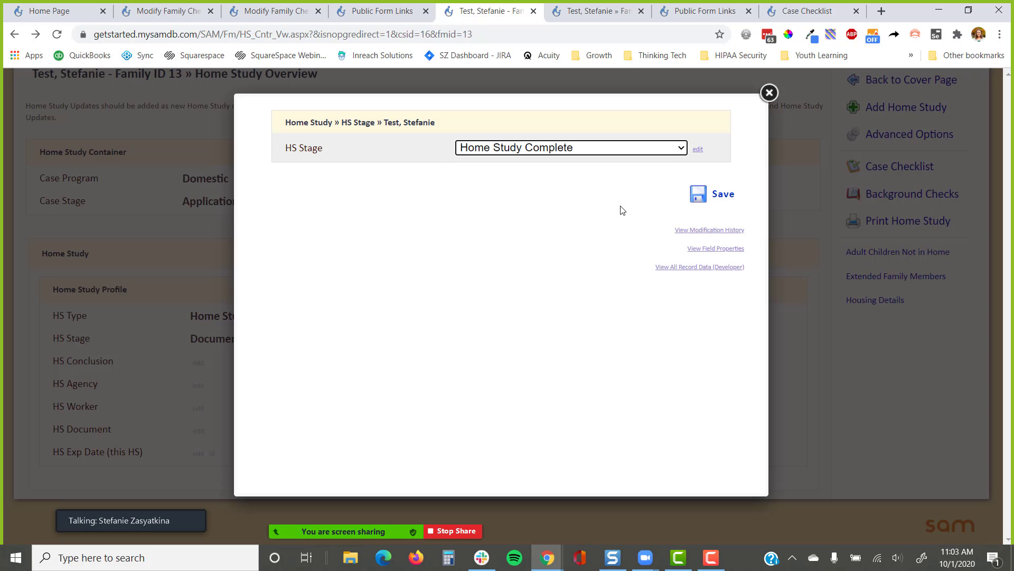
pyautogui.click(711, 194)
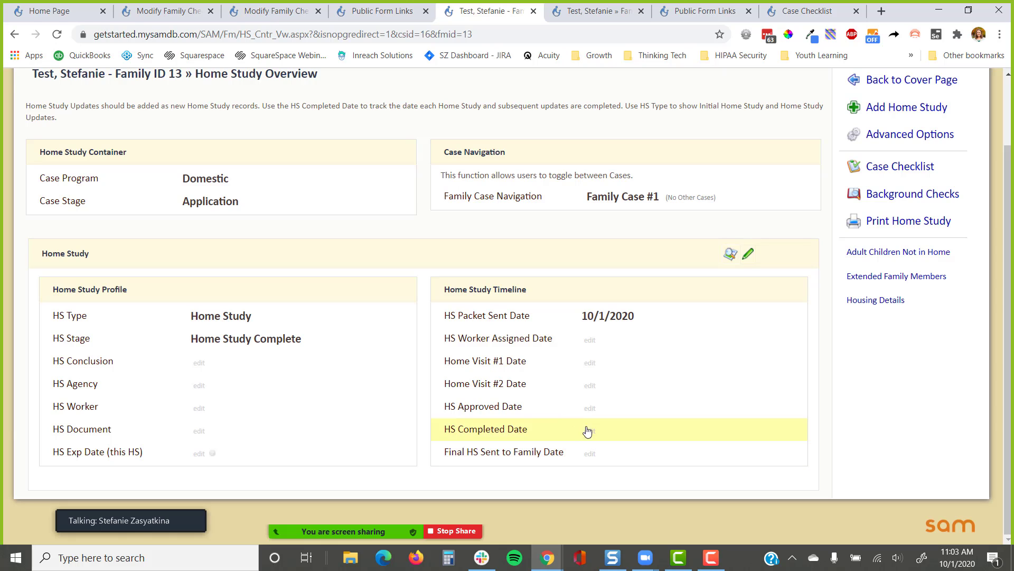
pyautogui.click(588, 431)
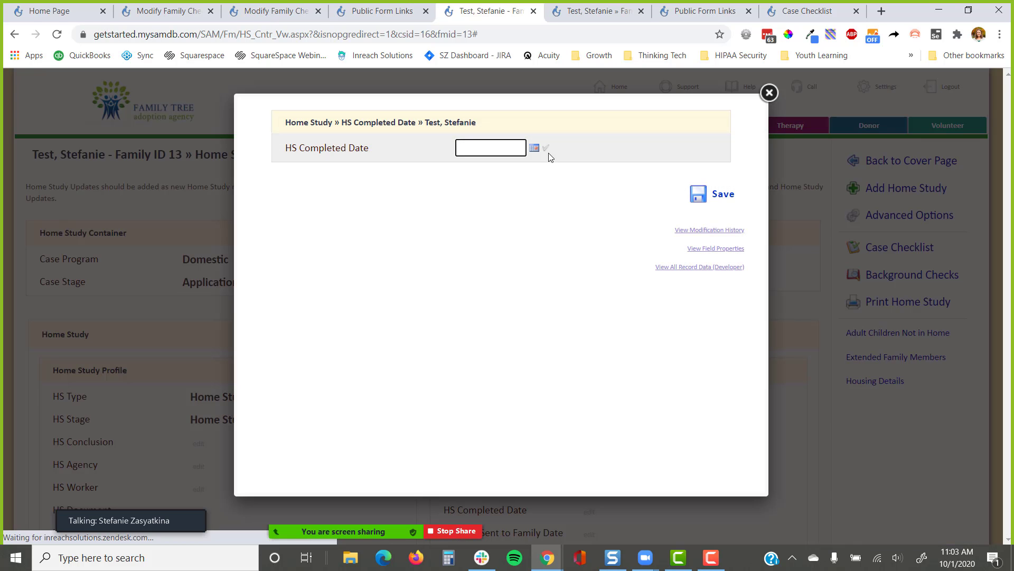
pyautogui.click(546, 149)
pyautogui.click(711, 194)
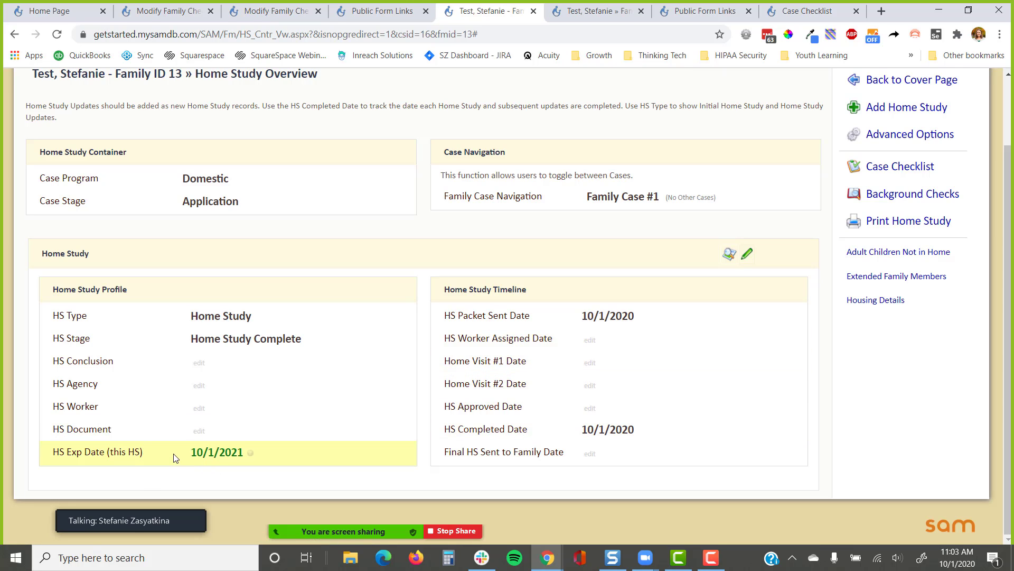
pyautogui.scroll(1, 685, 324)
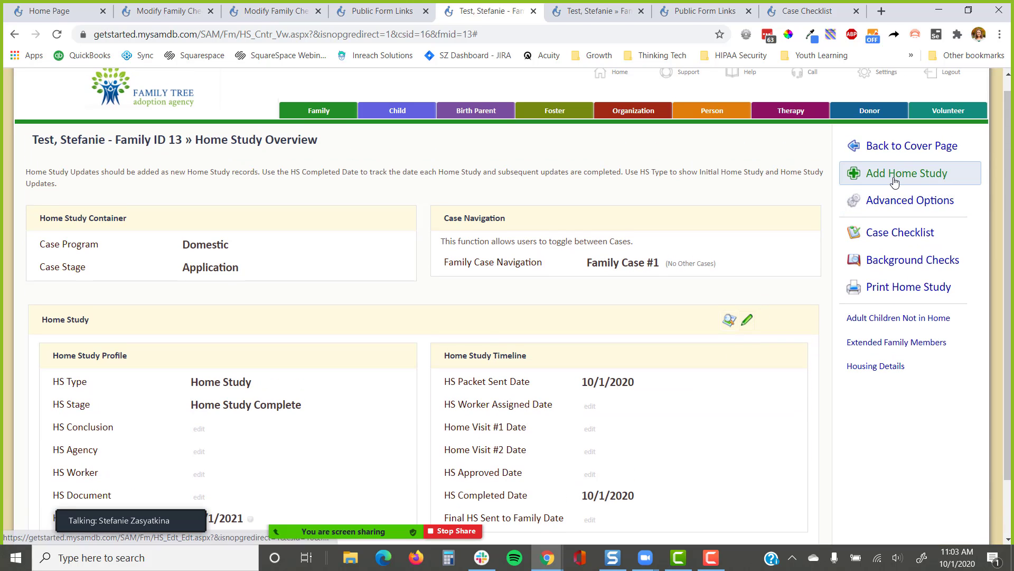
# Add an Updated Home Study in Document Collection stage with HS Packet Sent Date 10/1/2021
pyautogui.click(894, 181)
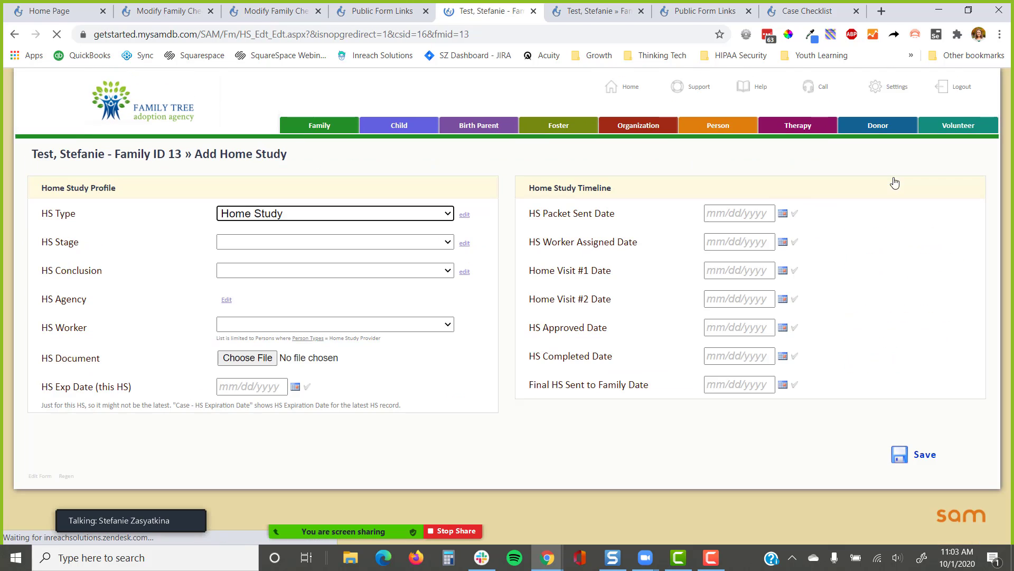
pyautogui.click(251, 208)
pyautogui.click(269, 294)
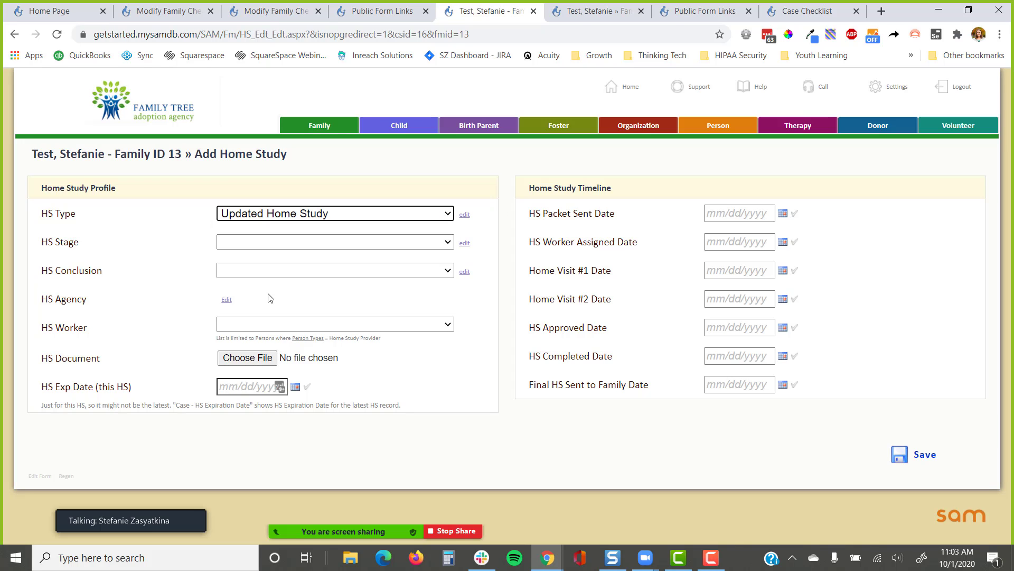
pyautogui.click(272, 240)
pyautogui.click(272, 281)
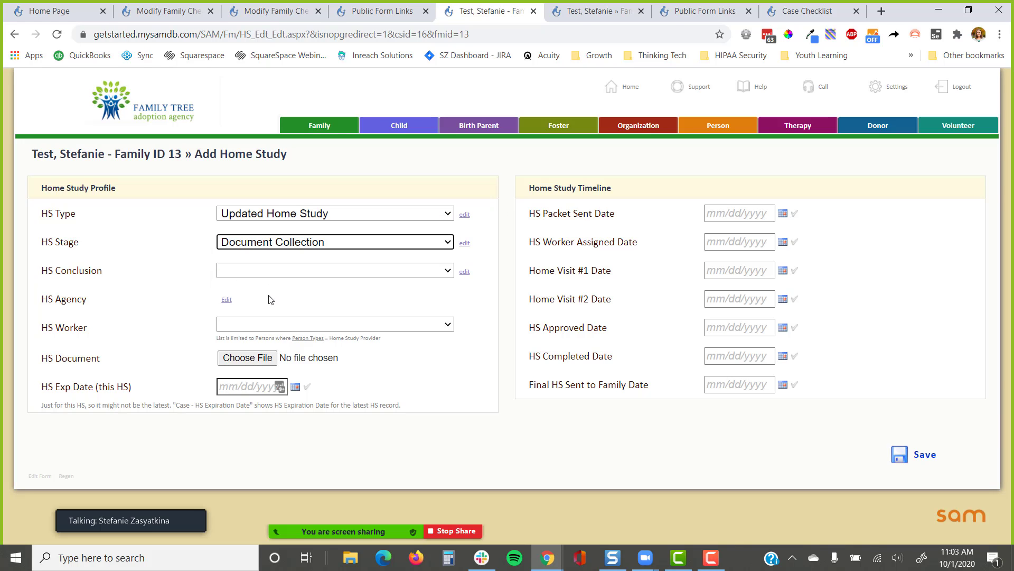
pyautogui.click(794, 213)
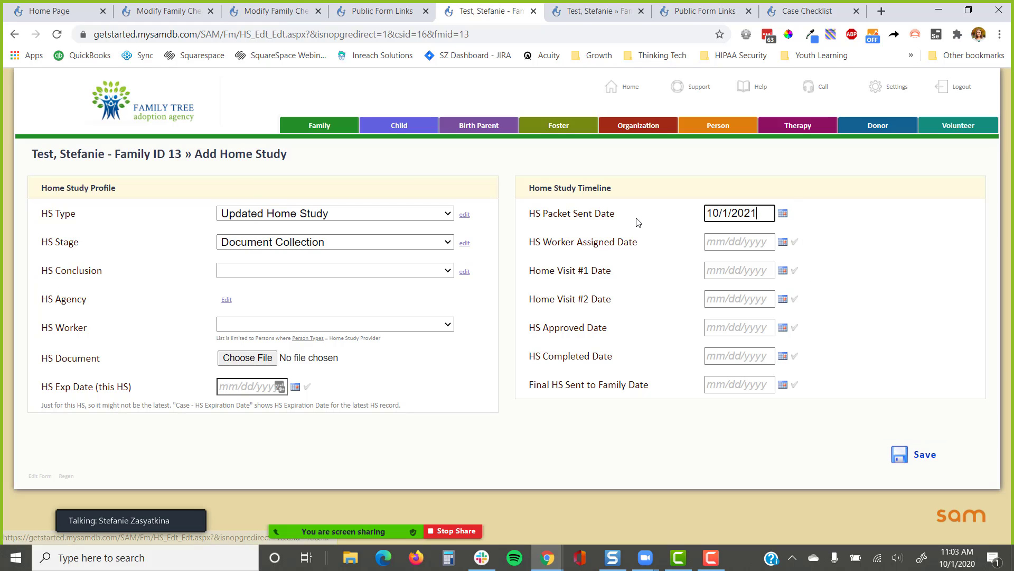
pyautogui.moveTo(631, 217); pyautogui.dragTo(526, 222)
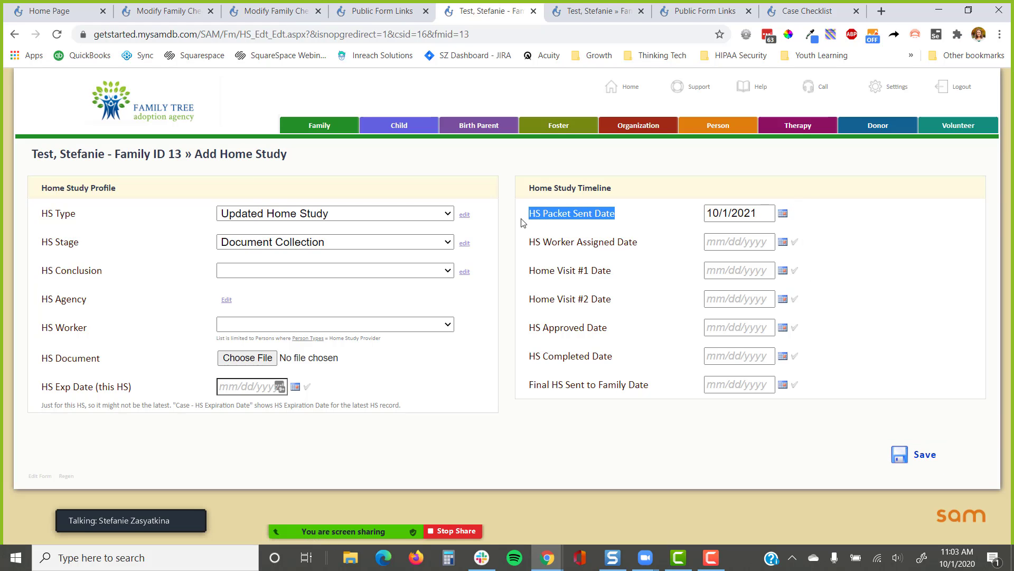
pyautogui.click(903, 453)
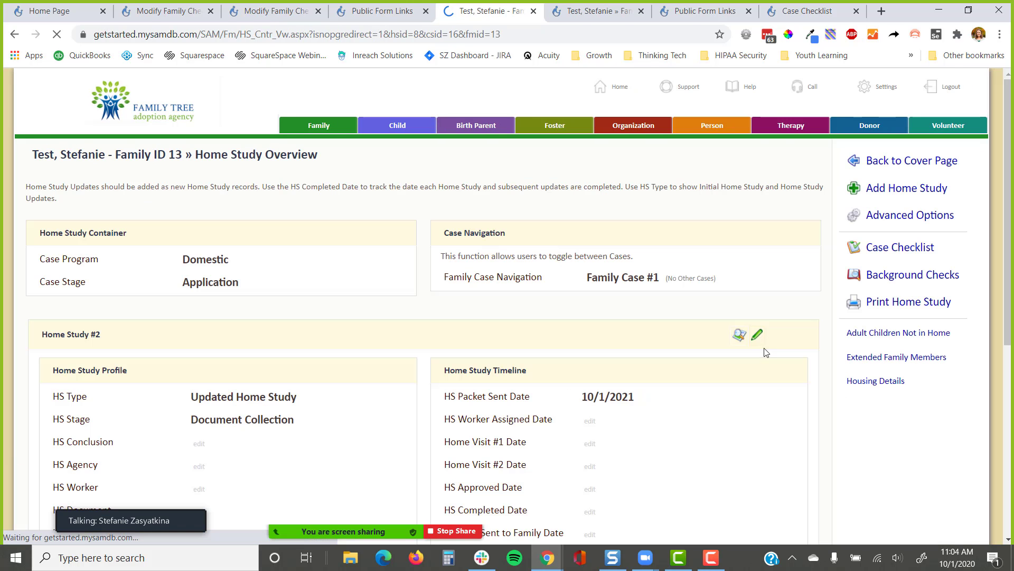
pyautogui.scroll(-3, 636, 307)
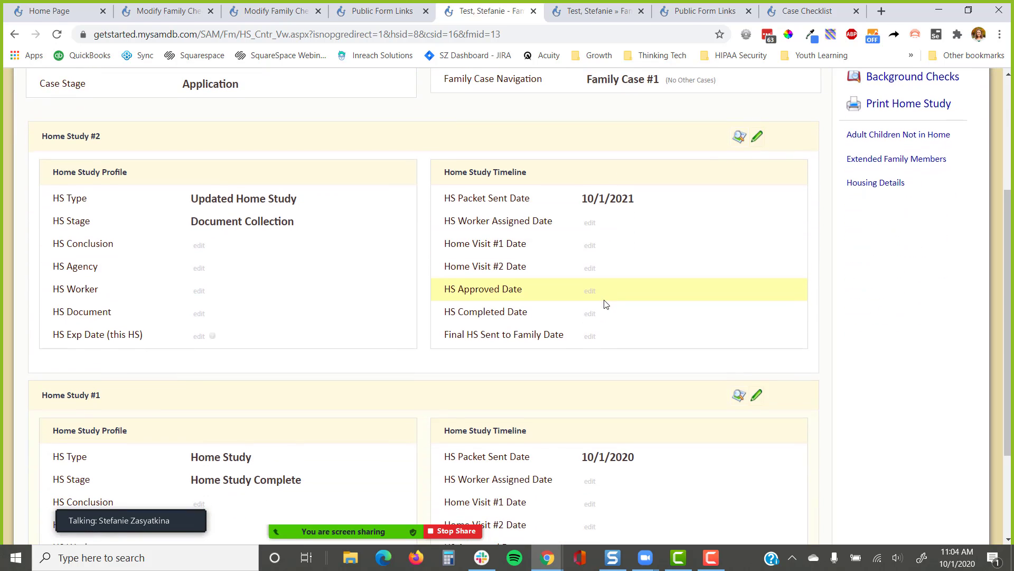
pyautogui.scroll(-3, 600, 305)
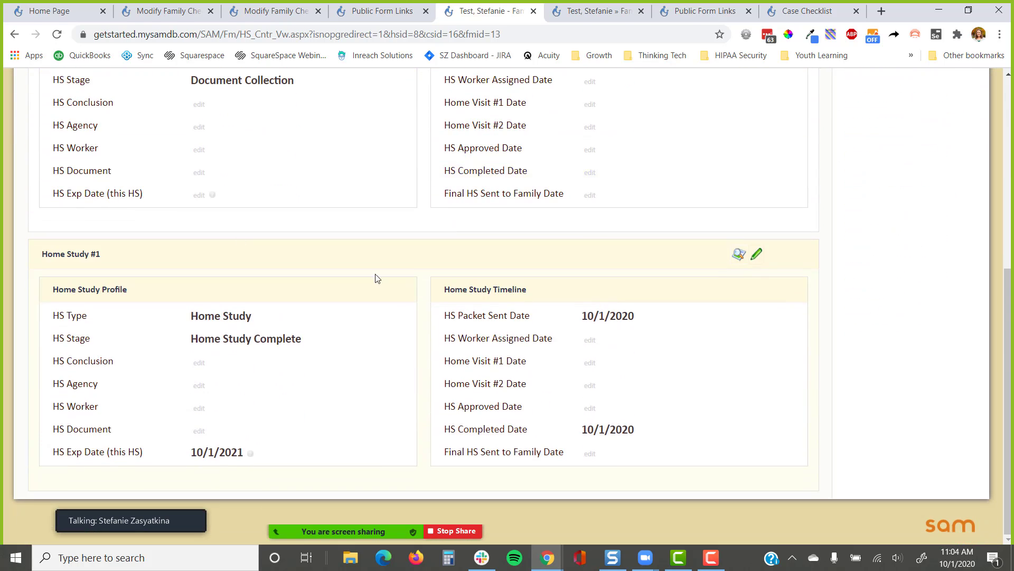
pyautogui.scroll(5, 376, 276)
pyautogui.moveTo(117, 262); pyautogui.dragTo(43, 259)
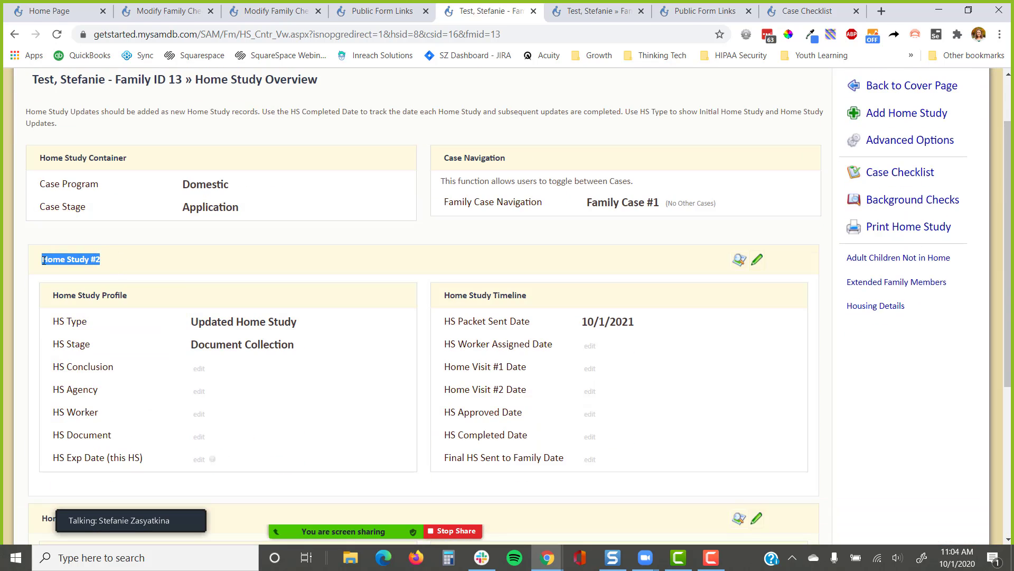
pyautogui.click(912, 172)
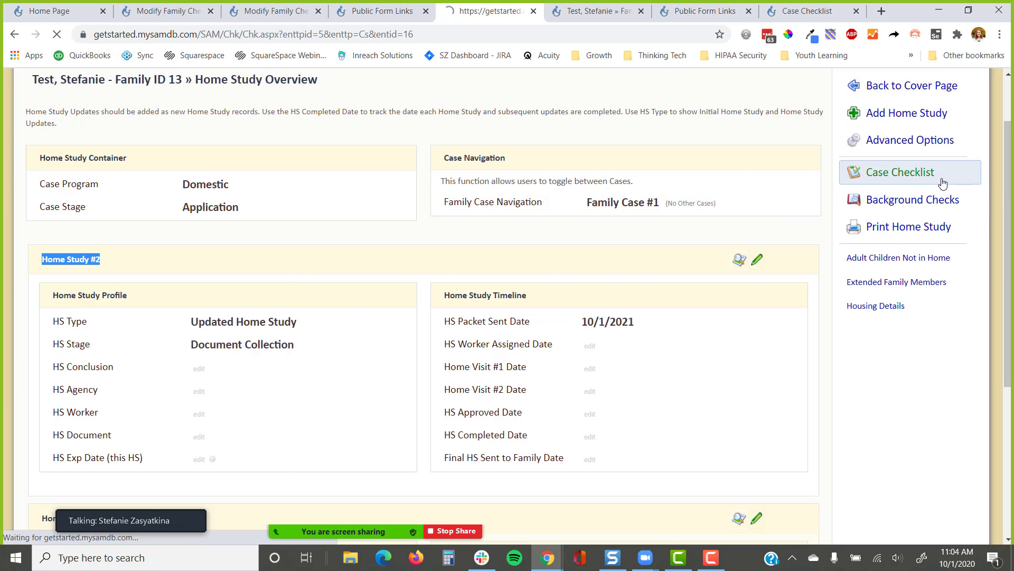
pyautogui.scroll(-5, 576, 265)
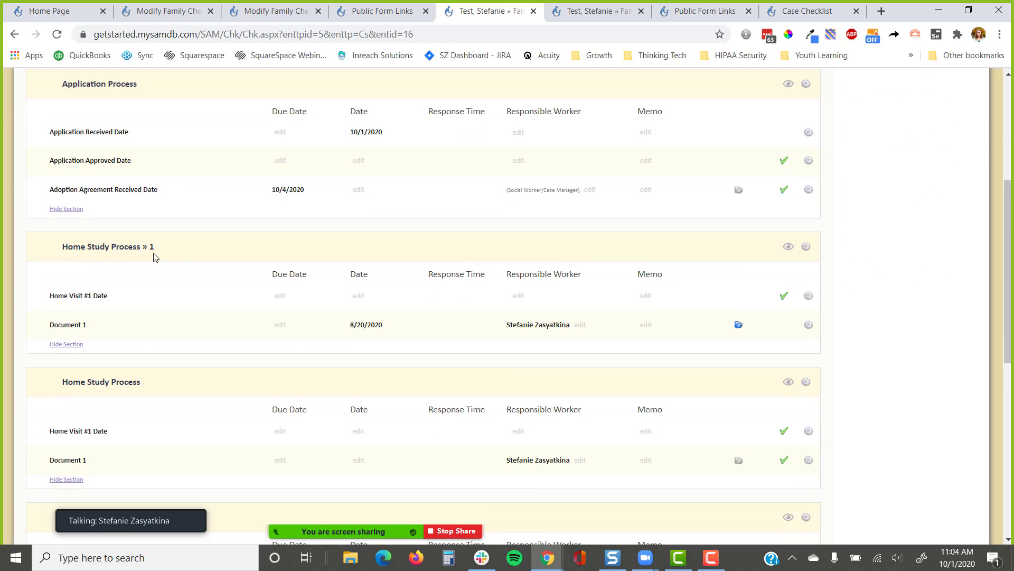
pyautogui.scroll(-4, 141, 315)
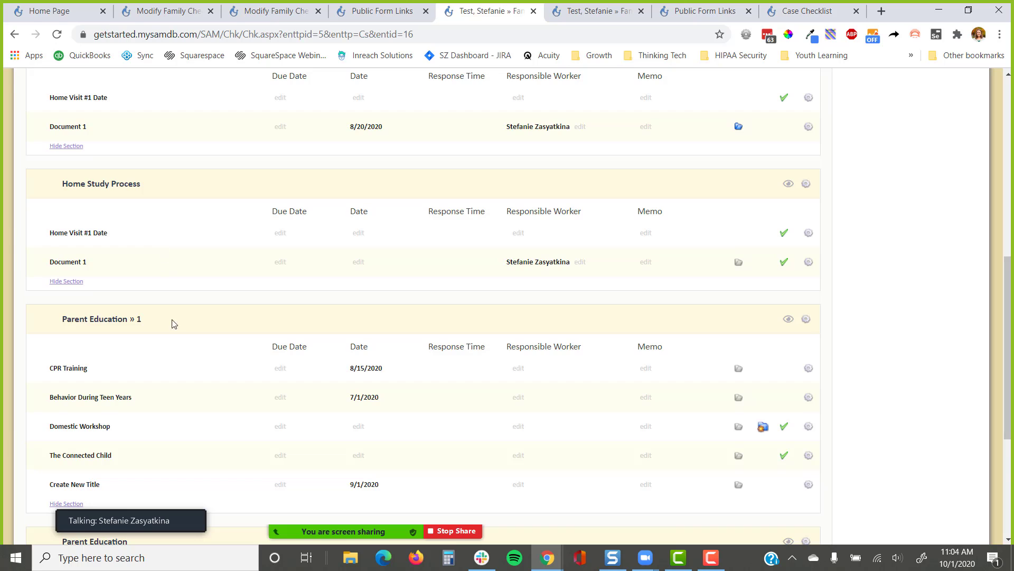
pyautogui.scroll(-4, 169, 312)
pyautogui.scroll(5, 174, 248)
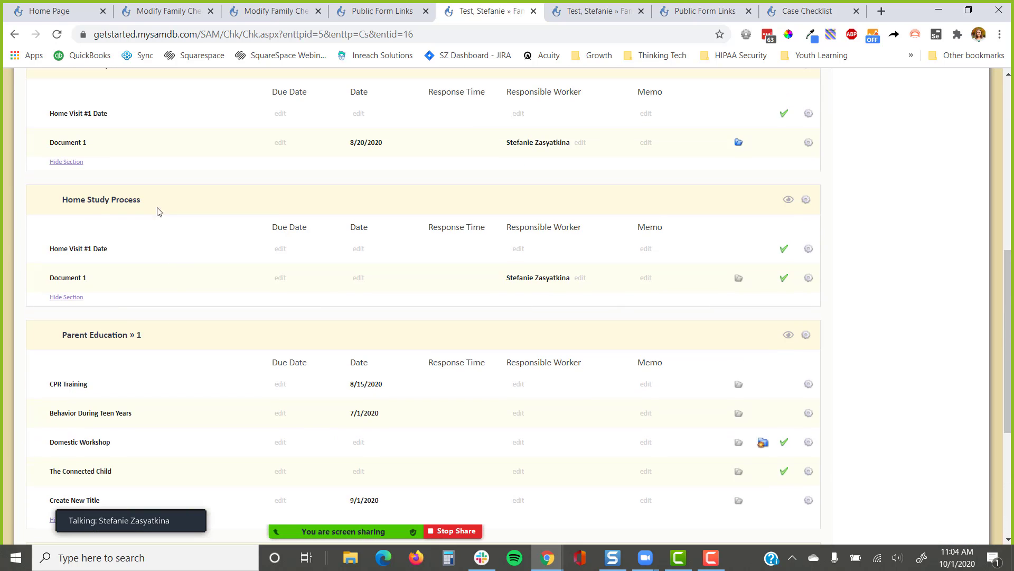
pyautogui.moveTo(153, 203); pyautogui.dragTo(55, 204)
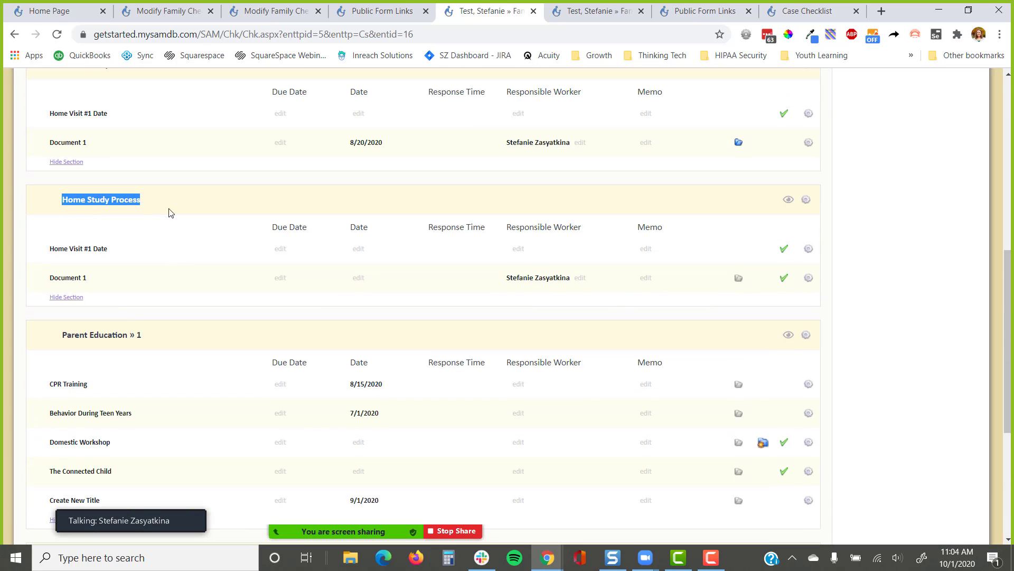
pyautogui.scroll(3, 163, 252)
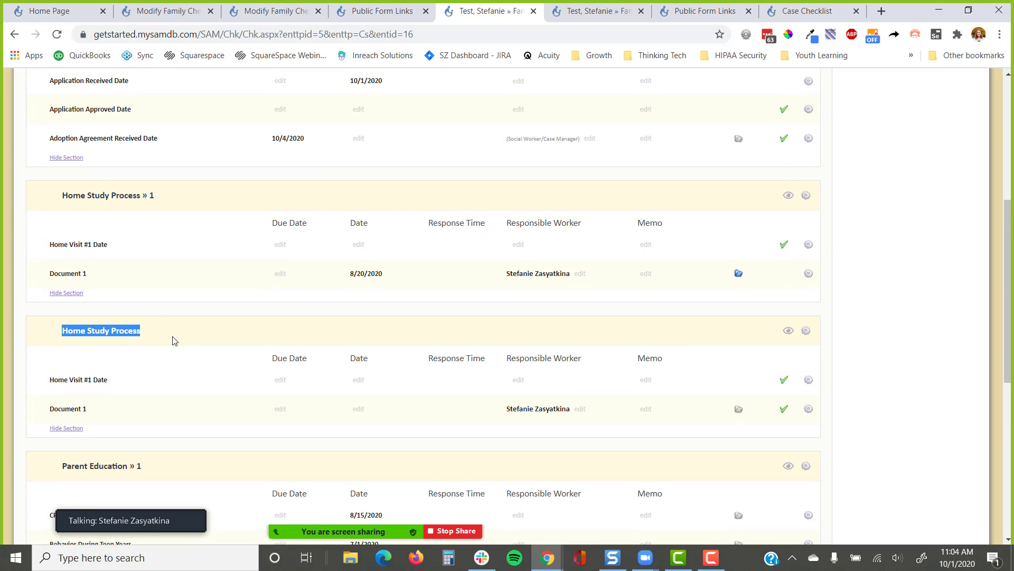
pyautogui.scroll(-3, 172, 329)
pyautogui.scroll(-2, 175, 325)
pyautogui.scroll(-2, 175, 325)
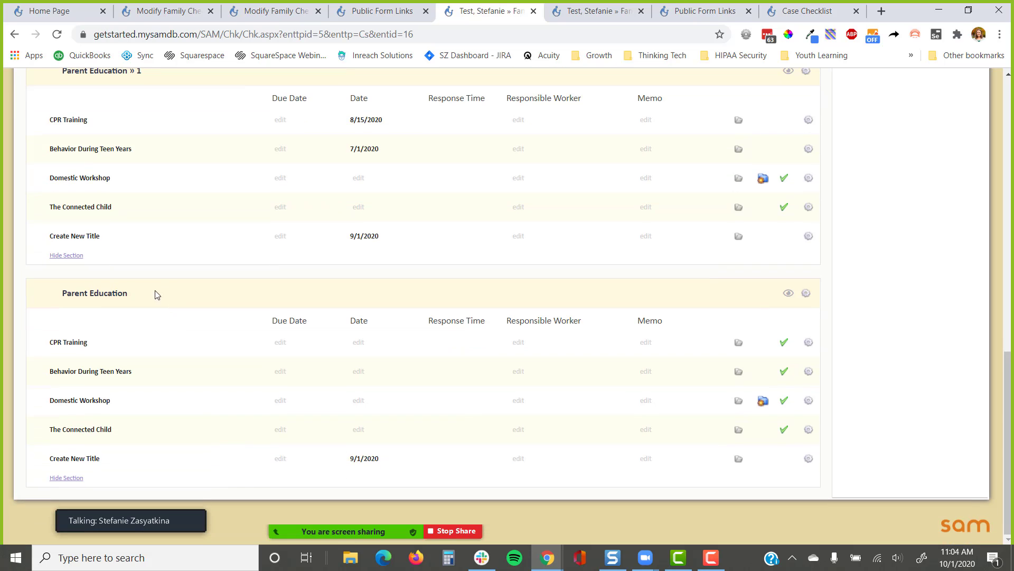
pyautogui.moveTo(155, 293); pyautogui.dragTo(58, 297)
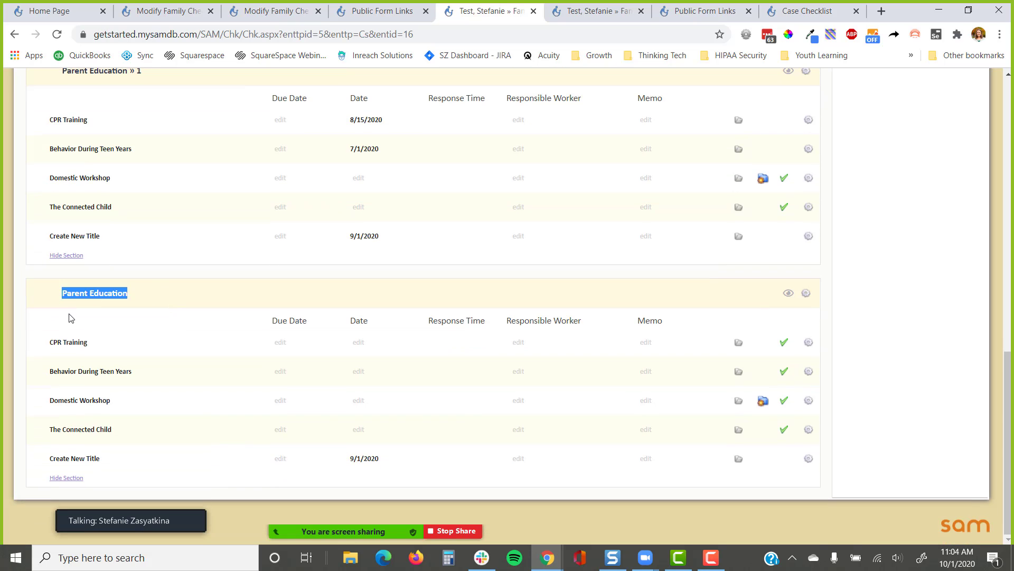
pyautogui.scroll(7, 71, 318)
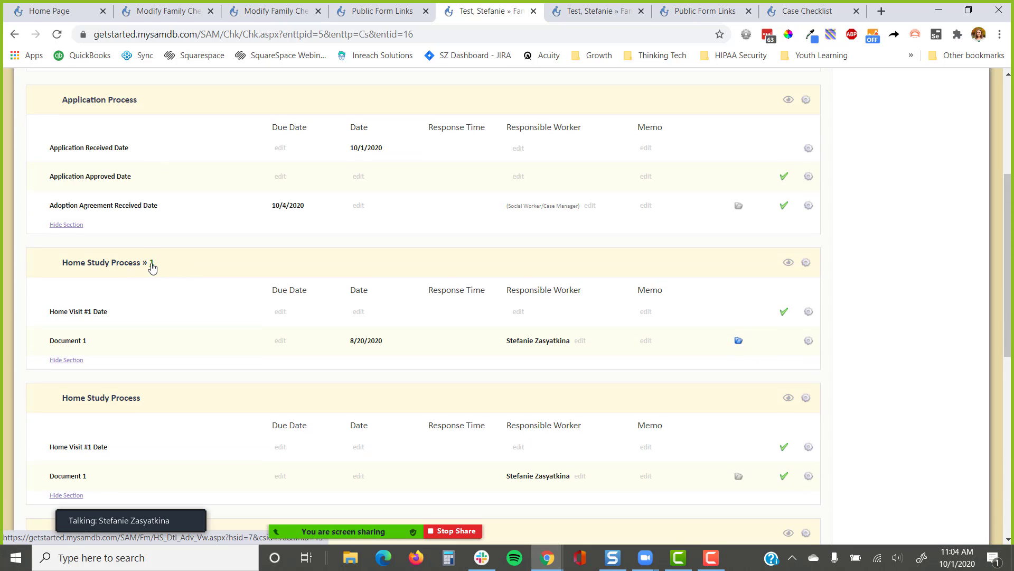
pyautogui.scroll(-5, 157, 315)
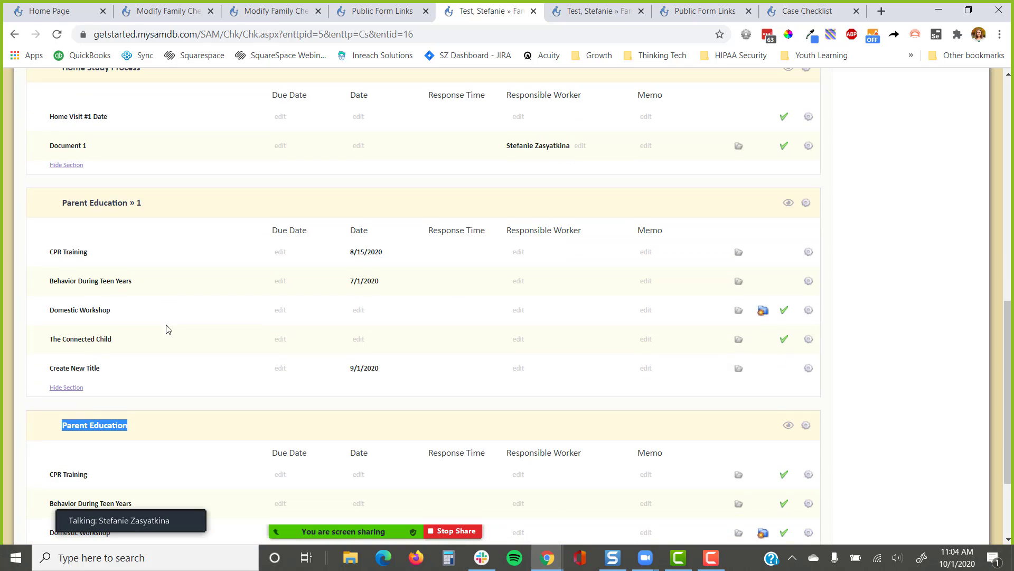
pyautogui.scroll(-1, 178, 322)
pyautogui.scroll(2, 178, 322)
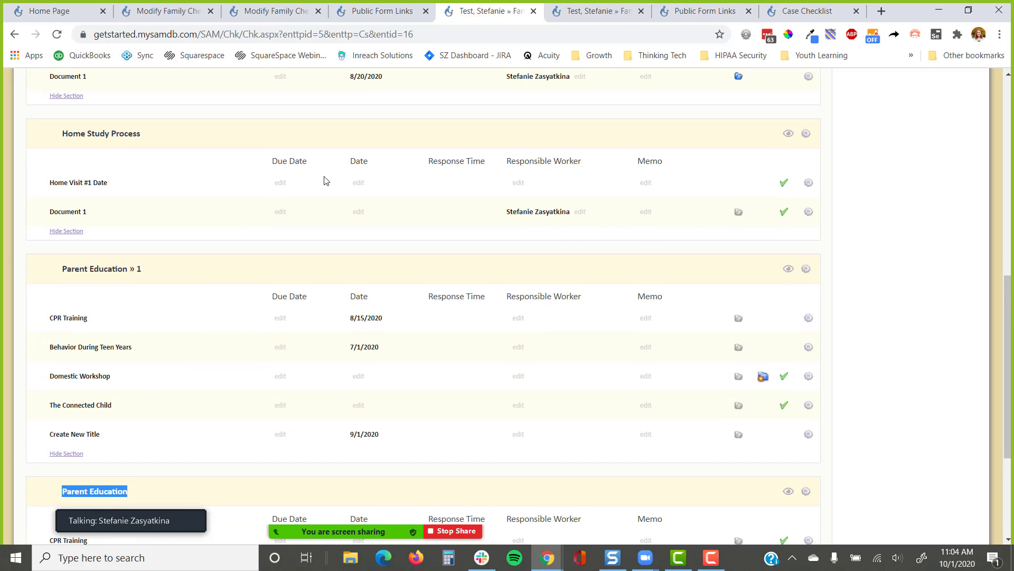
# Enter 10/5/2021 as the Home Visit #1 Date
pyautogui.click(359, 183)
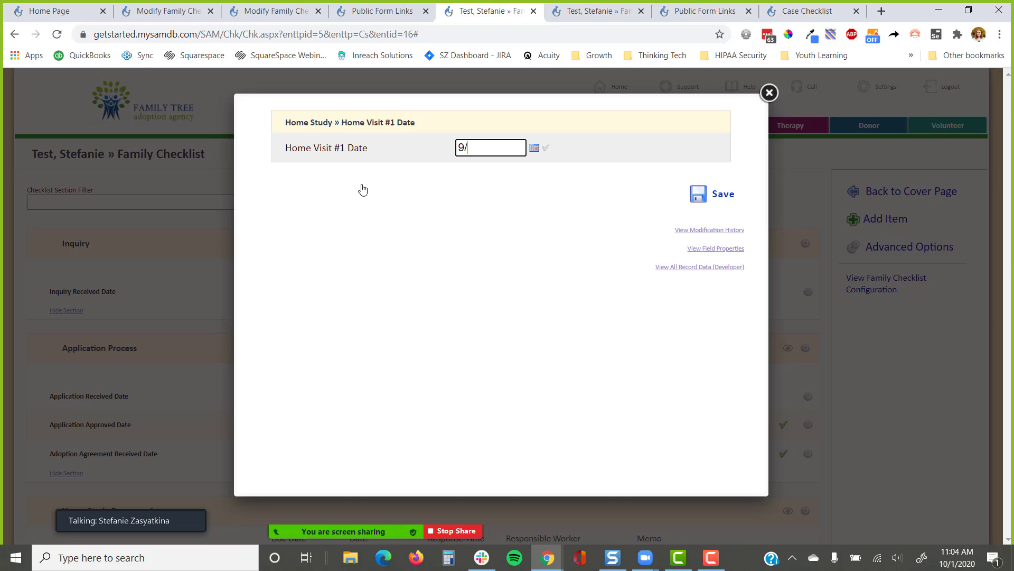
pyautogui.write('10/5/2021')
pyautogui.press('Return')
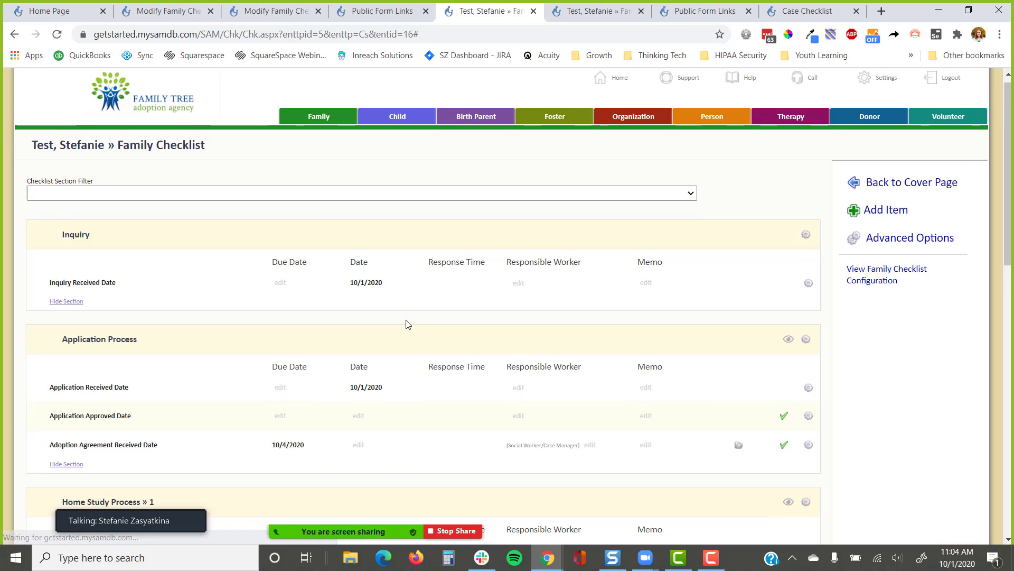
pyautogui.scroll(-7, 407, 323)
pyautogui.scroll(-1, 407, 324)
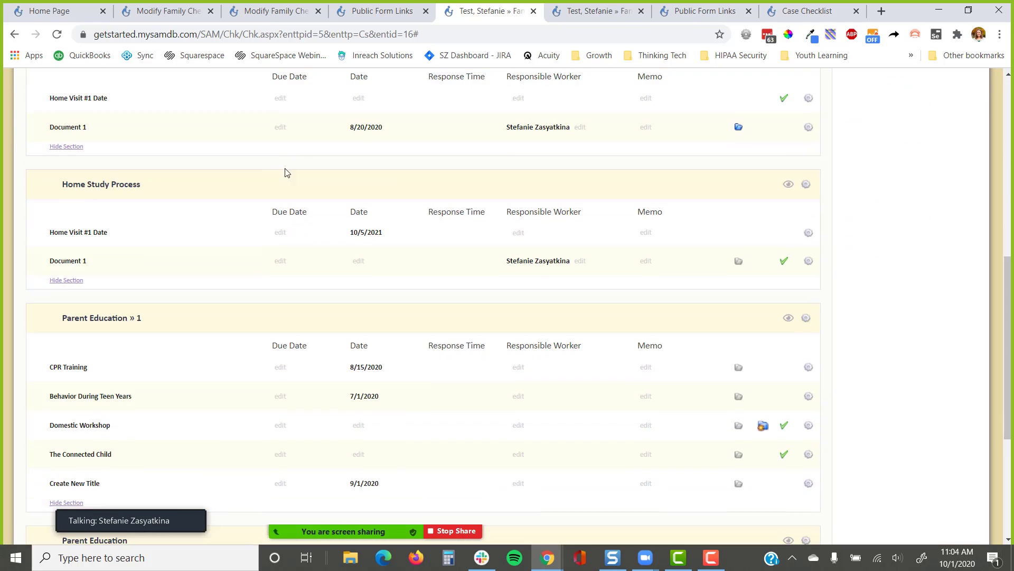
# Hide the Parent Education » 1 and Home Study Process » 1 sections
pyautogui.moveTo(397, 234); pyautogui.dragTo(335, 235)
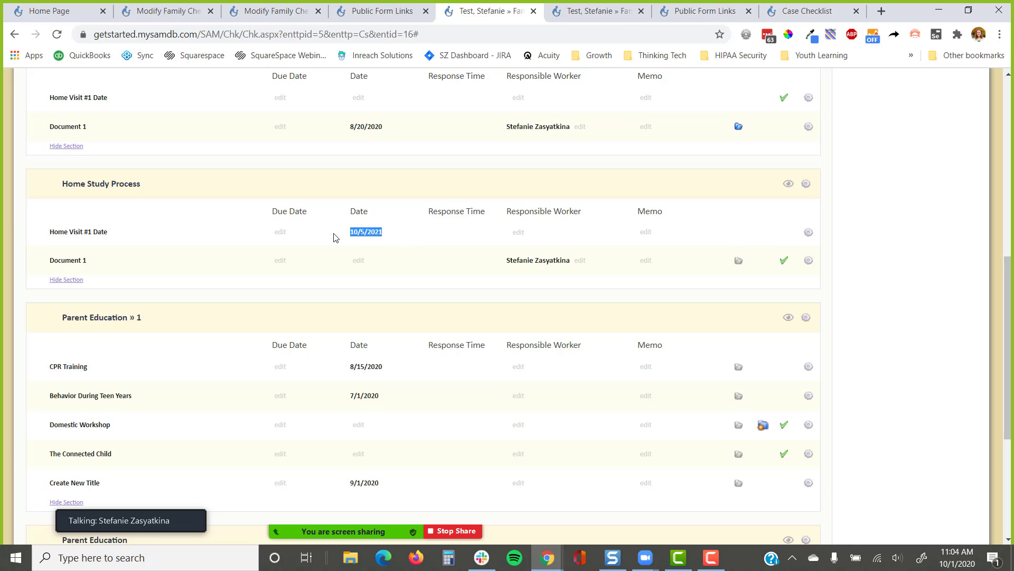
pyautogui.scroll(-4, 366, 343)
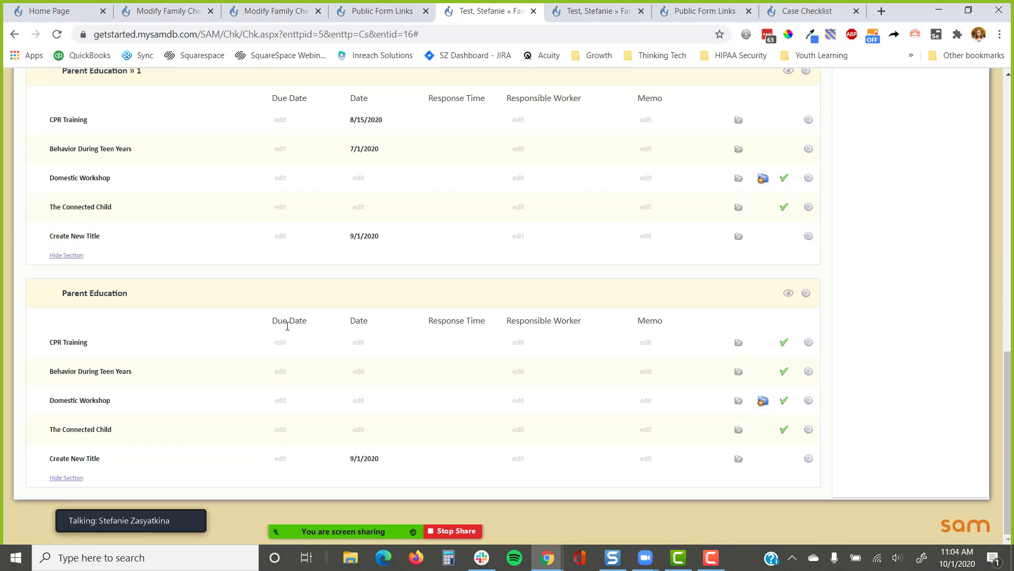
pyautogui.click(67, 255)
pyautogui.scroll(2, 89, 261)
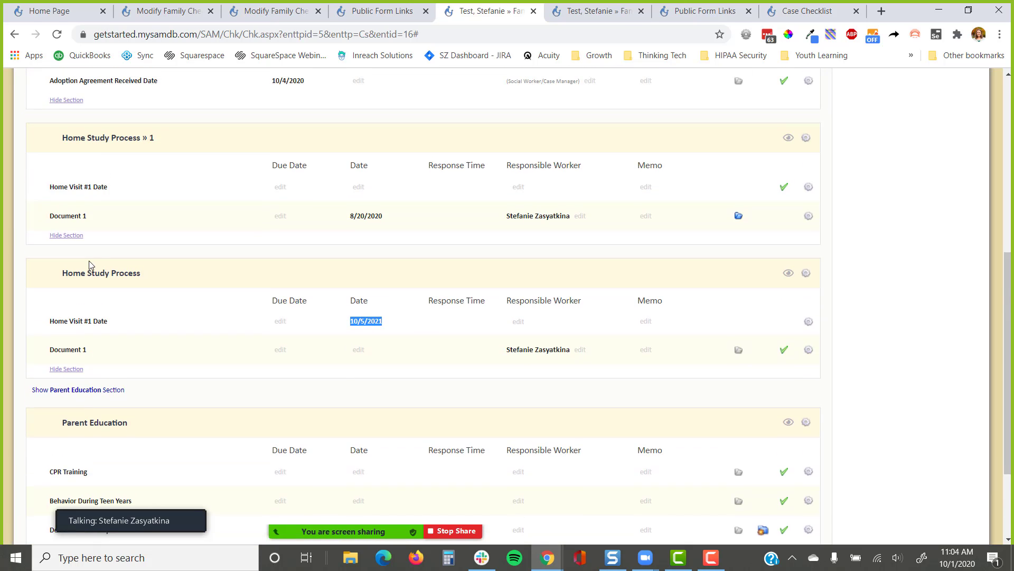
pyautogui.click(71, 238)
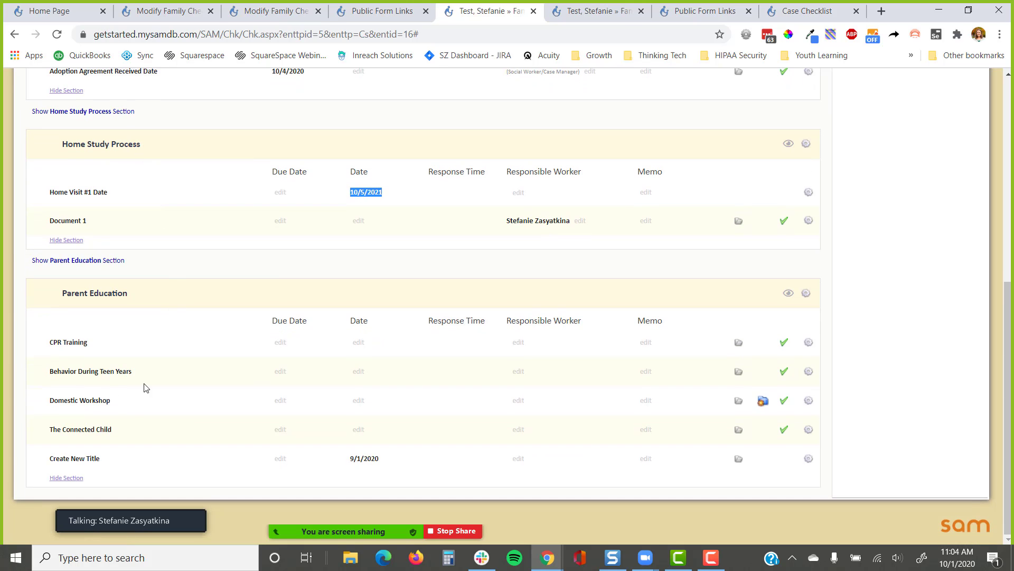
# Point out the Create New Title row dated 9/1/2020
pyautogui.tripleClick(352, 460)
pyautogui.click(907, 479)
pyautogui.moveTo(397, 468); pyautogui.dragTo(41, 465)
pyautogui.click(36, 465)
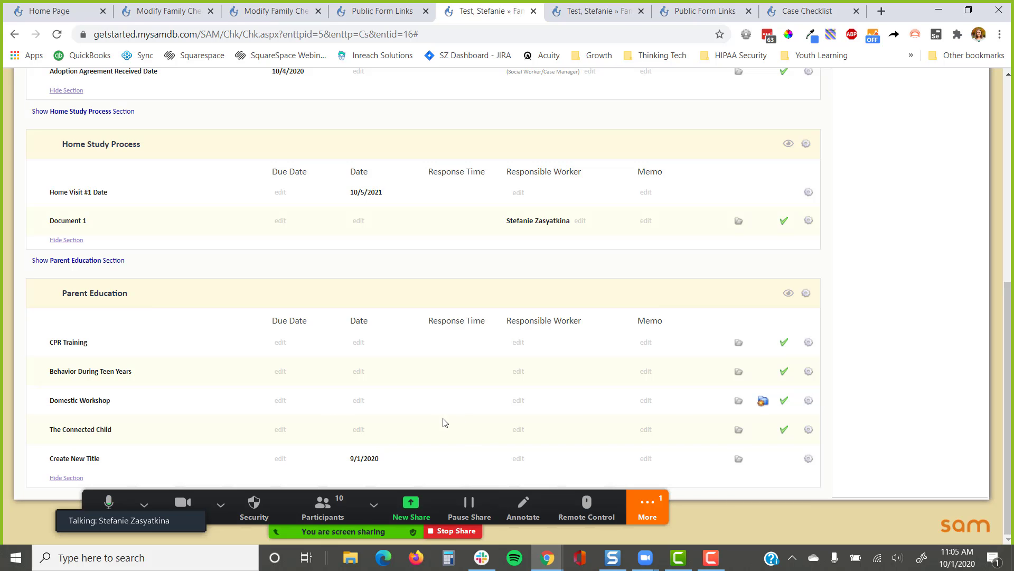
pyautogui.click(648, 510)
pyautogui.click(679, 299)
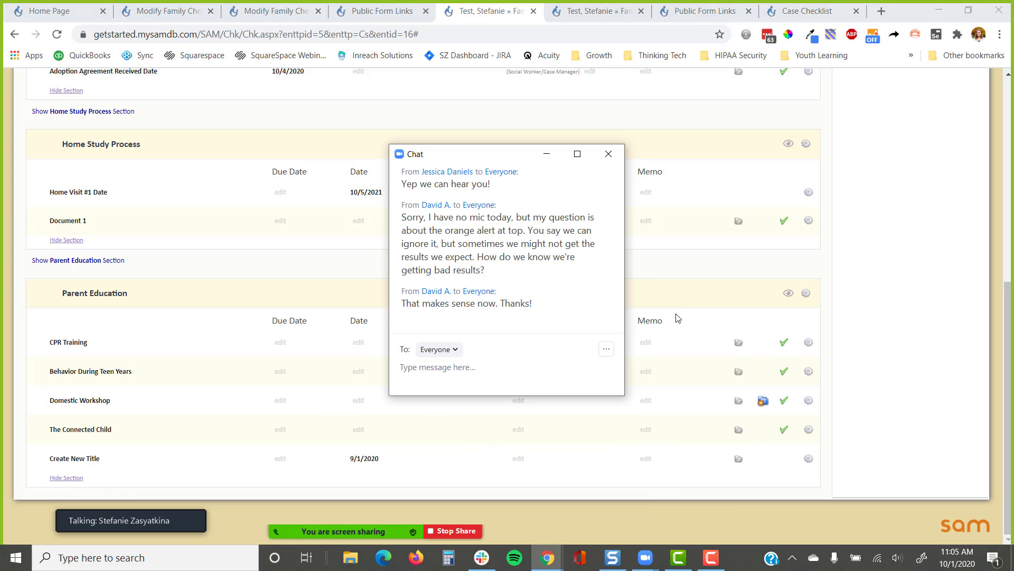
pyautogui.click(546, 153)
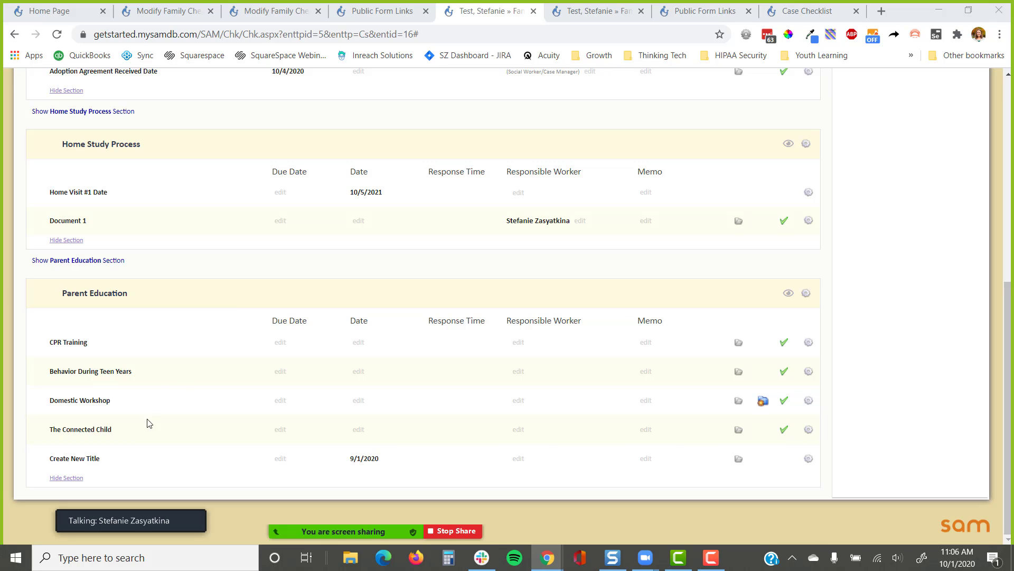
pyautogui.scroll(7, 767, 276)
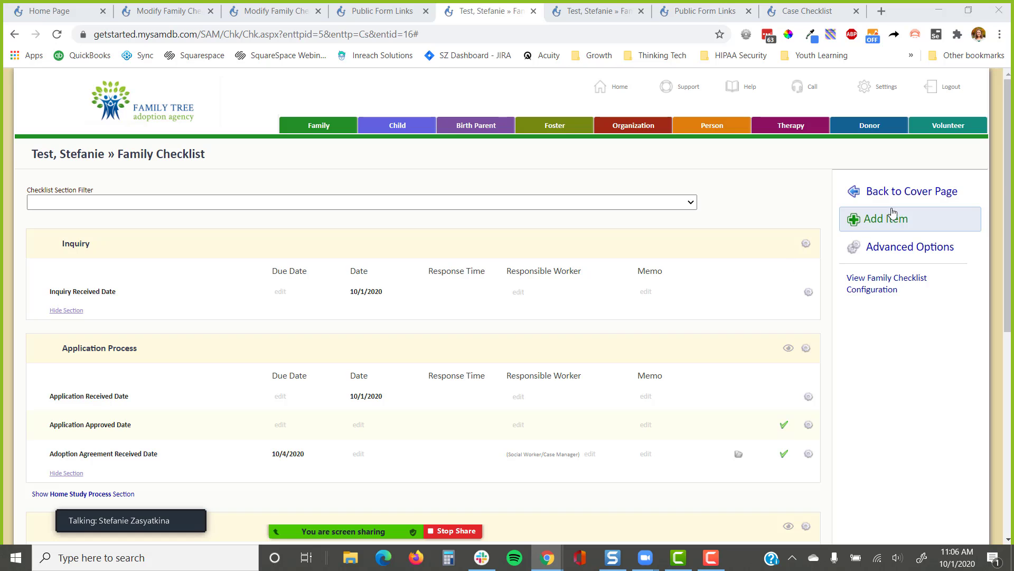
# Start a new case for the family with the International case program
pyautogui.click(899, 193)
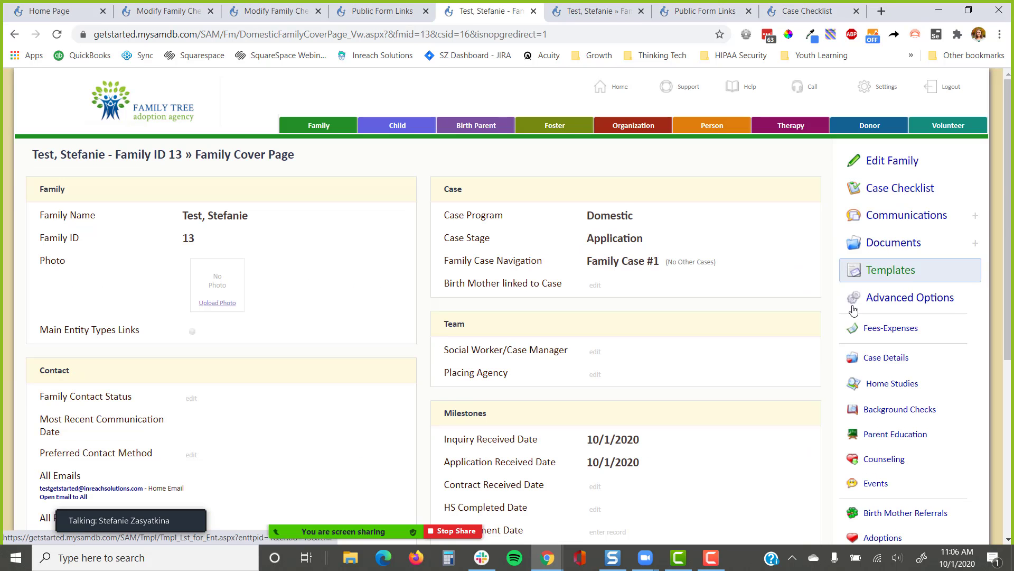
pyautogui.moveTo(852, 297)
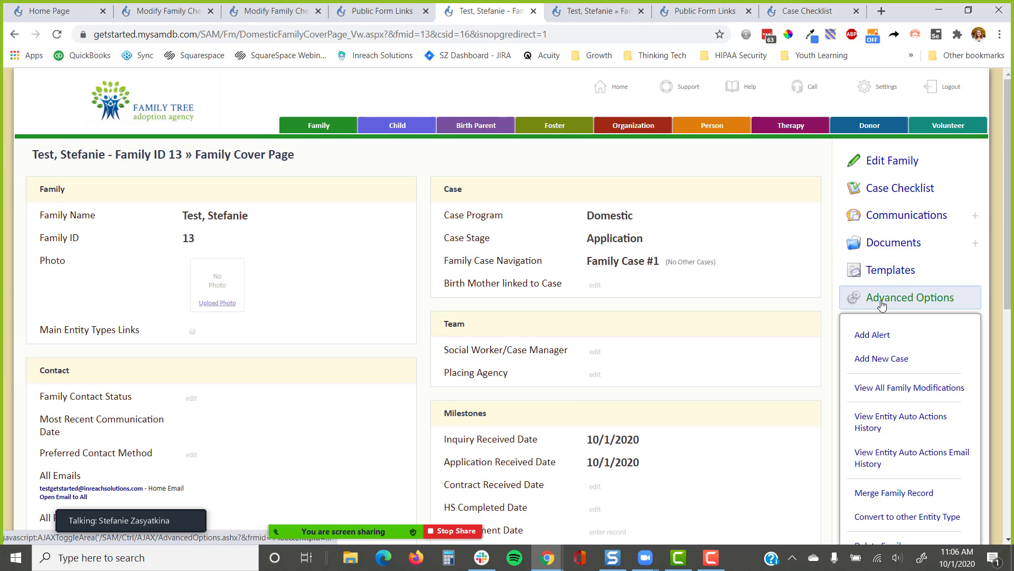
pyautogui.click(895, 365)
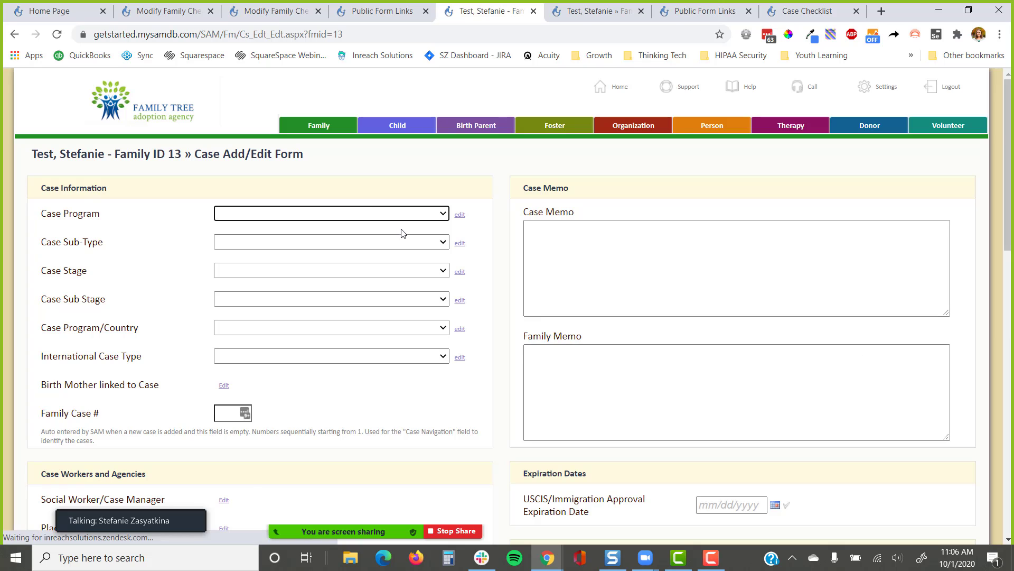
pyautogui.click(370, 212)
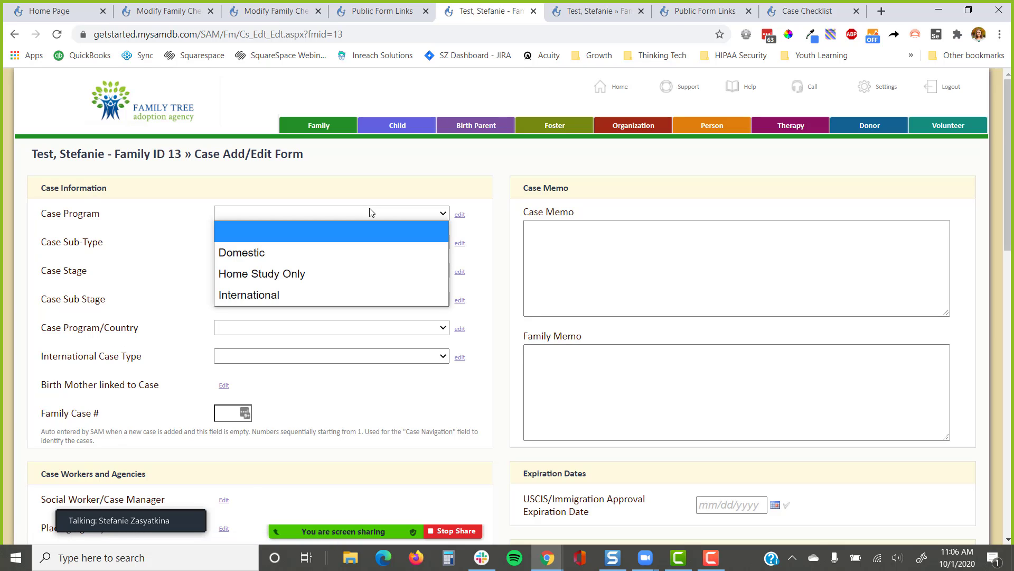
pyautogui.click(350, 292)
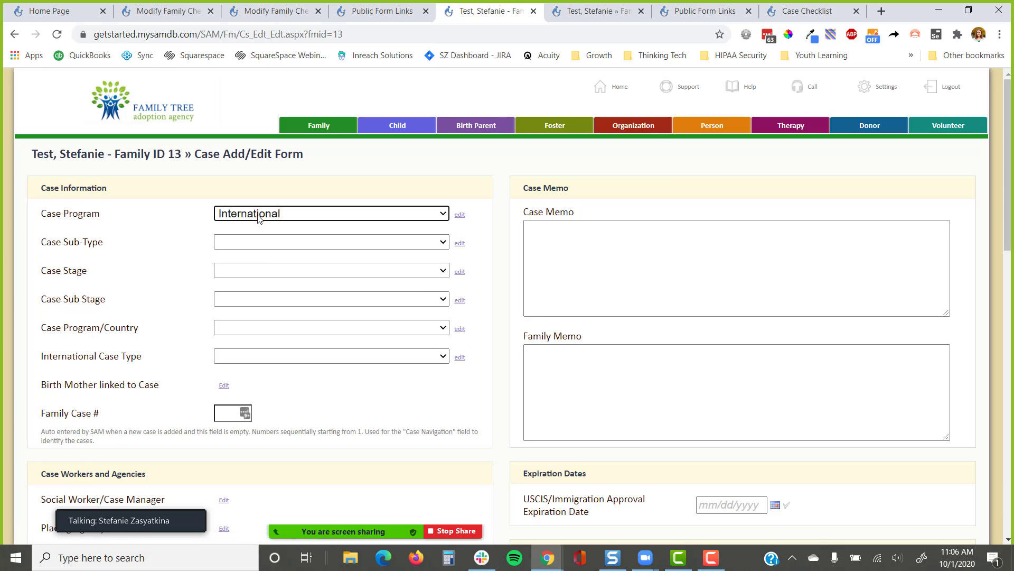
# Set the Inquiry Received Date to 10/1/2023 and save the case
pyautogui.scroll(-6, 280, 232)
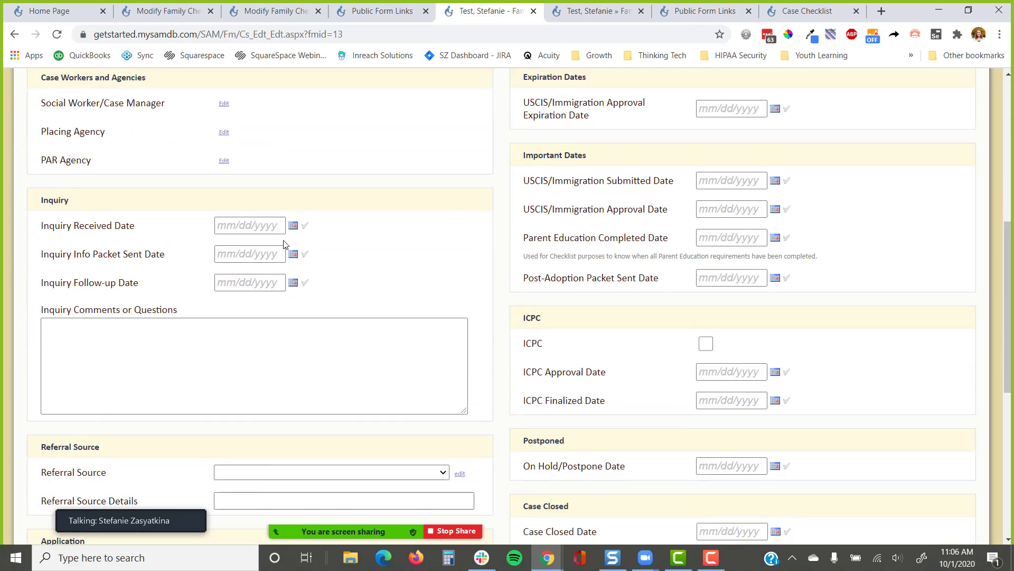
pyautogui.scroll(-1, 286, 242)
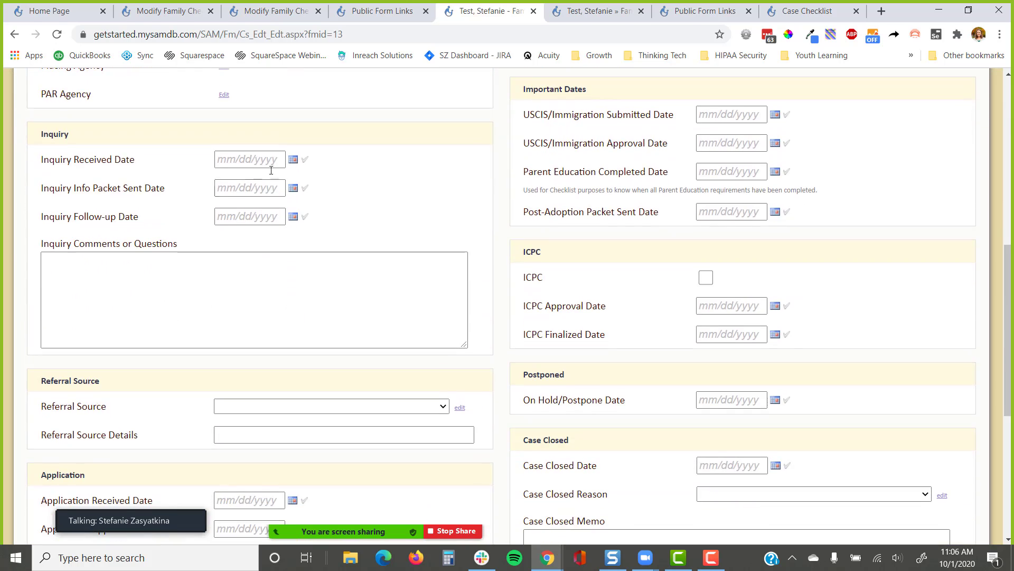
pyautogui.click(305, 159)
pyautogui.moveTo(268, 160); pyautogui.dragTo(263, 163)
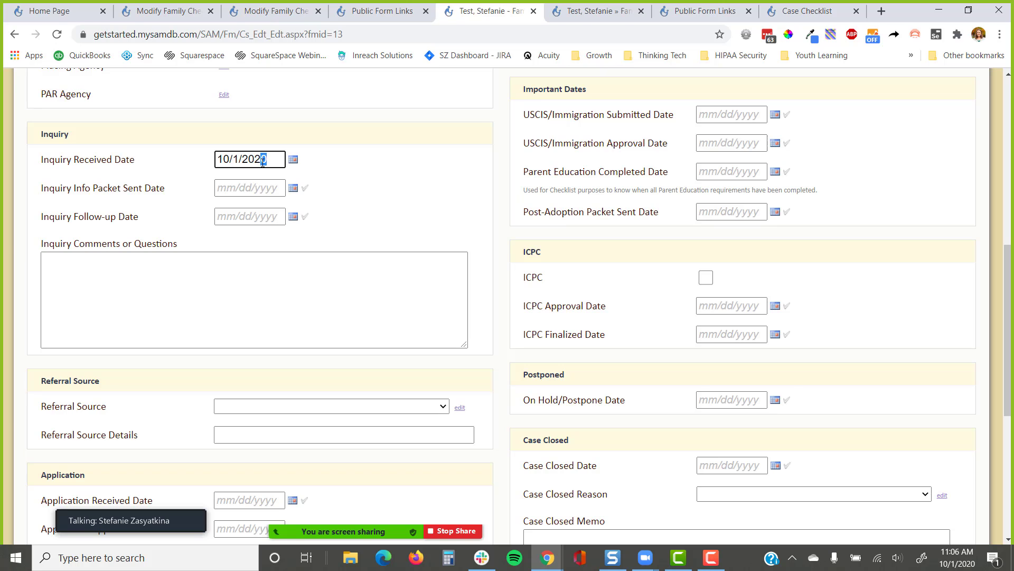
pyautogui.write('3')
pyautogui.scroll(-5, 351, 239)
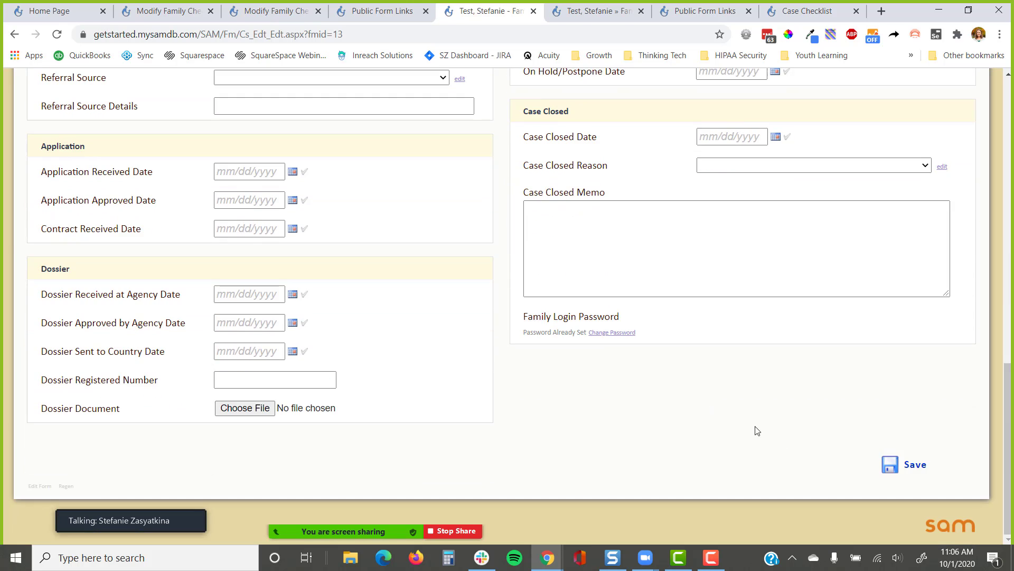
pyautogui.click(912, 465)
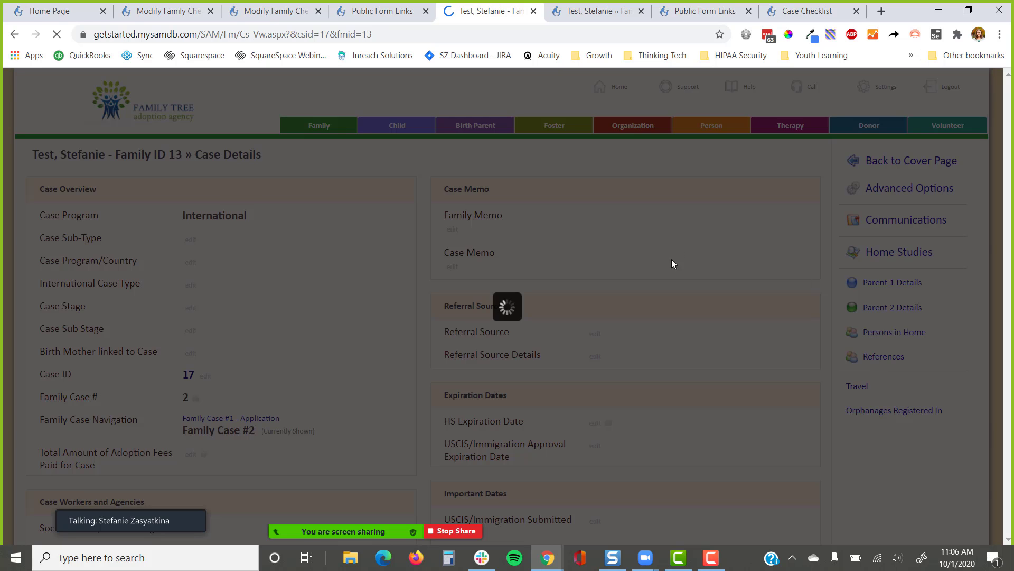
# Cancel the automatic inquiry email so it is not sent
pyautogui.scroll(-3, 351, 296)
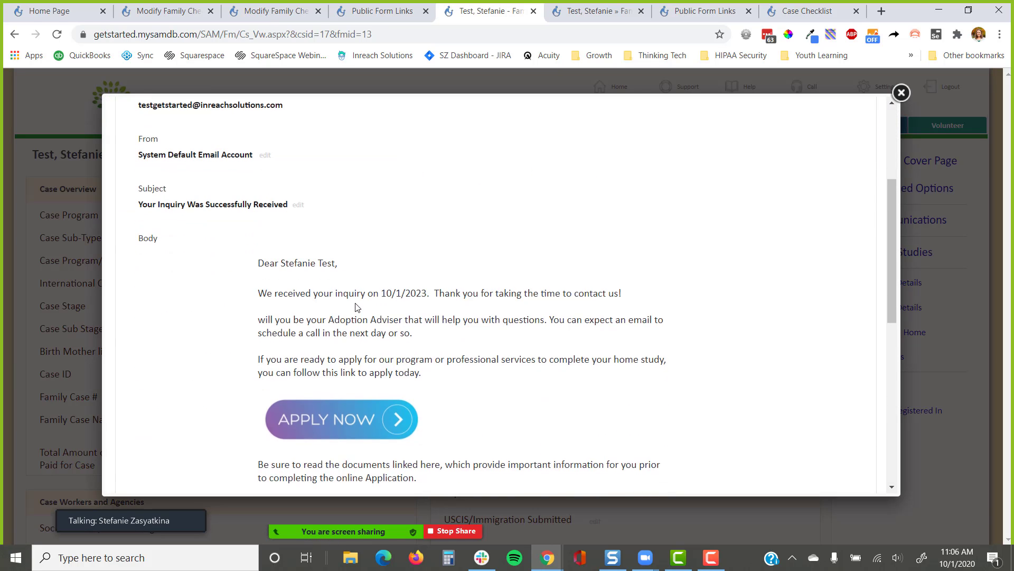
pyautogui.scroll(3, 388, 352)
pyautogui.click(406, 216)
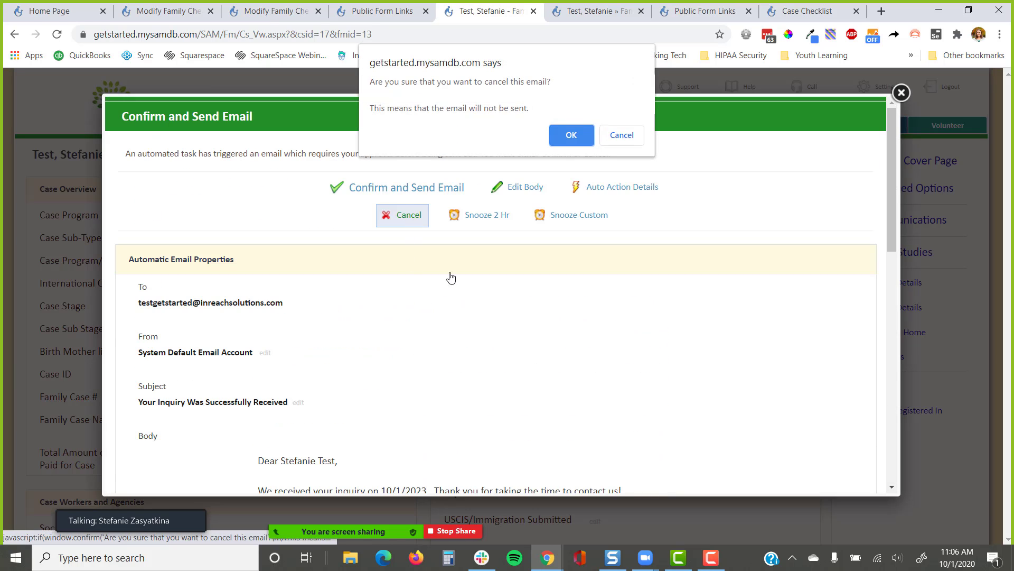
pyautogui.click(571, 135)
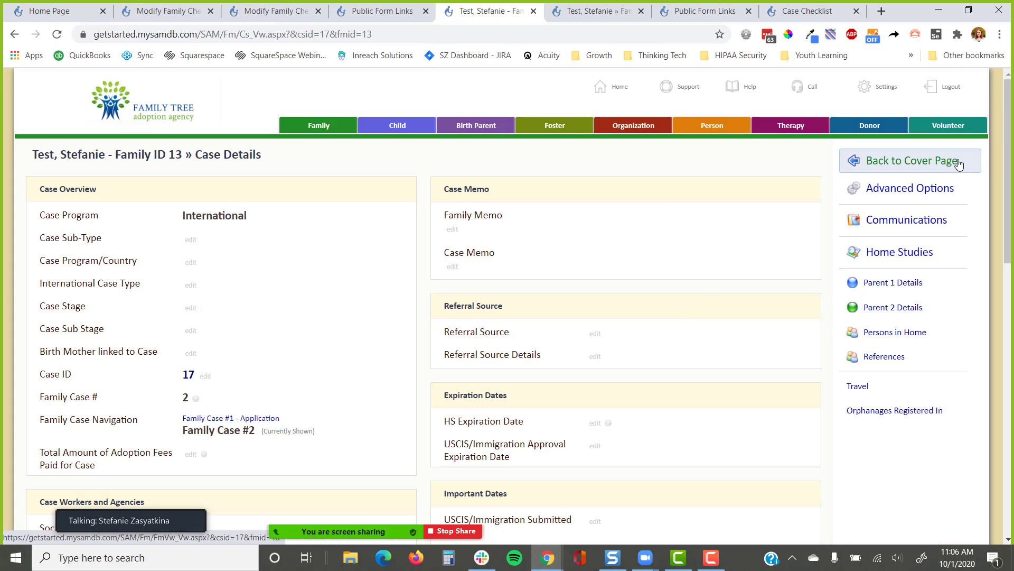
# Set the new case's Application Received Date to 10/1/2023 from the cover page
pyautogui.click(959, 165)
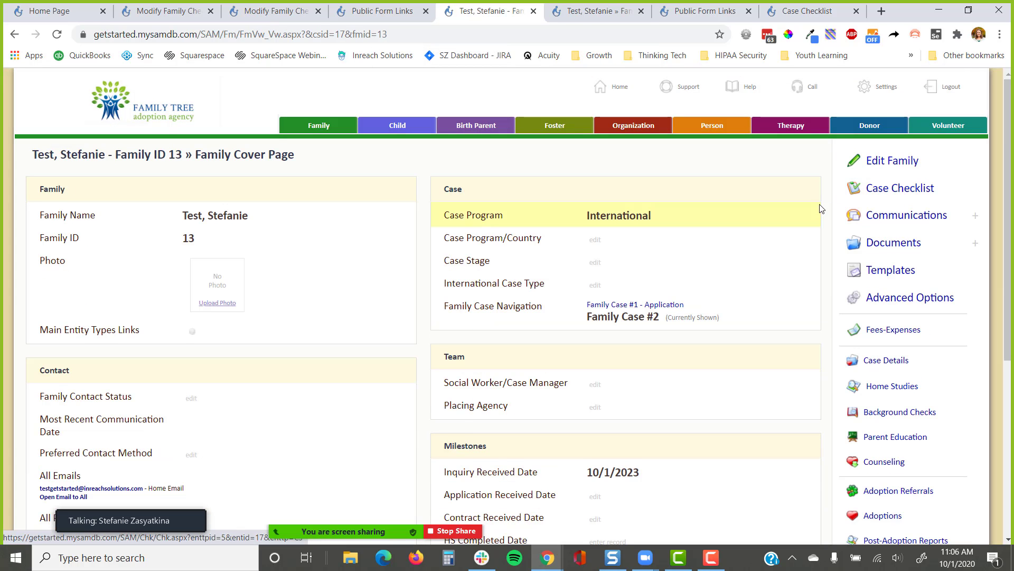
pyautogui.scroll(-4, 822, 209)
pyautogui.click(588, 302)
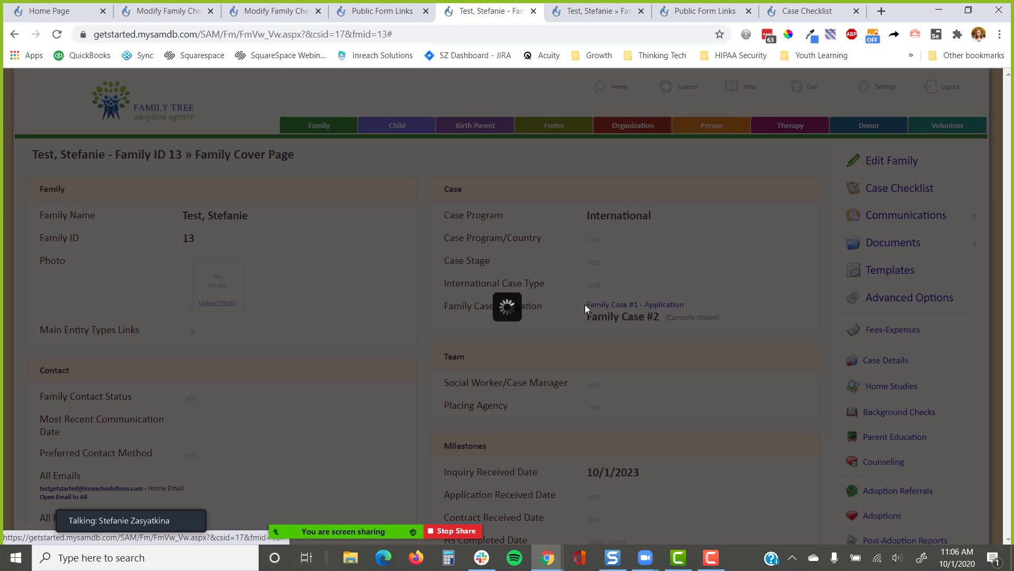
pyautogui.click(546, 150)
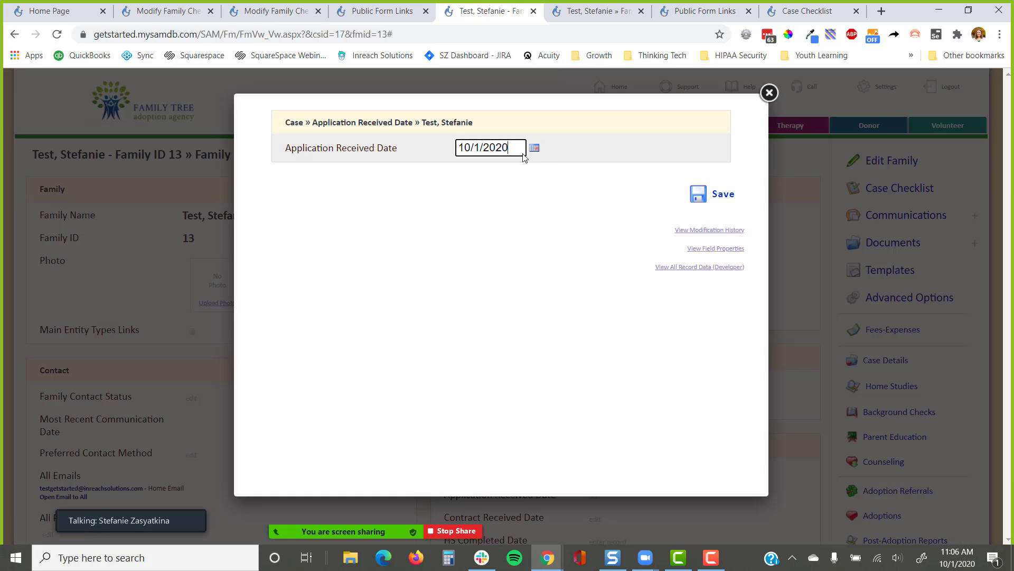
pyautogui.press('BackSpace')
pyautogui.write('3')
pyautogui.press('Return')
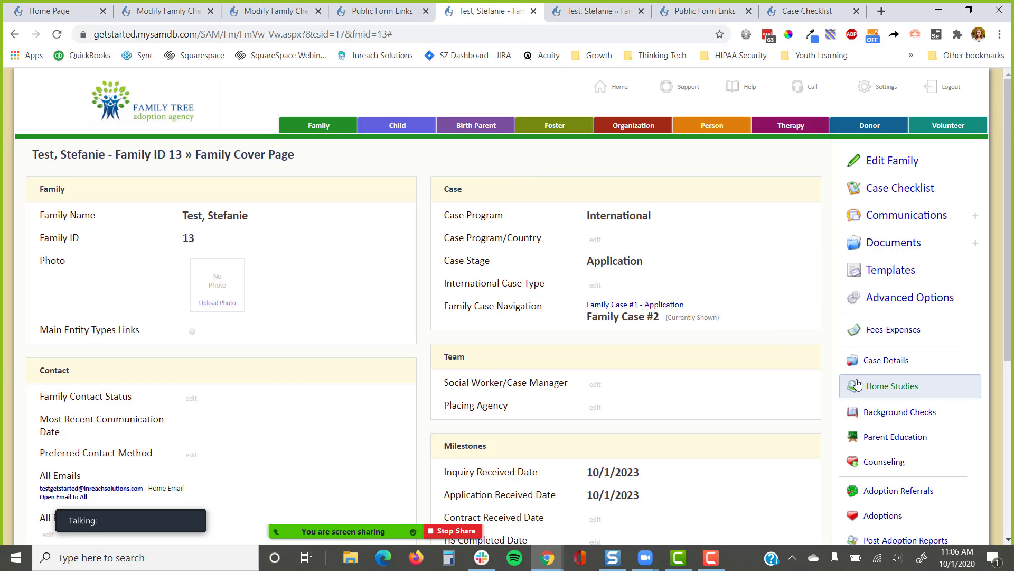
# Set HS Update Number to 1 in the home study's detailed view, then return to the cover page
pyautogui.click(874, 386)
pyautogui.scroll(-2, 555, 299)
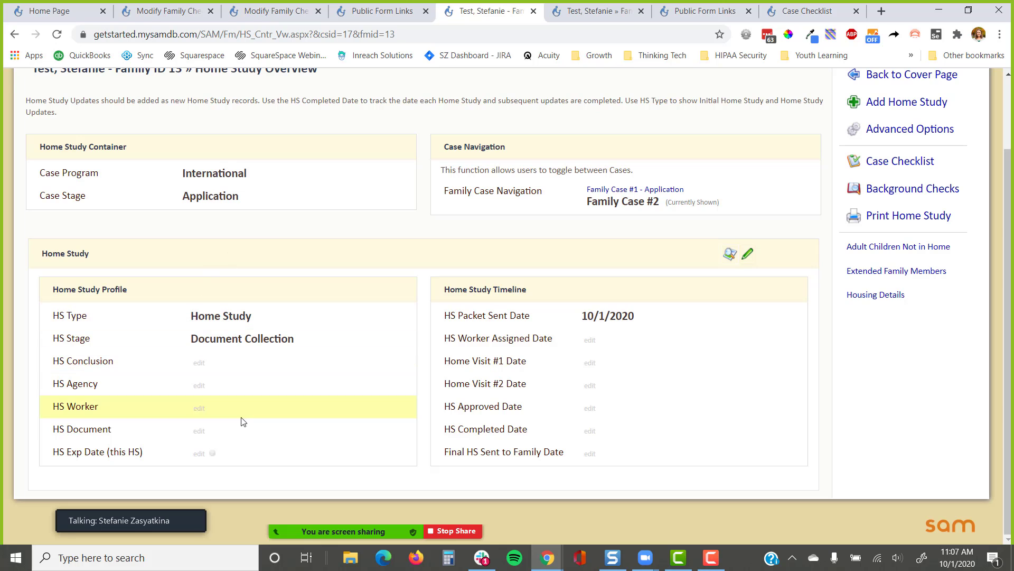
pyautogui.click(734, 256)
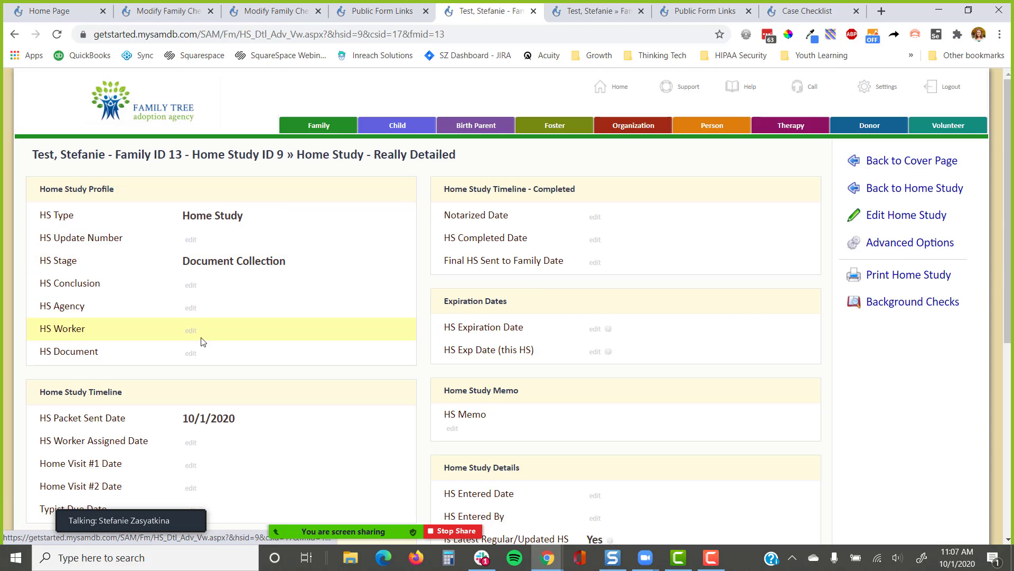
pyautogui.click(191, 240)
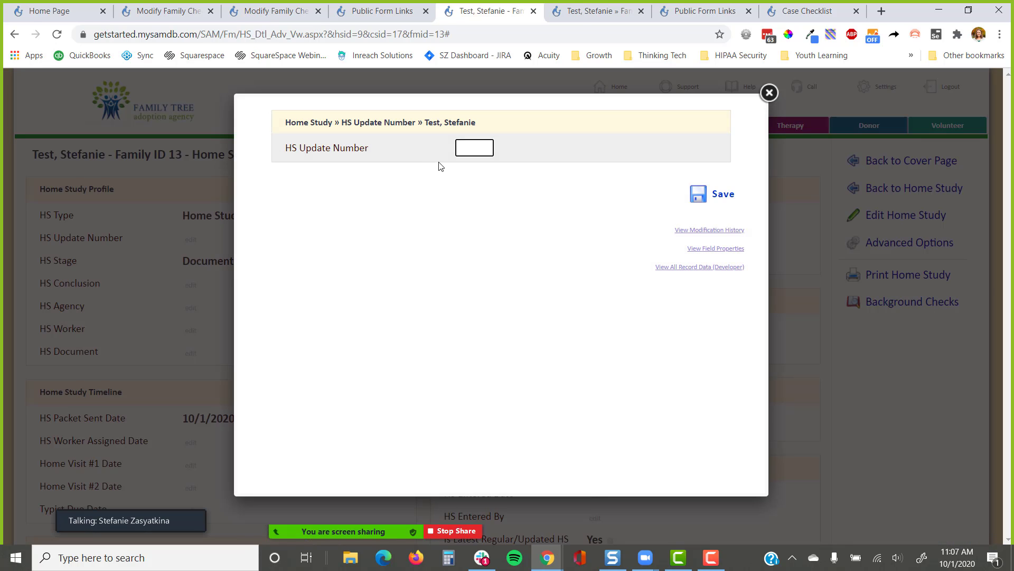
pyautogui.write('1')
pyautogui.press('Return')
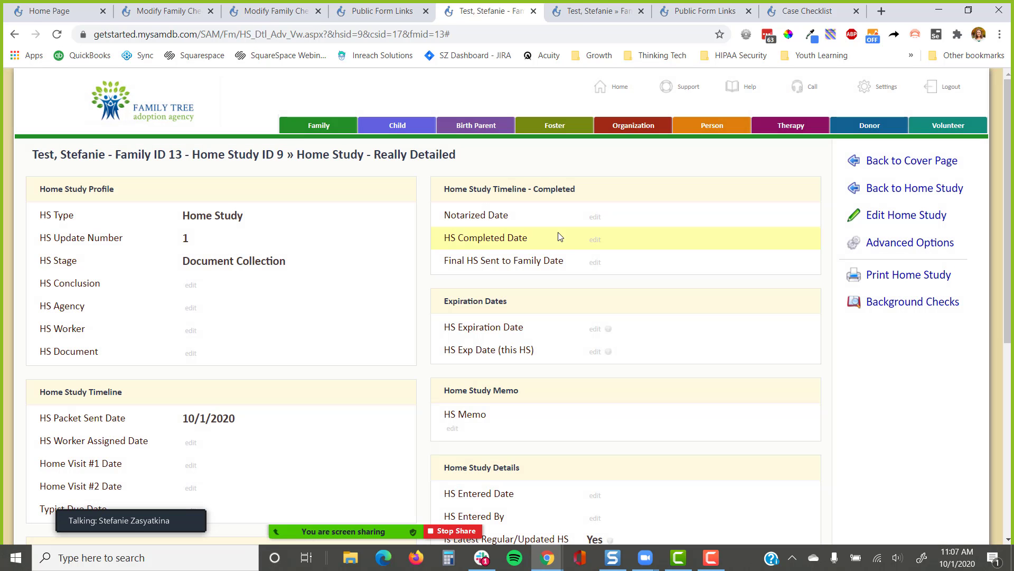
pyautogui.click(898, 161)
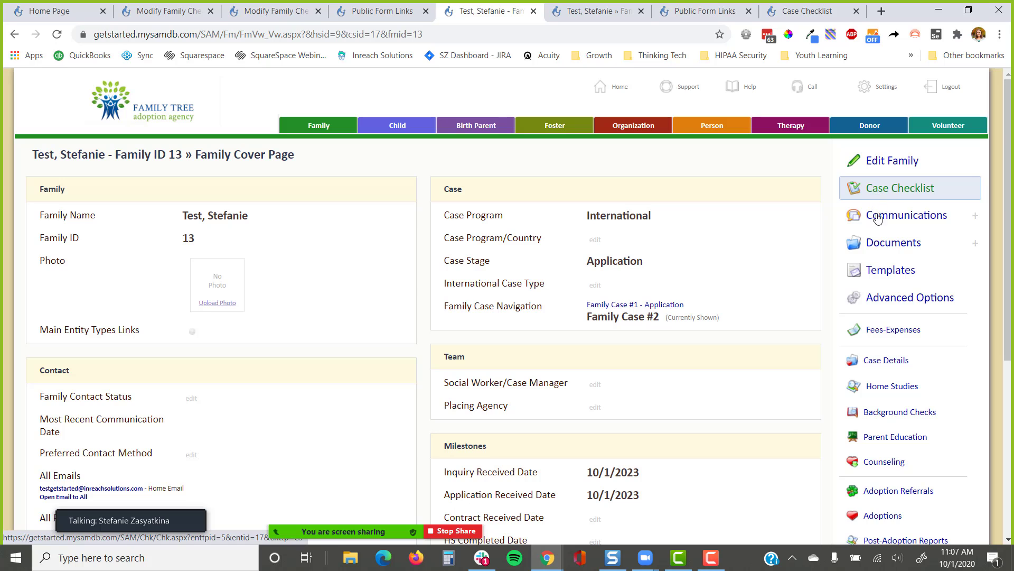
# Open the family's case checklist and point out the Application Received Date of 10/1/2023
pyautogui.click(901, 197)
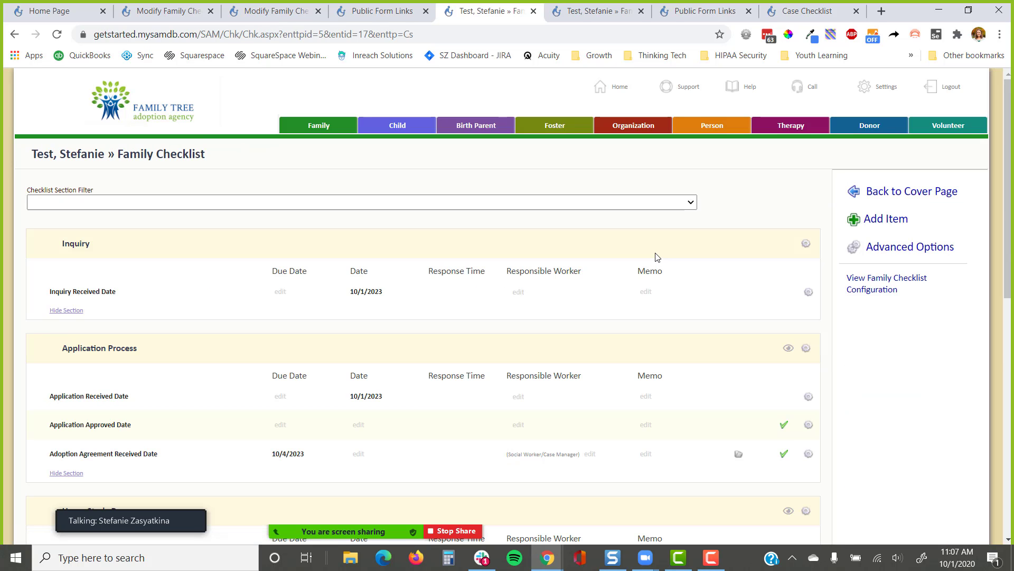
pyautogui.scroll(-5, 657, 257)
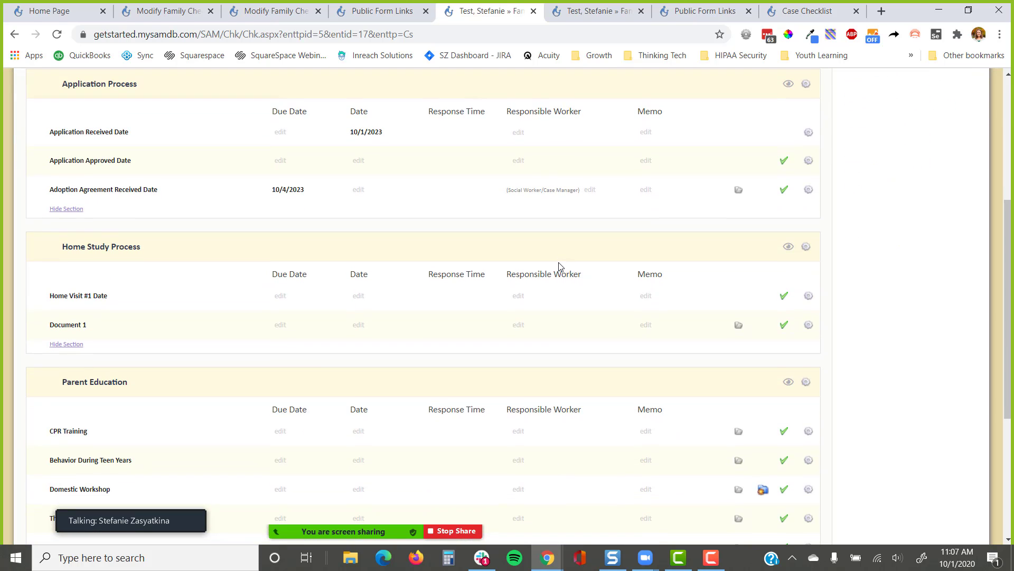
pyautogui.scroll(3, 560, 266)
pyautogui.moveTo(394, 166); pyautogui.dragTo(339, 170)
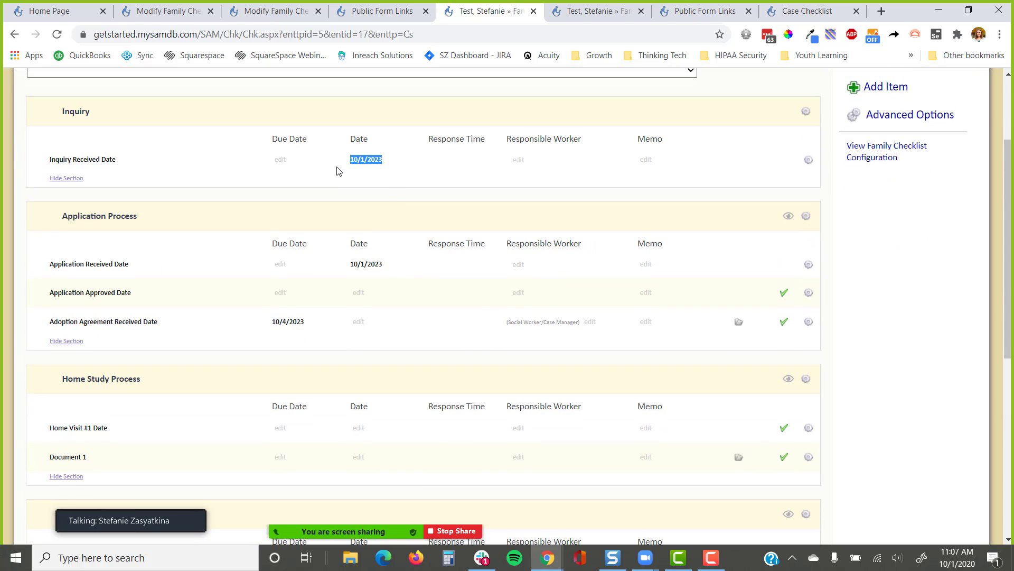
pyautogui.moveTo(400, 267); pyautogui.dragTo(334, 276)
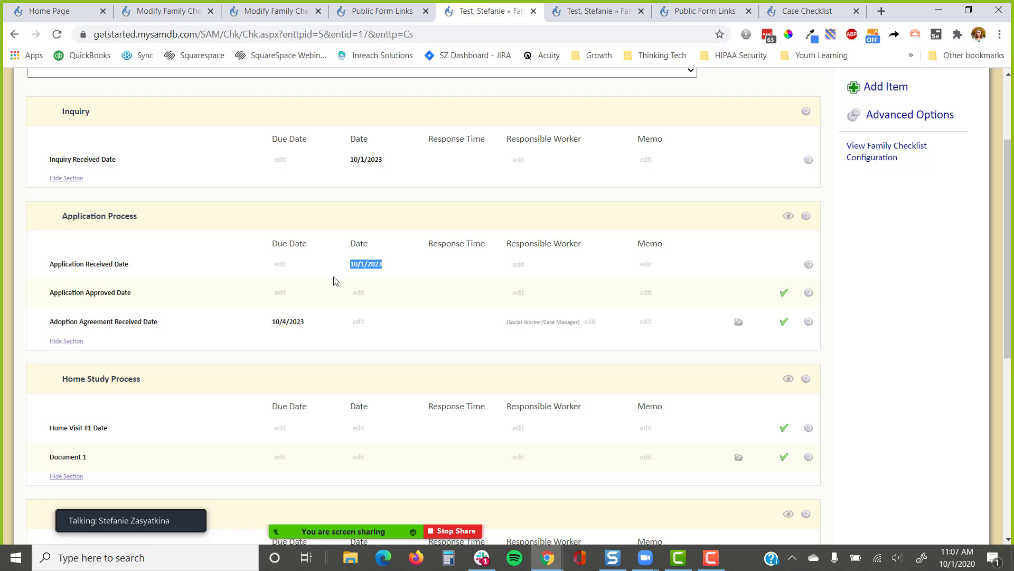
# Scroll through the checklist highlighting entries like the Adoption Agreement due 10/4/2023, then return to the top
pyautogui.scroll(-3, 333, 283)
pyautogui.moveTo(308, 191); pyautogui.dragTo(253, 202)
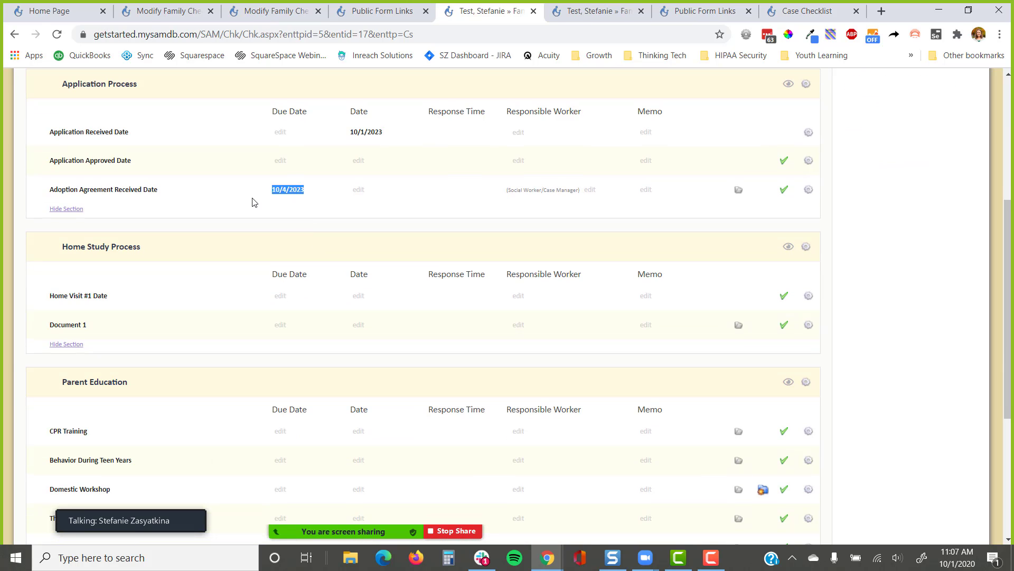
pyautogui.scroll(-2, 232, 209)
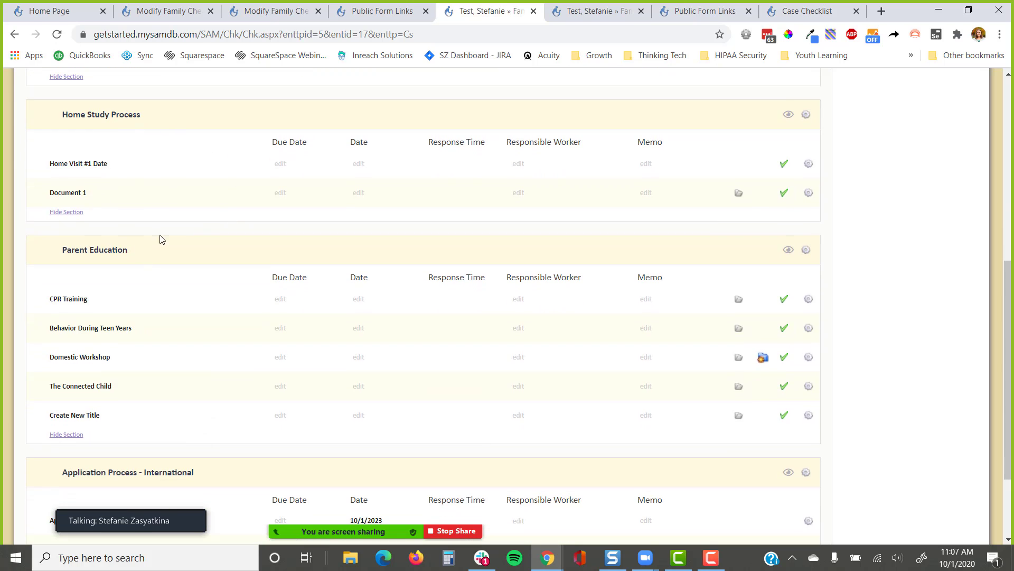
pyautogui.scroll(-3, 158, 237)
pyautogui.scroll(5, 179, 399)
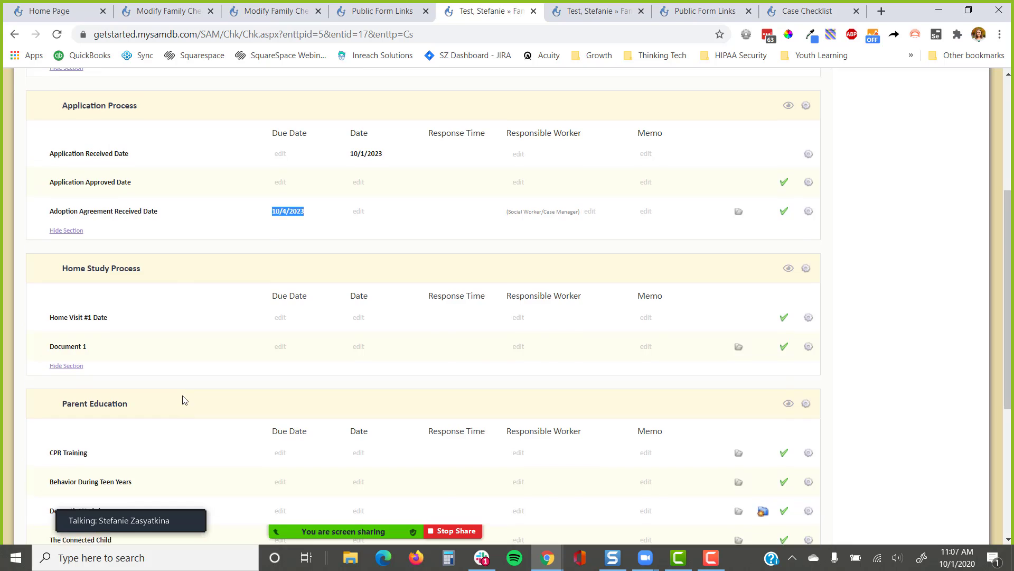
pyautogui.scroll(3, 181, 399)
pyautogui.moveTo(162, 230); pyautogui.dragTo(60, 228)
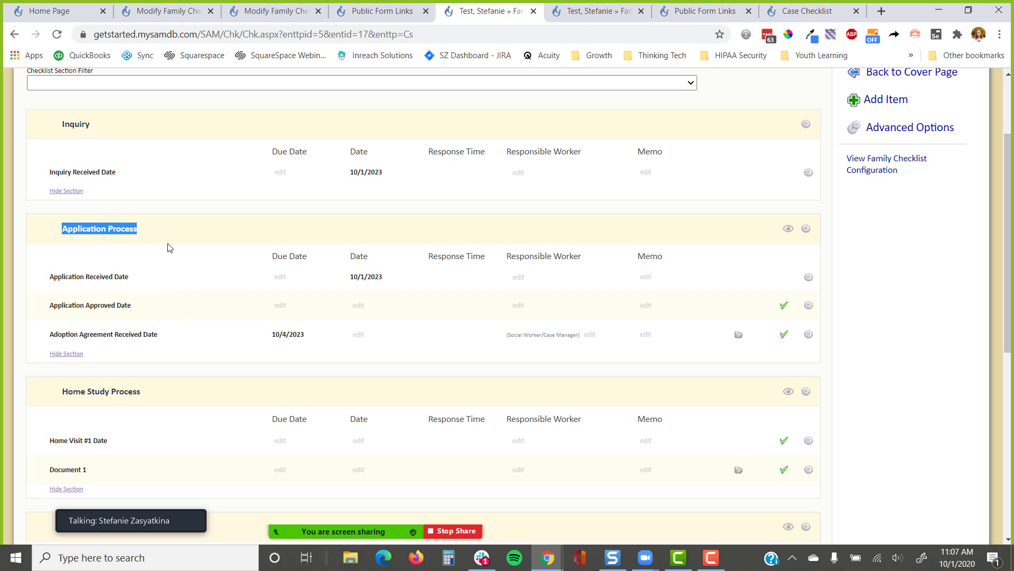
pyautogui.scroll(-8, 169, 248)
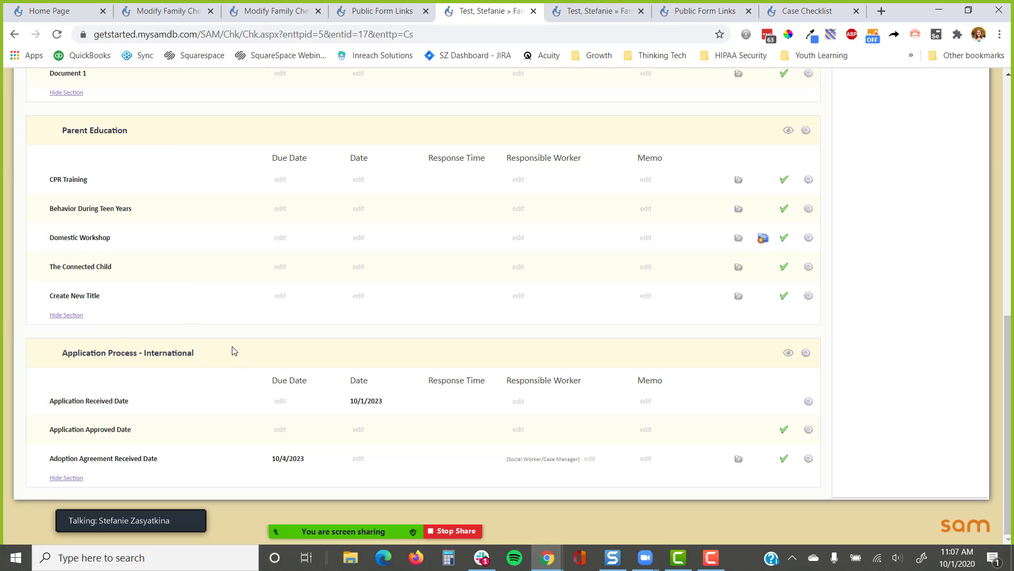
pyautogui.moveTo(231, 350); pyautogui.dragTo(31, 355)
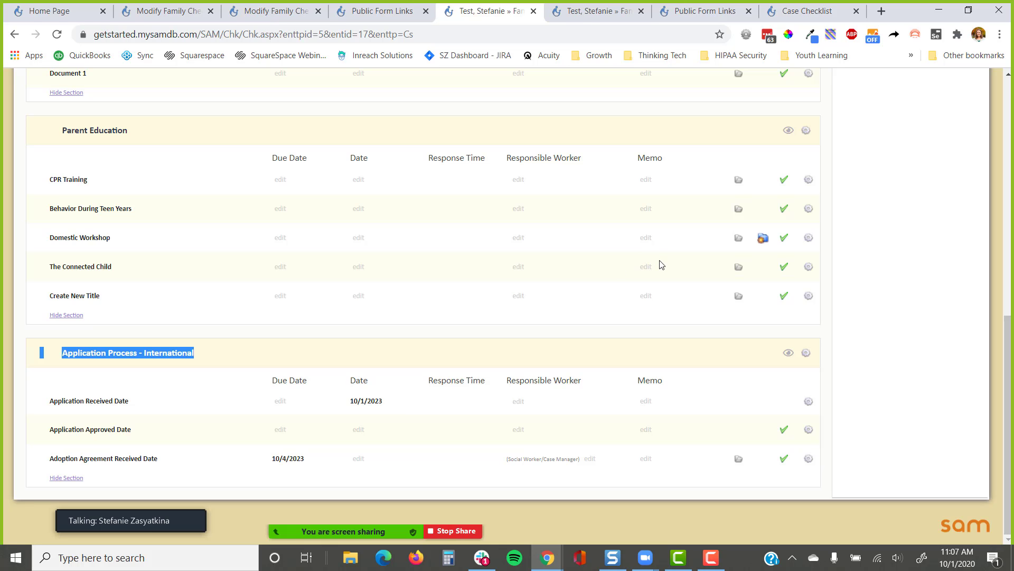
pyautogui.scroll(15, 682, 254)
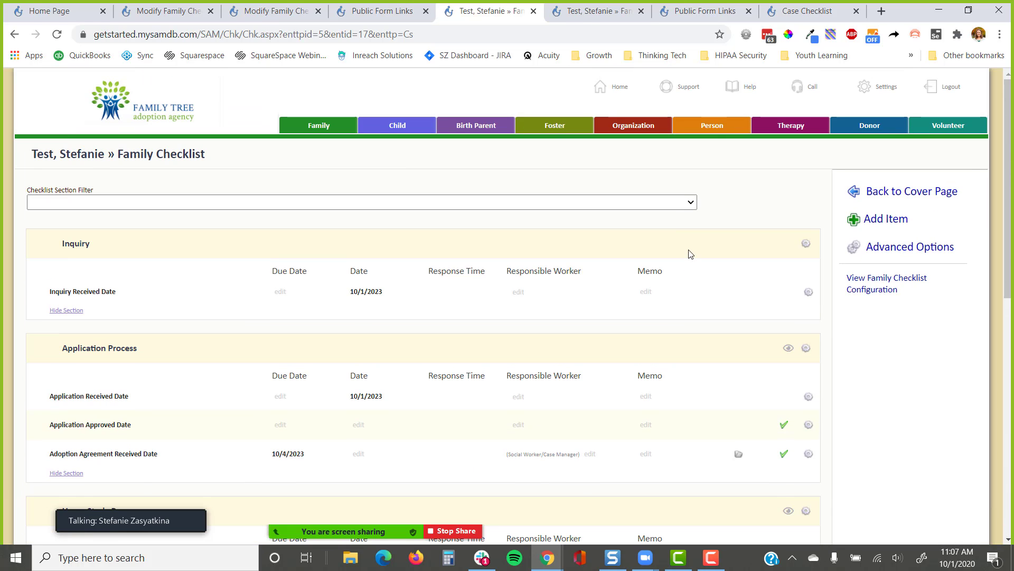
# Use Advanced Options > Remove Item(s) to delete the Application Process section, confirming with OK
pyautogui.click(903, 247)
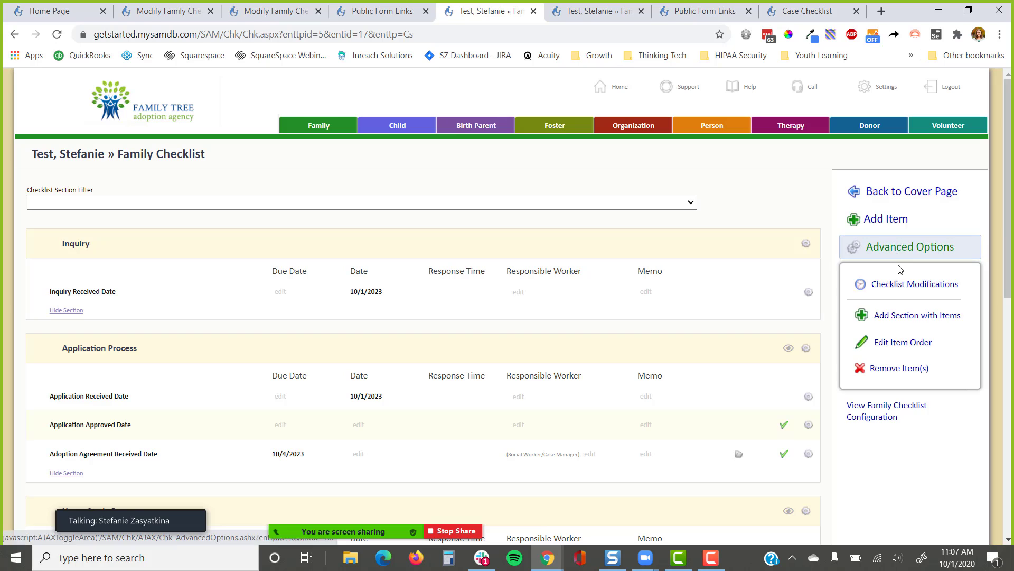
pyautogui.click(888, 367)
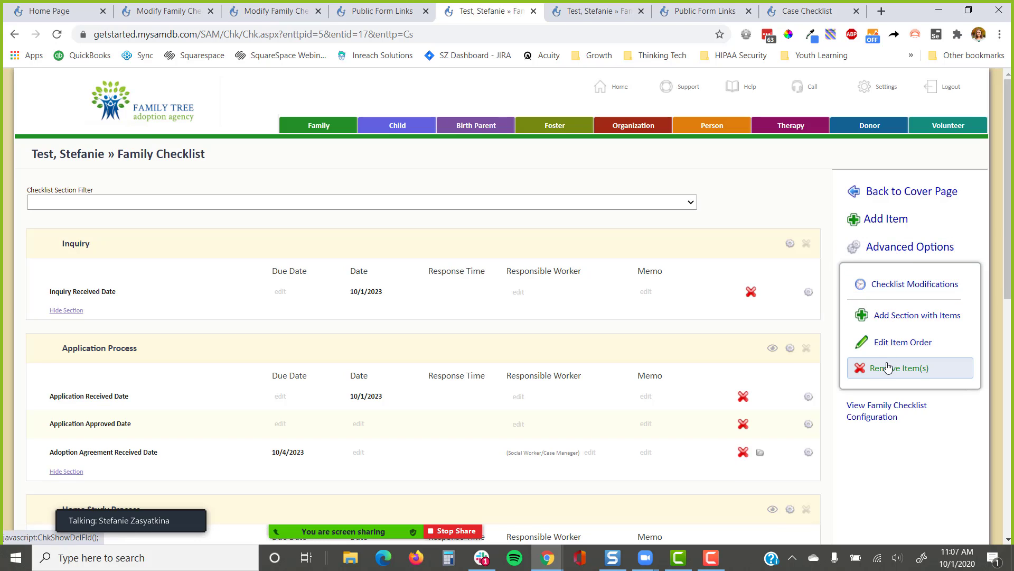
pyautogui.click(806, 348)
pyautogui.click(570, 121)
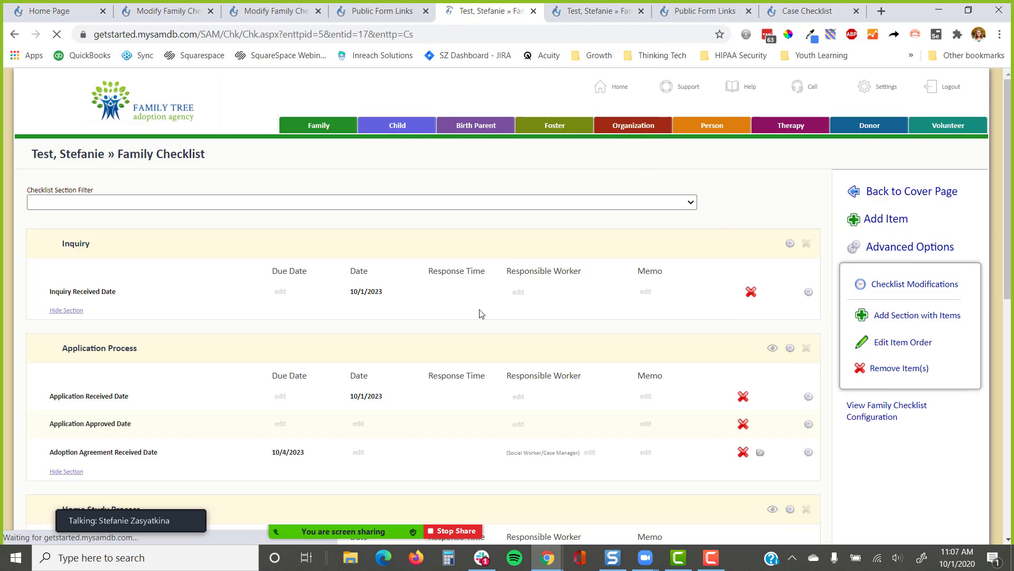
# Scroll the checklist to verify the Adoption Agreement Received Date due 10/4/2023 under Application Process - International
pyautogui.scroll(-5, 440, 321)
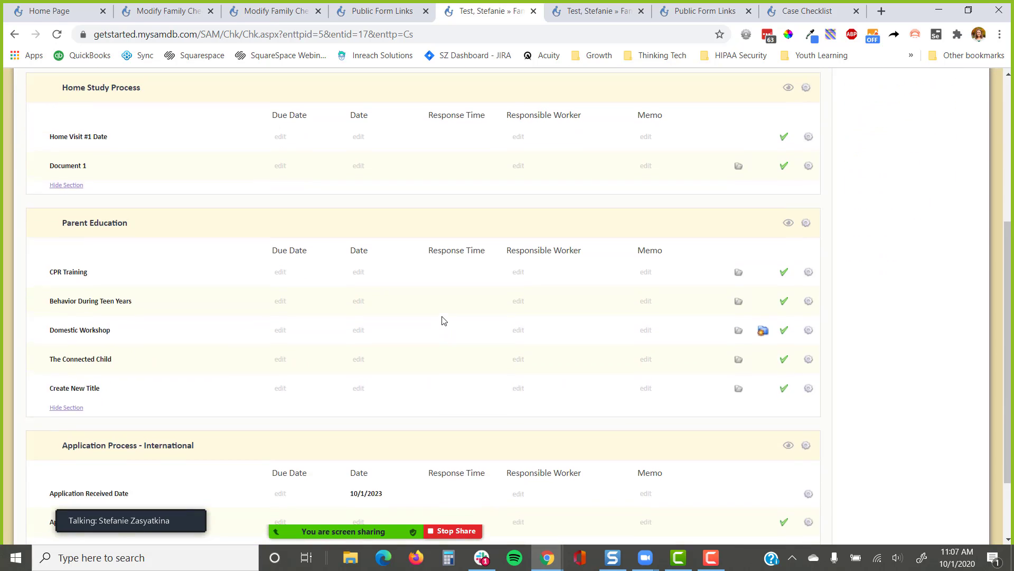
pyautogui.scroll(2, 441, 319)
pyautogui.scroll(-1, 442, 319)
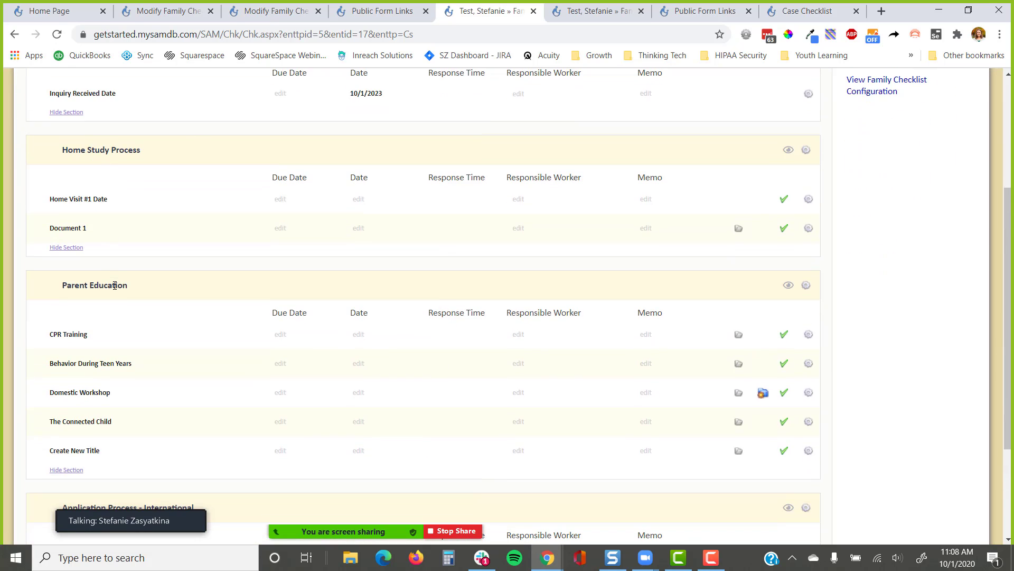
pyautogui.scroll(-3, 114, 285)
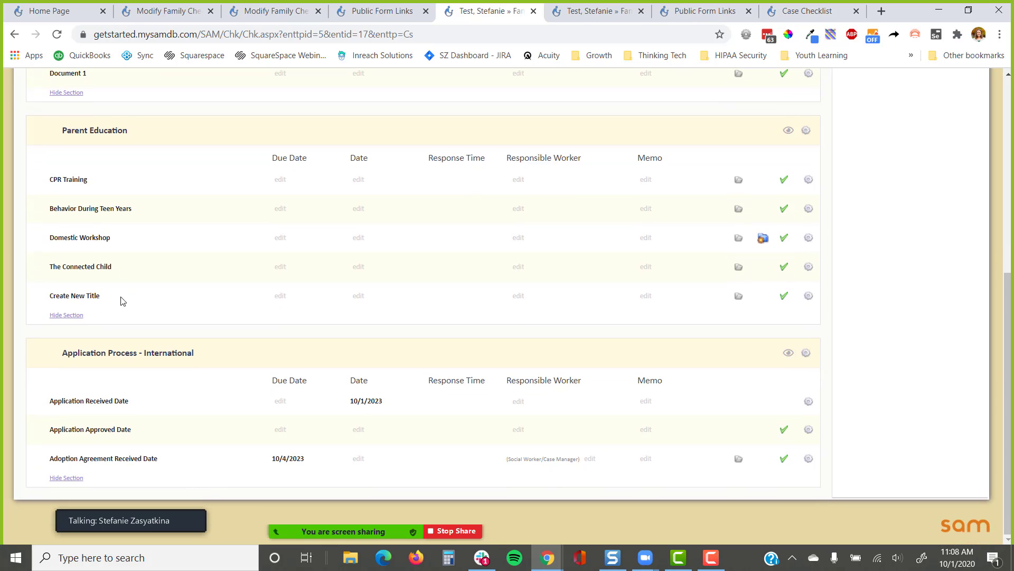
pyautogui.moveTo(385, 296); pyautogui.dragTo(342, 302)
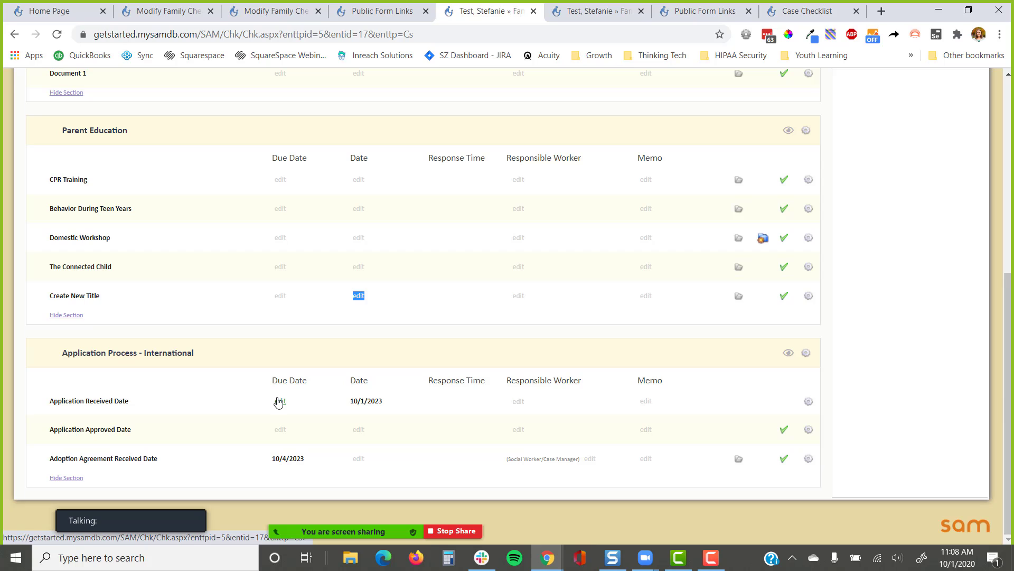
pyautogui.click(299, 350)
pyautogui.moveTo(165, 519)
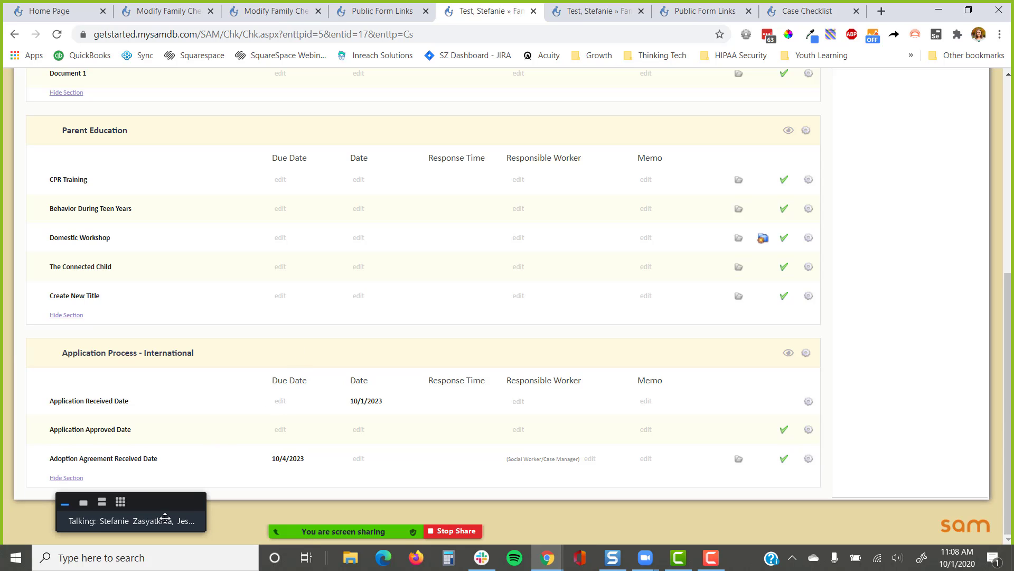
pyautogui.click(123, 502)
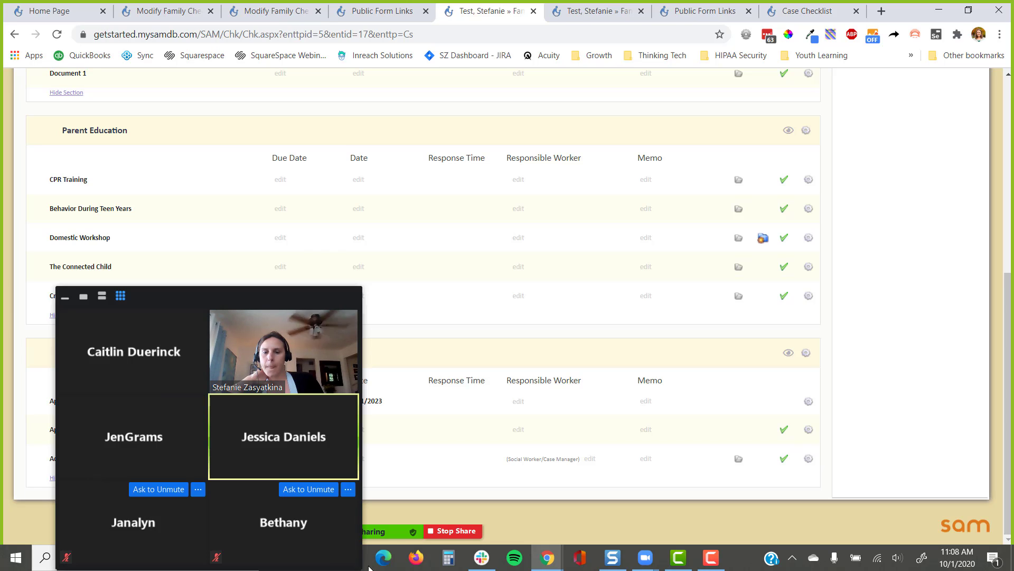
pyautogui.click(338, 547)
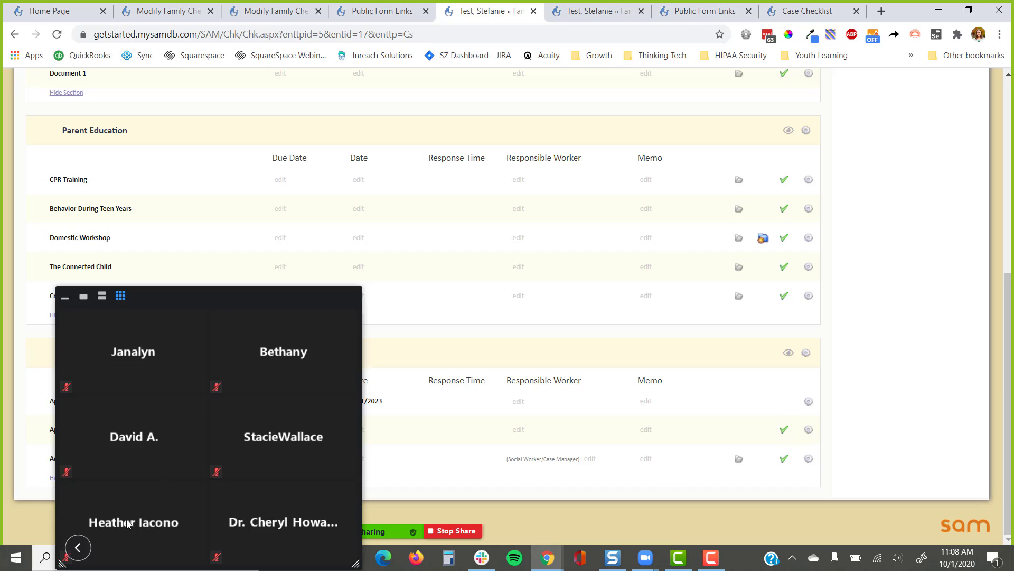
pyautogui.click(78, 547)
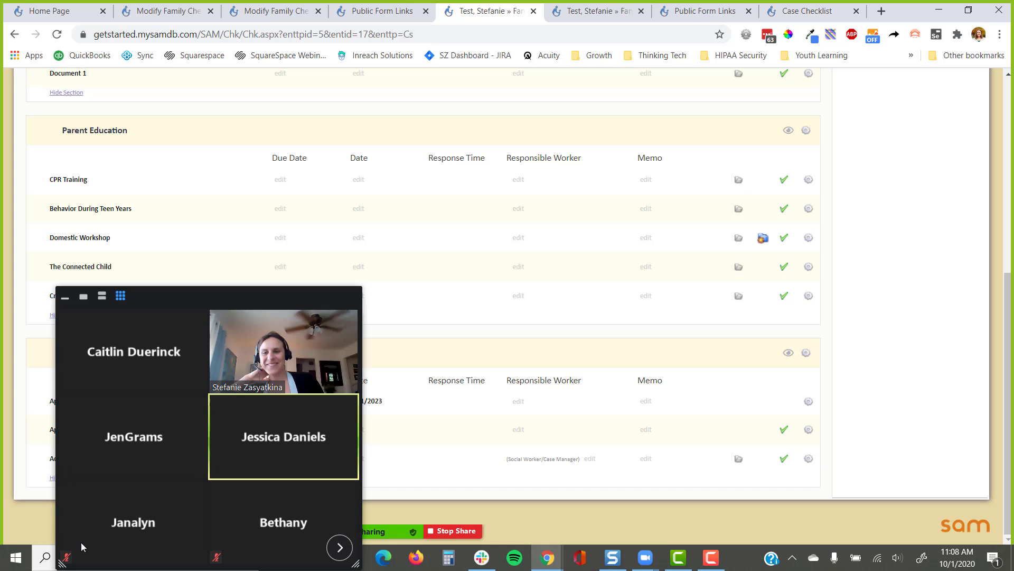
pyautogui.click(65, 299)
pyautogui.moveTo(146, 296); pyautogui.dragTo(126, 508)
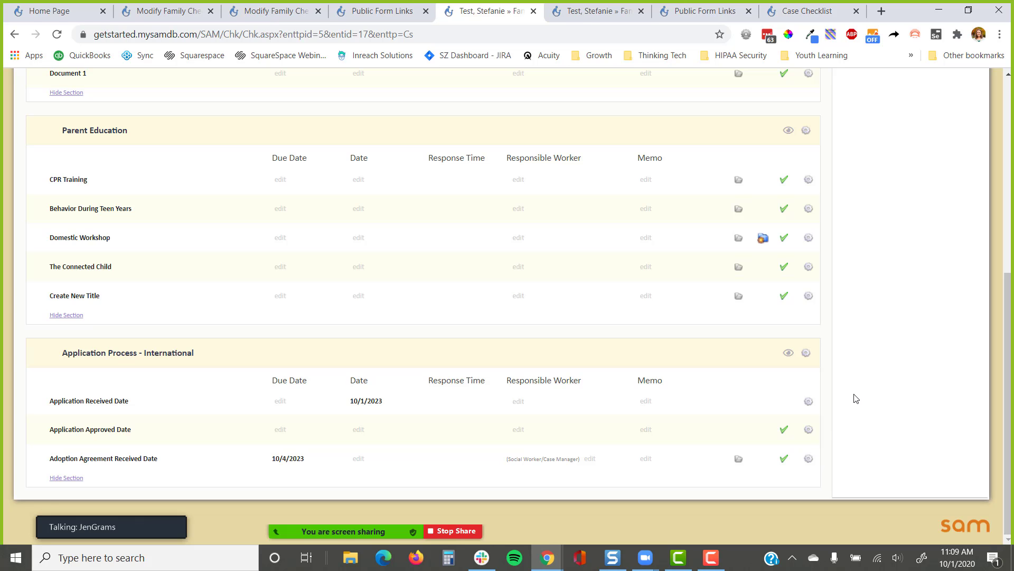
pyautogui.scroll(6, 856, 398)
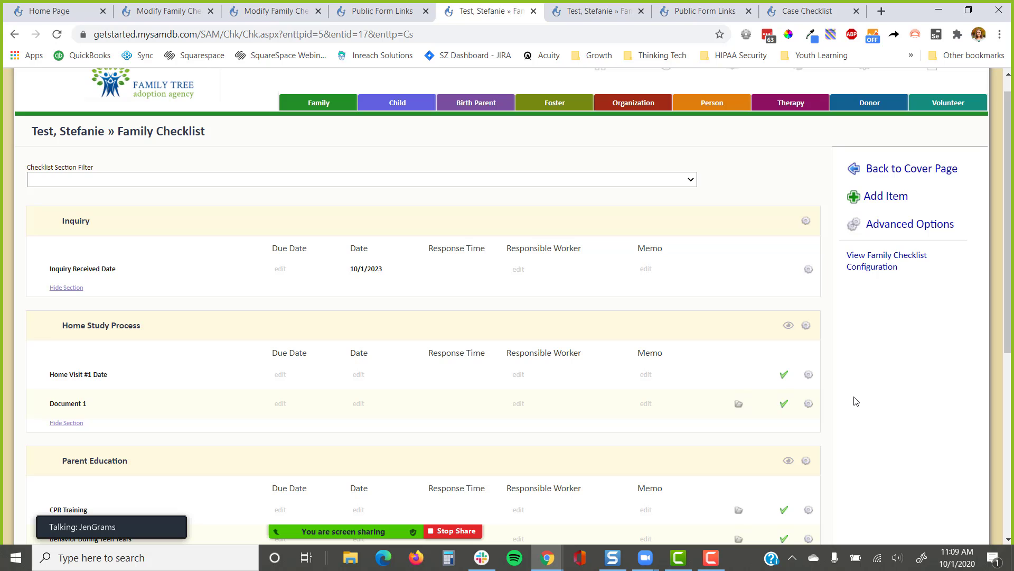
pyautogui.scroll(-5, 842, 353)
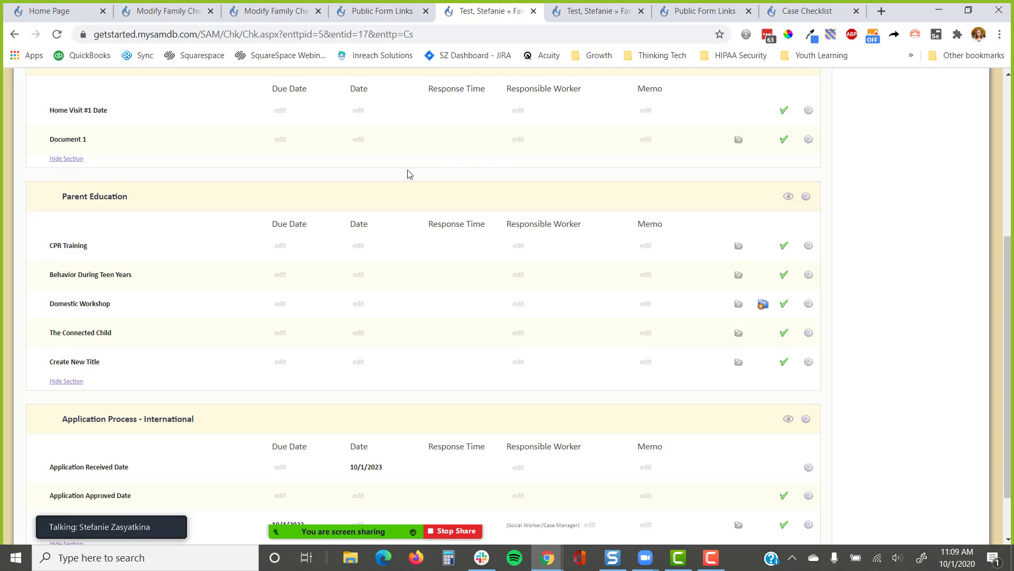
pyautogui.scroll(1, 408, 171)
pyautogui.scroll(4, 287, 199)
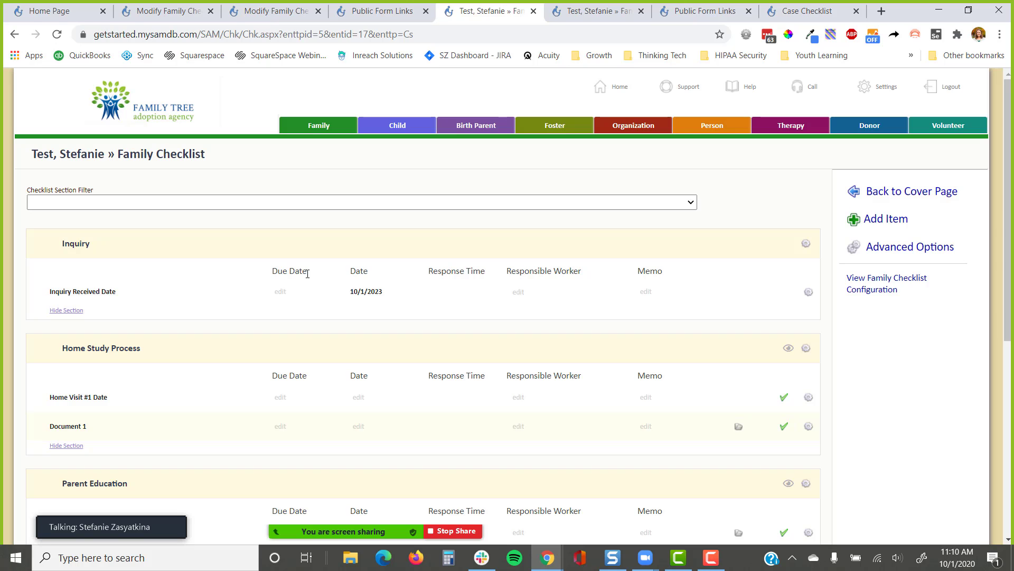
# In a new window, load support.inreachsolutions.com and search the help articles for 'due date'
pyautogui.hotkey('ctrl', 'n')
pyautogui.write('sup')
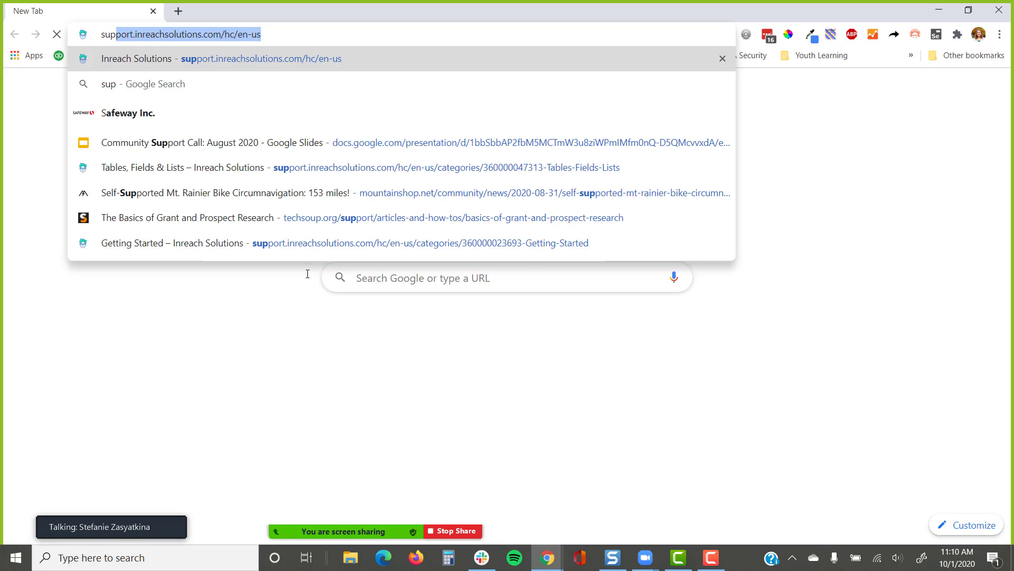
pyautogui.press('Return')
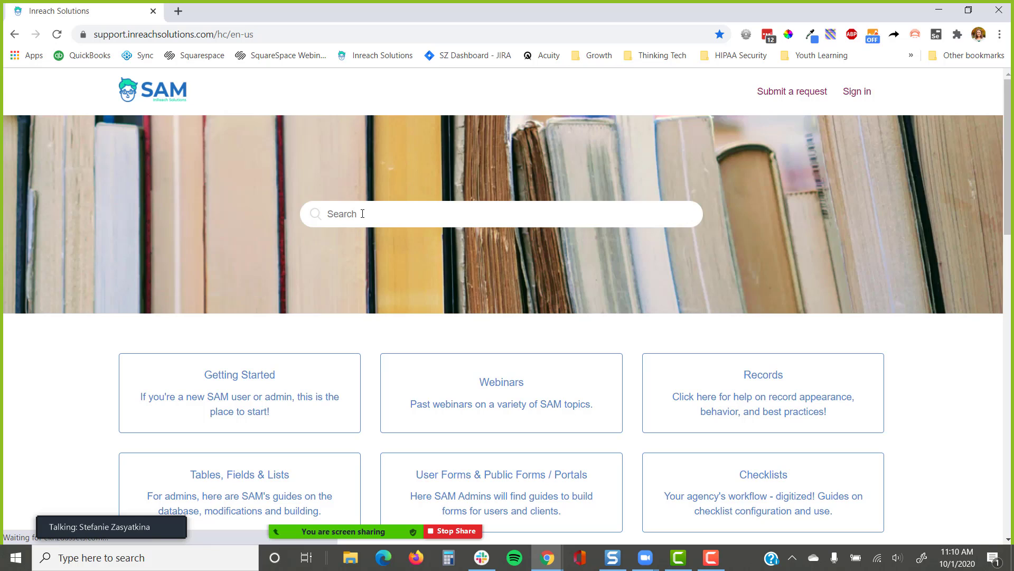
pyautogui.click(362, 213)
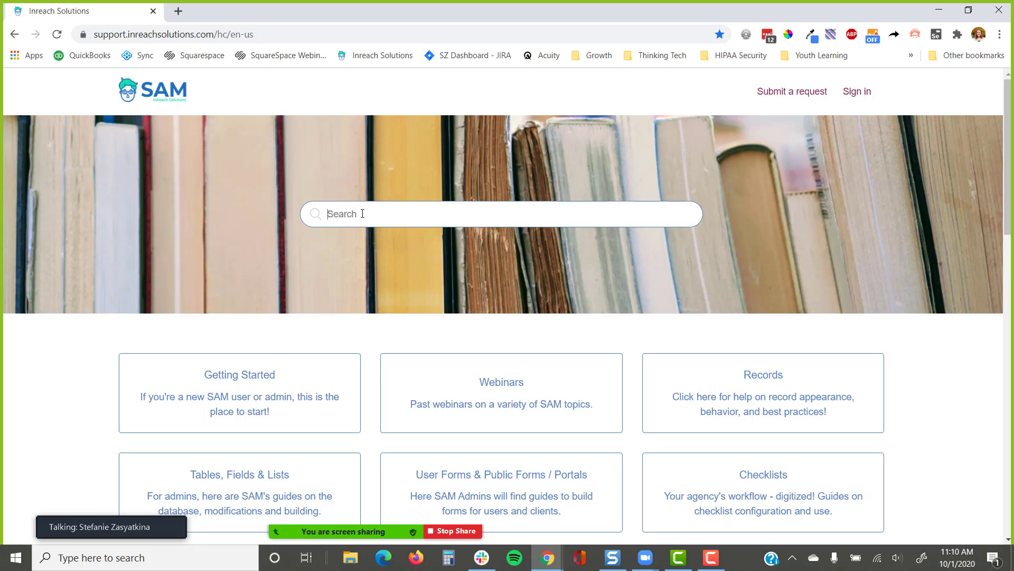
pyautogui.write('due date')
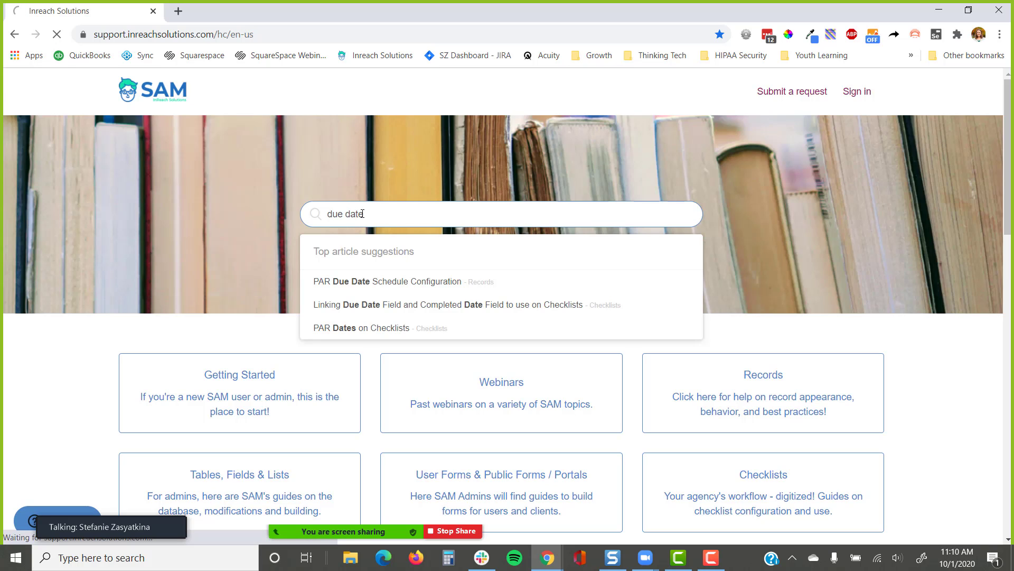
pyautogui.press('Return')
# Read the Linking Due Date Field article, then switch back to the family checklist window
pyautogui.scroll(-2, 313, 256)
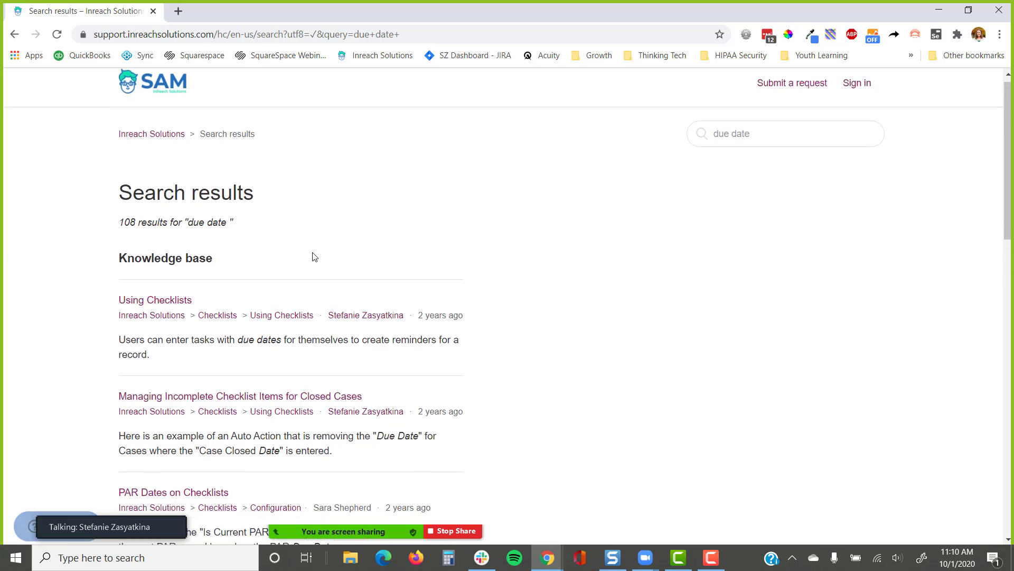
pyautogui.scroll(-2, 197, 310)
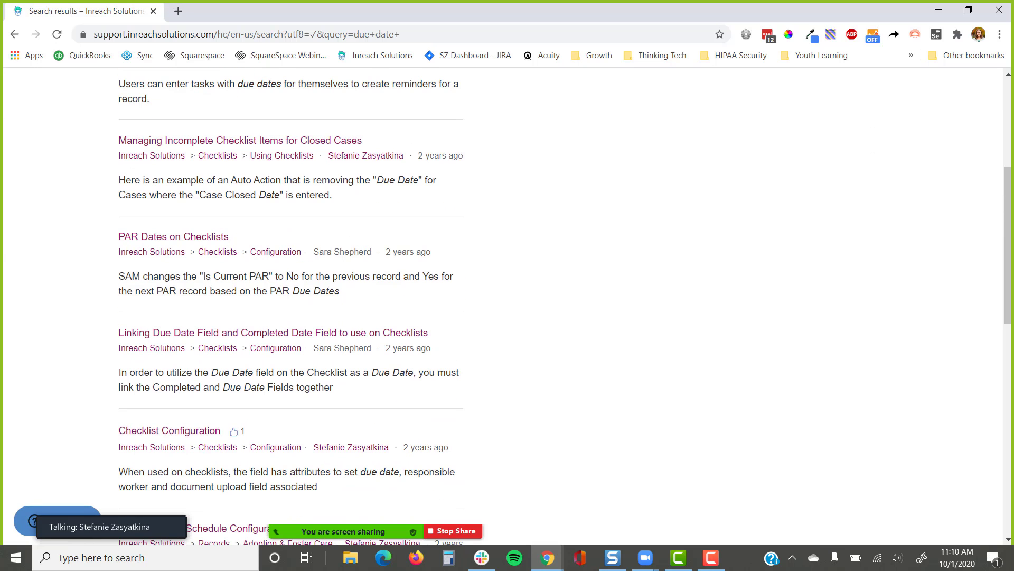
pyautogui.click(295, 333)
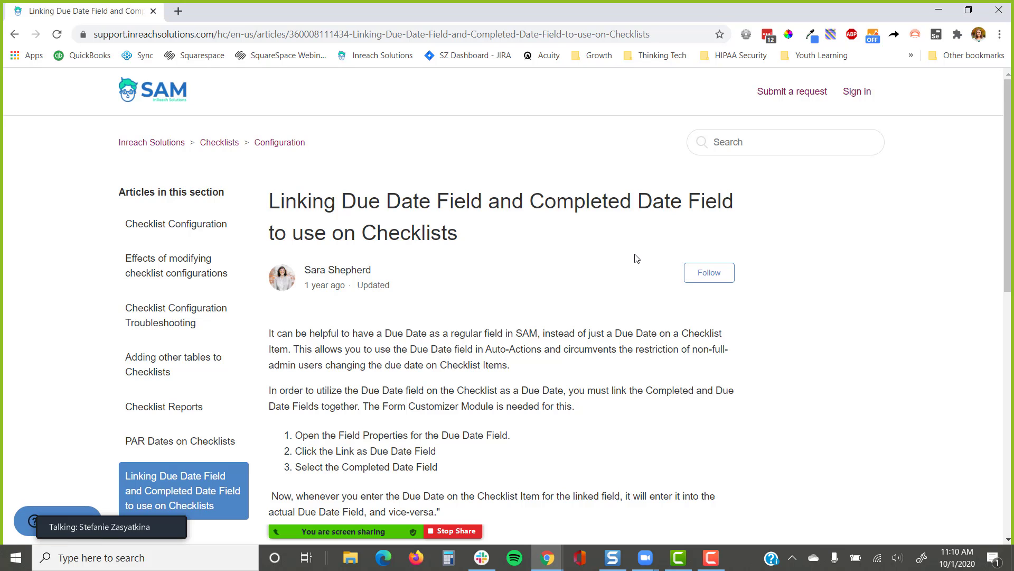
pyautogui.scroll(-3, 636, 258)
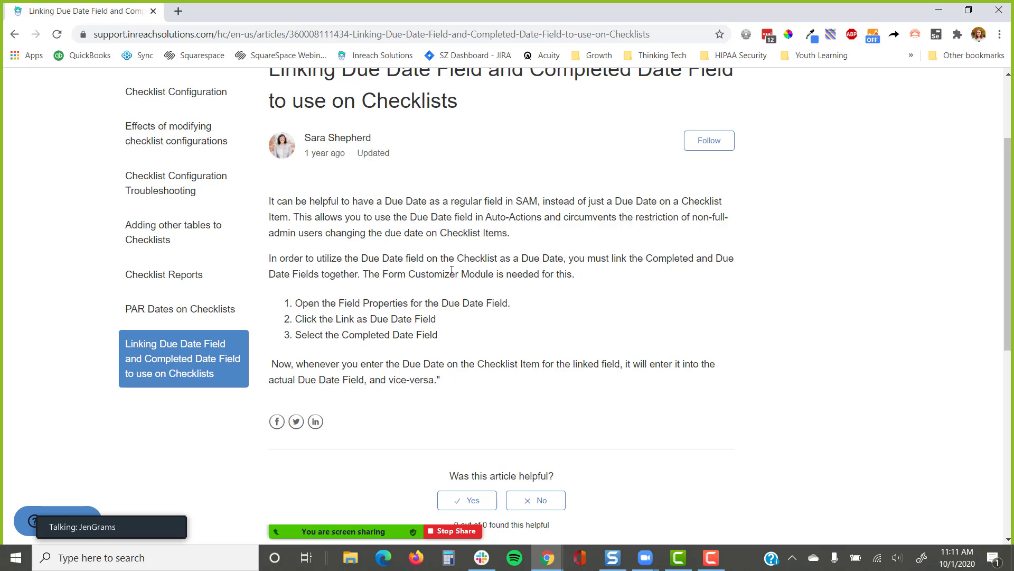
pyautogui.scroll(3, 447, 269)
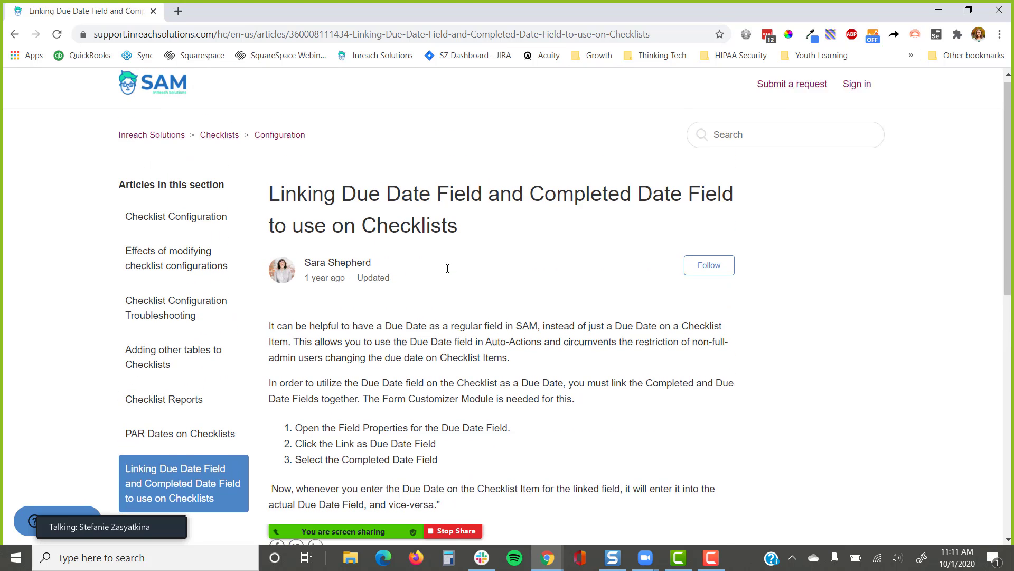
pyautogui.hotkey('alt', 'Tab')
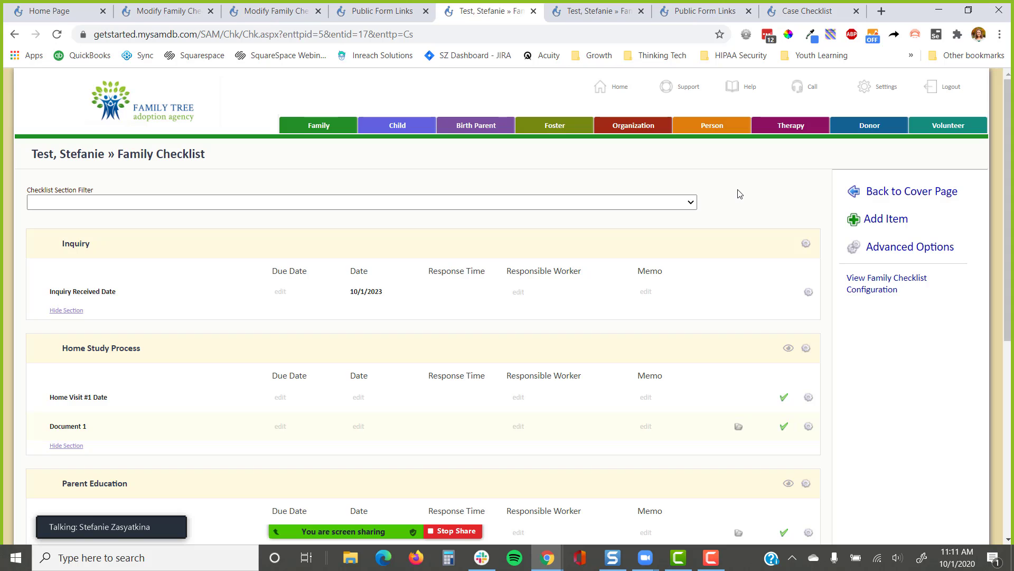
# Switch from the Public Form Links tab to the Modify Family Checklist Configuration tab
pyautogui.click(382, 11)
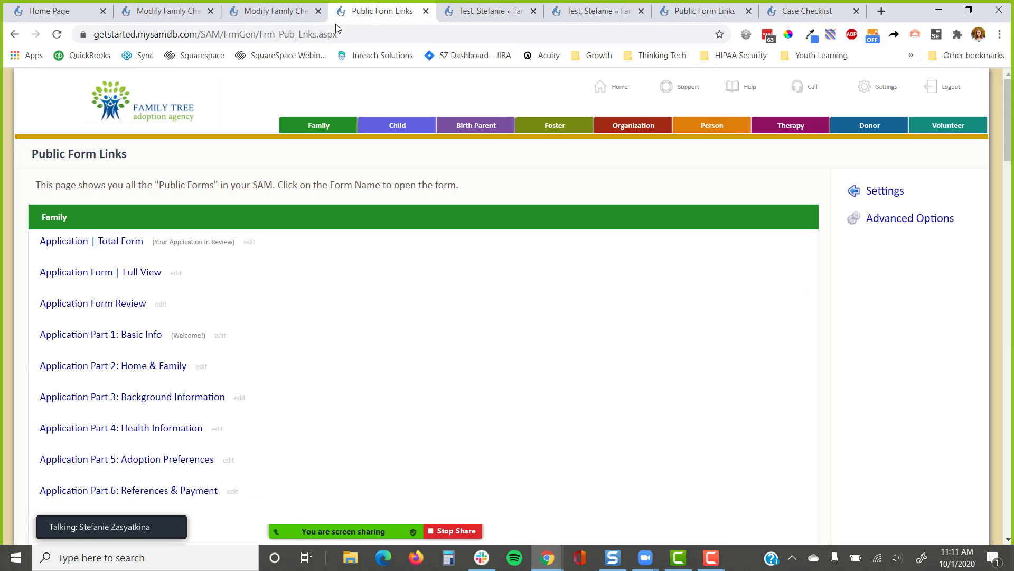
pyautogui.click(285, 10)
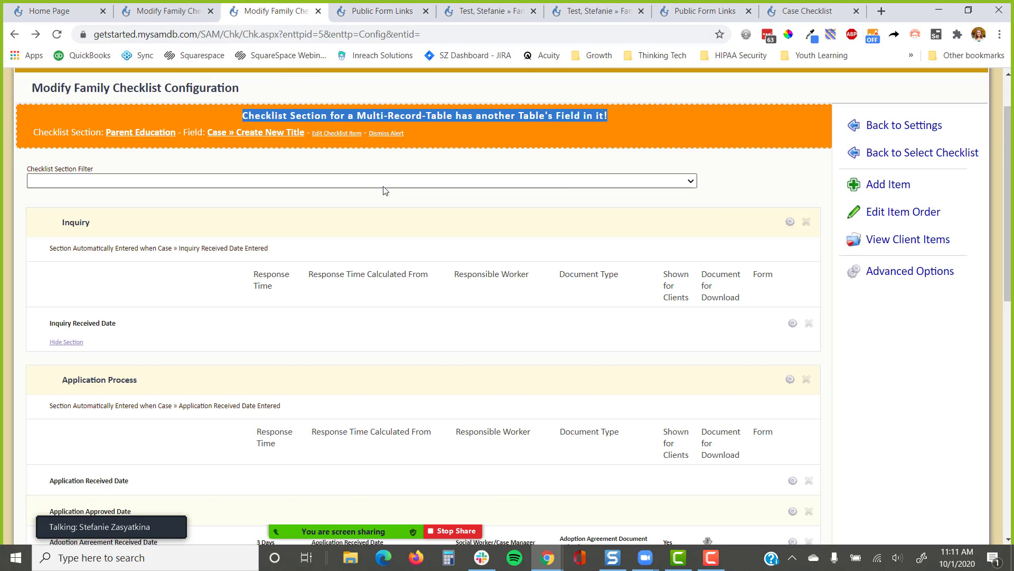
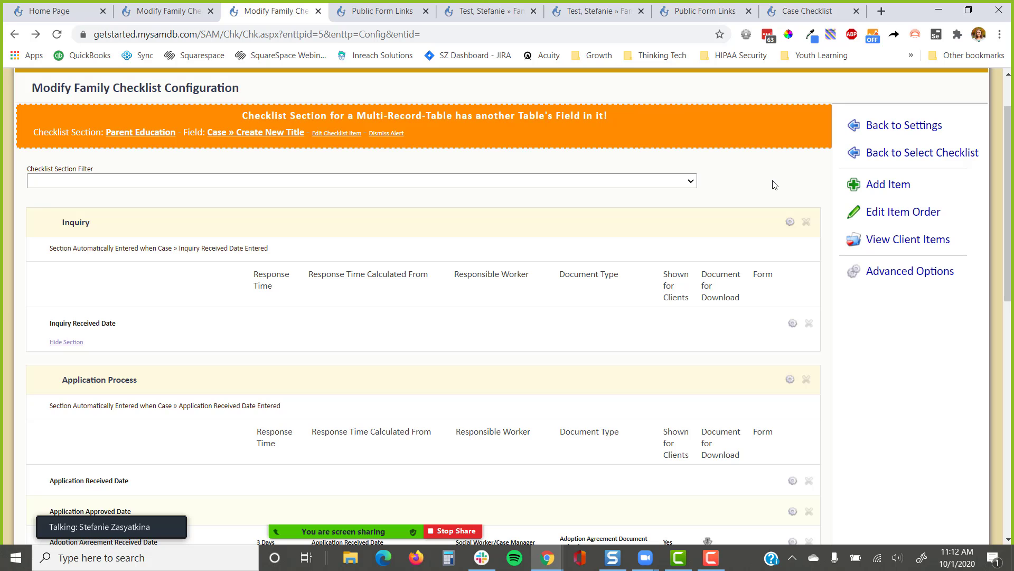
# Add a checklist item in a new custom section 'Clearances' using the Background Checks table
pyautogui.click(872, 186)
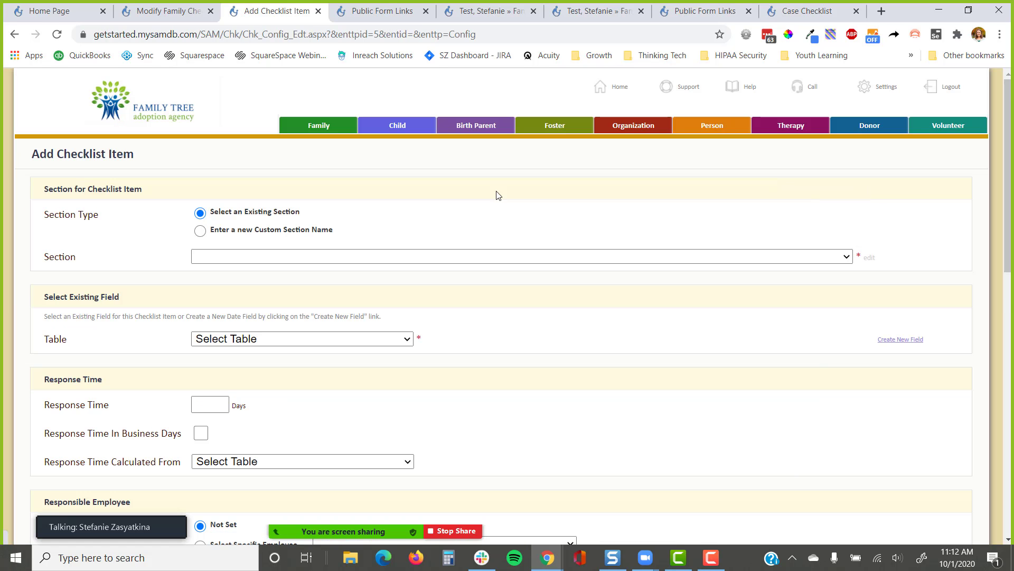
pyautogui.click(268, 257)
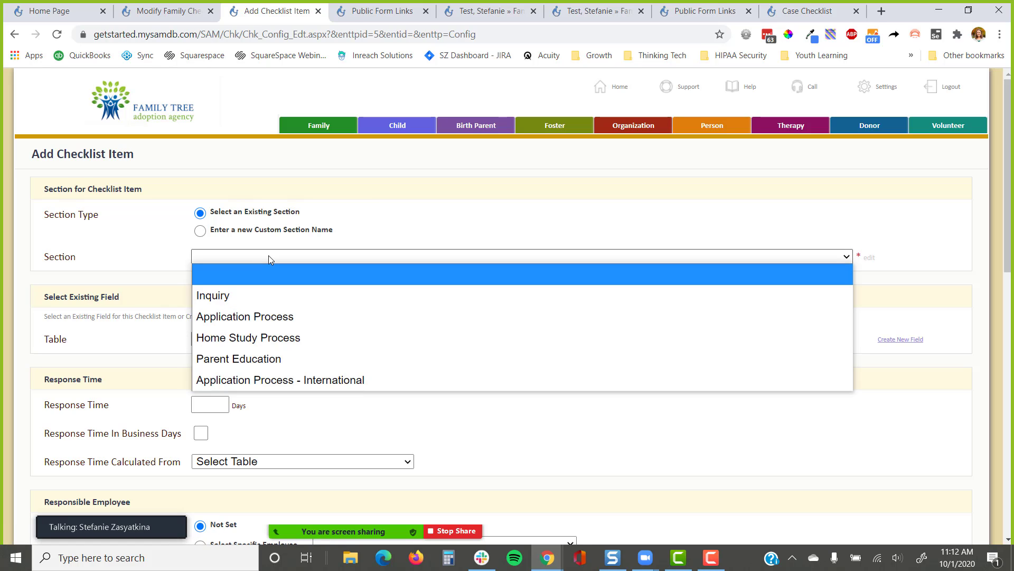
pyautogui.click(200, 231)
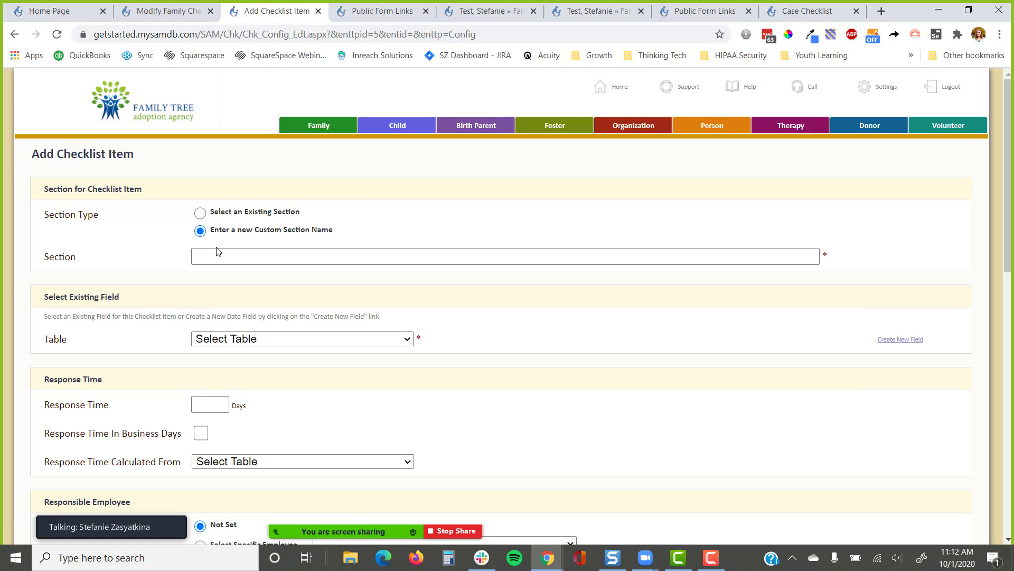
pyautogui.click(217, 249)
pyautogui.write('Clare')
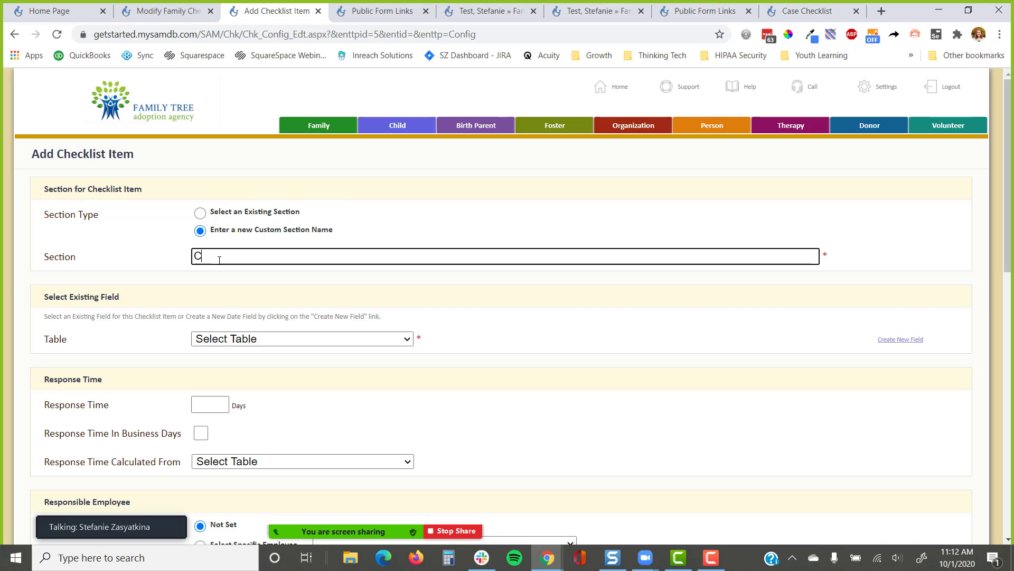
pyautogui.press('BackSpace')
pyautogui.press('BackSpace')
pyautogui.press('BackSpace')
pyautogui.write('earanc')
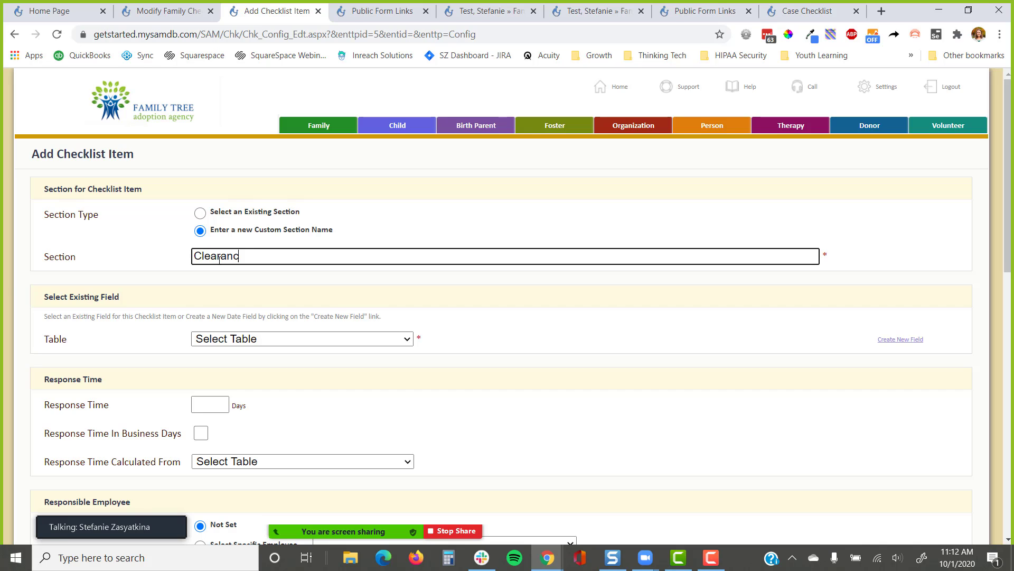
pyautogui.write('e s')
pyautogui.click(301, 340)
pyautogui.scroll(-1, 285, 283)
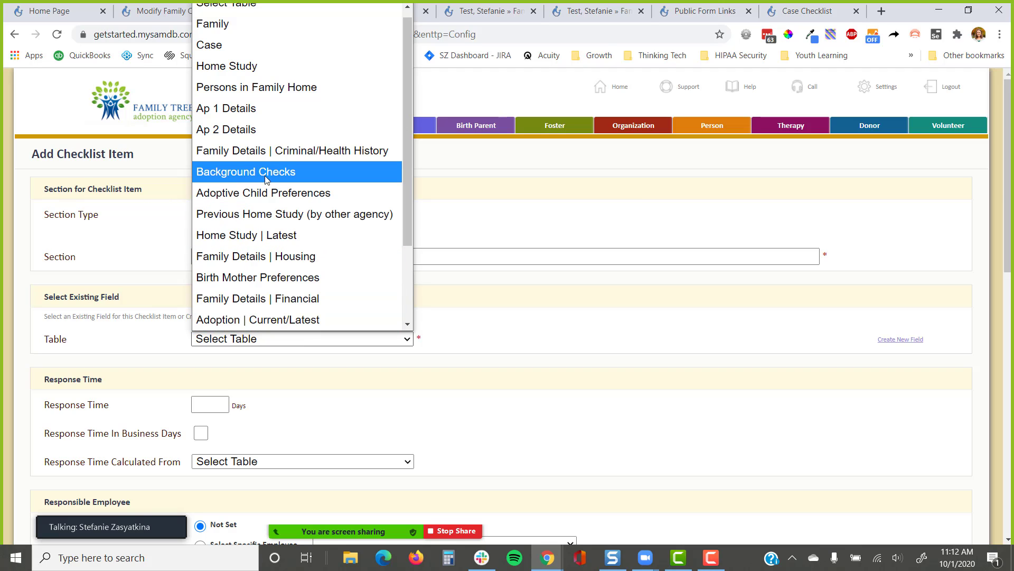
pyautogui.click(239, 171)
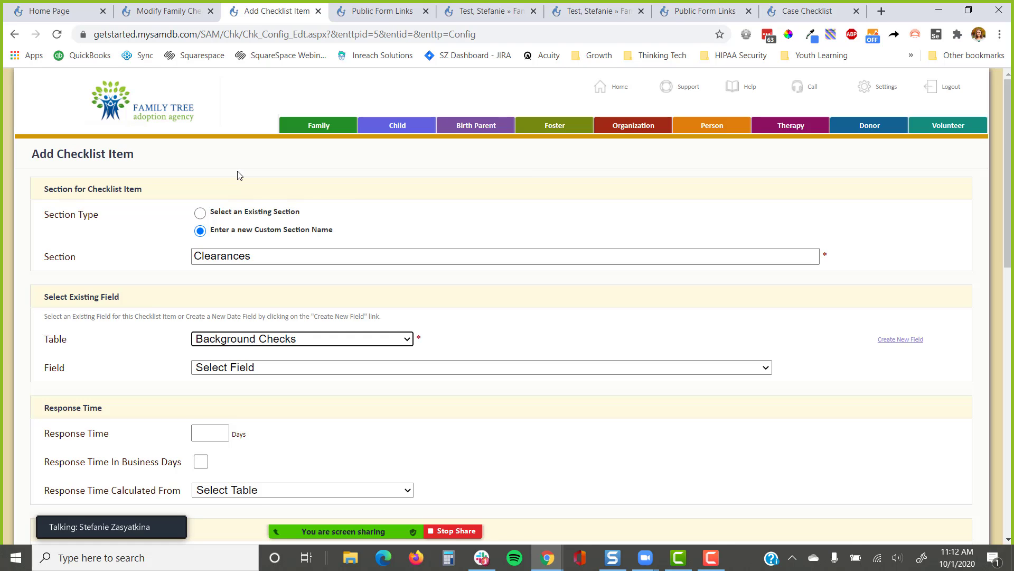
# In a new tab, go to Settings and open the Tables and Fields list
pyautogui.click(888, 93)
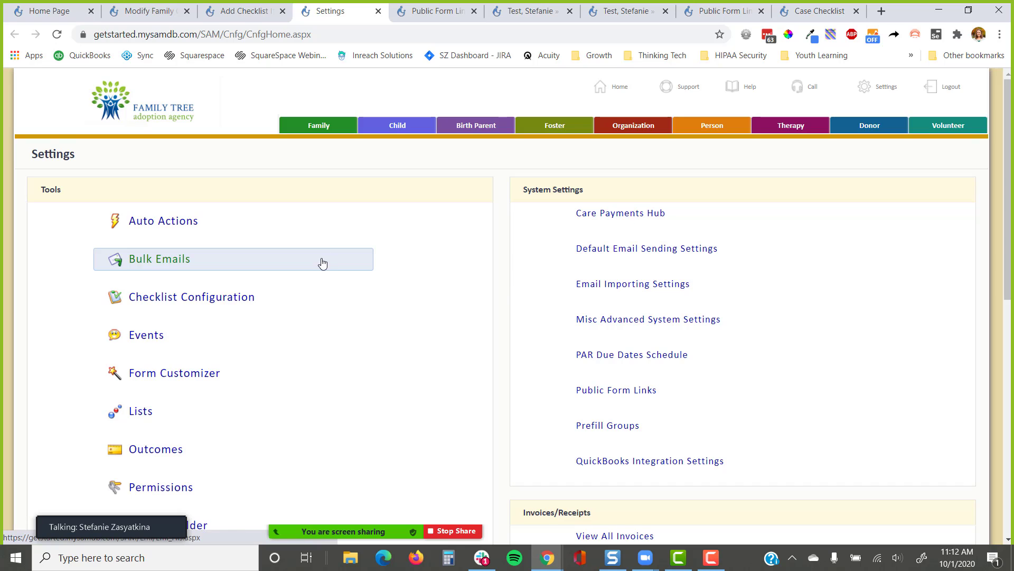
pyautogui.scroll(-5, 322, 263)
pyautogui.click(193, 419)
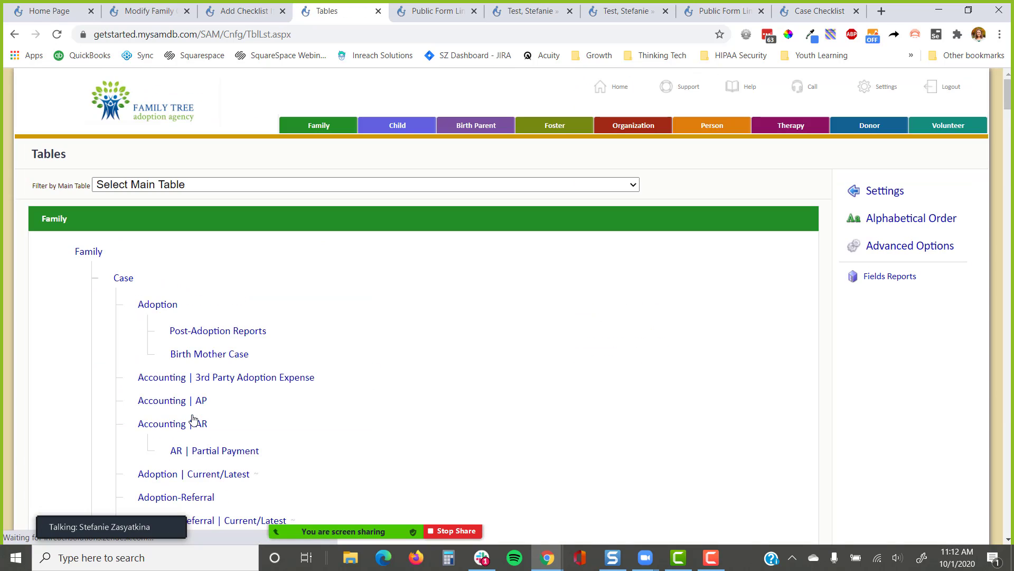
pyautogui.scroll(-2, 213, 382)
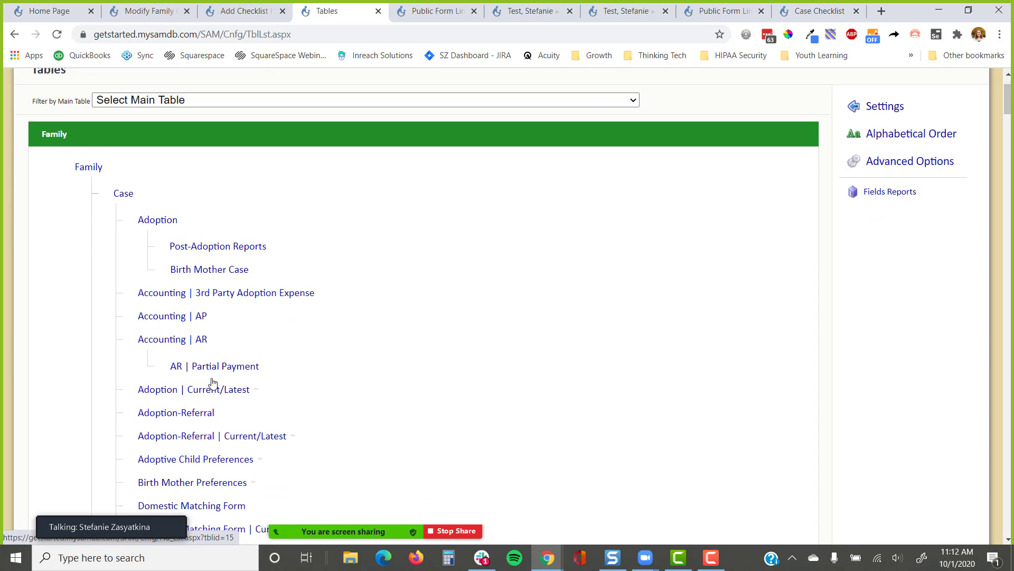
pyautogui.scroll(-2, 213, 382)
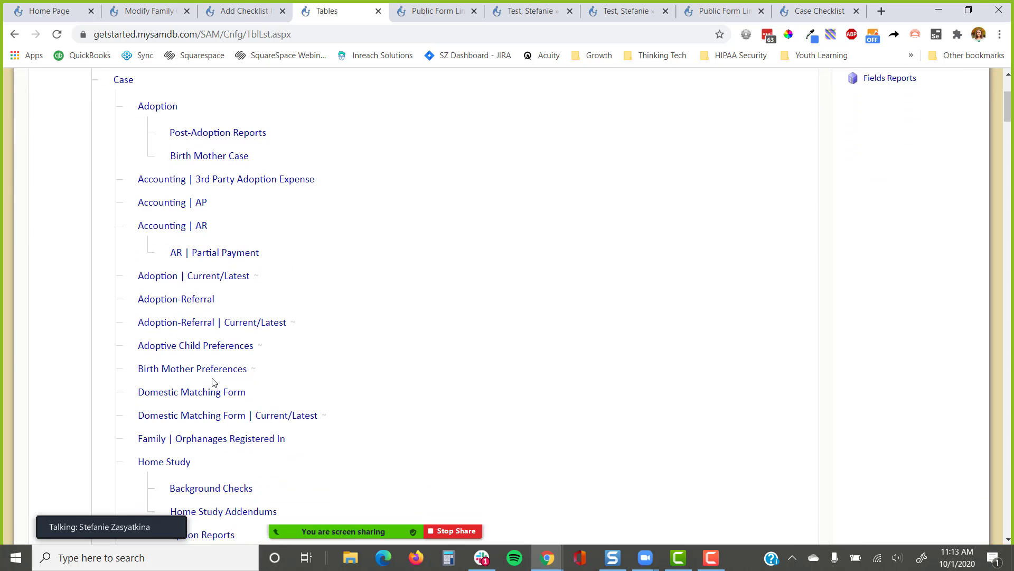
pyautogui.scroll(-6, 213, 381)
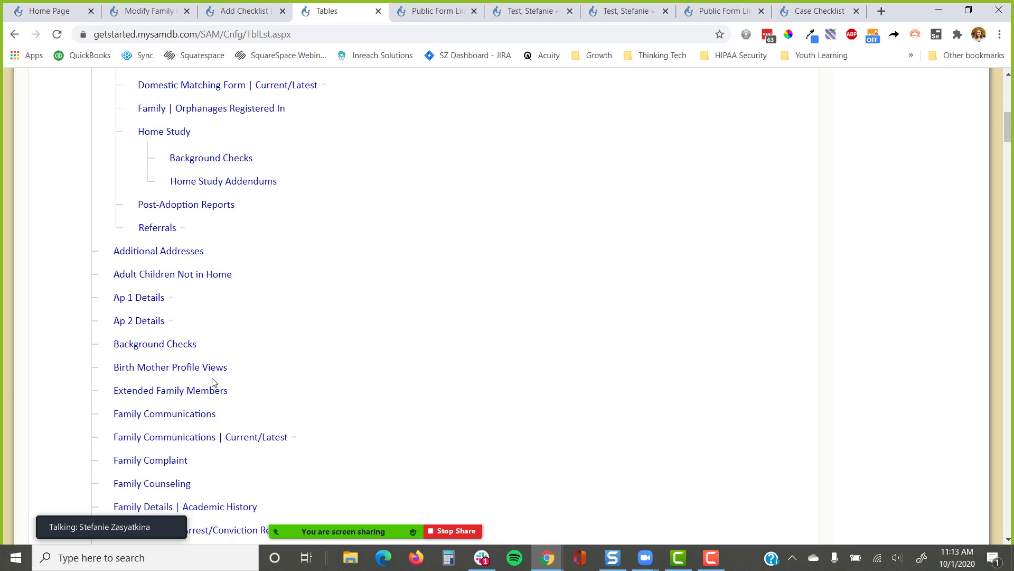
# Open the Adult Children Not in Home table and expand its Advanced and Really Advanced Options
pyautogui.click(196, 276)
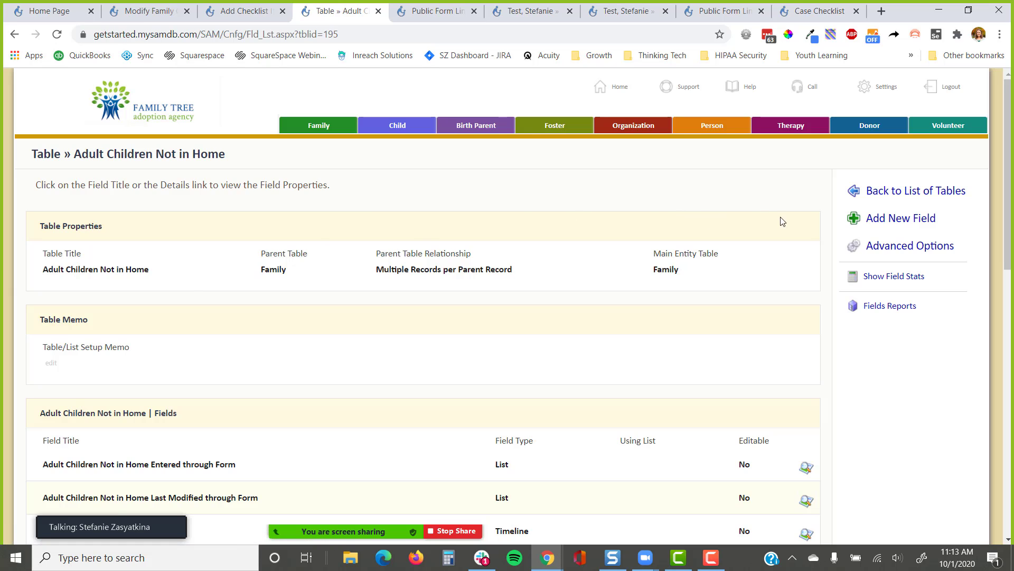
pyautogui.click(892, 247)
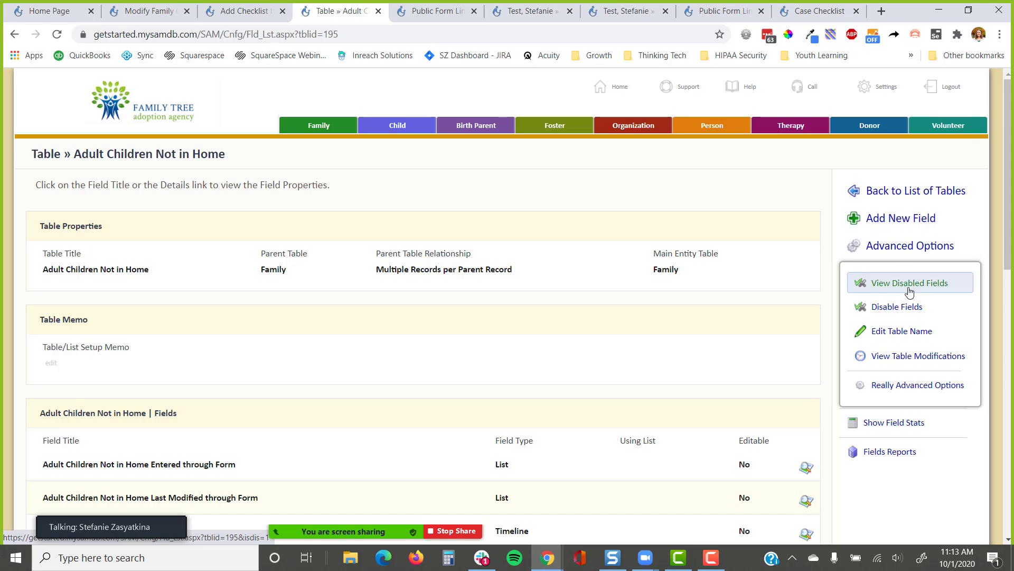
pyautogui.click(899, 386)
pyautogui.scroll(-2, 896, 383)
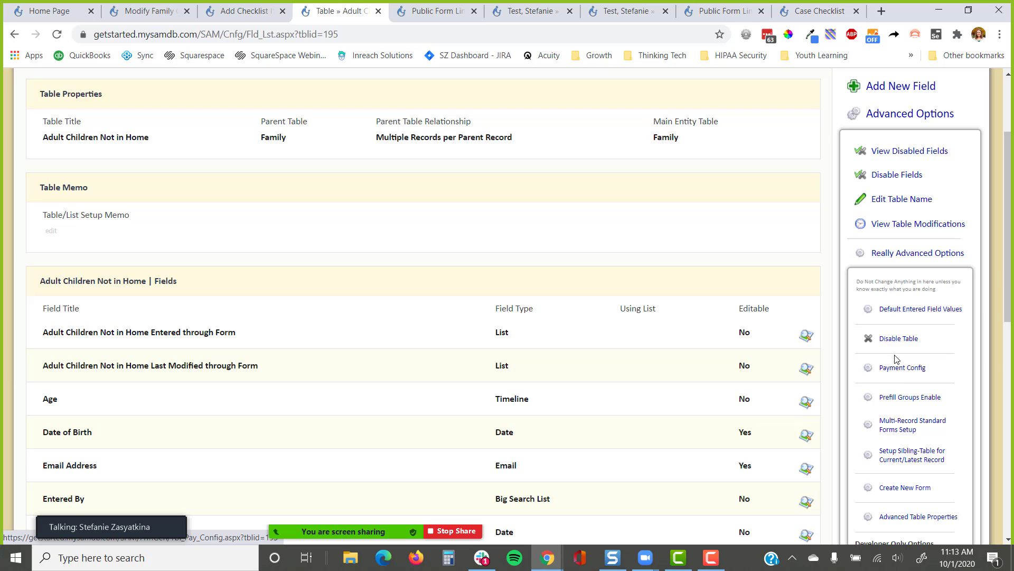
pyautogui.scroll(-1, 898, 361)
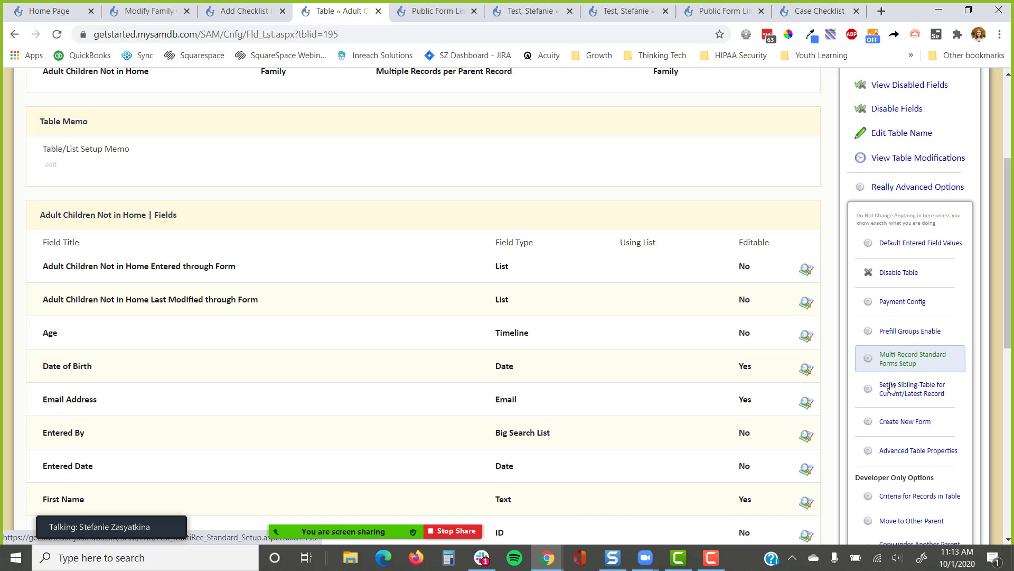
# Enable 'Can be used on Checklists' for Adult Children Not in Home and save
pyautogui.click(896, 454)
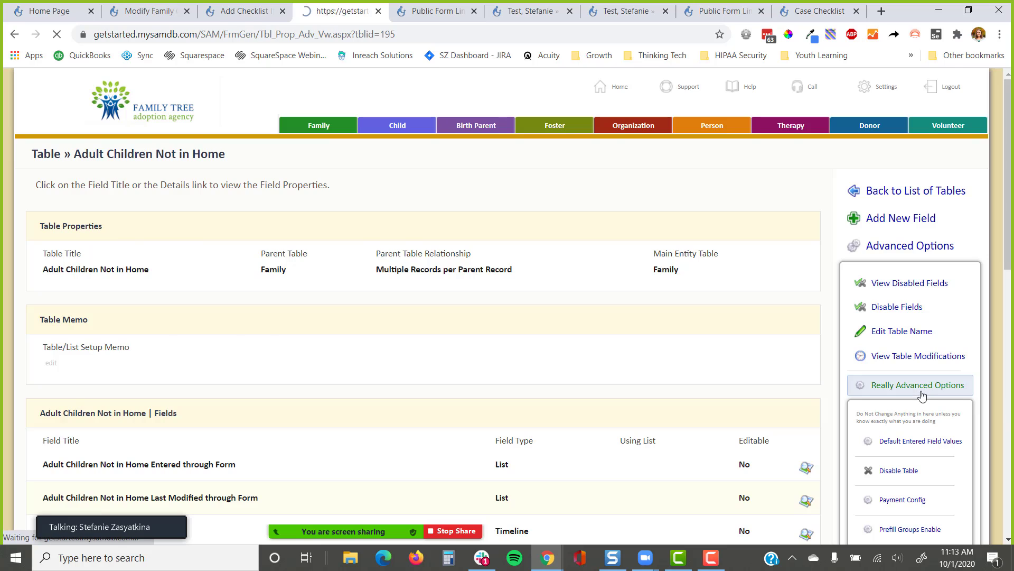
pyautogui.scroll(-3, 921, 397)
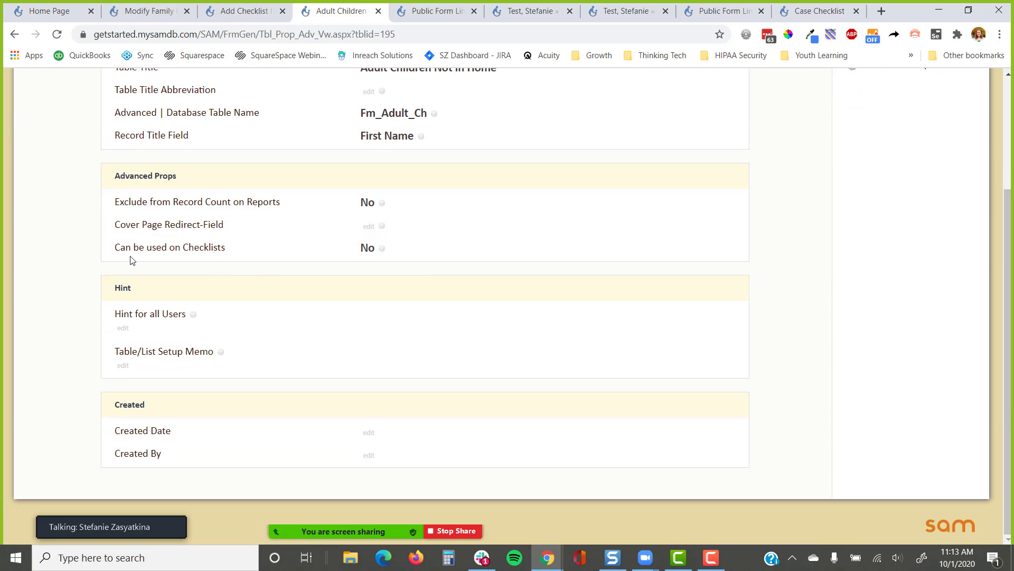
pyautogui.moveTo(114, 247); pyautogui.dragTo(221, 249)
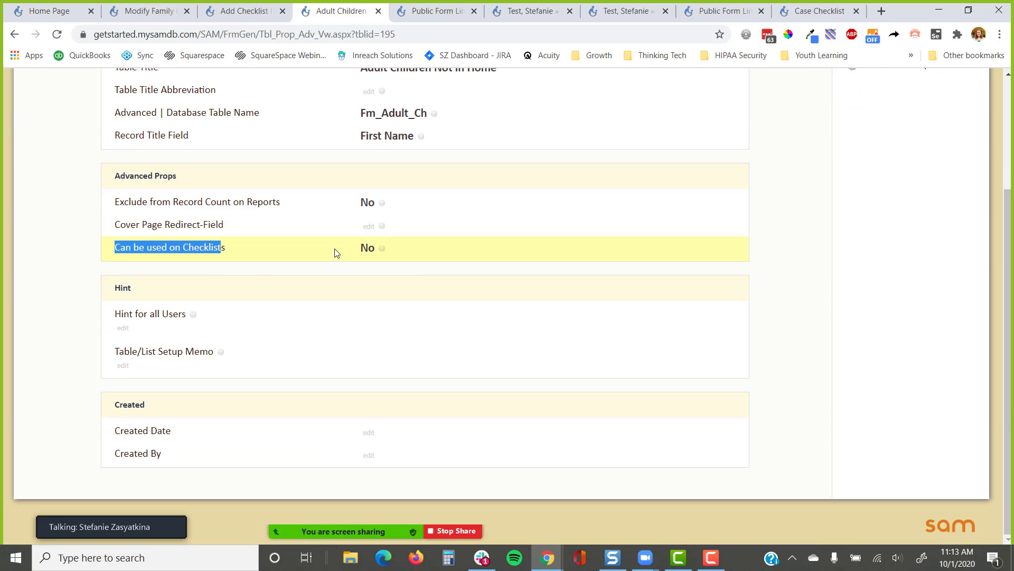
pyautogui.click(368, 248)
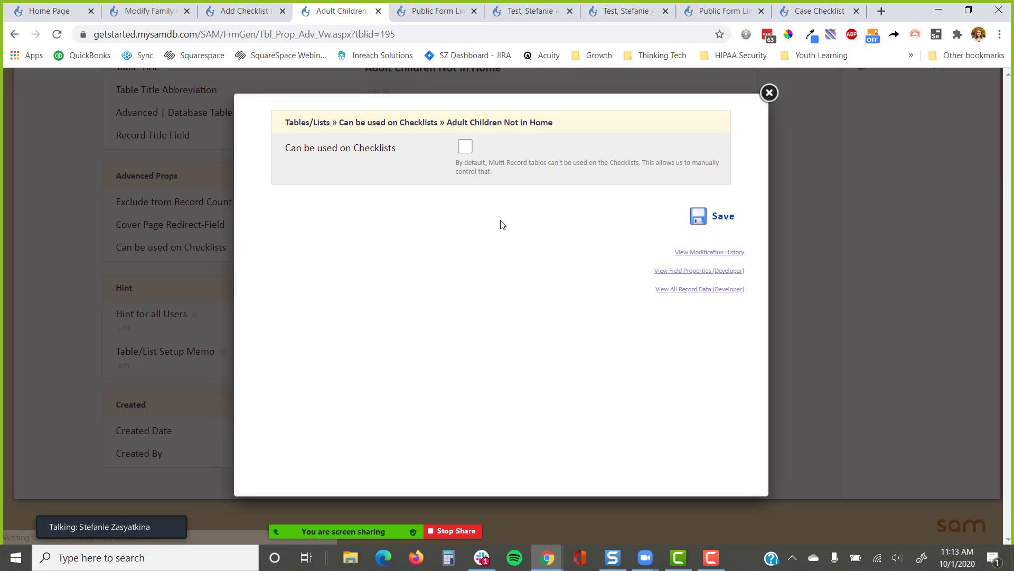
pyautogui.click(464, 147)
pyautogui.click(720, 217)
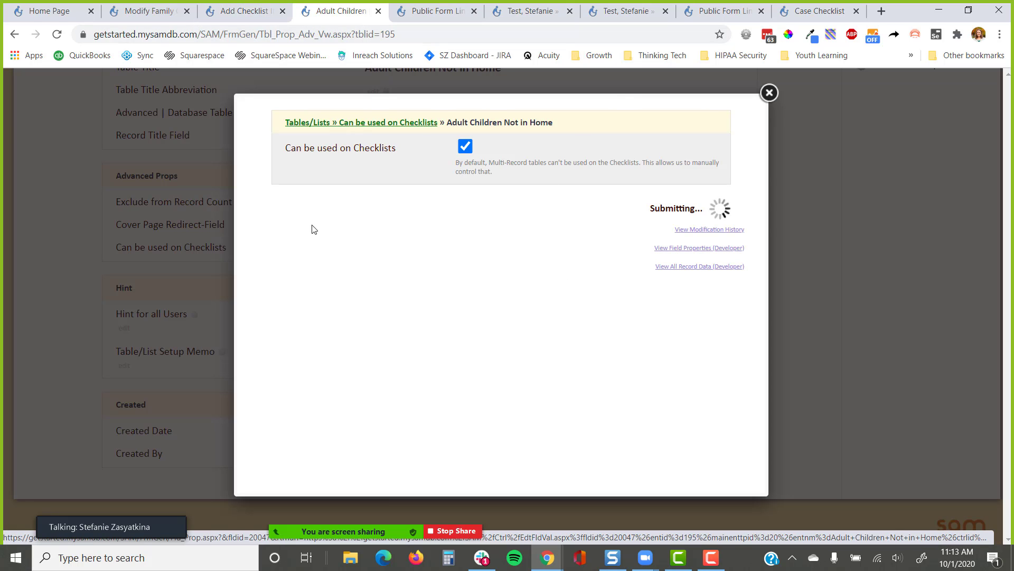
pyautogui.click(245, 12)
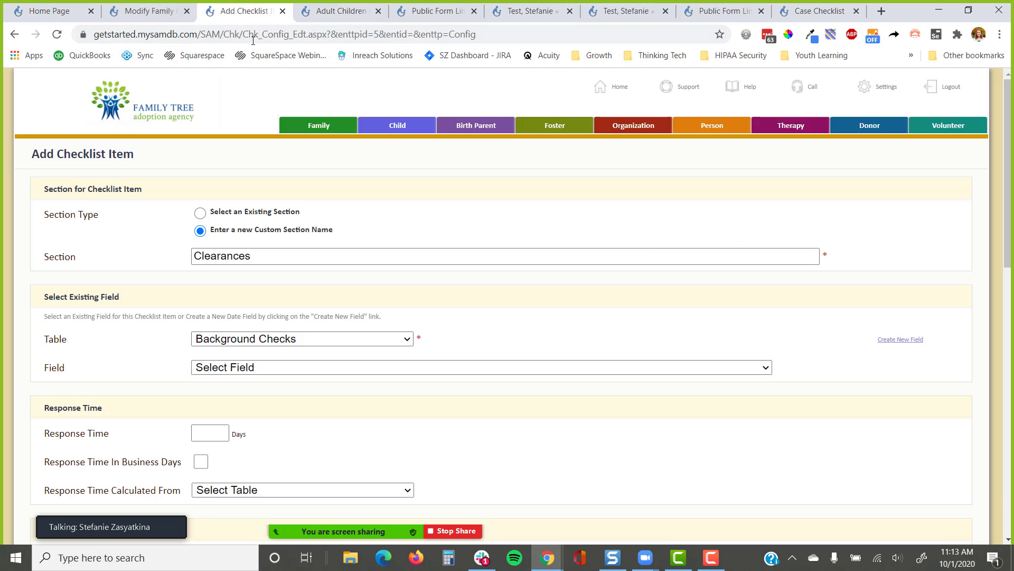
# Reload the form, set the table to Background Checks and name a new section 'Clearances'
pyautogui.click(56, 33)
pyautogui.click(584, 108)
pyautogui.click(294, 339)
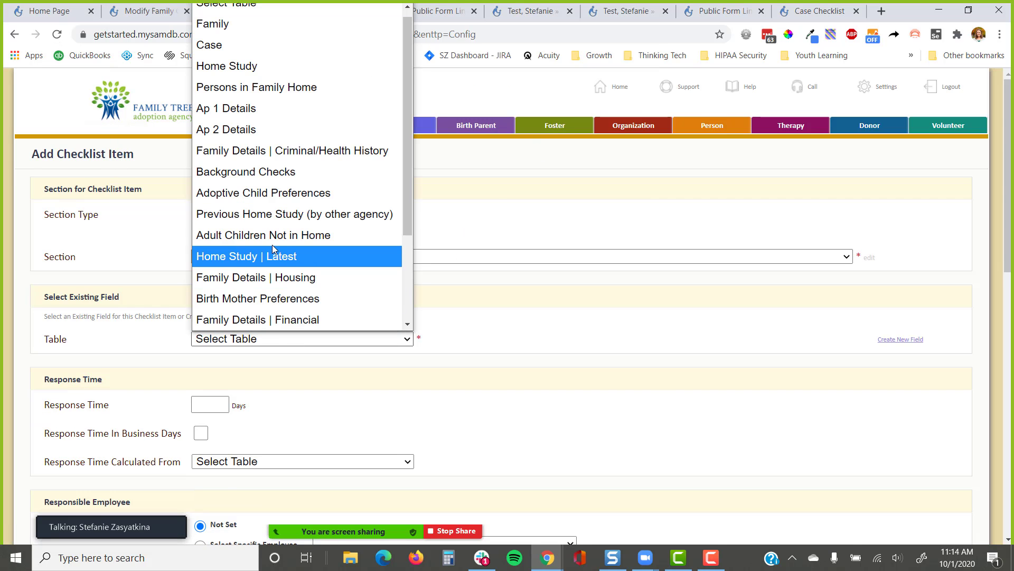
pyautogui.scroll(-2, 270, 287)
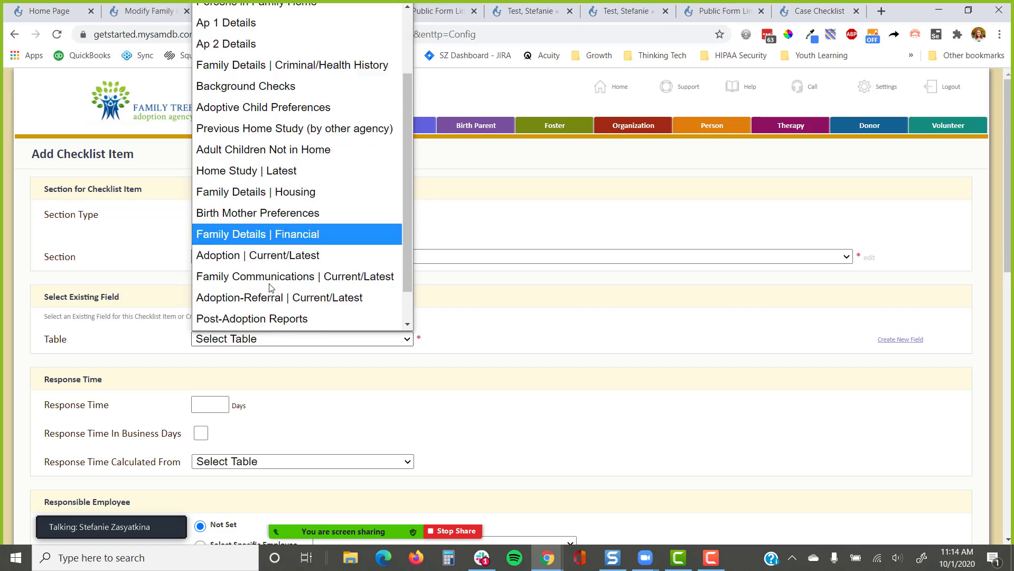
pyautogui.scroll(-1, 270, 286)
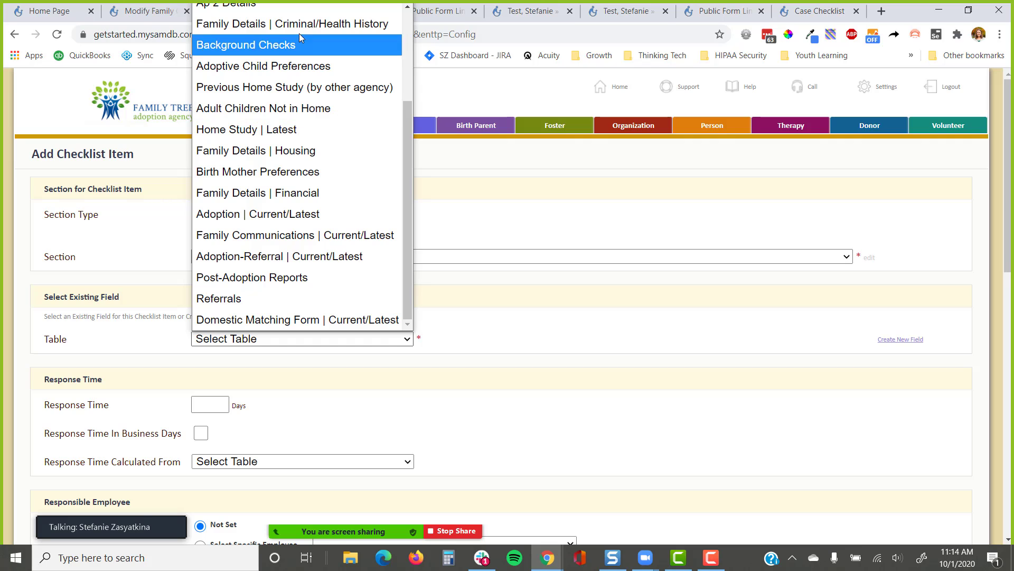
pyautogui.click(282, 45)
pyautogui.click(247, 256)
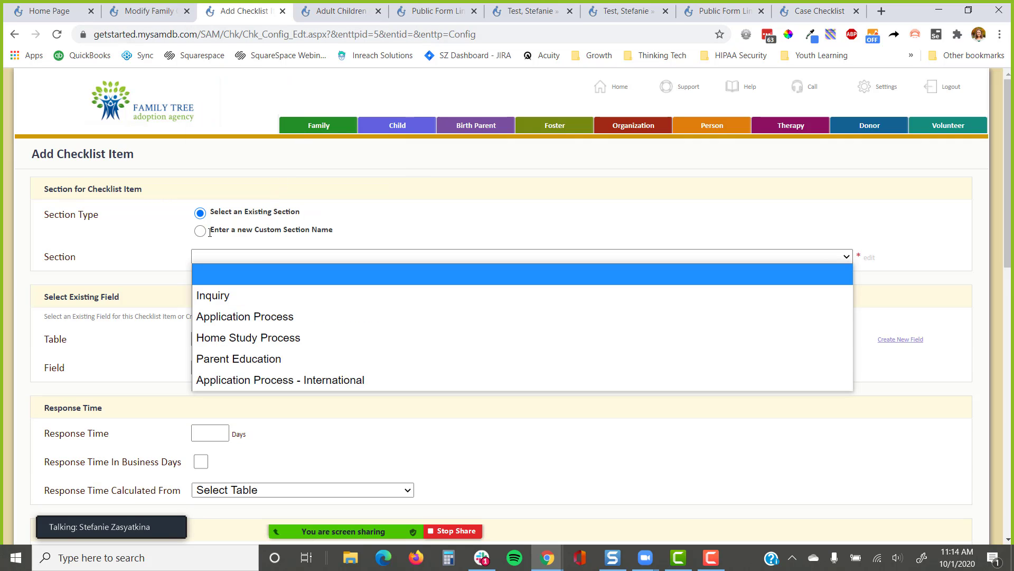
pyautogui.click(184, 240)
pyautogui.click(200, 230)
pyautogui.click(208, 253)
pyautogui.write('C')
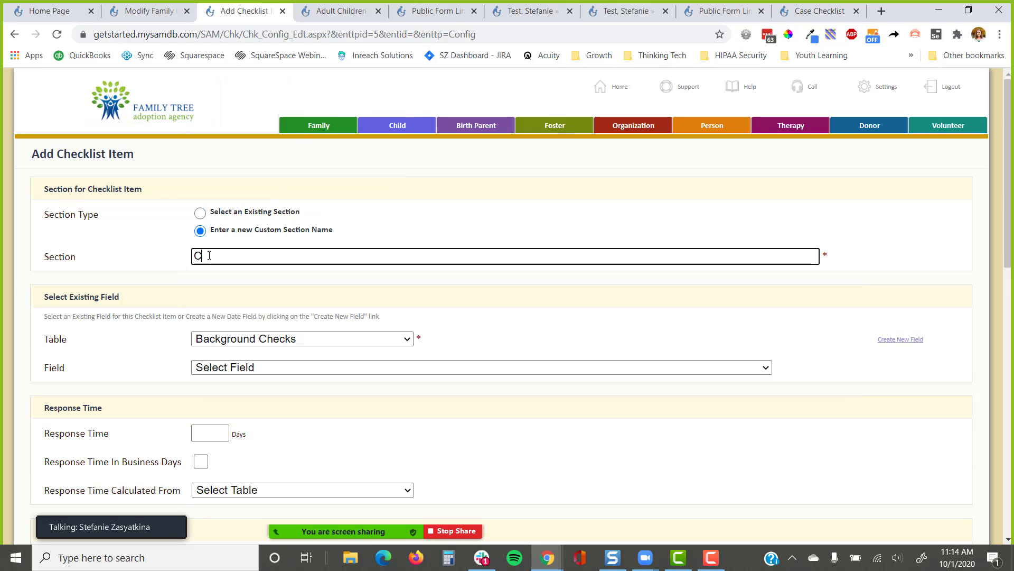
pyautogui.write('learance')
pyautogui.press('BackSpace')
pyautogui.write('s')
# Track Child Abuse Check Received Date, link the Child Abuse Check File upload, and show it to clients
pyautogui.click(378, 372)
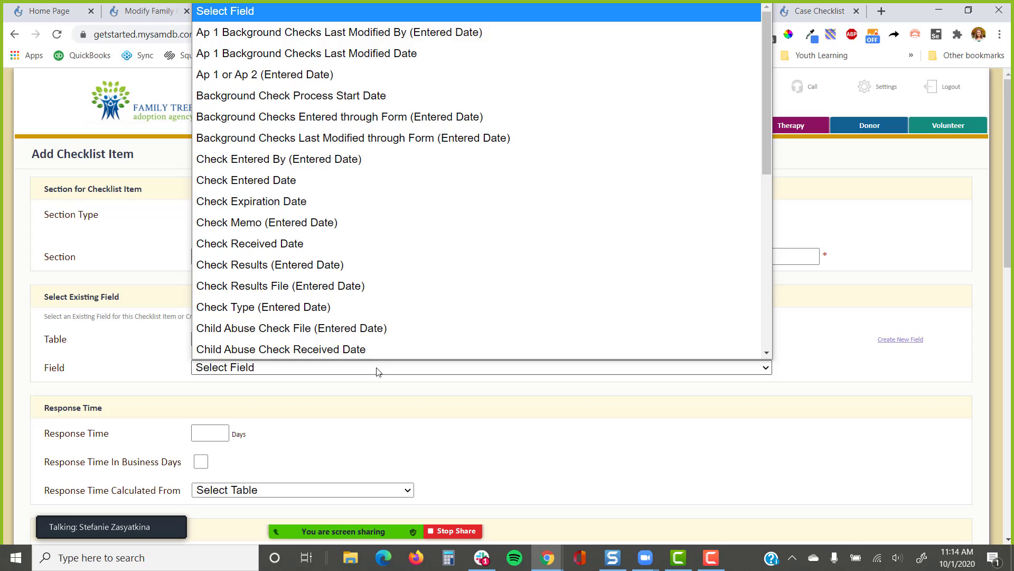
pyautogui.scroll(-5, 364, 327)
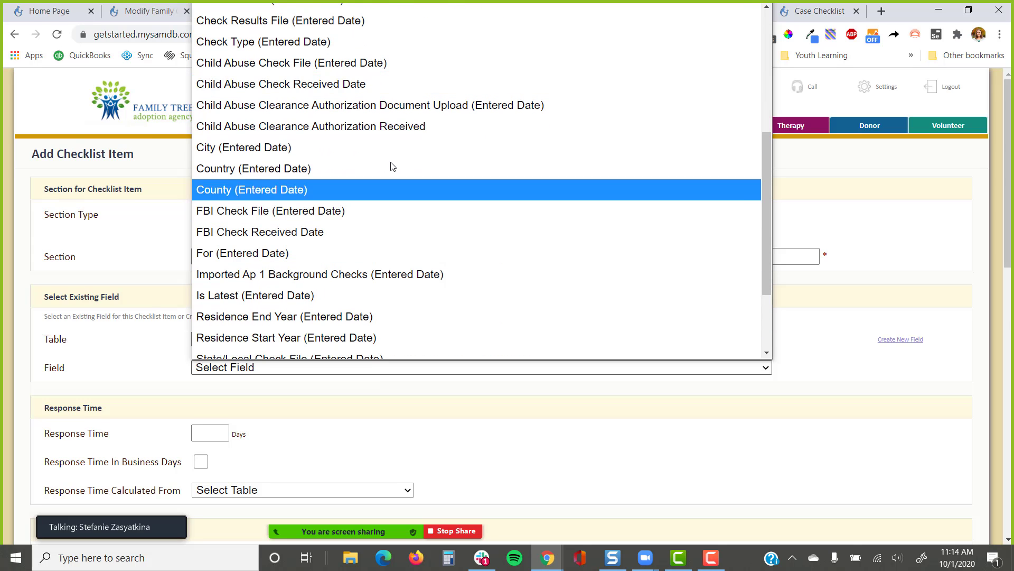
pyautogui.click(350, 83)
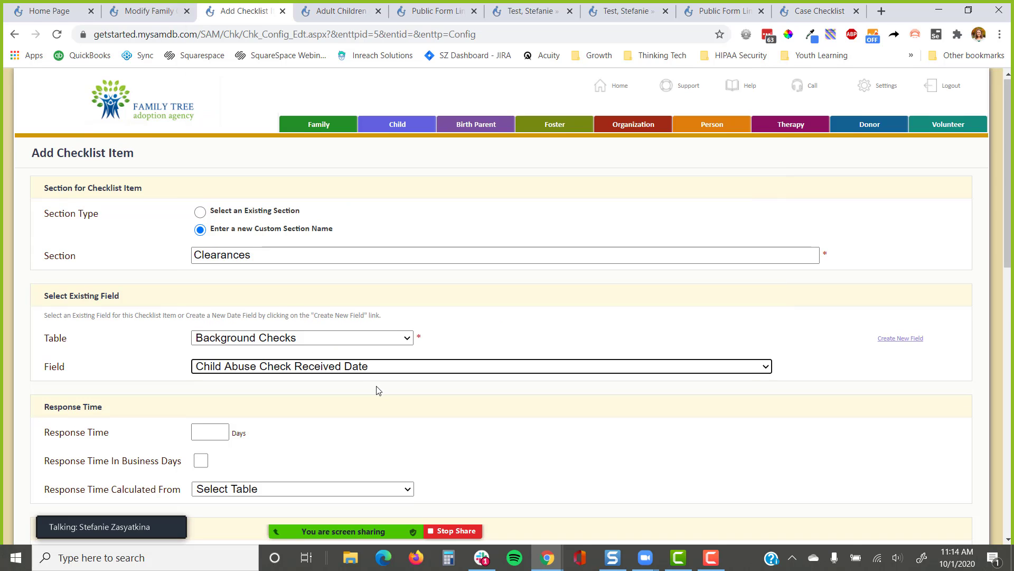
pyautogui.scroll(-5, 378, 389)
pyautogui.scroll(-2, 378, 390)
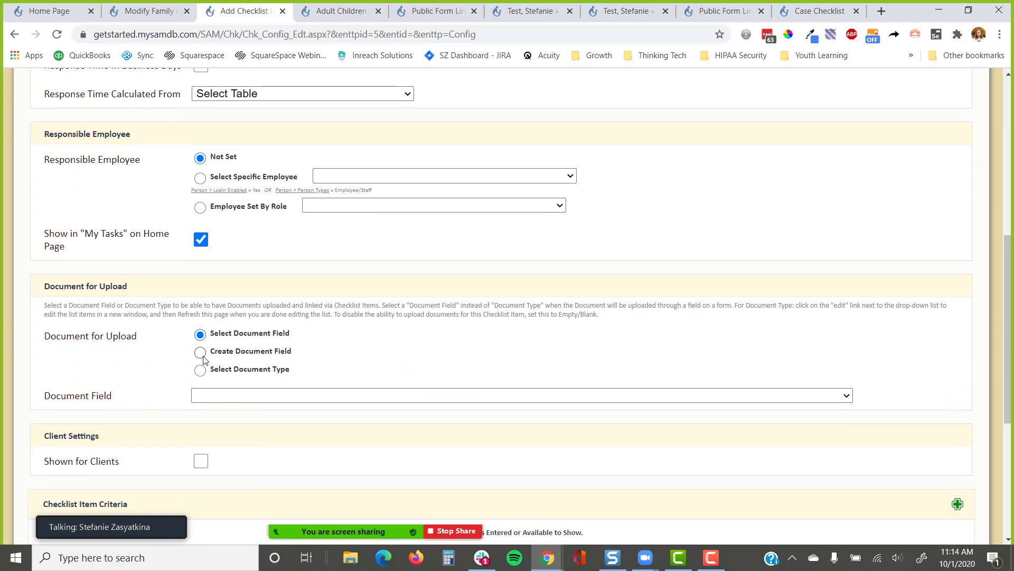
pyautogui.click(225, 396)
pyautogui.scroll(-3, 294, 175)
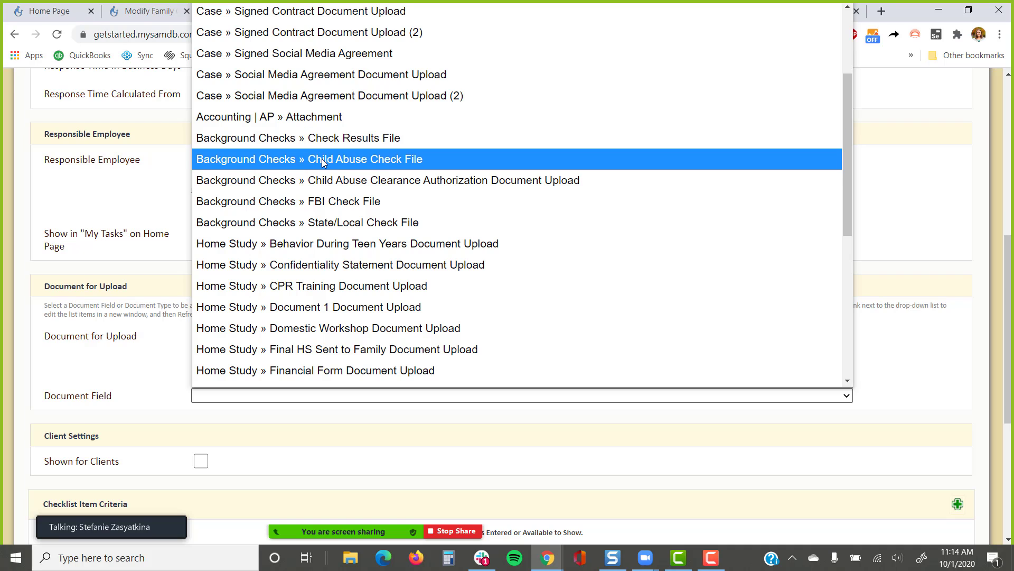
pyautogui.click(322, 159)
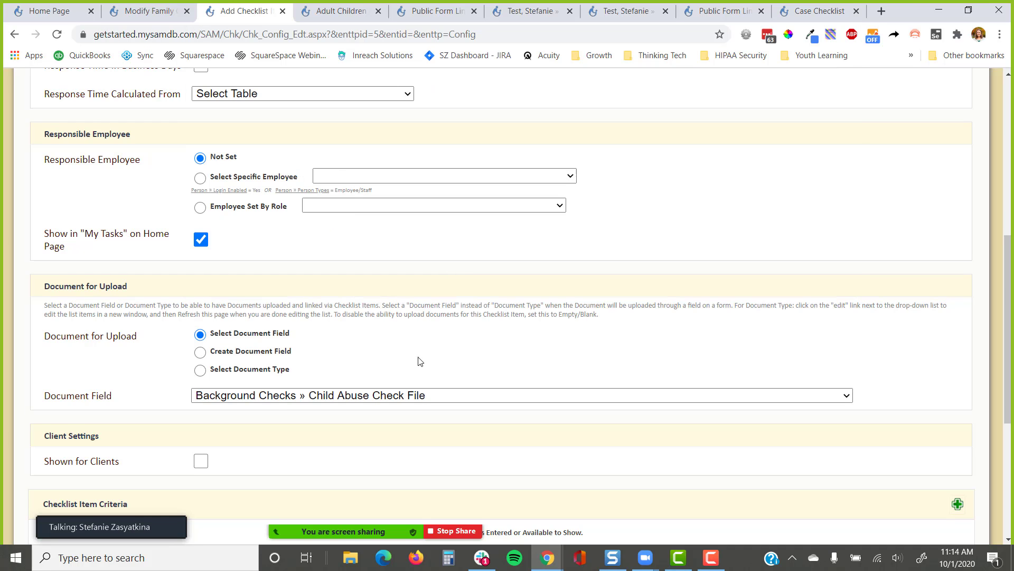
pyautogui.scroll(-2, 201, 332)
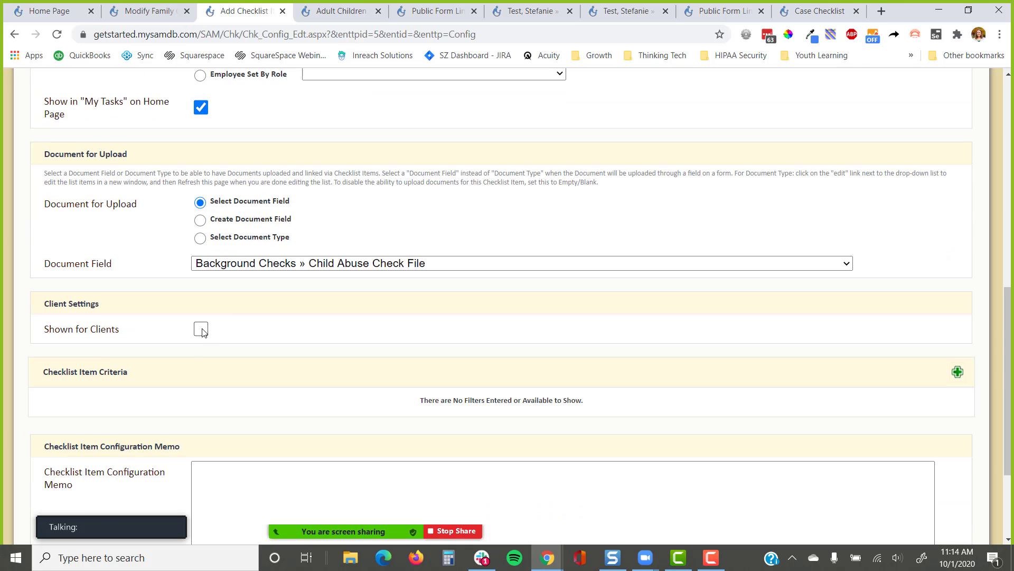
pyautogui.click(201, 330)
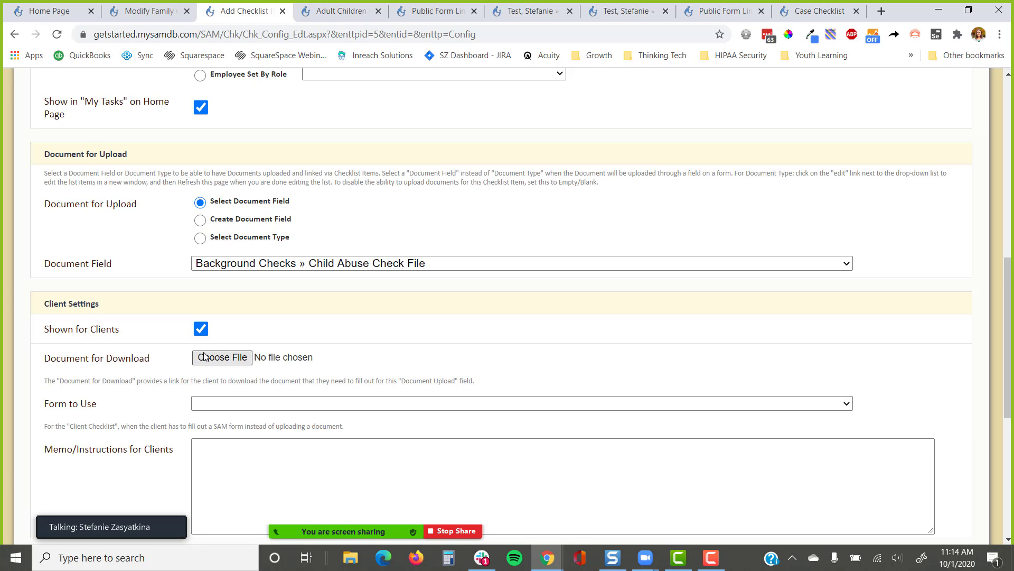
pyautogui.scroll(-2, 193, 441)
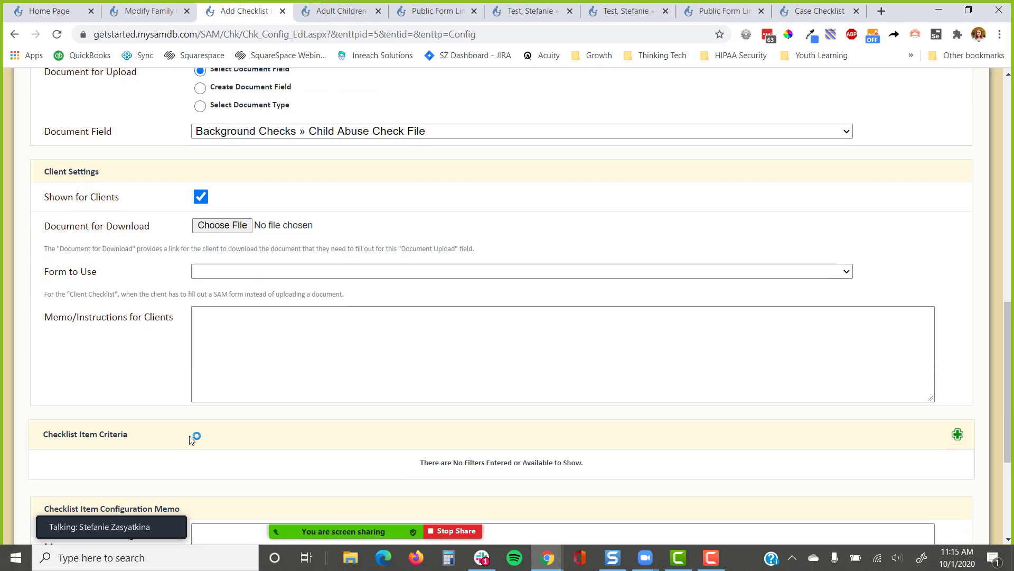
pyautogui.scroll(-5, 191, 440)
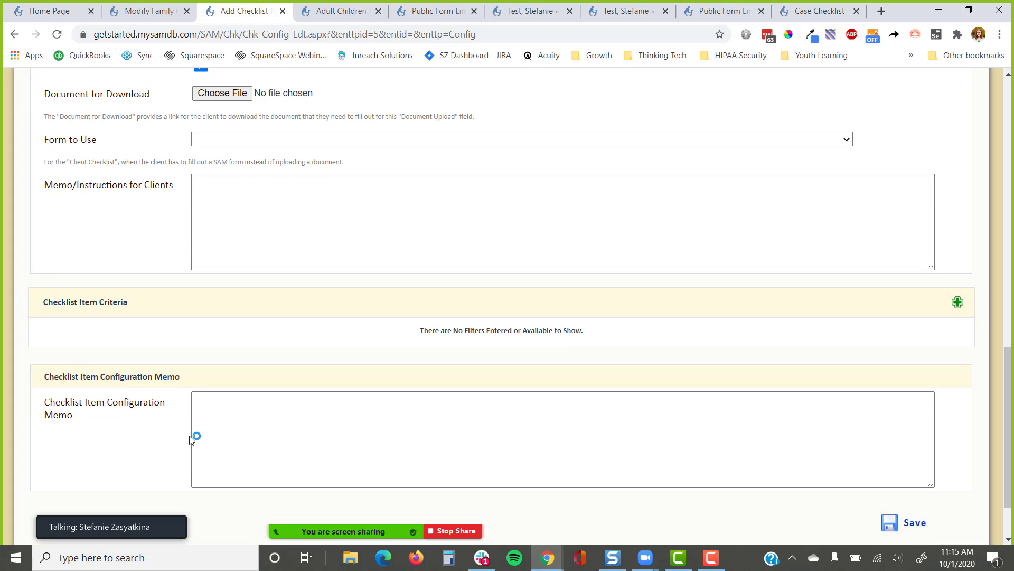
# Save the Child Abuse Check Received Date item into the Clearances section
pyautogui.click(908, 453)
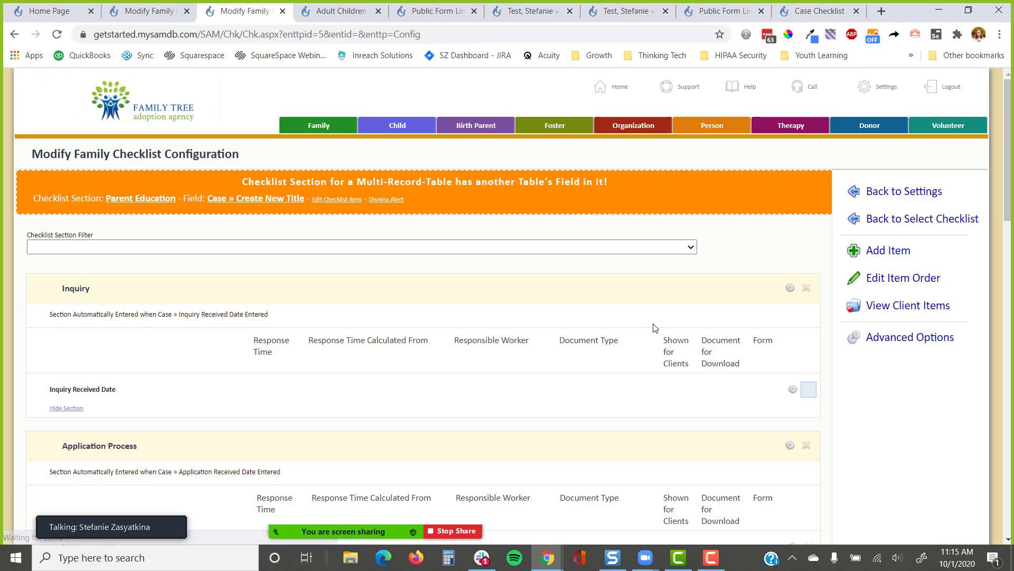
pyautogui.scroll(-8, 654, 325)
pyautogui.scroll(-10, 634, 324)
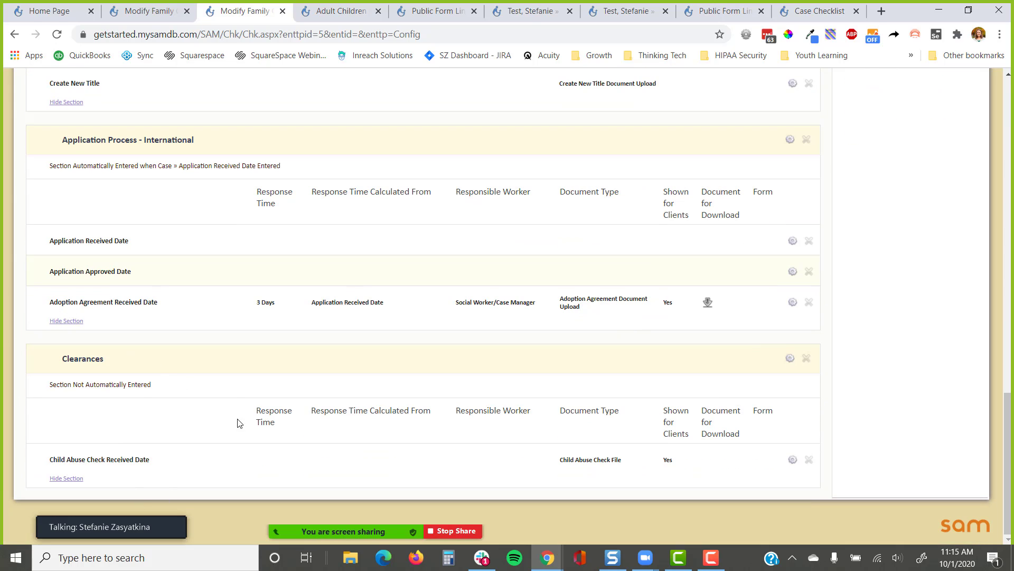
pyautogui.moveTo(179, 392); pyautogui.dragTo(25, 395)
# Make the Clearances section auto-enter when Background Checks » For is entered, and save
pyautogui.click(788, 358)
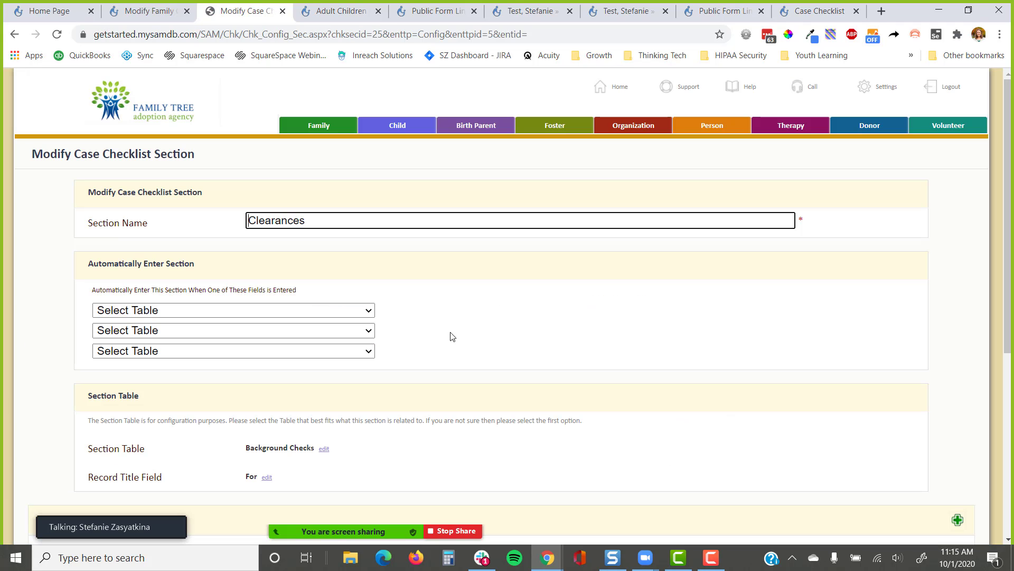
pyautogui.click(273, 312)
pyautogui.click(223, 350)
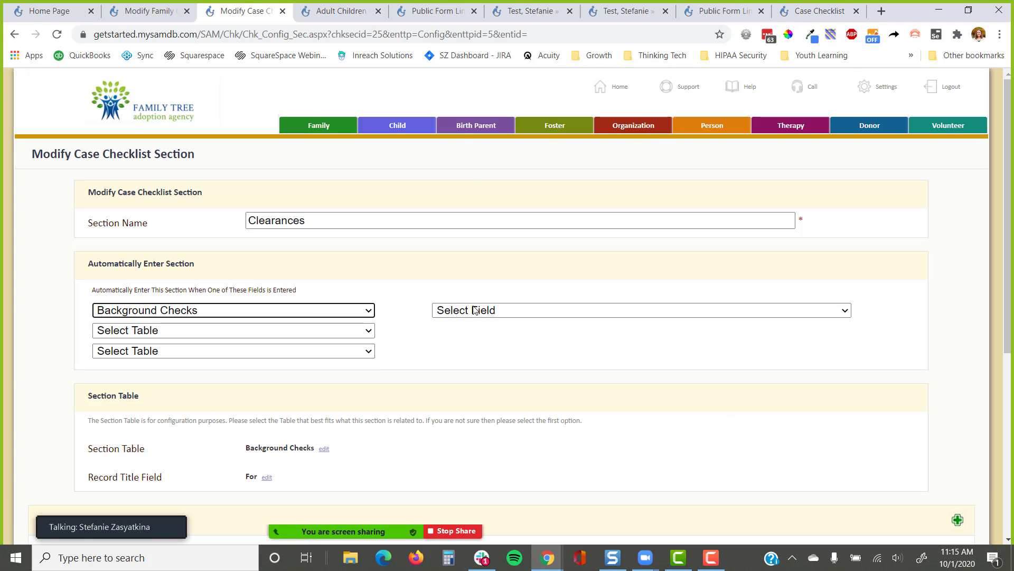
pyautogui.click(475, 310)
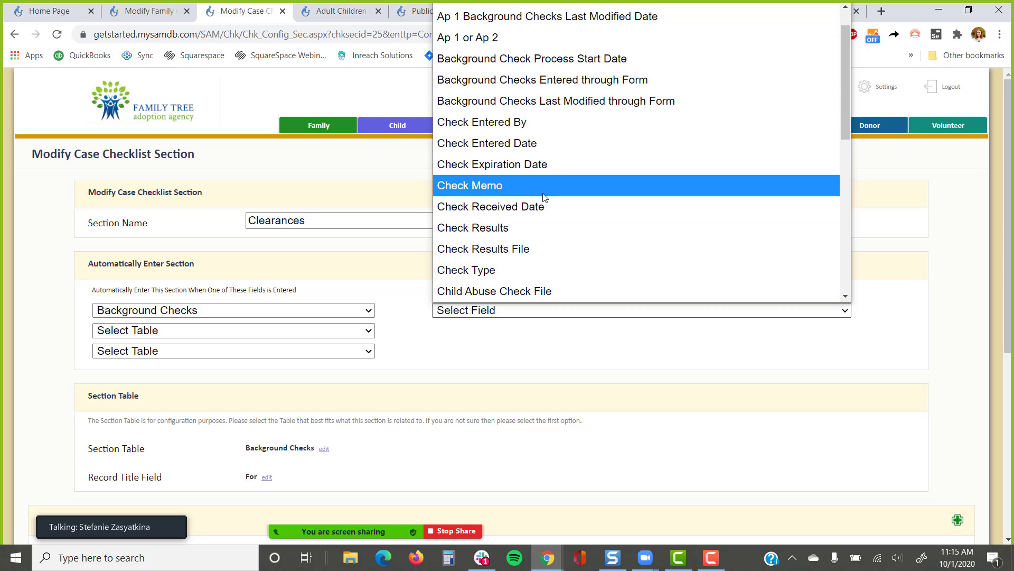
pyautogui.scroll(-5, 539, 211)
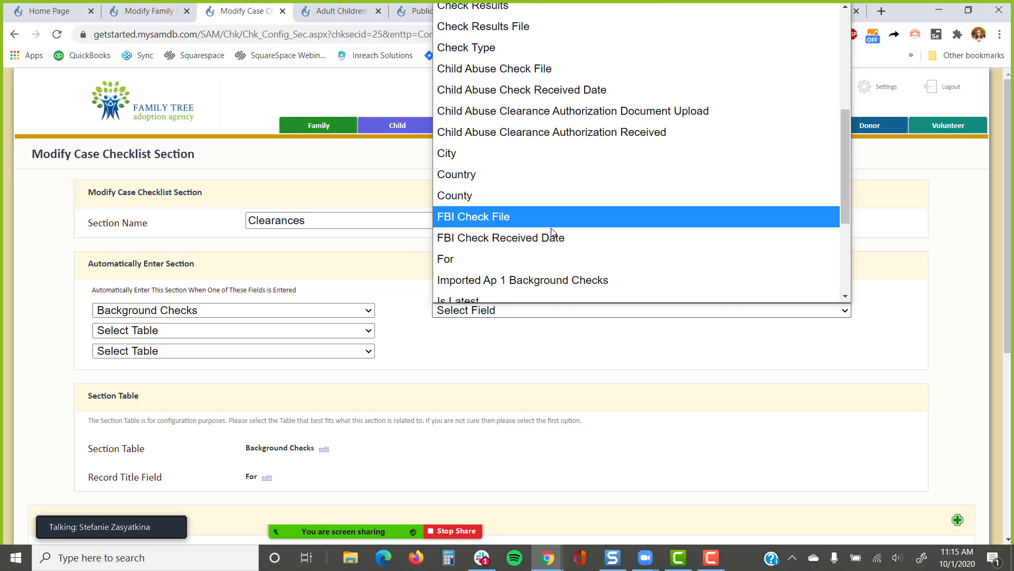
pyautogui.click(532, 229)
pyautogui.scroll(-6, 754, 351)
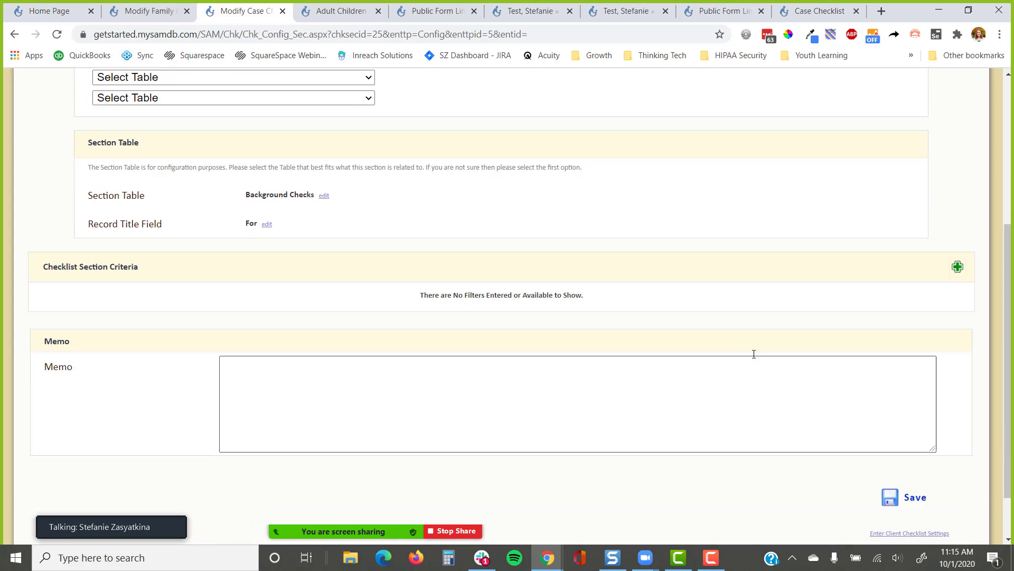
pyautogui.click(926, 434)
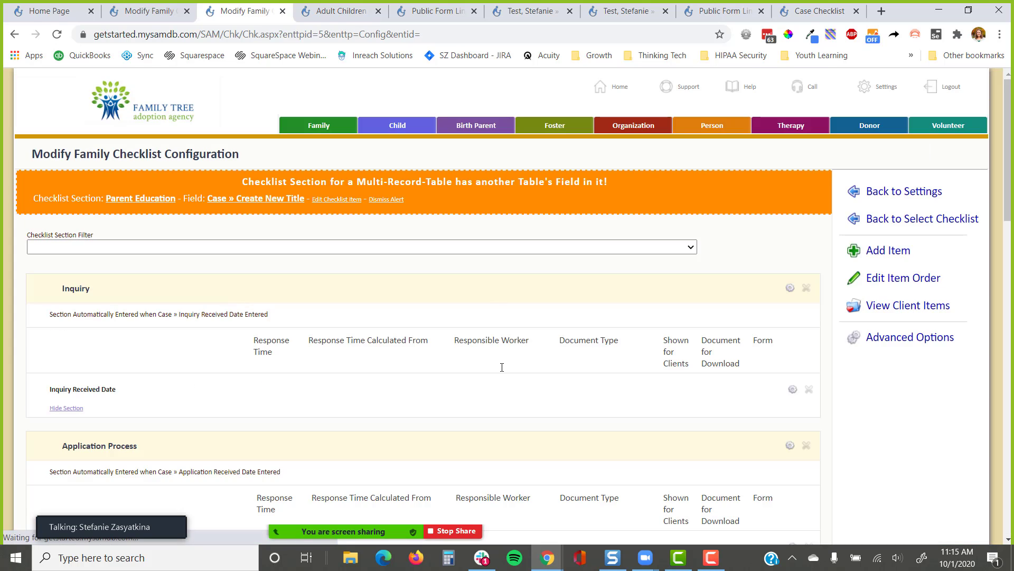
# Add a background check for the family's applicant with state OR - Oregon and save it
pyautogui.click(535, 14)
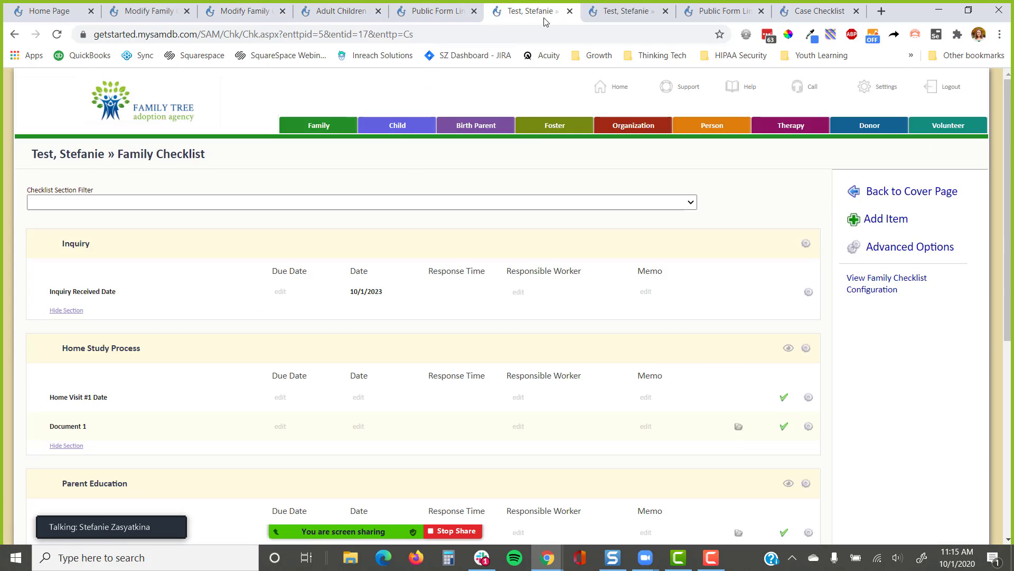
pyautogui.click(901, 190)
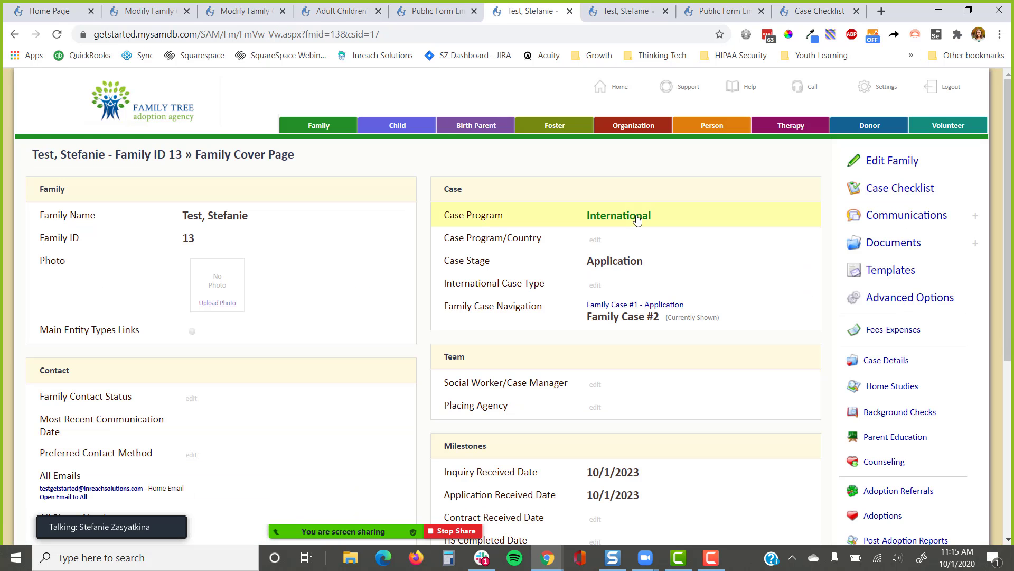
pyautogui.click(860, 418)
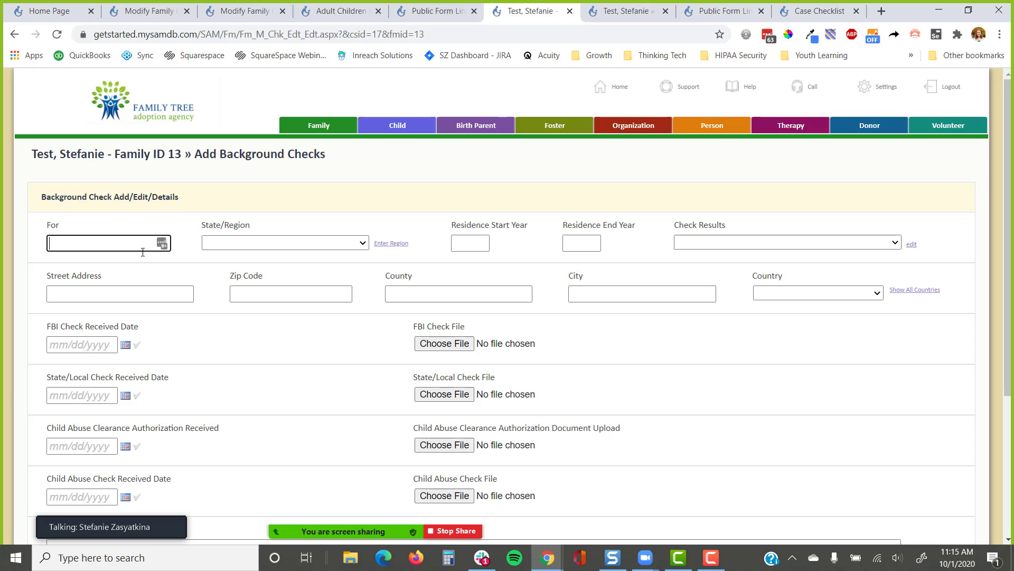
pyautogui.write('Stefanie')
pyautogui.press('Tab')
pyautogui.write('or')
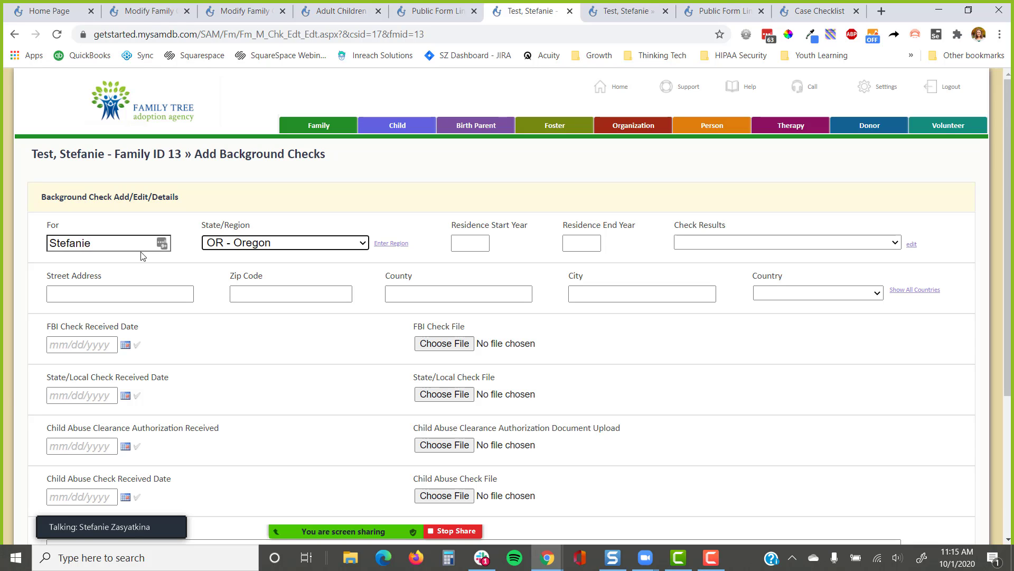
pyautogui.scroll(-3, 192, 220)
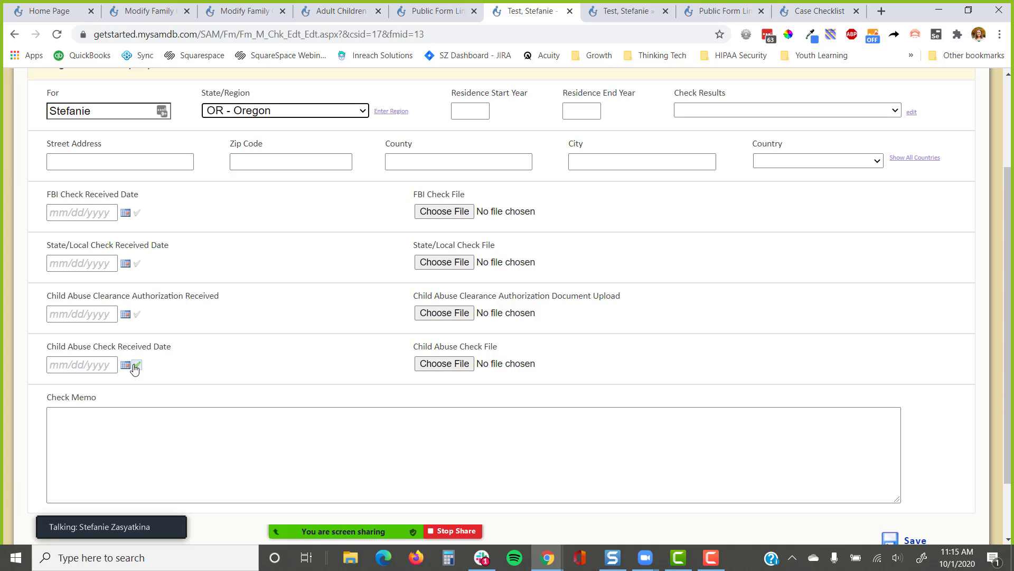
pyautogui.scroll(-2, 311, 261)
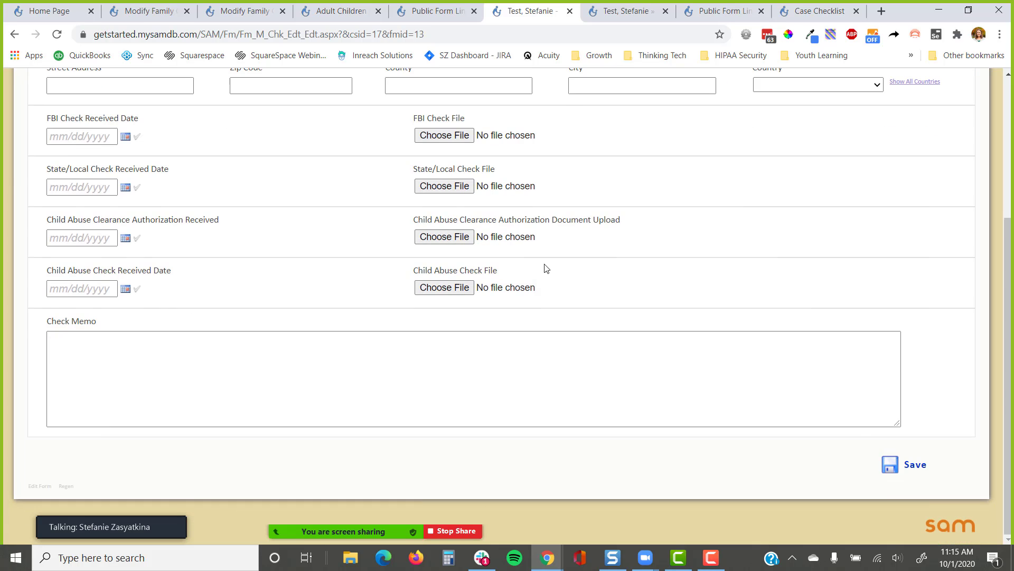
pyautogui.click(924, 471)
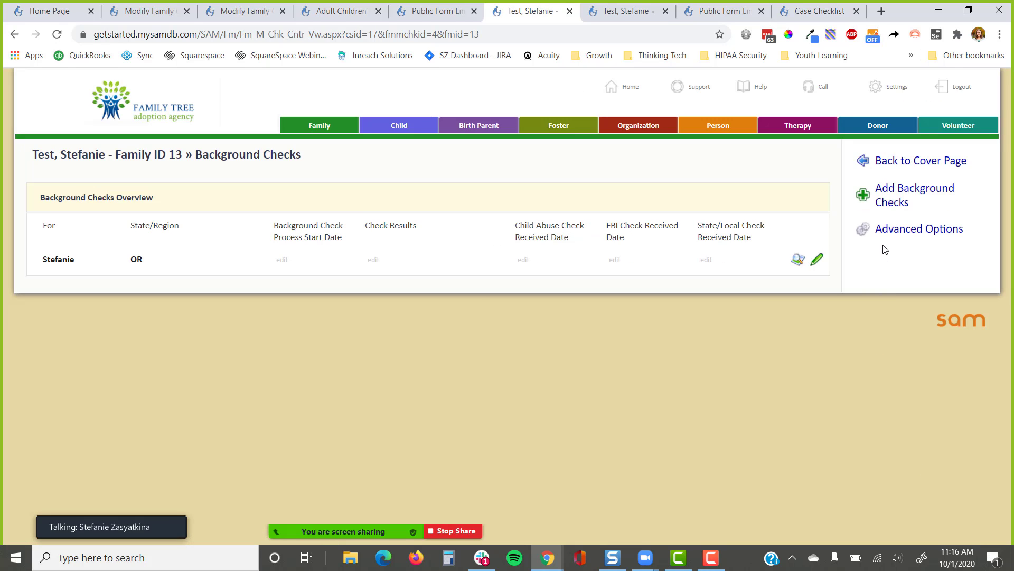
# Open the family cover page in a new window and follow the Clearances entry to its background check
pyautogui.rightClick(882, 160)
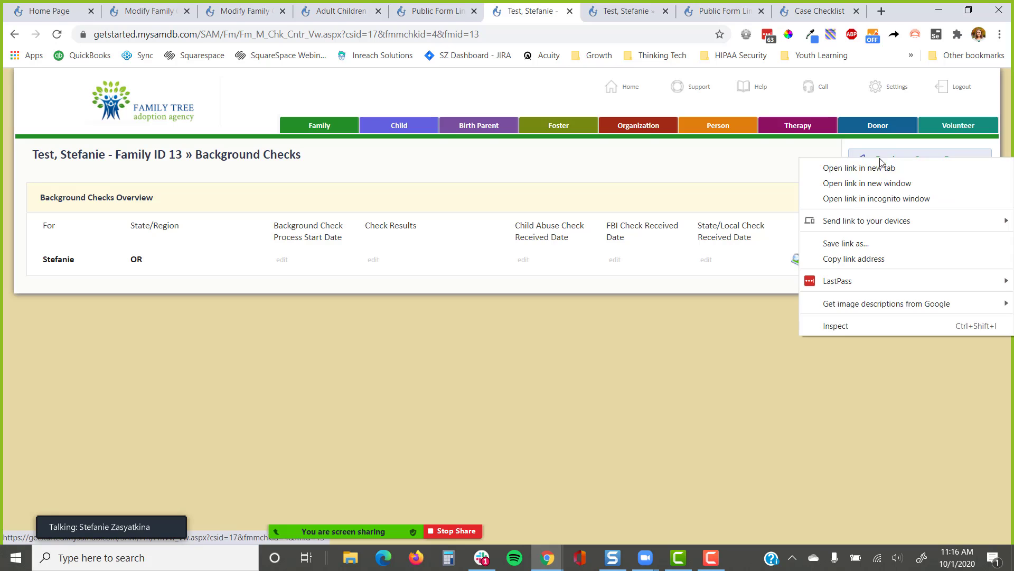
pyautogui.click(888, 182)
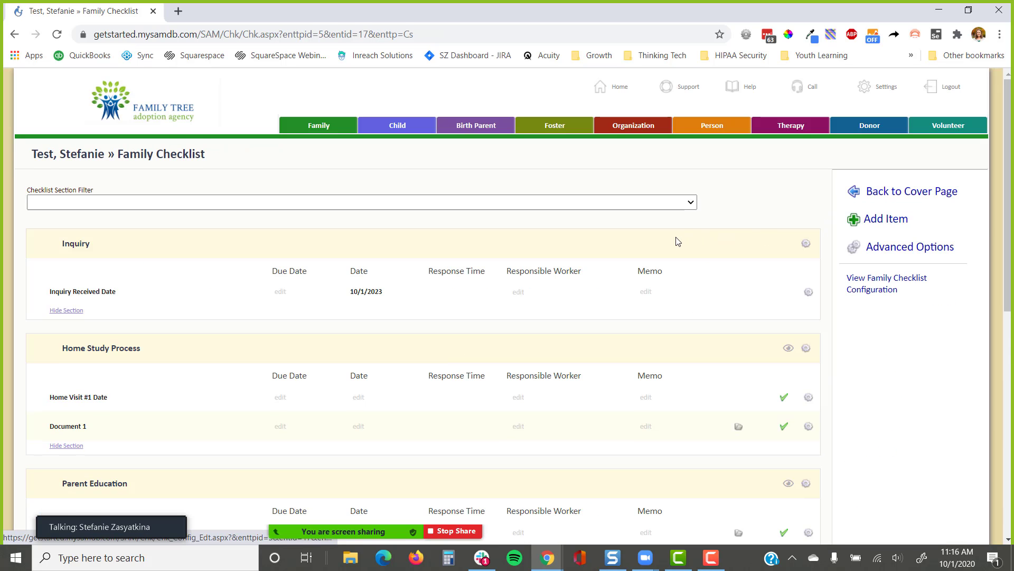
pyautogui.scroll(-5, 670, 229)
pyautogui.scroll(-3, 670, 233)
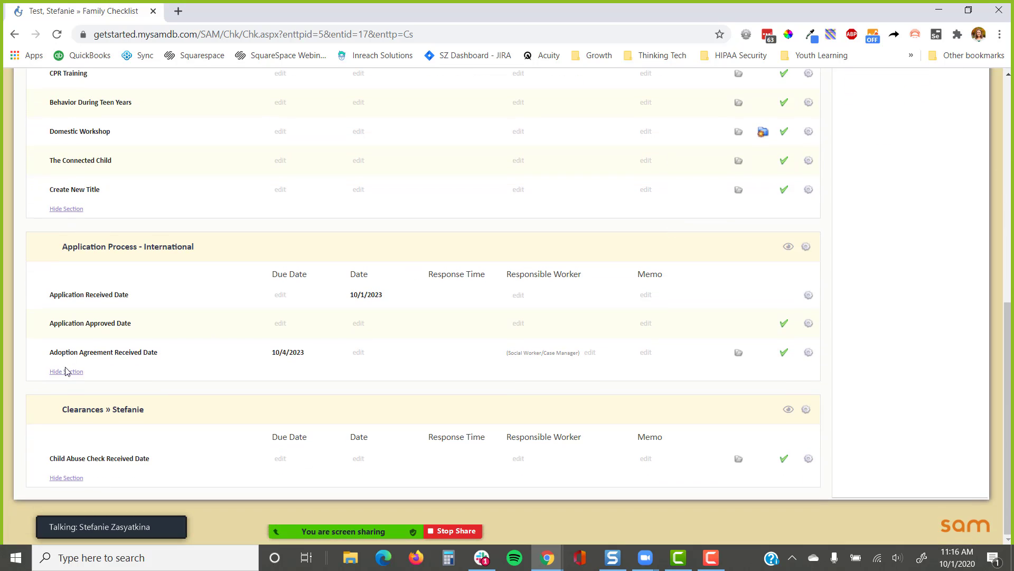
pyautogui.moveTo(178, 416); pyautogui.dragTo(55, 423)
pyautogui.click(47, 417)
pyautogui.click(134, 417)
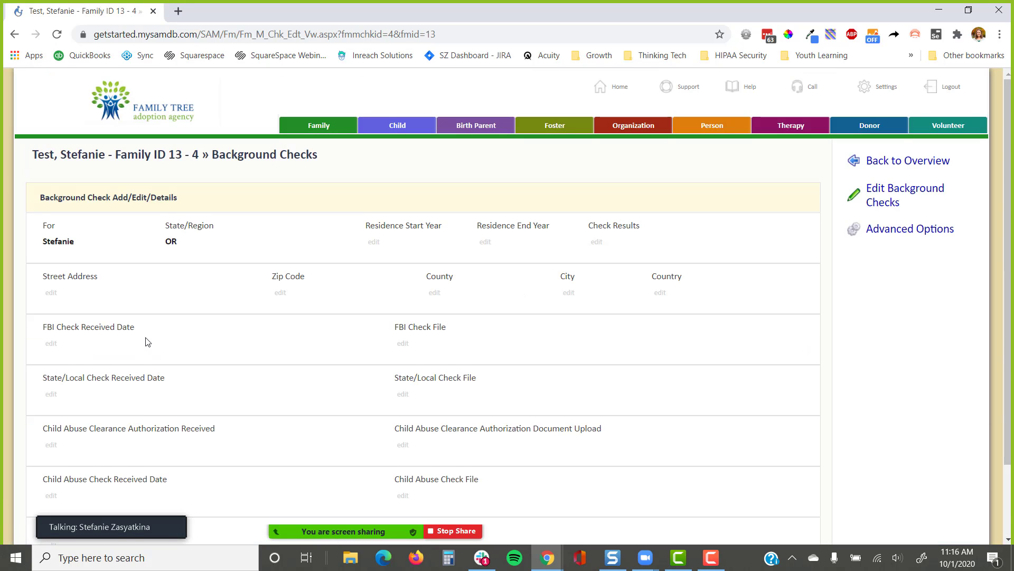
# Set the Child Abuse Check Received Date to 10/1/2020 and save
pyautogui.scroll(-1, 222, 142)
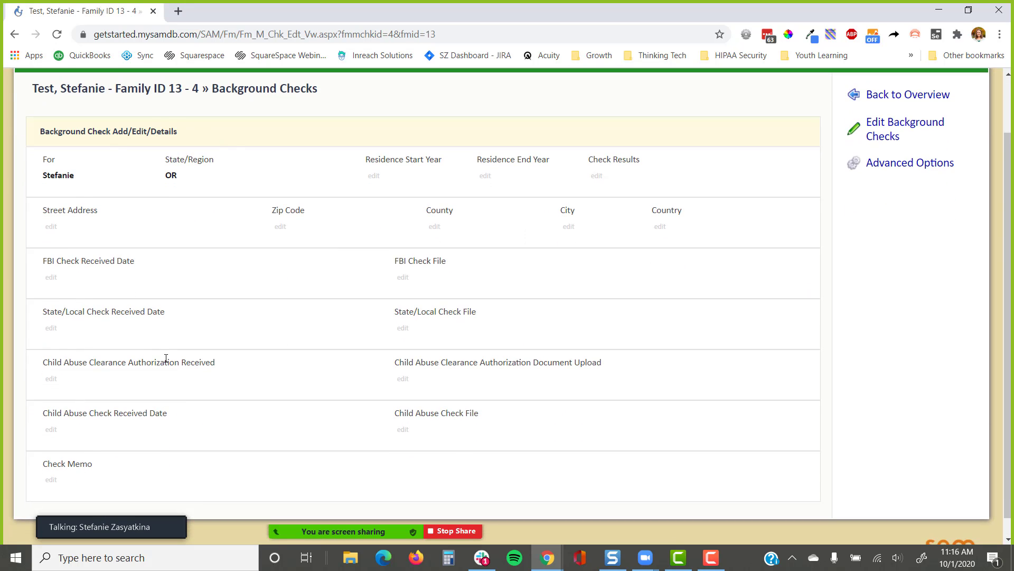
pyautogui.click(51, 430)
pyautogui.click(550, 149)
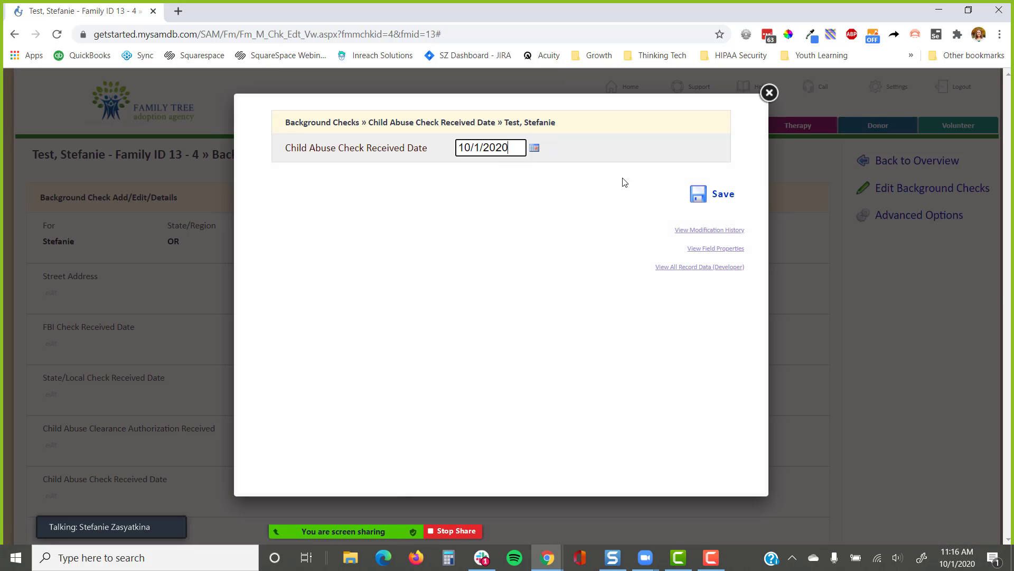
pyautogui.click(712, 197)
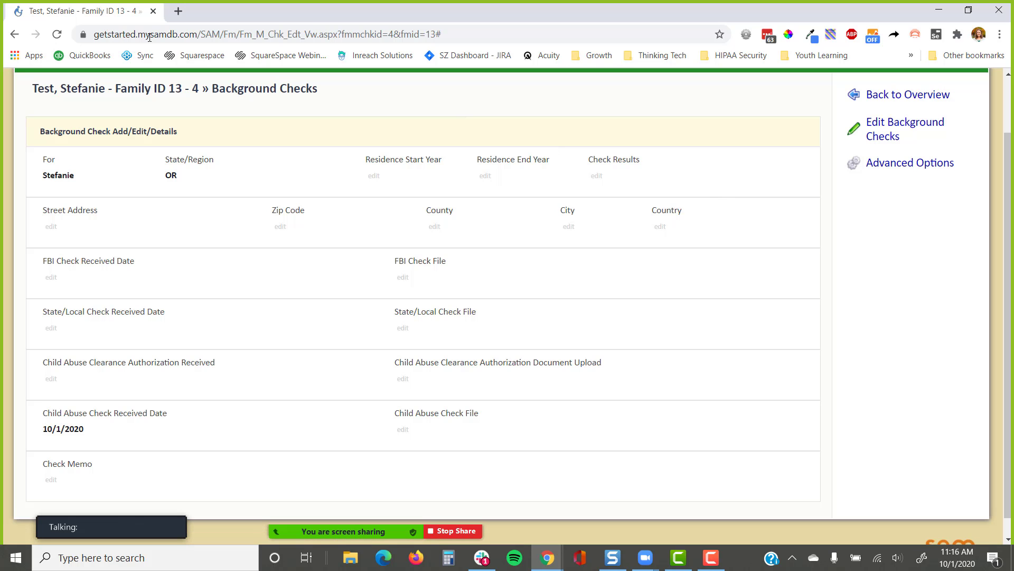
# Open the Background Checks overview in a new tab and switch to it
pyautogui.scroll(2, 800, 197)
pyautogui.rightClick(898, 161)
pyautogui.click(845, 170)
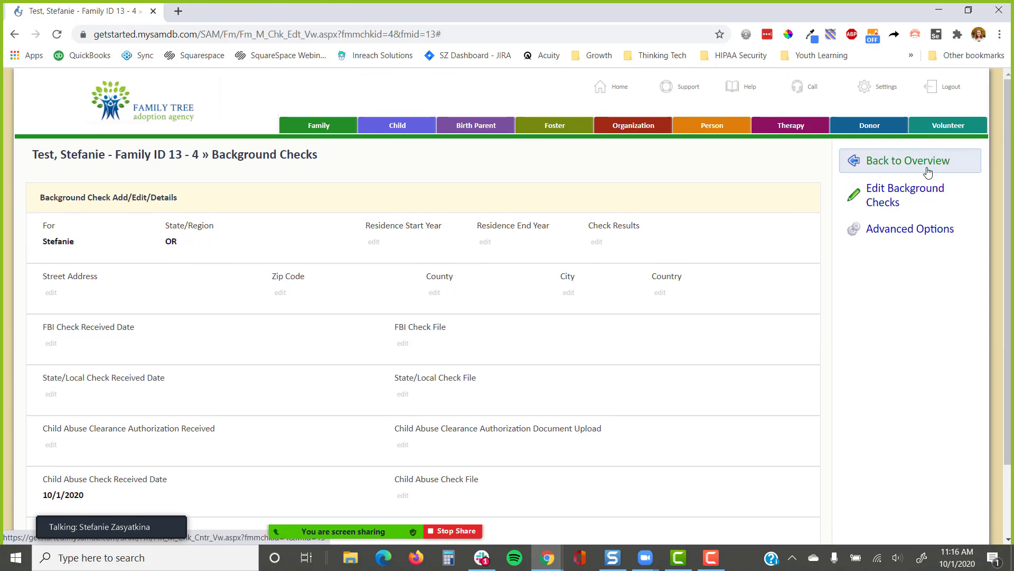
pyautogui.click(253, 6)
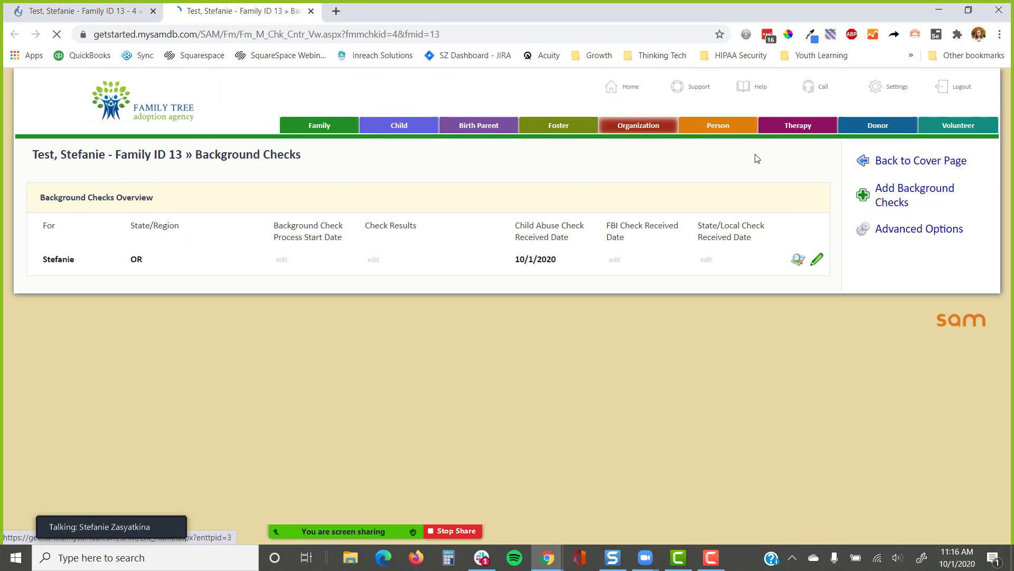
# Go to the family checklist and highlight the 10/1/2020 date in the Clearances row
pyautogui.click(915, 162)
pyautogui.click(867, 125)
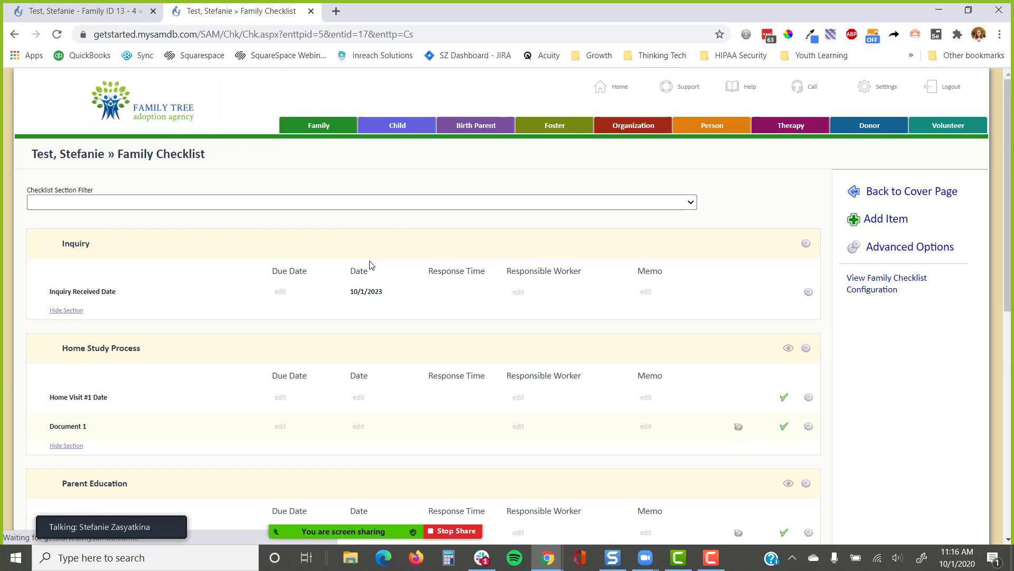
pyautogui.scroll(-10, 333, 313)
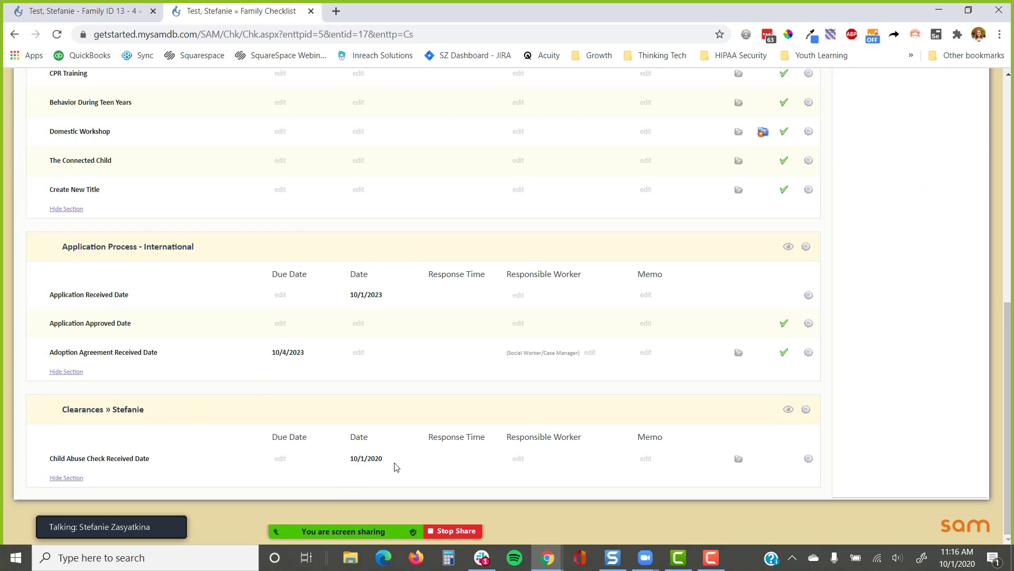
pyautogui.moveTo(396, 467); pyautogui.dragTo(340, 472)
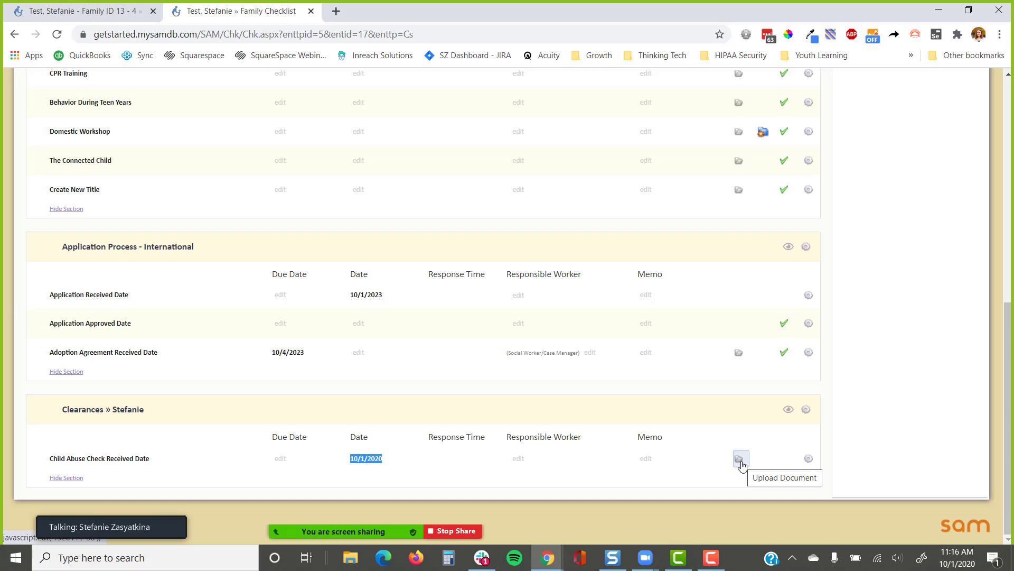
pyautogui.click(766, 404)
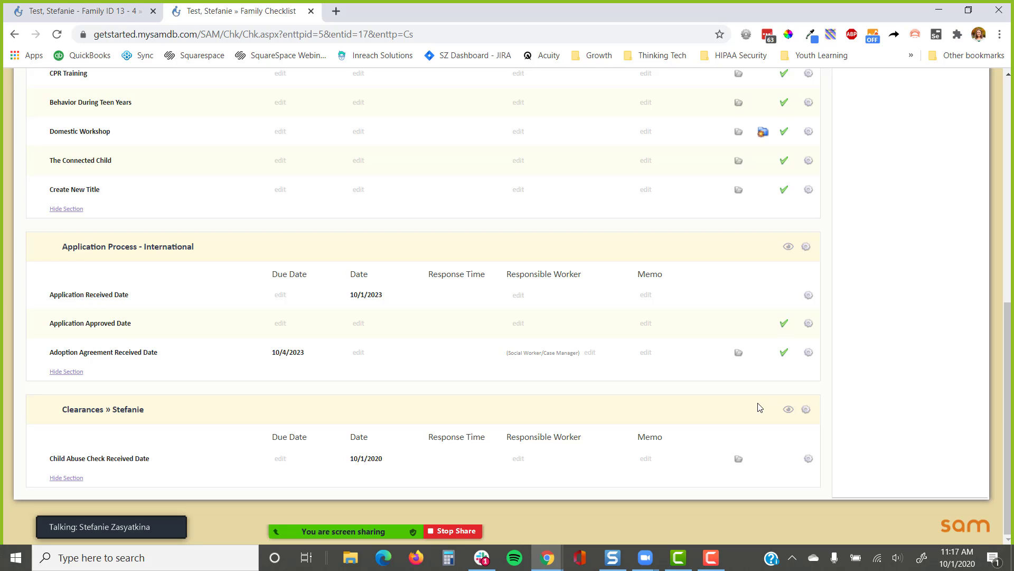
# Open the background check from the Clearances header and review its 10/1/2020 received date
pyautogui.click(142, 412)
pyautogui.scroll(-2, 158, 407)
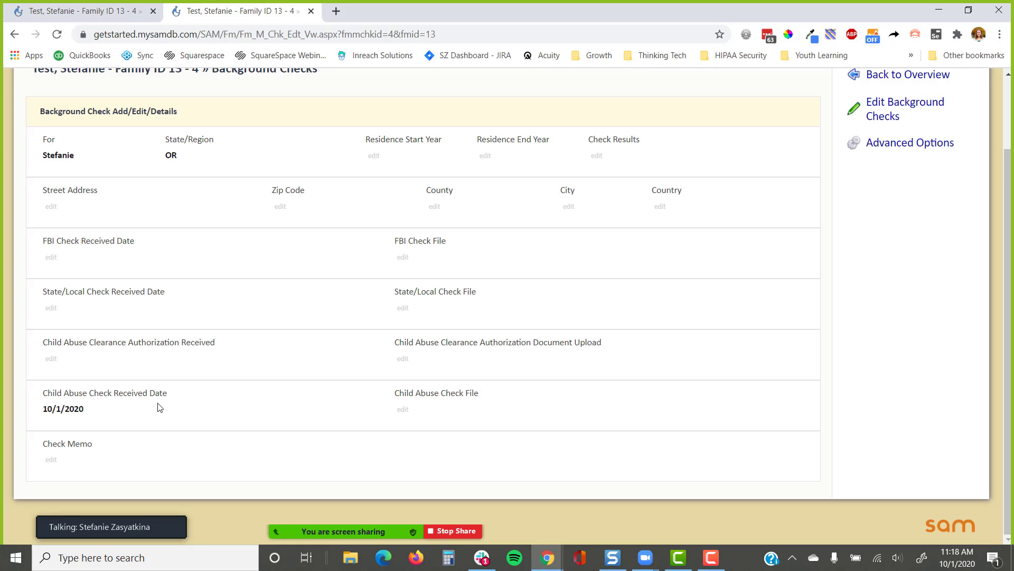
pyautogui.scroll(2, 831, 268)
# Leave Background Checks for Family Case #2's cover page and scroll down its sidebar links
pyautogui.click(900, 167)
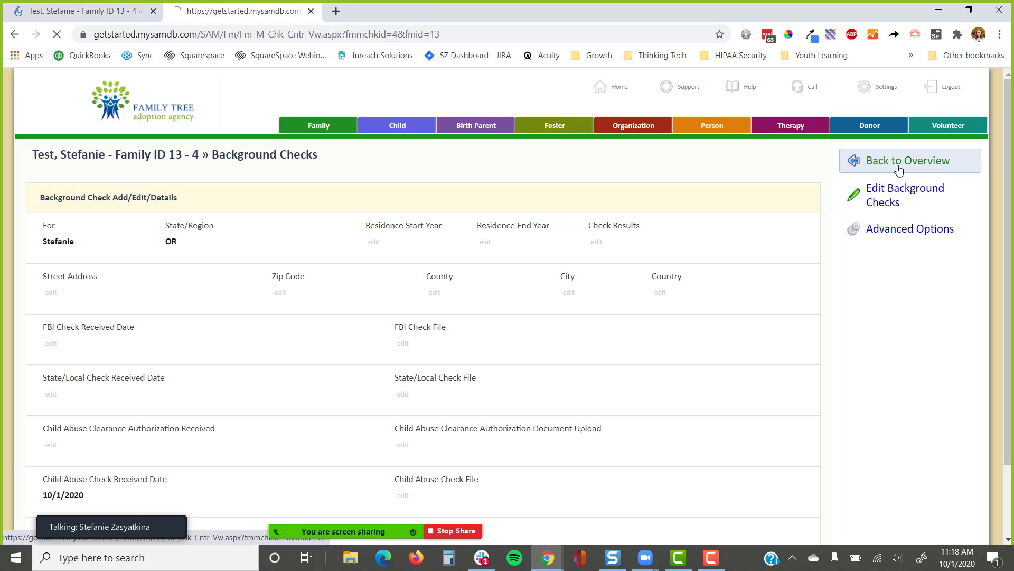
pyautogui.click(900, 167)
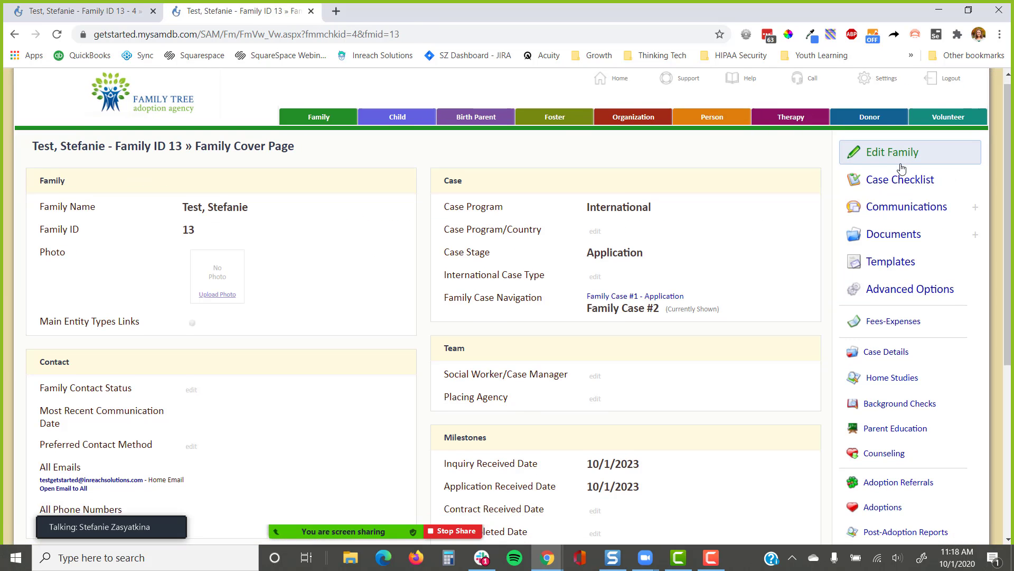
pyautogui.scroll(-2, 901, 168)
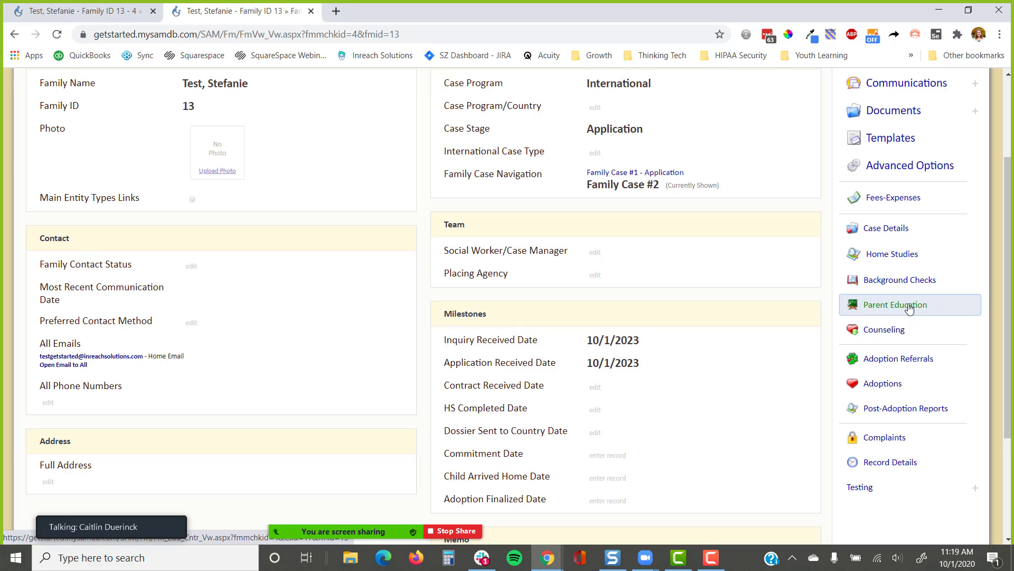
# Scroll back up to show Family Case #2 at Application for Family ID 13
pyautogui.scroll(3, 829, 298)
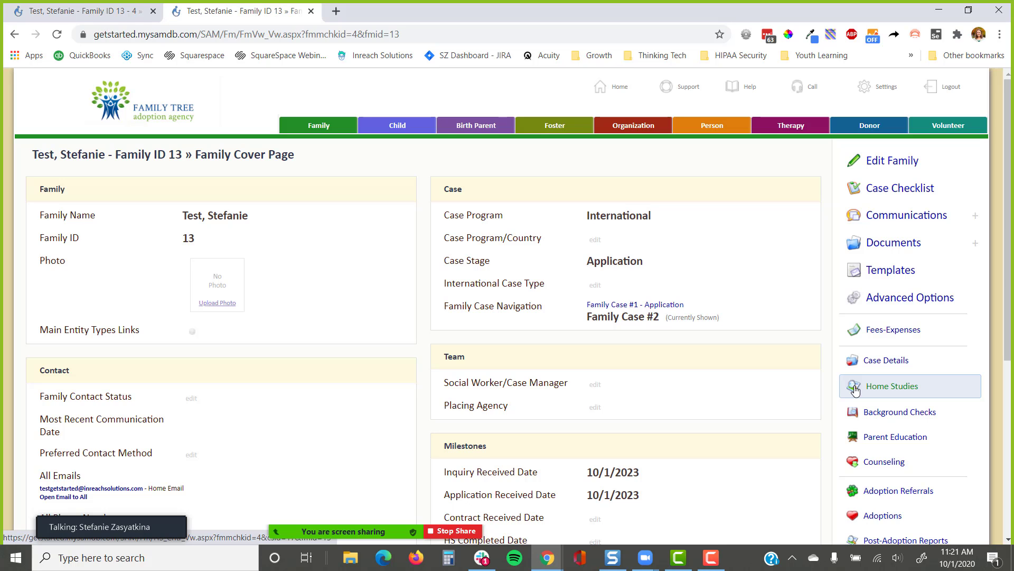
pyautogui.scroll(-5, 724, 264)
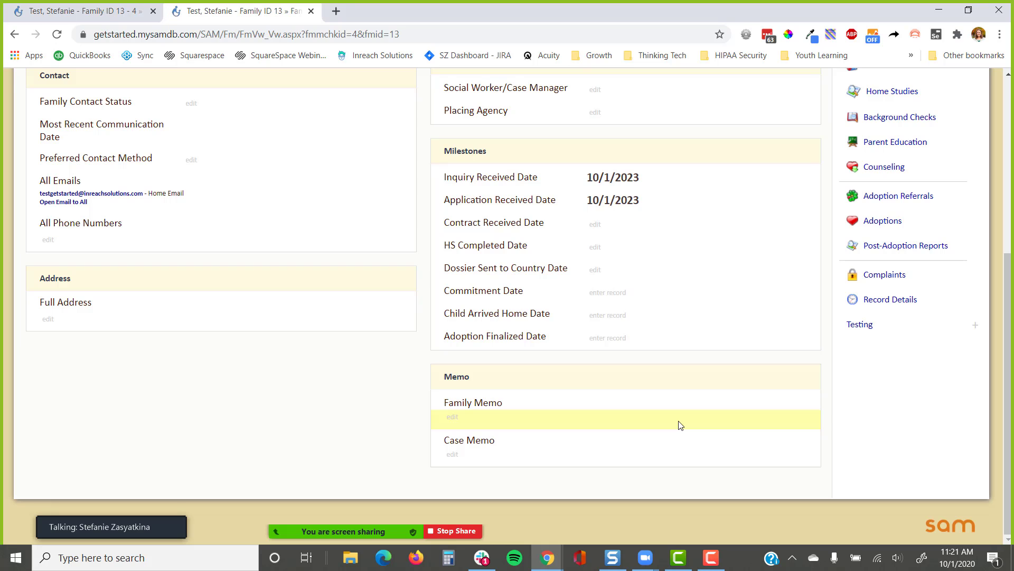
pyautogui.scroll(4, 681, 425)
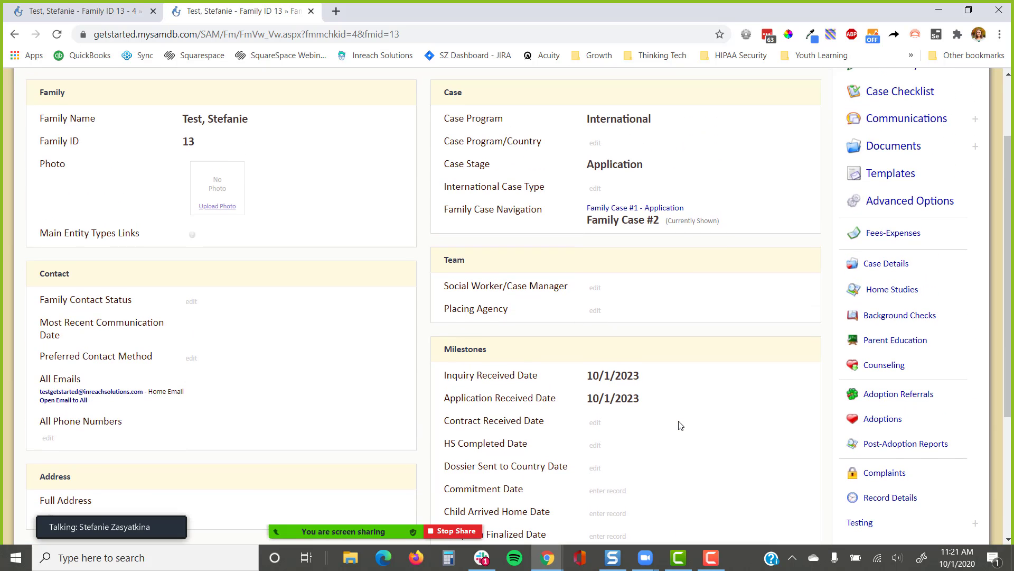
pyautogui.scroll(1, 680, 426)
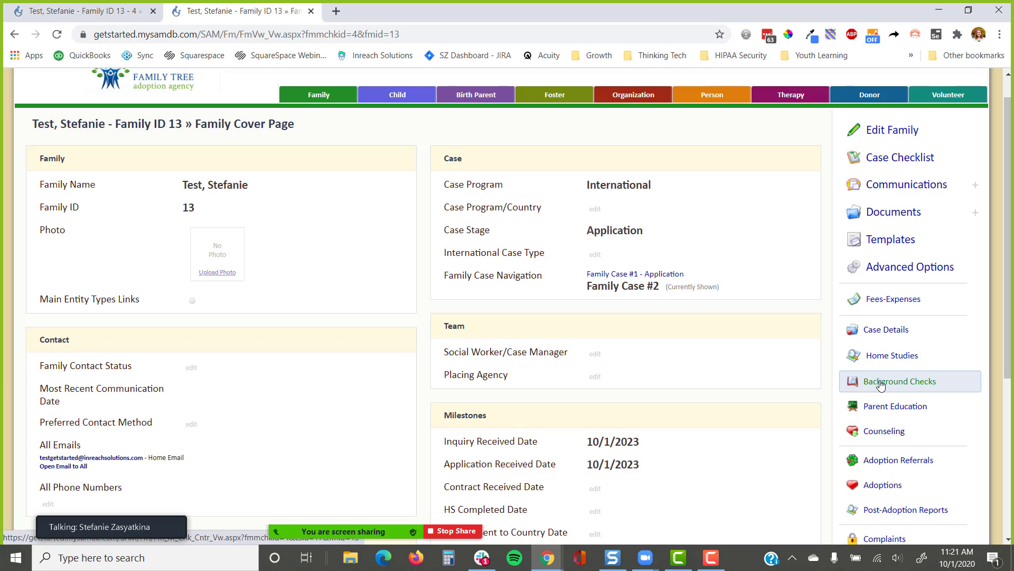
pyautogui.click(880, 383)
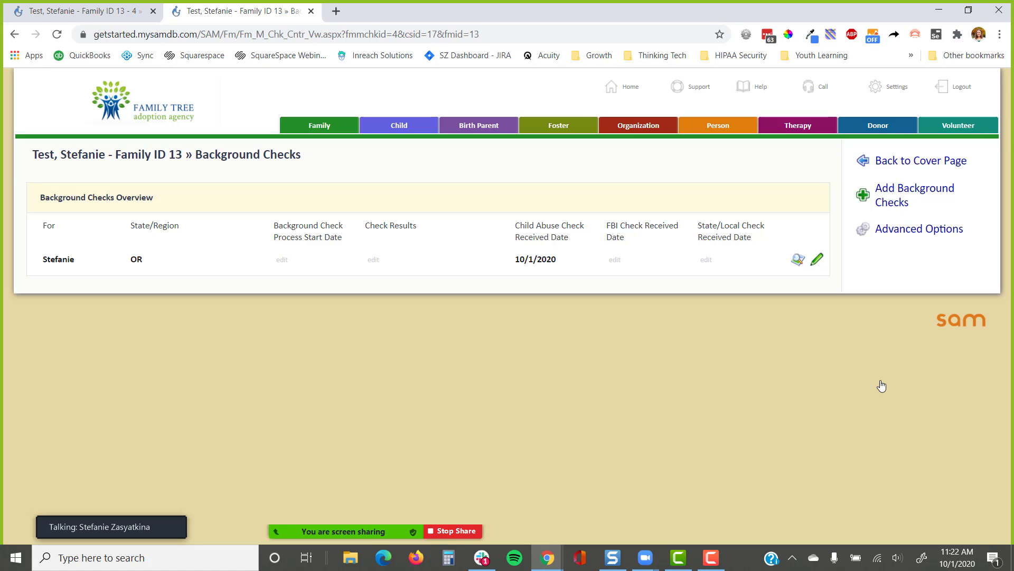
pyautogui.click(902, 162)
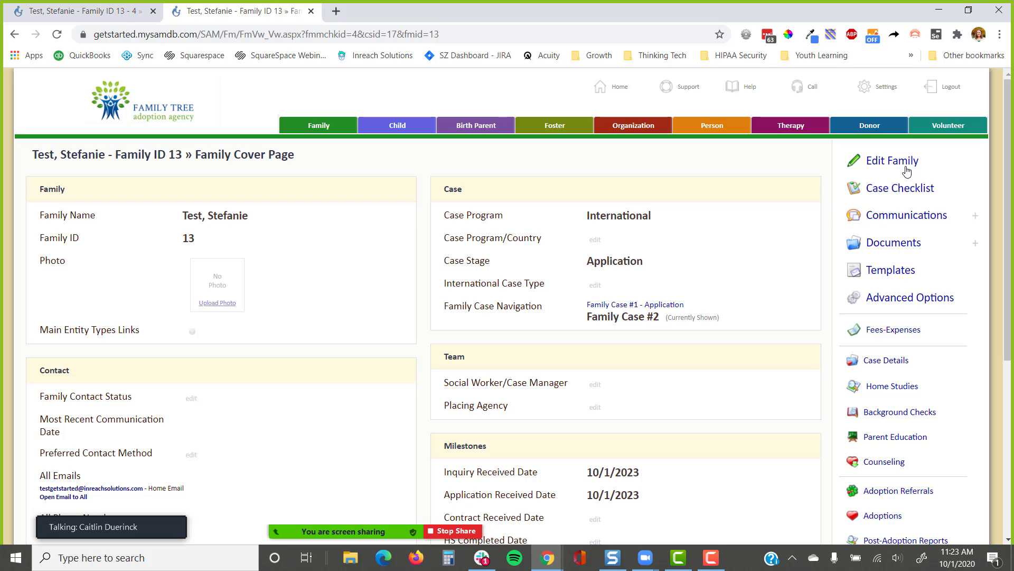
# Open Home Studies for Family Case #2 and highlight the HS Packet Sent Date, 10/1/2020
pyautogui.click(897, 387)
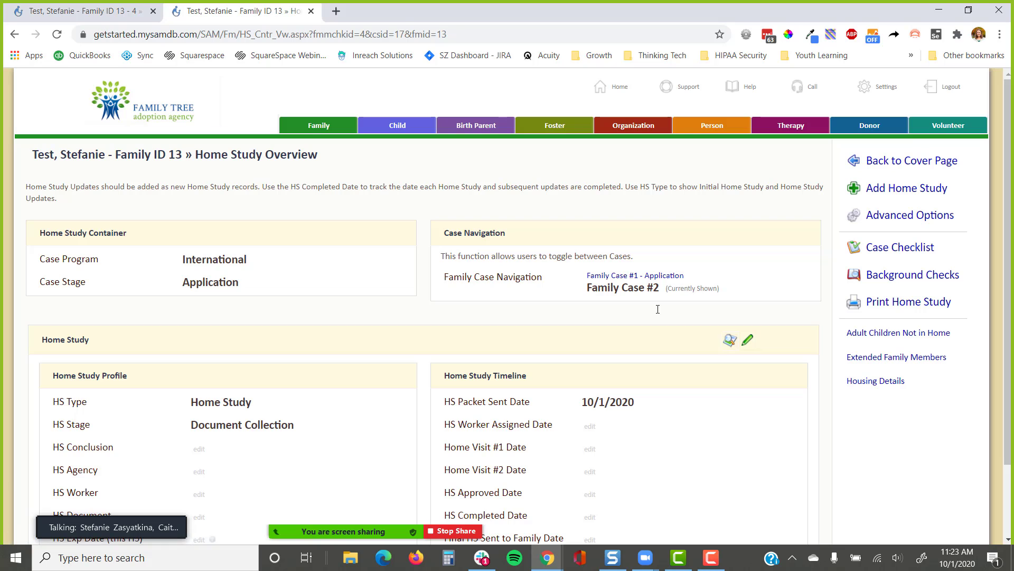
pyautogui.scroll(-2, 657, 309)
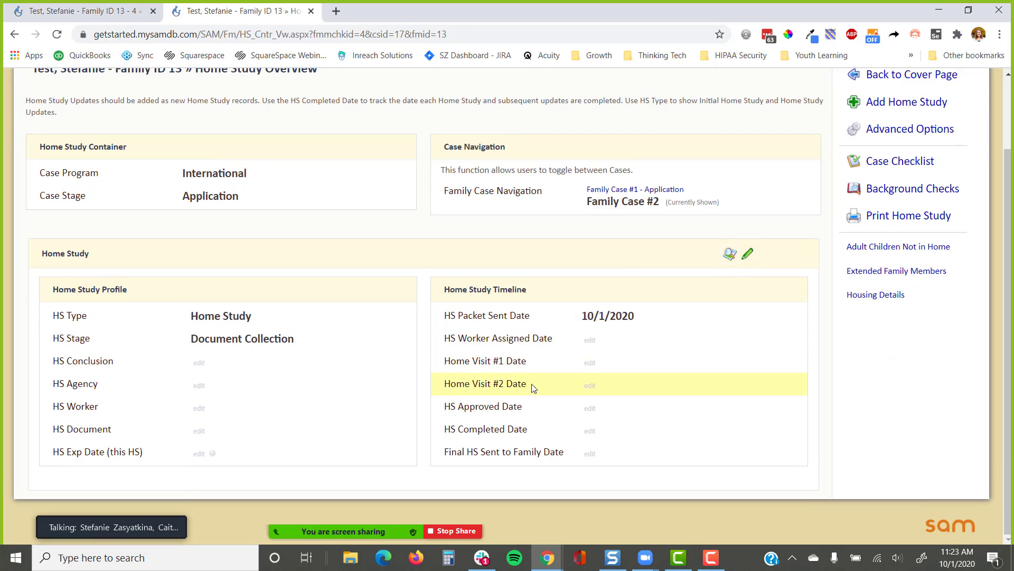
pyautogui.moveTo(530, 385); pyautogui.dragTo(443, 359)
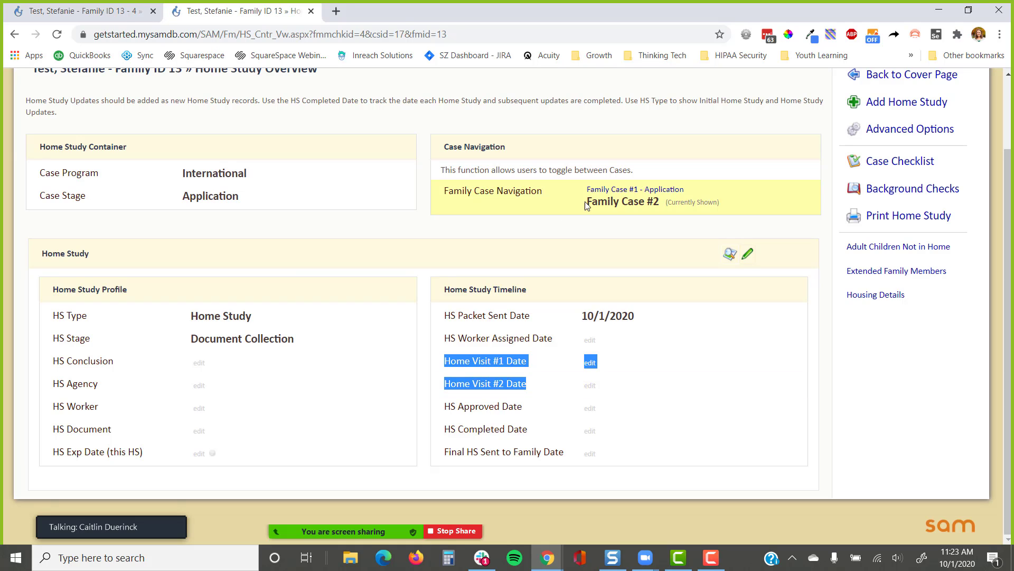
pyautogui.click(645, 228)
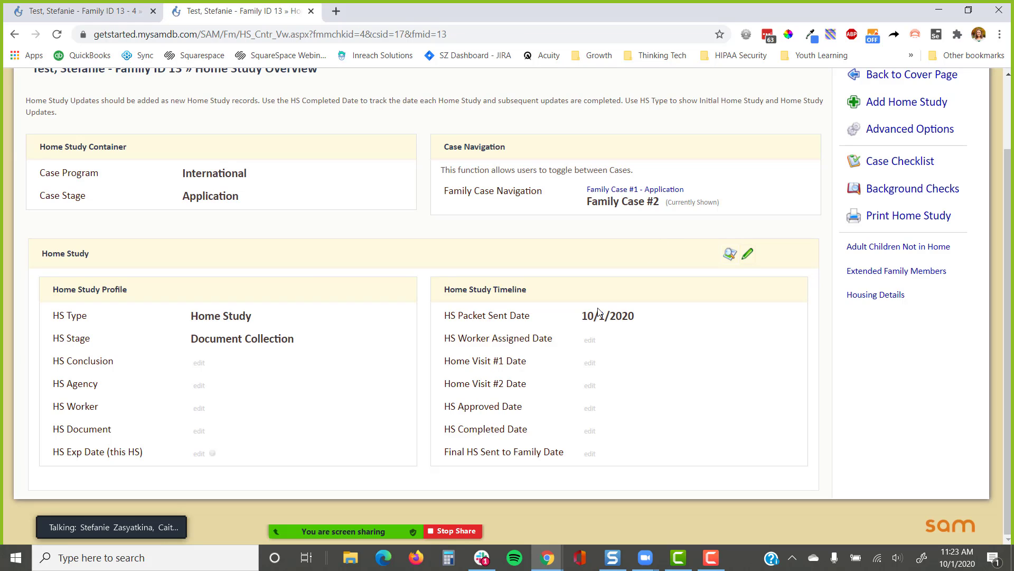
pyautogui.moveTo(639, 321); pyautogui.dragTo(568, 326)
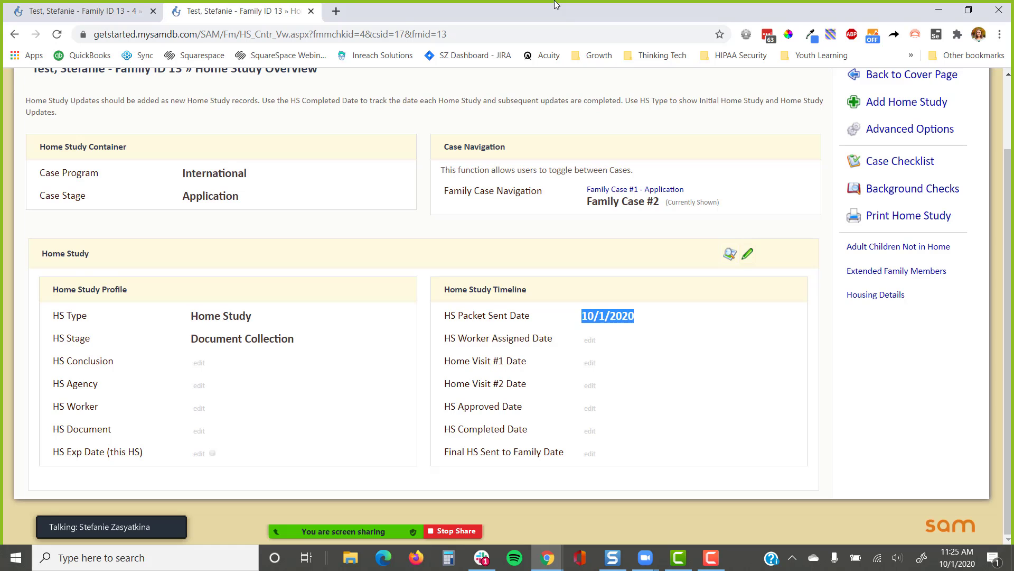
# Switch to the Resources slide and follow its 'Help Guides > Webinars posted' link
pyautogui.hotkey('alt', 'Tab')
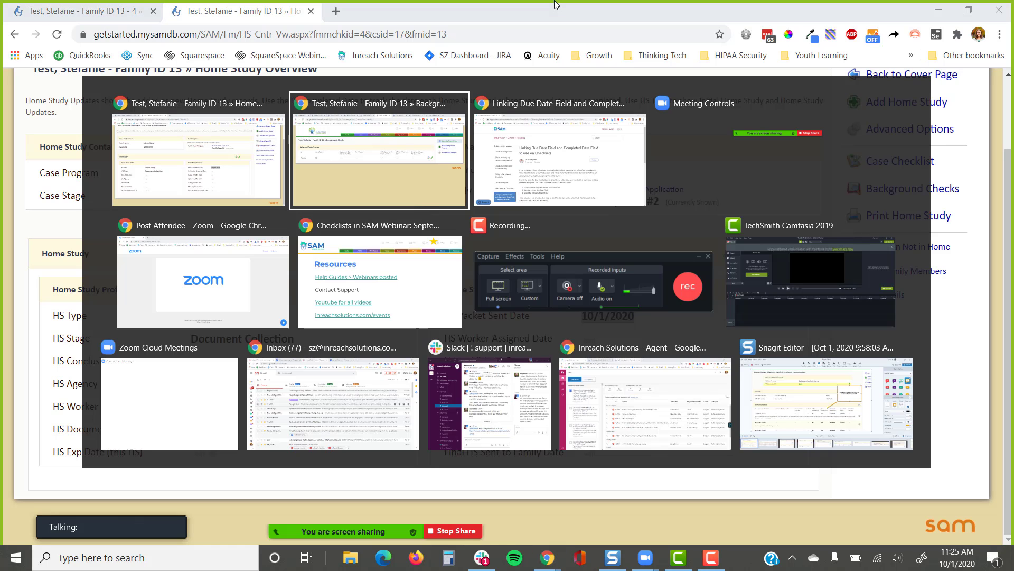
pyautogui.hotkey('alt', 'Tab')
pyautogui.hotkey('alt', 'Tab')
pyautogui.hotkey('alt', 'Tab')
pyautogui.hotkey('alt', 'Tab')
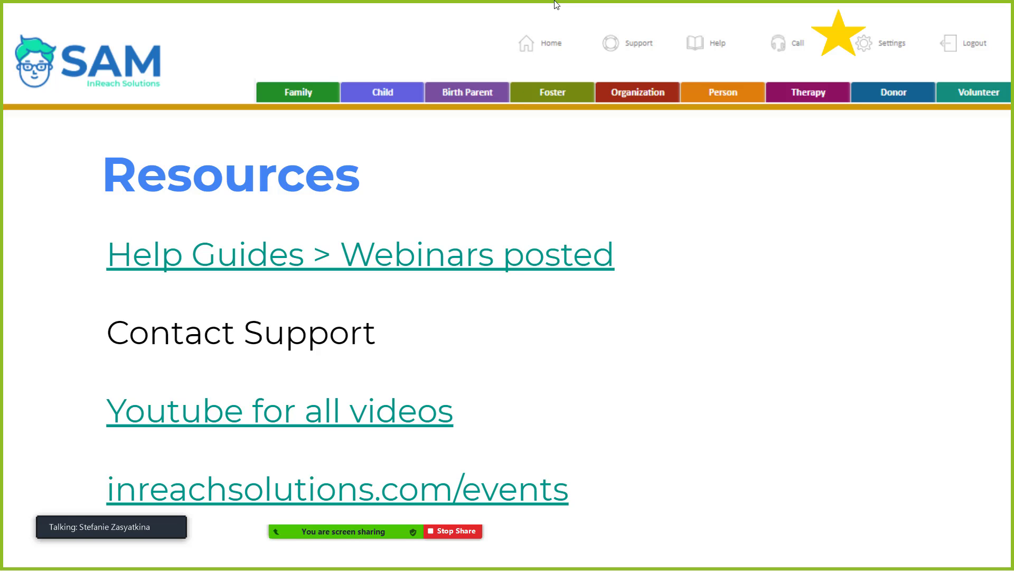
pyautogui.click(407, 258)
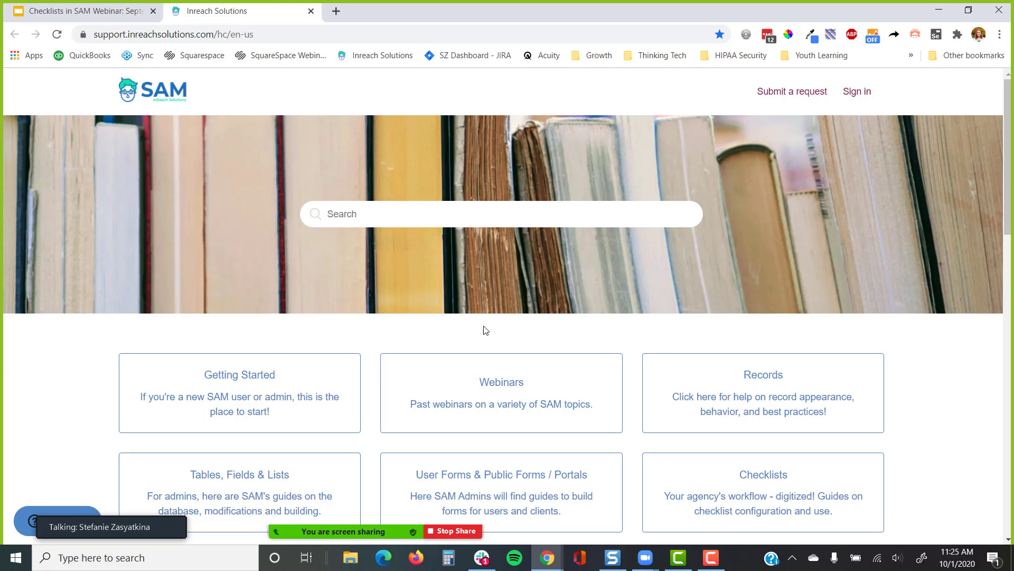
# Open Webinars, then Family Portal & Forms Webinars, and scroll through the August 2020 videos
pyautogui.click(466, 389)
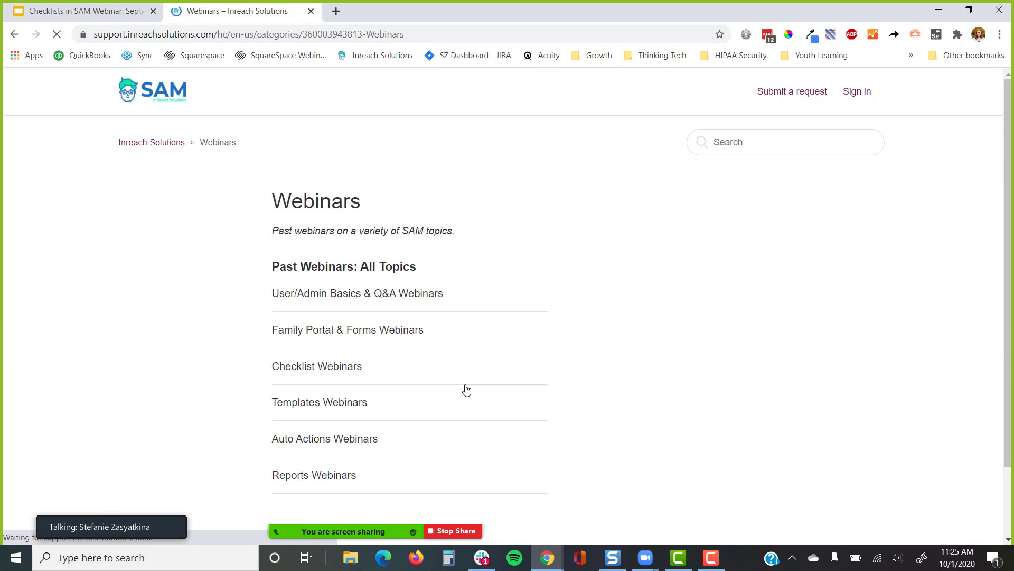
pyautogui.scroll(-1, 391, 246)
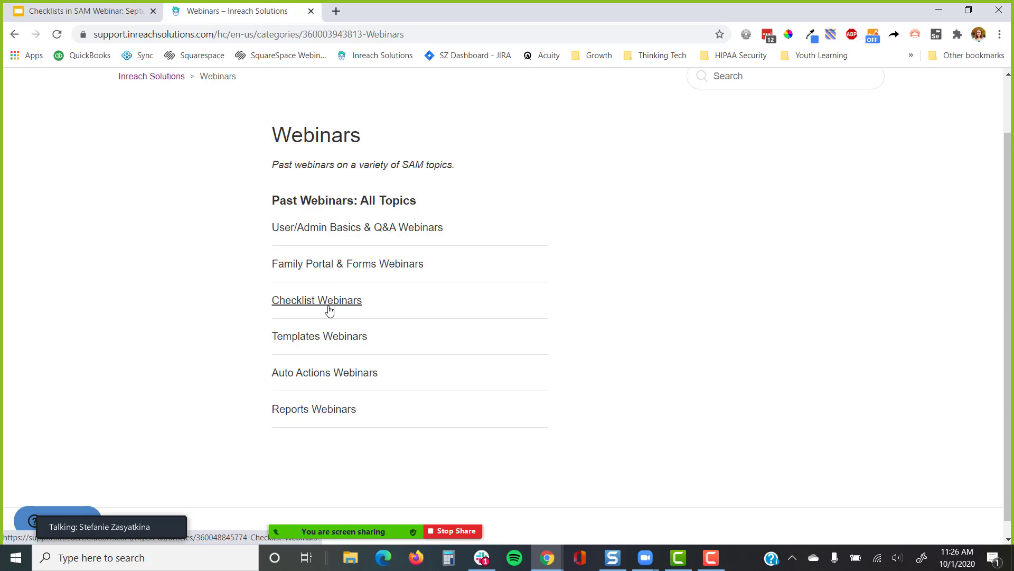
pyautogui.click(380, 264)
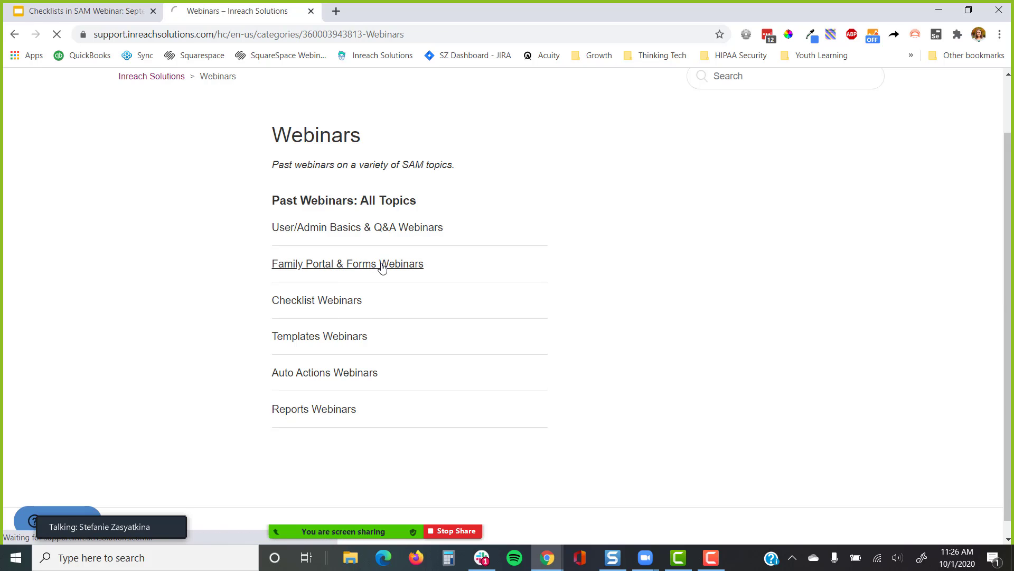
pyautogui.scroll(-3, 473, 279)
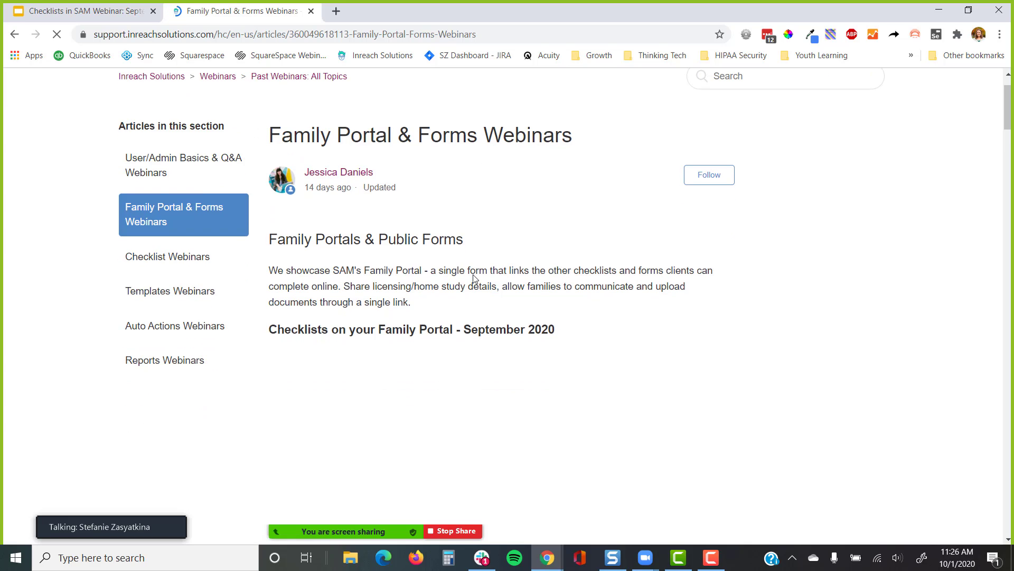
pyautogui.scroll(-4, 474, 278)
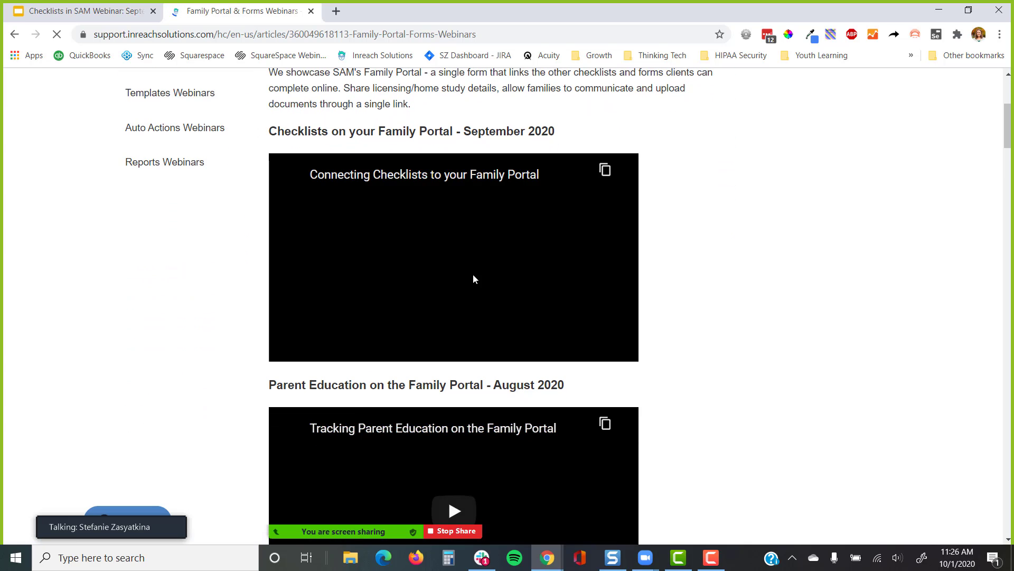
pyautogui.scroll(-3, 473, 278)
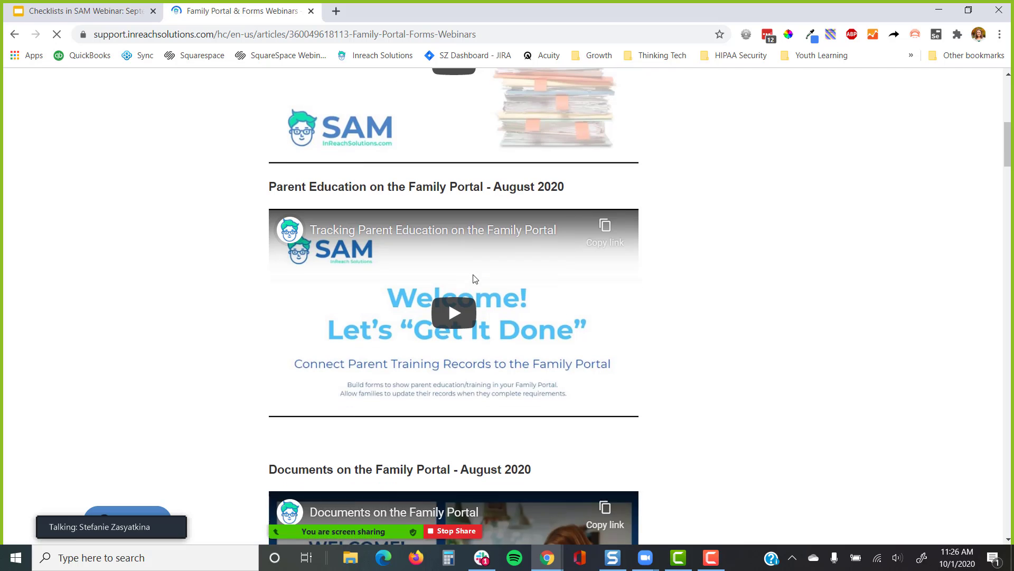
pyautogui.scroll(-3, 473, 279)
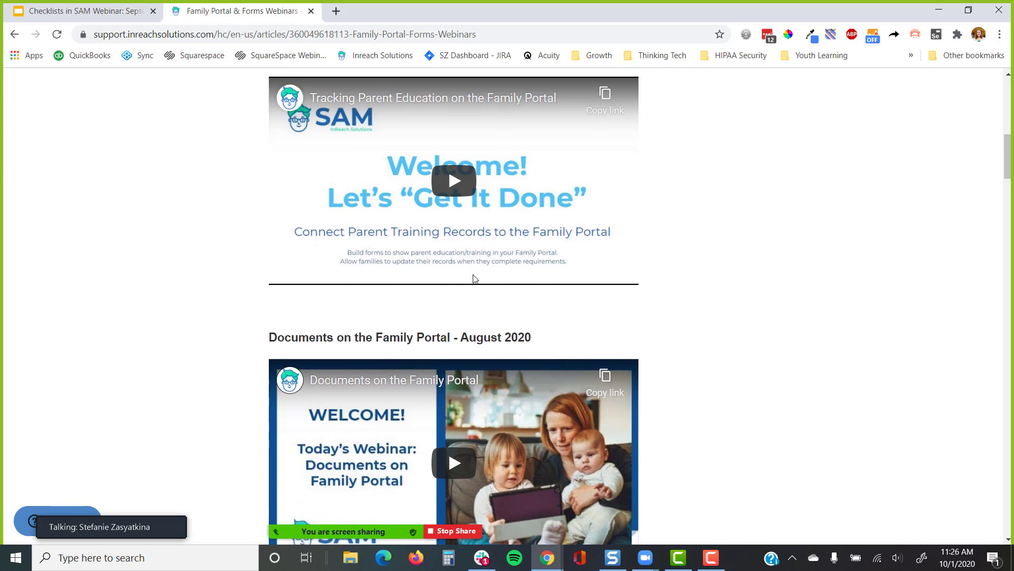
pyautogui.scroll(-1, 473, 276)
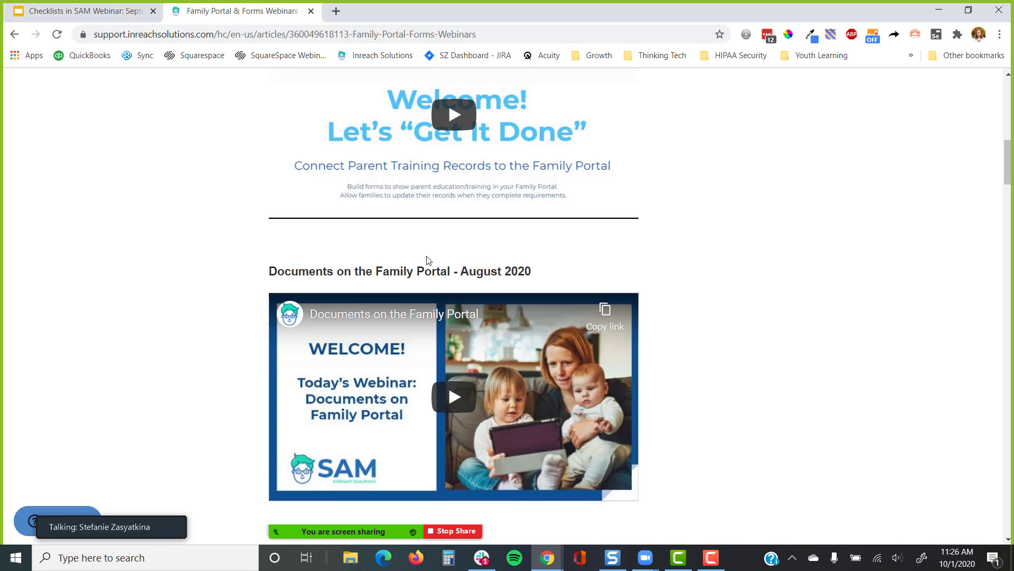
# Advance from slide 3 to the 'Thank you for joining!' slide announcing the October 7th Background Checks webinar
pyautogui.click(109, 10)
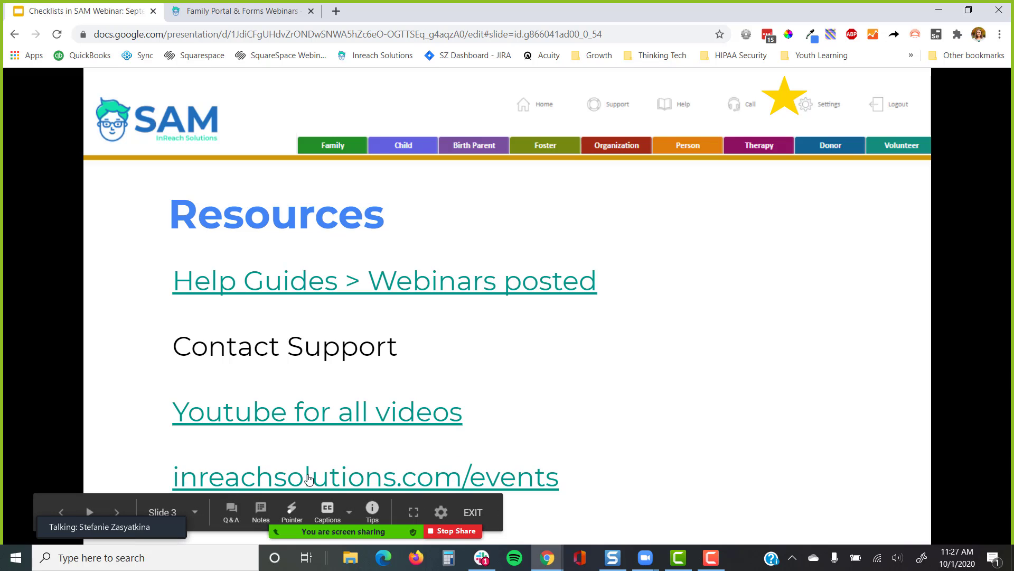
pyautogui.click(548, 397)
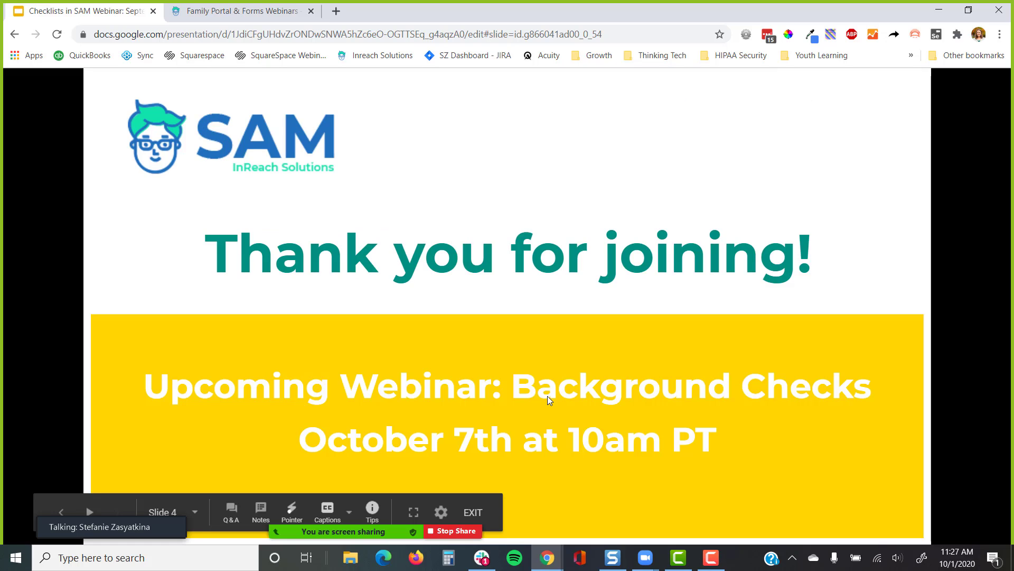